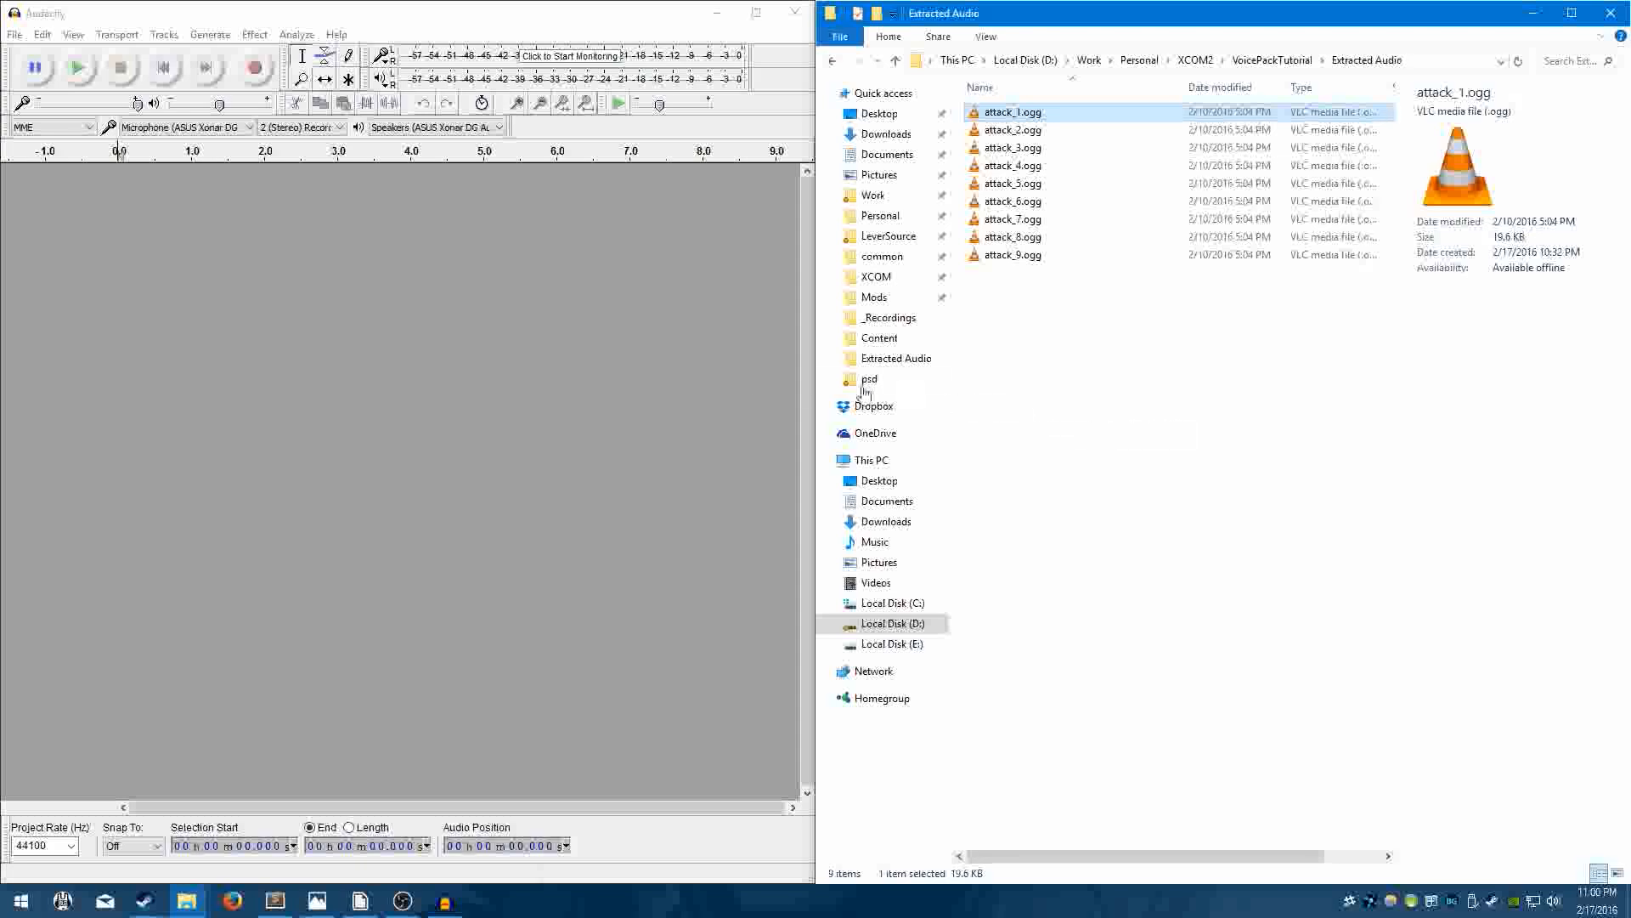
# Create a new batch-processing chain named "Tutorial Chain".
pyautogui.click(518, 329)
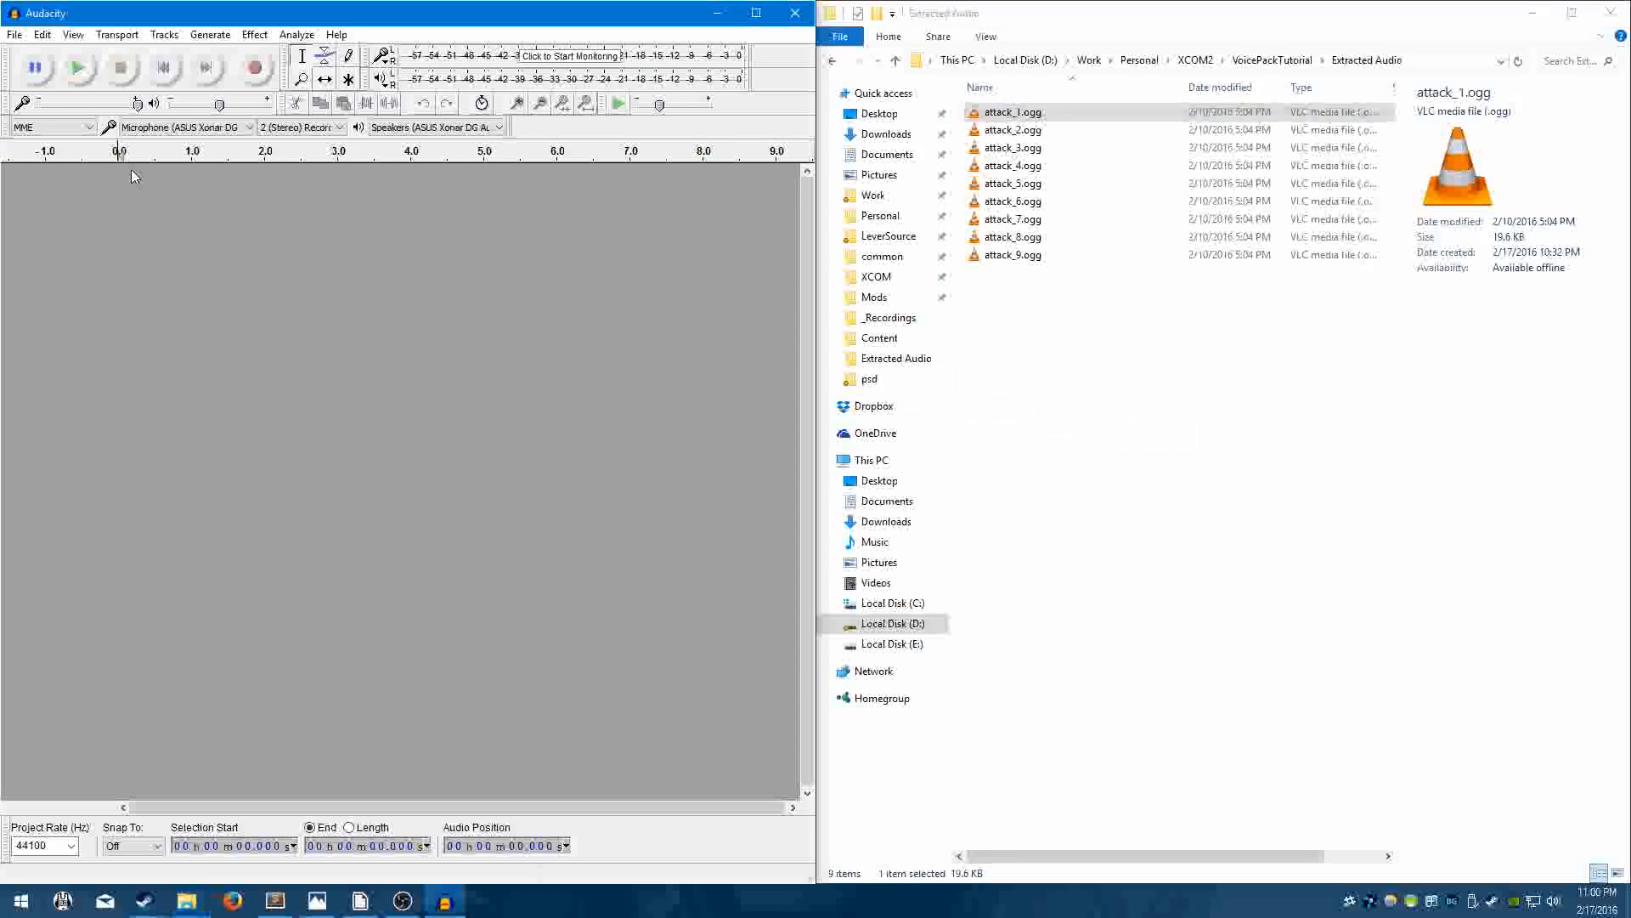
pyautogui.click(14, 36)
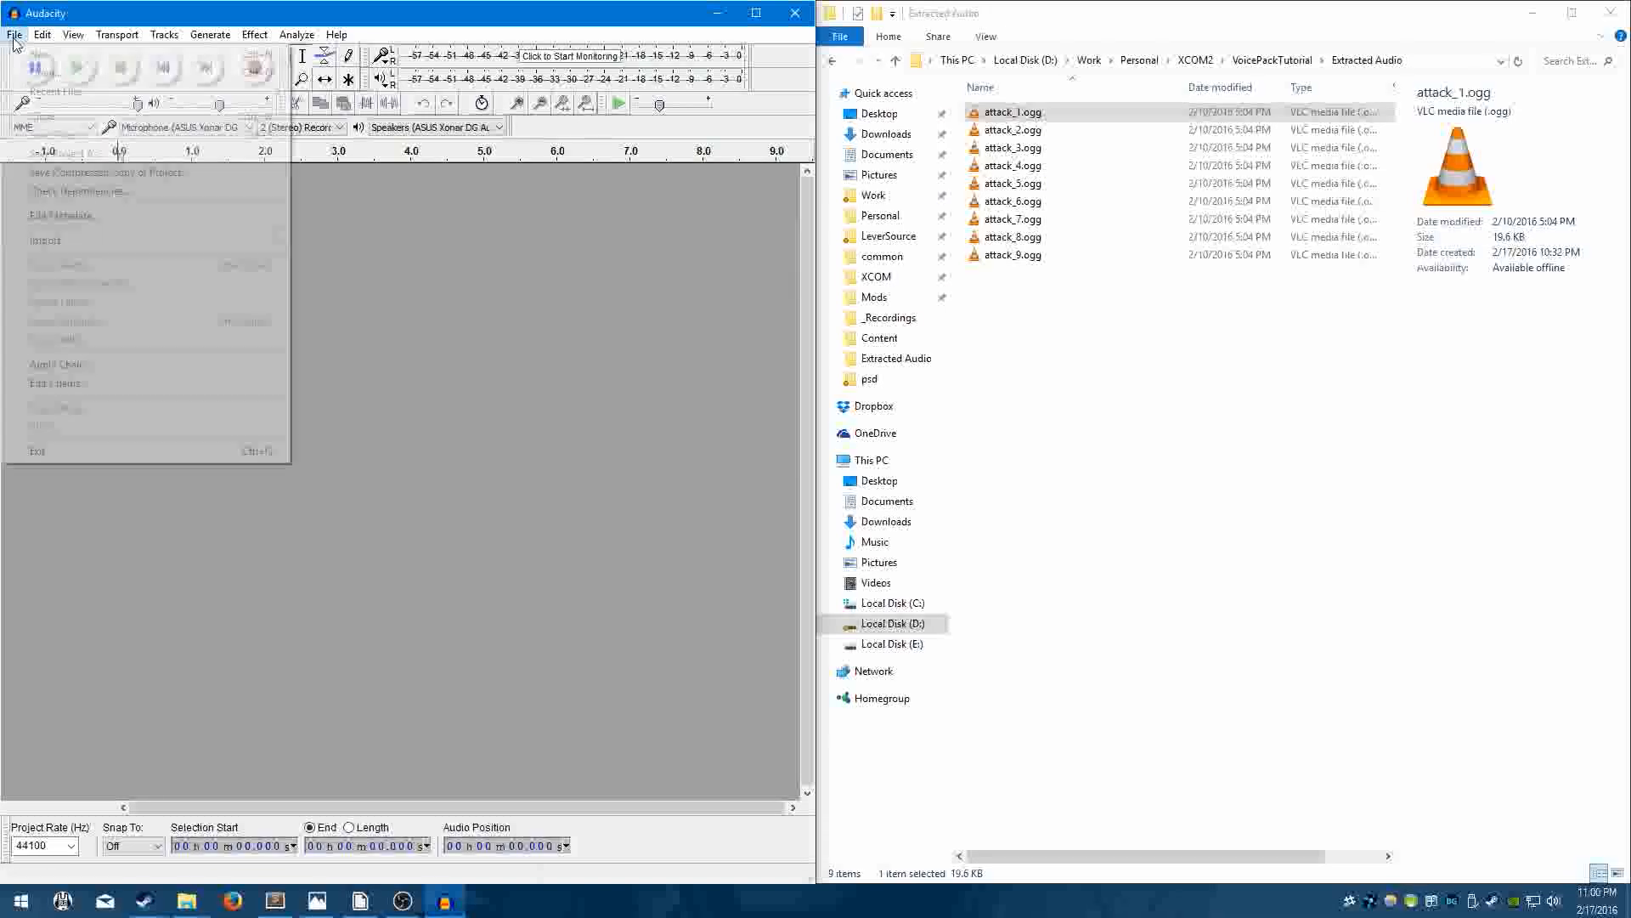
pyautogui.click(170, 382)
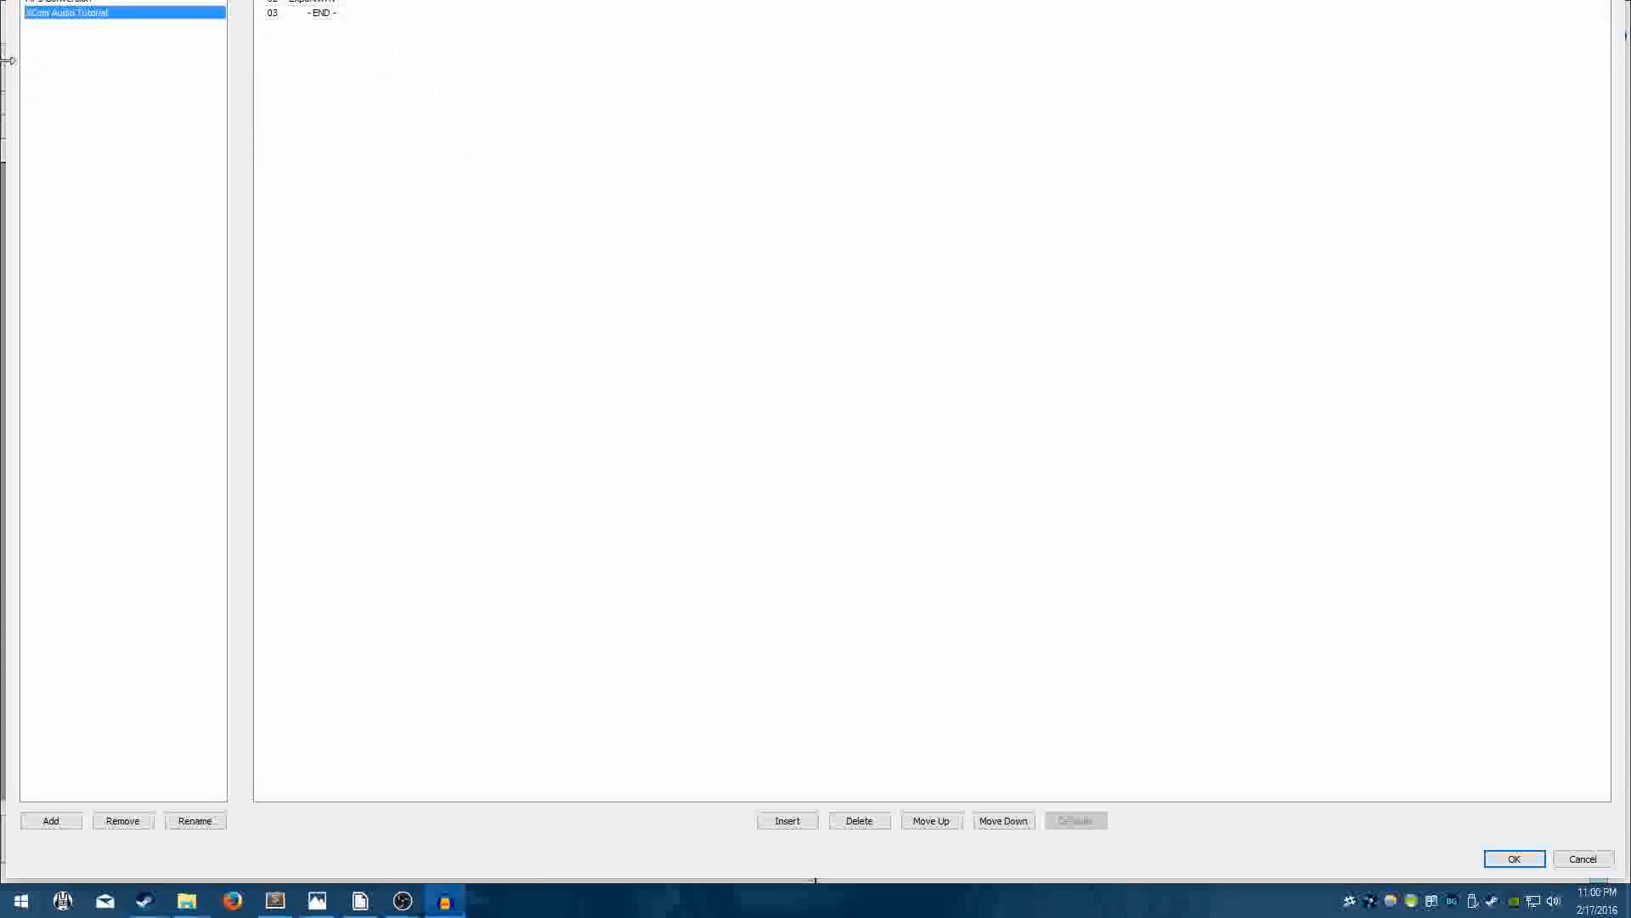
pyautogui.moveTo(8, 61); pyautogui.dragTo(67, 72)
pyautogui.moveTo(78, 5); pyautogui.dragTo(346, 77)
pyautogui.click(221, 675)
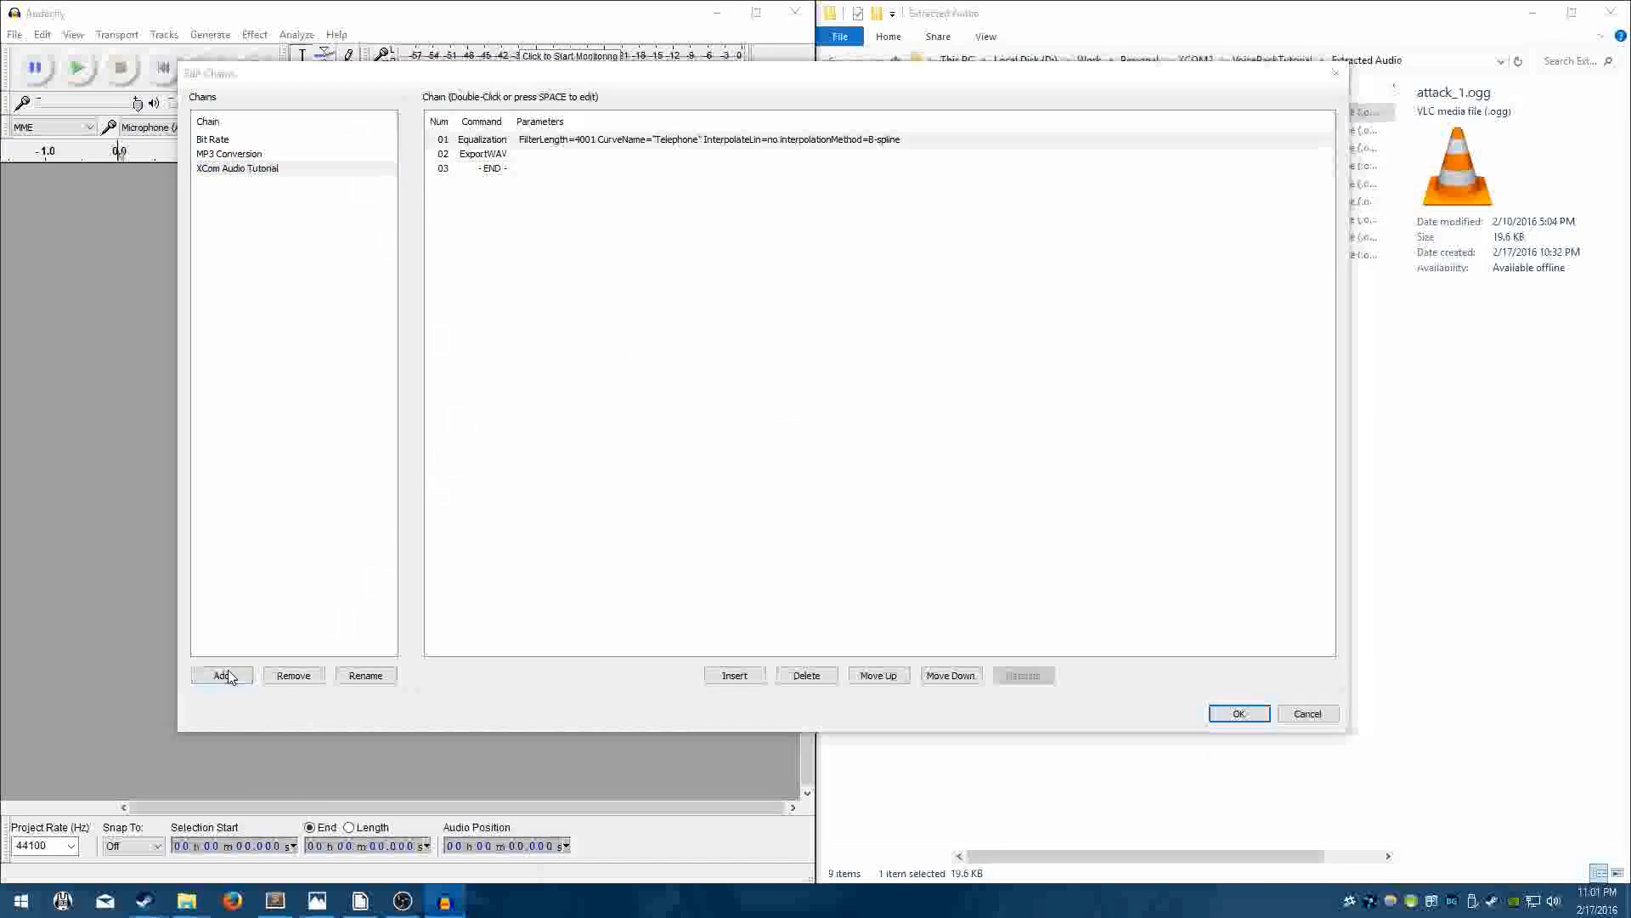
pyautogui.write('Tutorial Chain')
pyautogui.press('Return')
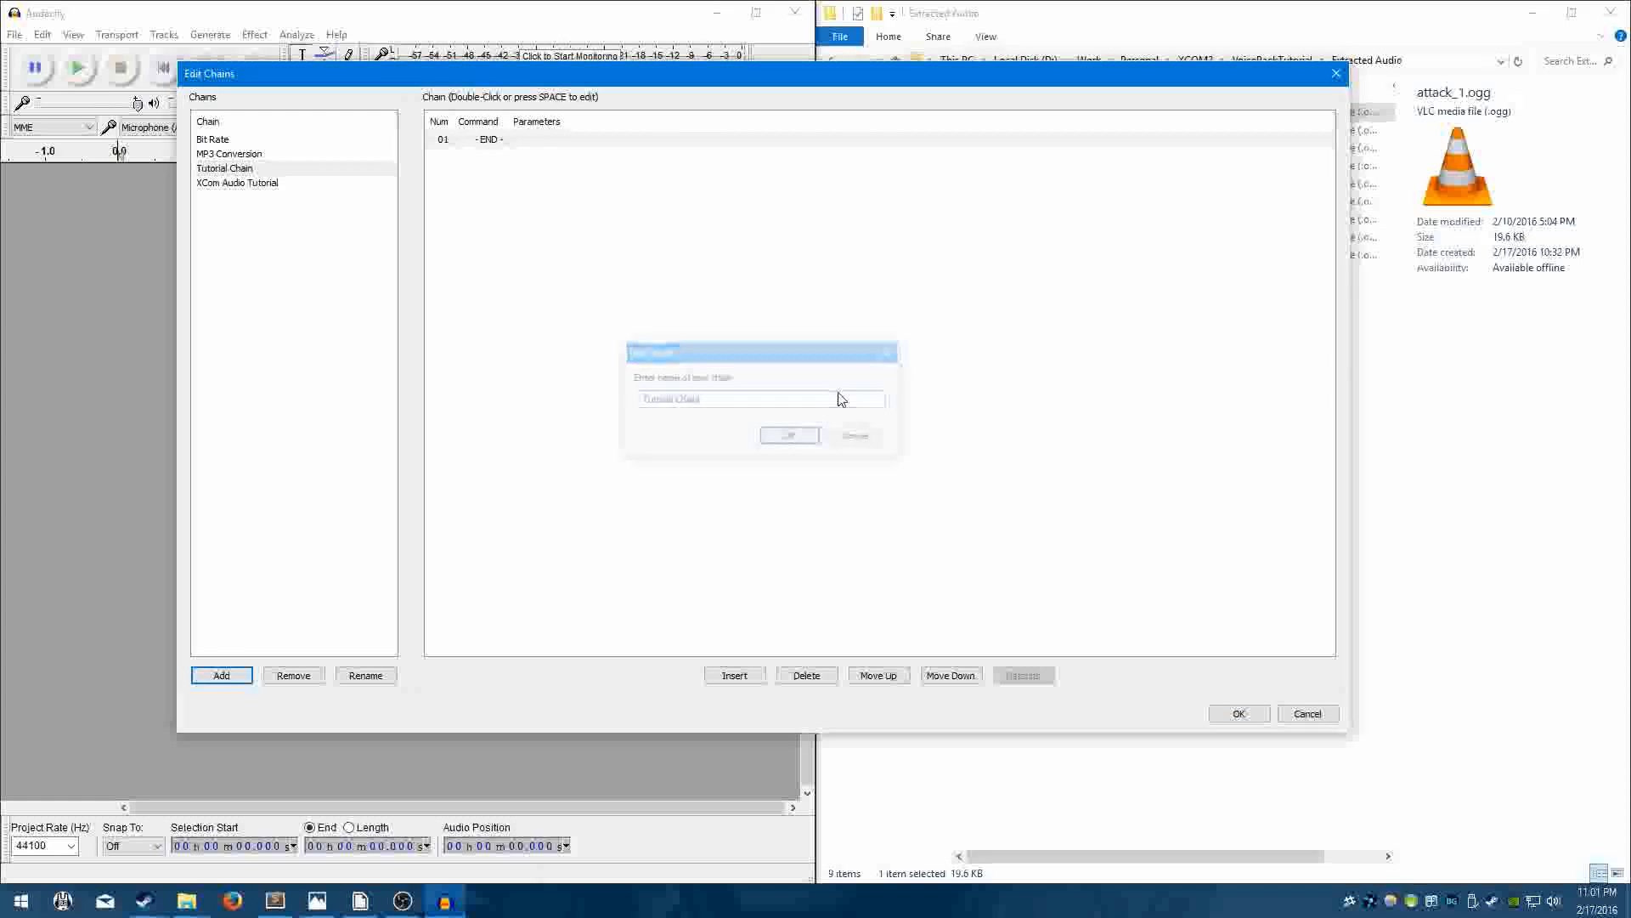
# Insert an Equalization command into Tutorial Chain, using the Telephone curve.
pyautogui.click(736, 675)
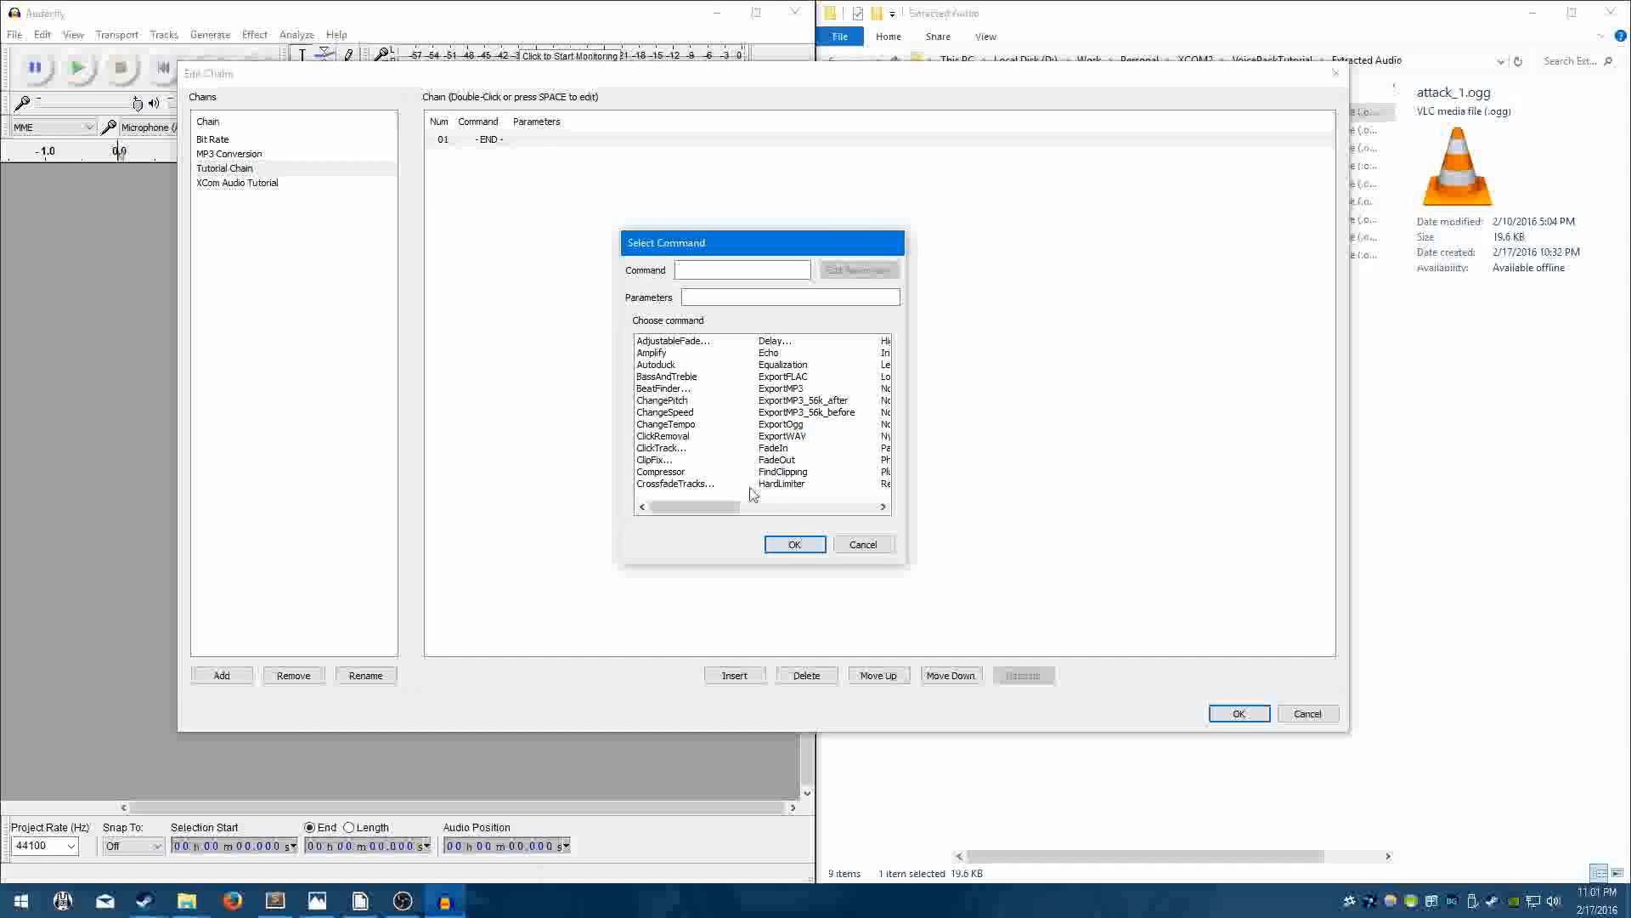
pyautogui.click(783, 365)
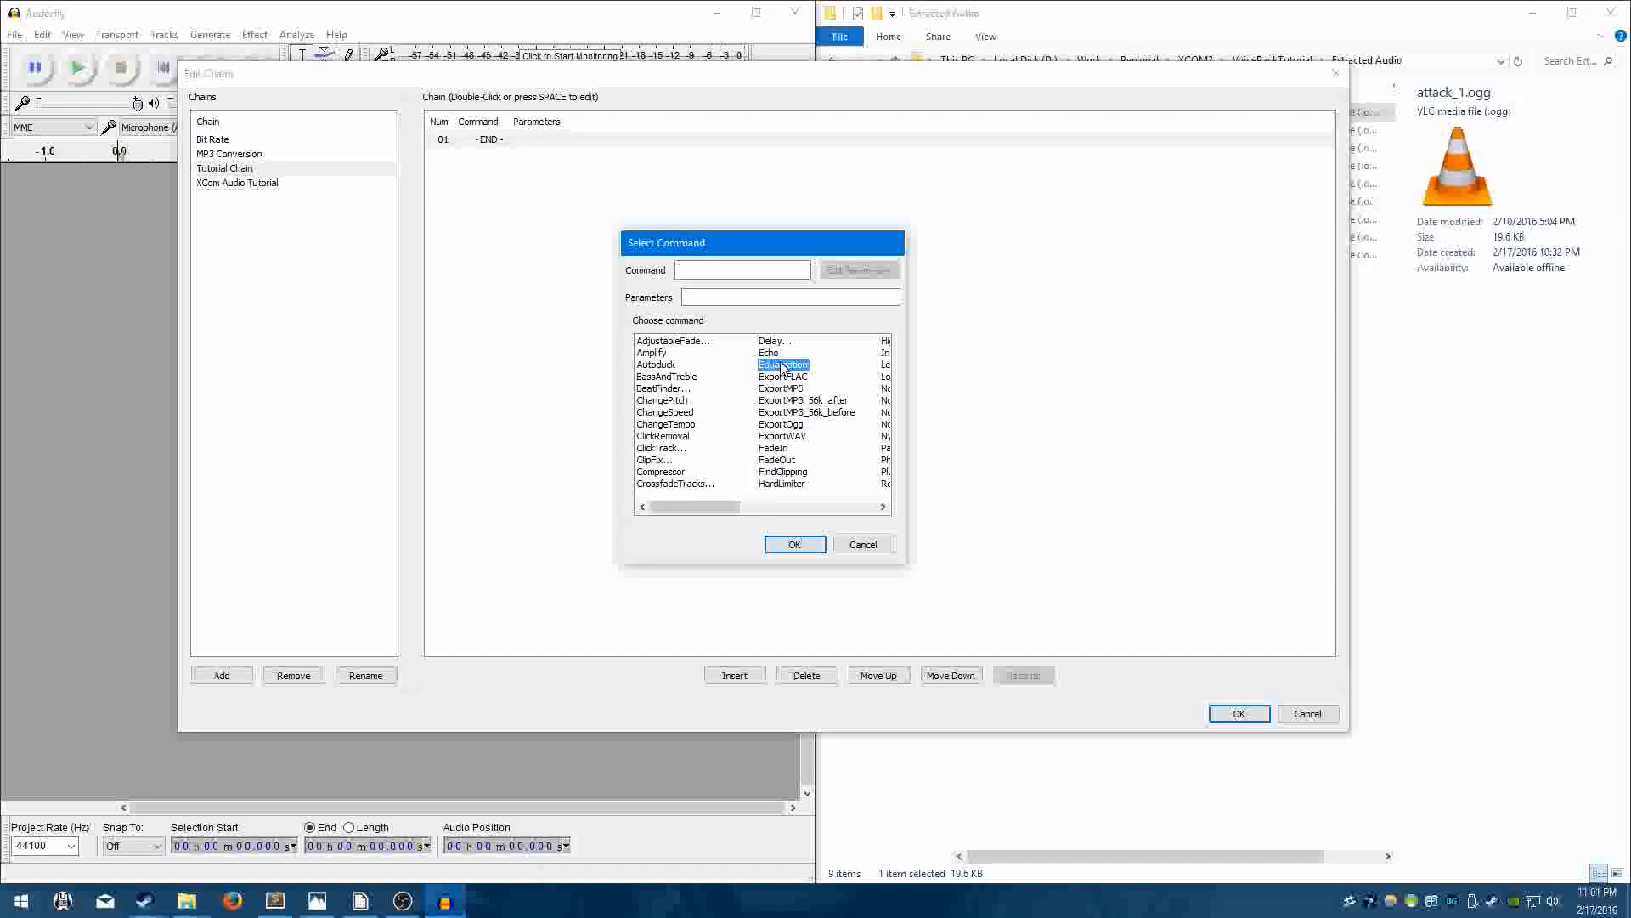
pyautogui.click(782, 364)
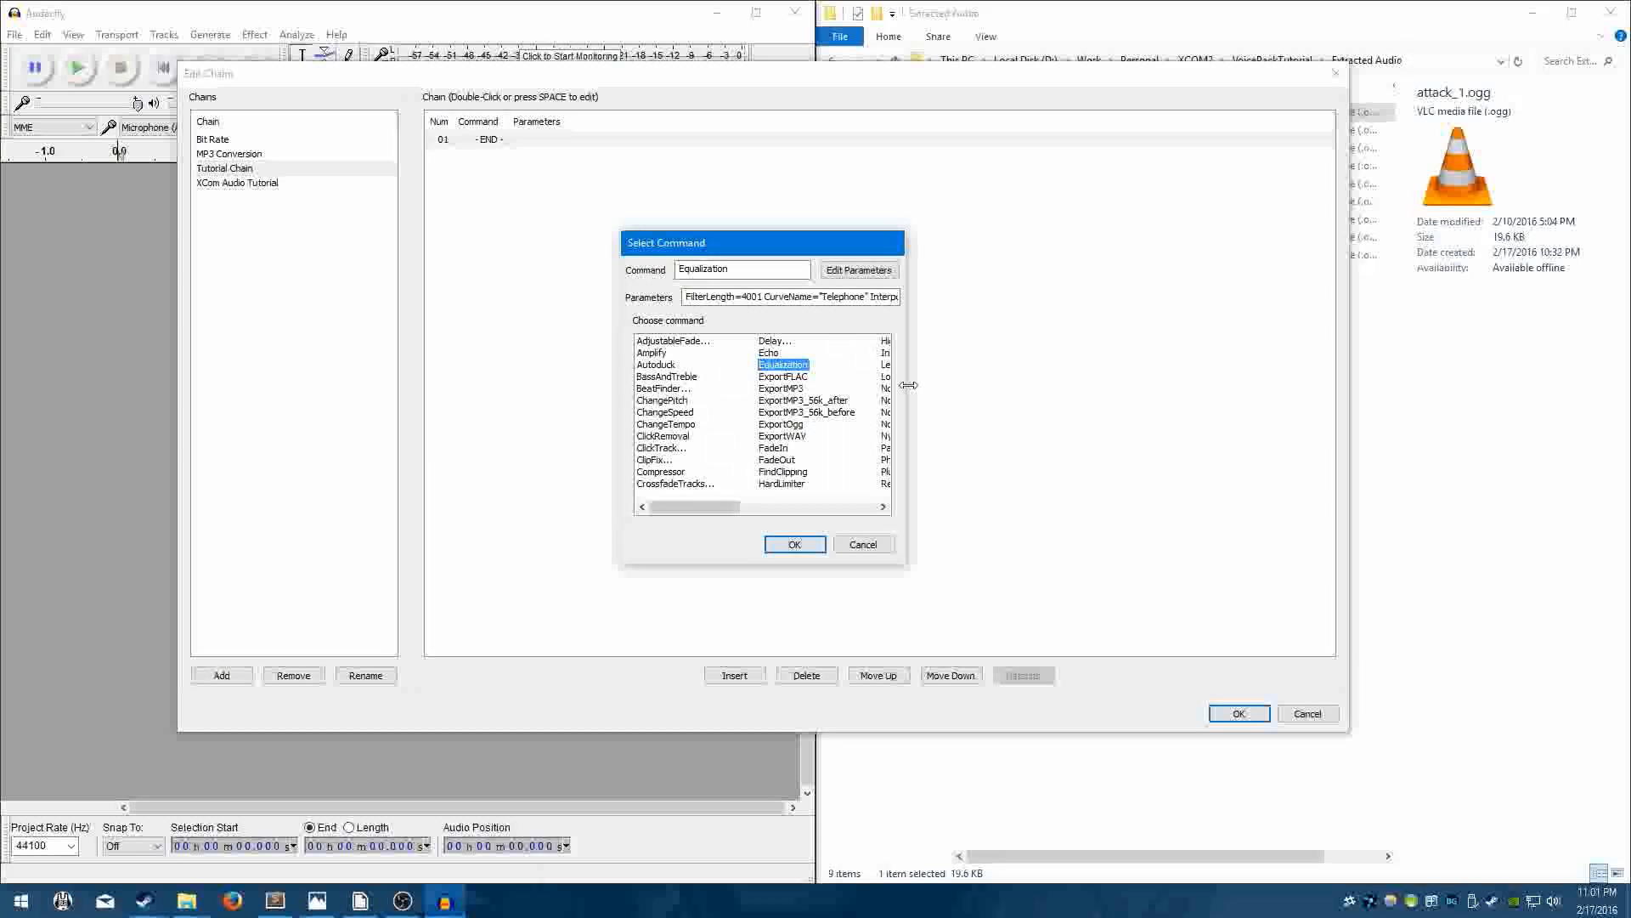
pyautogui.click(878, 271)
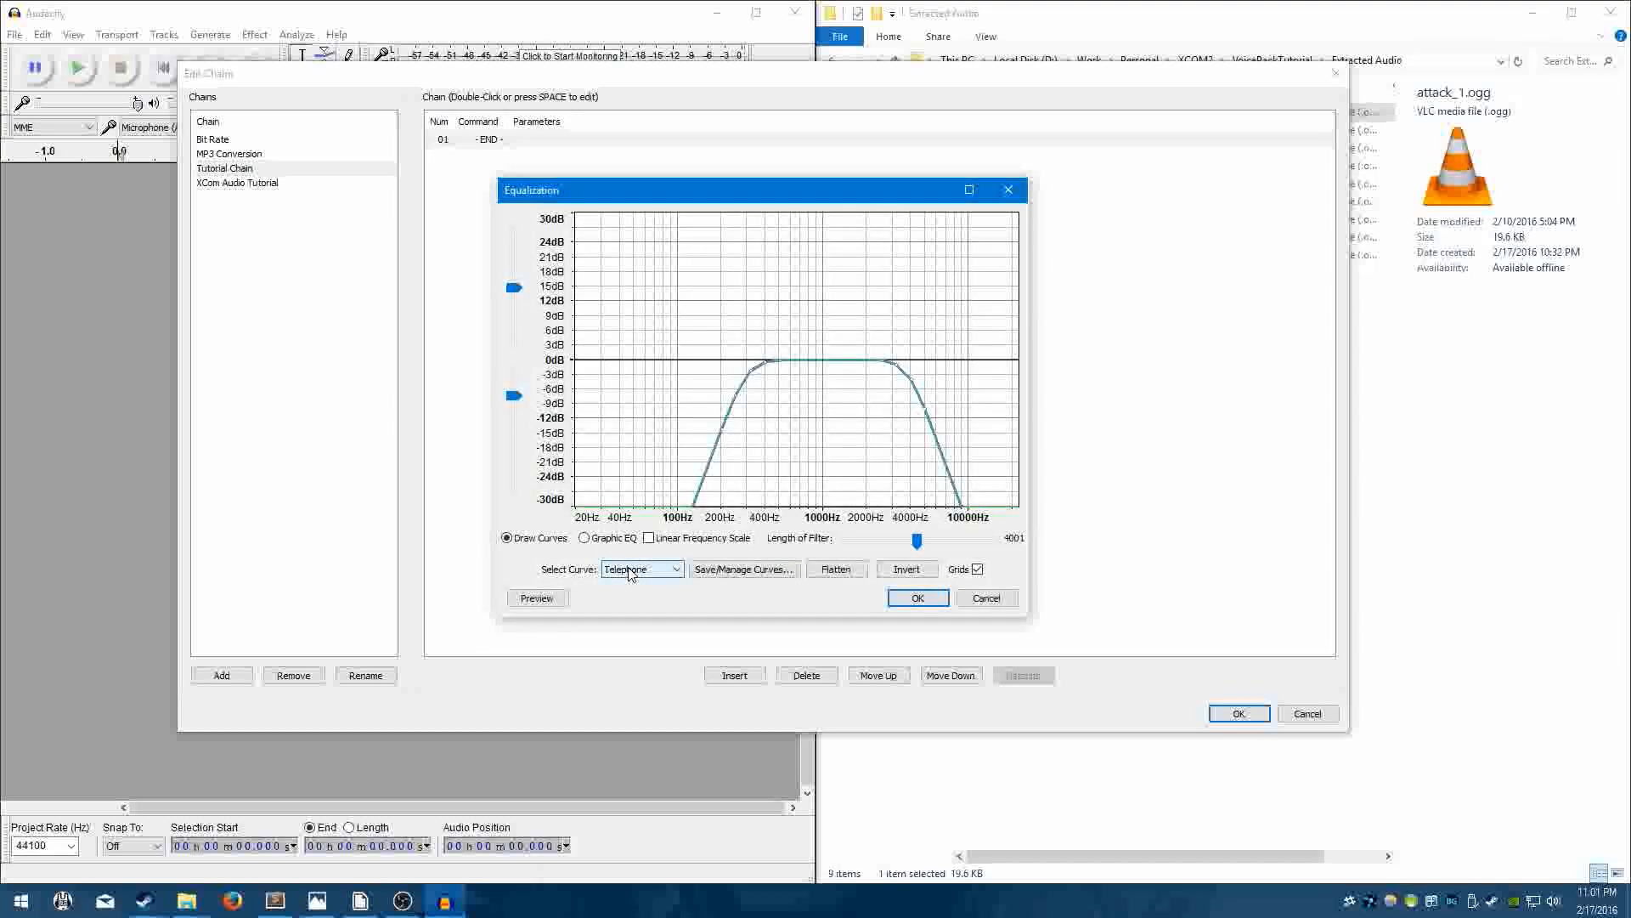
pyautogui.click(639, 571)
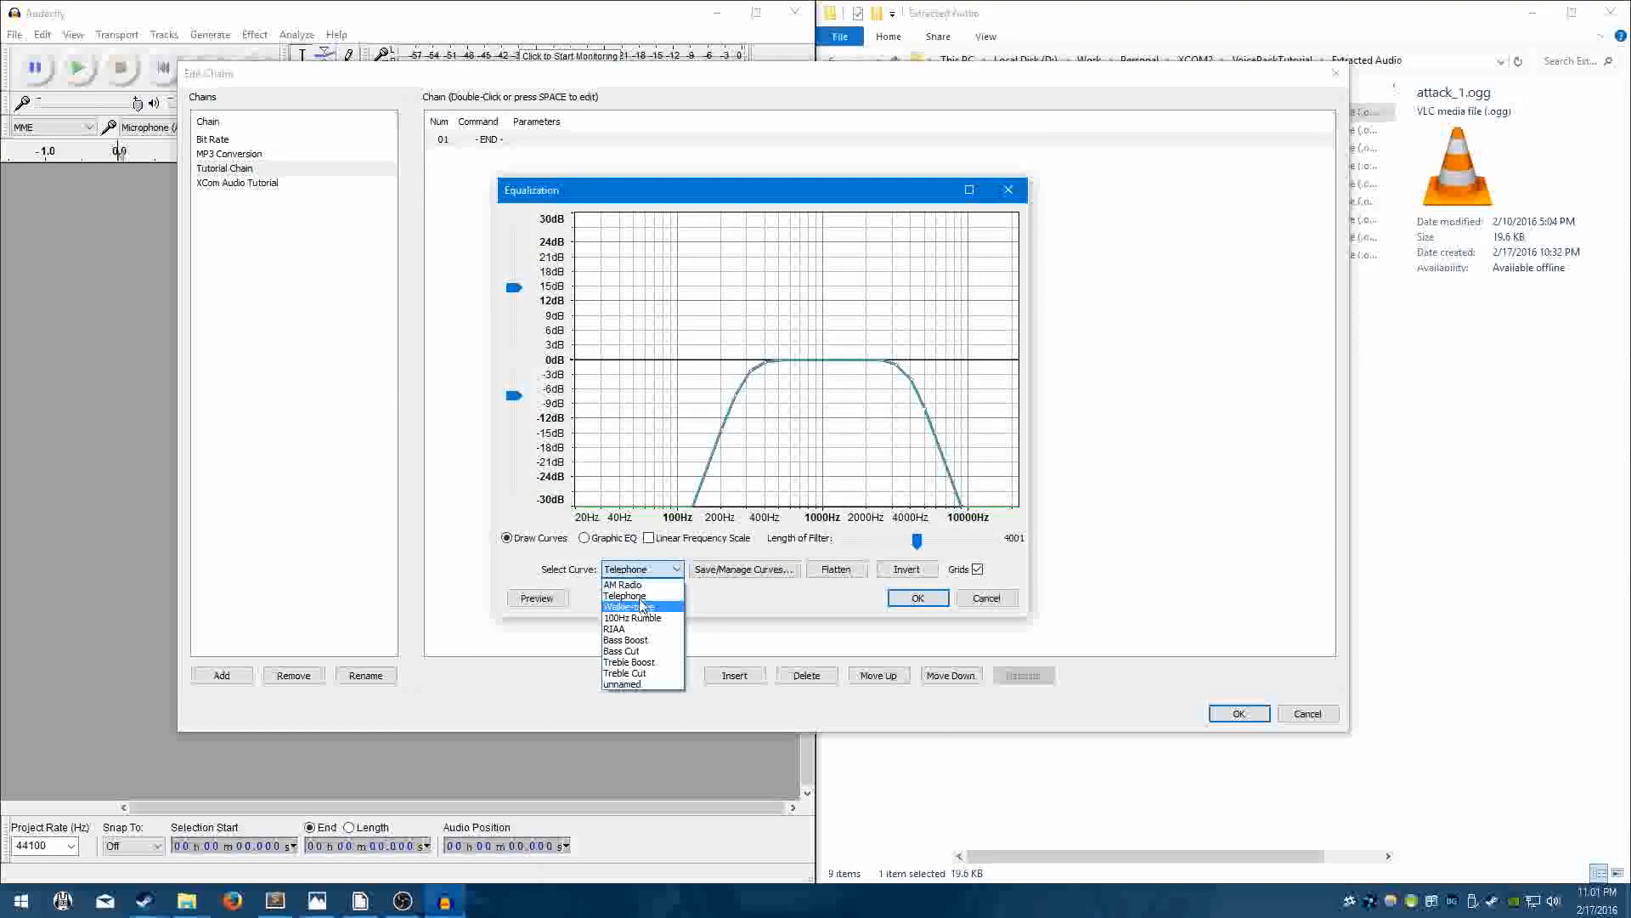
pyautogui.click(646, 578)
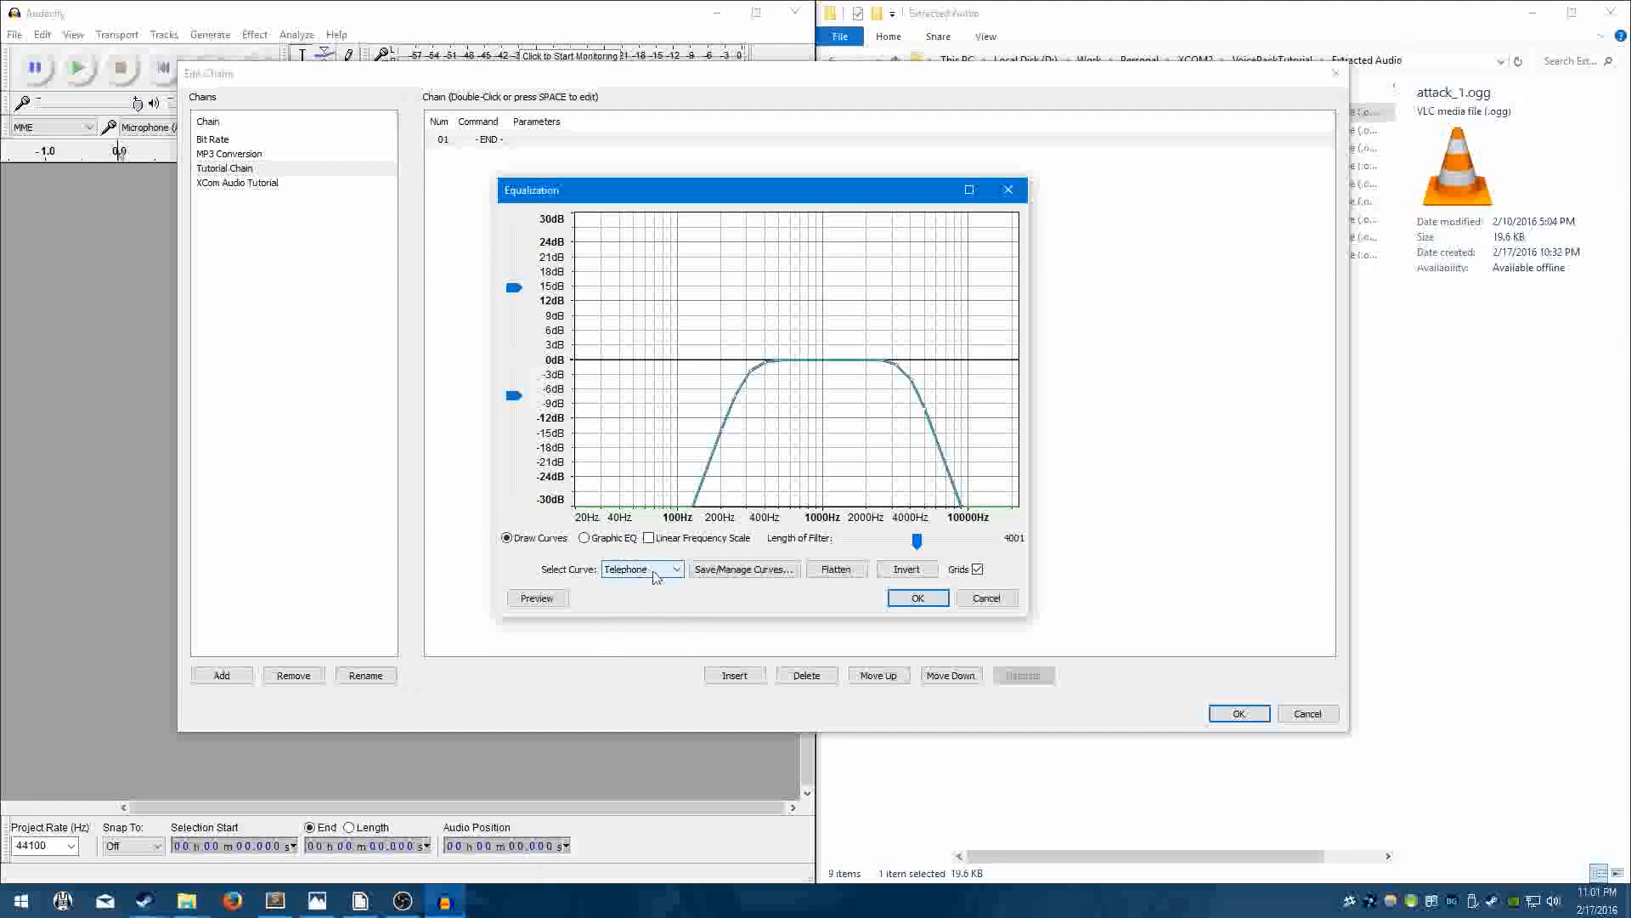
pyautogui.click(918, 598)
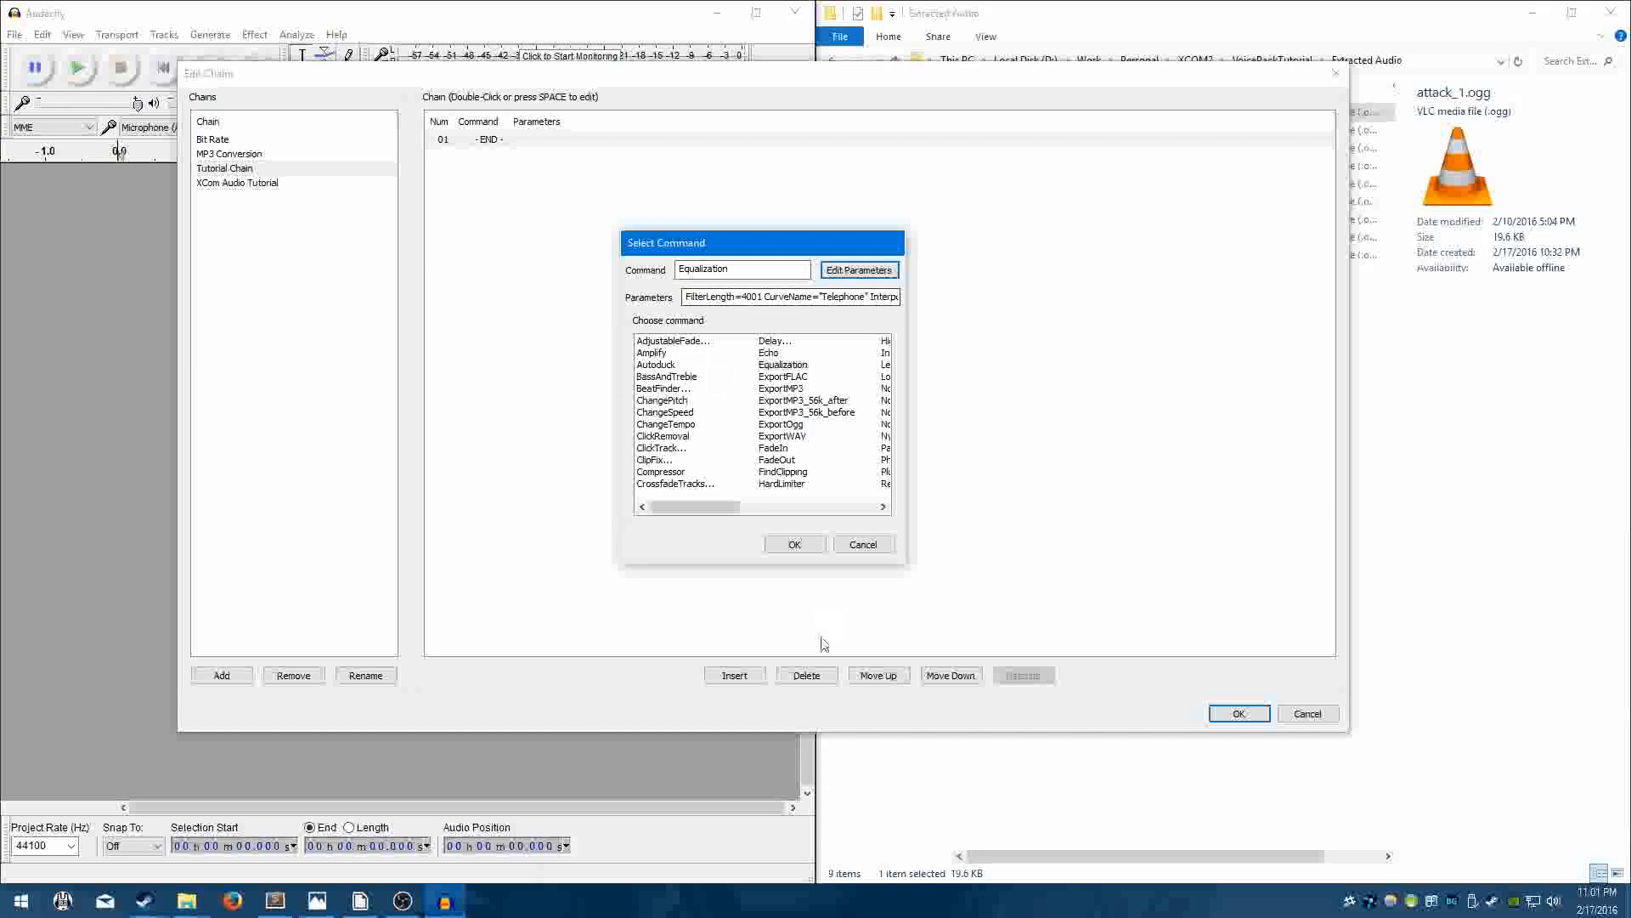
pyautogui.click(795, 545)
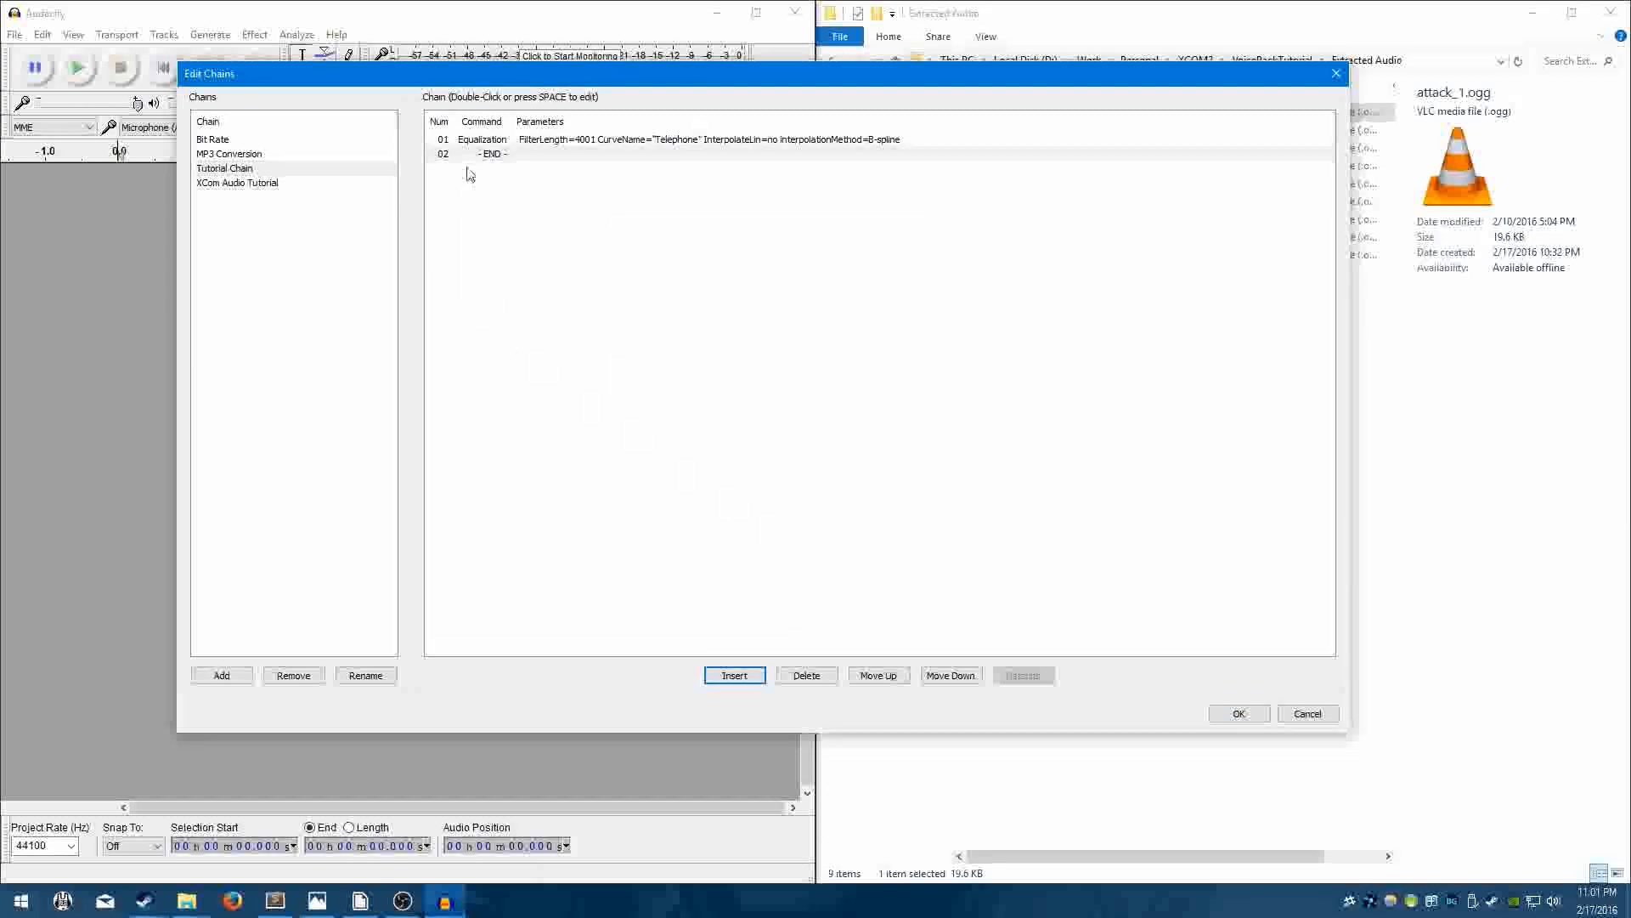
# Add an ExportWAV command after Equalization in Tutorial Chain and save the chain.
pyautogui.click(525, 157)
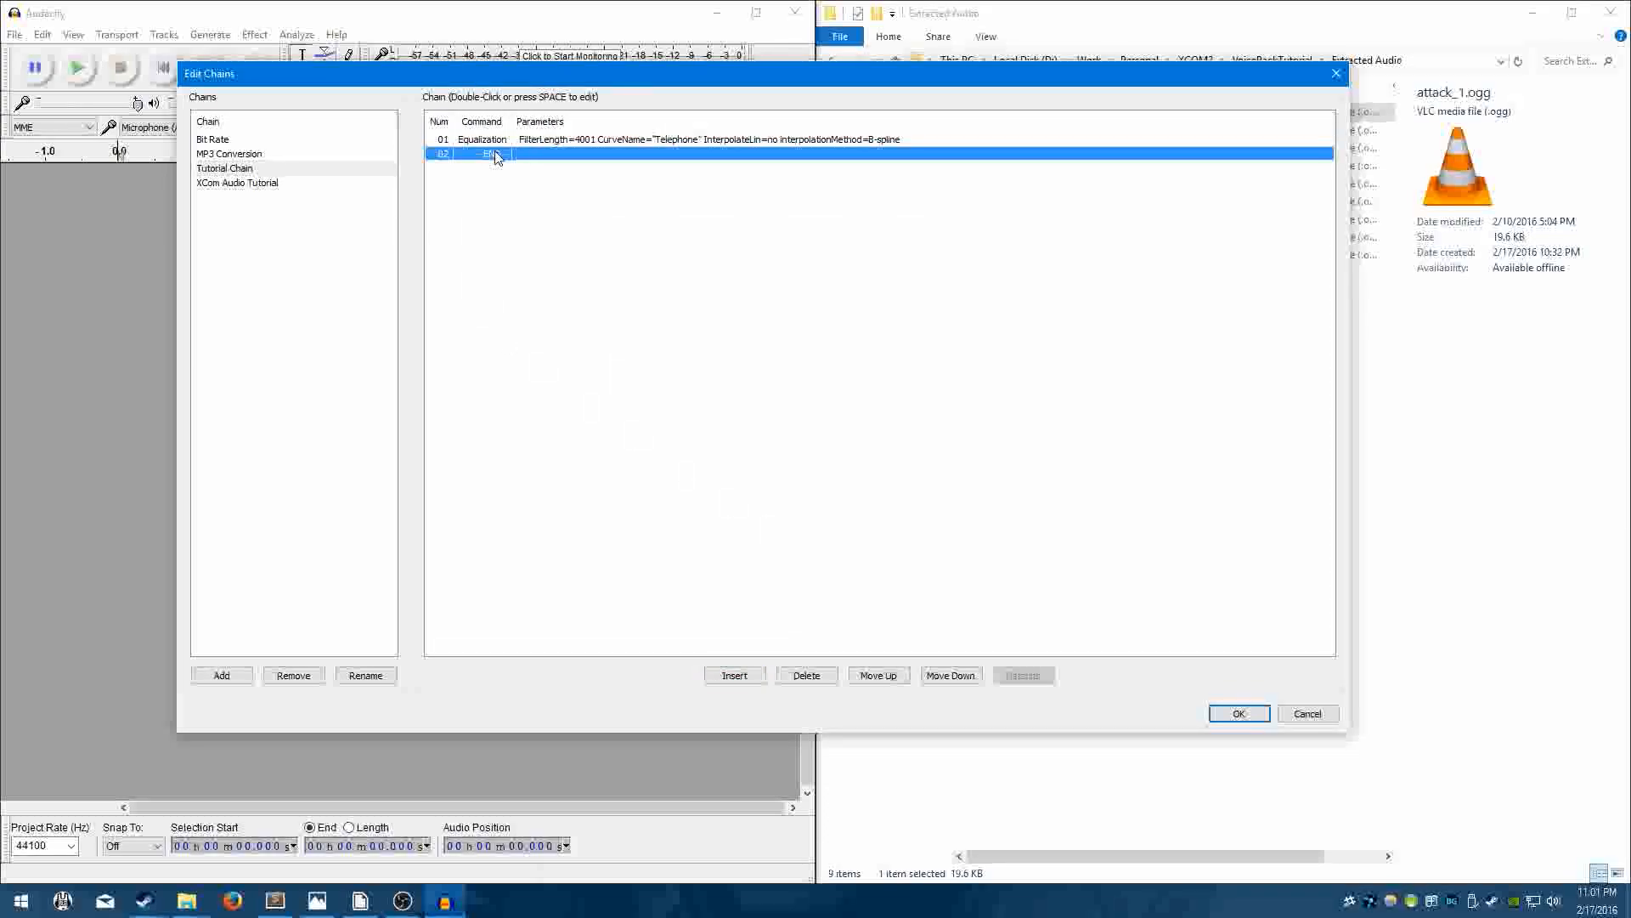
pyautogui.doubleClick(488, 155)
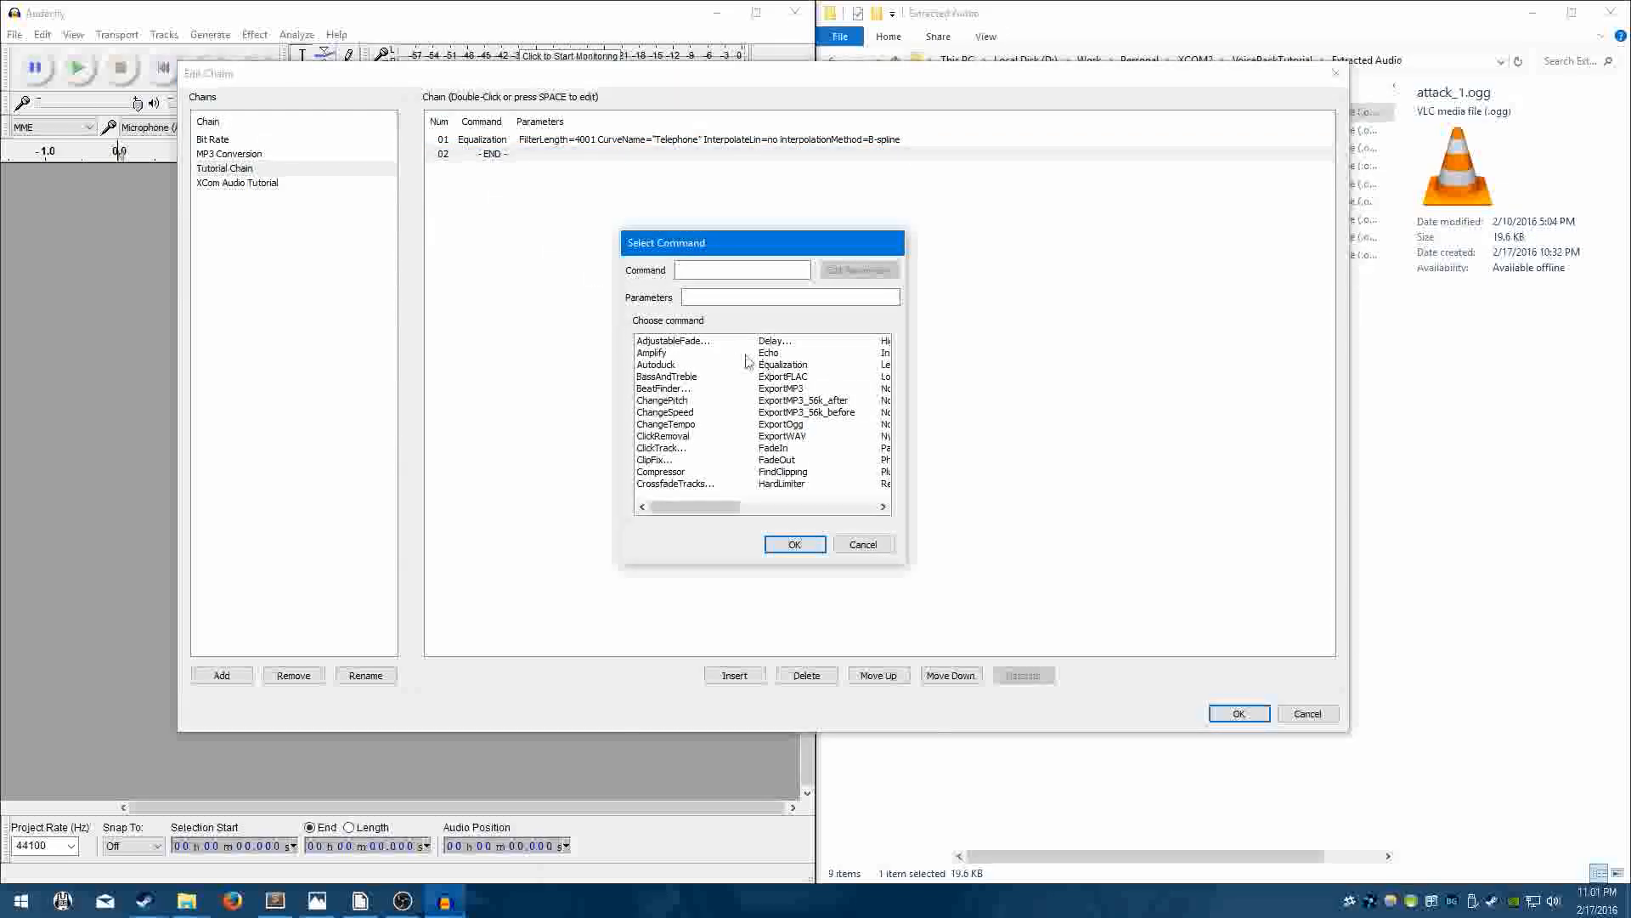
pyautogui.click(782, 437)
pyautogui.click(783, 436)
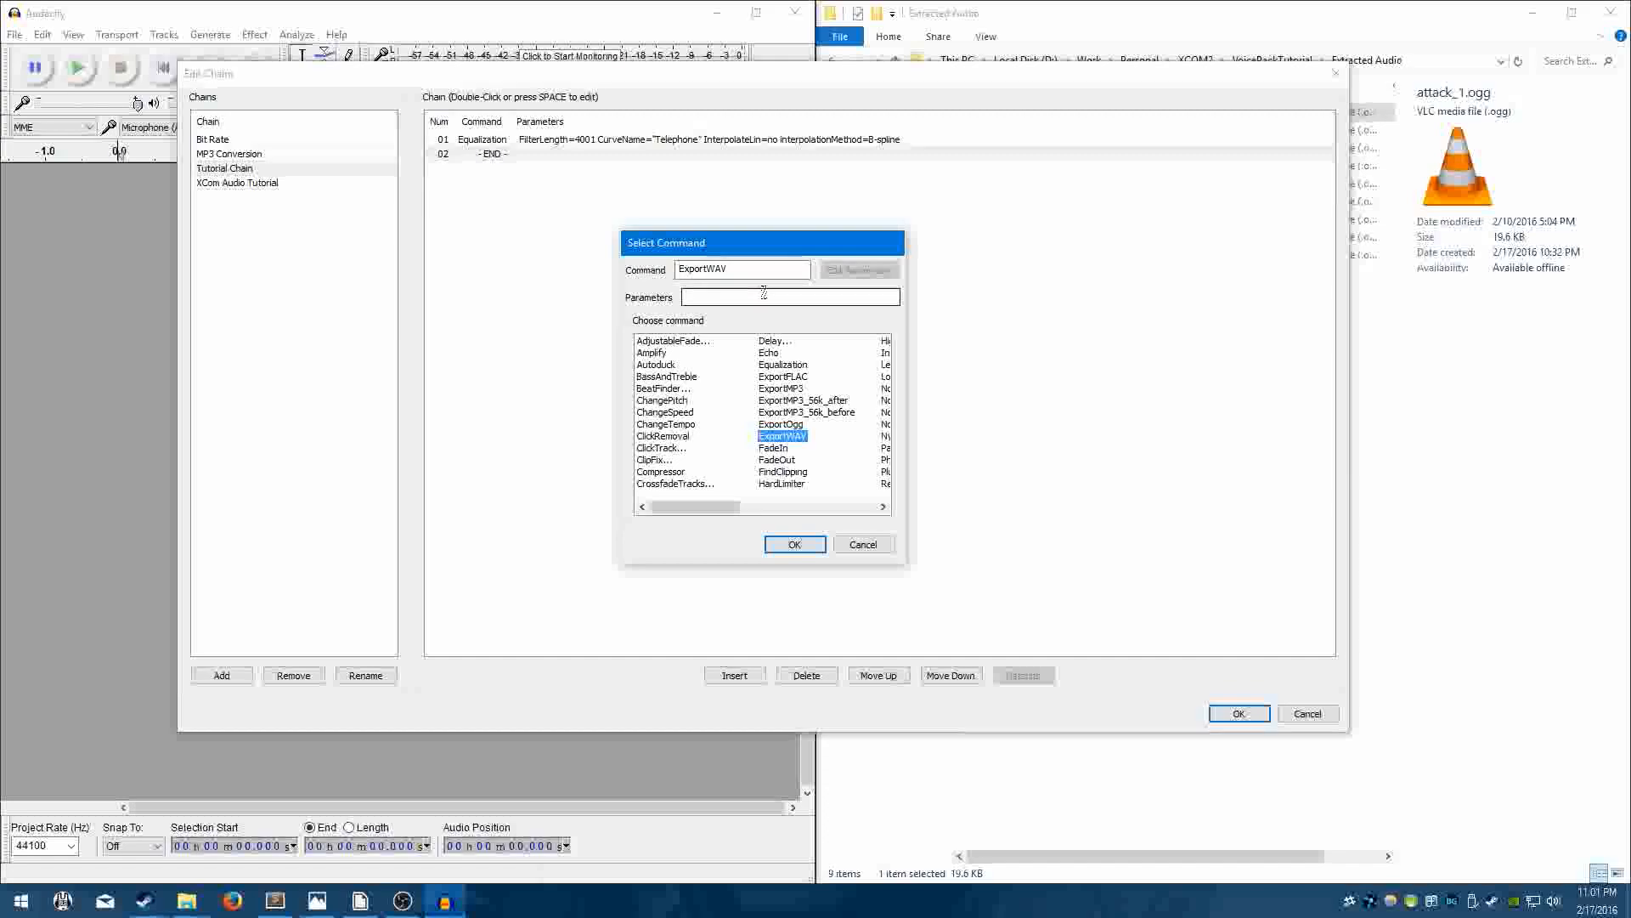
pyautogui.click(803, 545)
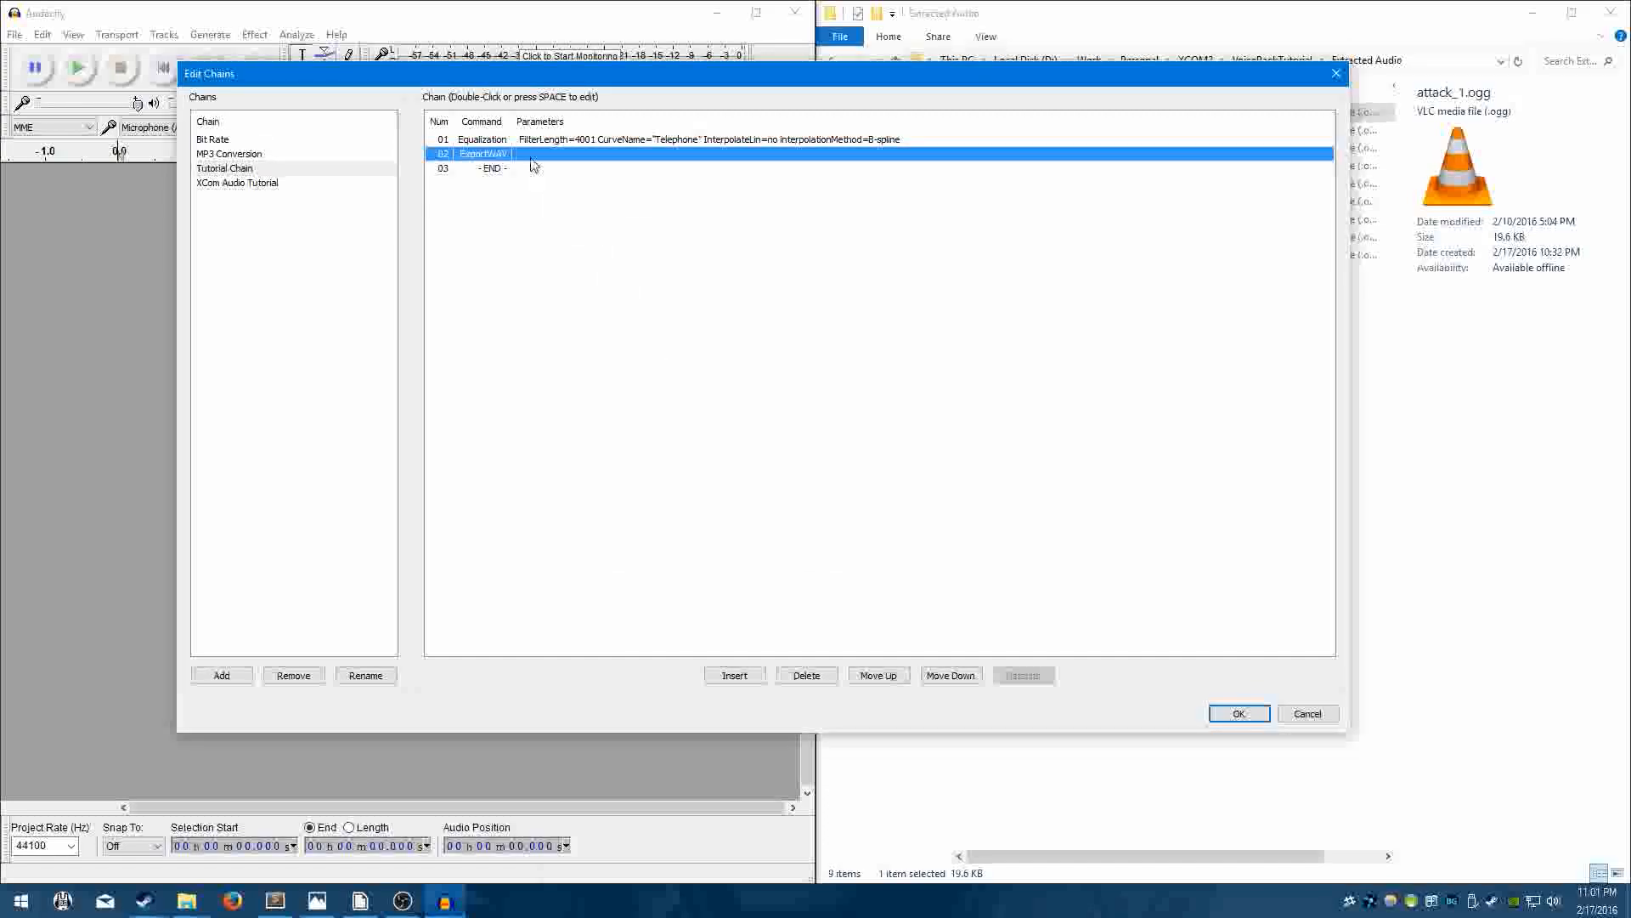
pyautogui.click(500, 141)
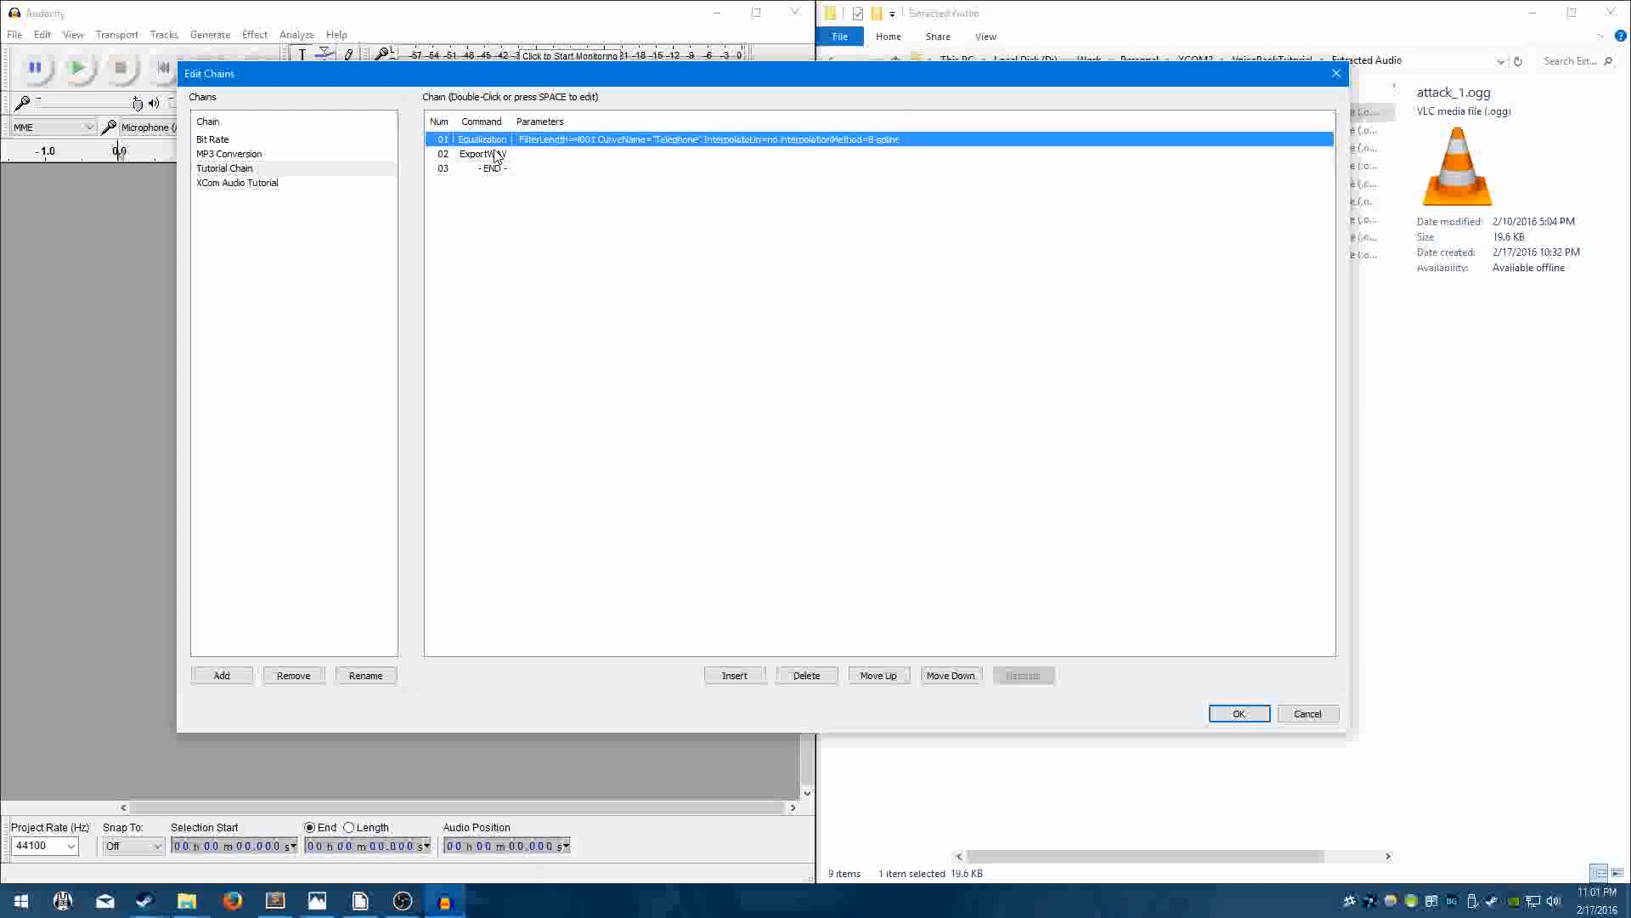
pyautogui.click(497, 155)
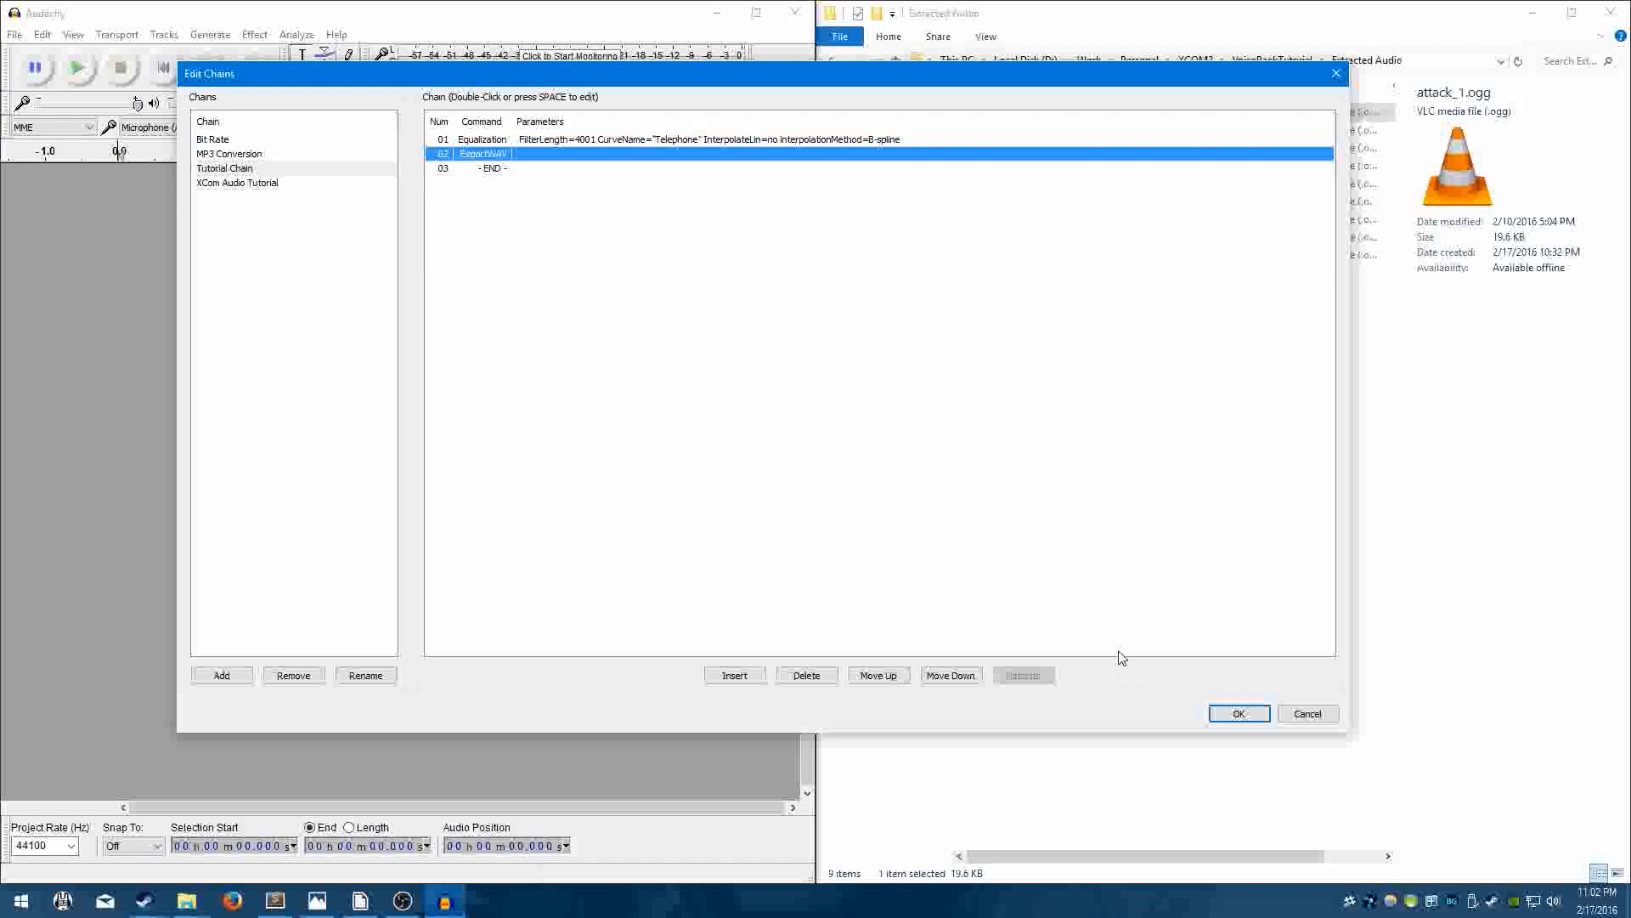
pyautogui.click(1239, 714)
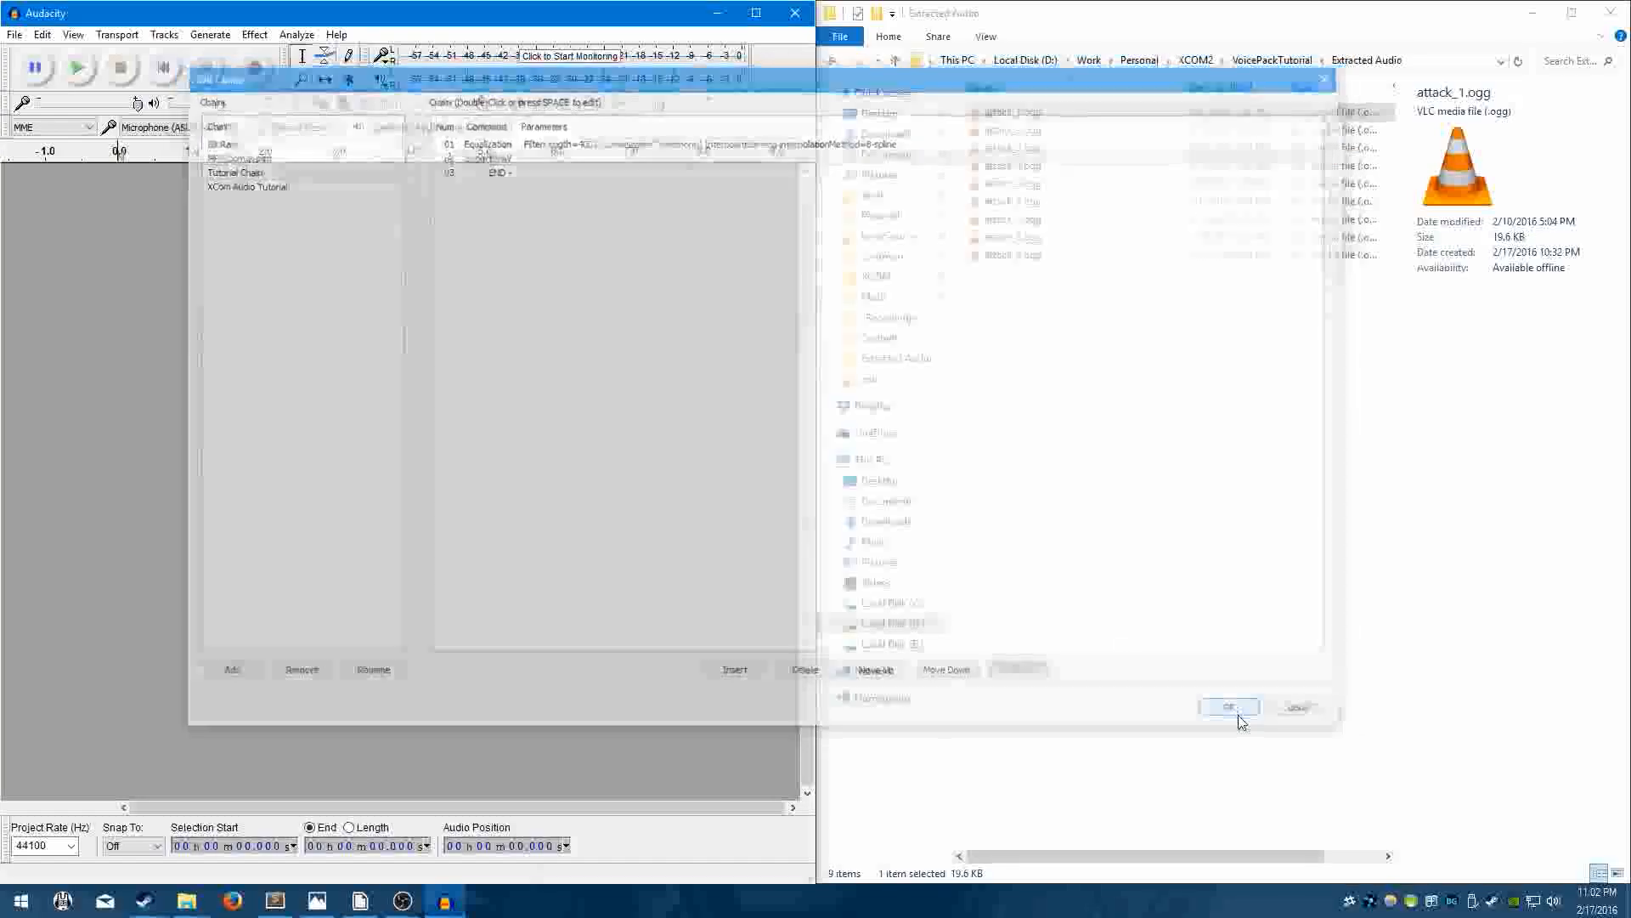
# Copy the path of the Extracted Audio folder in File Explorer and return to Audacity.
pyautogui.click(1190, 484)
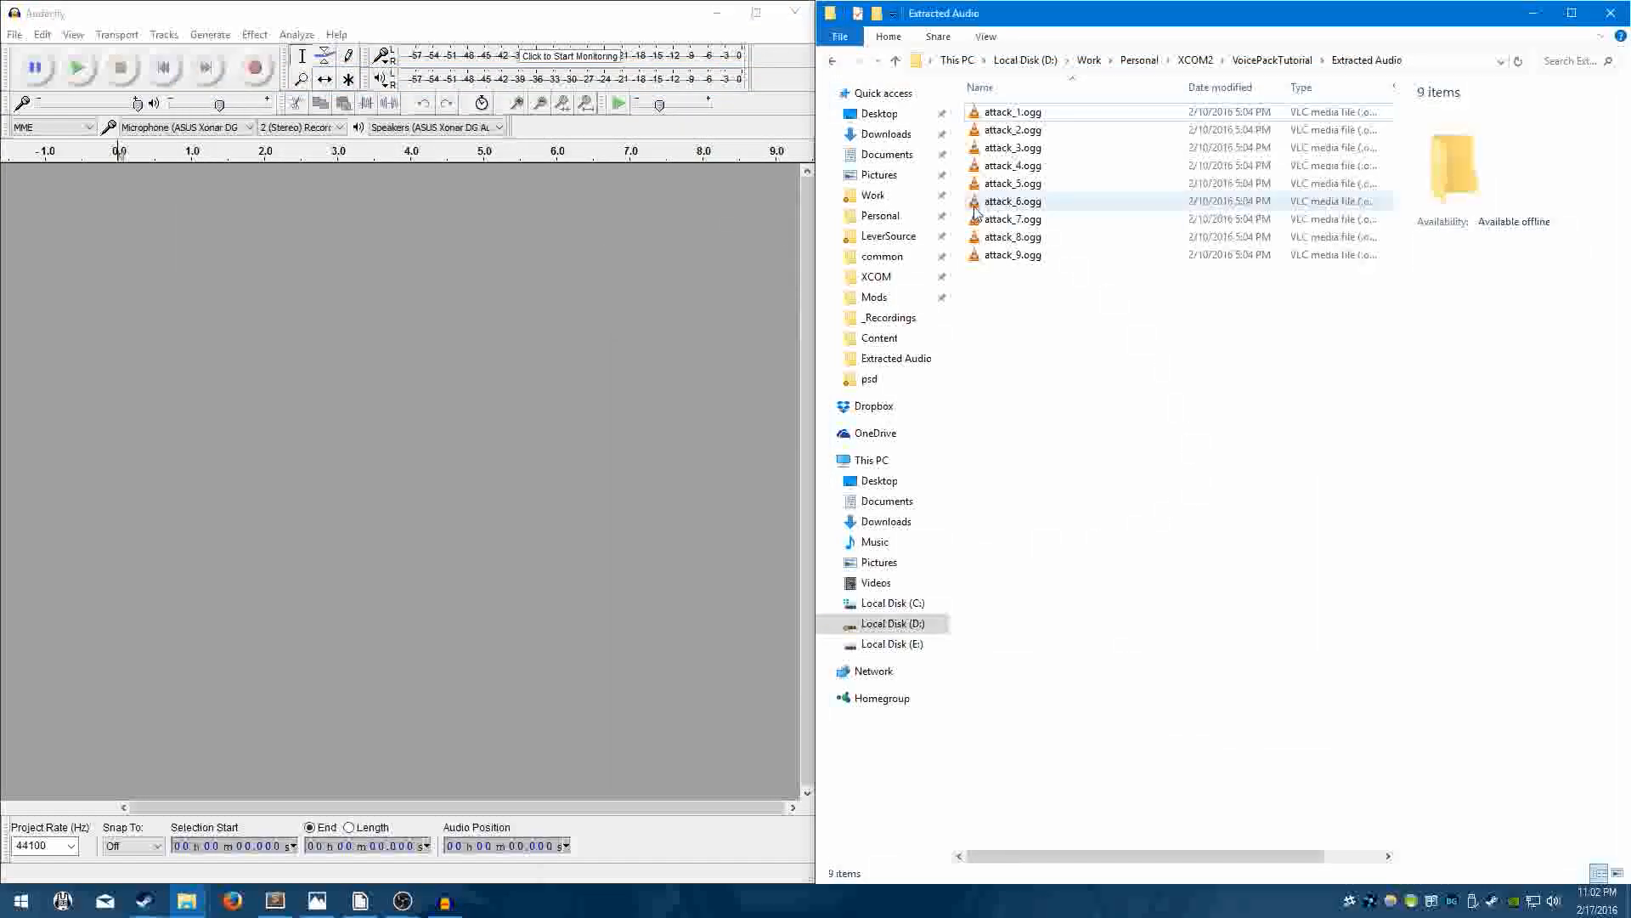
pyautogui.click(1423, 65)
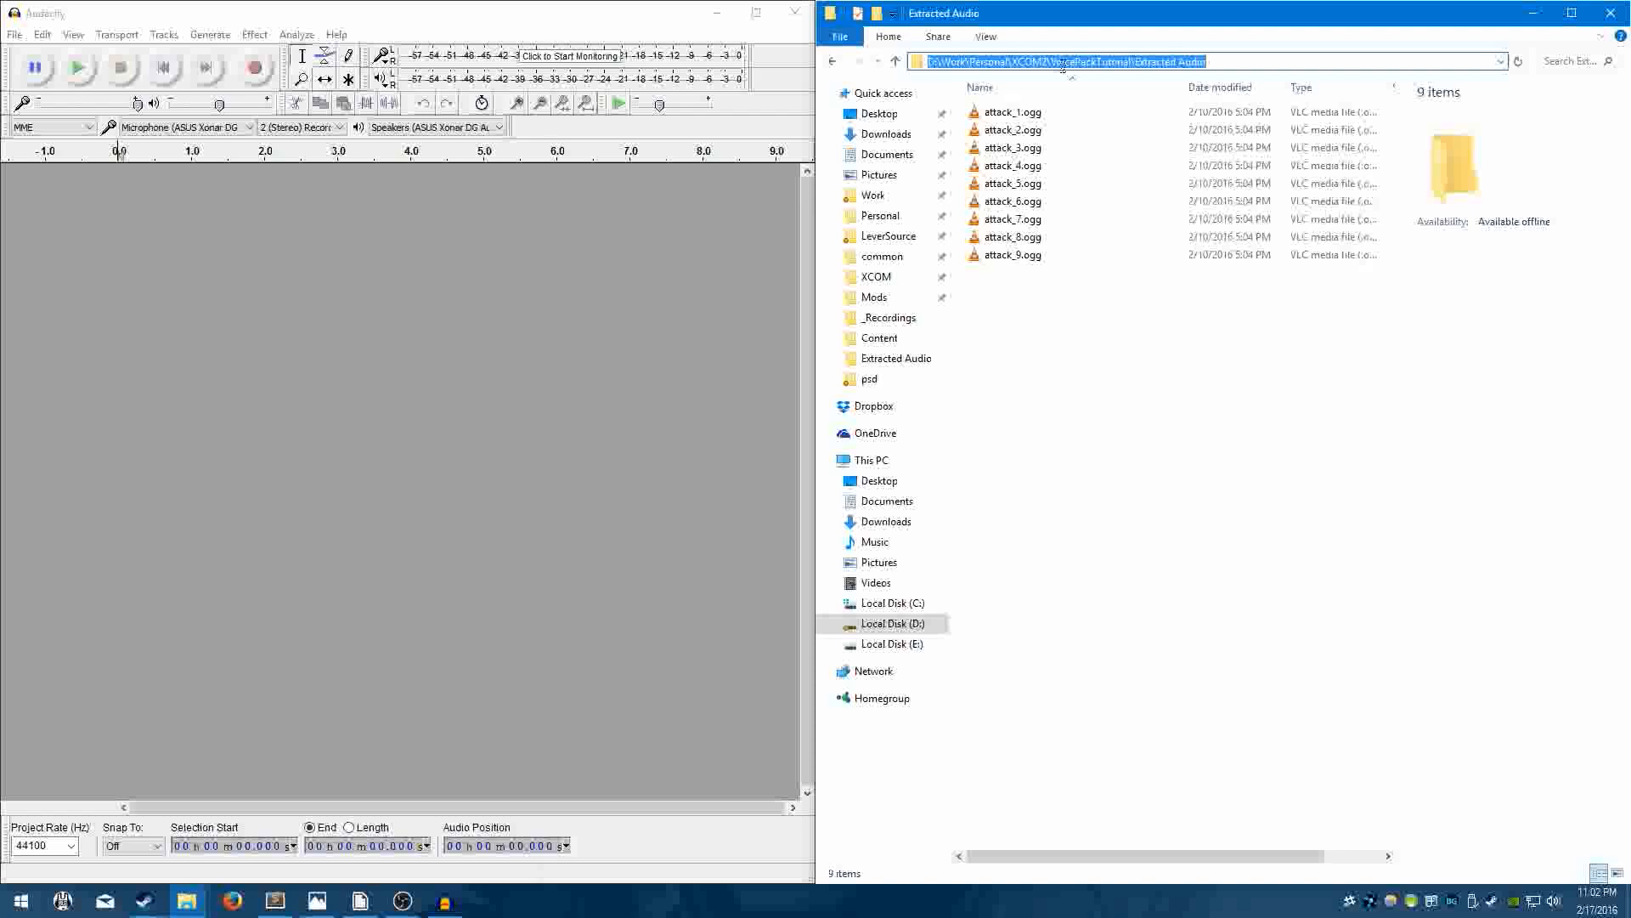
pyautogui.click(343, 318)
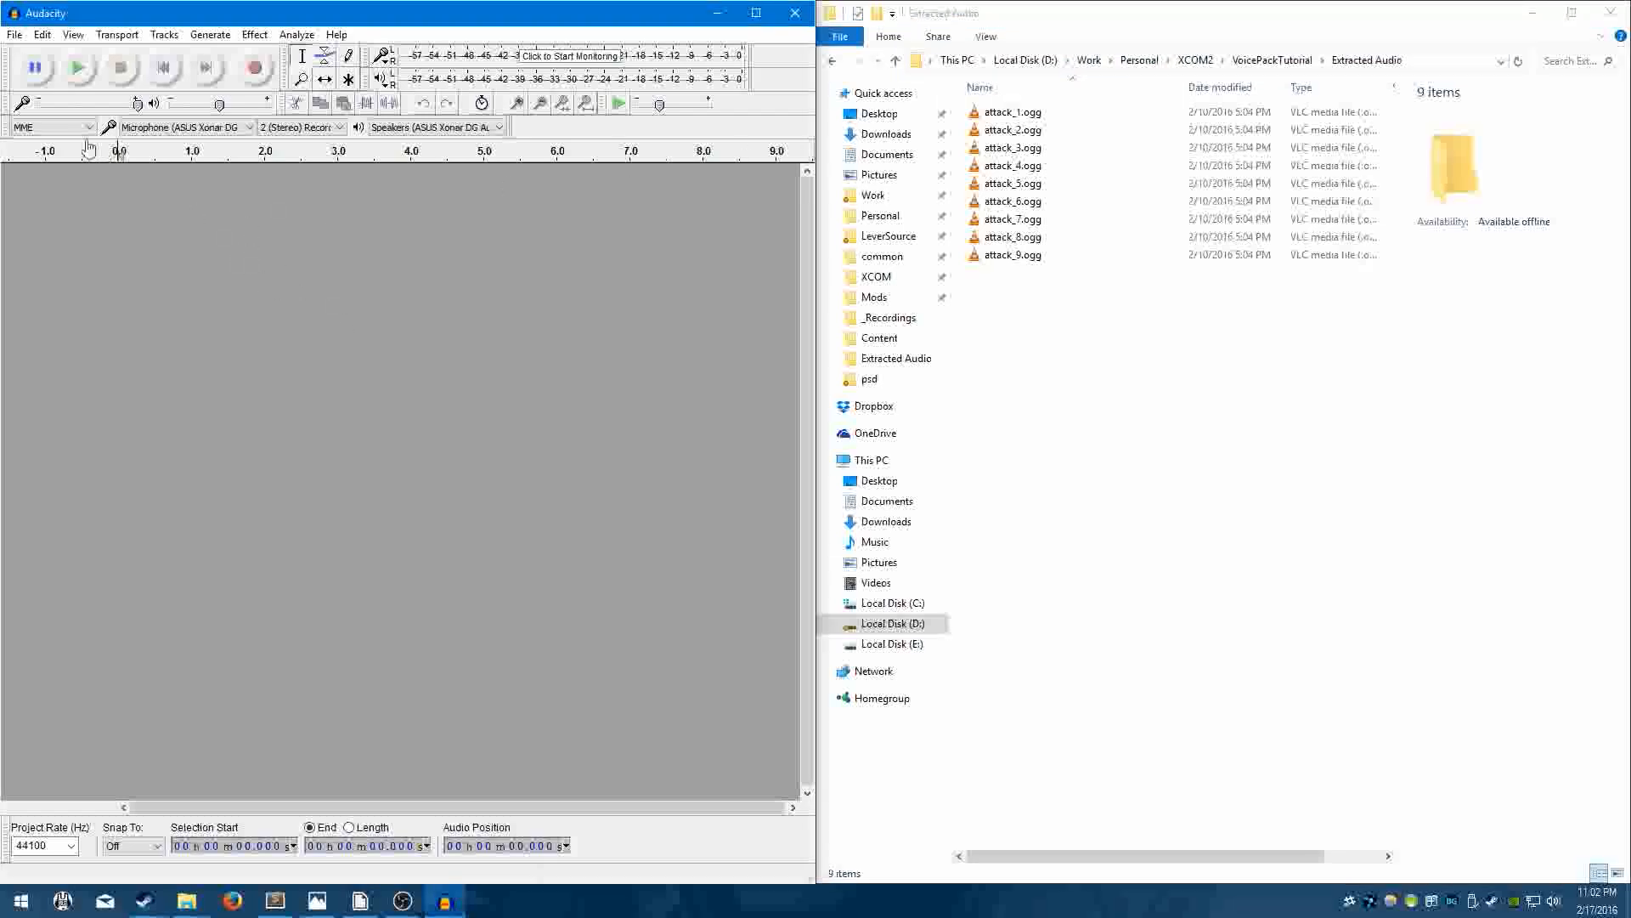
# Apply Tutorial Chain to all the files attack_1.ogg to attack_9.ogg in the Extracted Audio folder, using the copied path.
pyautogui.click(15, 36)
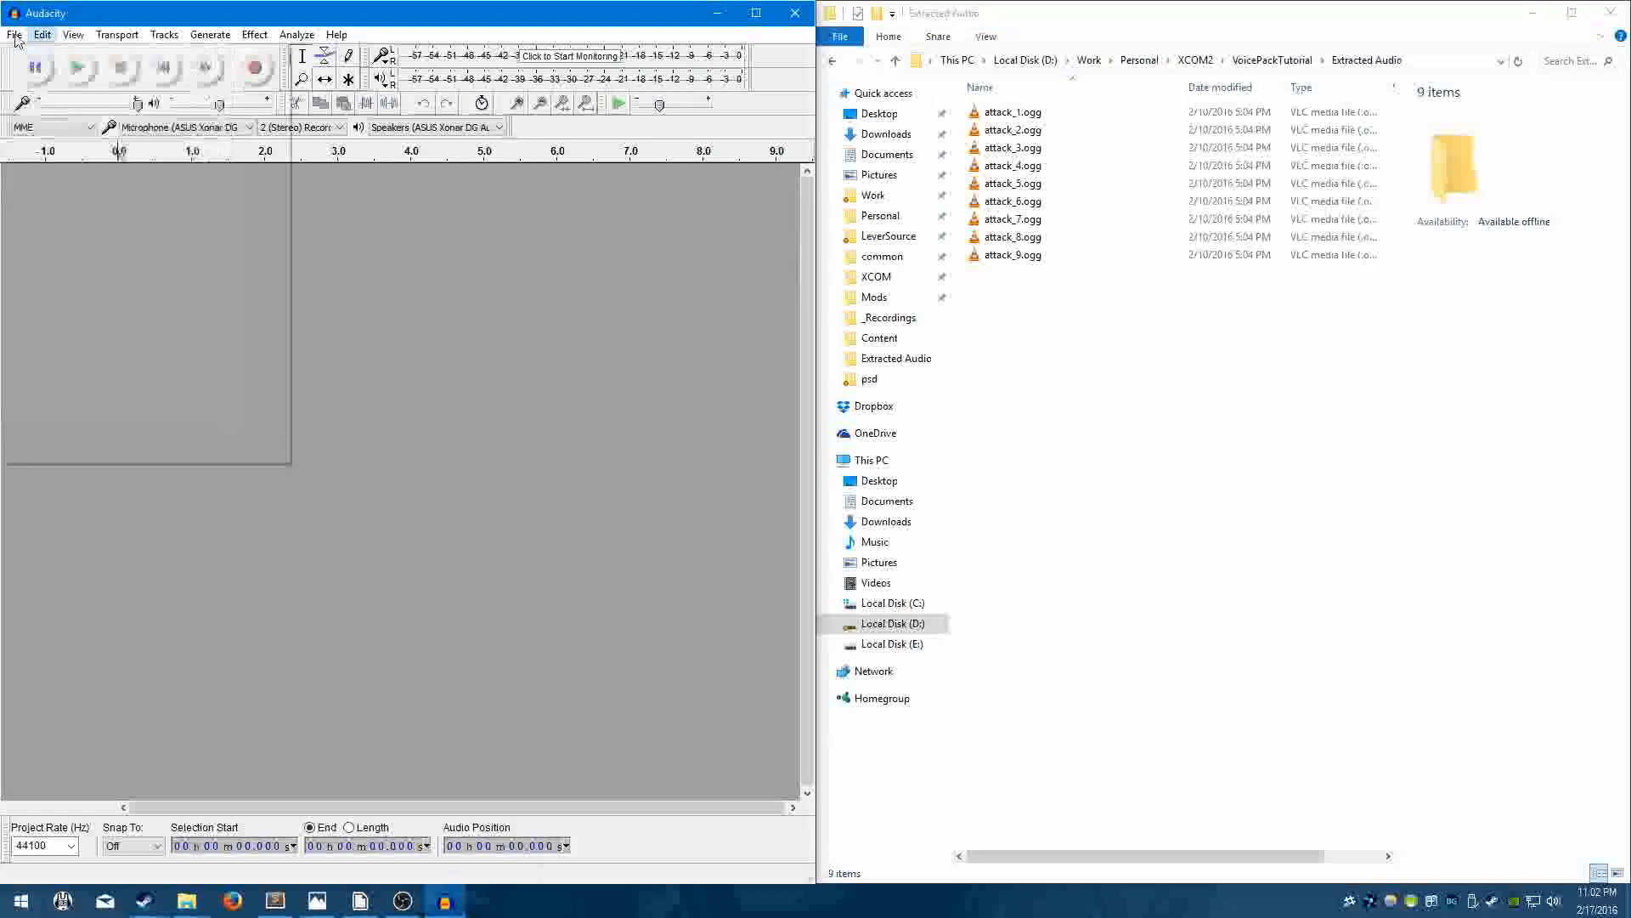
pyautogui.click(103, 370)
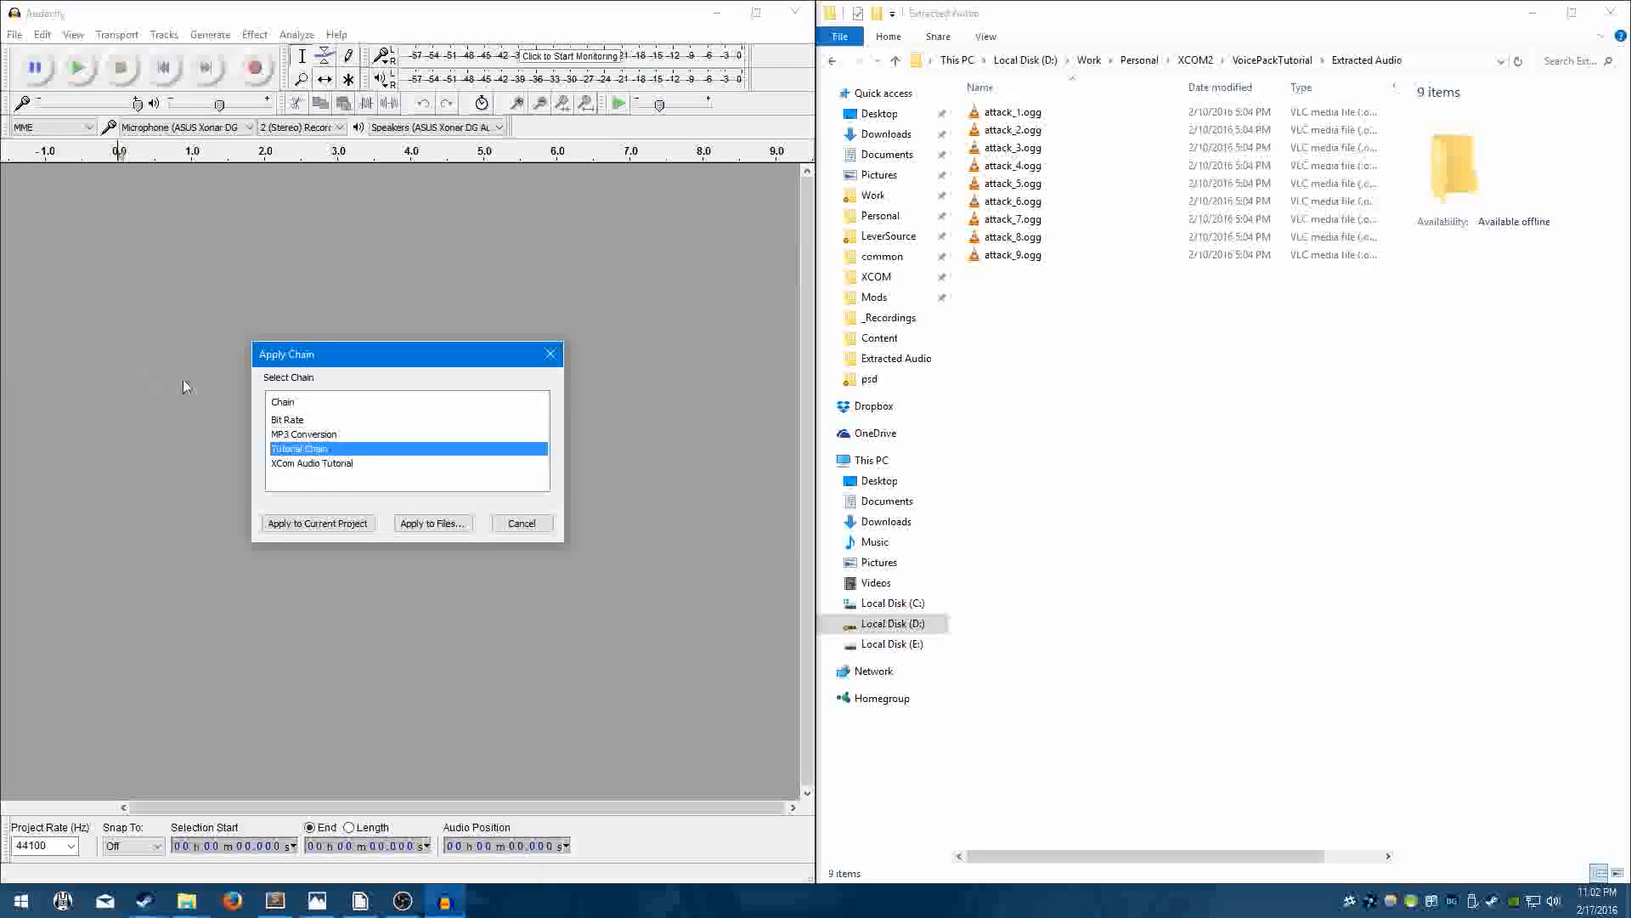
pyautogui.click(365, 464)
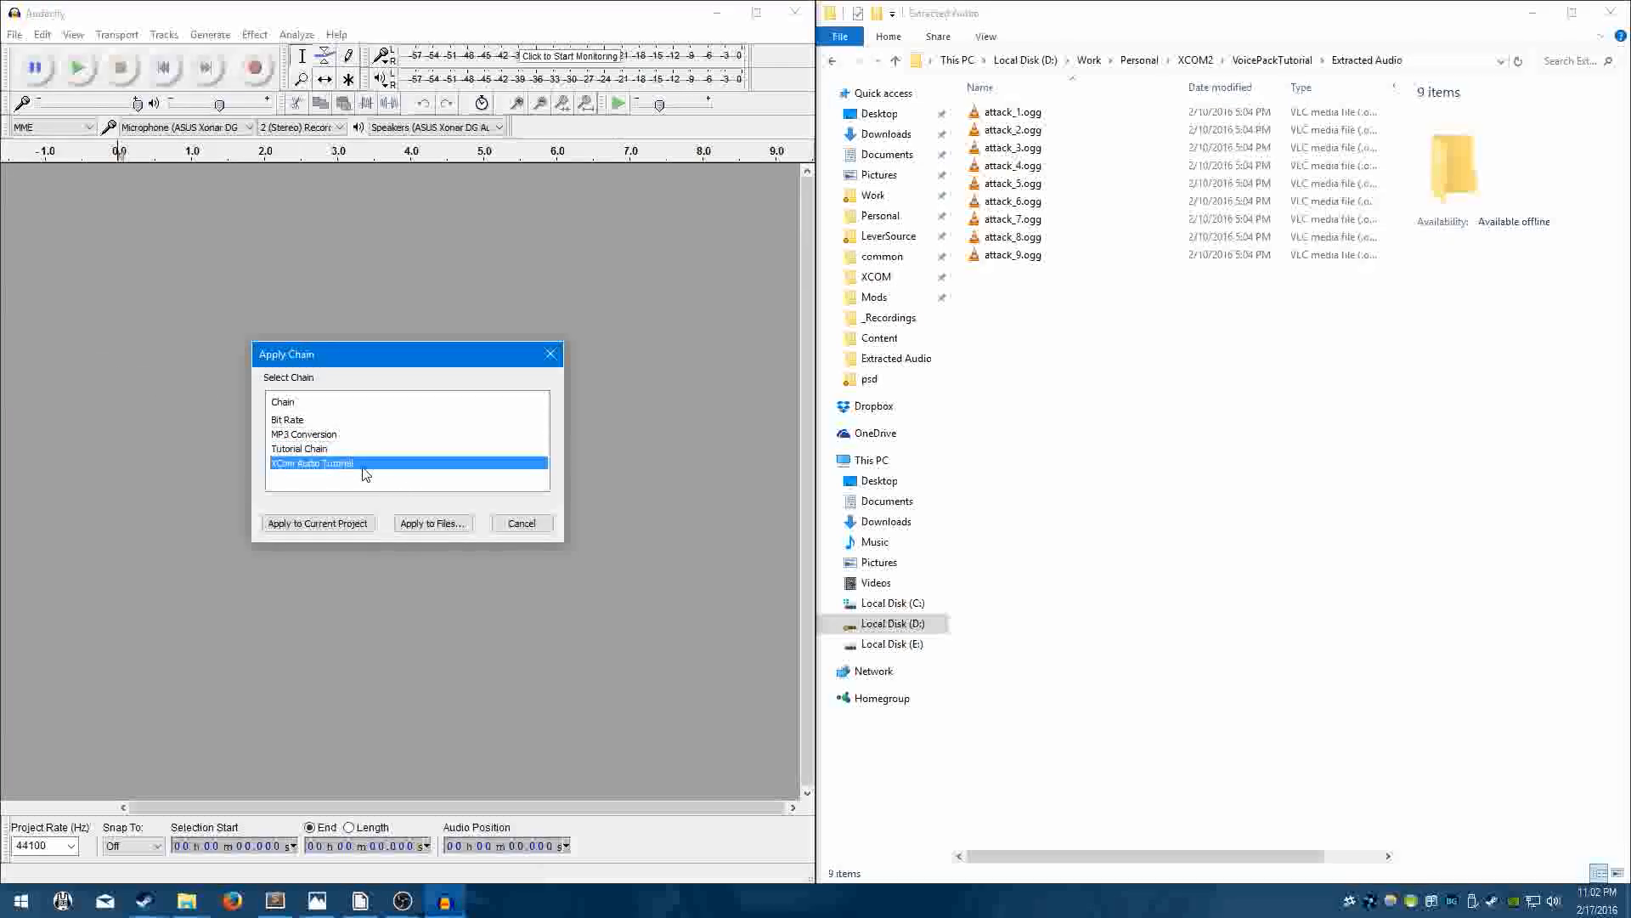
pyautogui.click(305, 451)
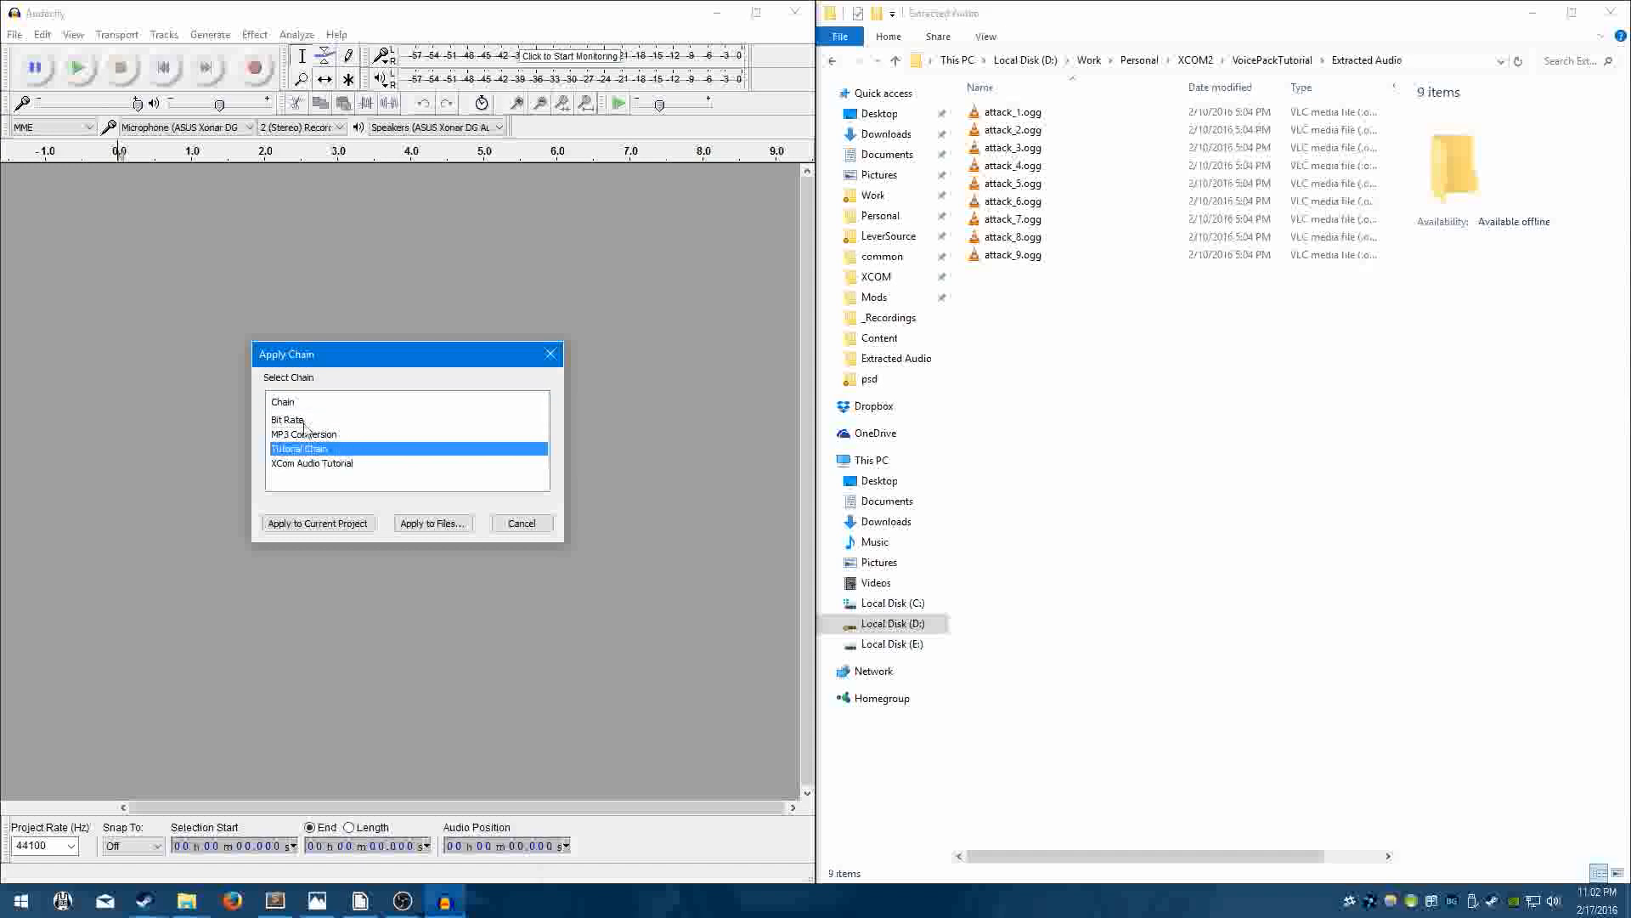
pyautogui.click(422, 526)
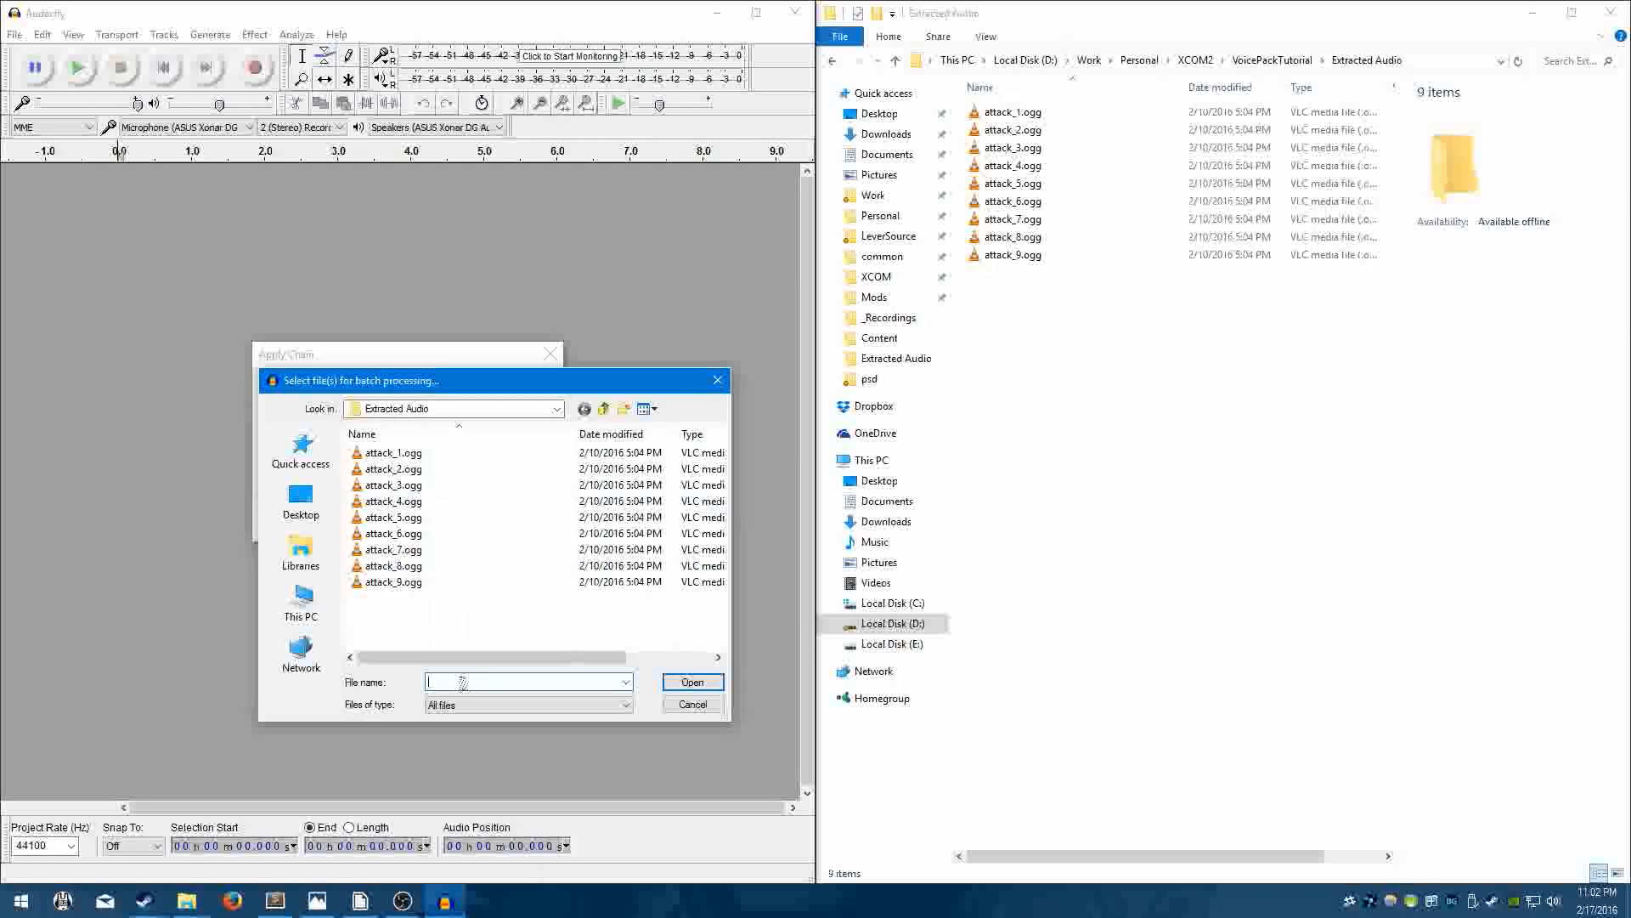
pyautogui.hotkey('ctrl', 'v')
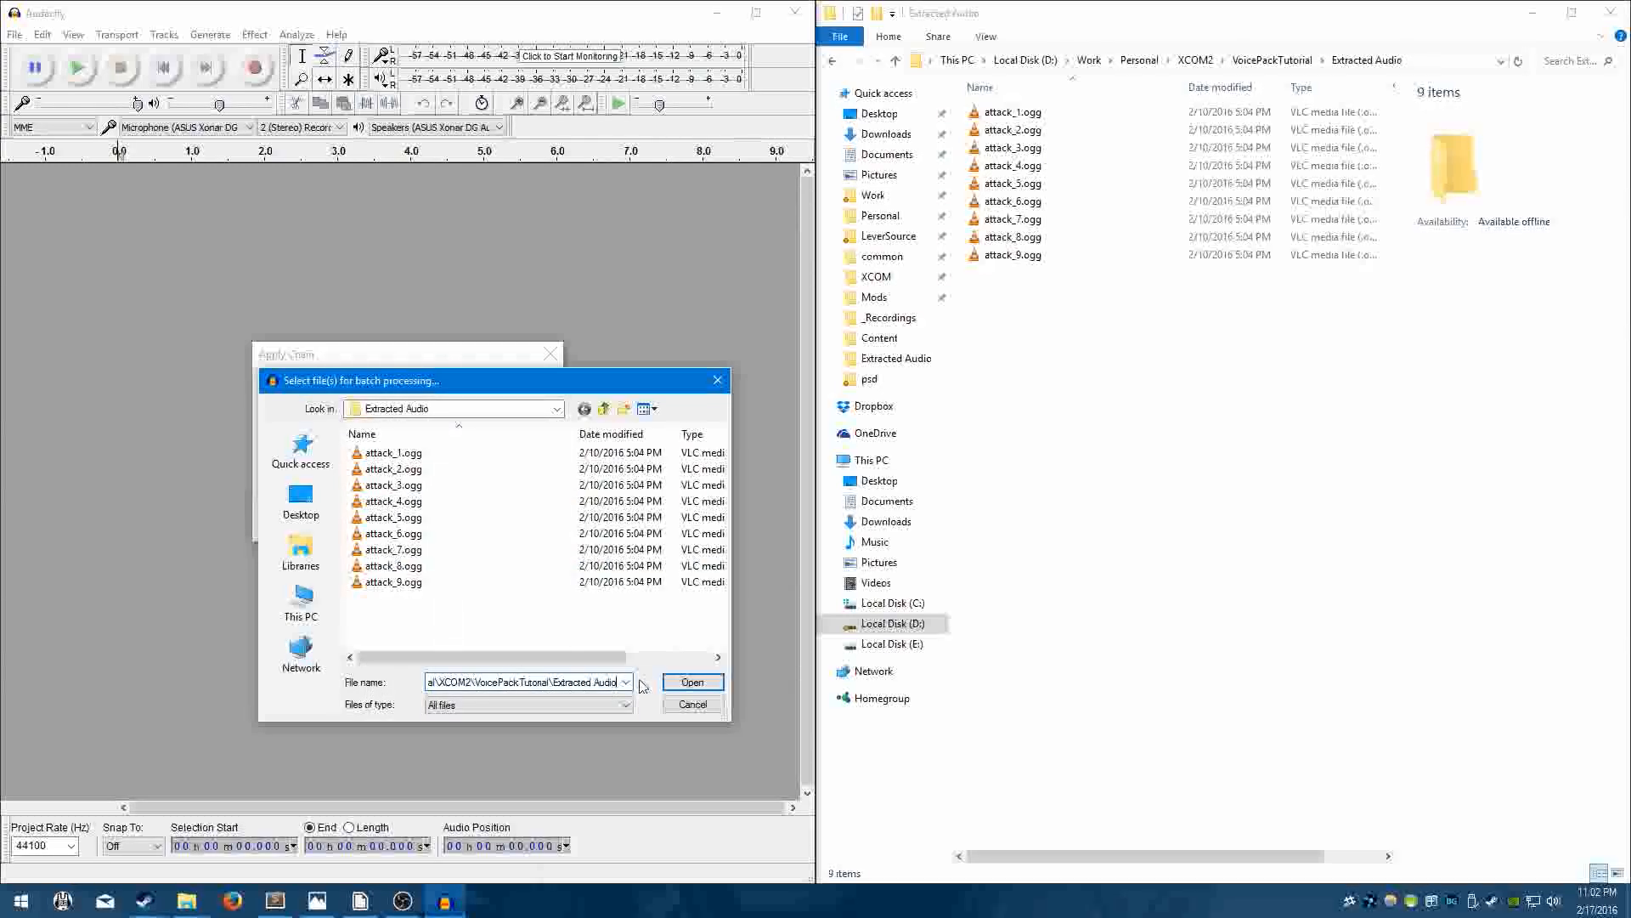
pyautogui.click(690, 682)
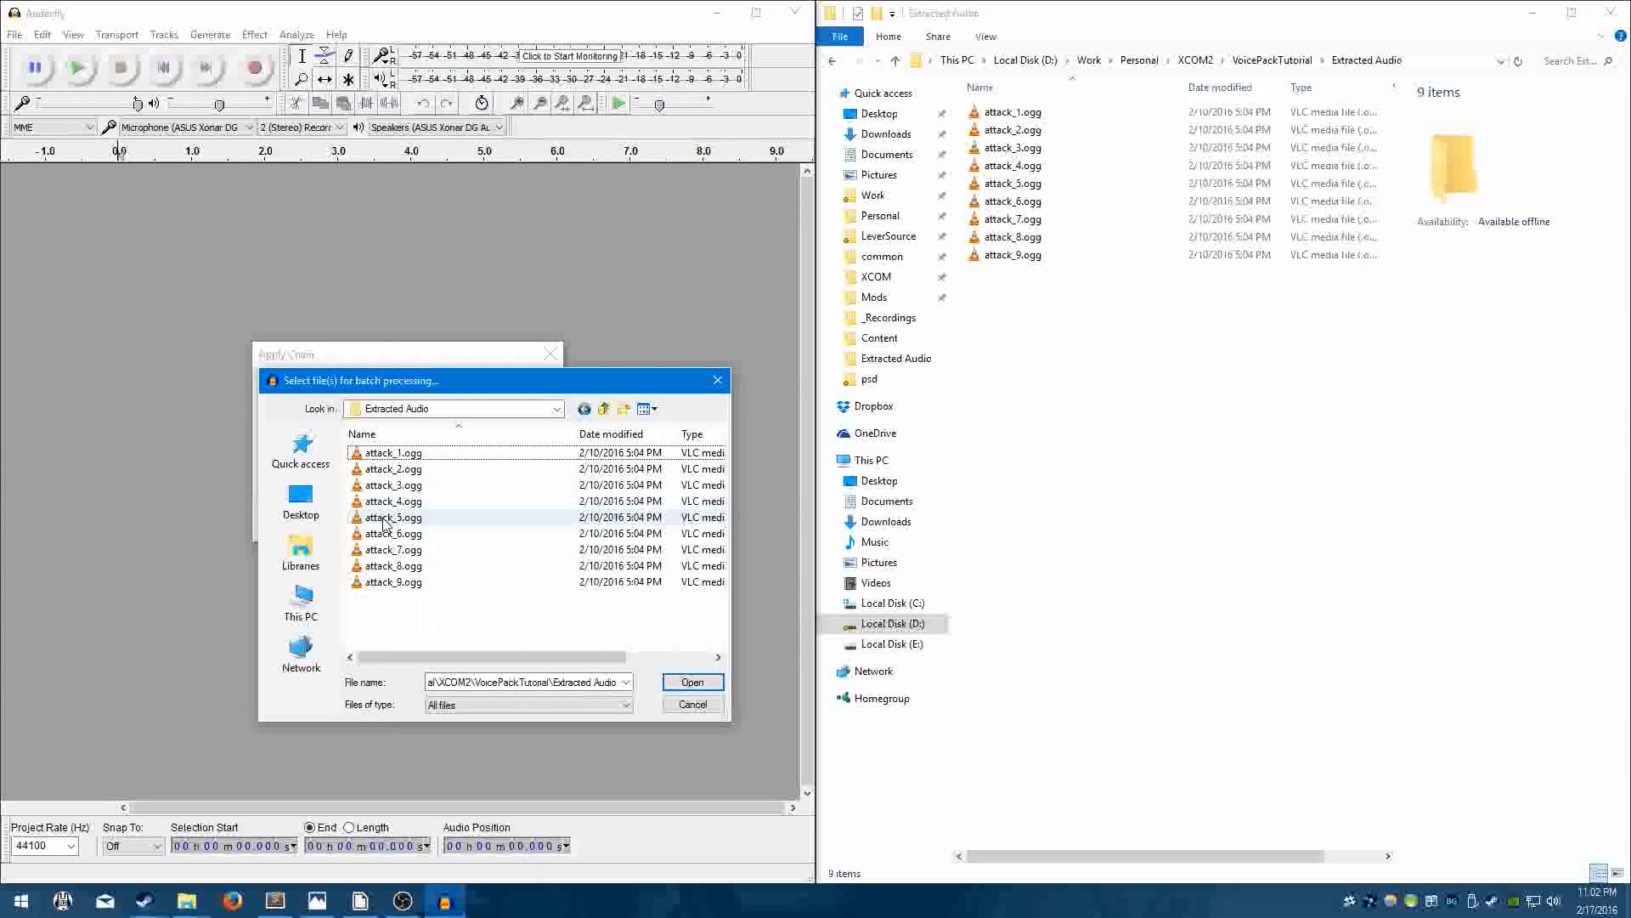
pyautogui.hotkey('ctrl', 'a')
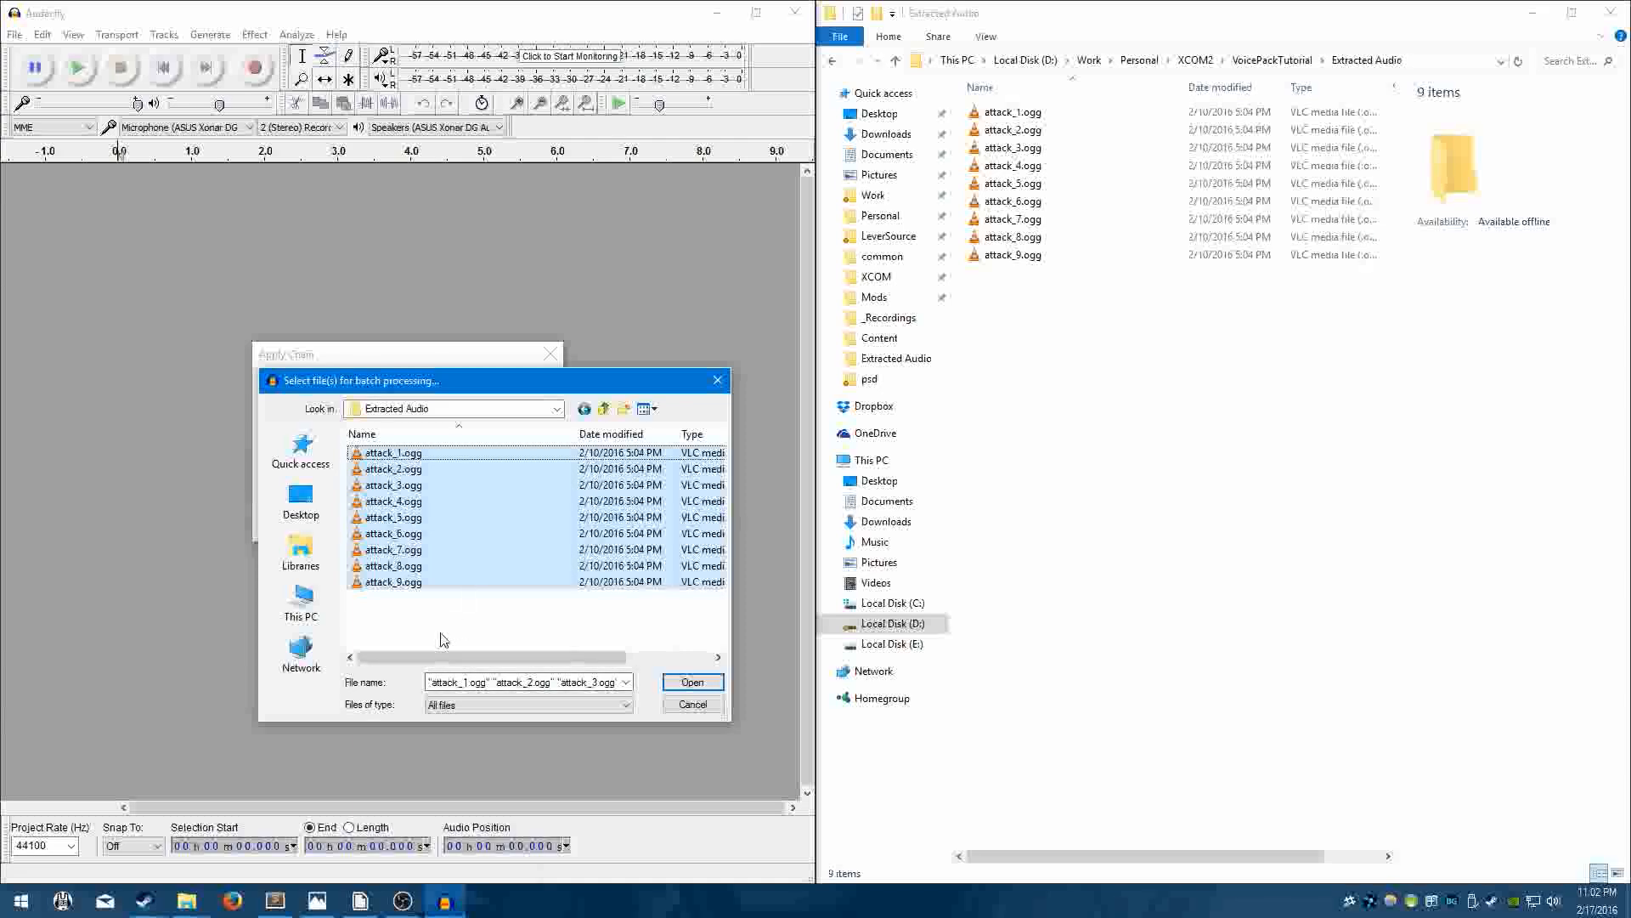
pyautogui.click(680, 680)
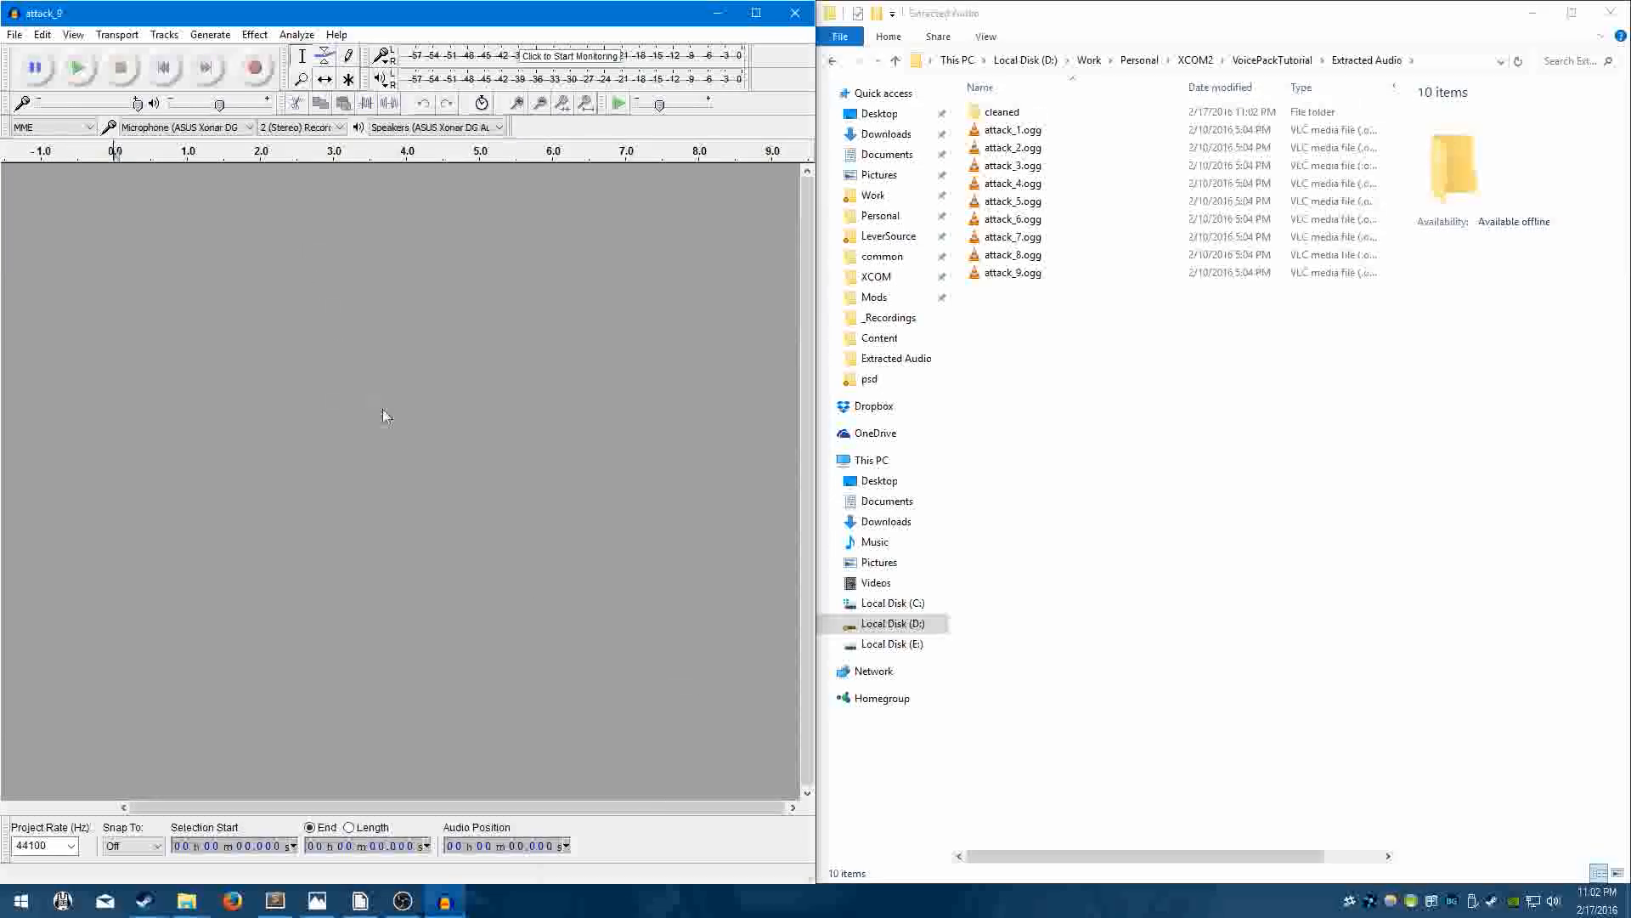
# Import attack_1.wav from the cleaned folder and the original attack_1.ogg from Extracted Audio as two separate tracks.
pyautogui.click(1180, 451)
pyautogui.doubleClick(1007, 112)
pyautogui.moveTo(988, 287); pyautogui.dragTo(520, 223)
pyautogui.click(1048, 351)
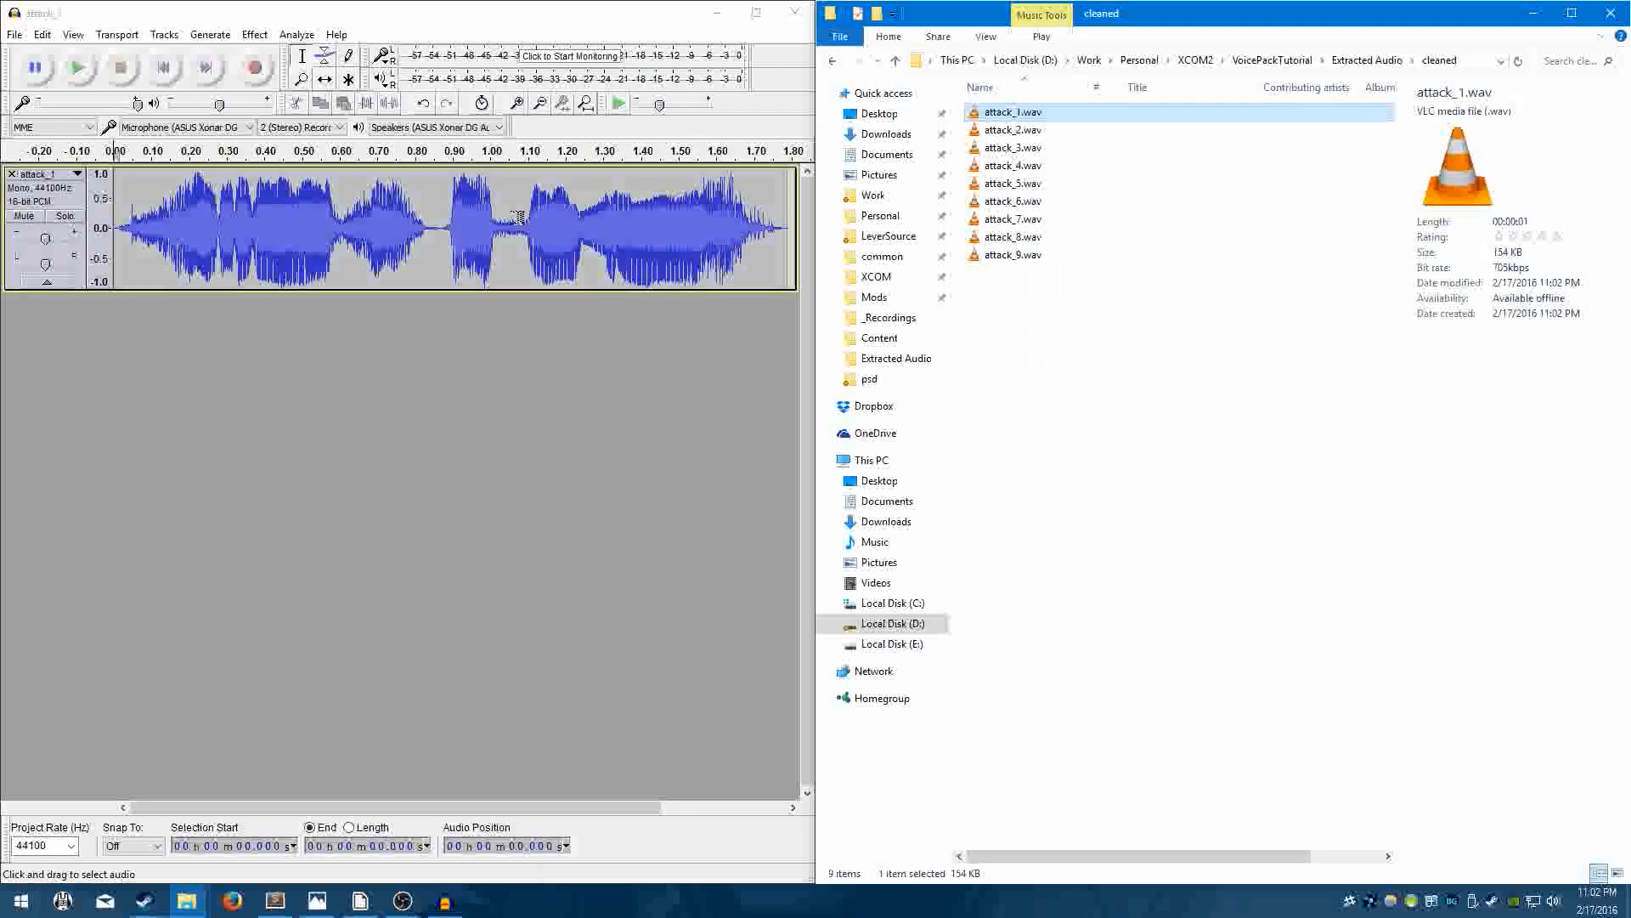
pyautogui.click(832, 60)
pyautogui.moveTo(1012, 129); pyautogui.dragTo(501, 337)
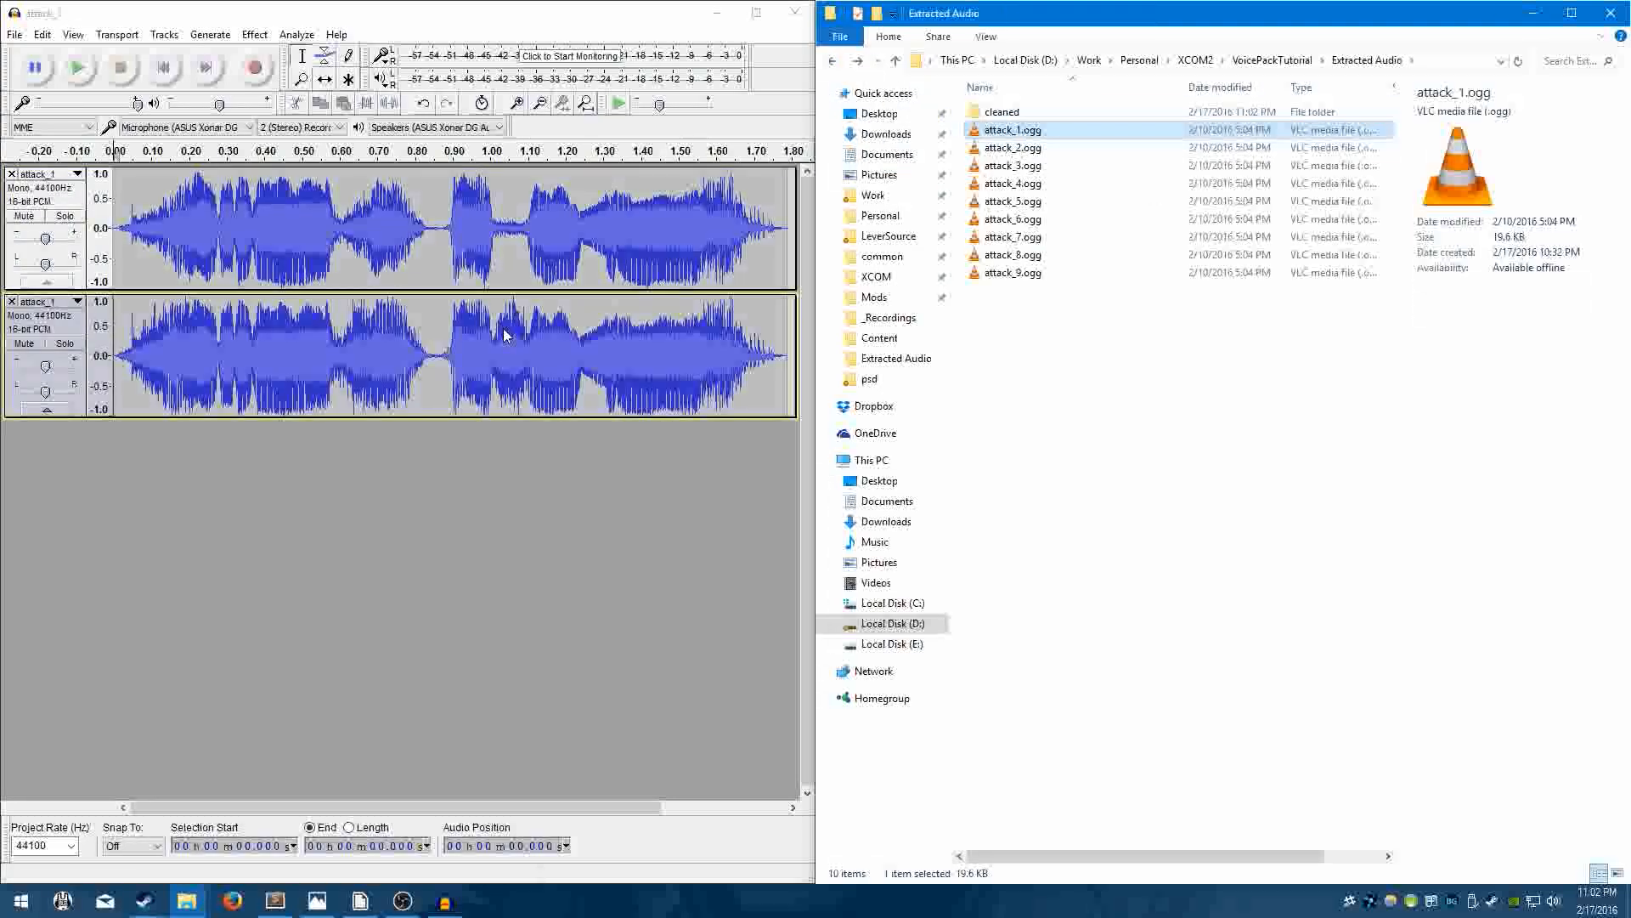
# Solo the track of the original attack_1.ogg and play it.
pyautogui.click(65, 343)
pyautogui.press('space')
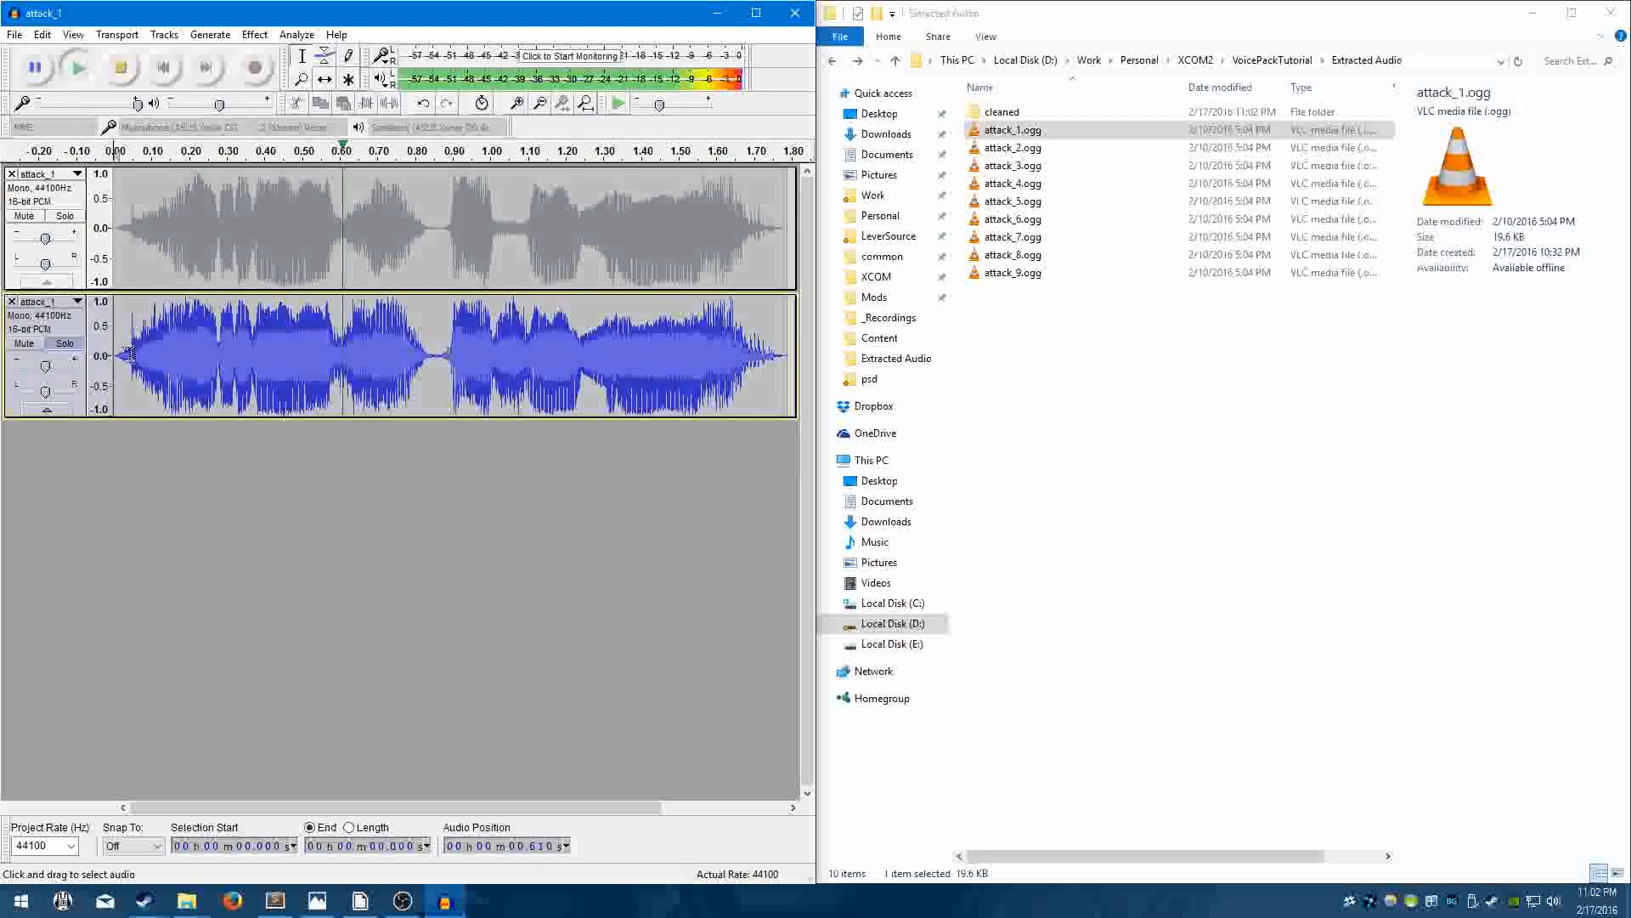
# Unsolo the original attack_1 track, then solo the cleaned attack_1 track and play it.
pyautogui.click(65, 345)
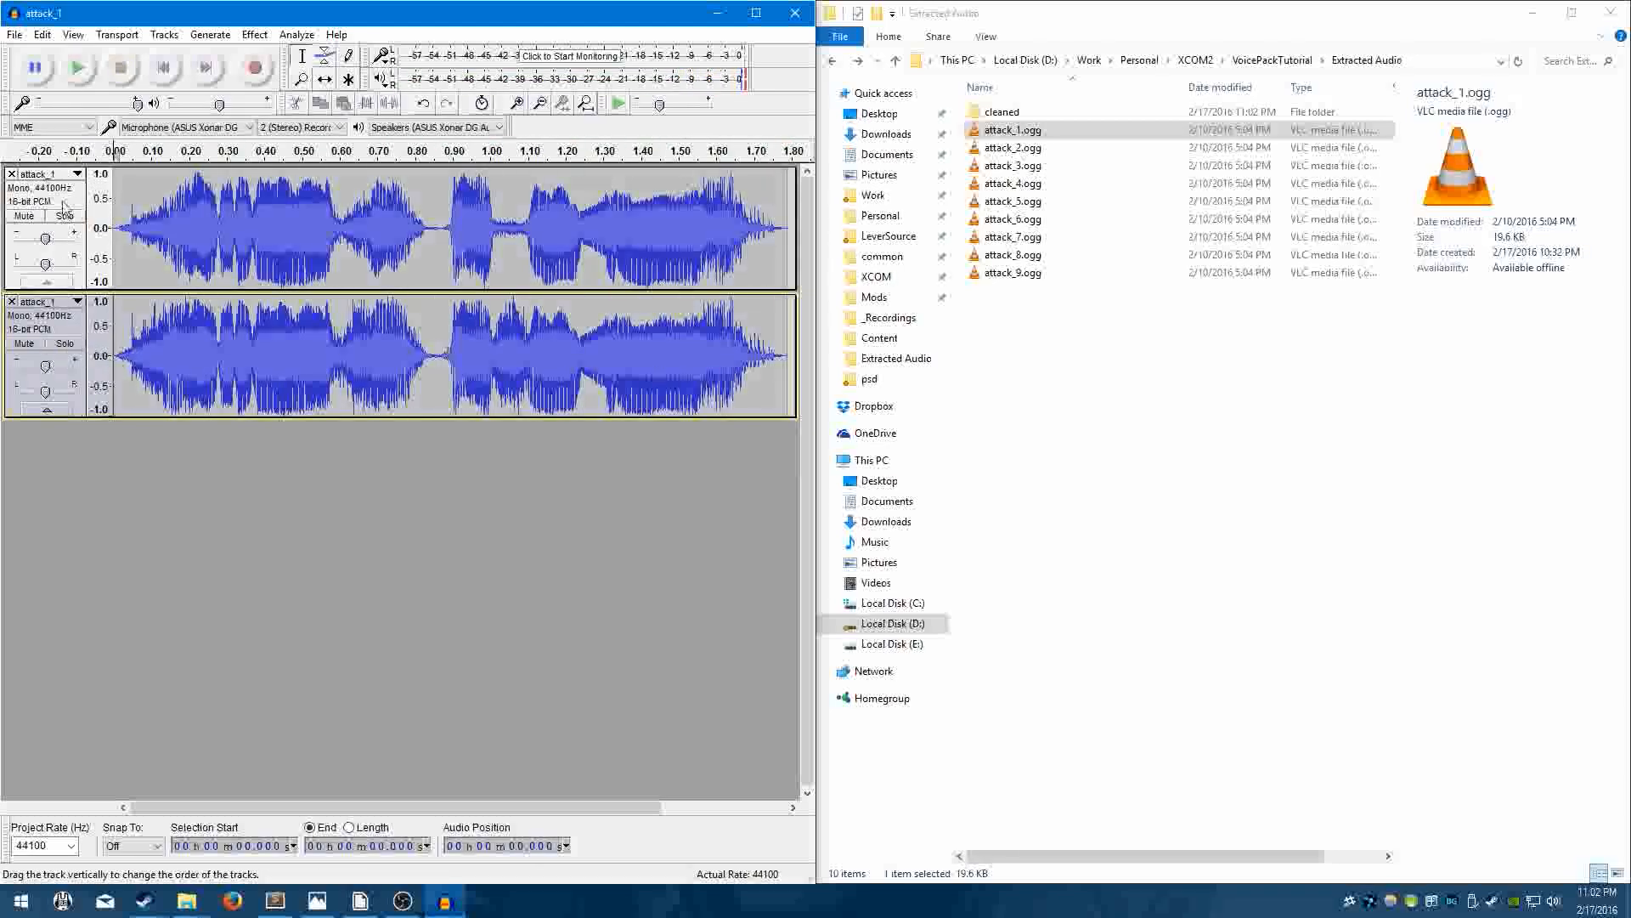
pyautogui.click(68, 217)
pyautogui.press('space')
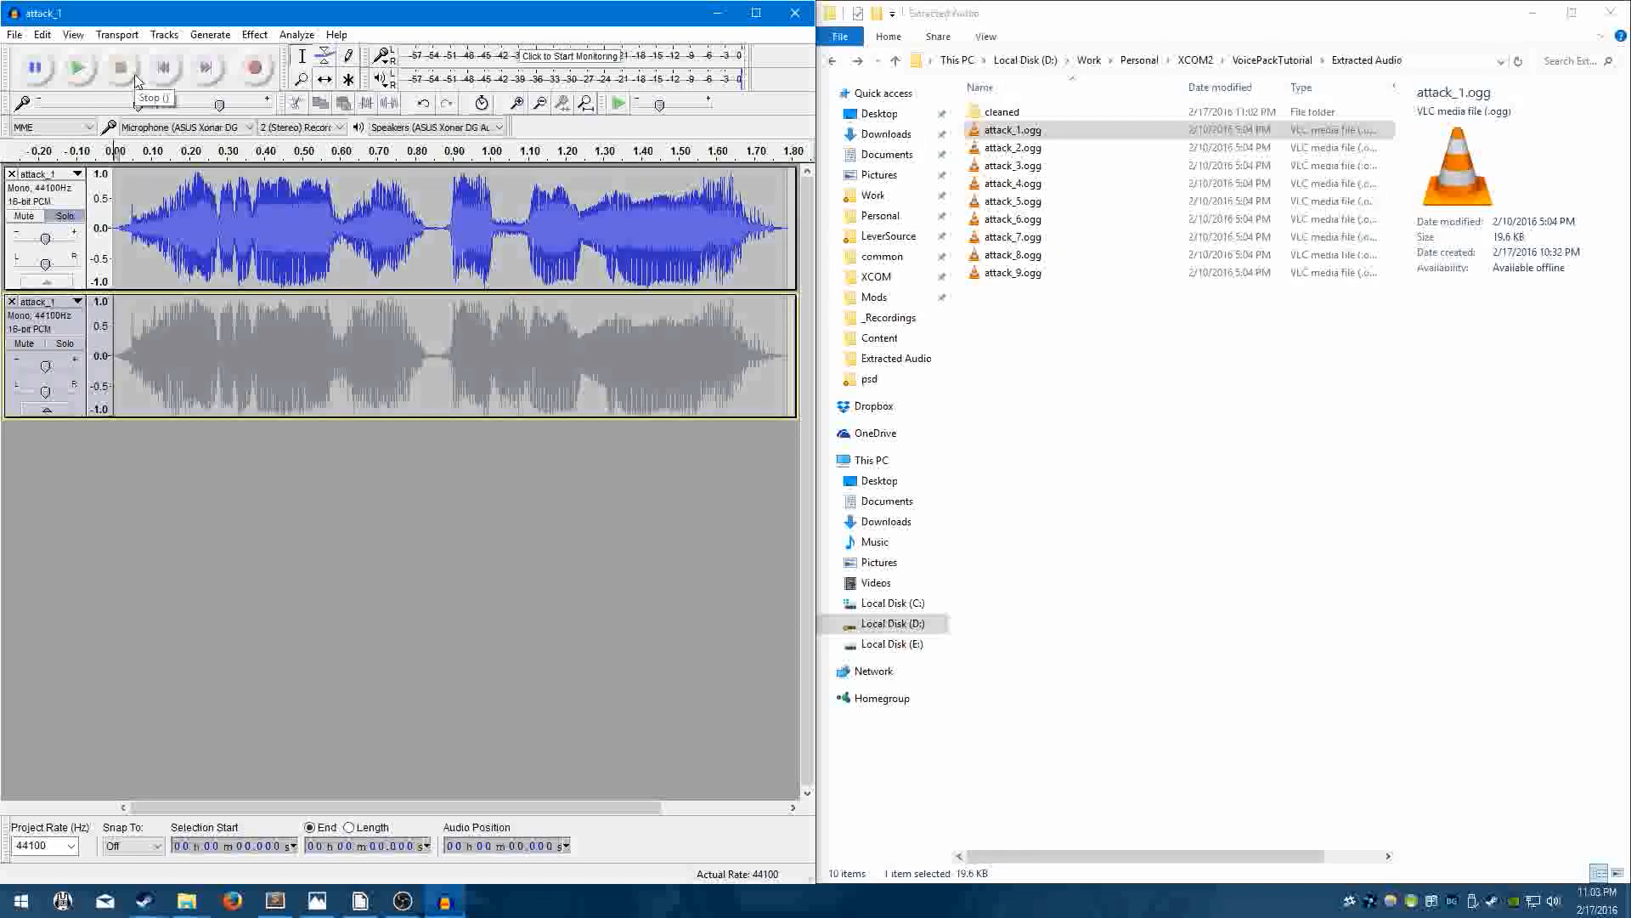
# Close the Audacity project without saving and open the cleaned folder inside Extracted Audio in File Explorer.
pyautogui.click(794, 13)
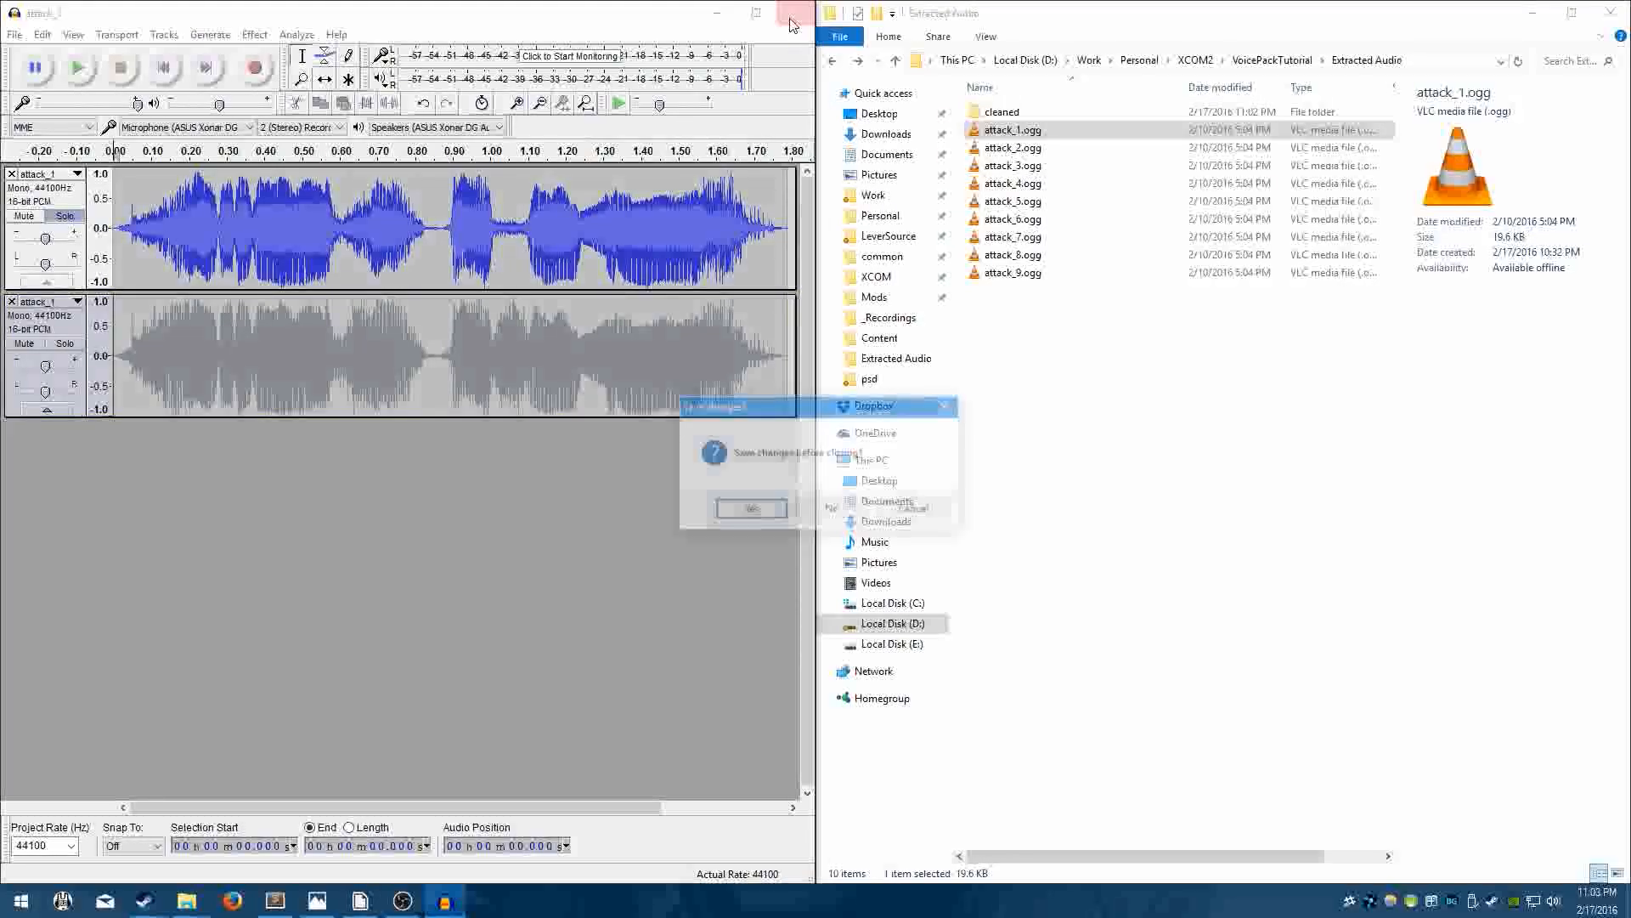
pyautogui.click(830, 508)
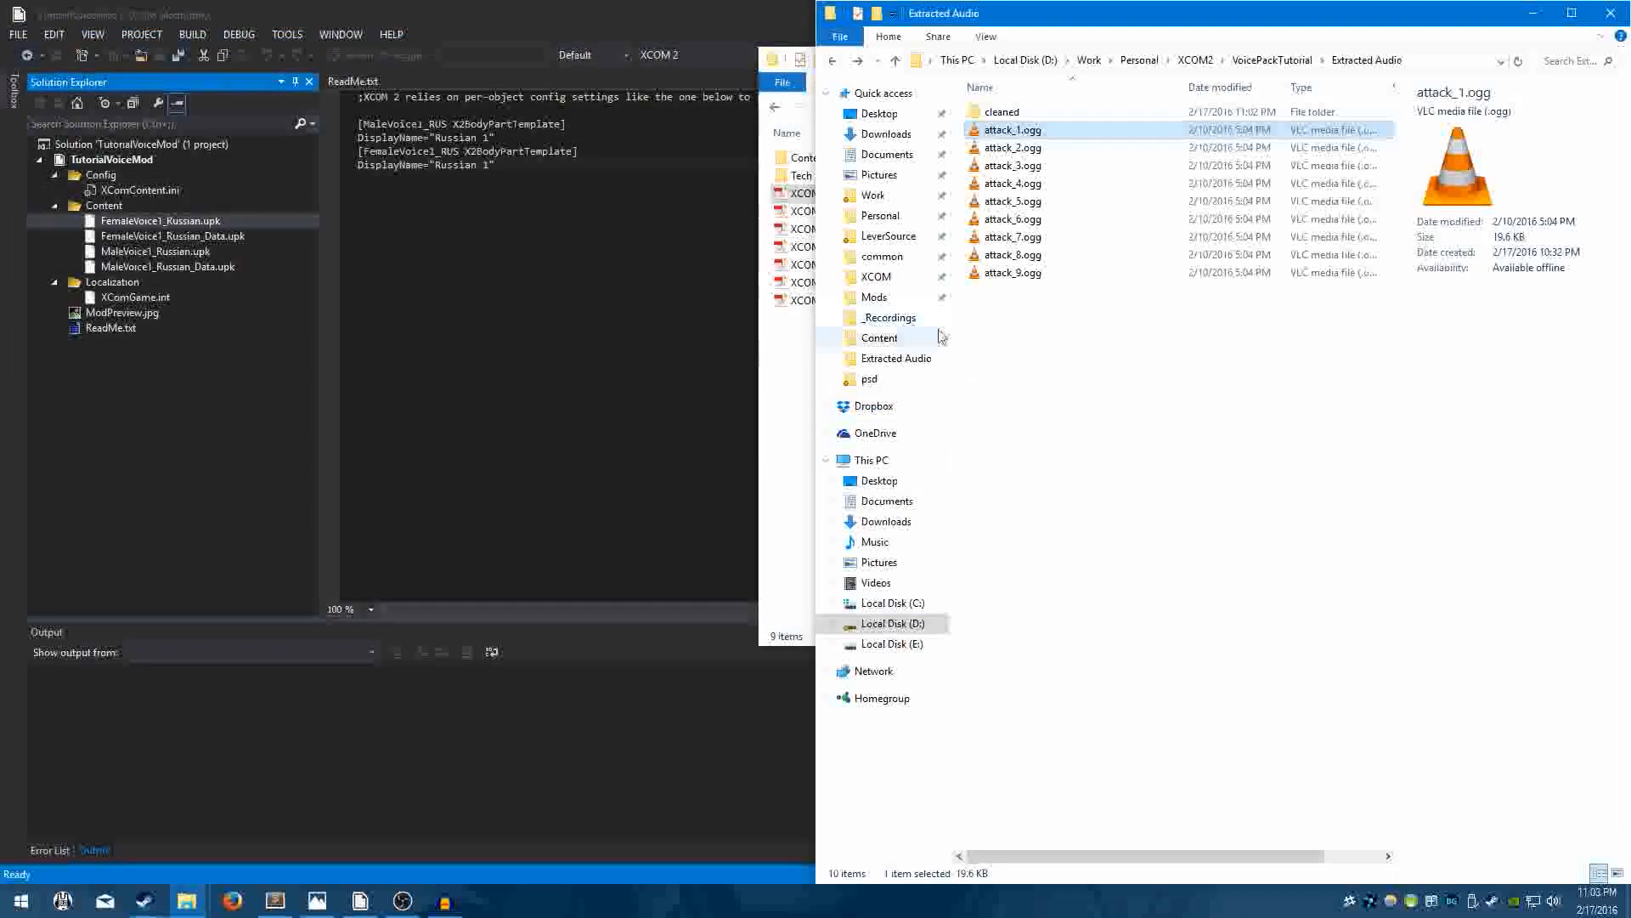
pyautogui.click(1060, 456)
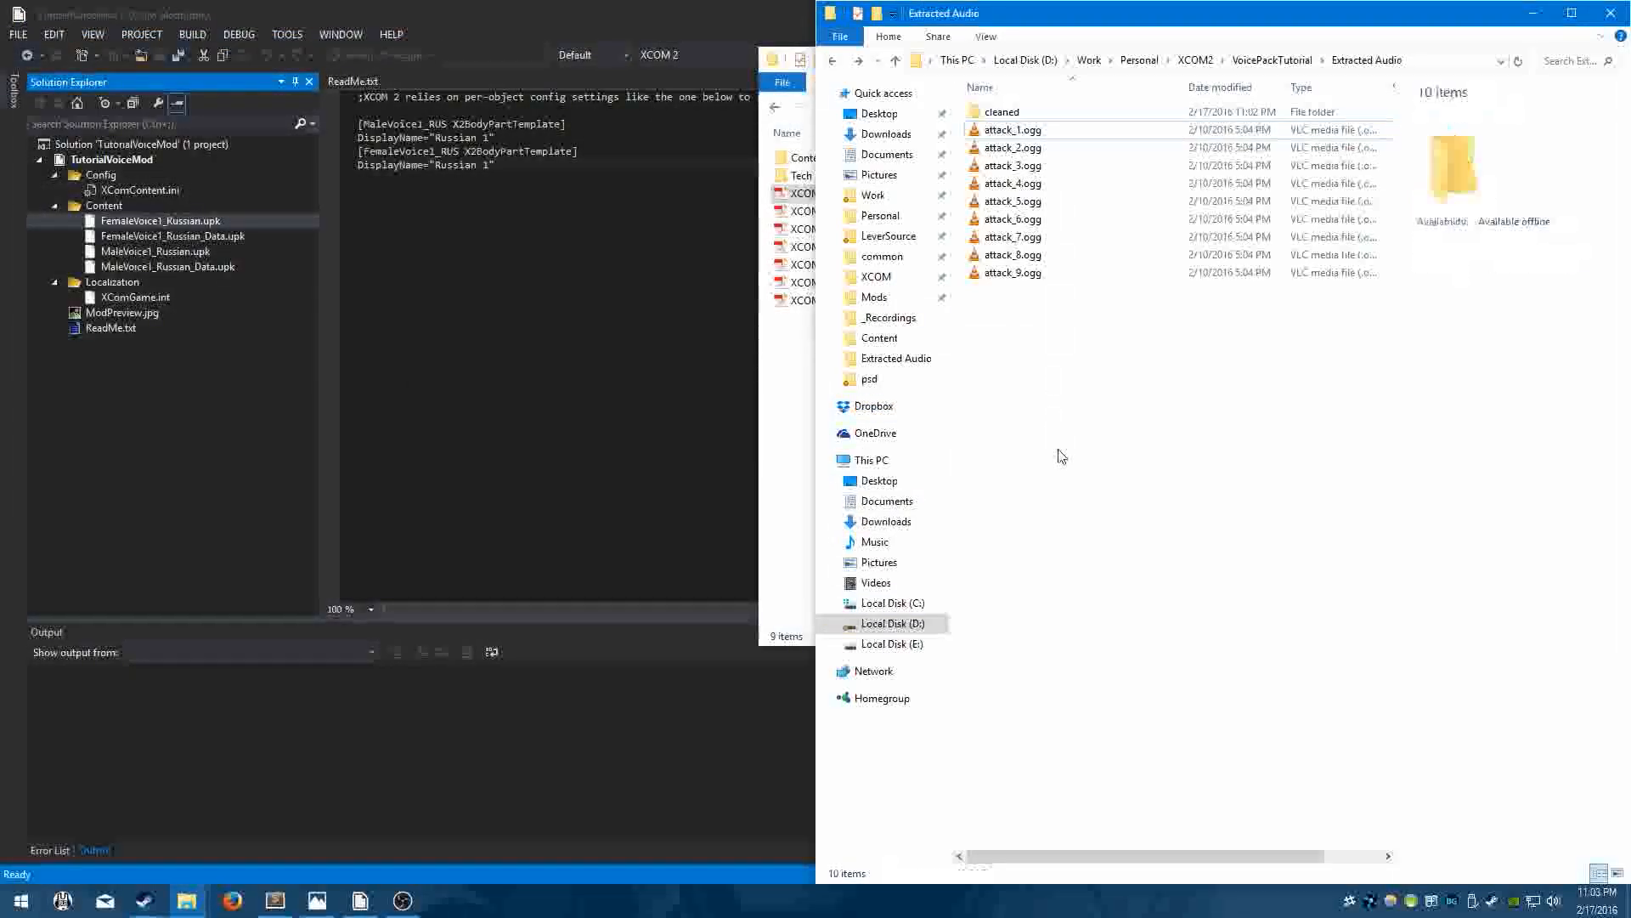
pyautogui.doubleClick(996, 110)
pyautogui.moveTo(991, 314); pyautogui.dragTo(1107, 117)
pyautogui.click(1105, 433)
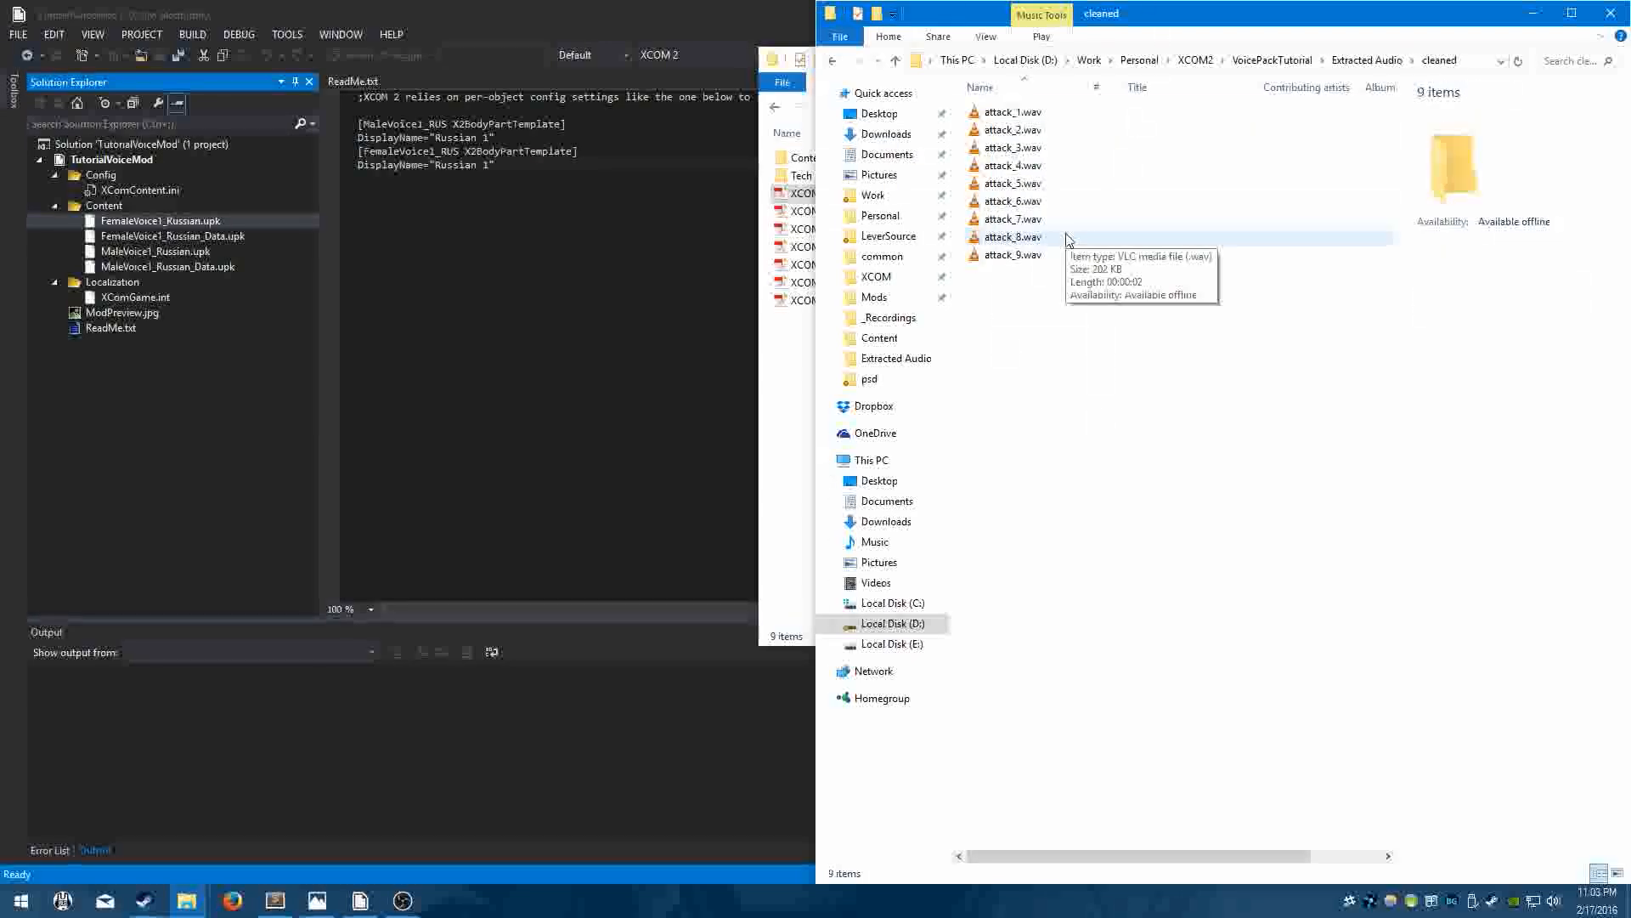
# Switch to XCOM ModBuddy and create a new project named TutorialVoicePack from the ExampleVoicePack template in the default location.
pyautogui.hotkey('alt', 'Tab')
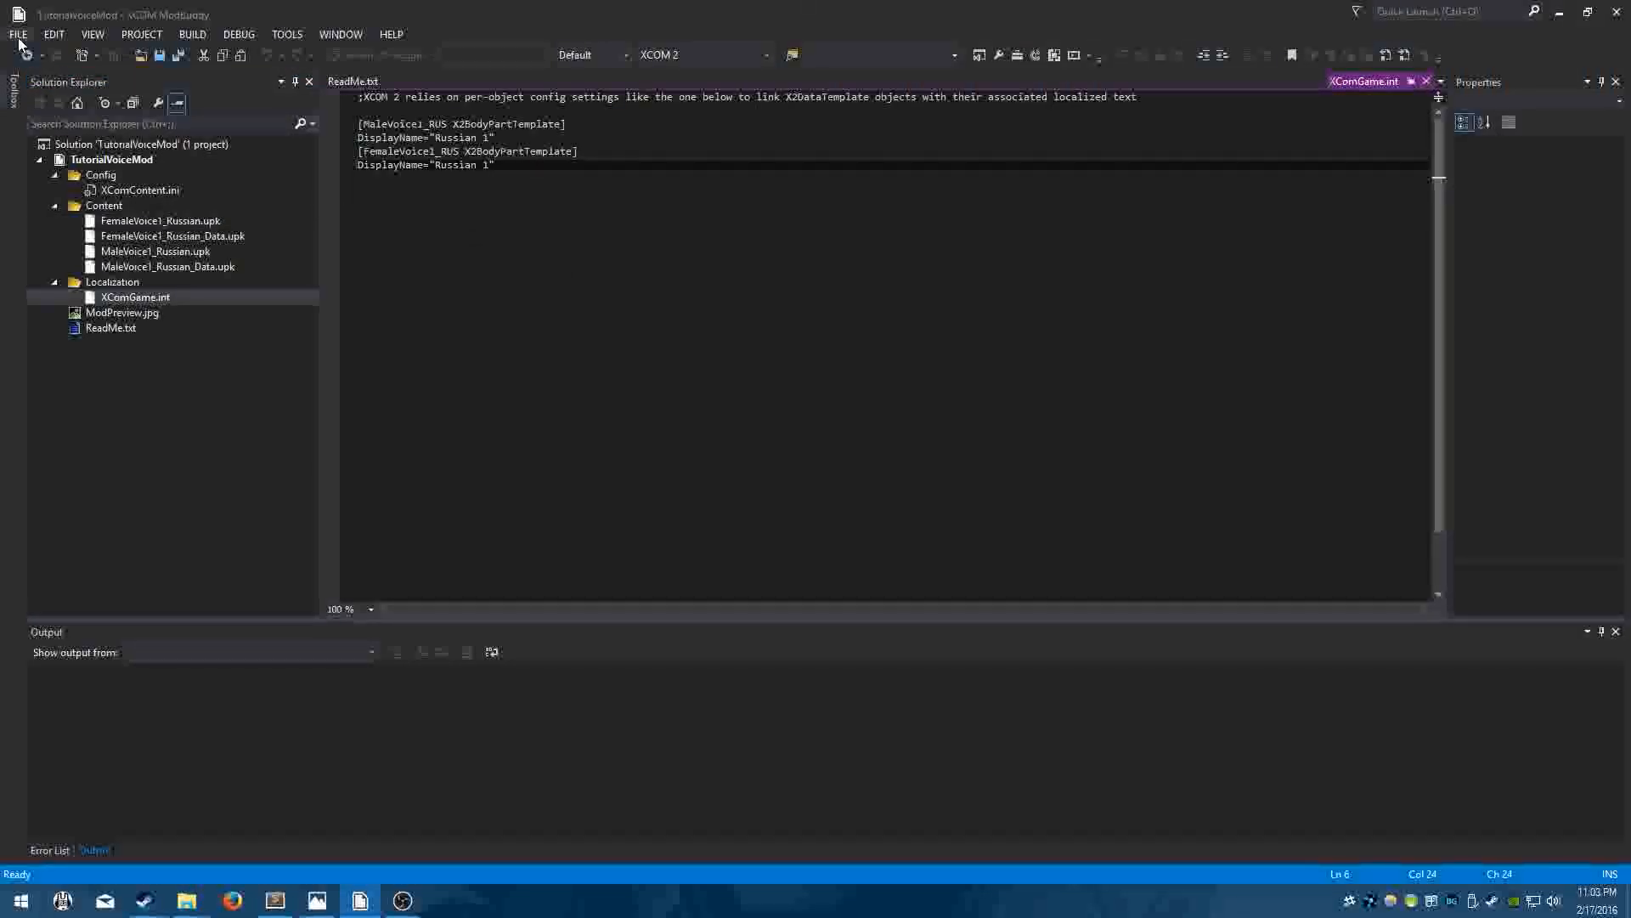
pyautogui.click(18, 34)
pyautogui.moveTo(38, 54)
pyautogui.click(306, 54)
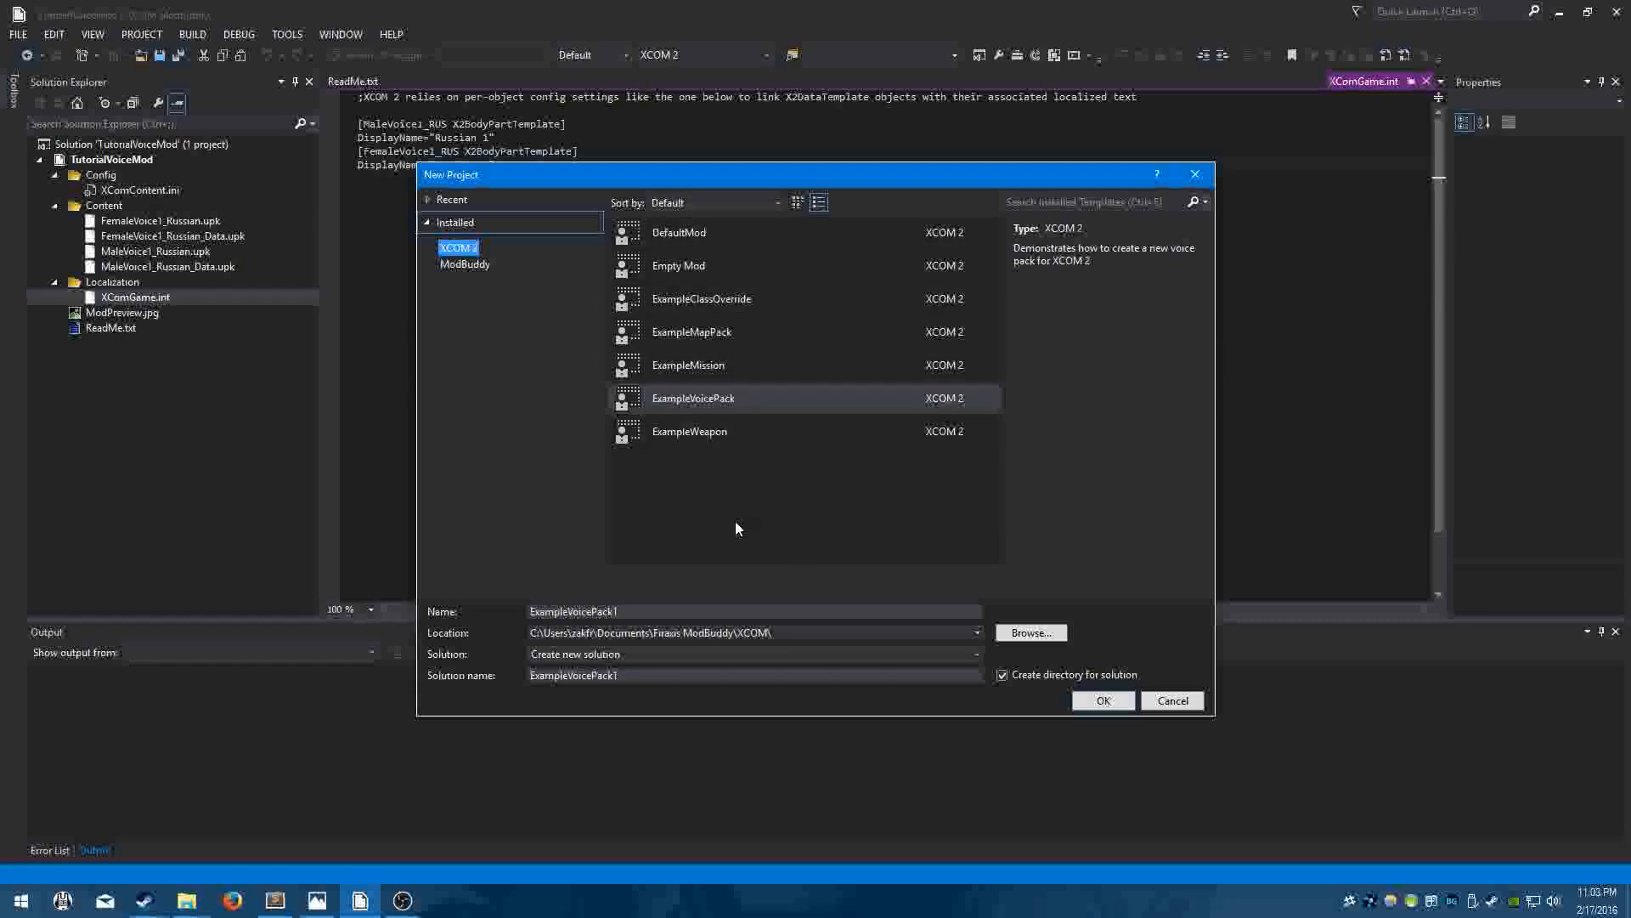
pyautogui.click(721, 400)
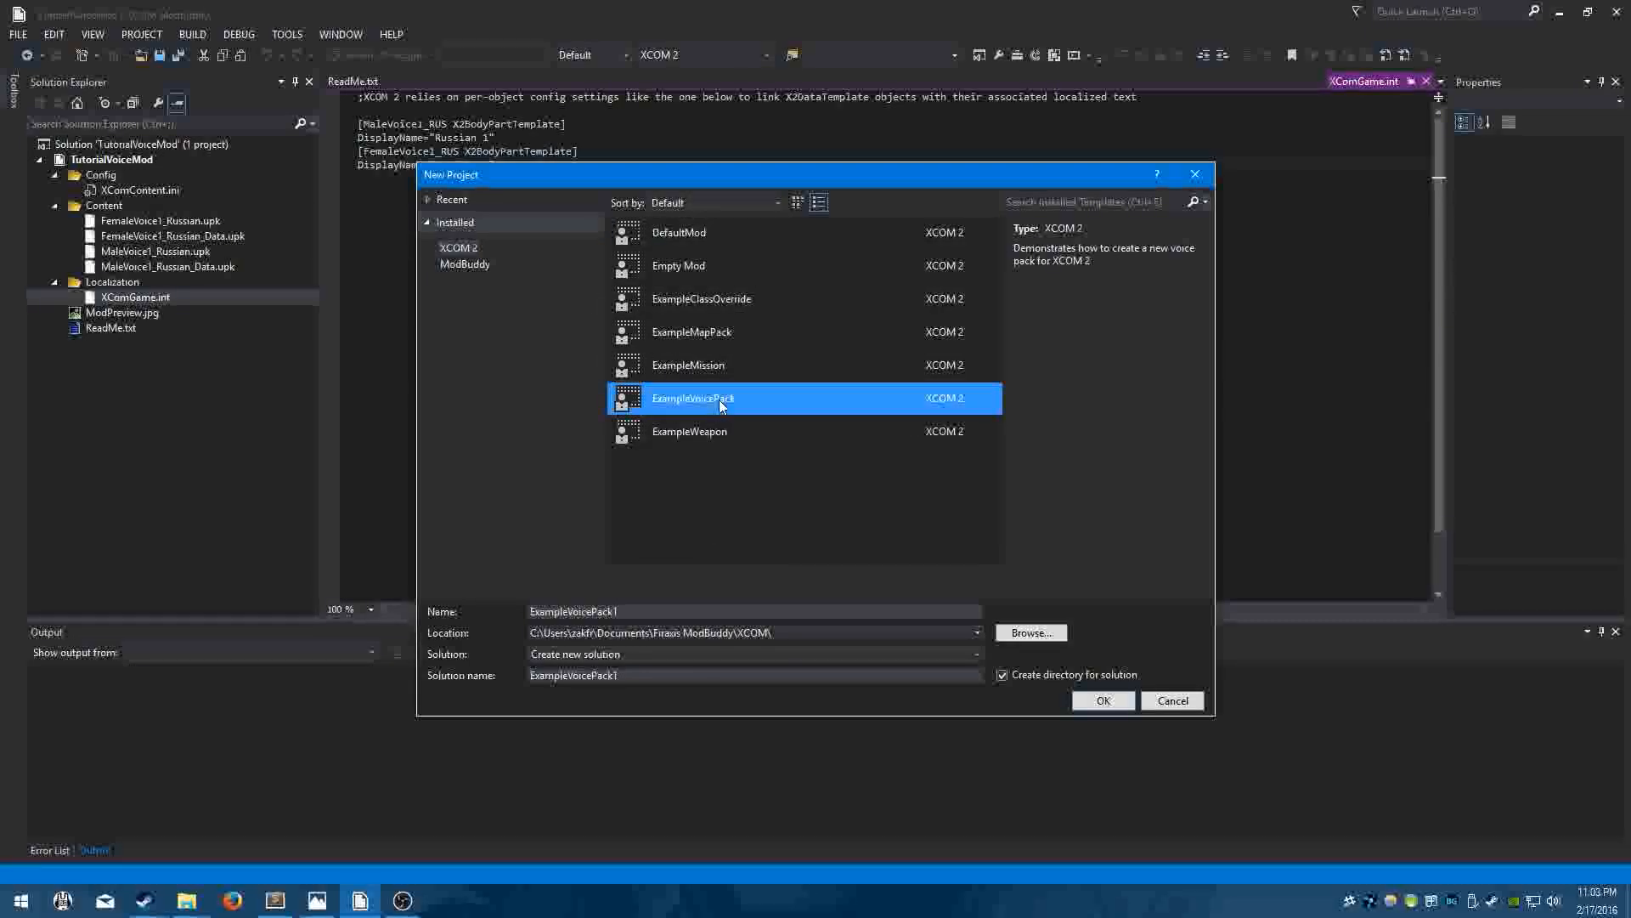
pyautogui.moveTo(645, 610); pyautogui.dragTo(304, 572)
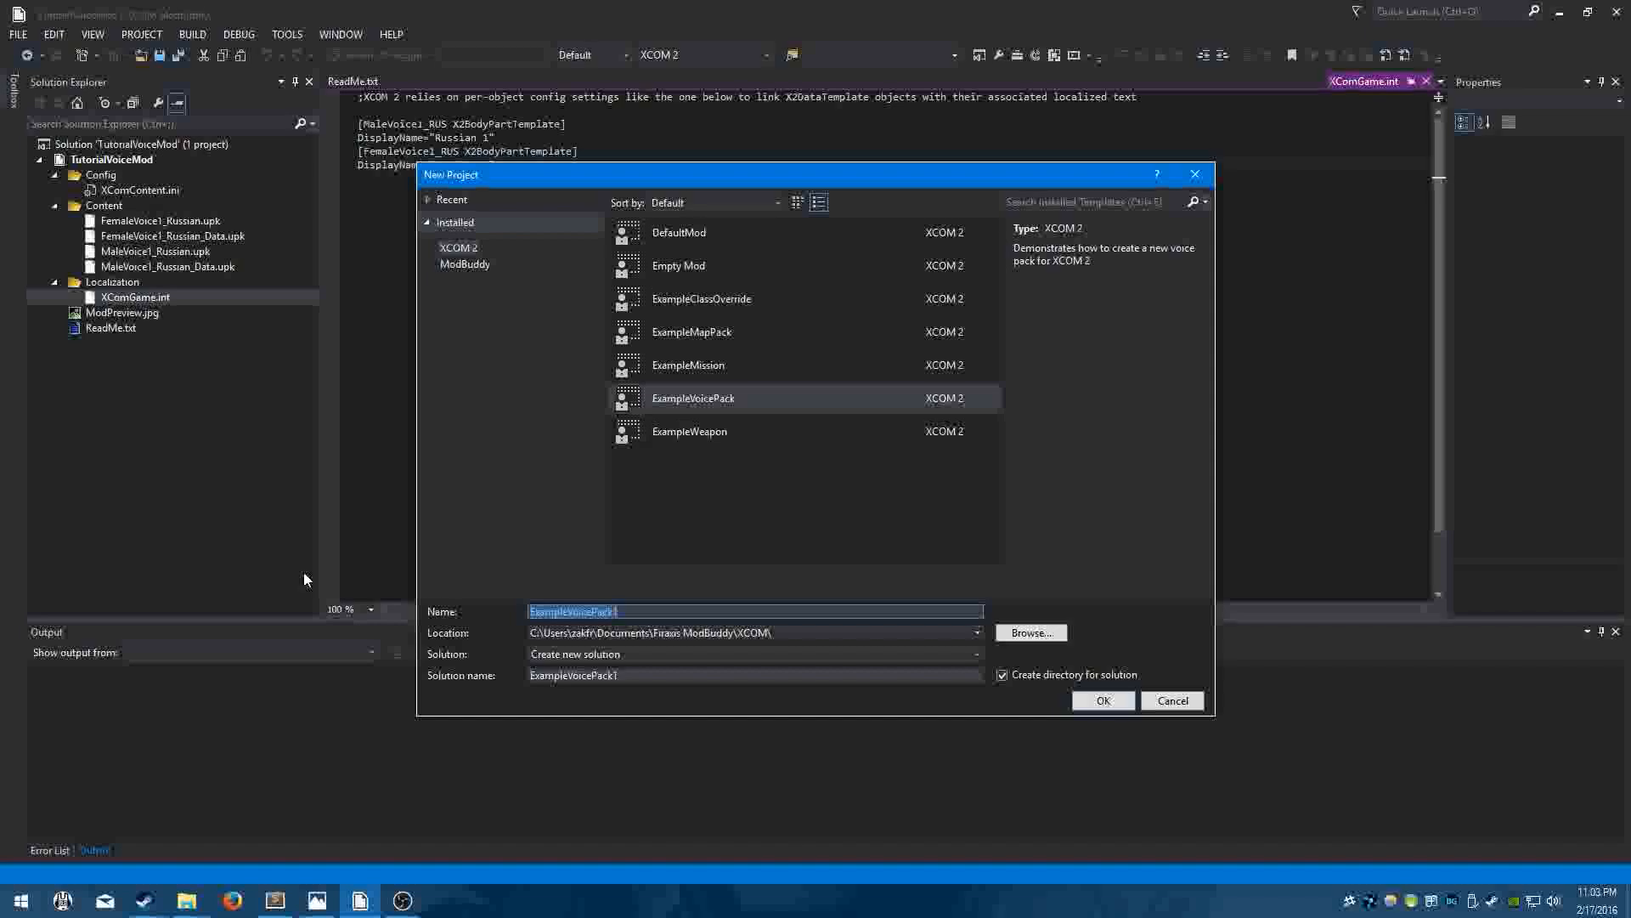
pyautogui.write('Tutorial')
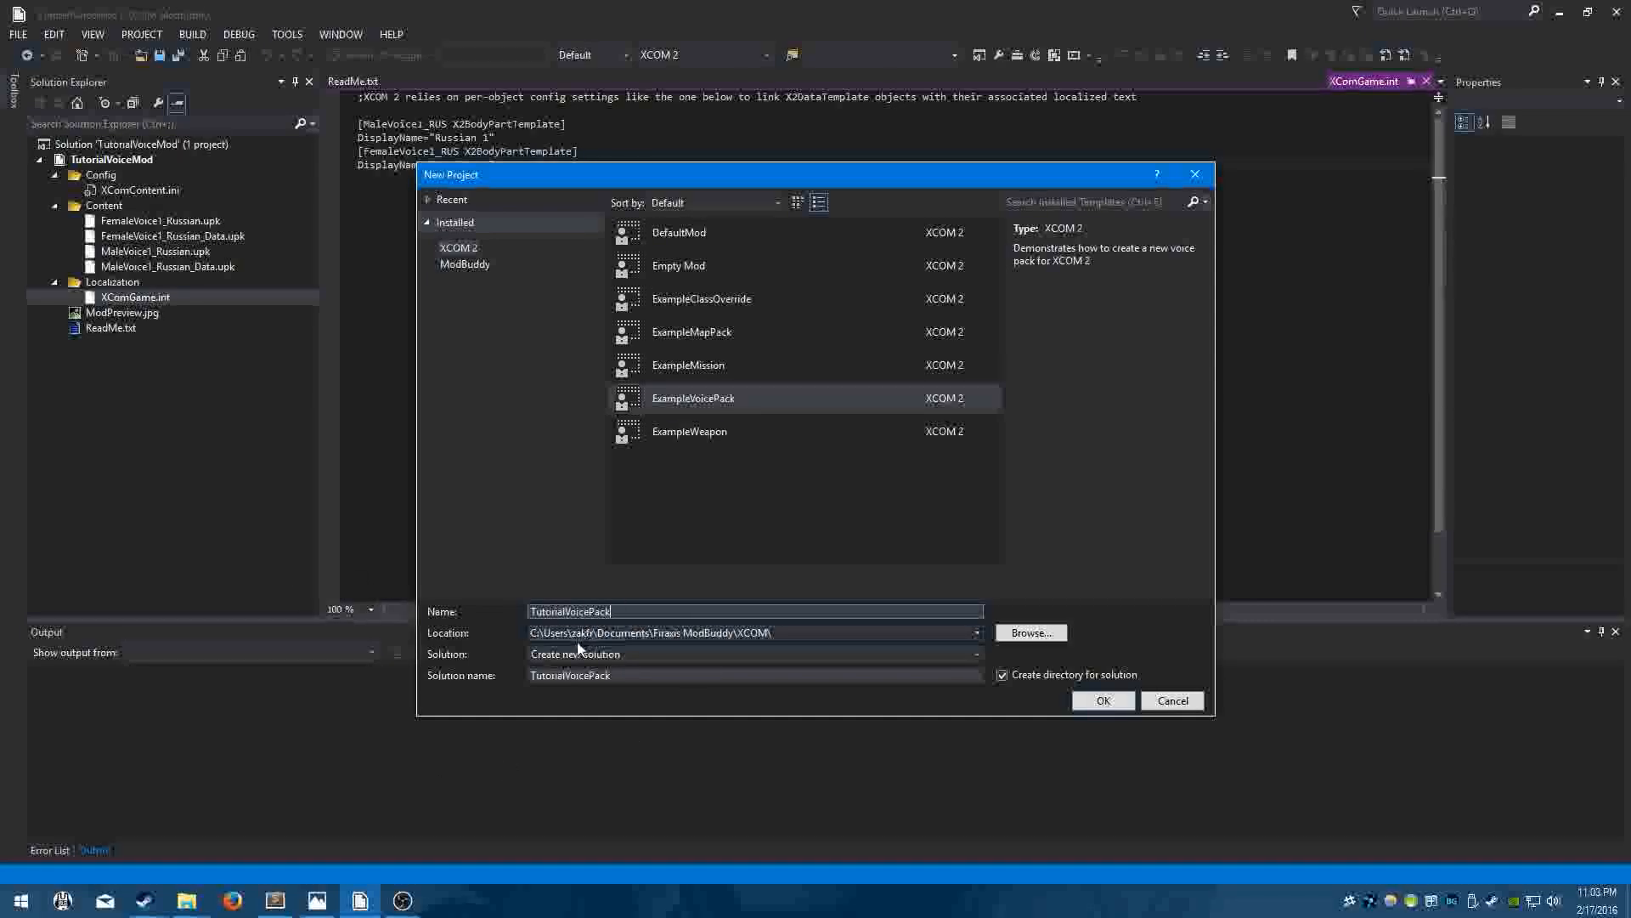
pyautogui.click(684, 632)
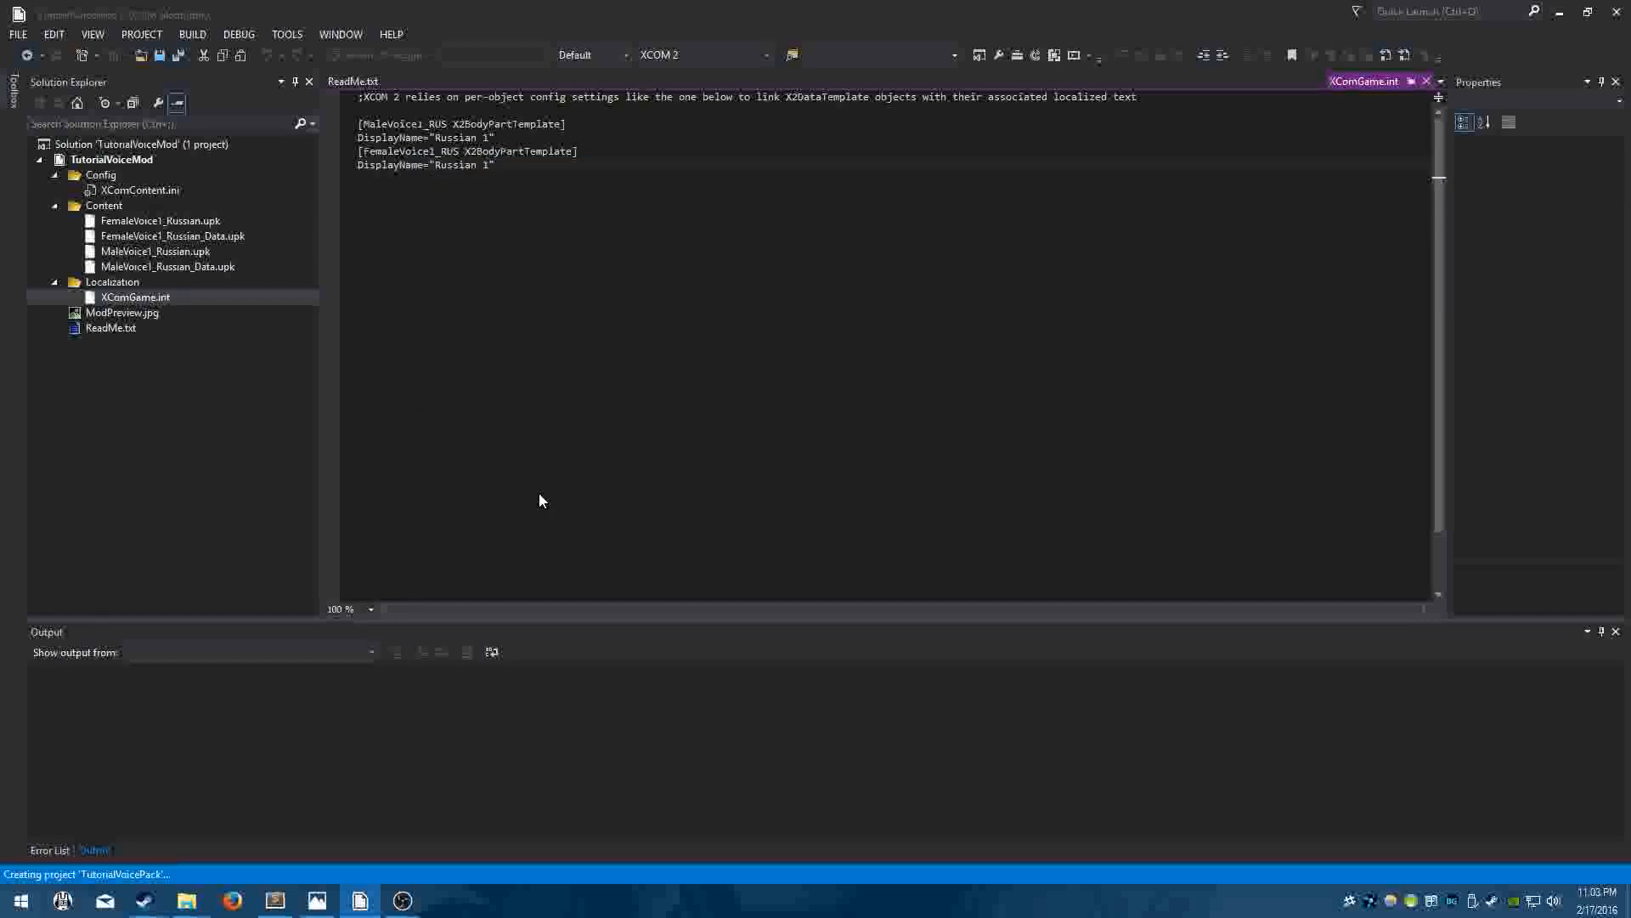
pyautogui.click(522, 185)
pyautogui.hotkey('shift', 'Home')
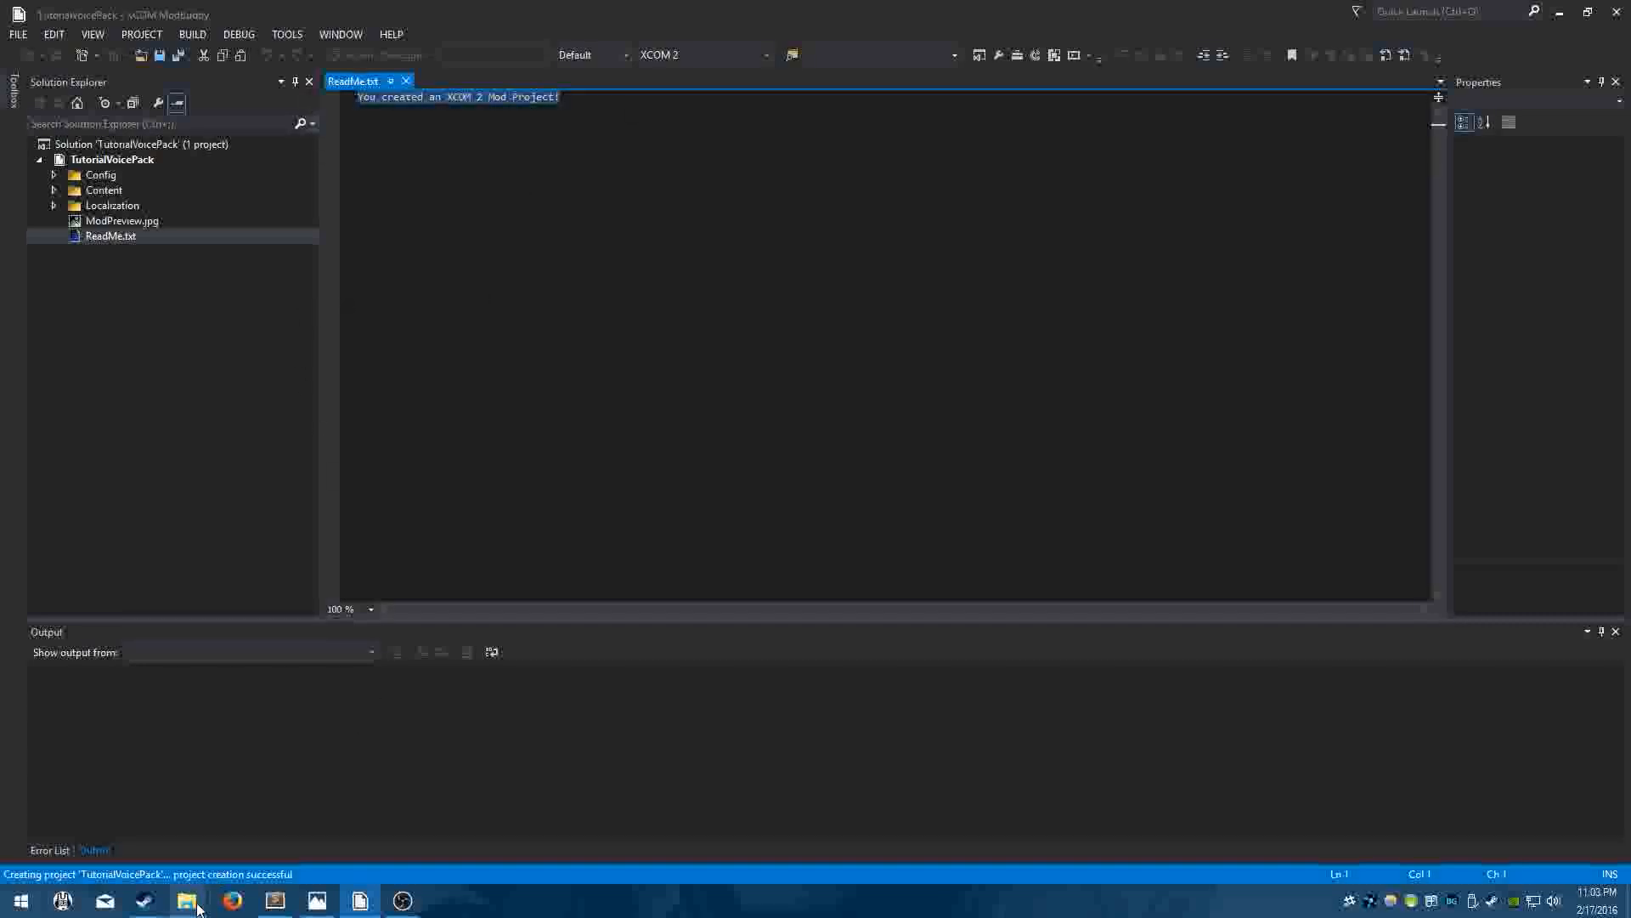
# Switch to File Explorer, open the XCOM folder of Firaxis ModBuddy and reveal its full path.
pyautogui.moveTo(197, 906)
pyautogui.click(182, 830)
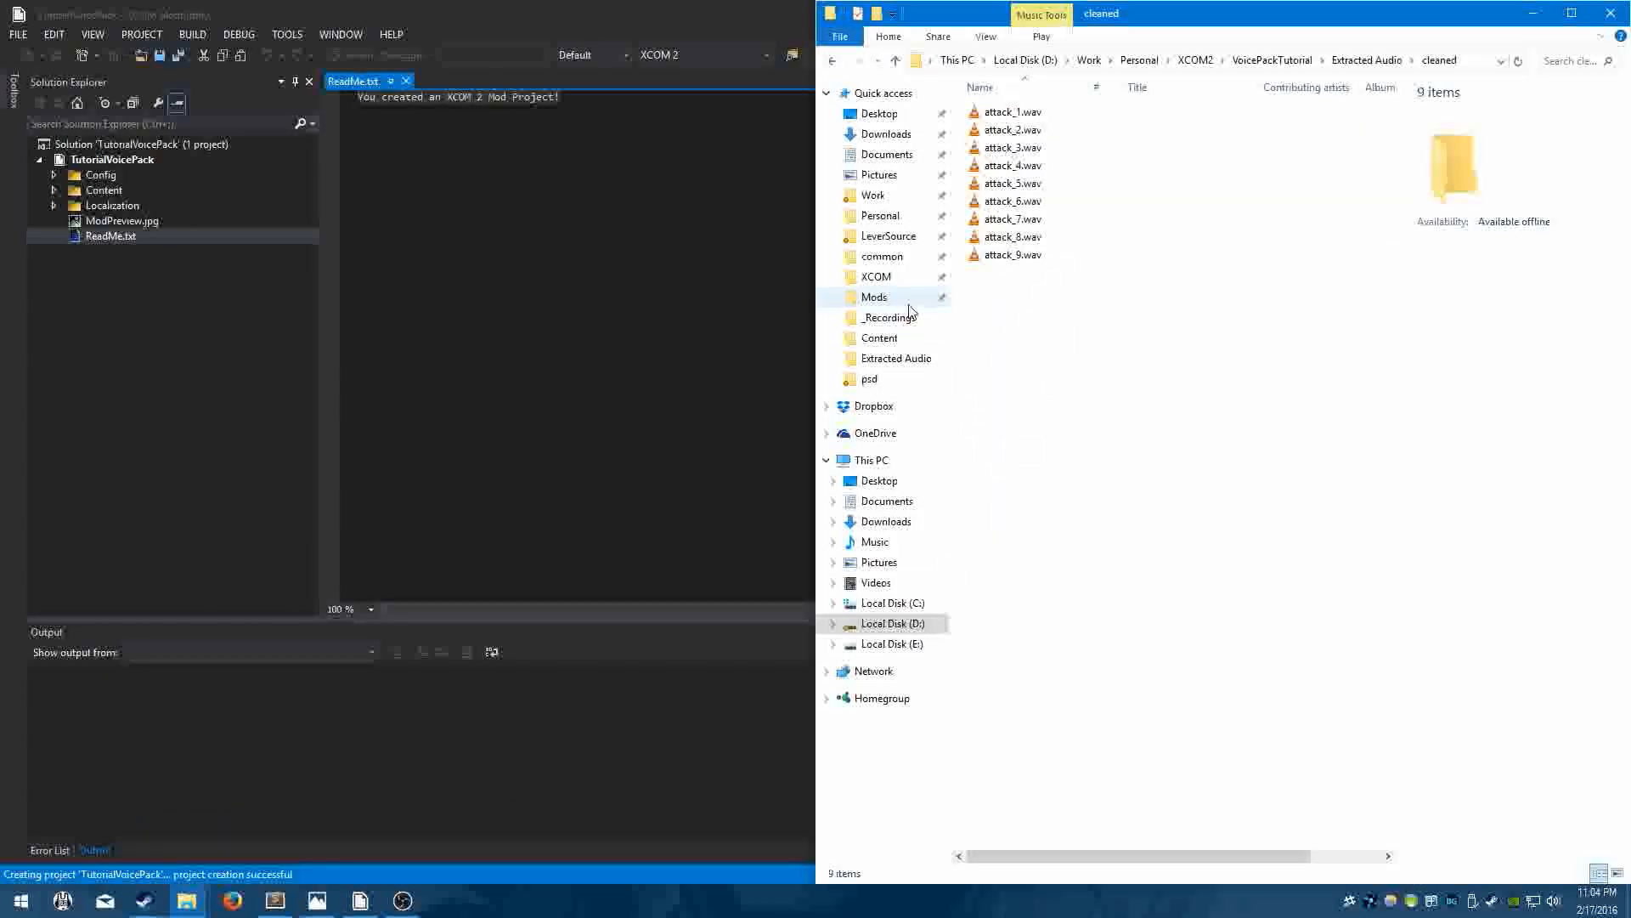
pyautogui.click(888, 278)
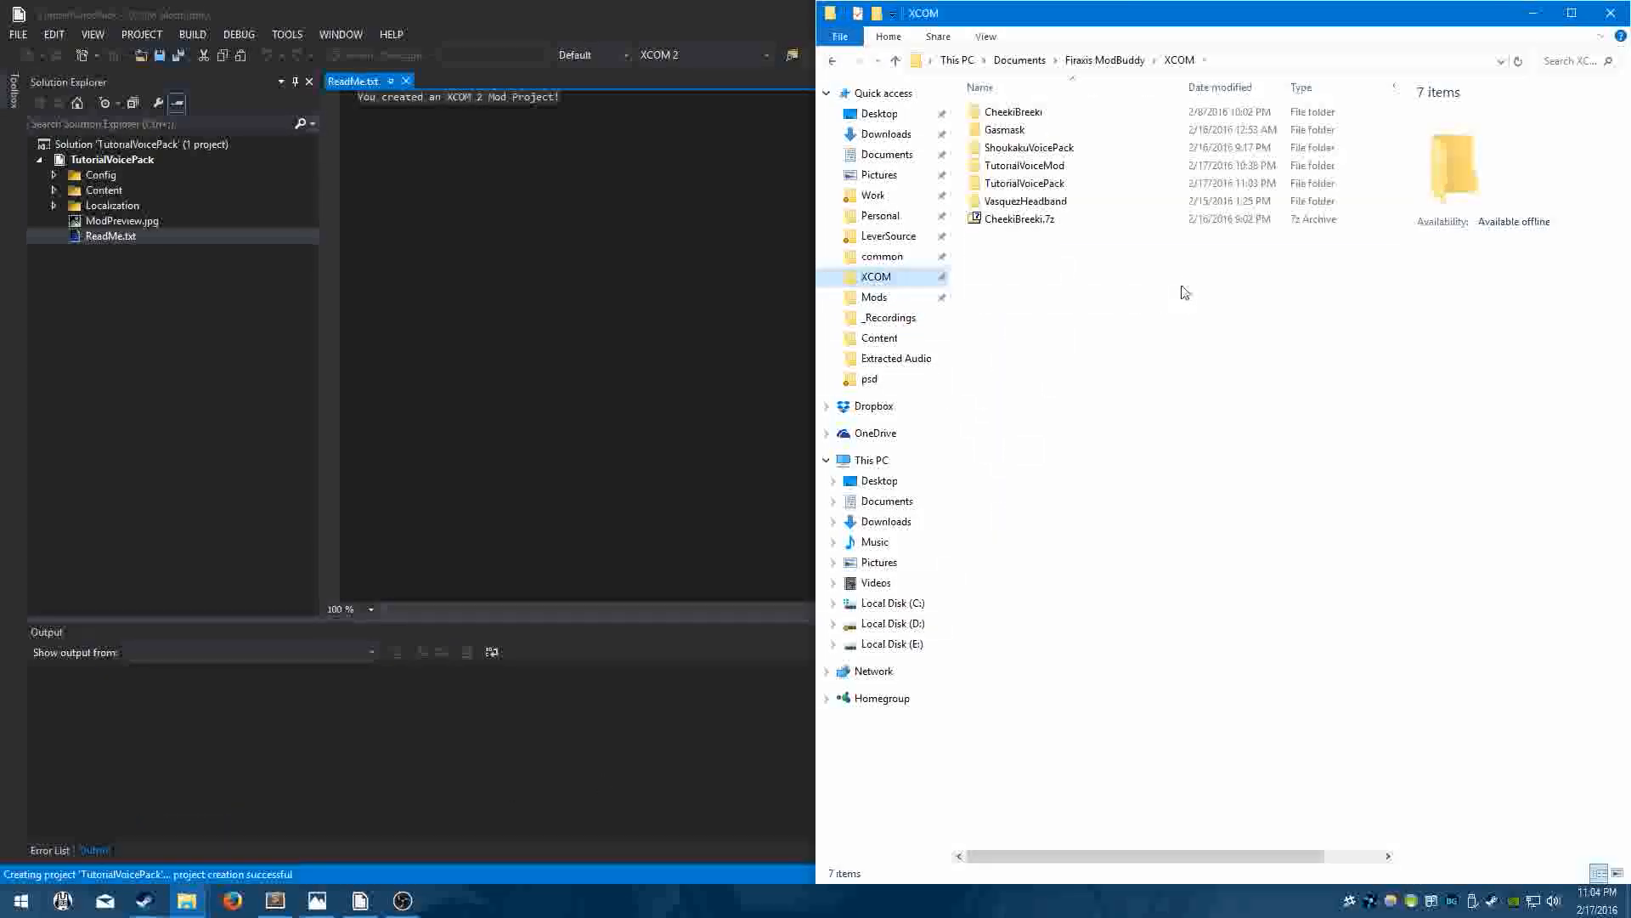
pyautogui.click(1216, 62)
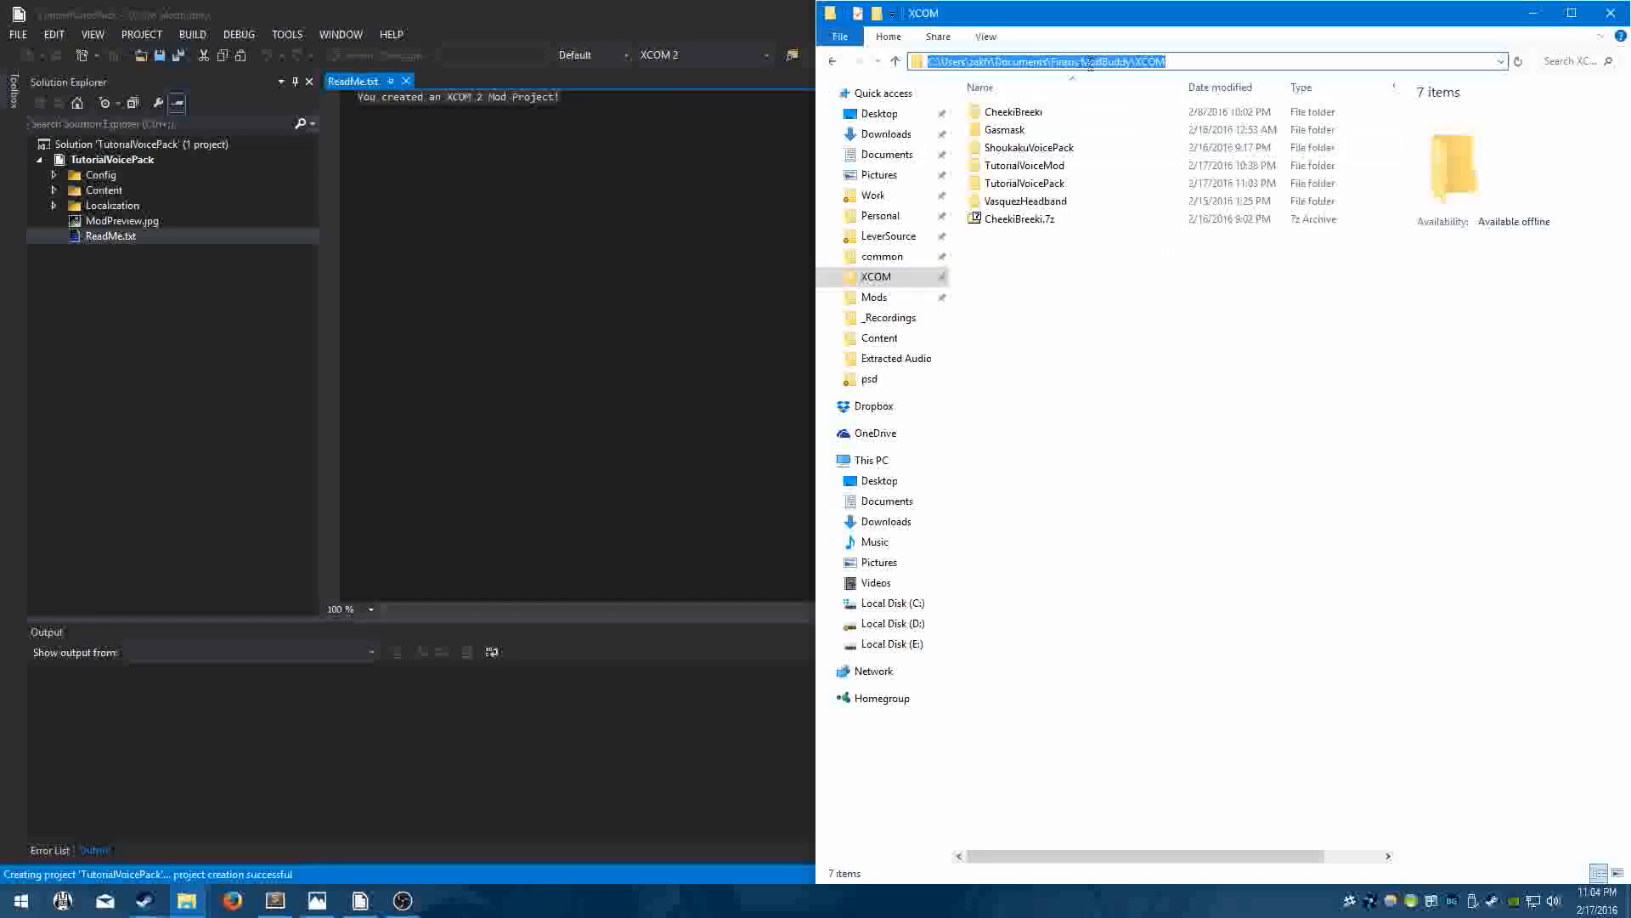
pyautogui.click(1147, 378)
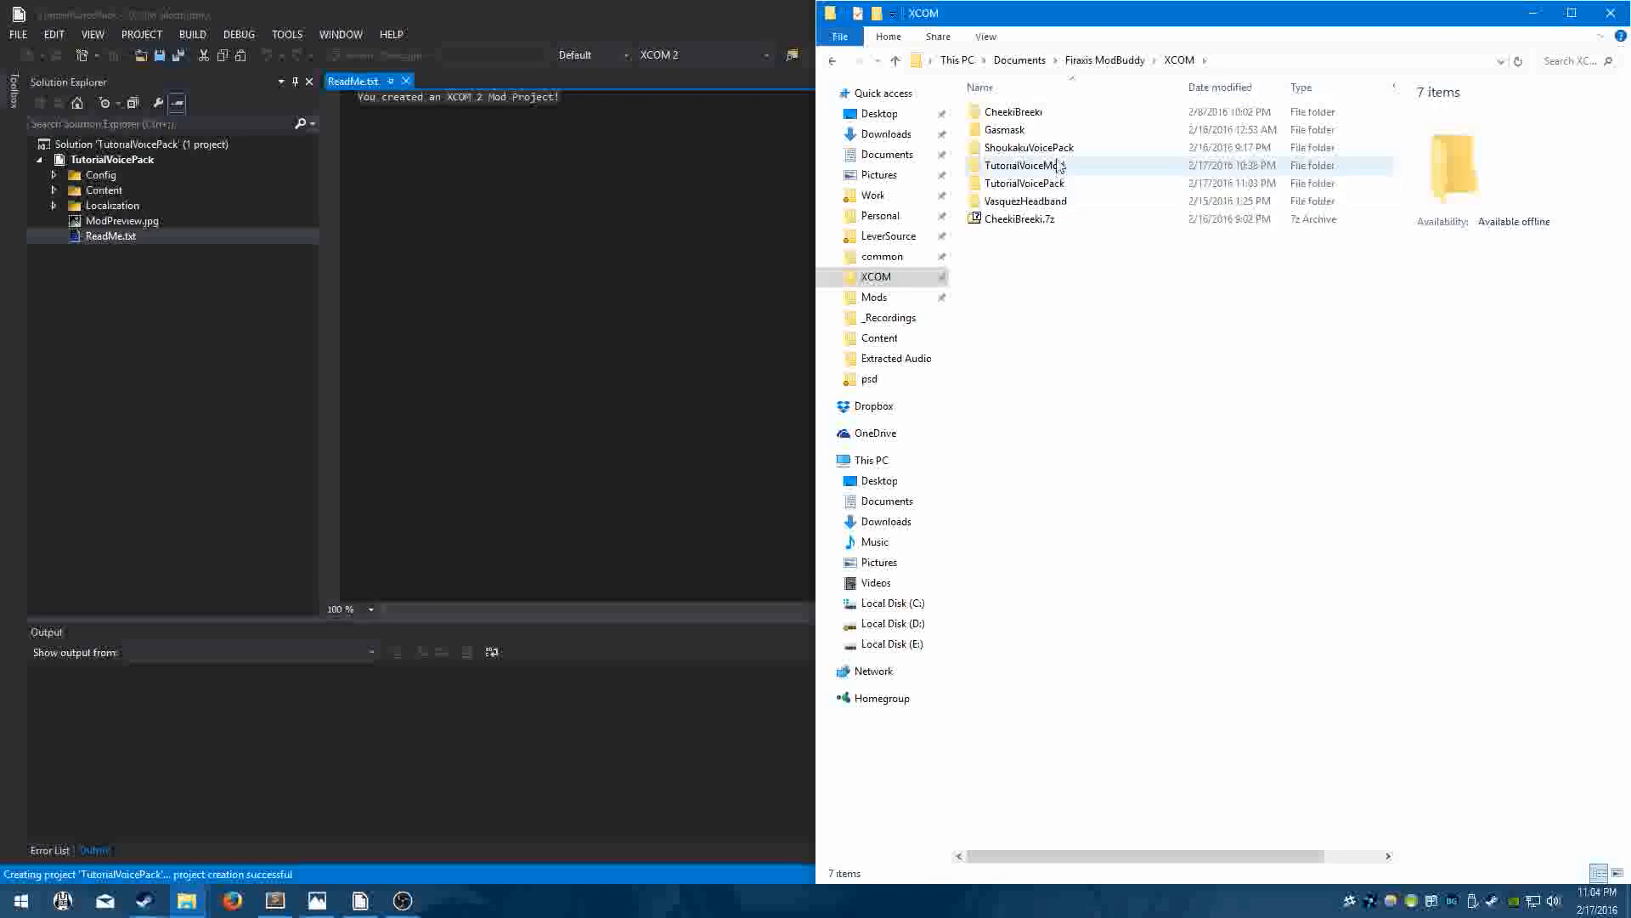
# Delete the TutorialVoiceMod folder from the XCOM projects folder.
pyautogui.click(1033, 183)
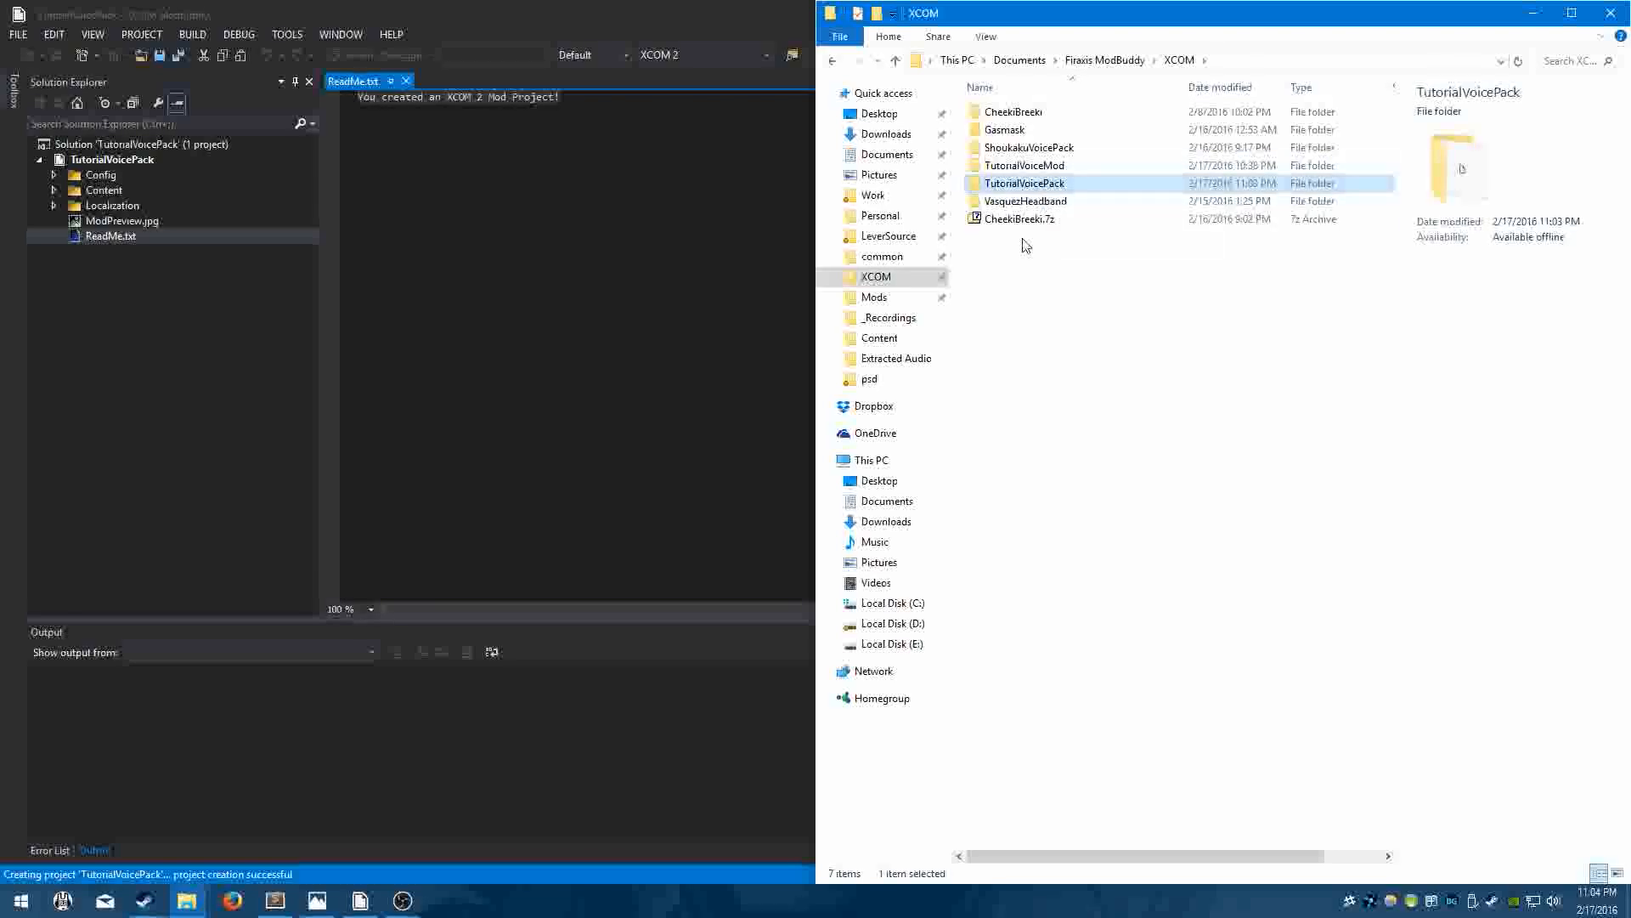
pyautogui.click(1032, 170)
pyautogui.rightClick(1042, 164)
pyautogui.click(861, 557)
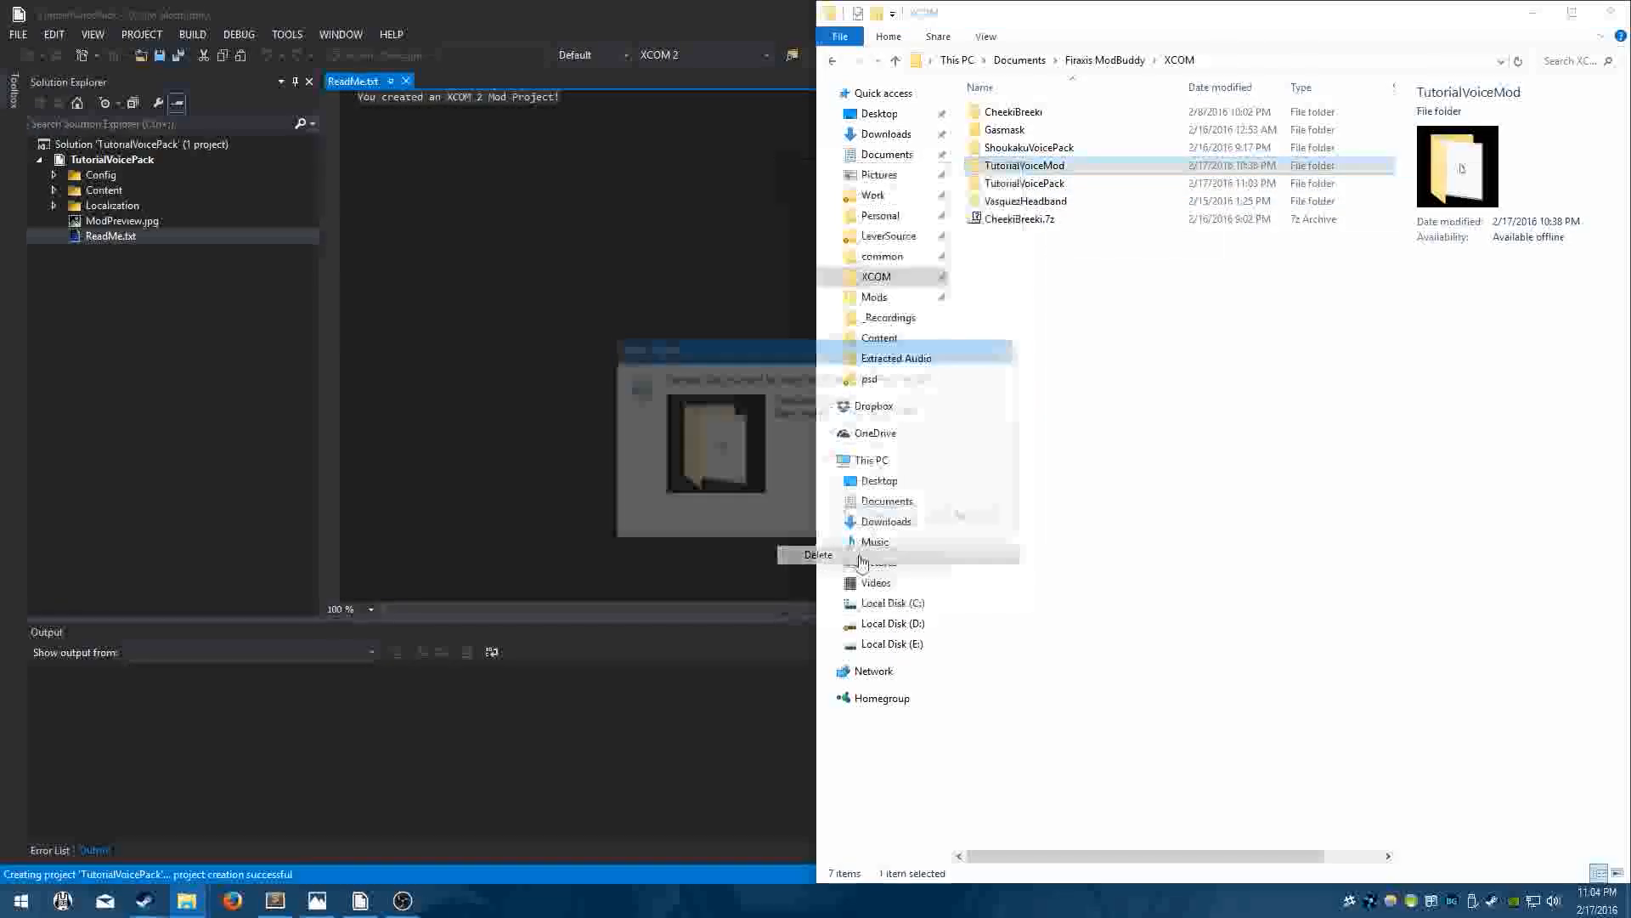
pyautogui.click(883, 518)
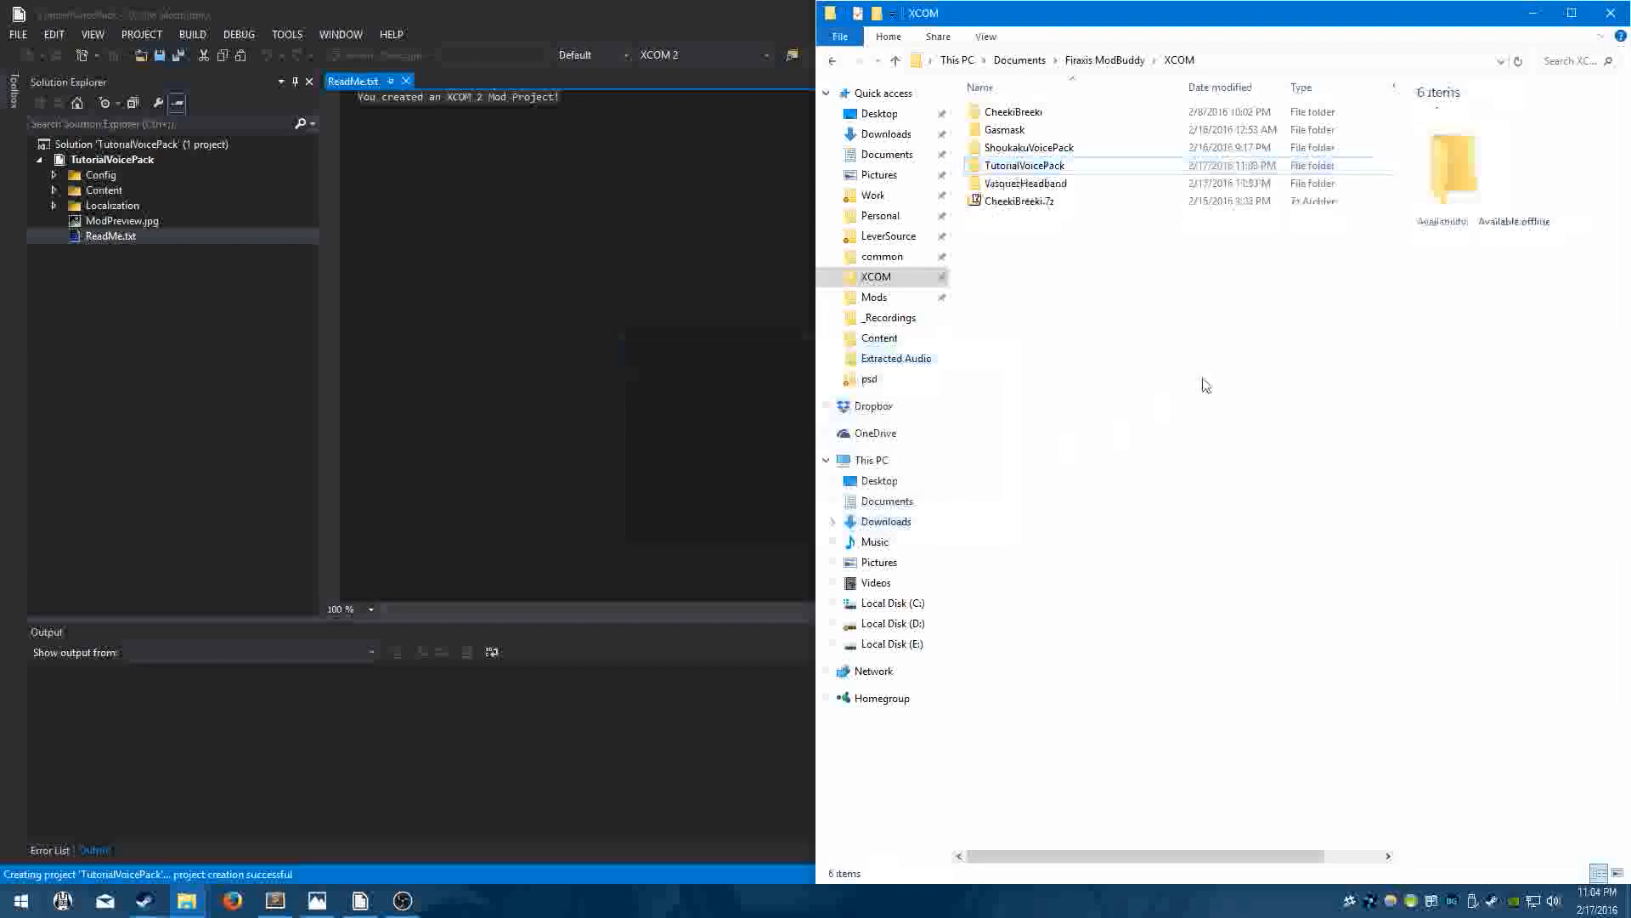
# Open the TutorialVoicePack solution folder and examine its solution files, inner project folder and x2proj file.
pyautogui.doubleClick(1044, 167)
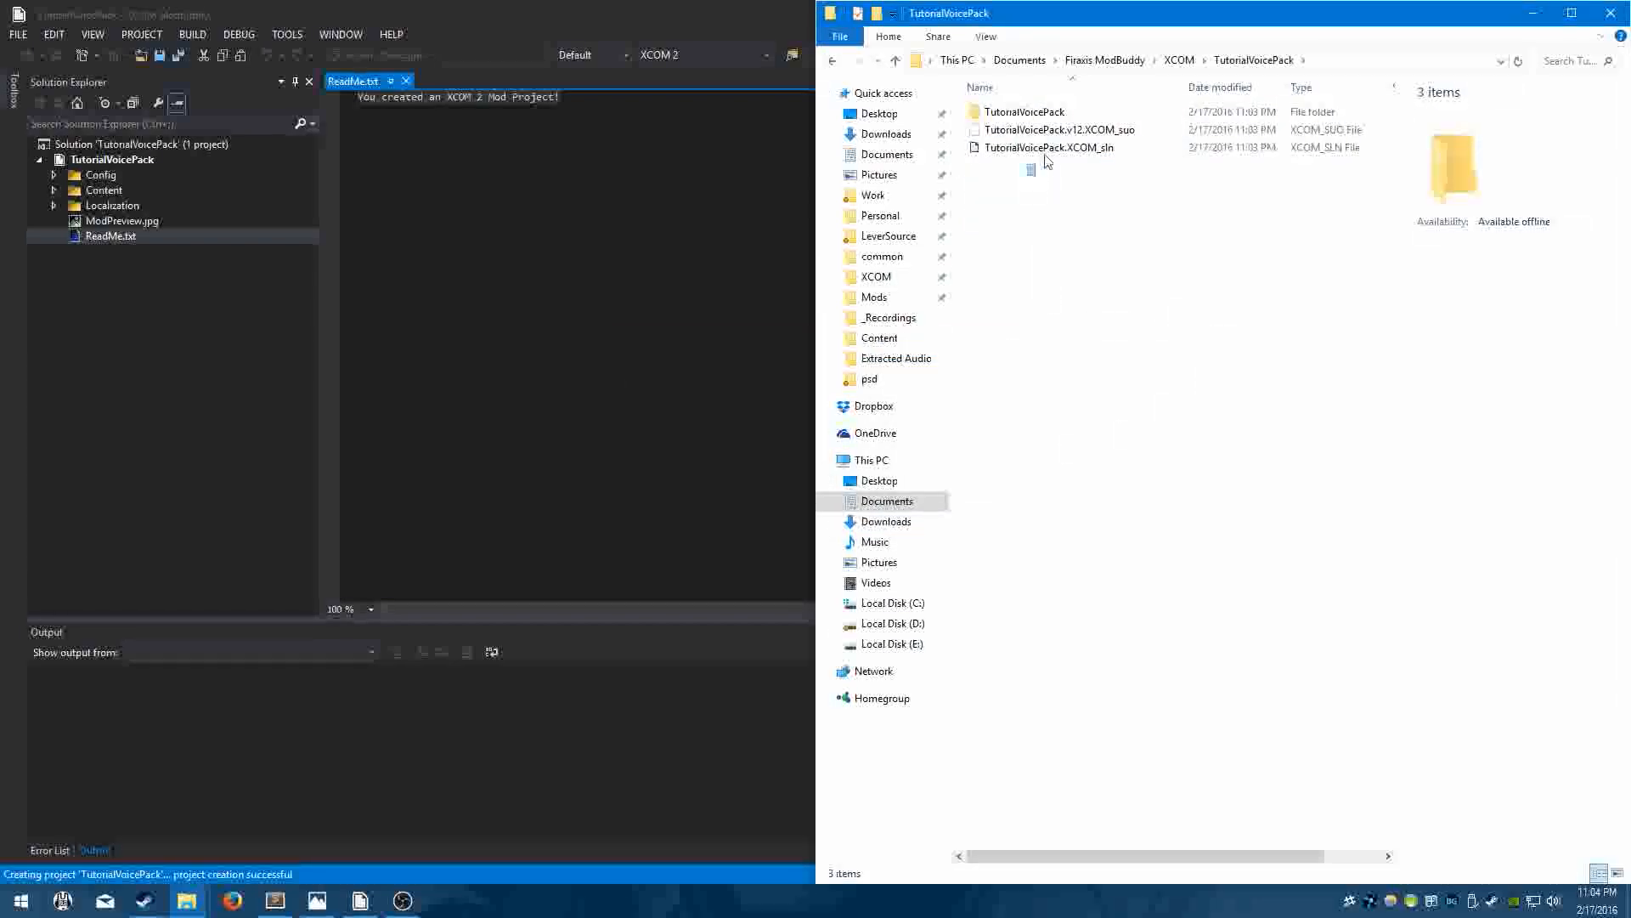
pyautogui.moveTo(1041, 161); pyautogui.dragTo(1074, 132)
pyautogui.click(1033, 195)
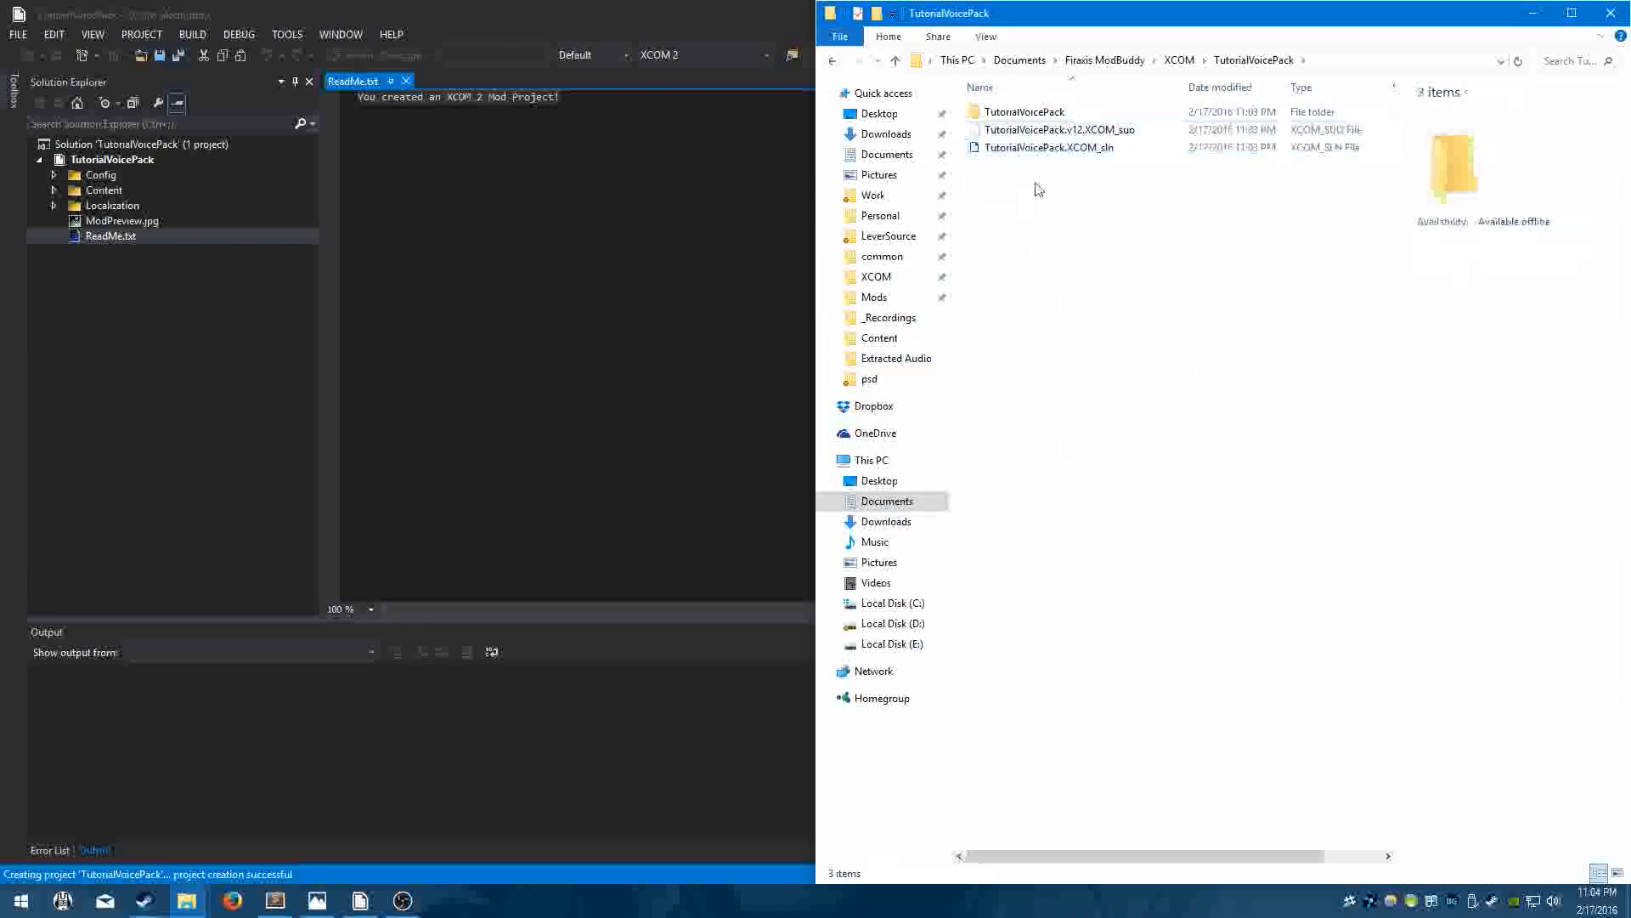
pyautogui.doubleClick(1033, 110)
pyautogui.click(1033, 202)
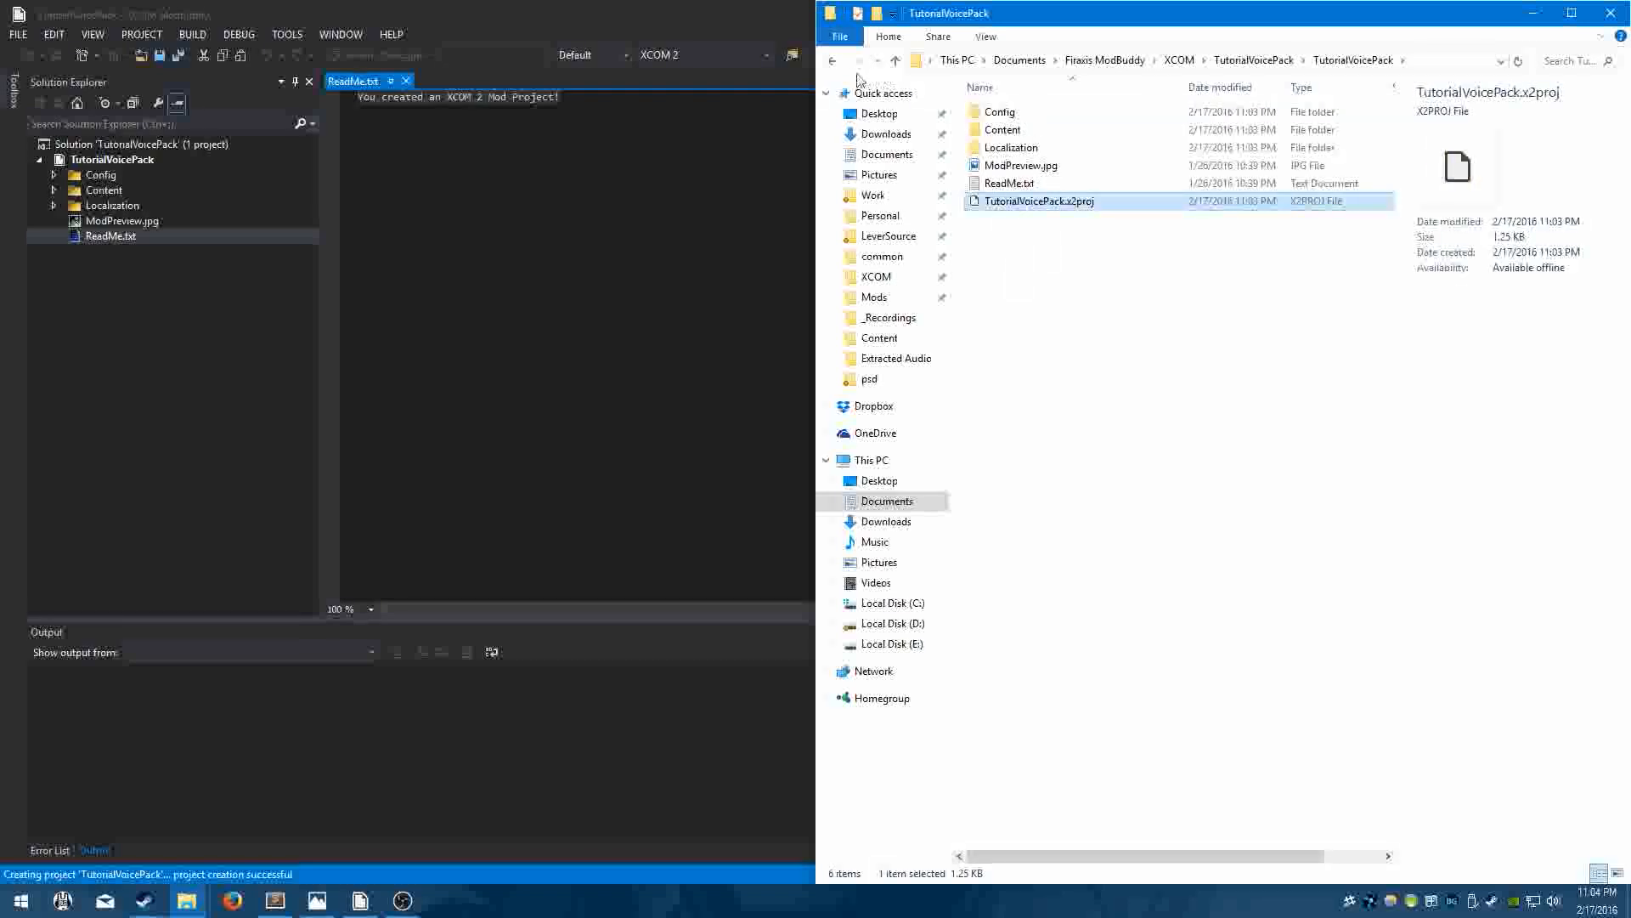
pyautogui.click(832, 62)
pyautogui.click(1018, 131)
pyautogui.click(1026, 149)
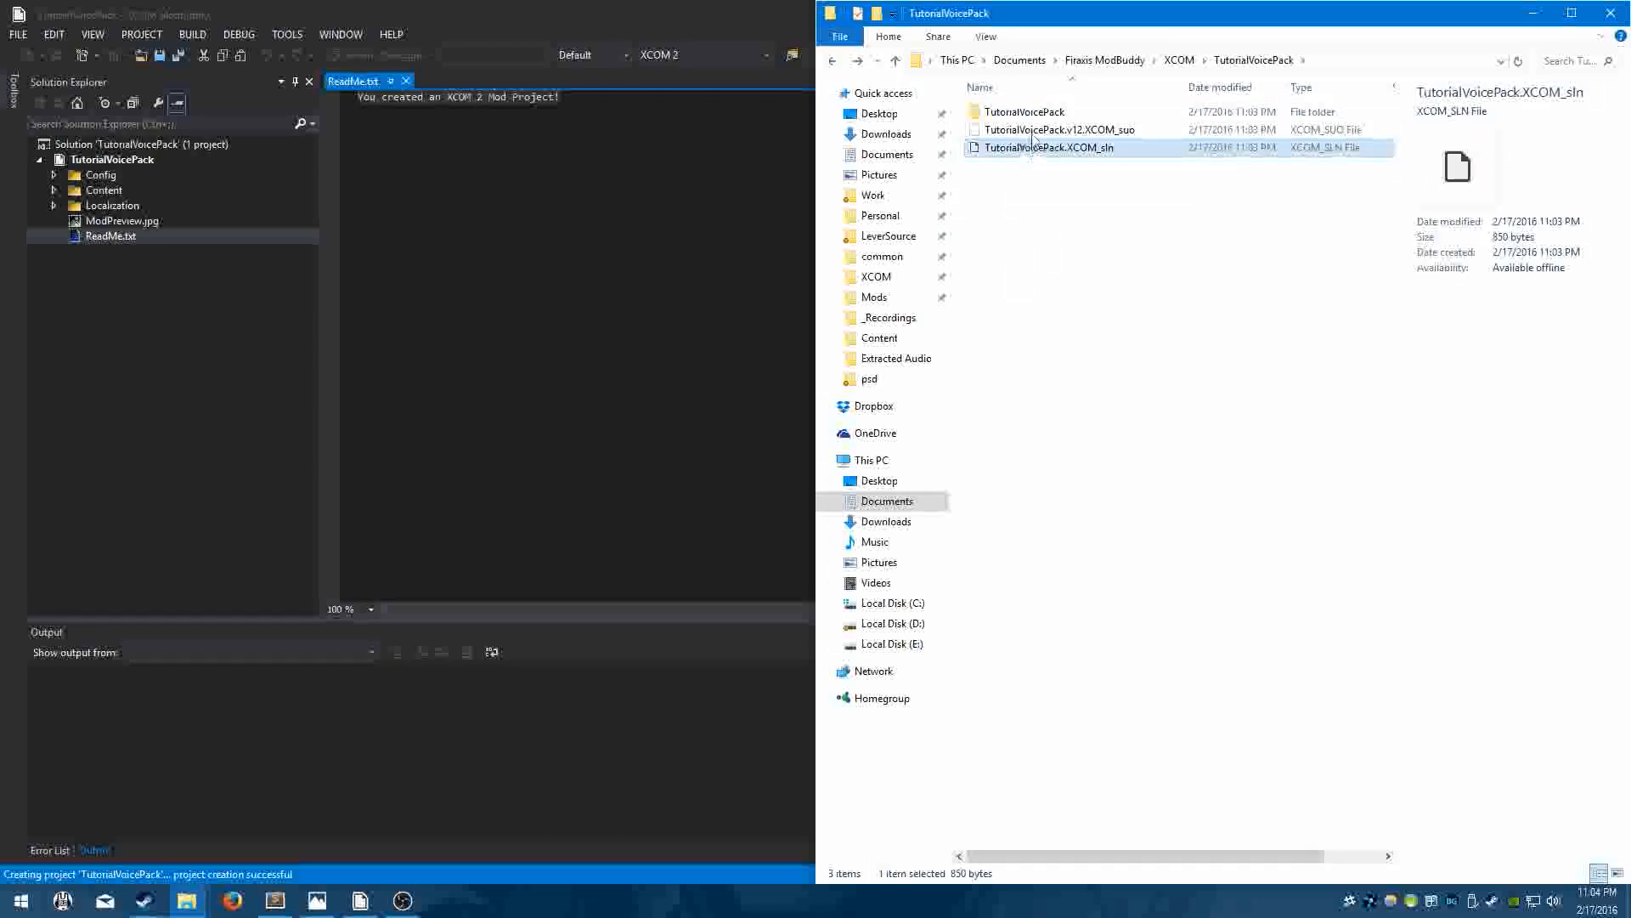
pyautogui.click(1031, 115)
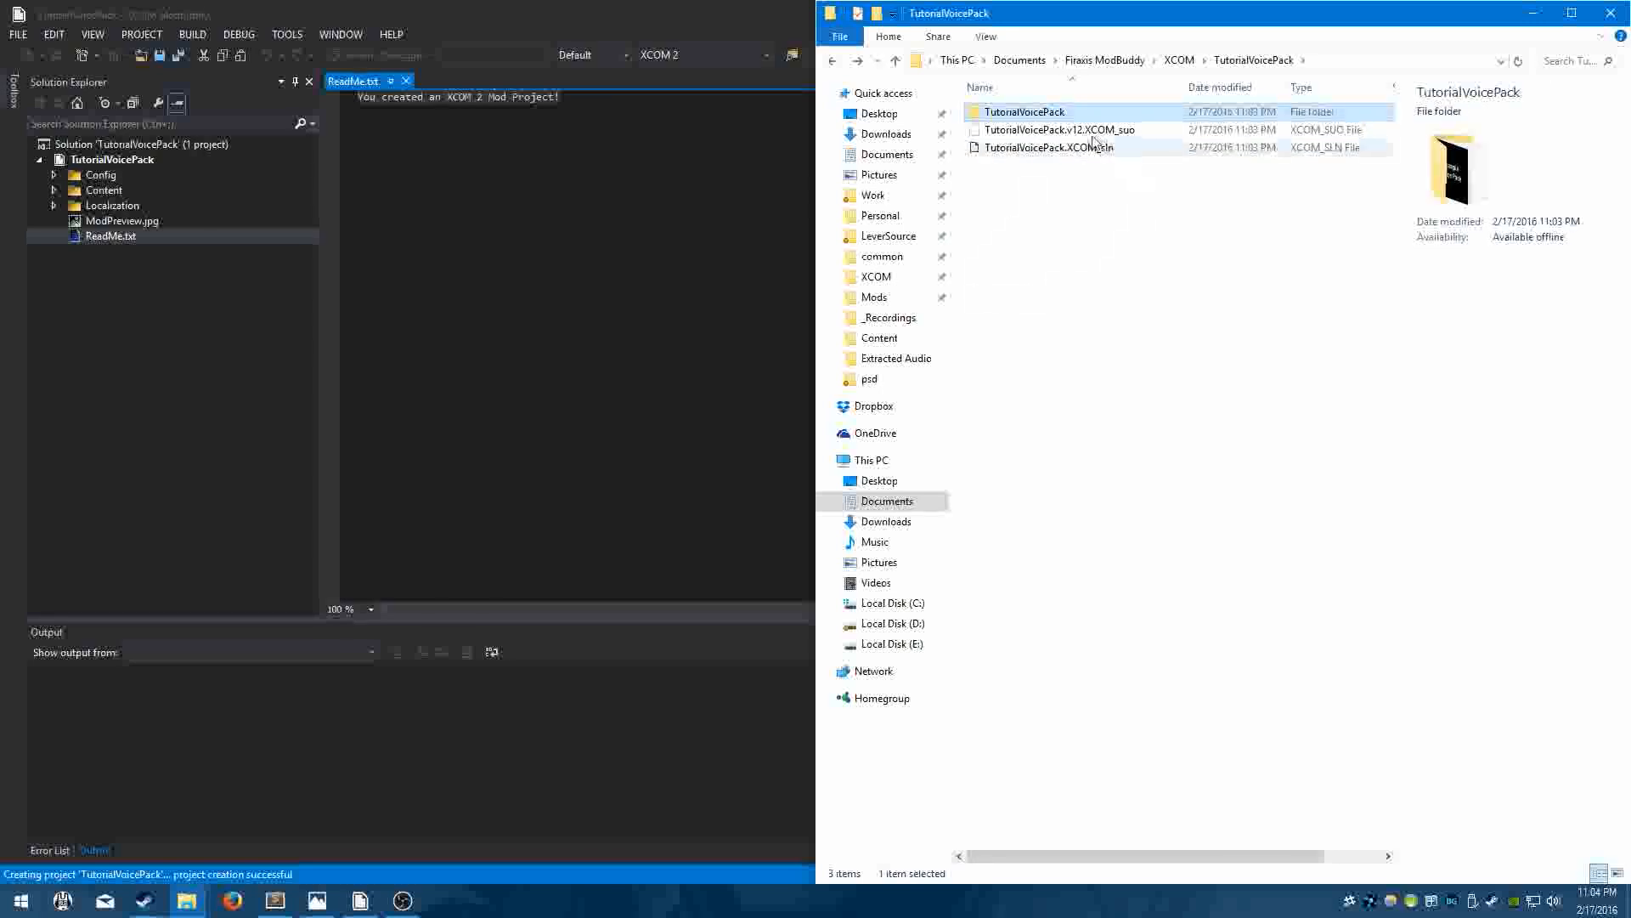
# Open the Content folder of the inner TutorialVoicePack project folder and select all its Russian voice upk files.
pyautogui.doubleClick(1058, 115)
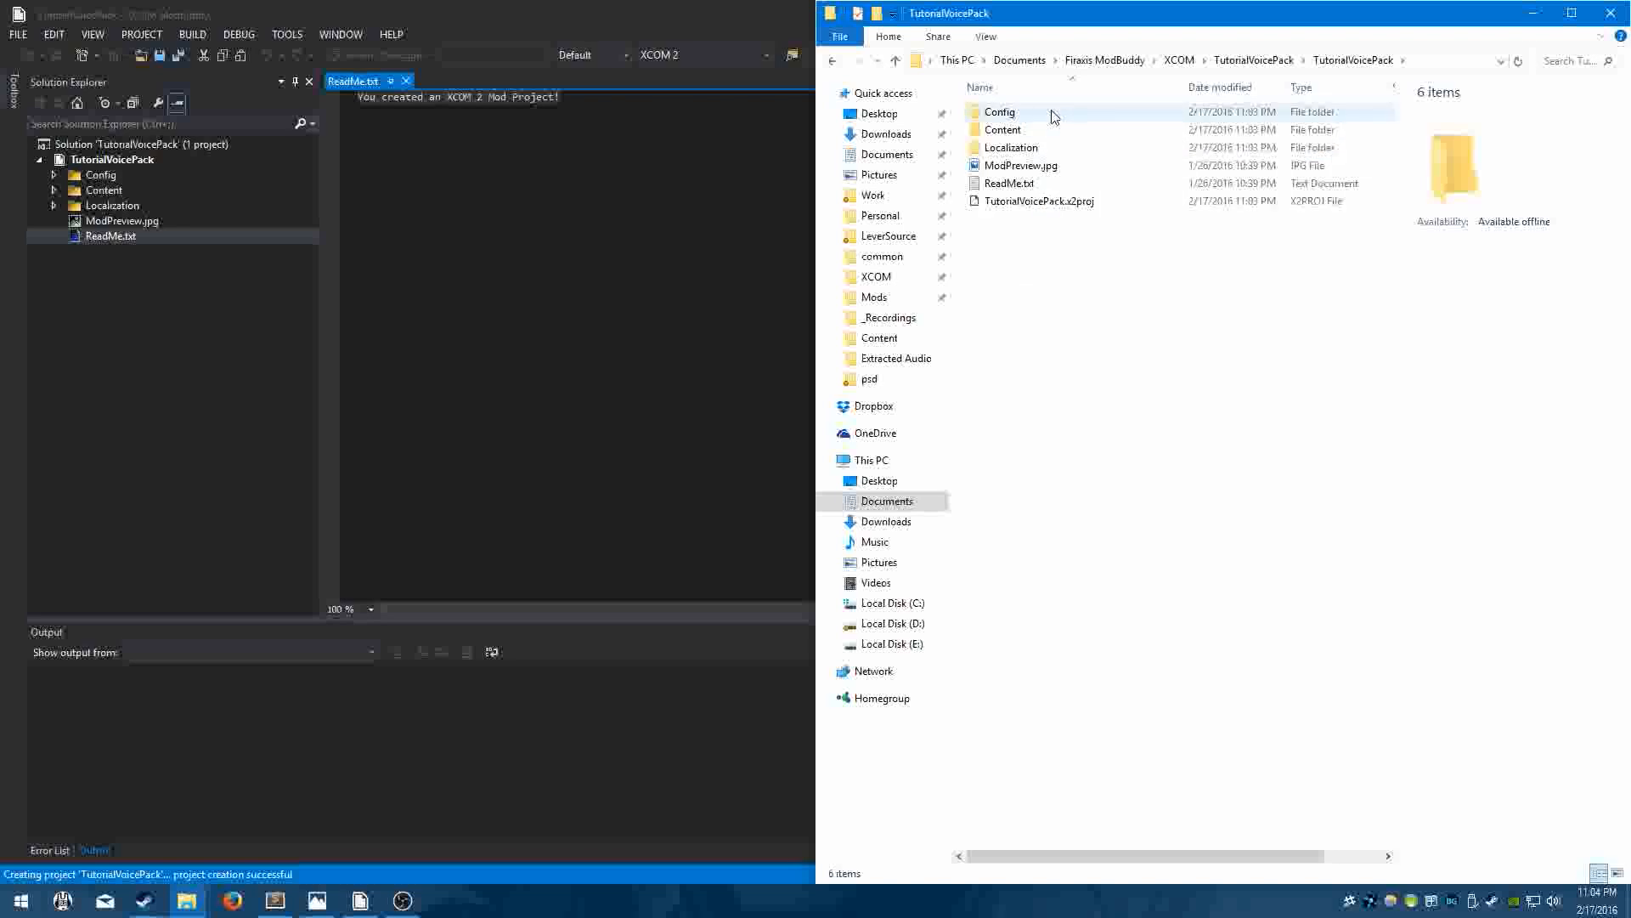
pyautogui.click(1000, 118)
pyautogui.click(1011, 147)
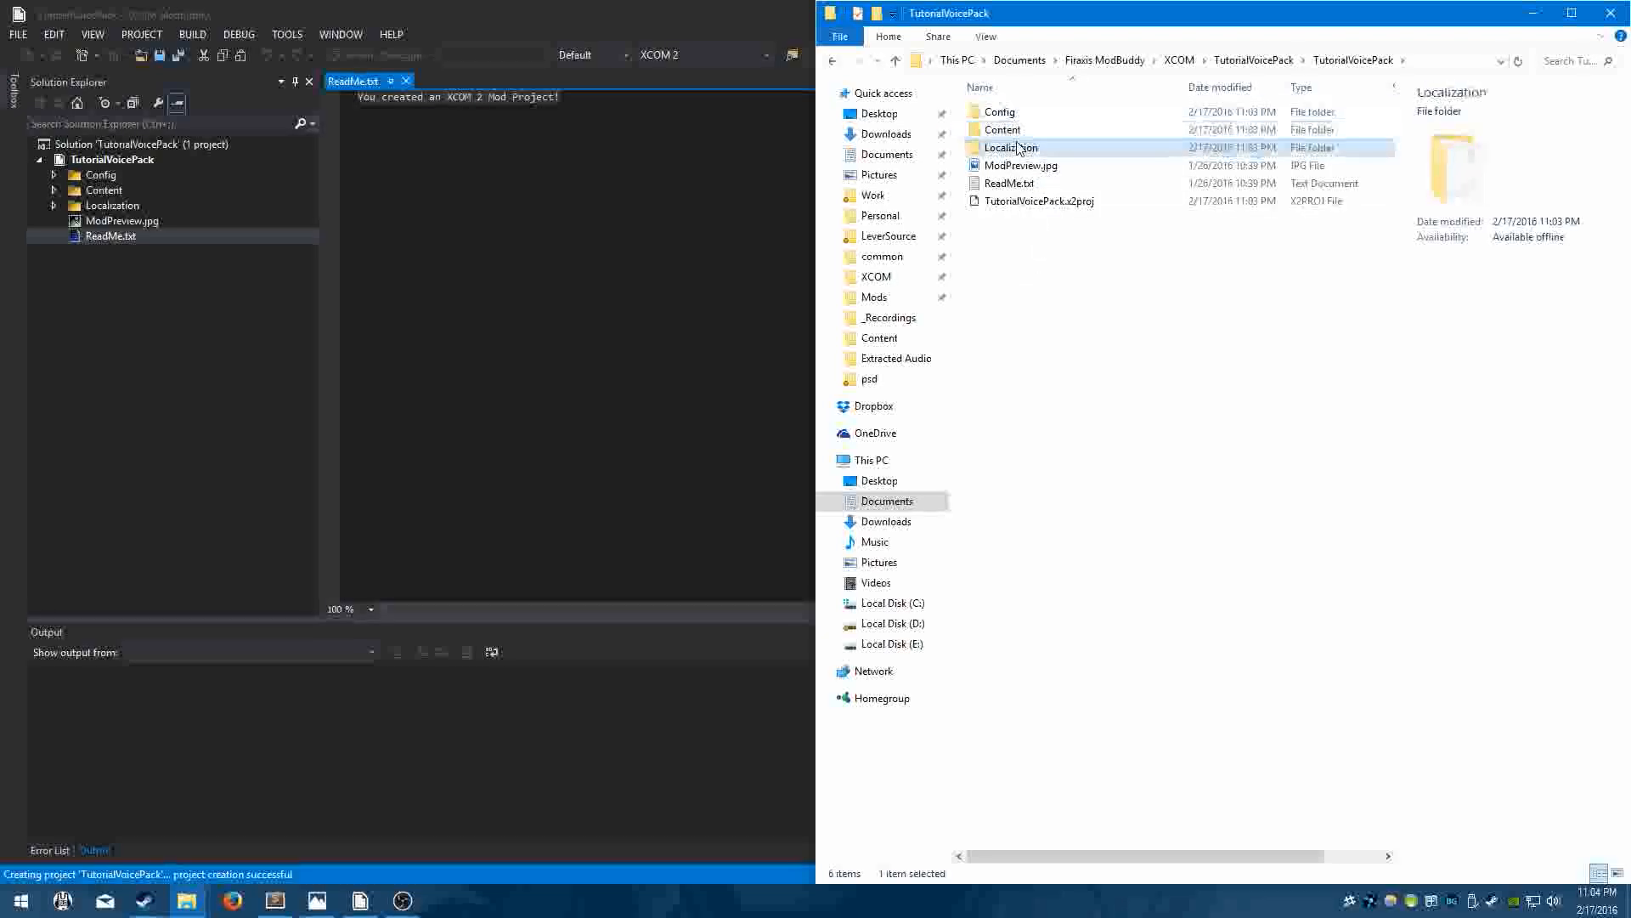
pyautogui.doubleClick(1011, 132)
pyautogui.moveTo(1007, 231); pyautogui.dragTo(1068, 111)
pyautogui.click(1088, 222)
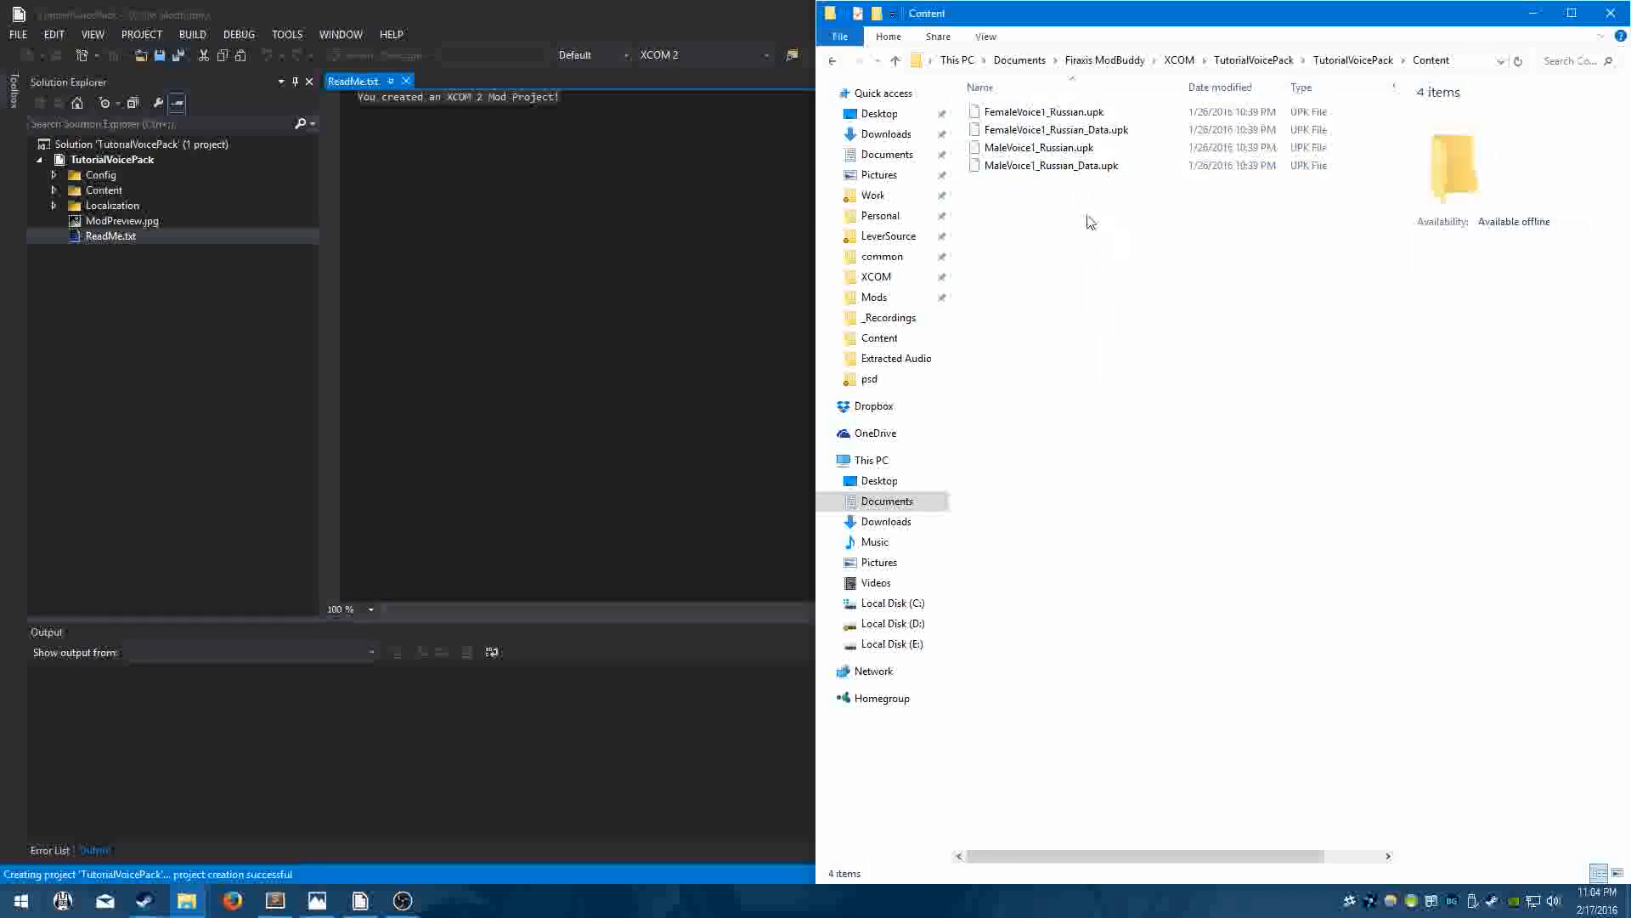
pyautogui.moveTo(1009, 204); pyautogui.dragTo(1100, 111)
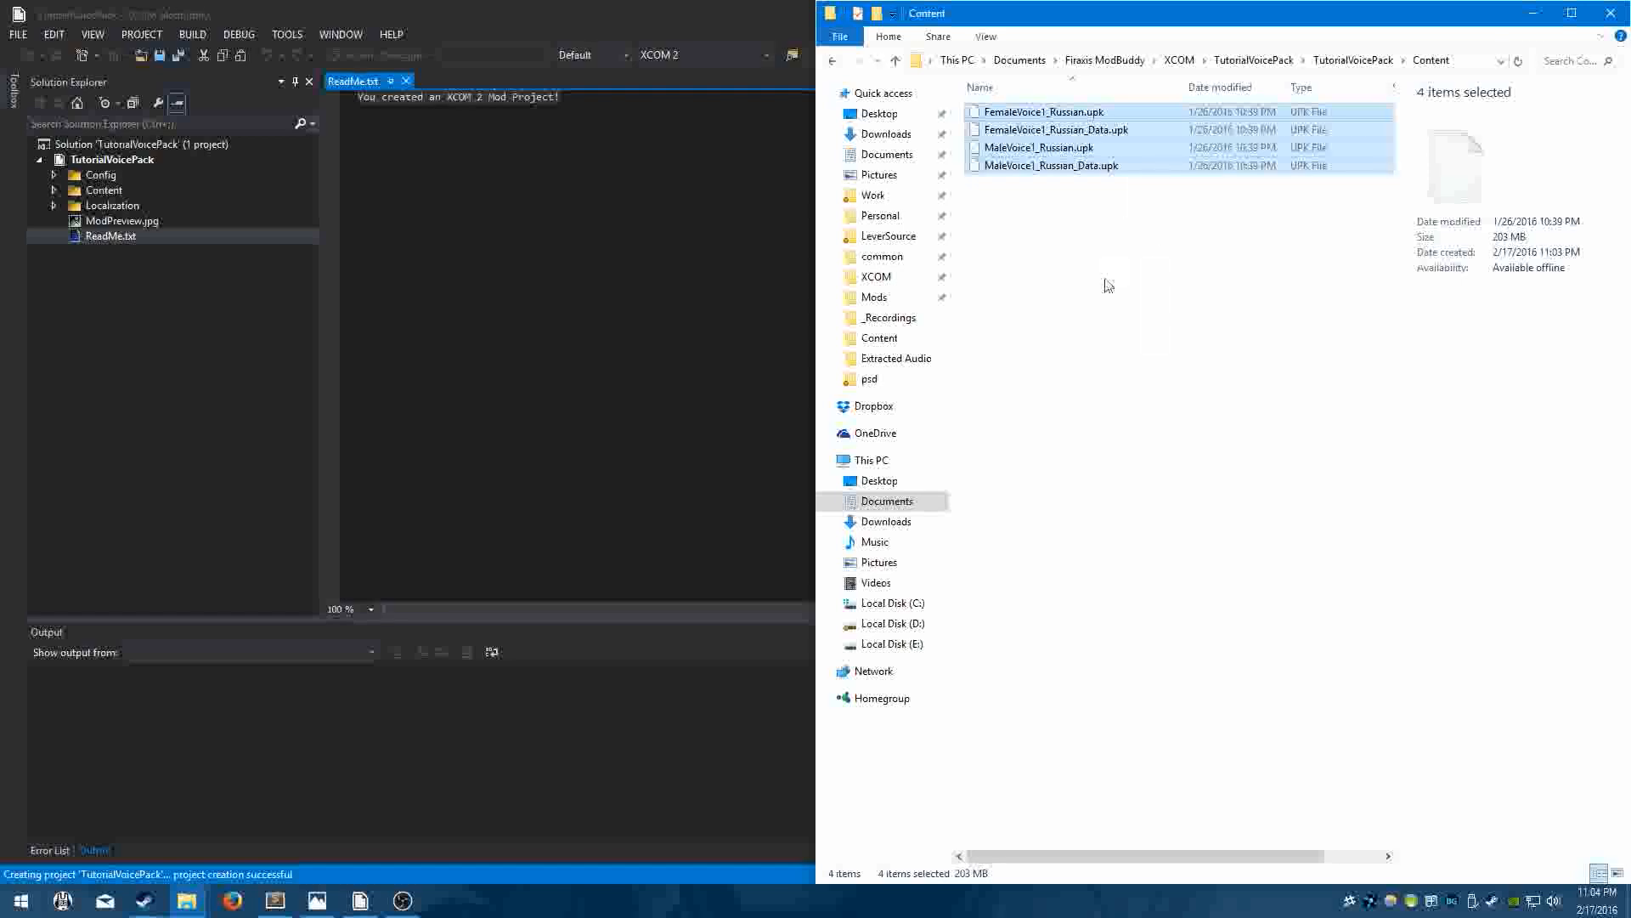
# Return to ModBuddy and permanently delete the four FemaleVoice1 and MaleVoice1 Russian upk files from the project's Content folder.
pyautogui.click(252, 290)
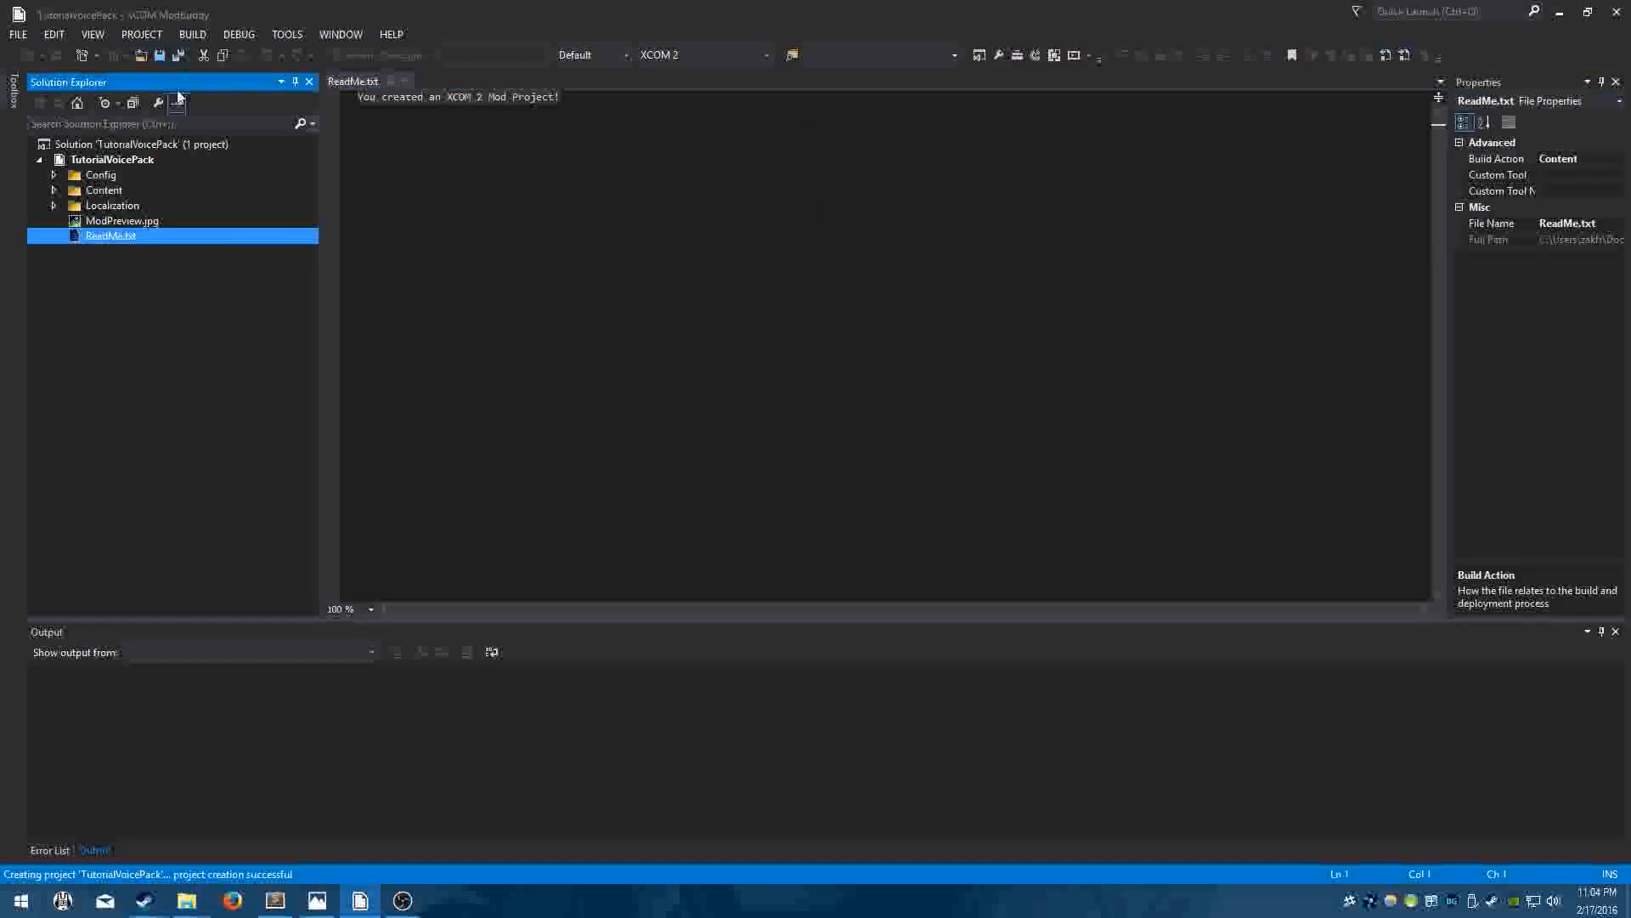
pyautogui.click(55, 190)
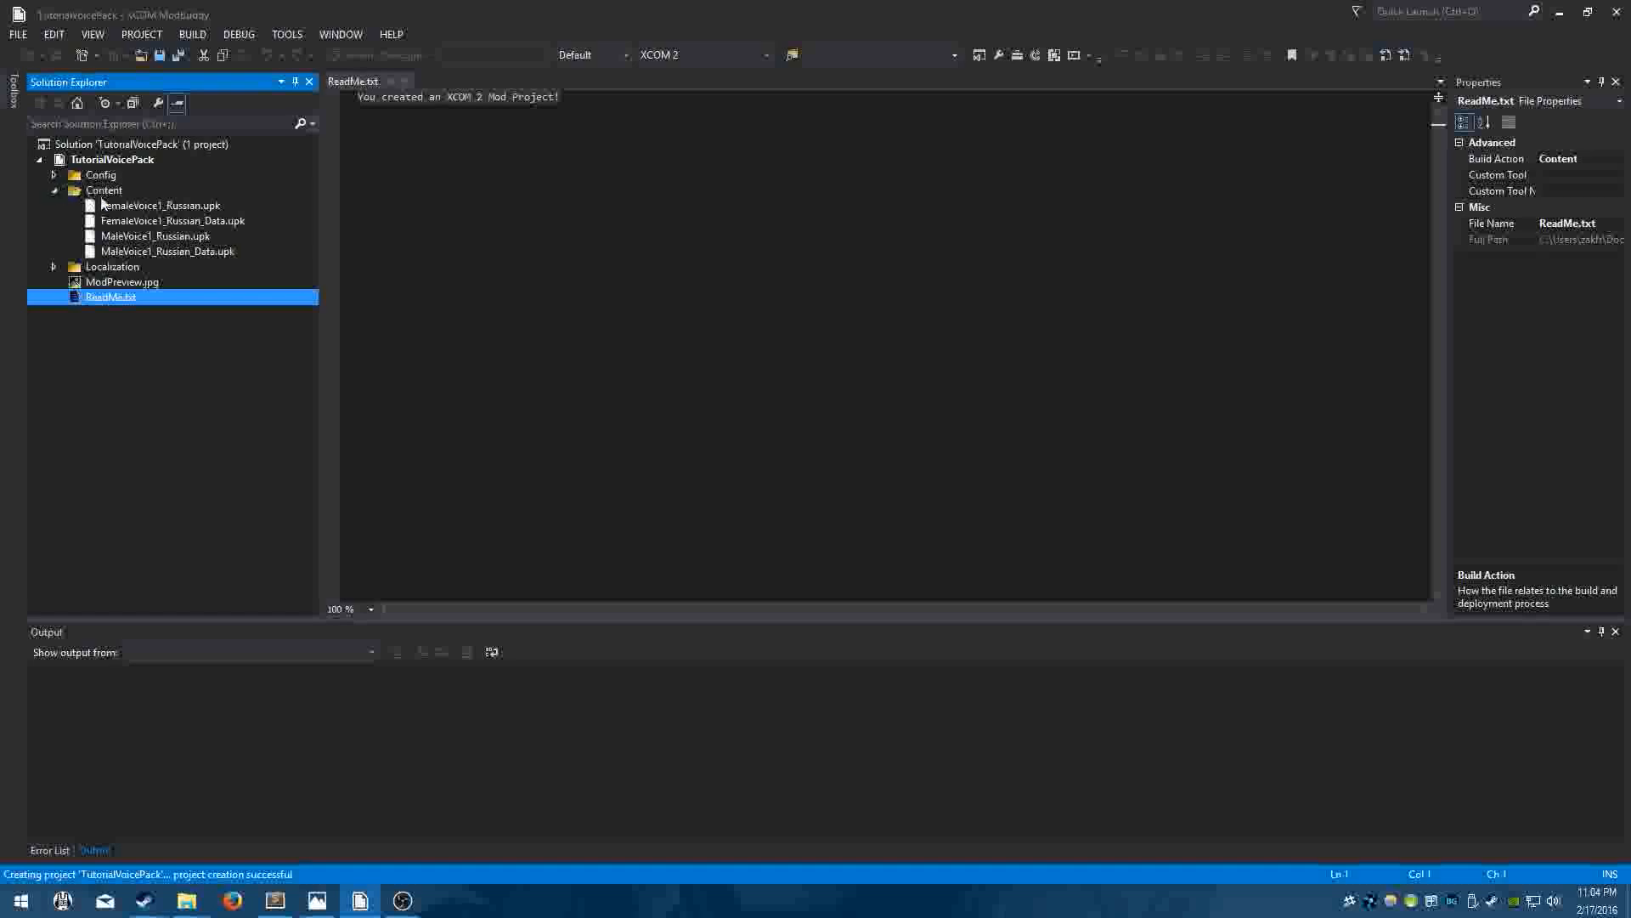
pyautogui.click(141, 206)
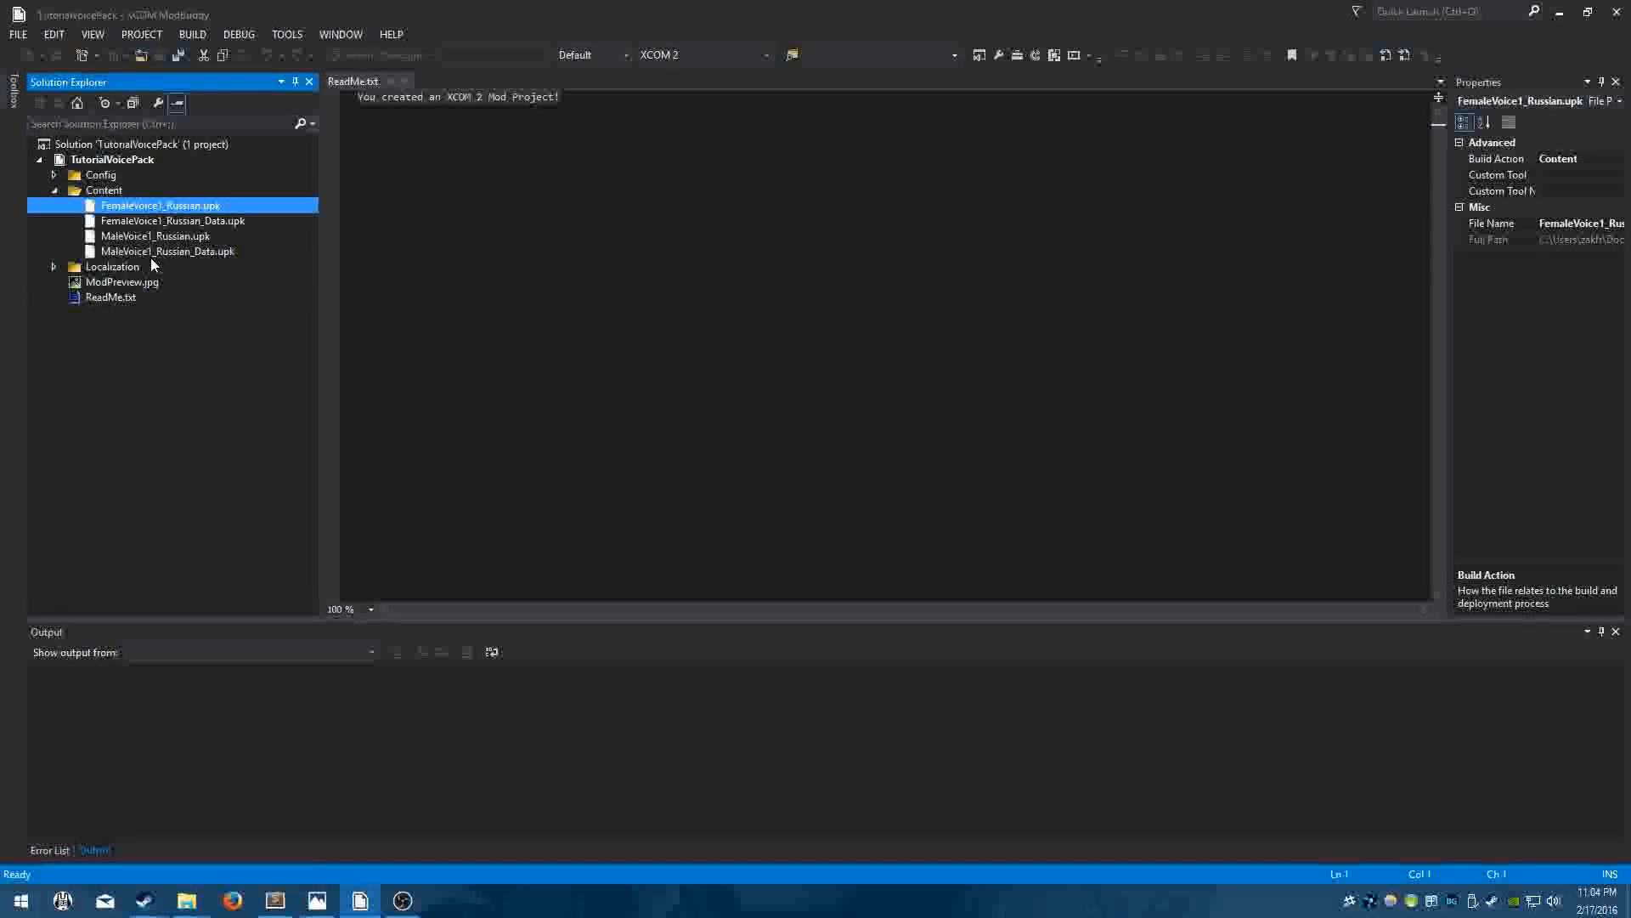
pyautogui.keyDown('shift'); pyautogui.click(150, 251); pyautogui.keyUp('shift')
pyautogui.rightClick(150, 249)
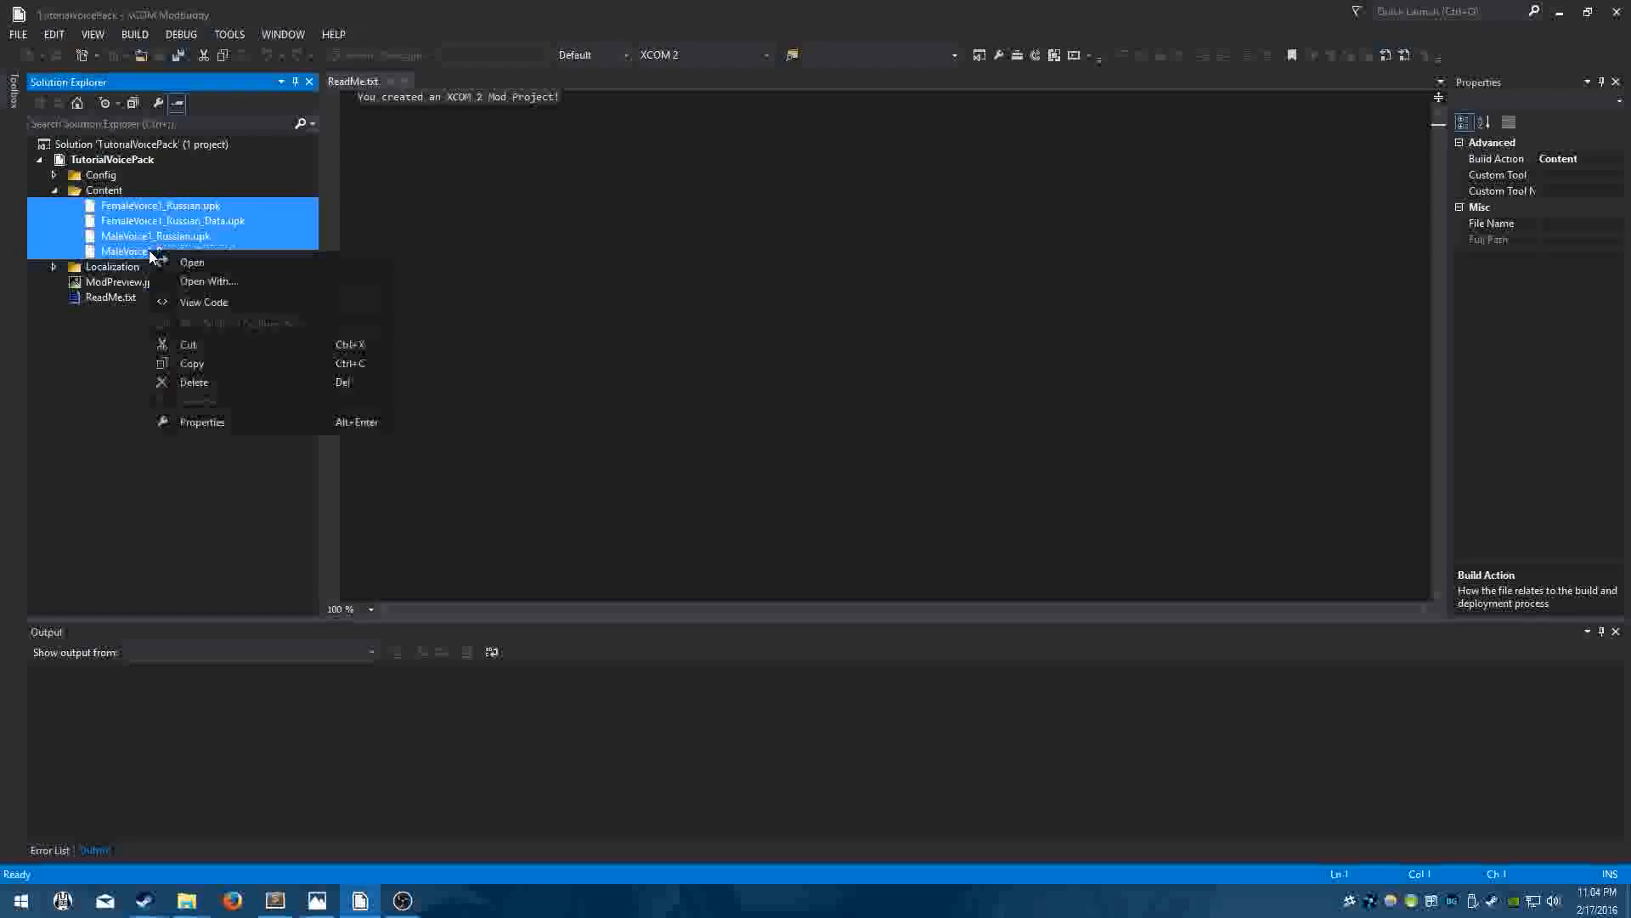
pyautogui.click(196, 382)
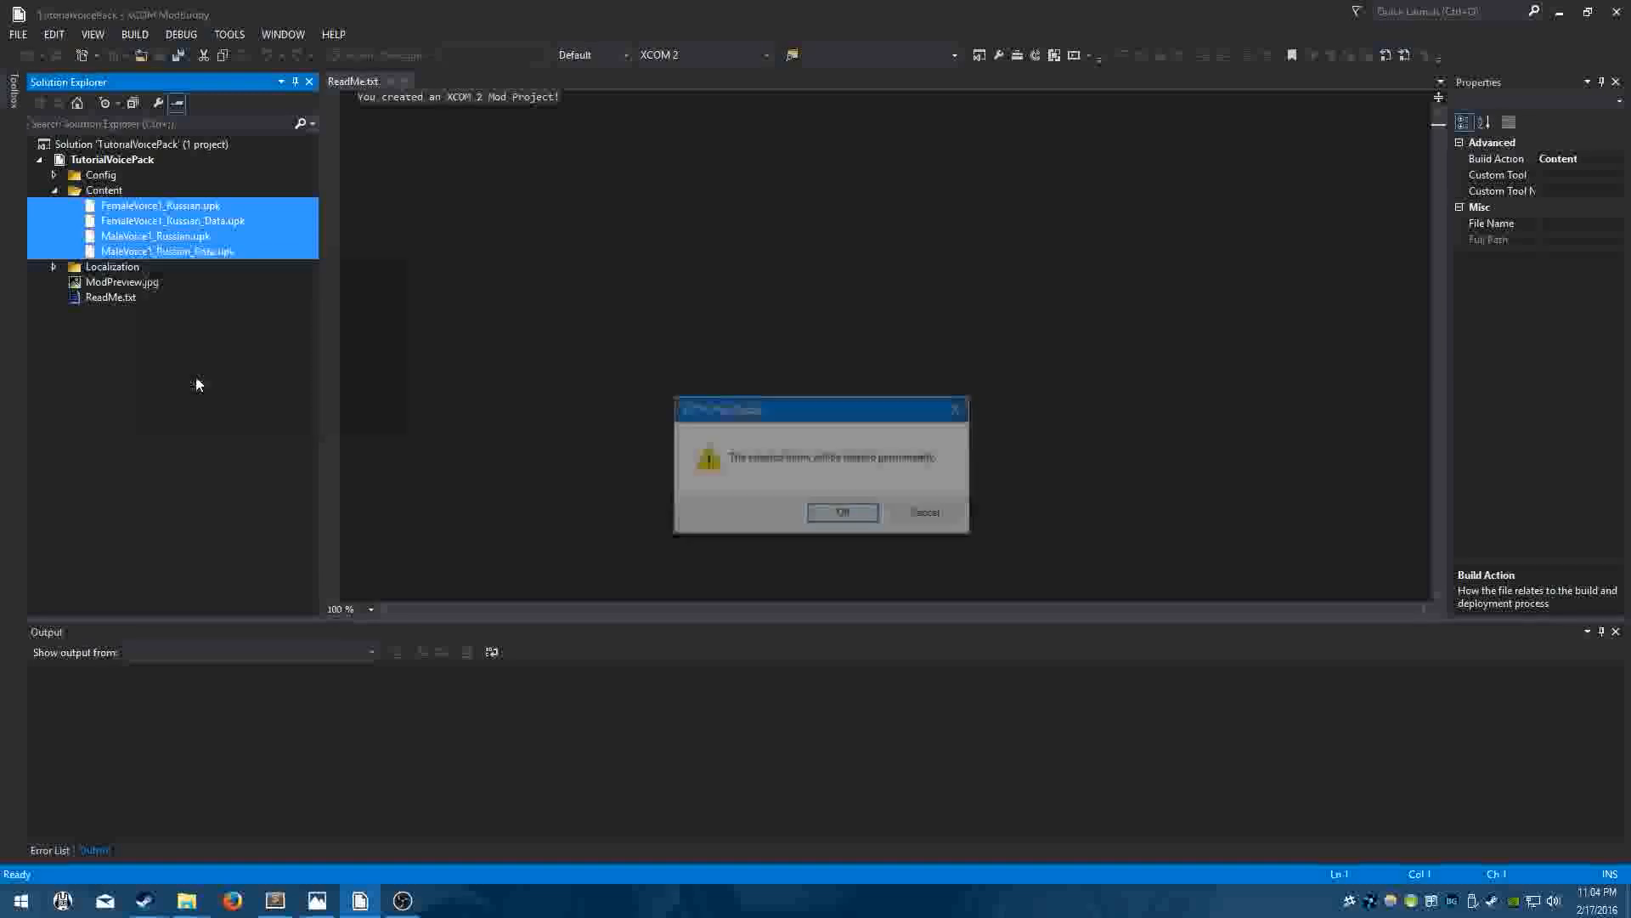
pyautogui.click(843, 511)
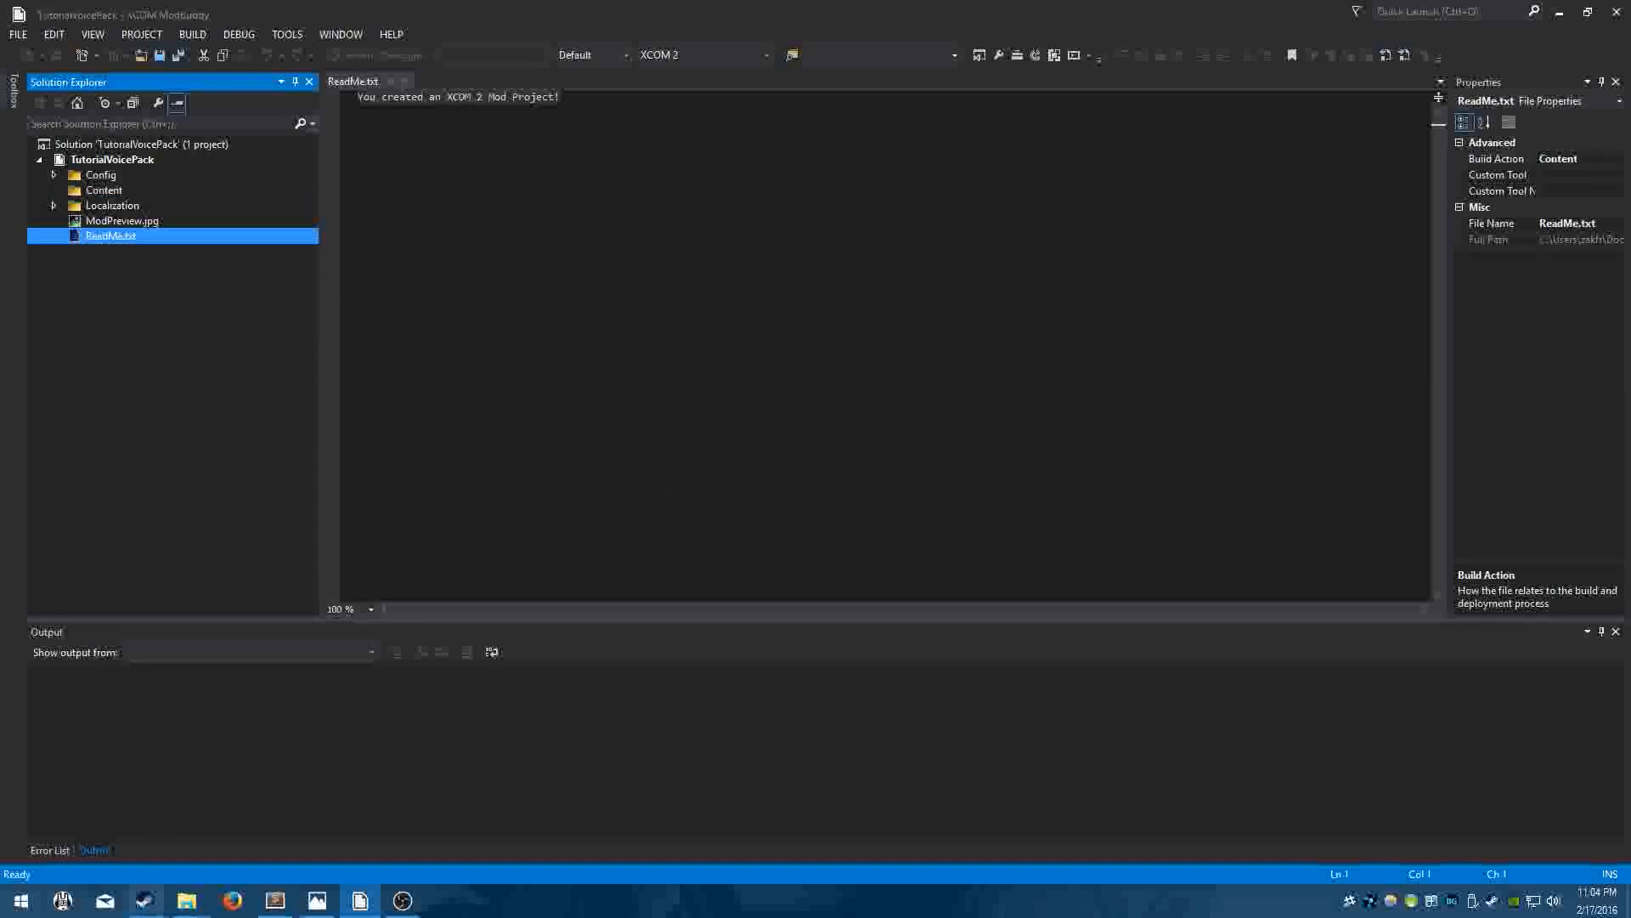
# Check the TutorialVoicePack project's Content folder in File Explorer, then return to ModBuddy.
pyautogui.click(187, 900)
pyautogui.click(186, 852)
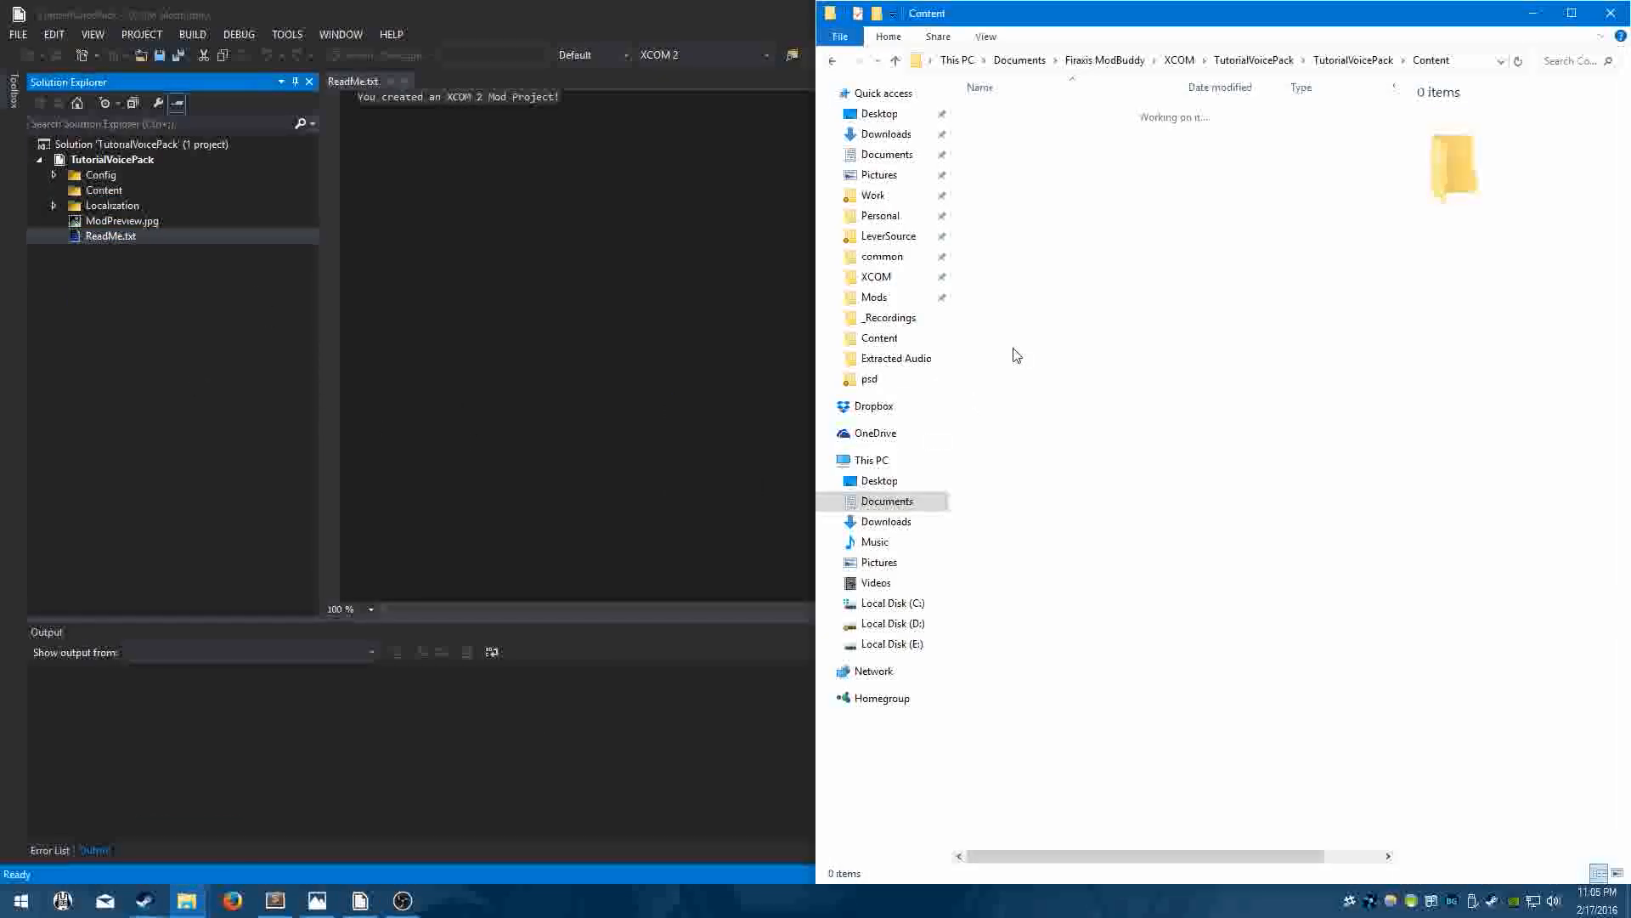
pyautogui.click(476, 333)
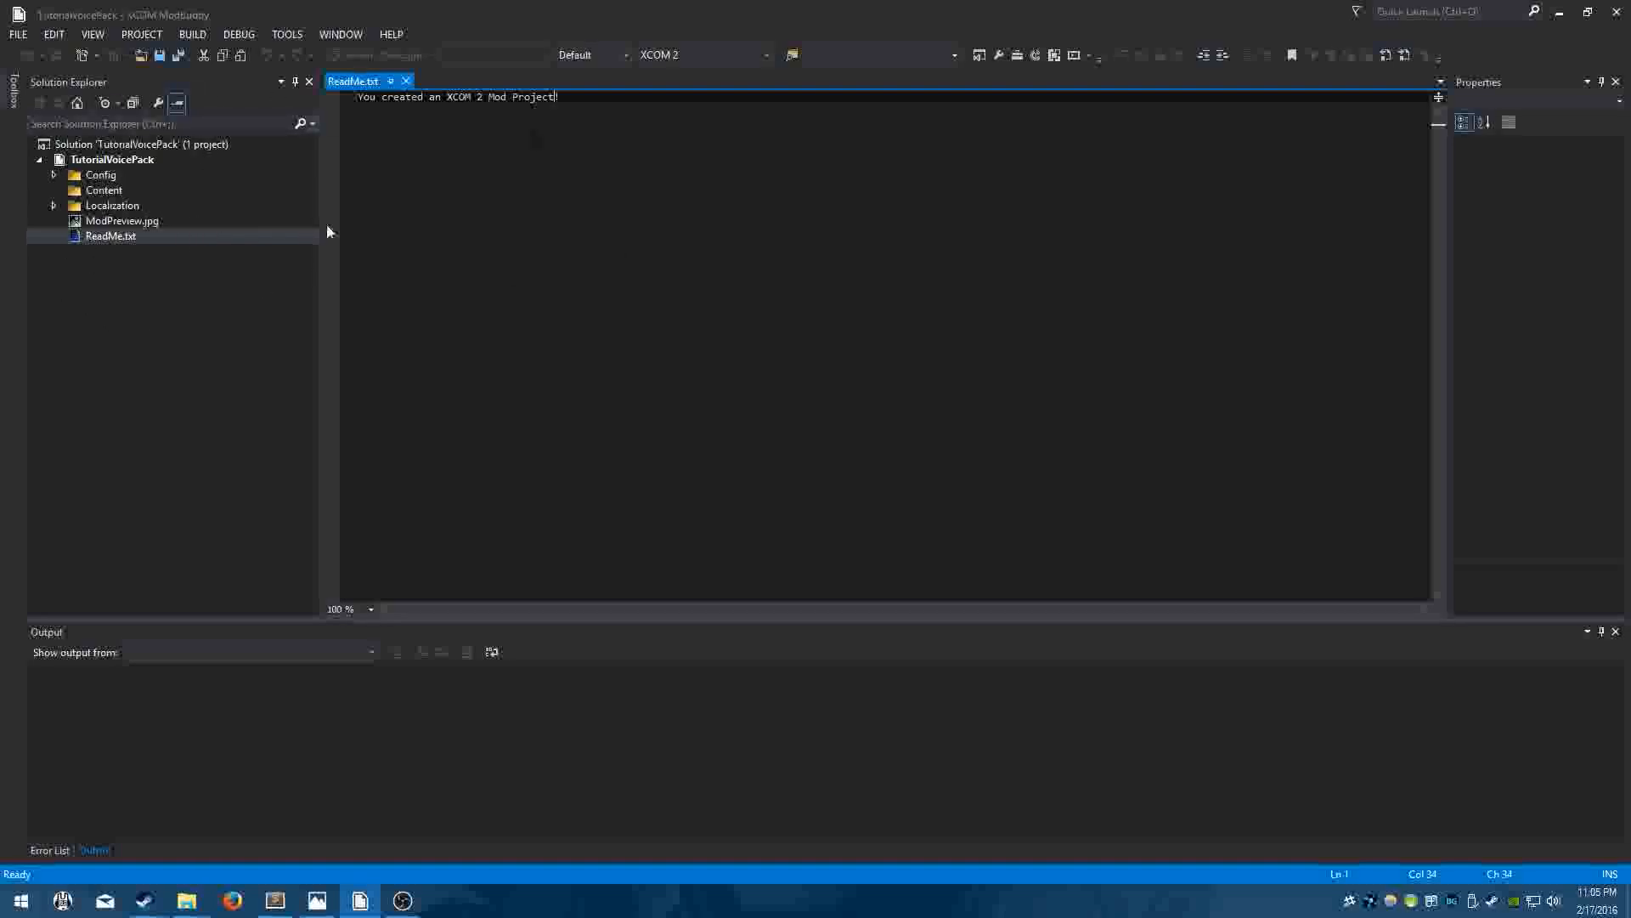
# Open XComContent.ini from the project's Config folder for review and switch to the Unreal Editor for XCOM2.
pyautogui.click(54, 175)
pyautogui.click(94, 189)
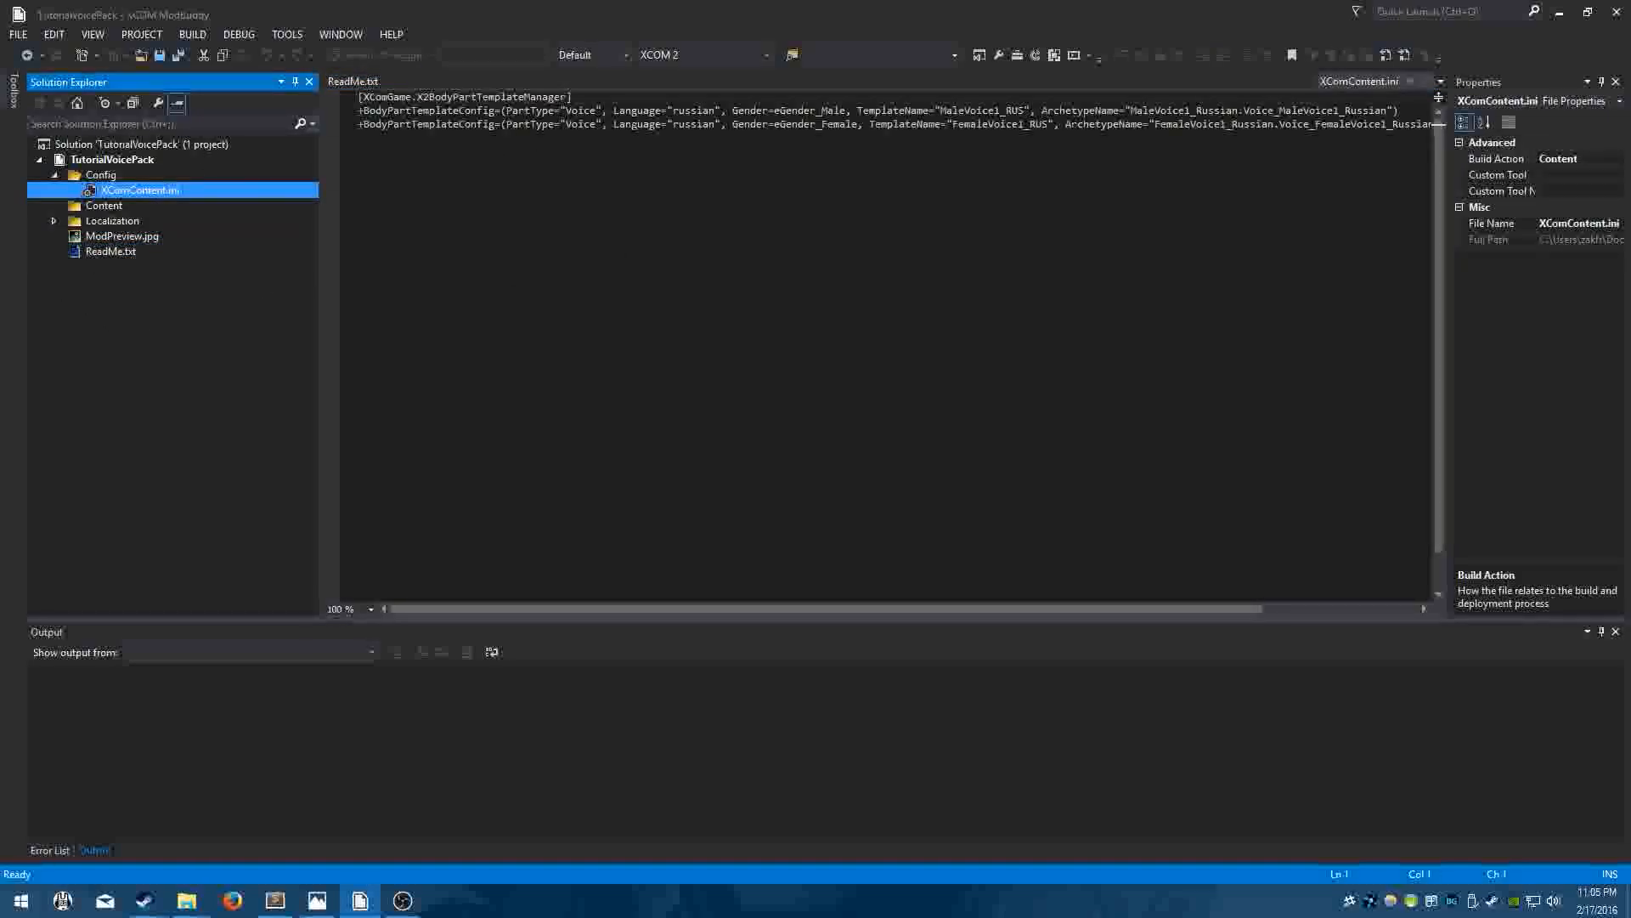
pyautogui.click(295, 32)
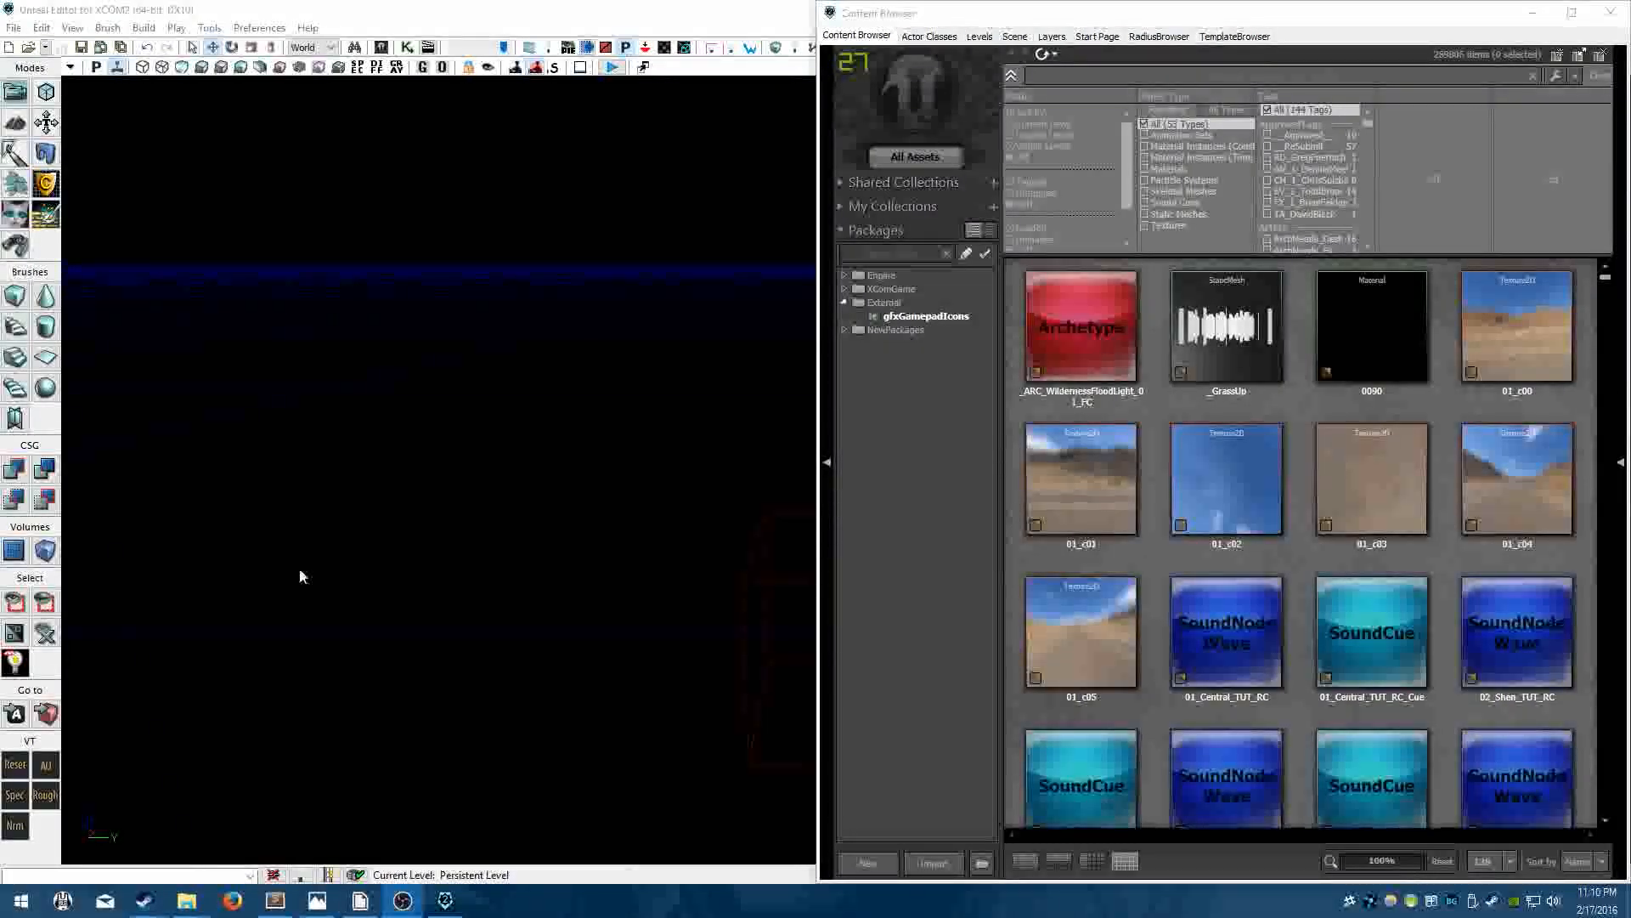
# Start a new asset in the Content Browser and set its package to Male1Voice_Tutorial, leaving the grouping empty.
pyautogui.click(930, 511)
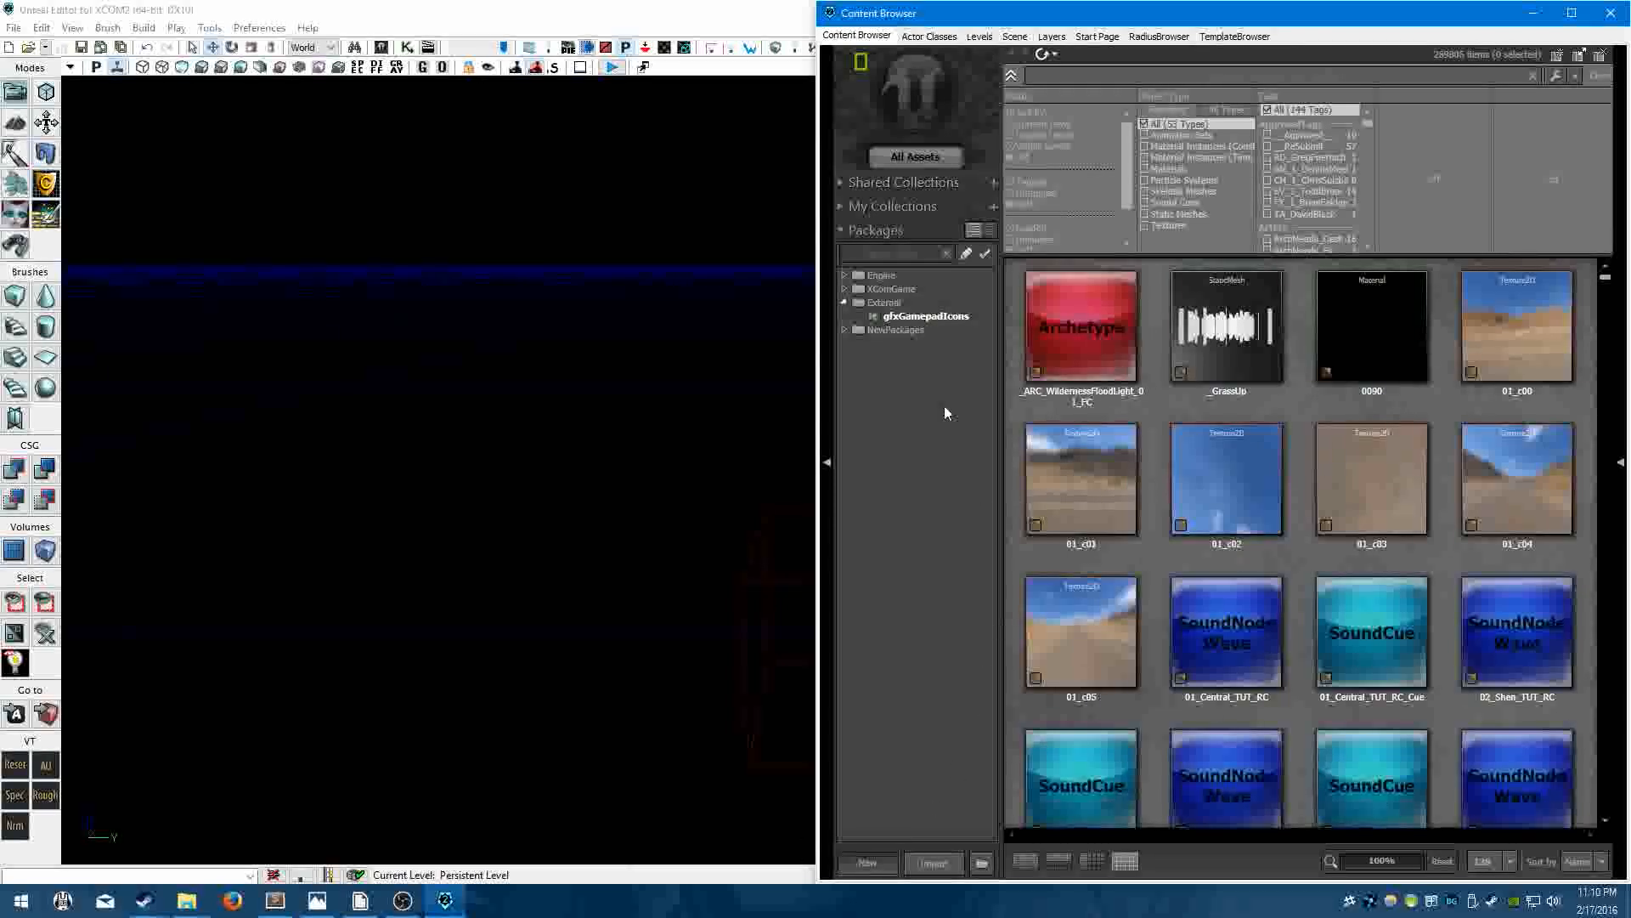
pyautogui.hotkey('alt', 'Tab')
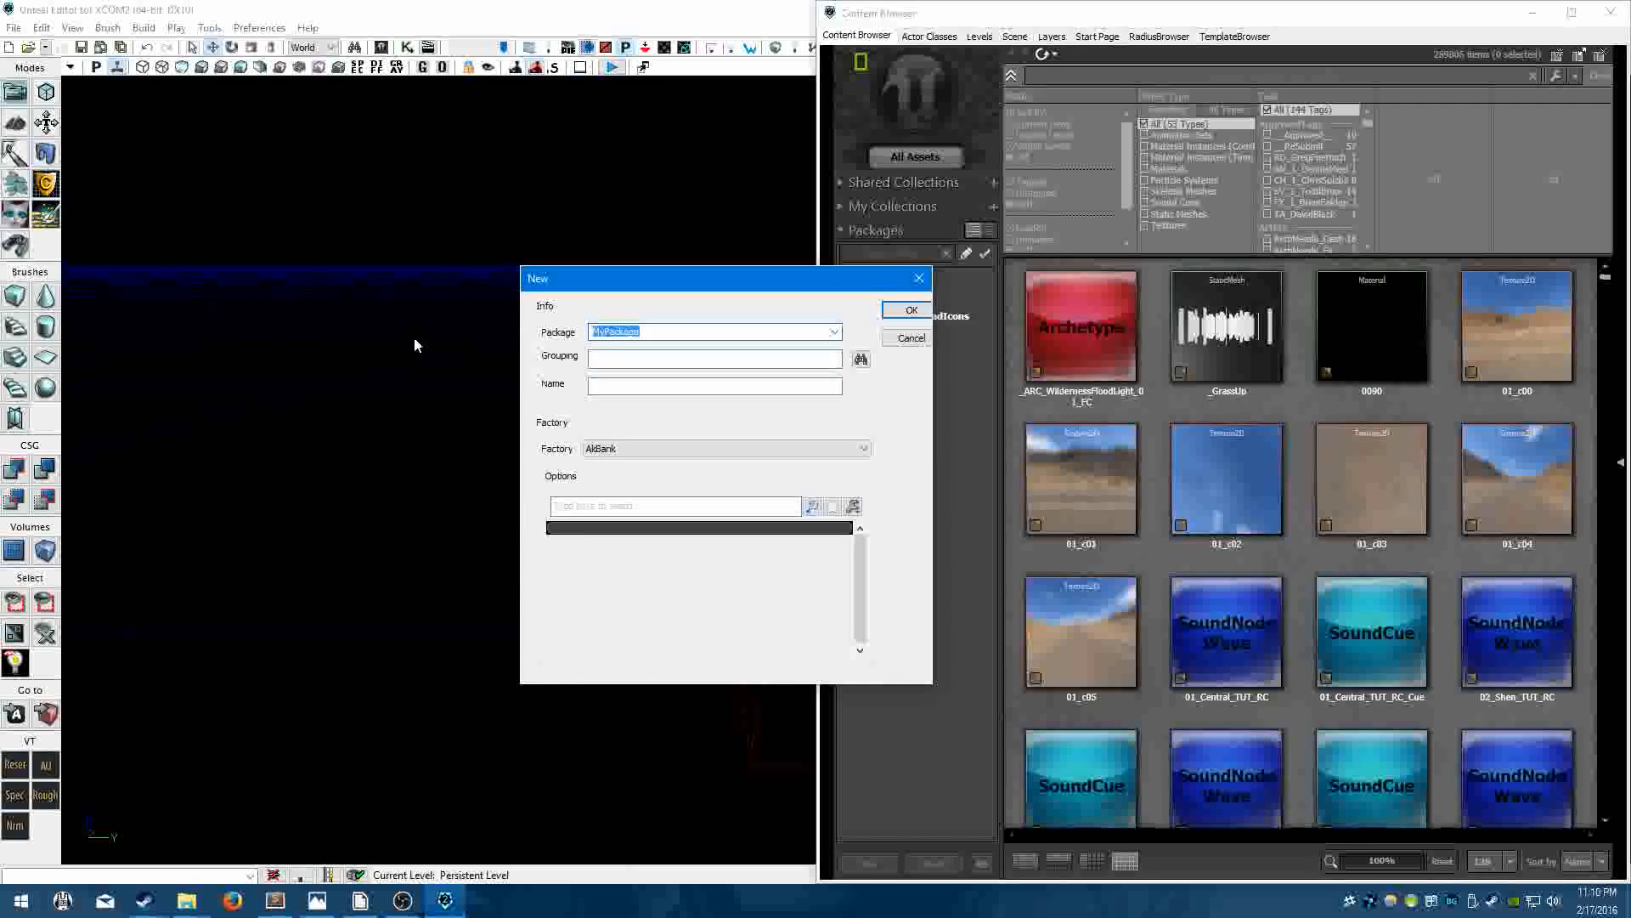
pyautogui.write('Male12')
pyautogui.write('oice')
pyautogui.press('Tab')
pyautogui.press('Tab')
pyautogui.press('Tab')
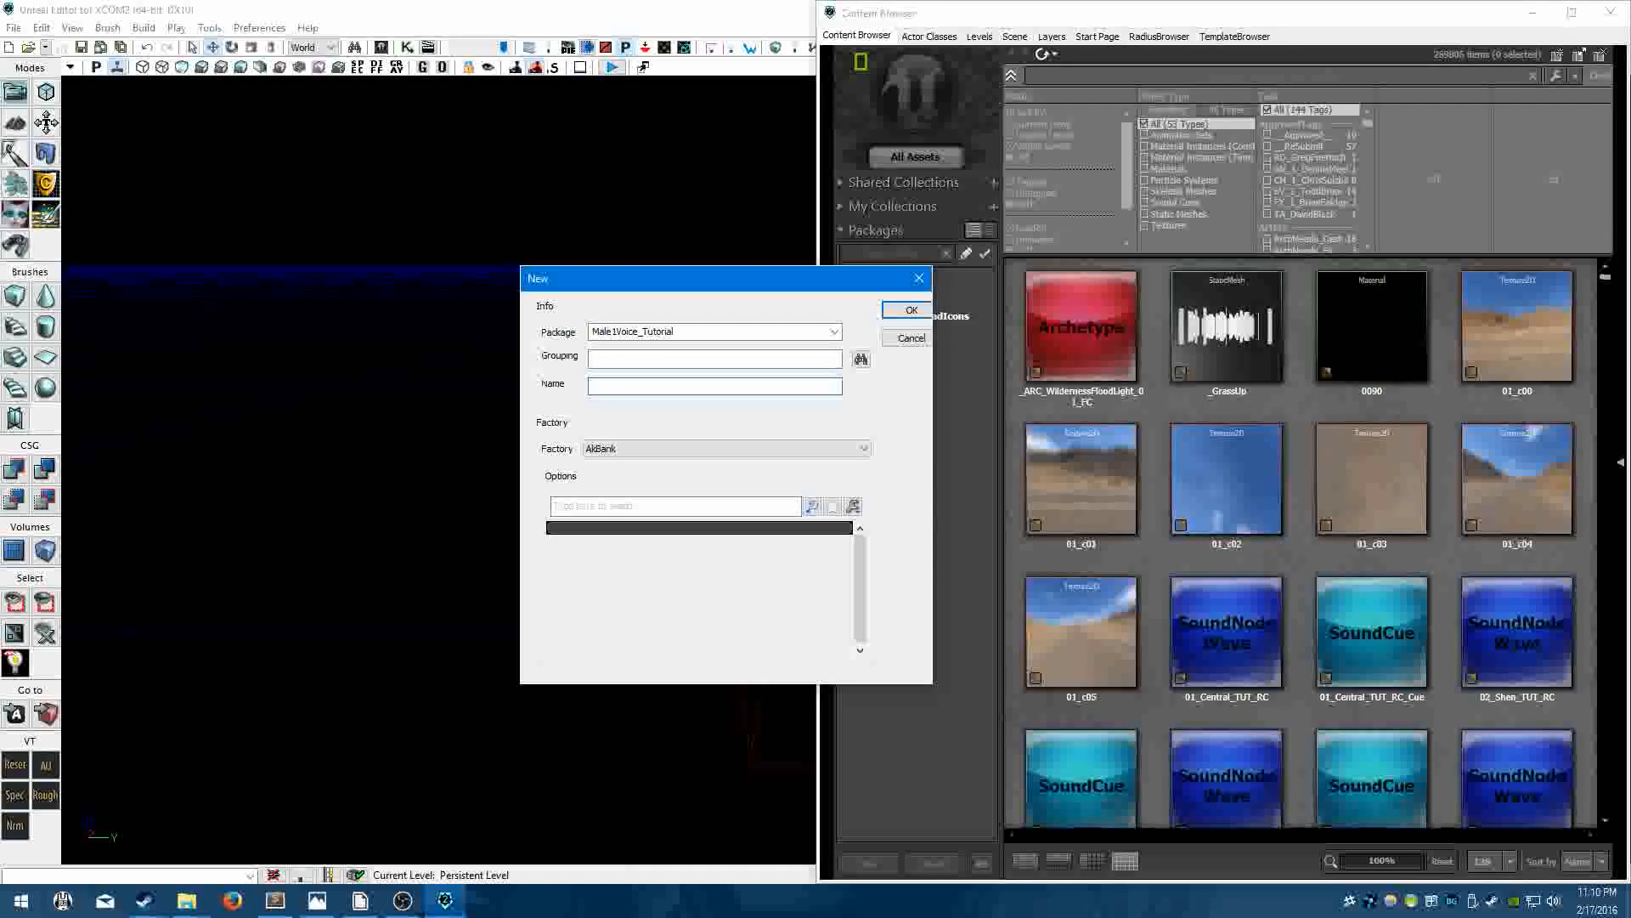
# Choose the SoundCue factory, name the asset Male1Voice_soundcue and create it.
pyautogui.click(673, 448)
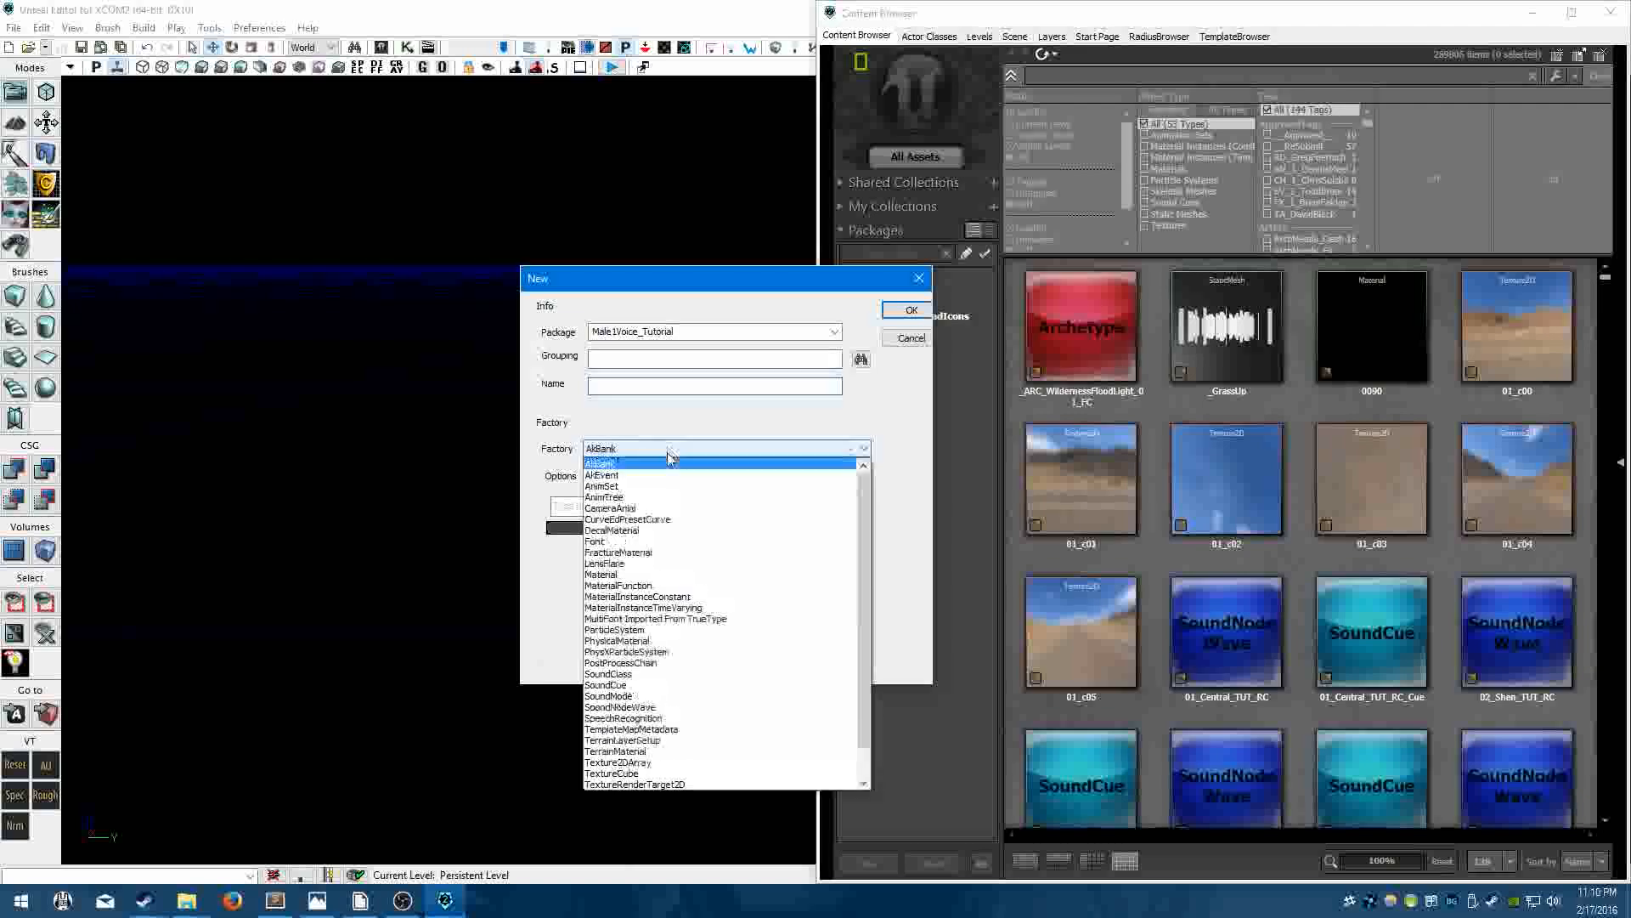
pyautogui.scroll(-1, 789, 578)
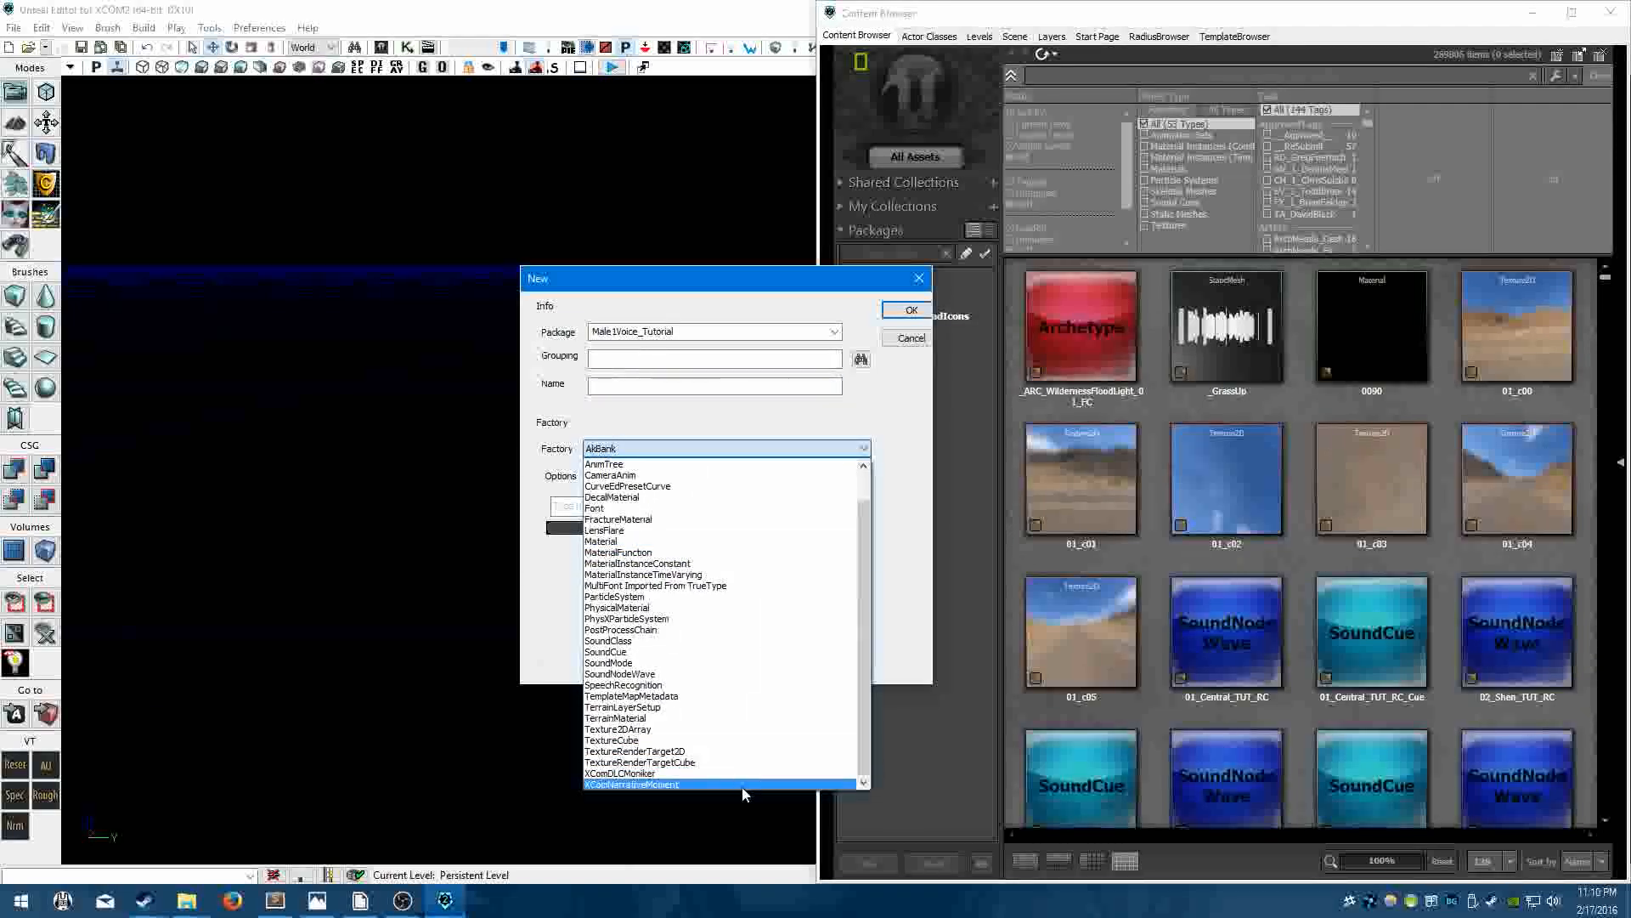
pyautogui.click(743, 652)
pyautogui.click(624, 449)
pyautogui.click(625, 457)
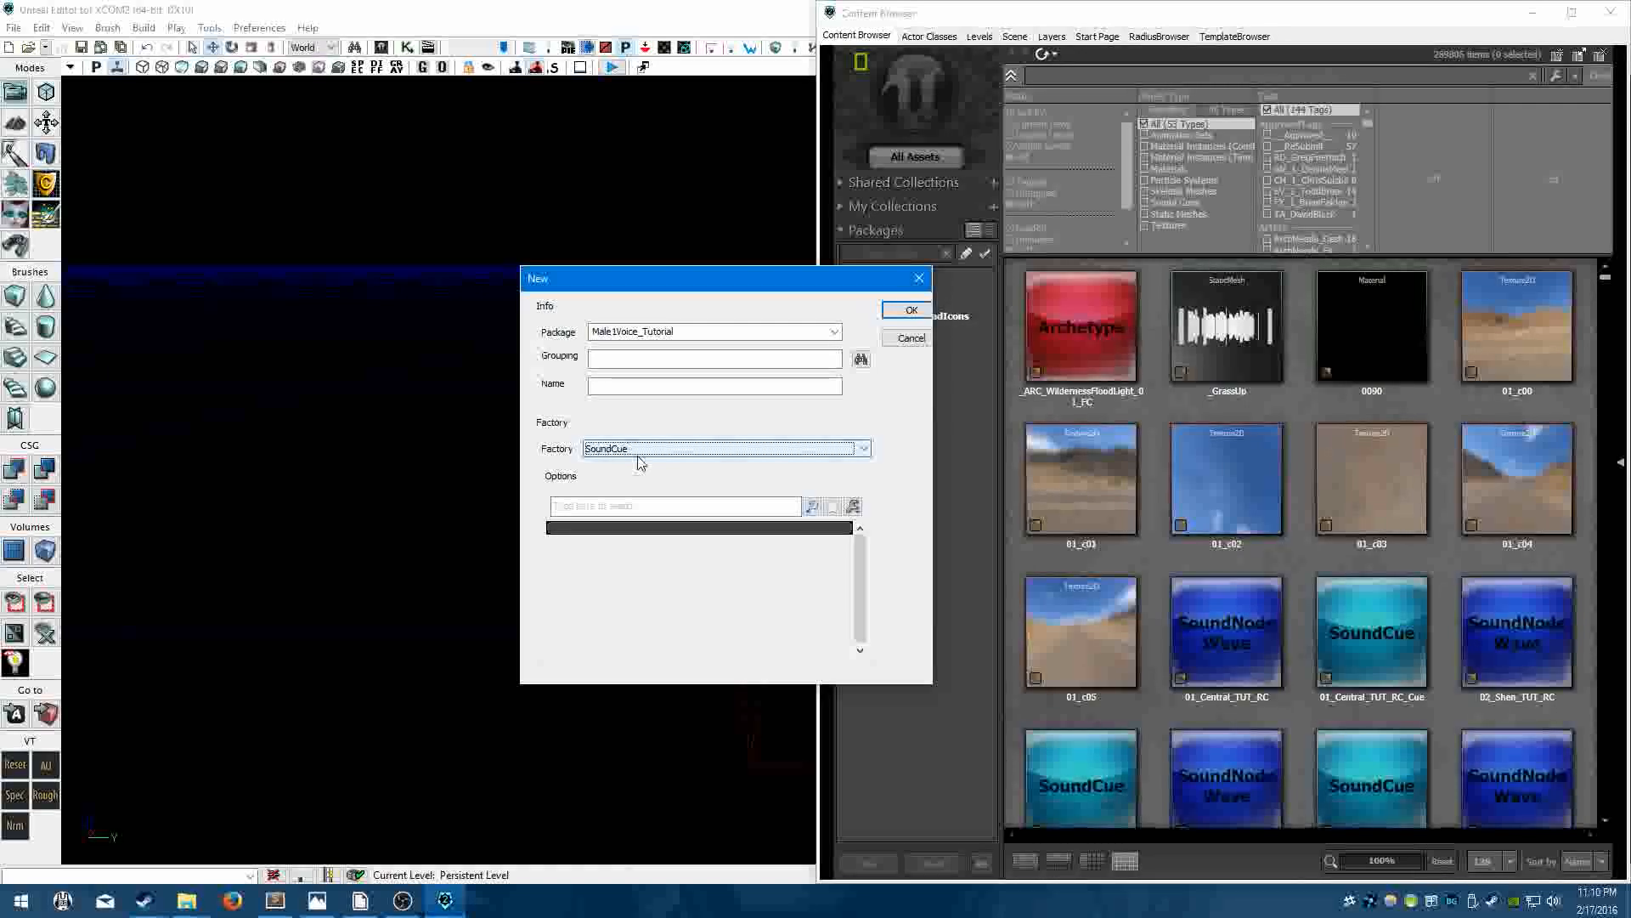
pyautogui.click(630, 387)
pyautogui.write('Male1Voice_soundcue')
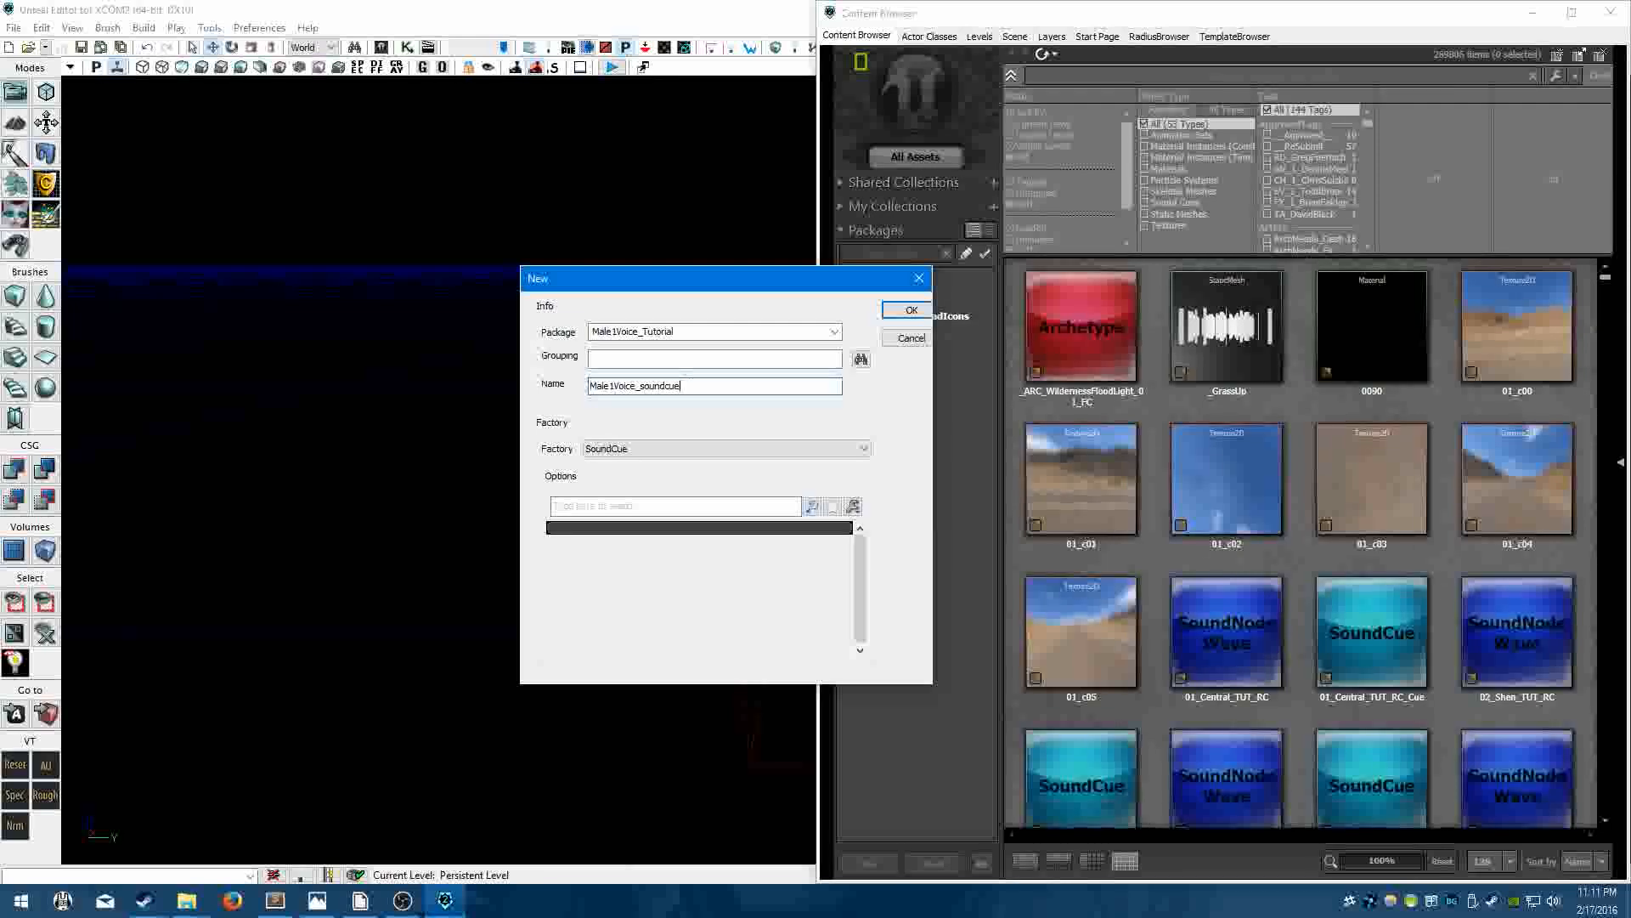
pyautogui.press('Return')
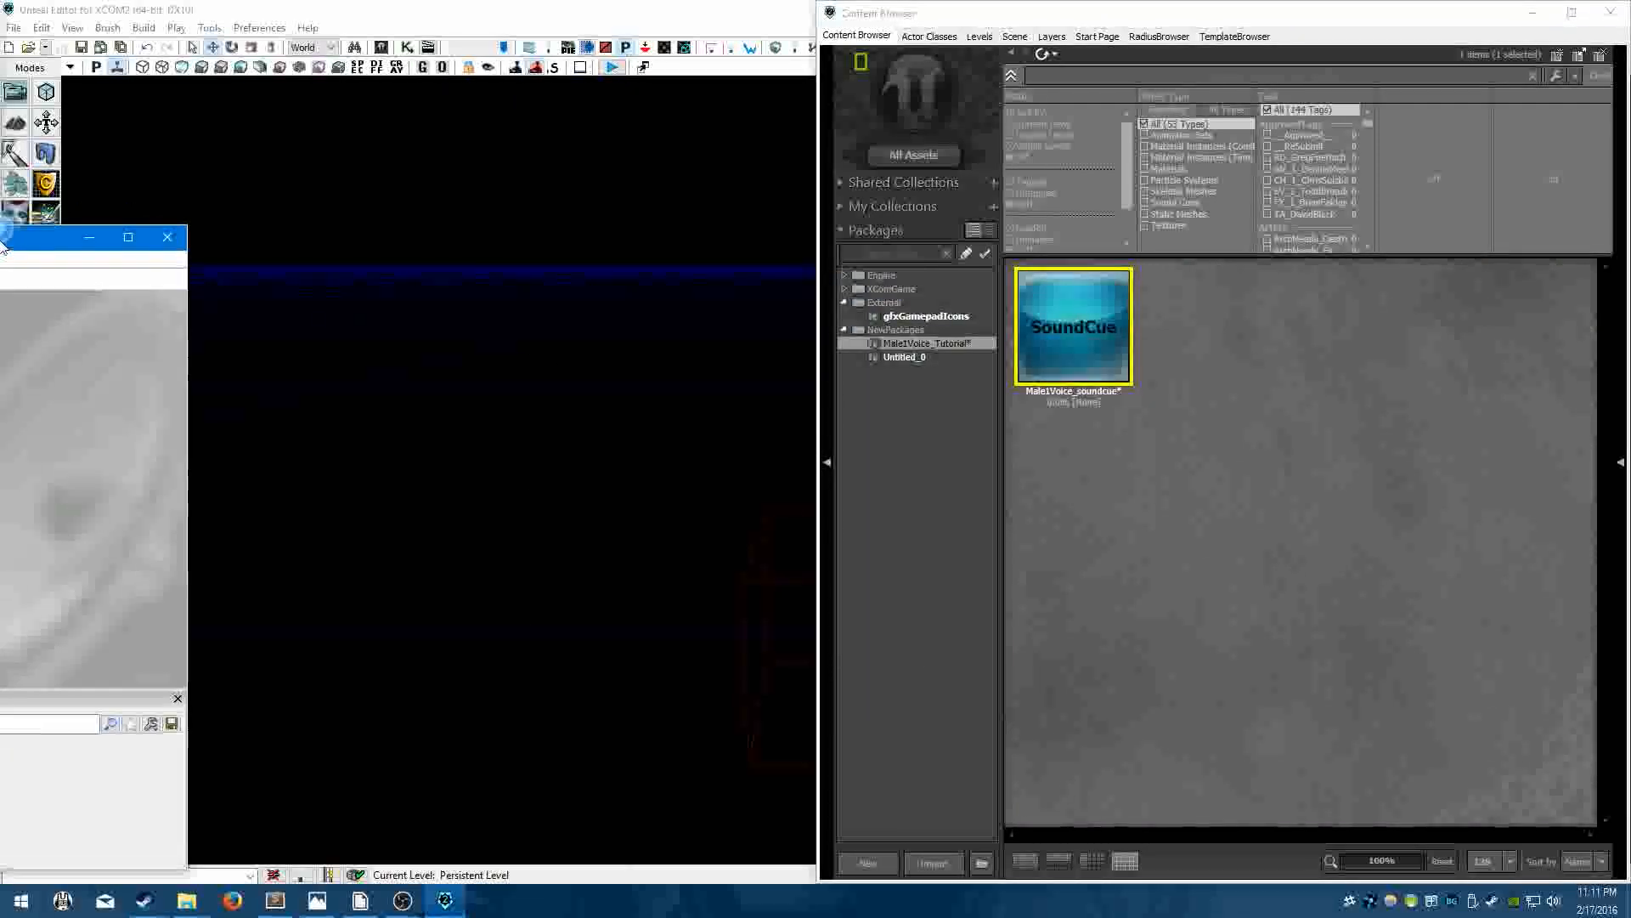
# Show the contents of NewPackages and open Male1Voice_soundcue in the SoundCue Editor.
pyautogui.click(885, 423)
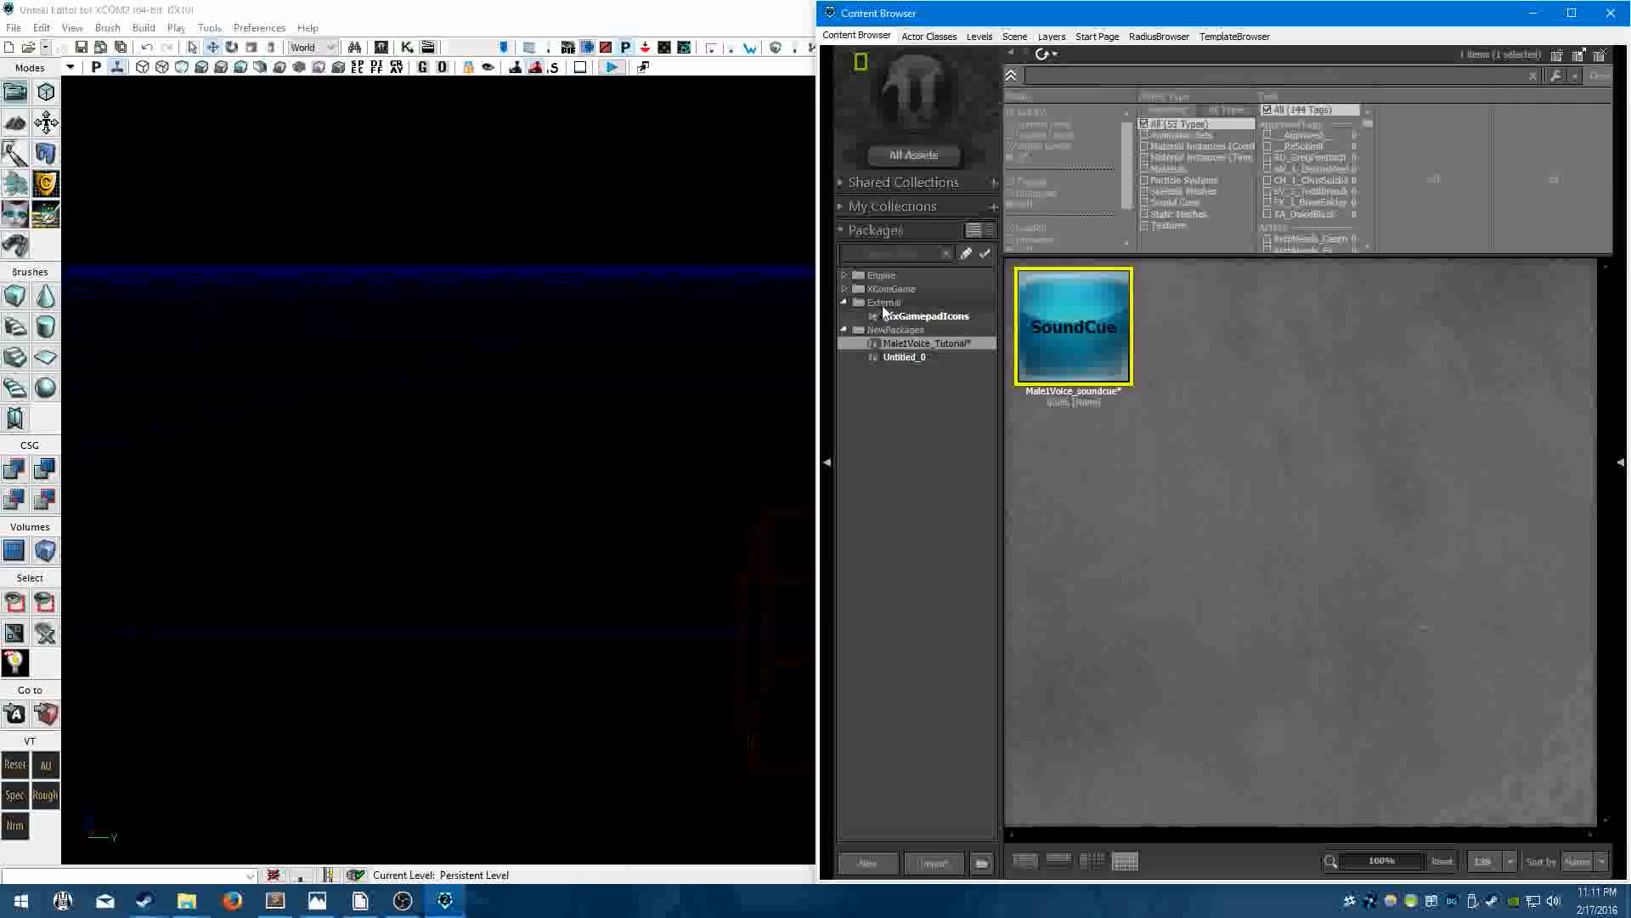
pyautogui.click(894, 330)
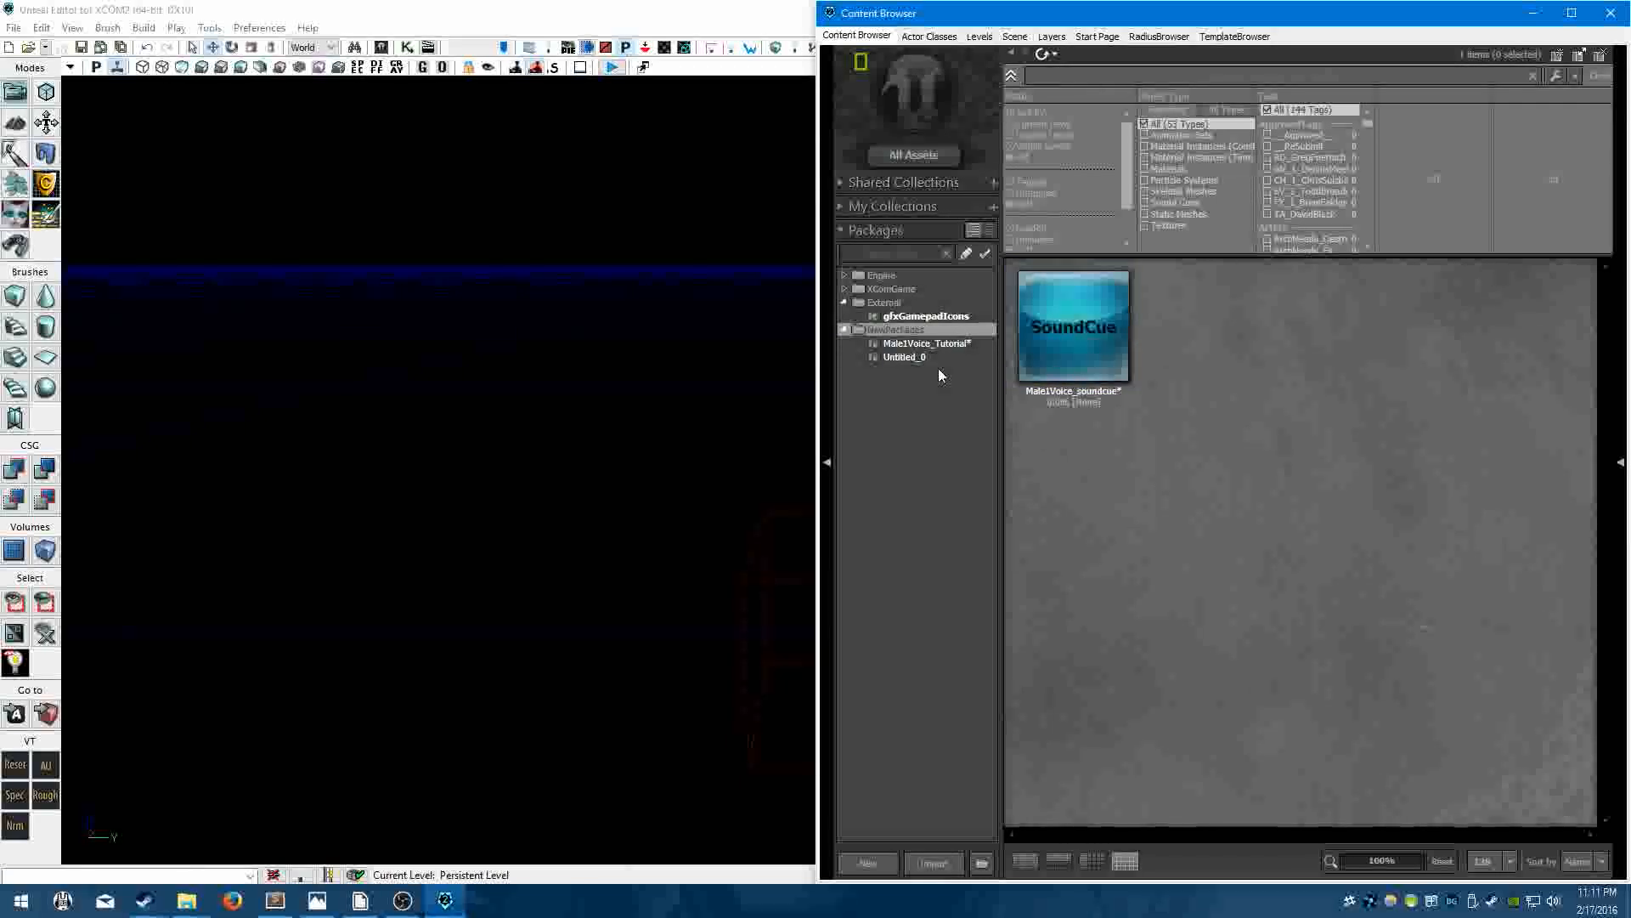
pyautogui.click(1065, 303)
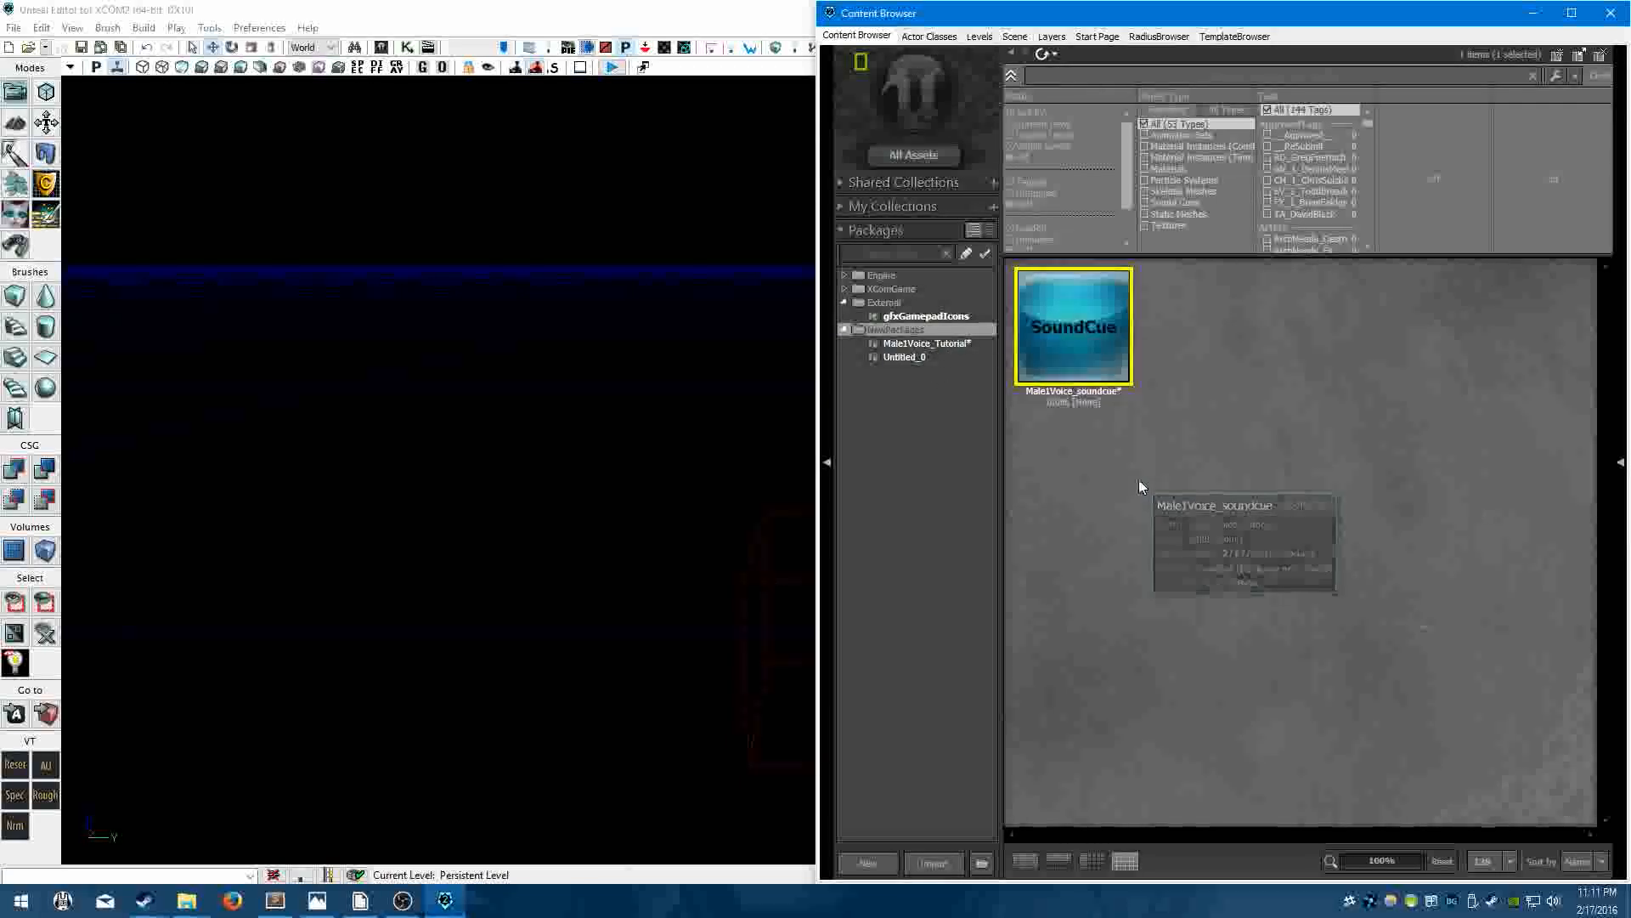
pyautogui.doubleClick(1091, 334)
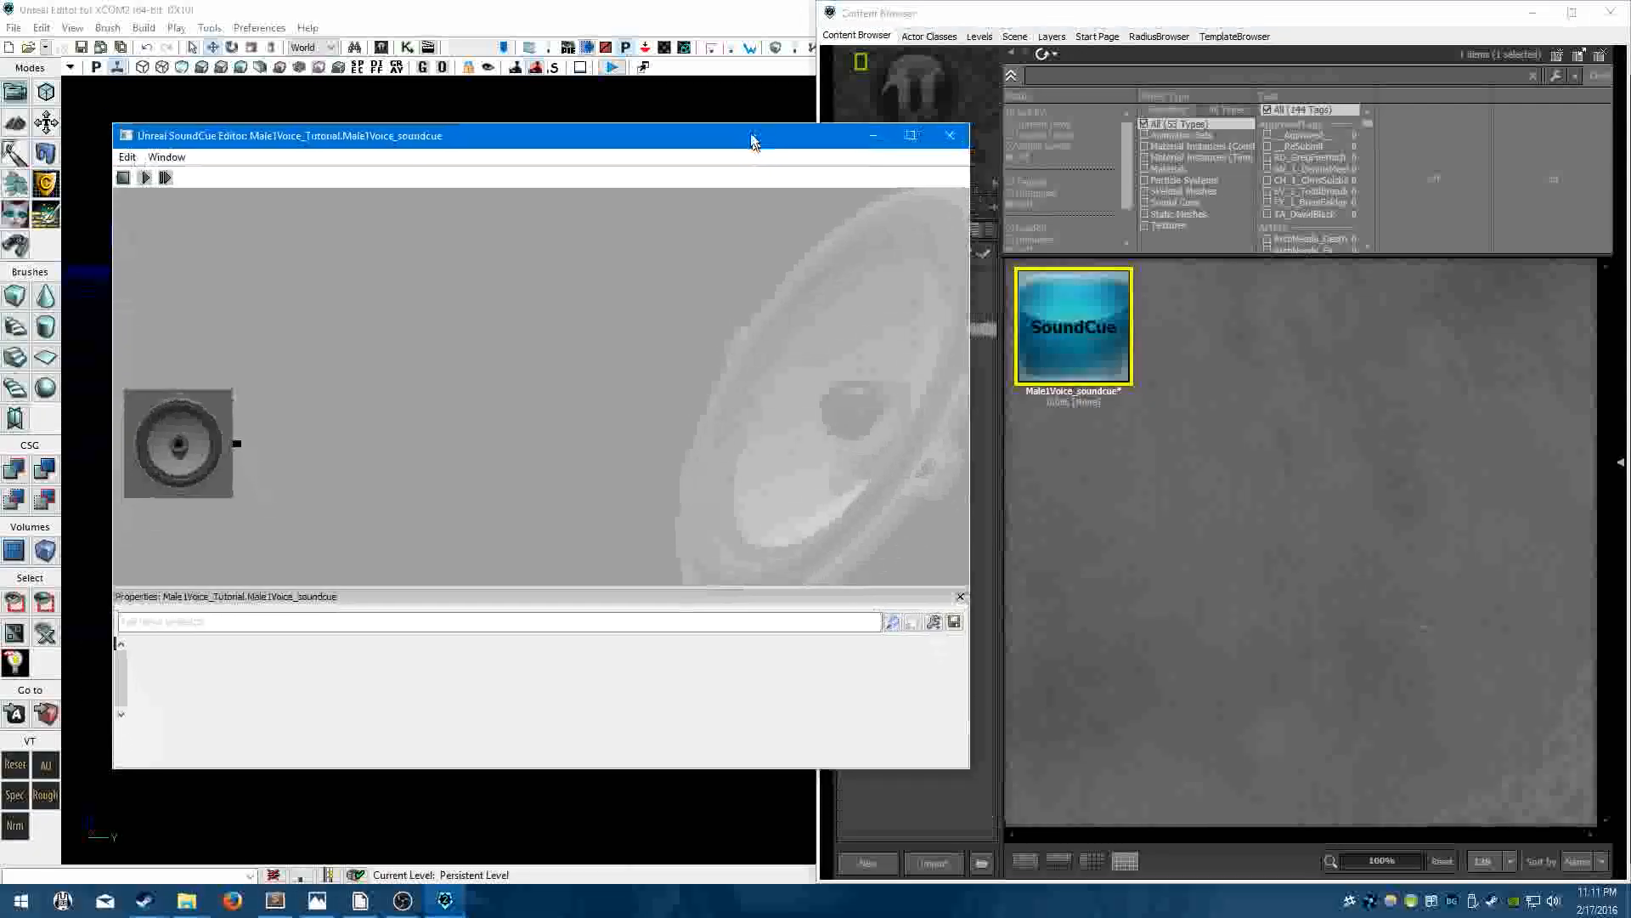
pyautogui.moveTo(752, 140); pyautogui.dragTo(734, 98)
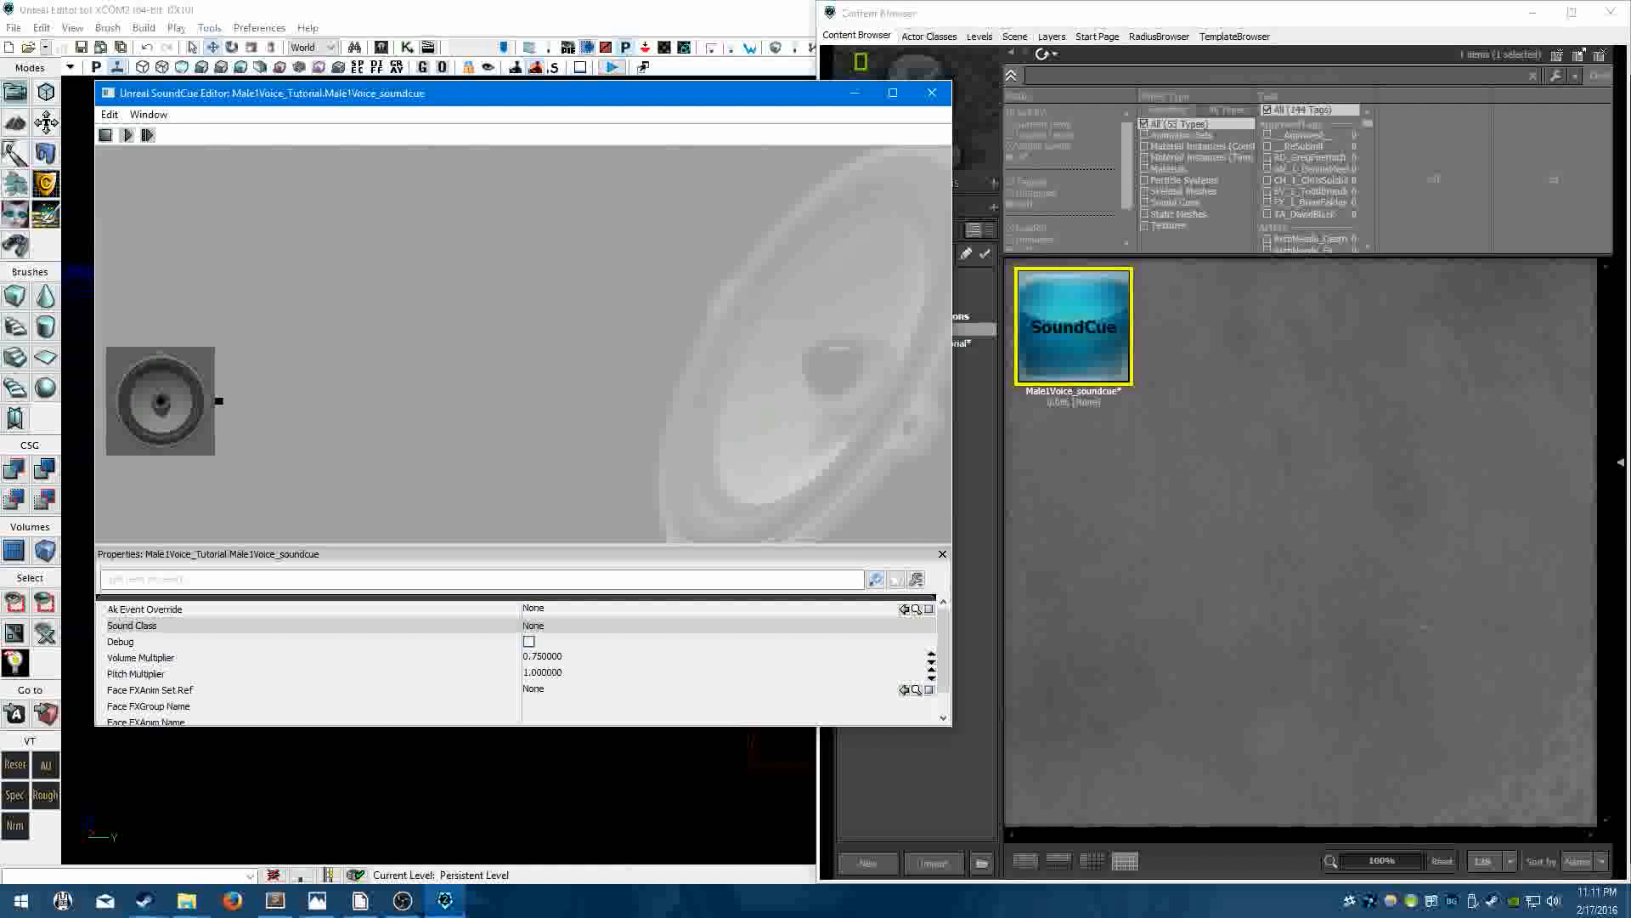
# Open Male1Voice_soundcue once more through its Edit Using Sound Cue Editor option, then close both SoundCue Editor windows.
pyautogui.click(1075, 312)
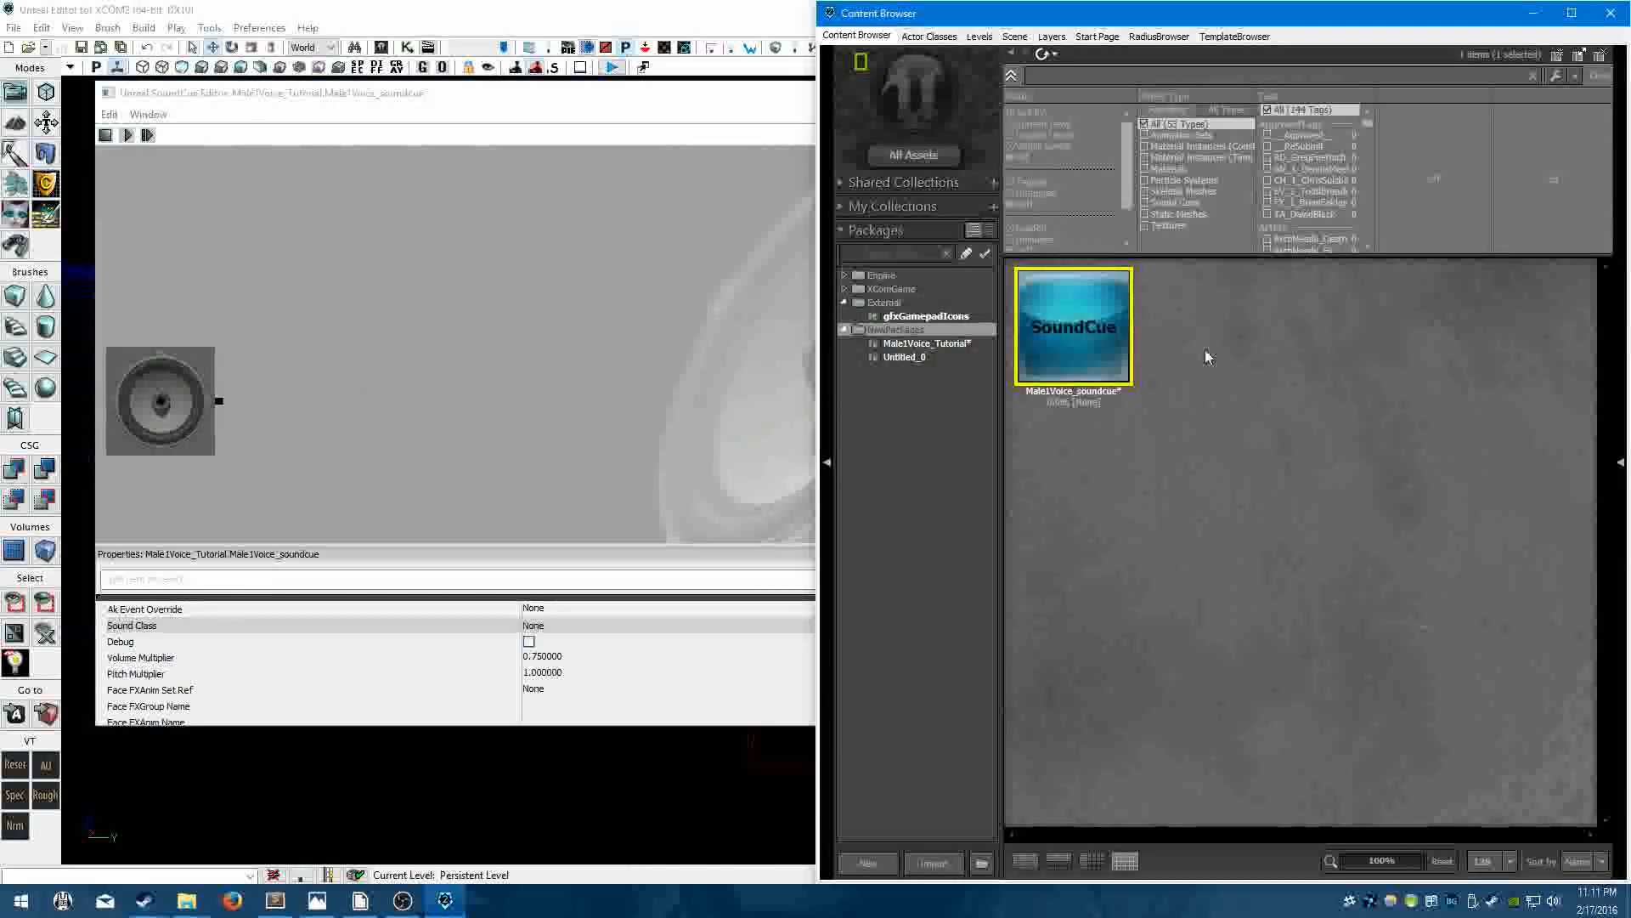
pyautogui.rightClick(1094, 338)
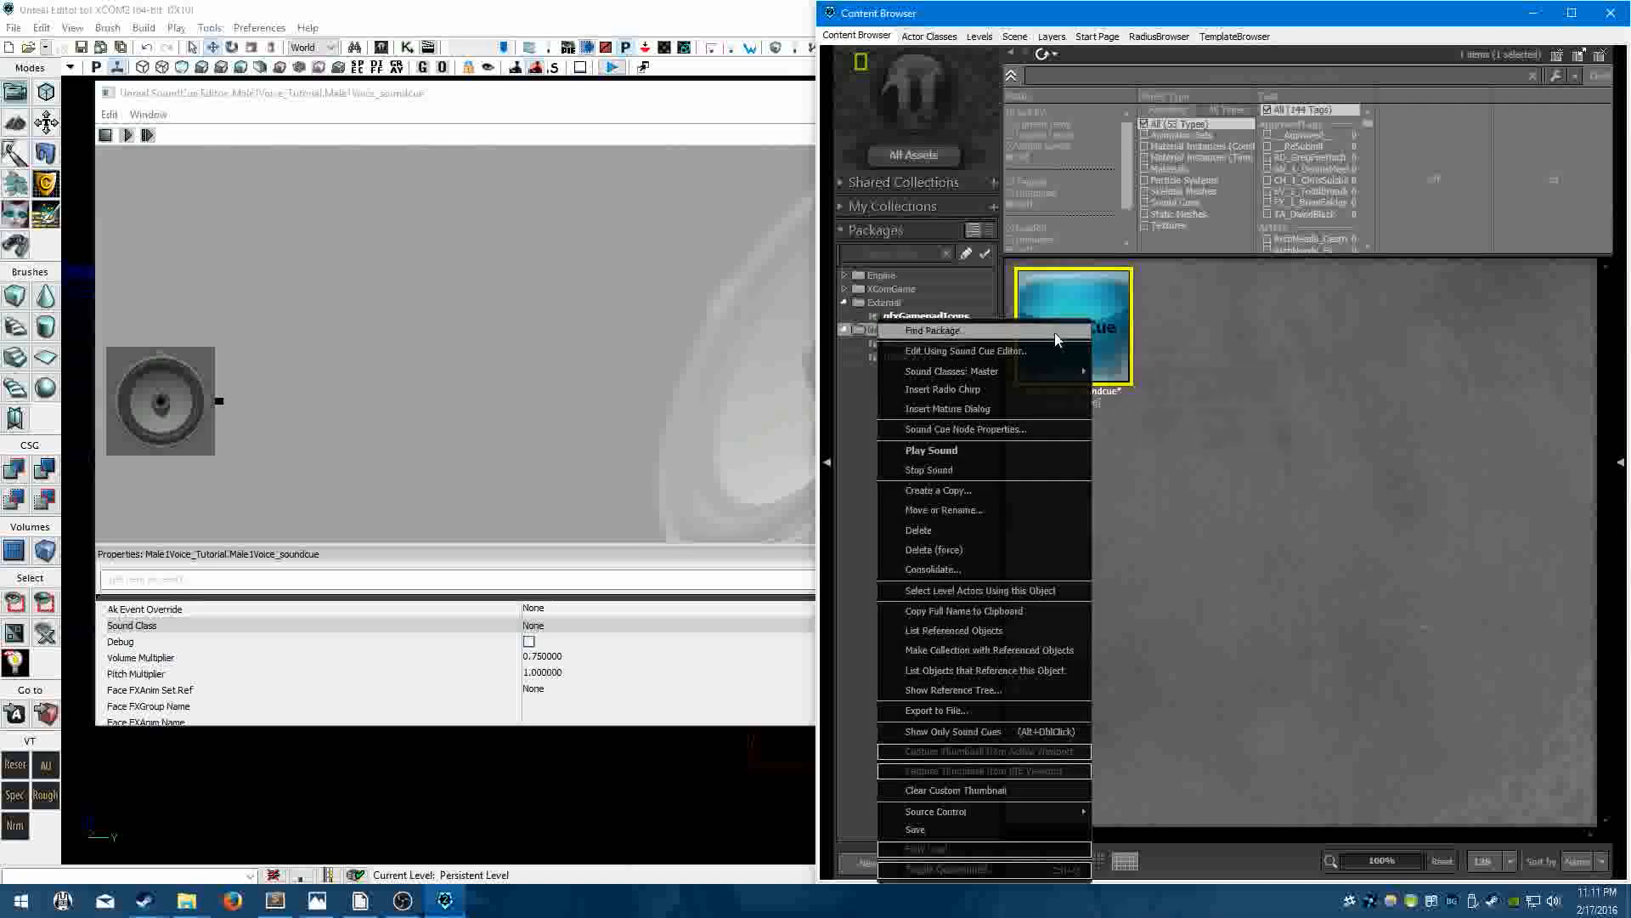
pyautogui.click(992, 360)
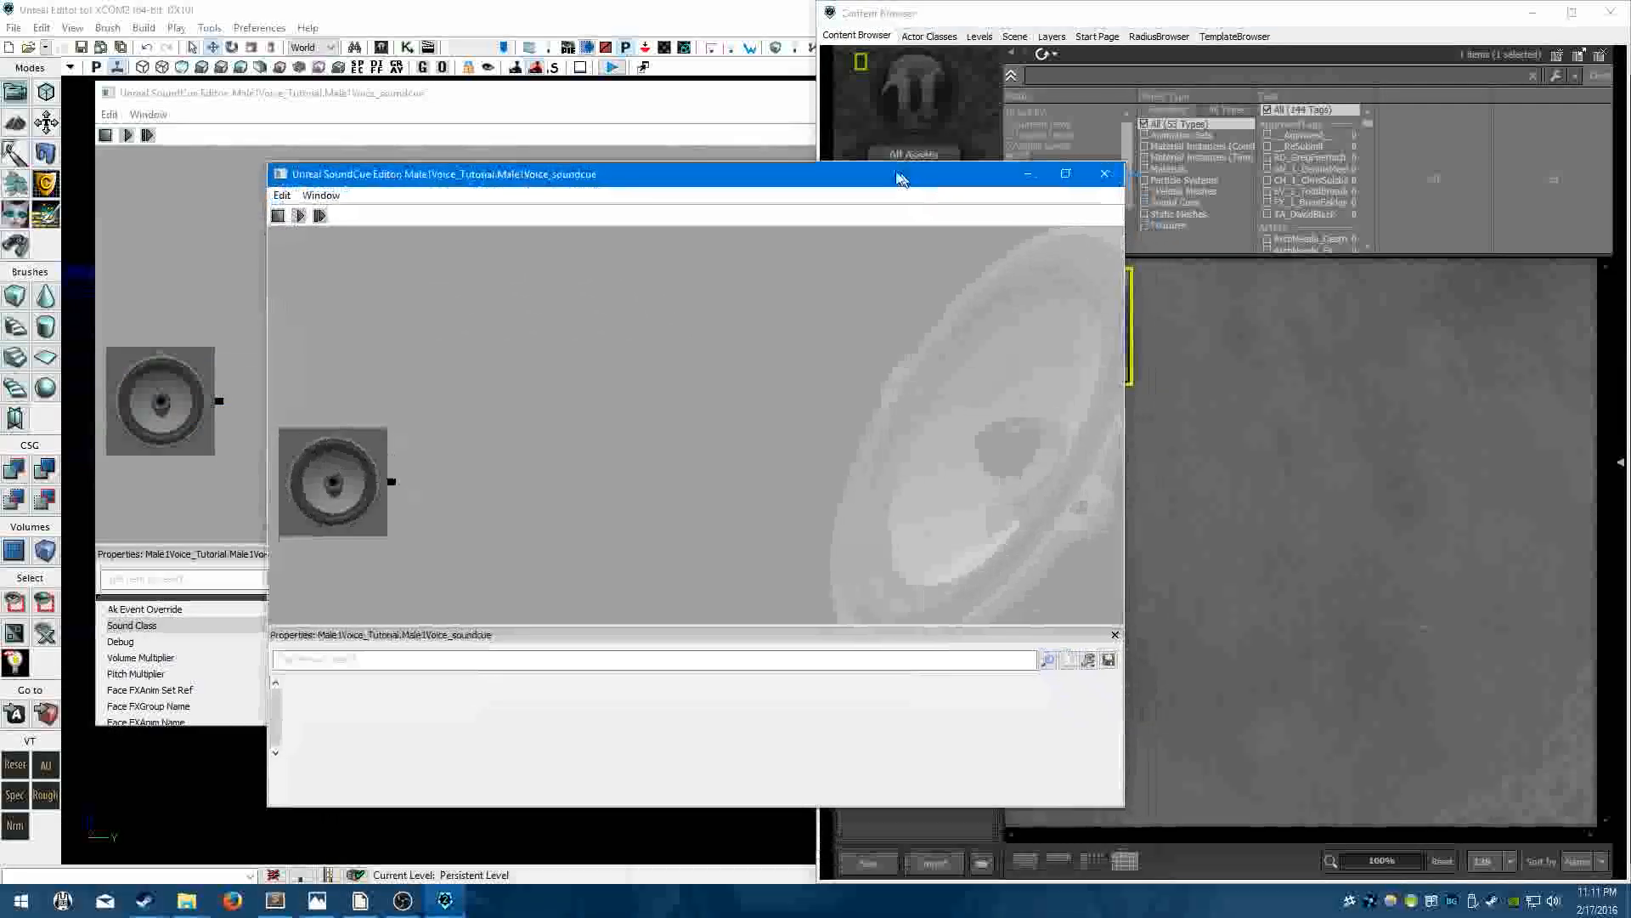
pyautogui.moveTo(901, 178); pyautogui.dragTo(837, 163)
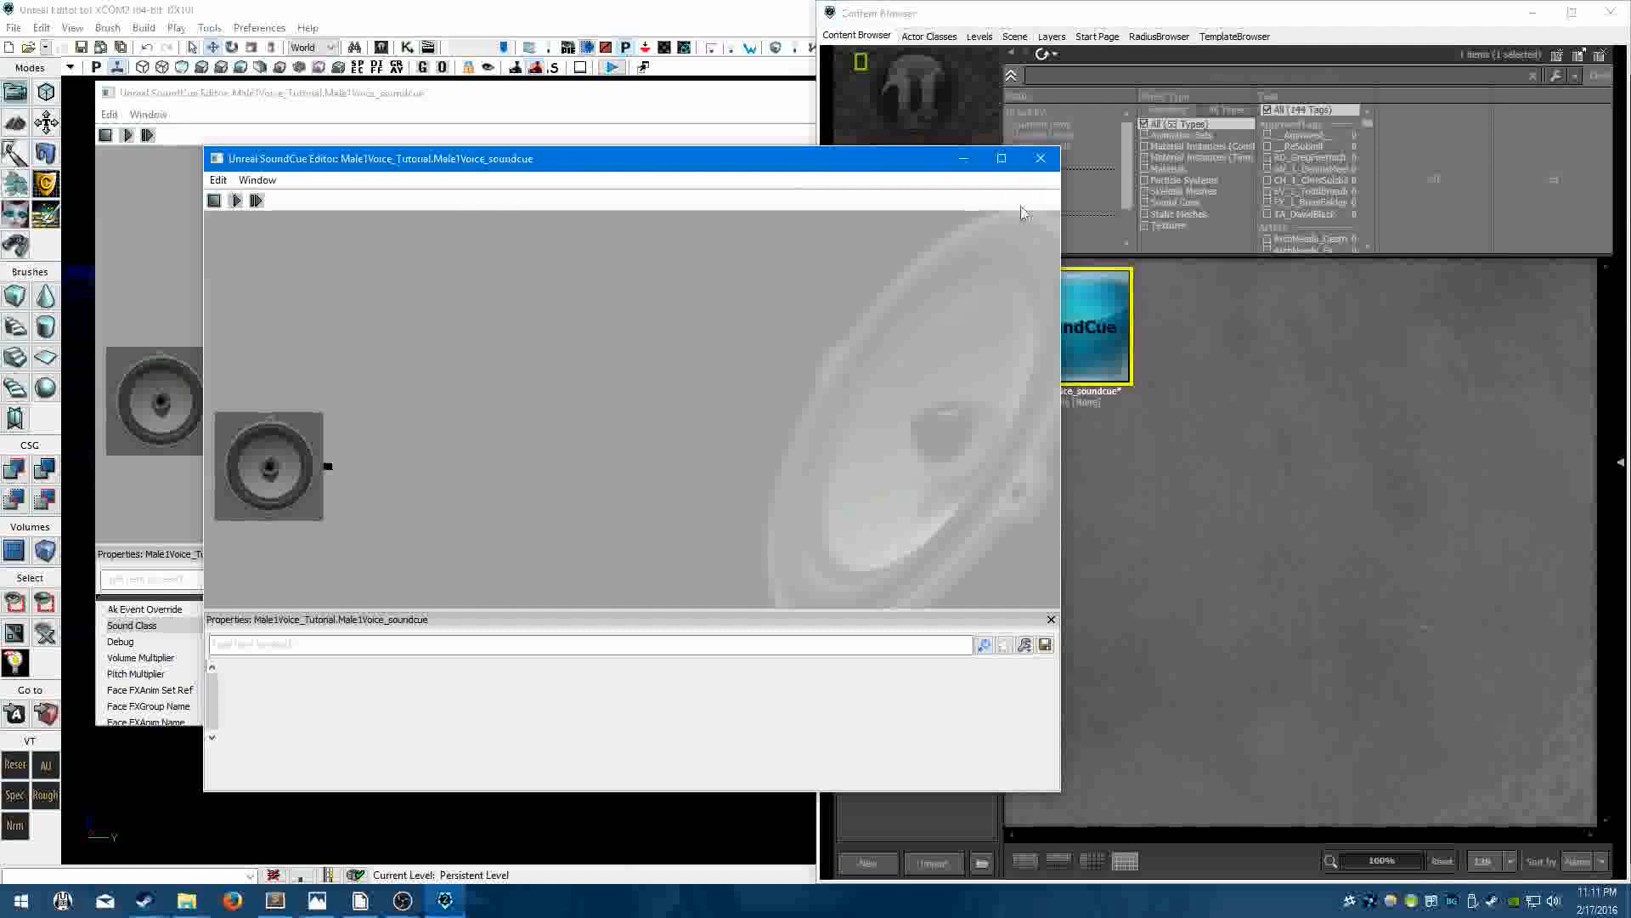
pyautogui.click(1040, 160)
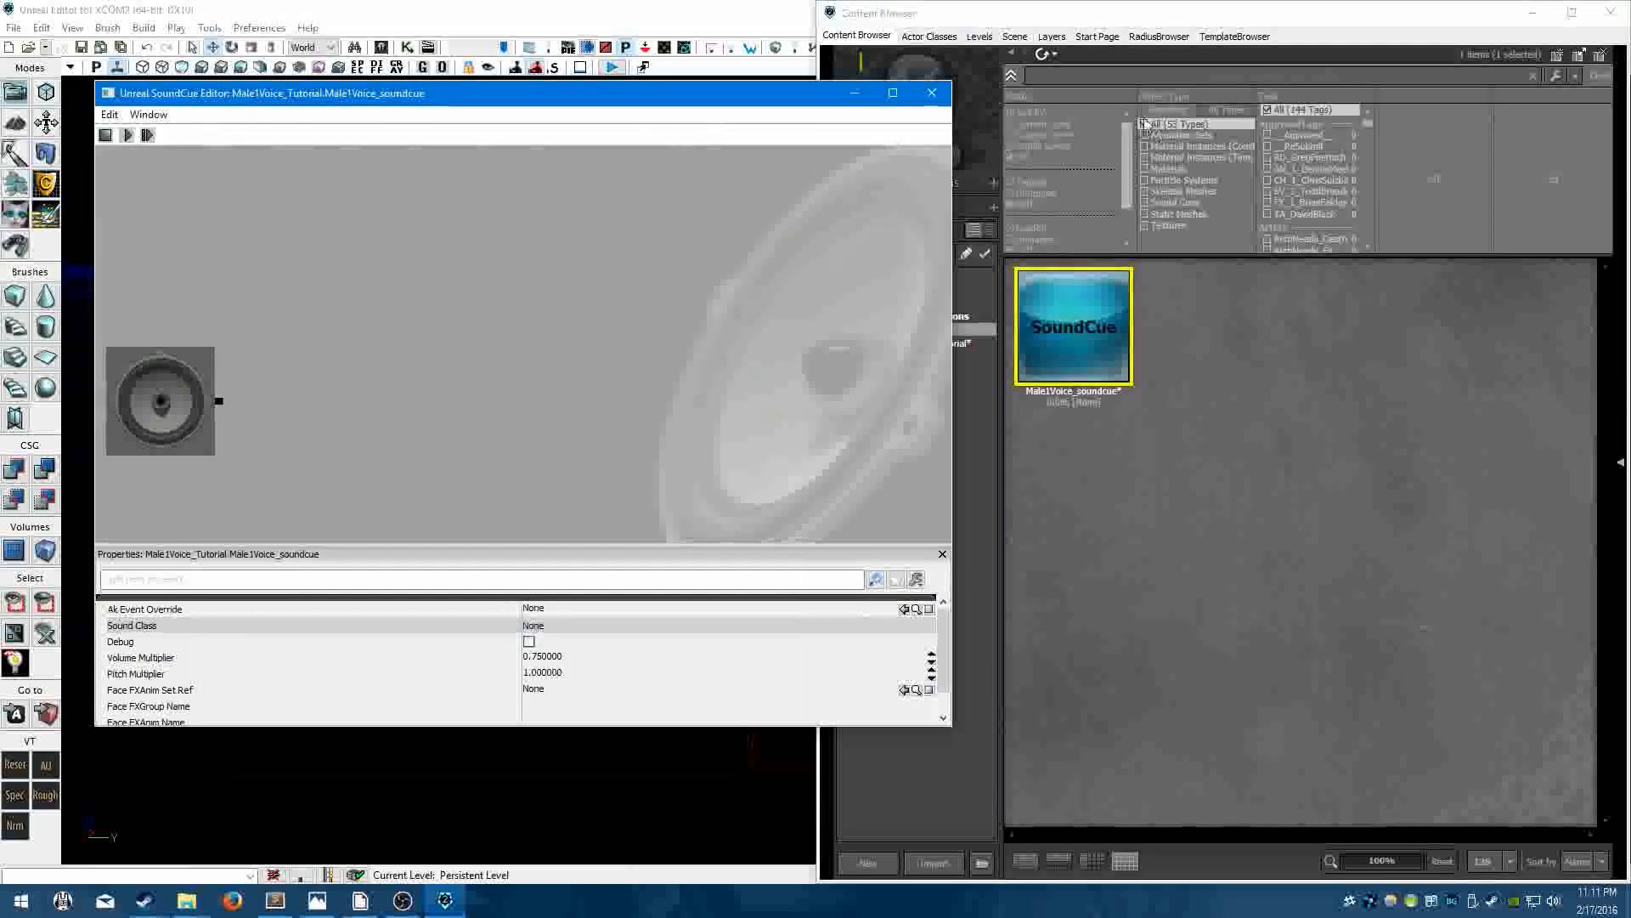
pyautogui.click(933, 93)
pyautogui.click(1133, 461)
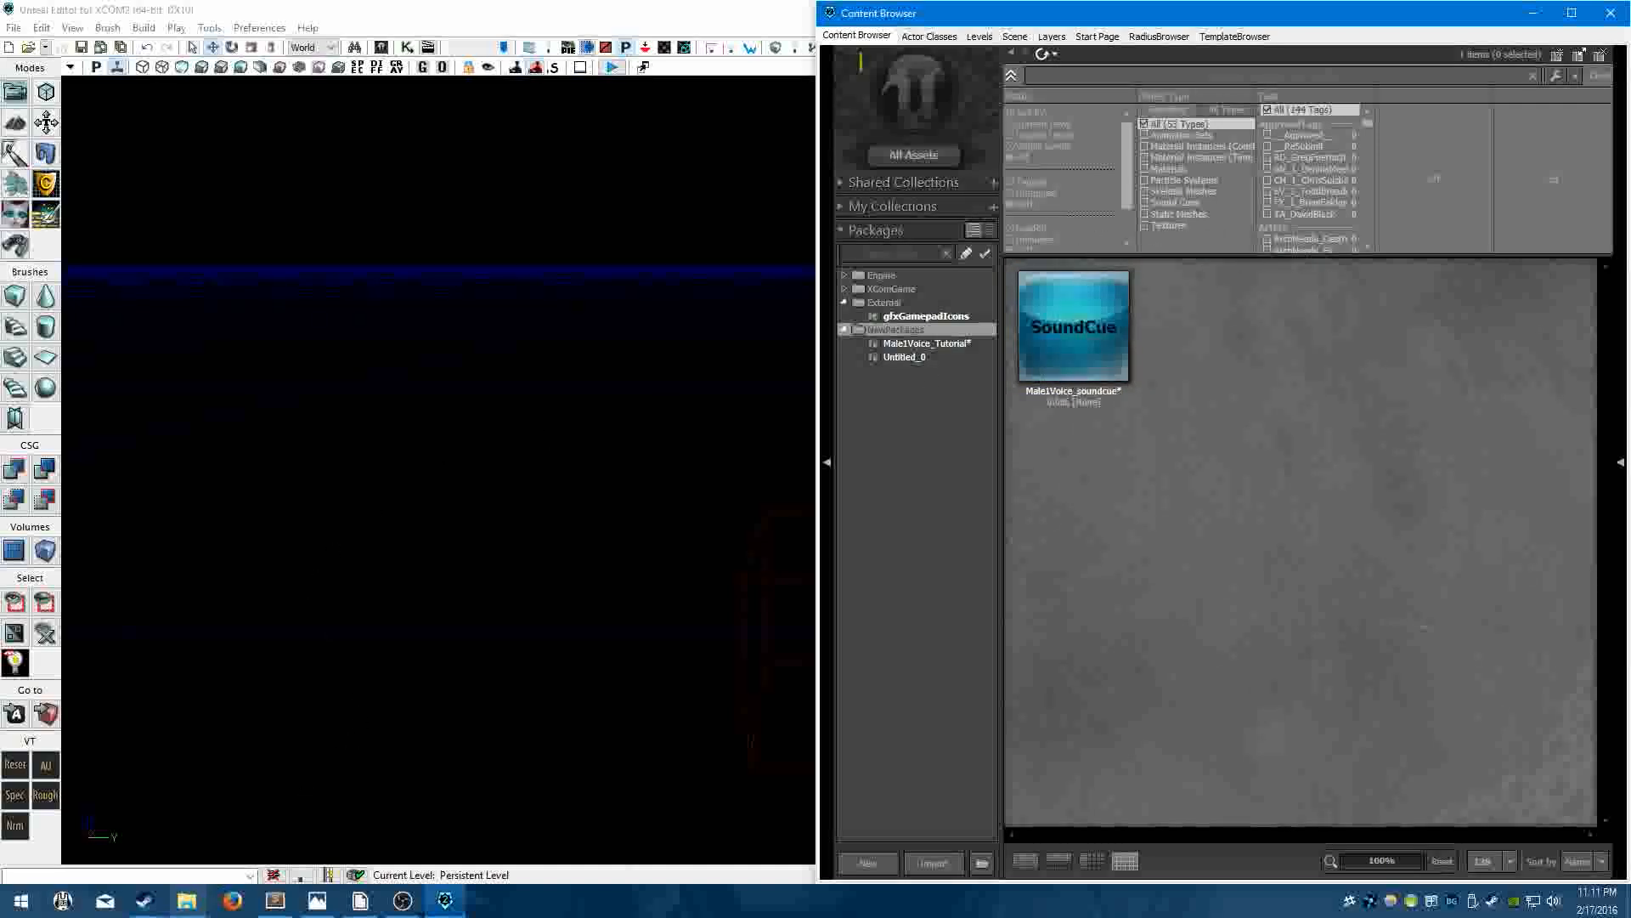
# Switch to File Explorer and go back to the cleaned folder inside Extracted Audio.
pyautogui.click(187, 900)
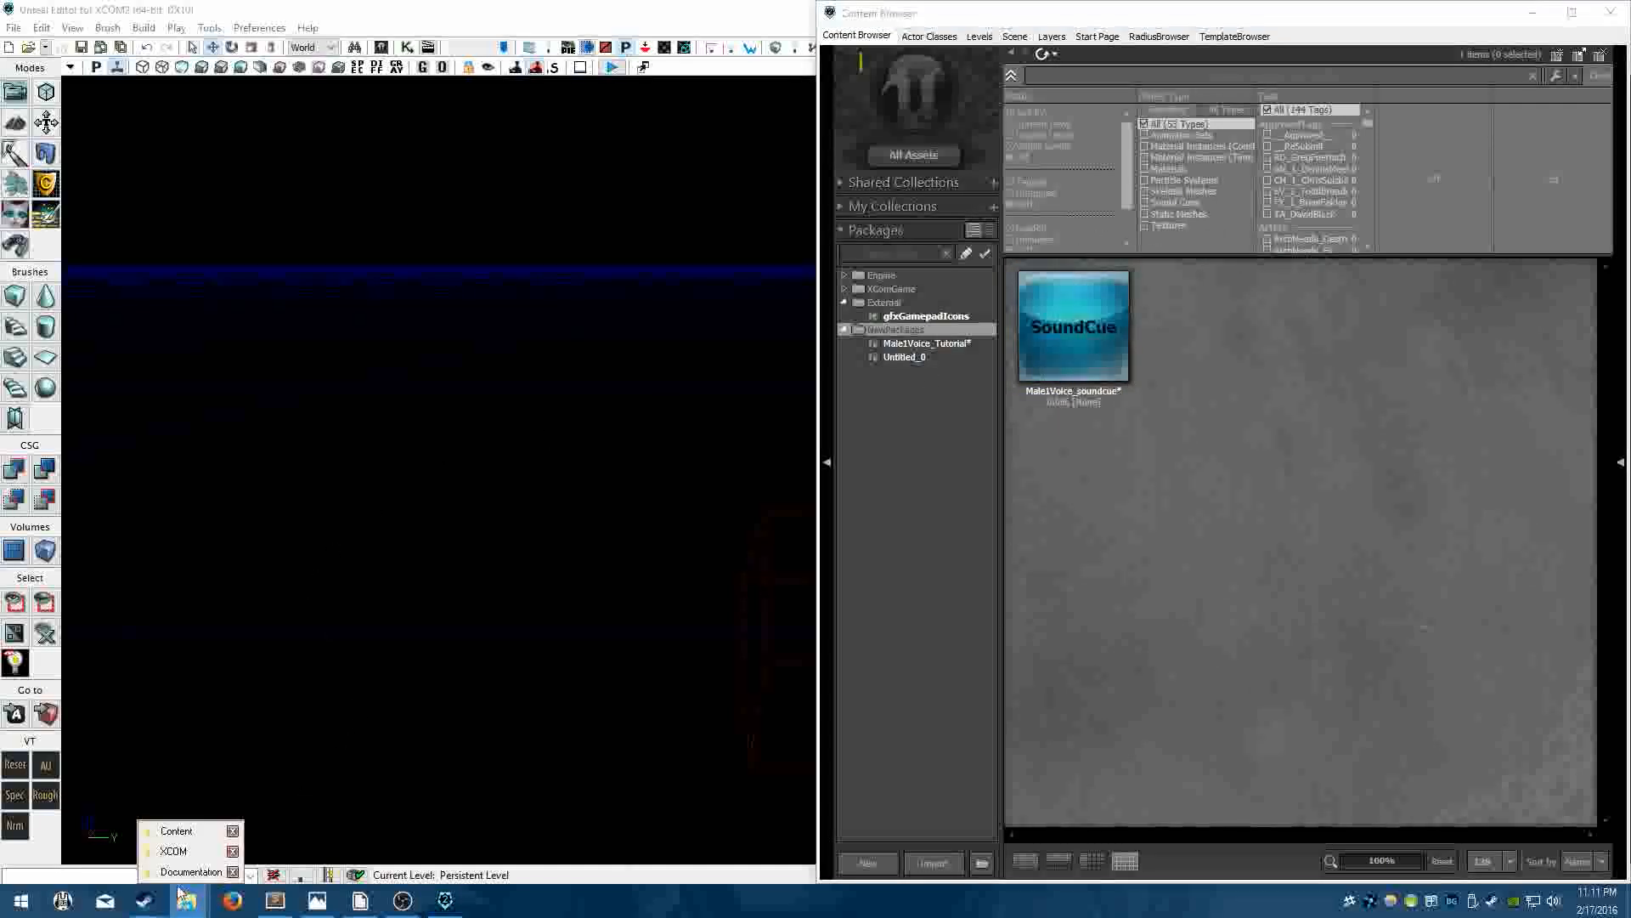
pyautogui.click(177, 830)
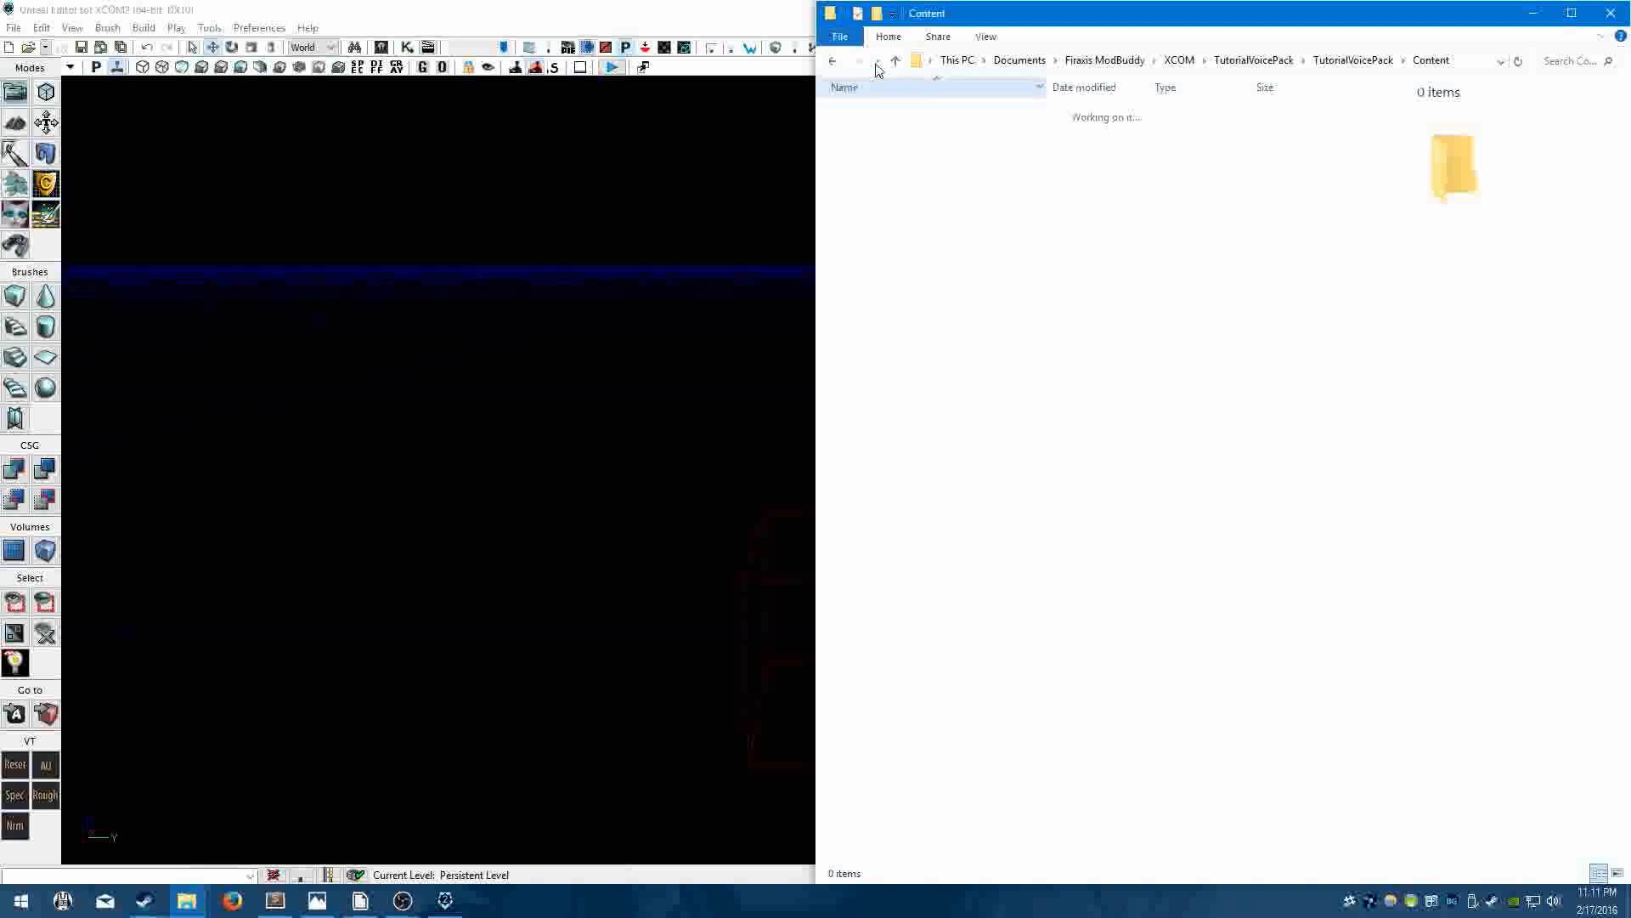
pyautogui.click(833, 61)
pyautogui.click(835, 62)
pyautogui.click(835, 63)
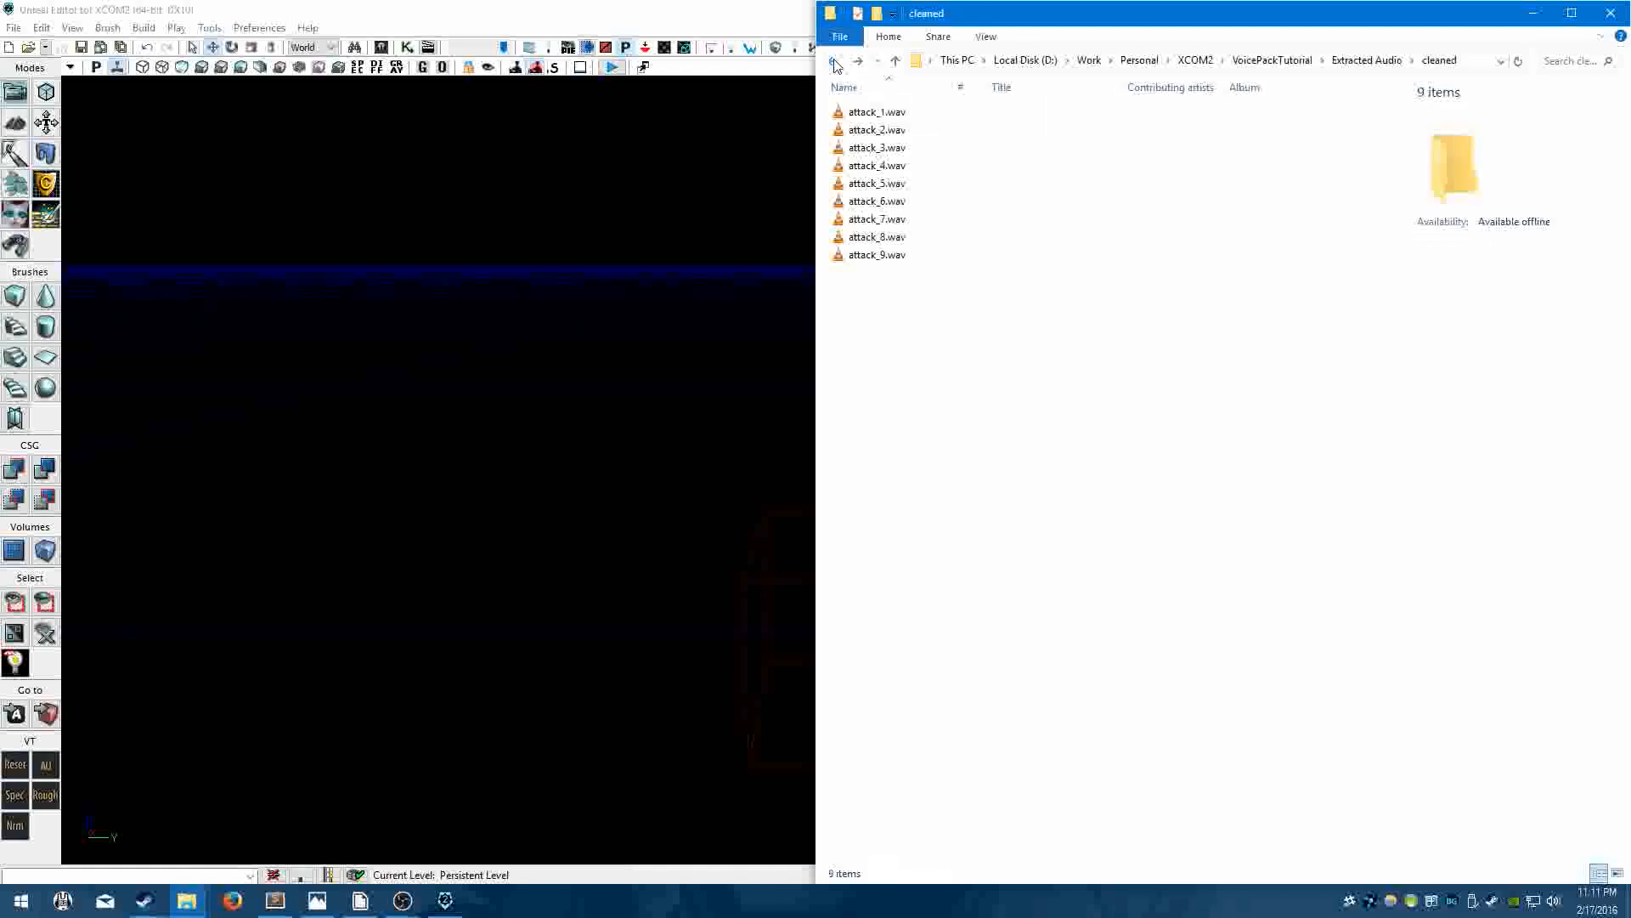
# Import all nine cleaned clips, attack_1.wav to attack_9.wav, into the Male1Voice_Tutorial package under their own names.
pyautogui.moveTo(868, 297); pyautogui.dragTo(935, 103)
pyautogui.moveTo(1152, 18); pyautogui.dragTo(462, 146)
pyautogui.moveTo(200, 255); pyautogui.dragTo(1169, 563)
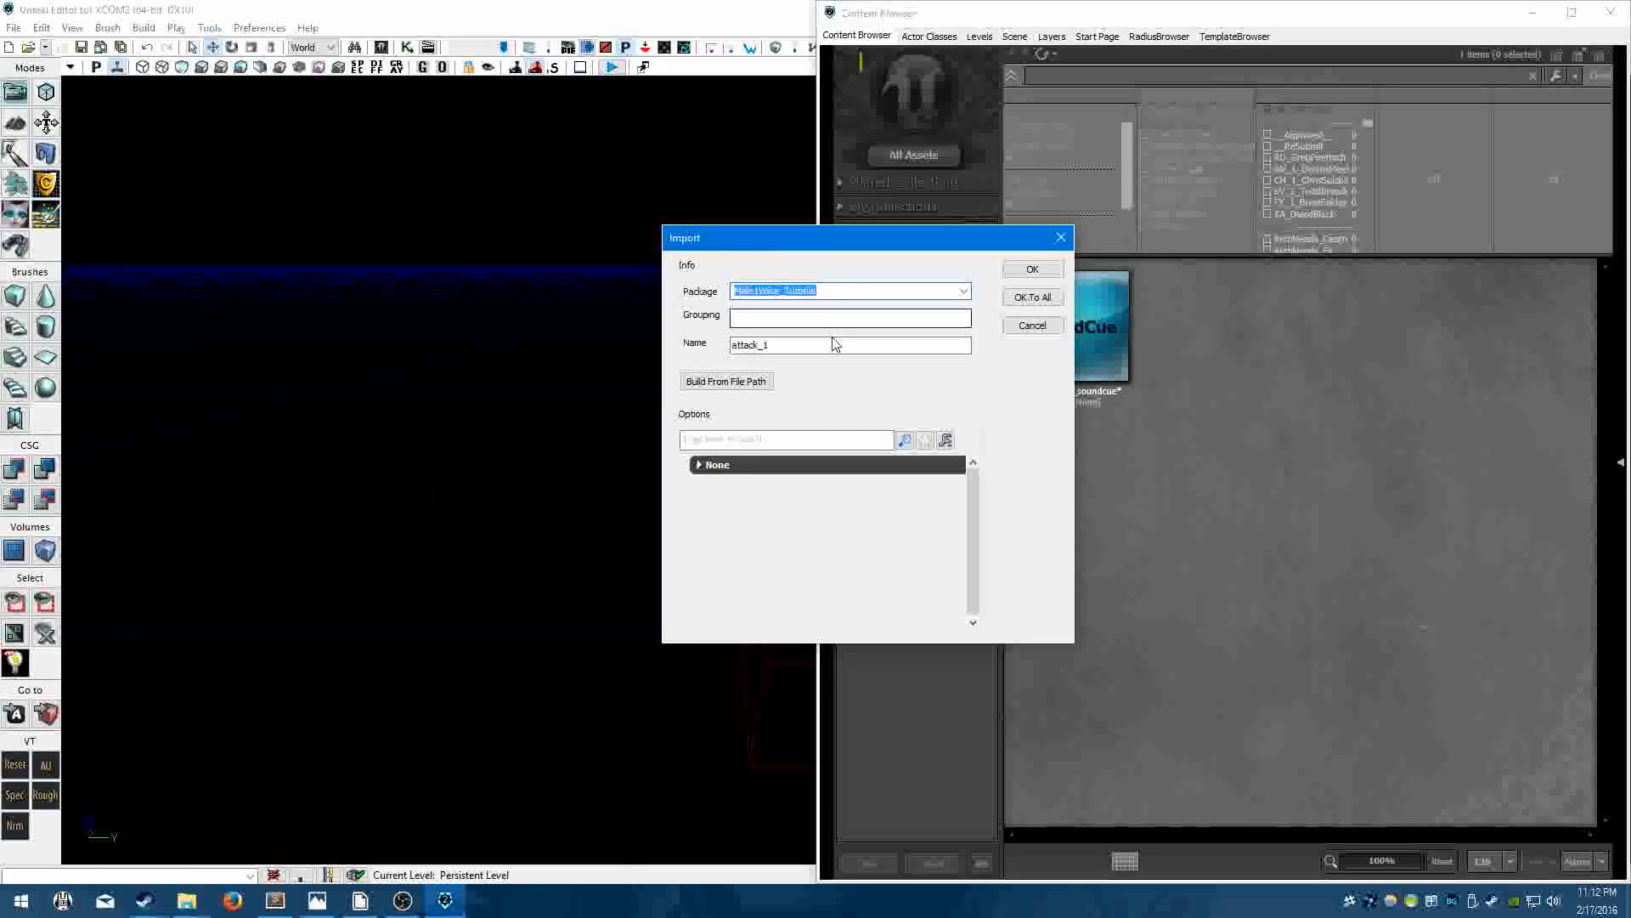
pyautogui.click(756, 292)
pyautogui.moveTo(752, 291); pyautogui.dragTo(875, 288)
pyautogui.click(827, 294)
pyautogui.moveTo(738, 292); pyautogui.dragTo(863, 292)
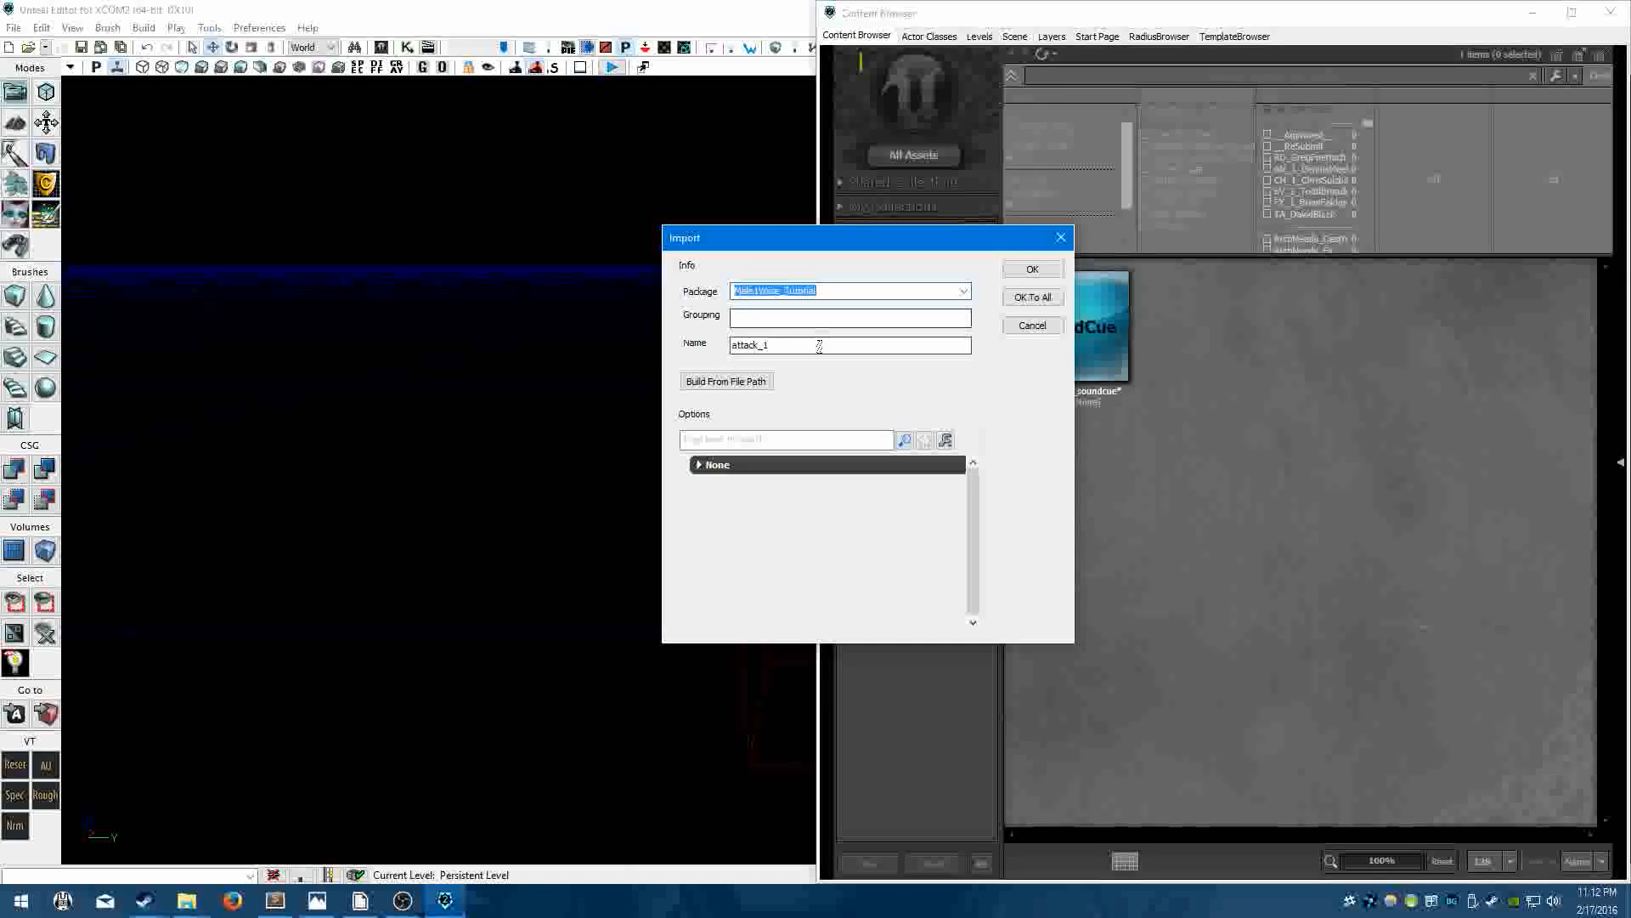
pyautogui.moveTo(819, 346); pyautogui.dragTo(703, 365)
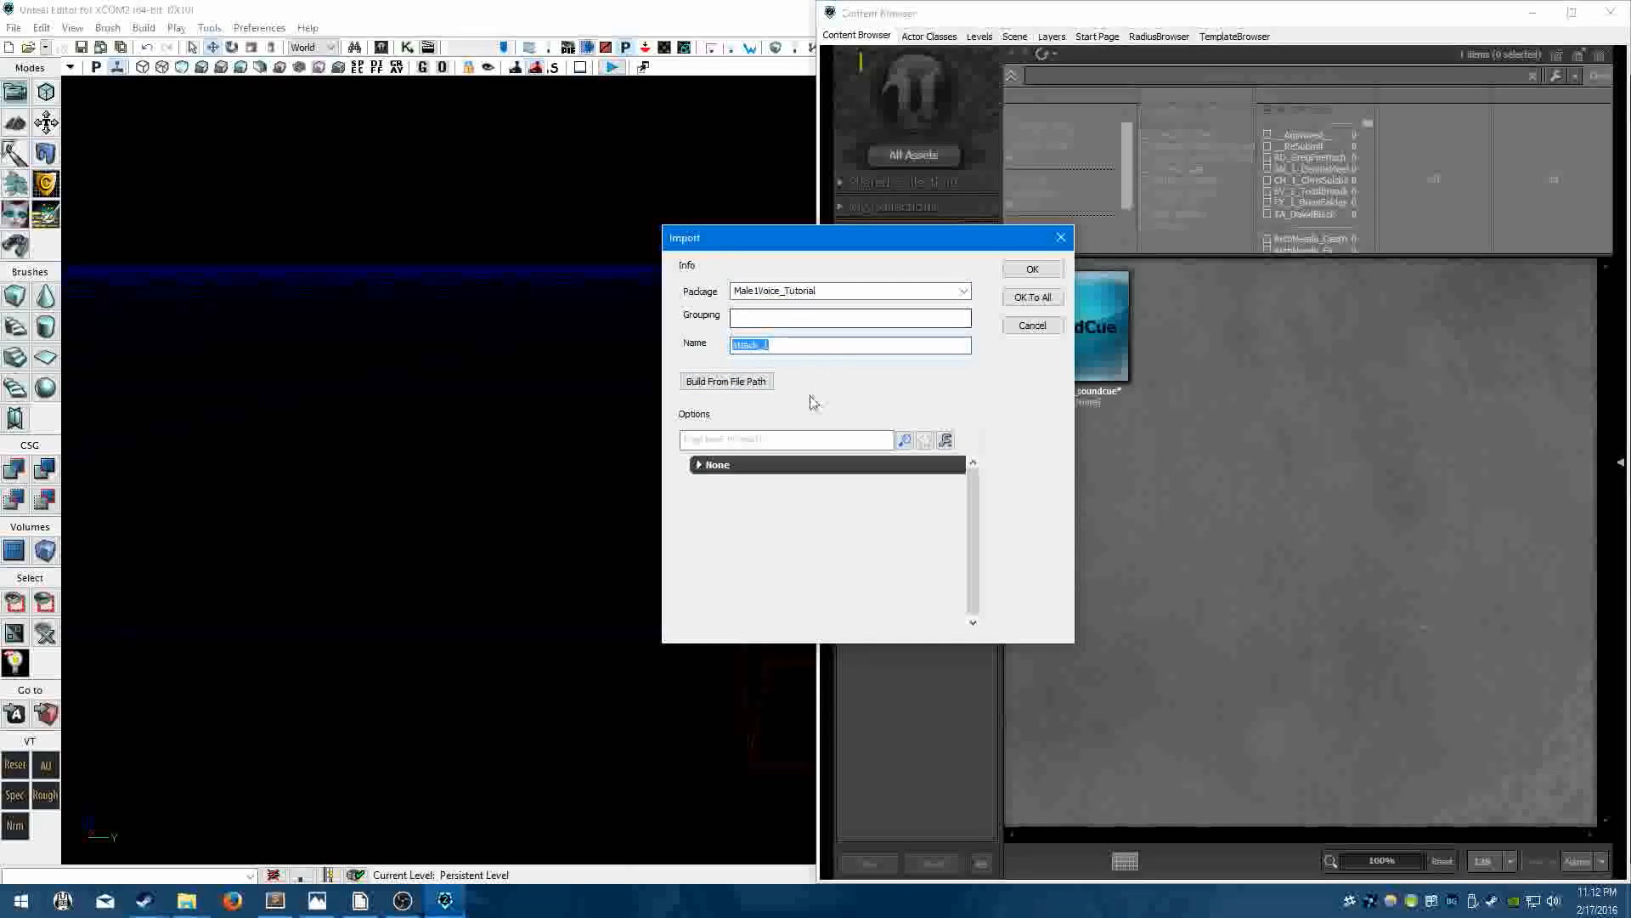
pyautogui.click(1024, 299)
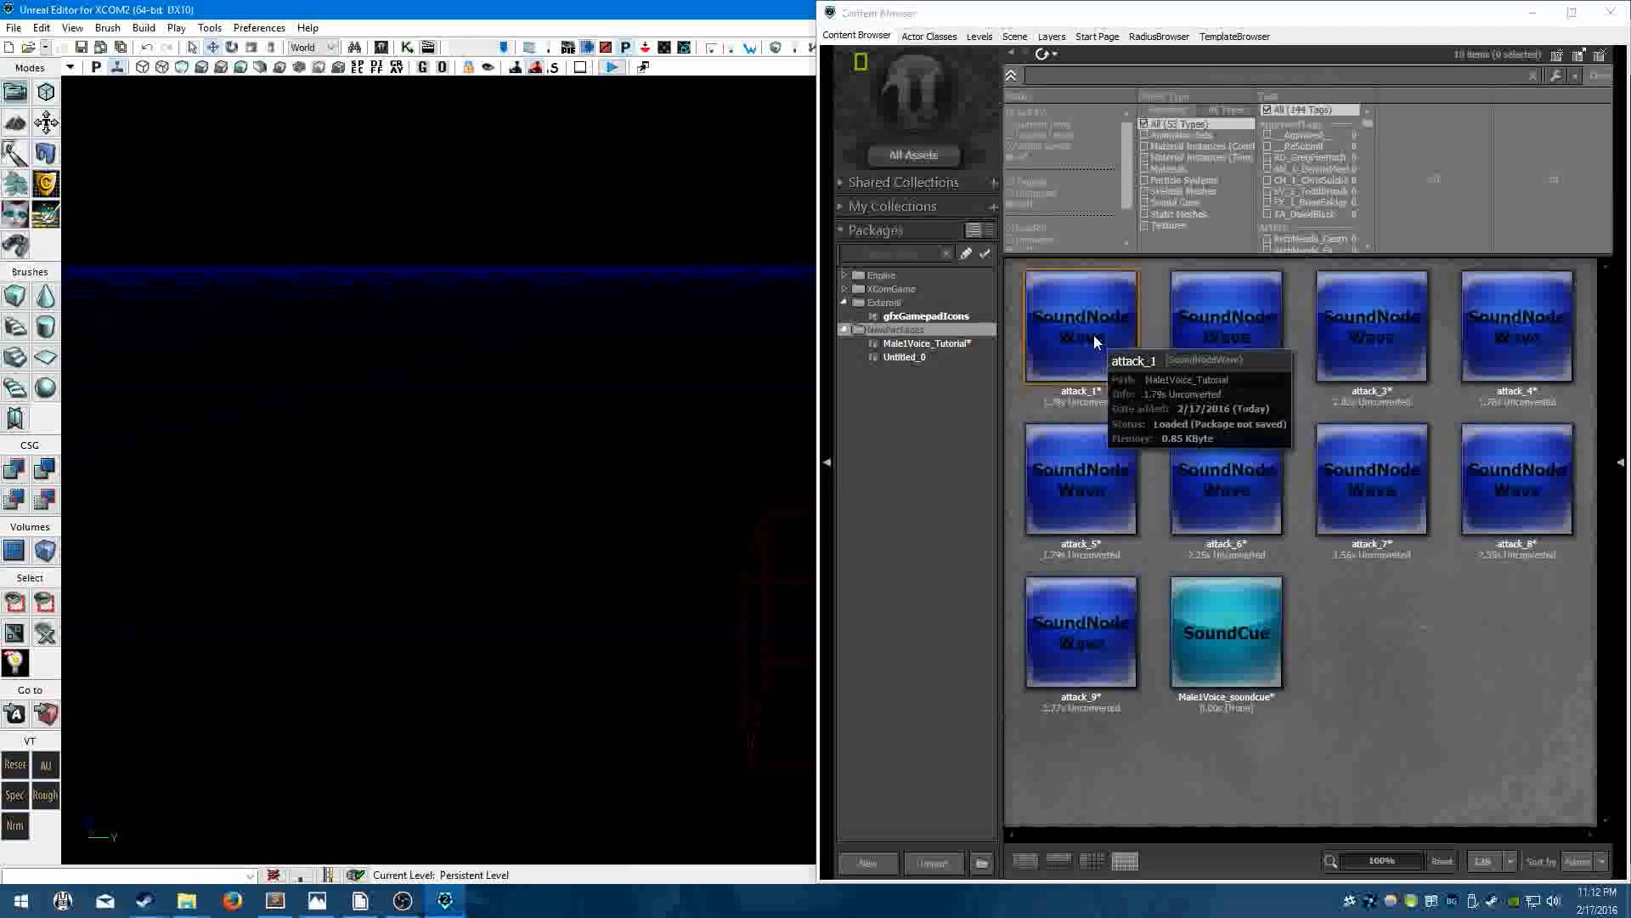
# Examine the imported attack sound waves and the available options of Male1Voice_soundcue.
pyautogui.click(1084, 376)
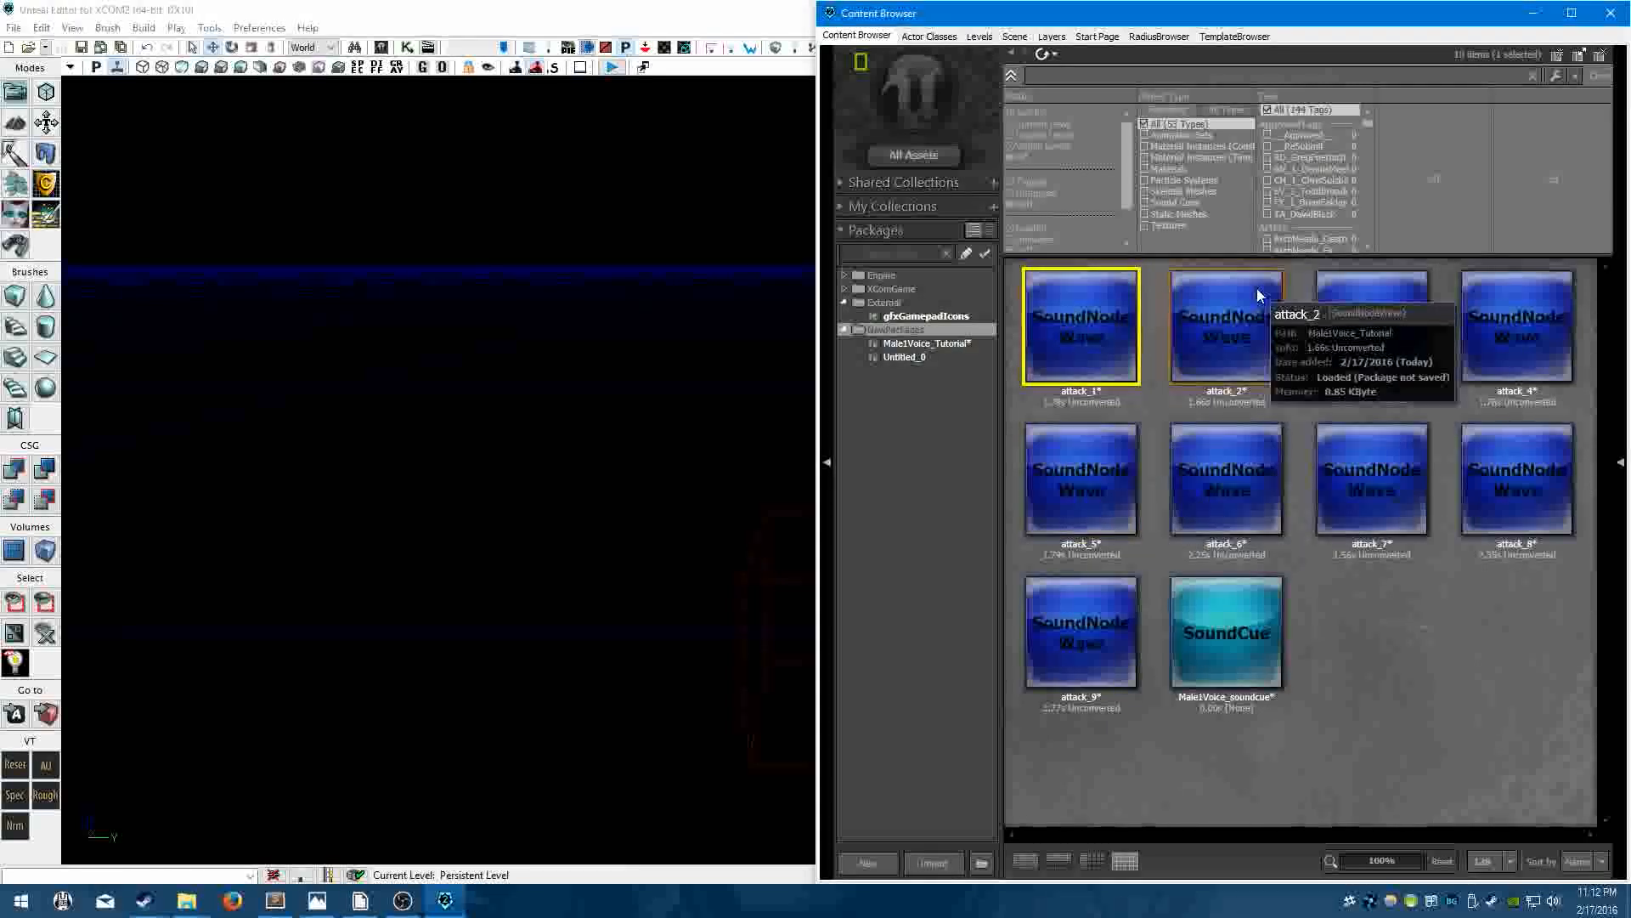
pyautogui.click(1259, 466)
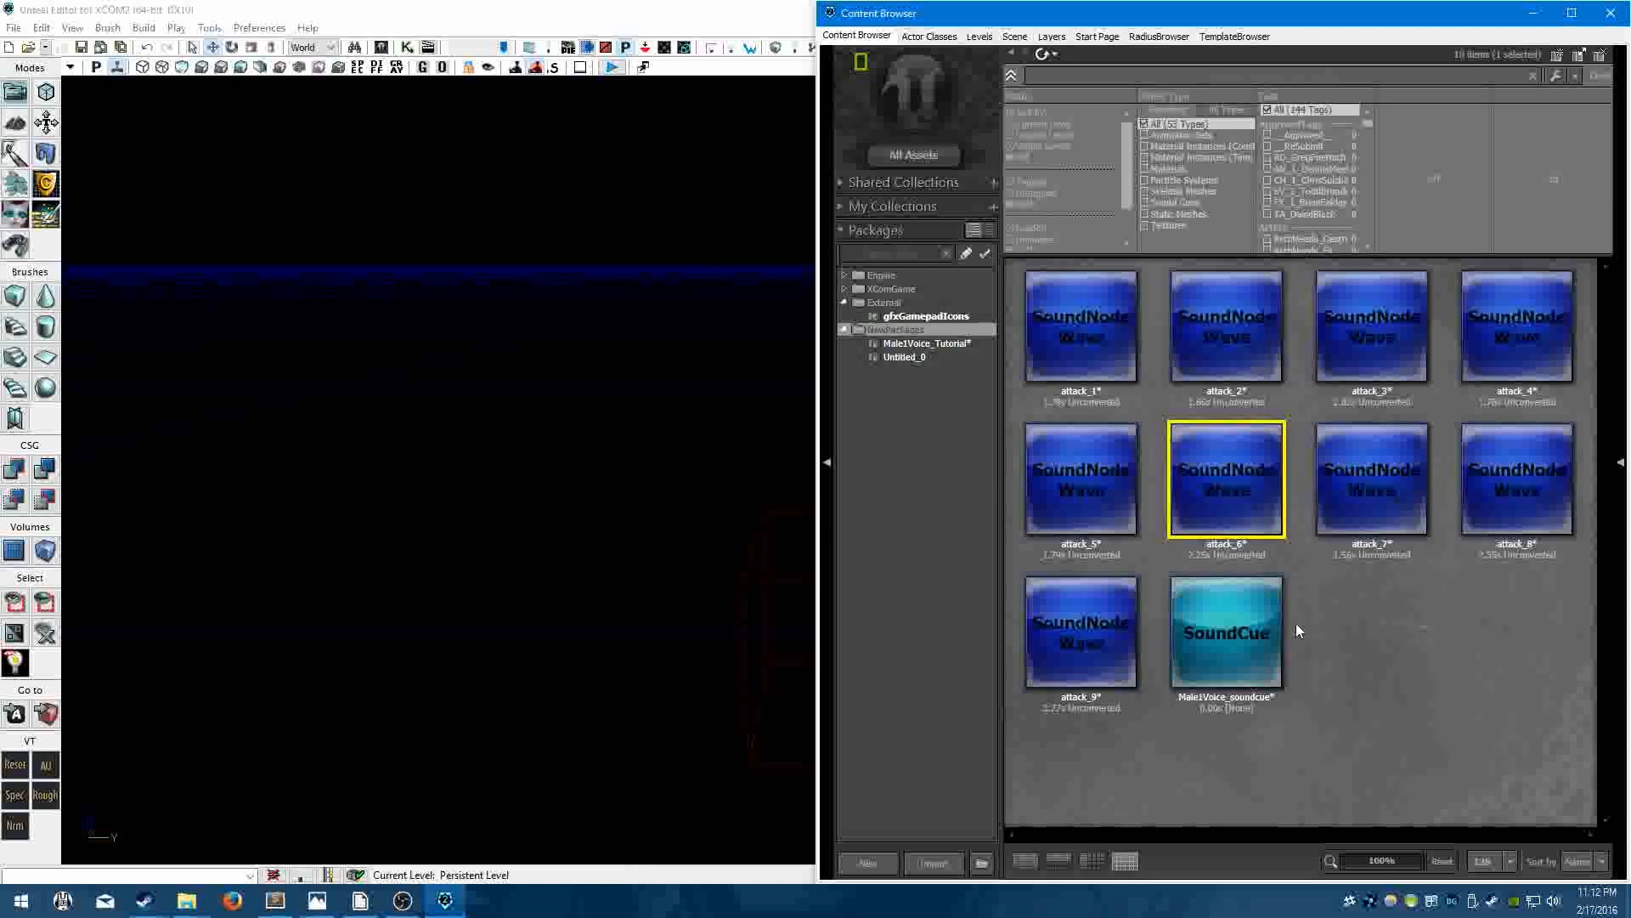
pyautogui.click(1249, 627)
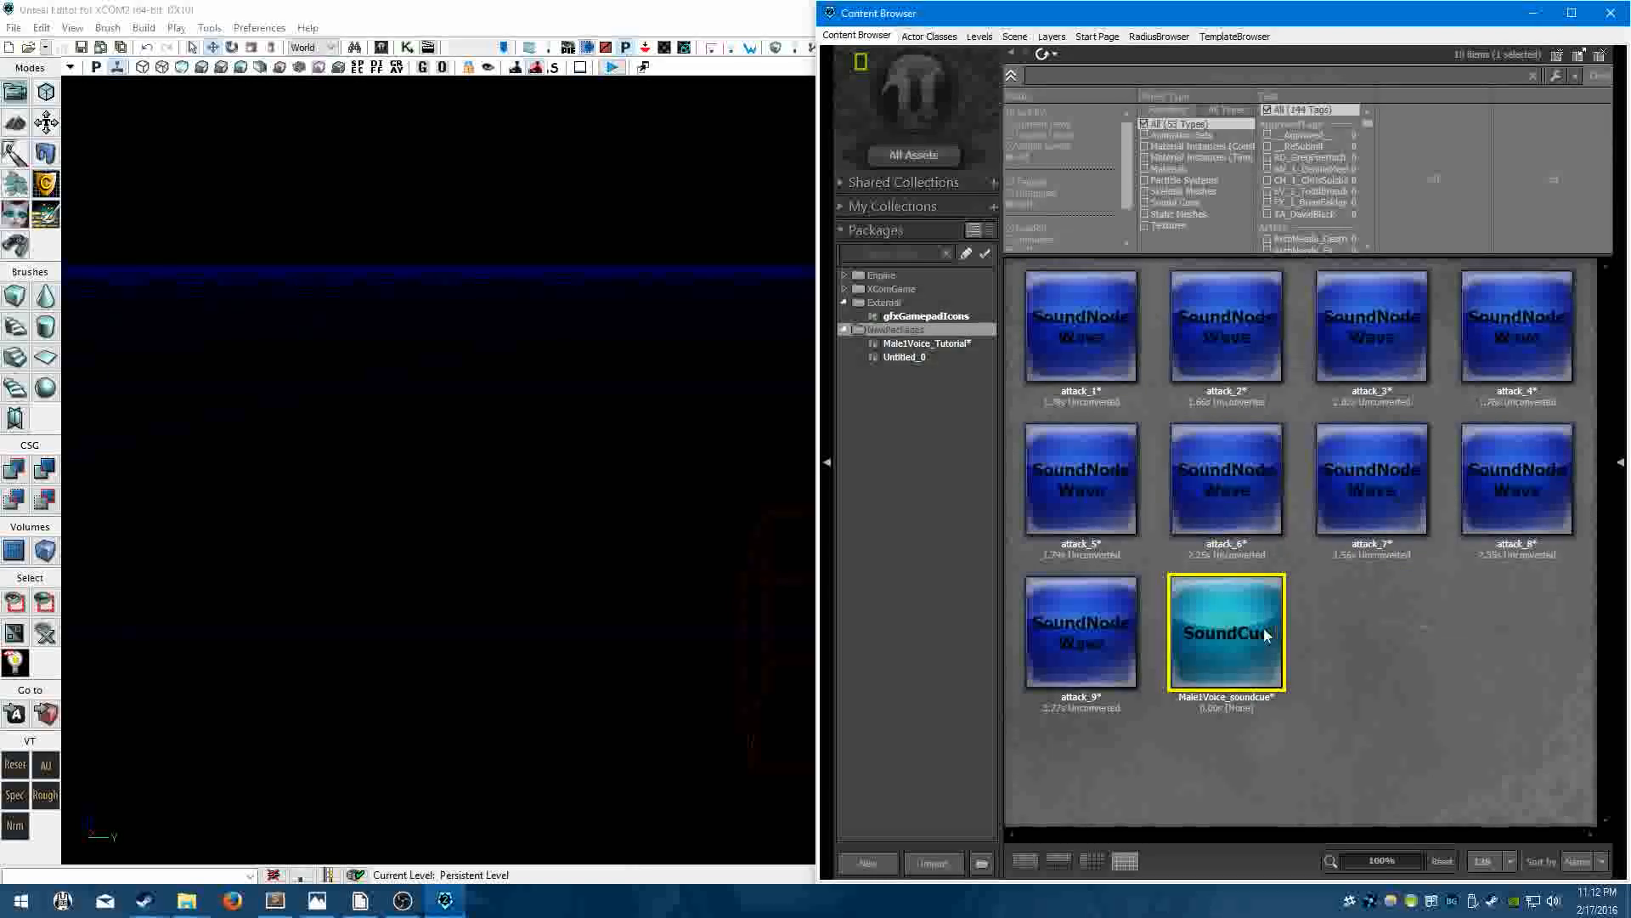
pyautogui.rightClick(1254, 630)
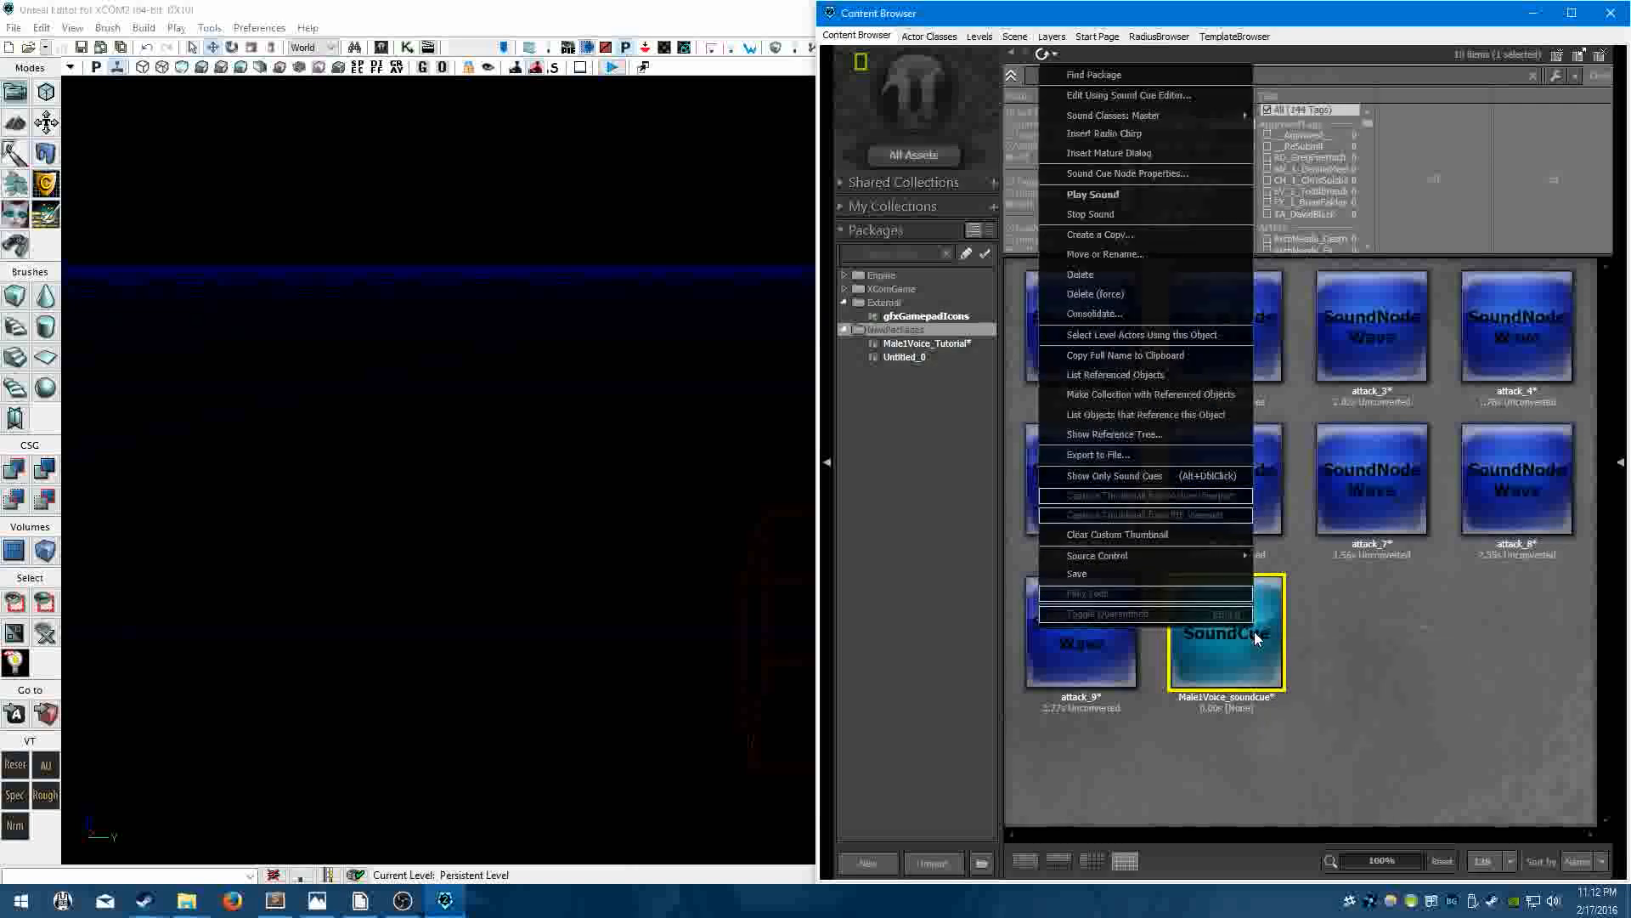
pyautogui.click(1425, 659)
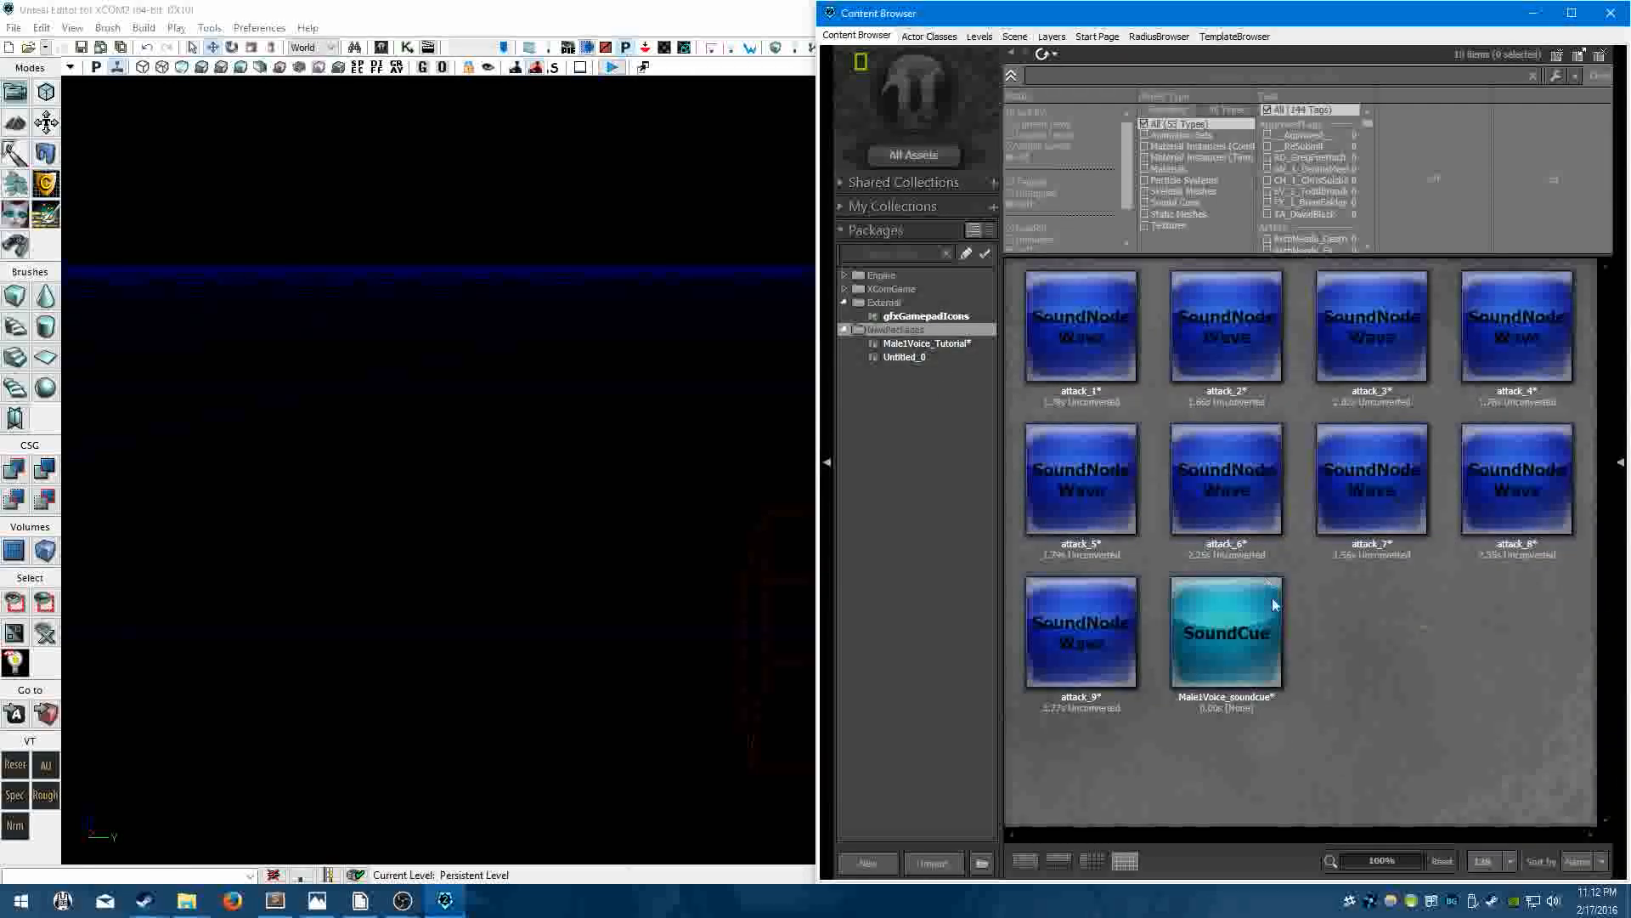
# Delete Male1Voice_soundcue from the package, keeping the nine attack sound waves.
pyautogui.rightClick(1228, 653)
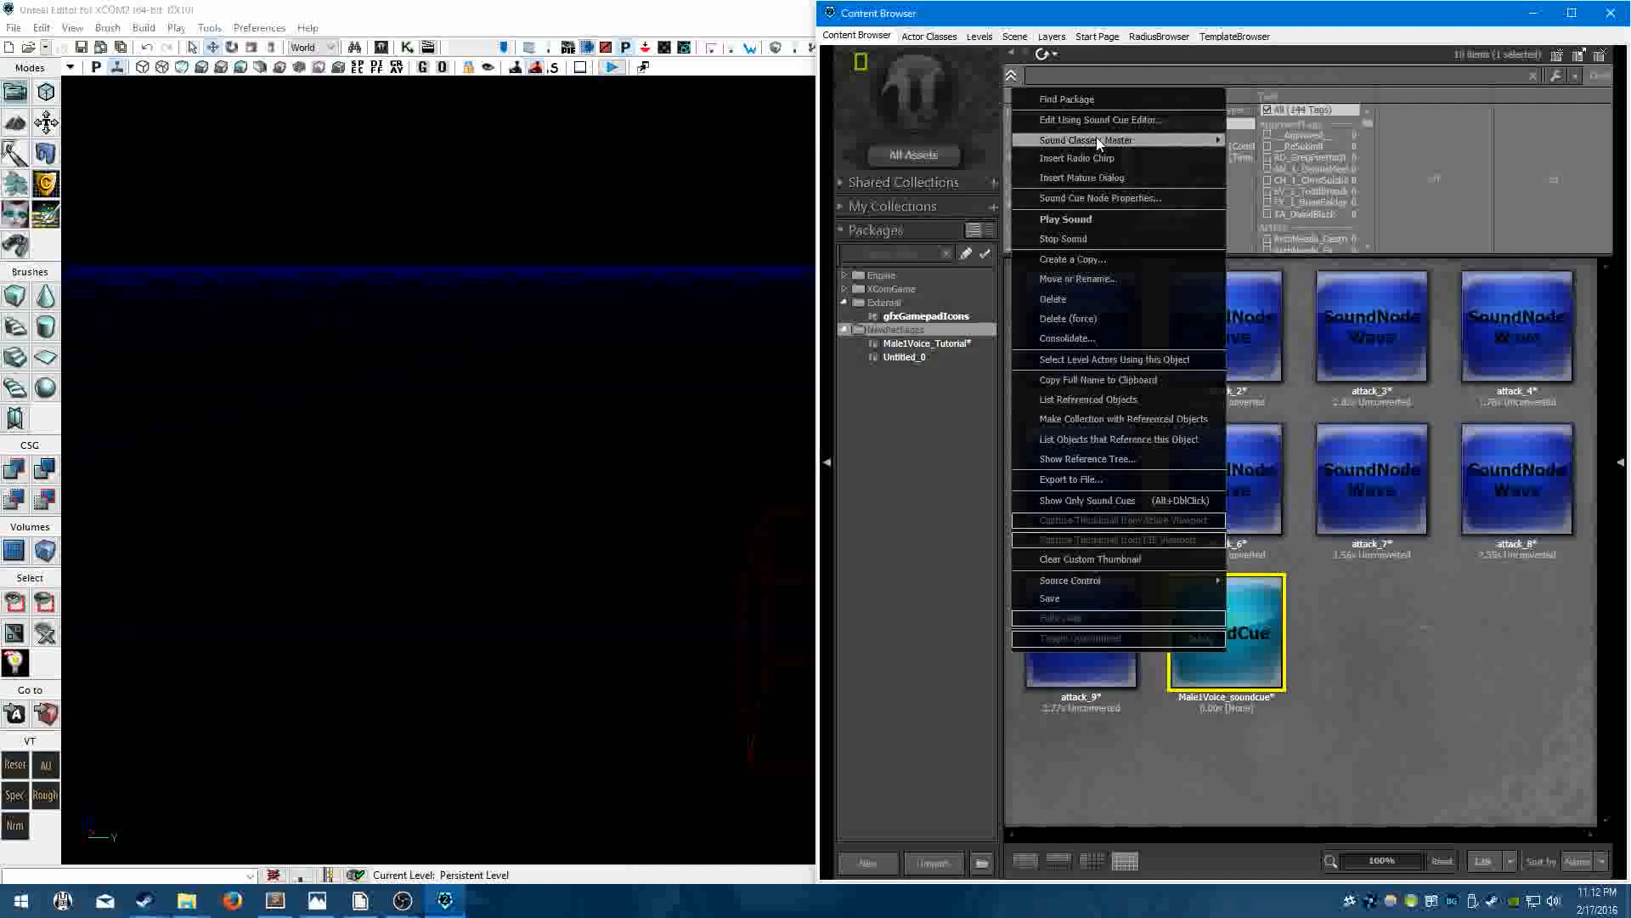
pyautogui.click(1112, 310)
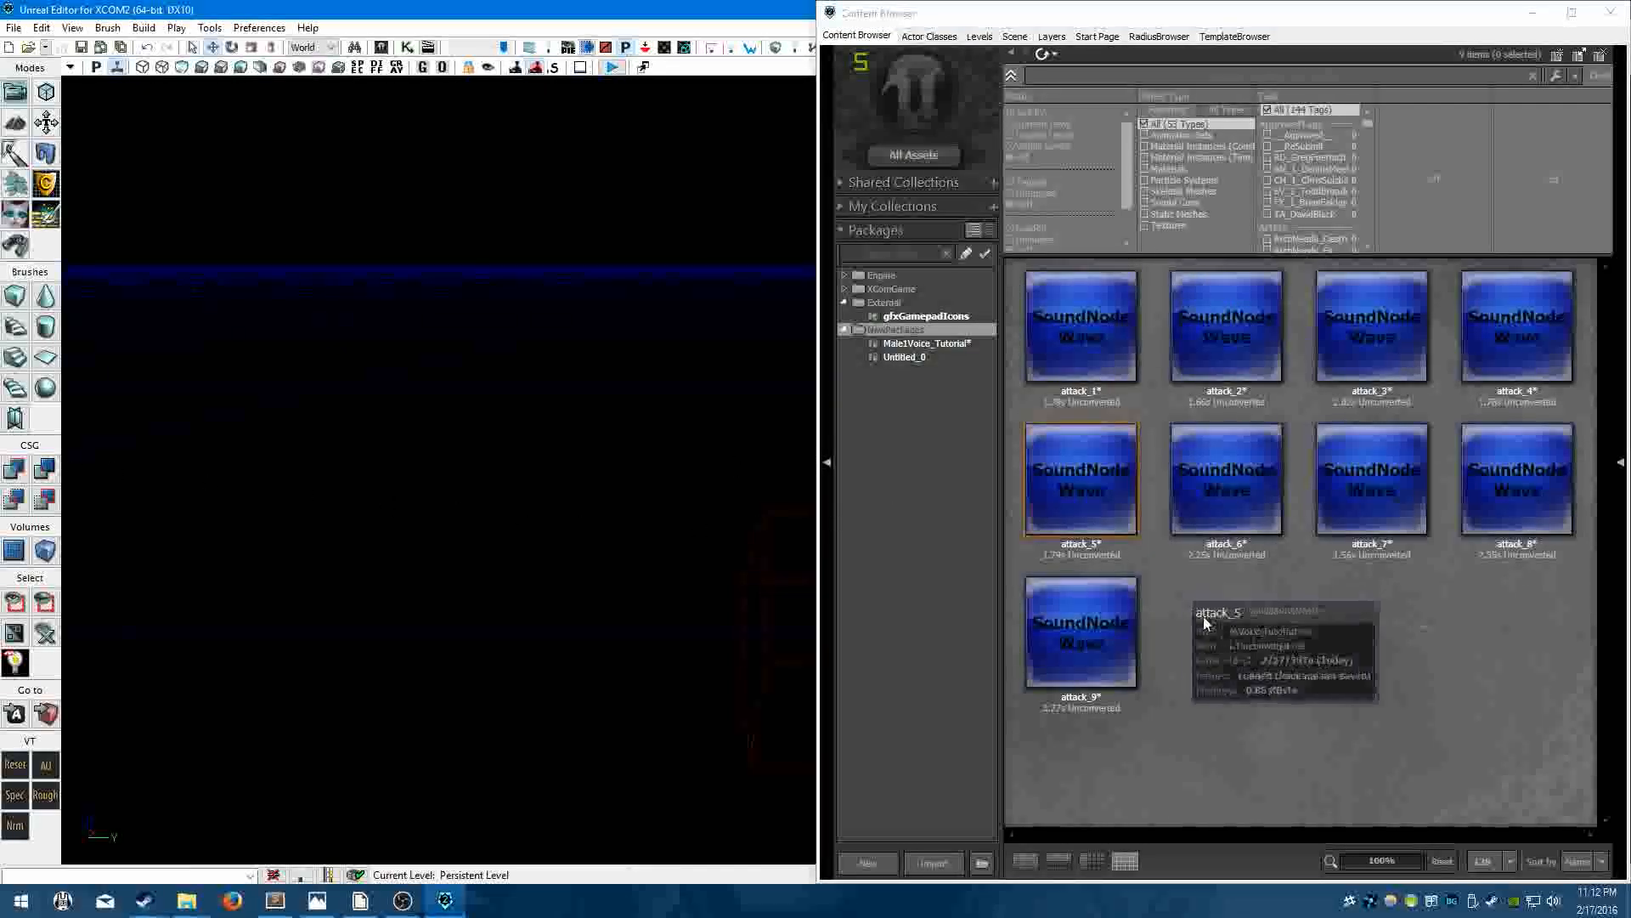
pyautogui.click(1232, 642)
# Save the package as Male1Voice_Tutorial.upk in the TutorialVoicePack project's Content folder, then select its External entry and collapse NewPackages.
pyautogui.click(956, 344)
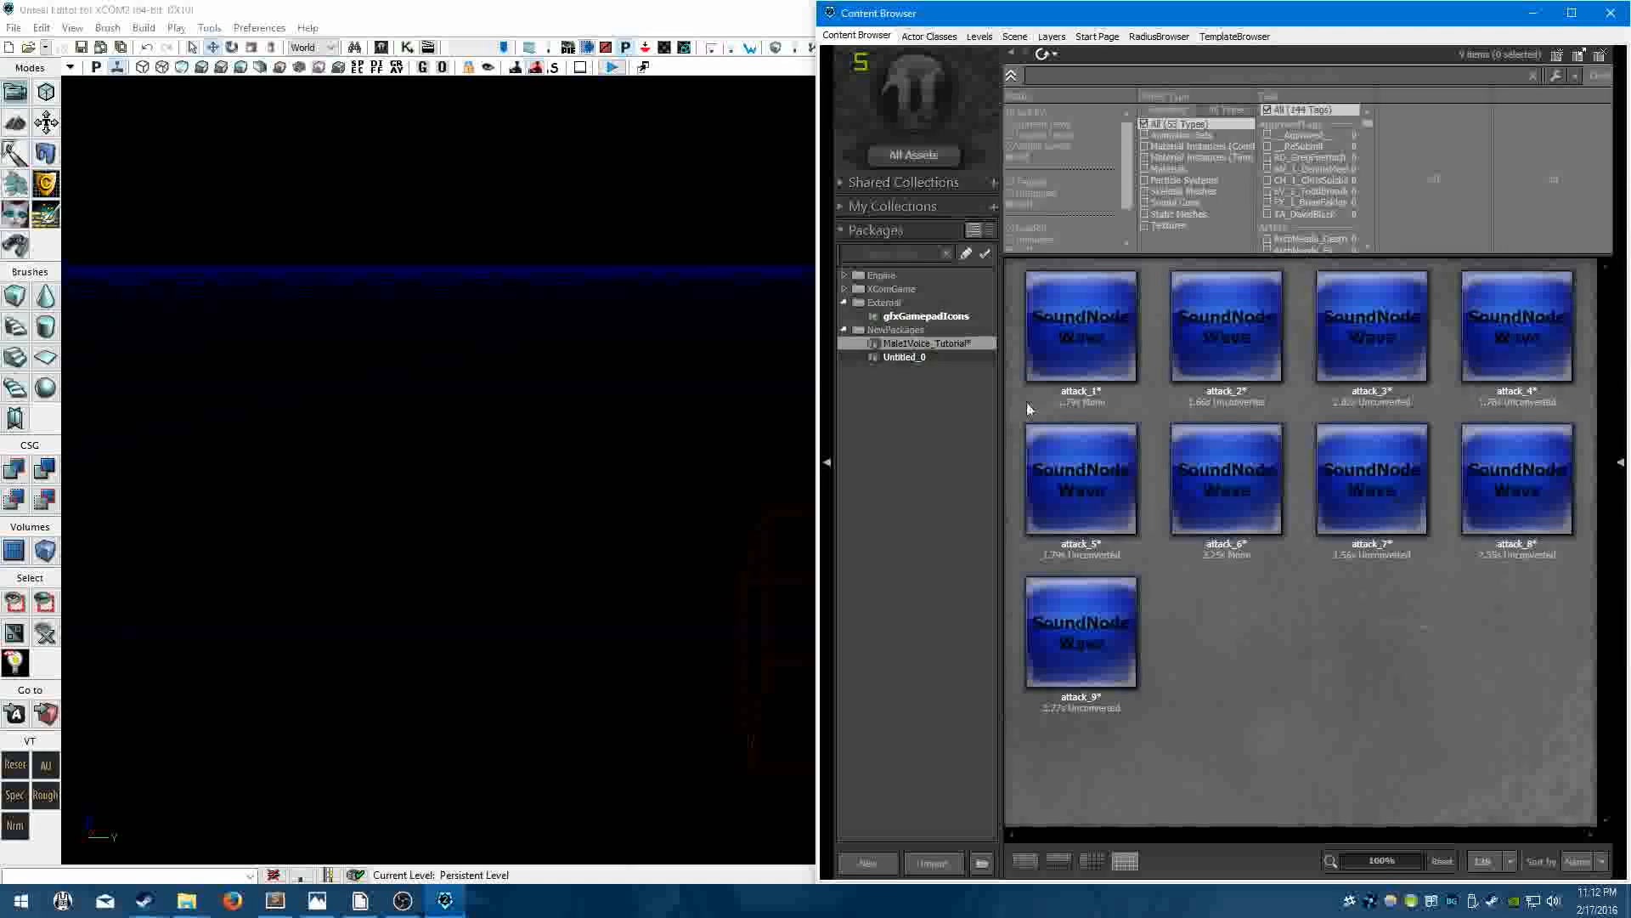
pyautogui.hotkey('ctrl', 's')
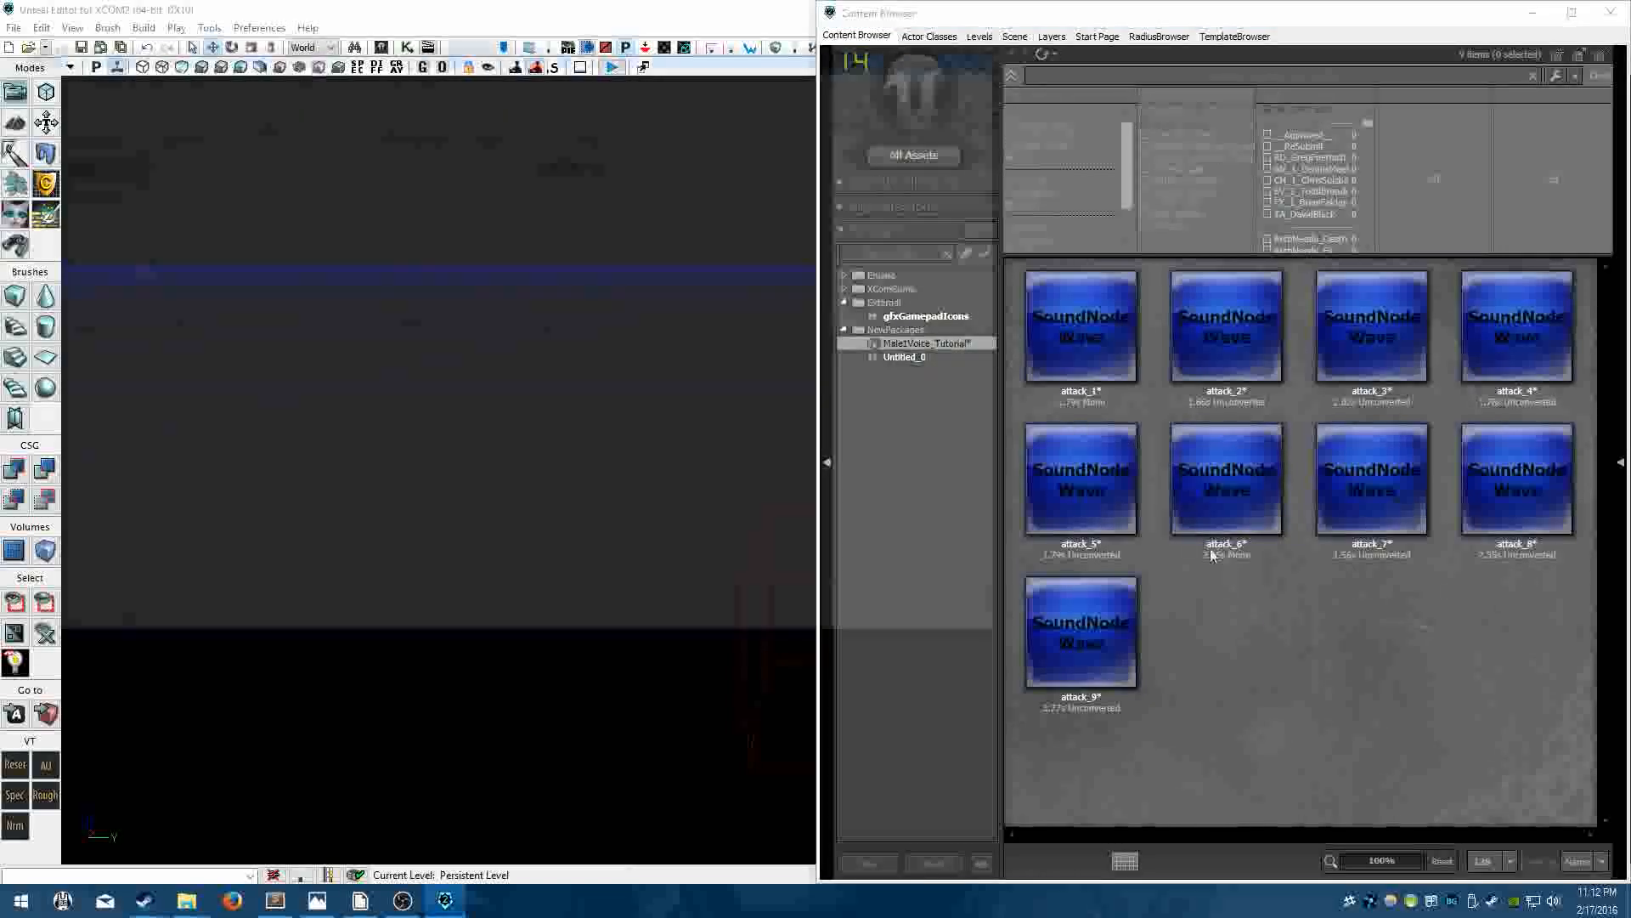
pyautogui.moveTo(417, 51); pyautogui.dragTo(463, 55)
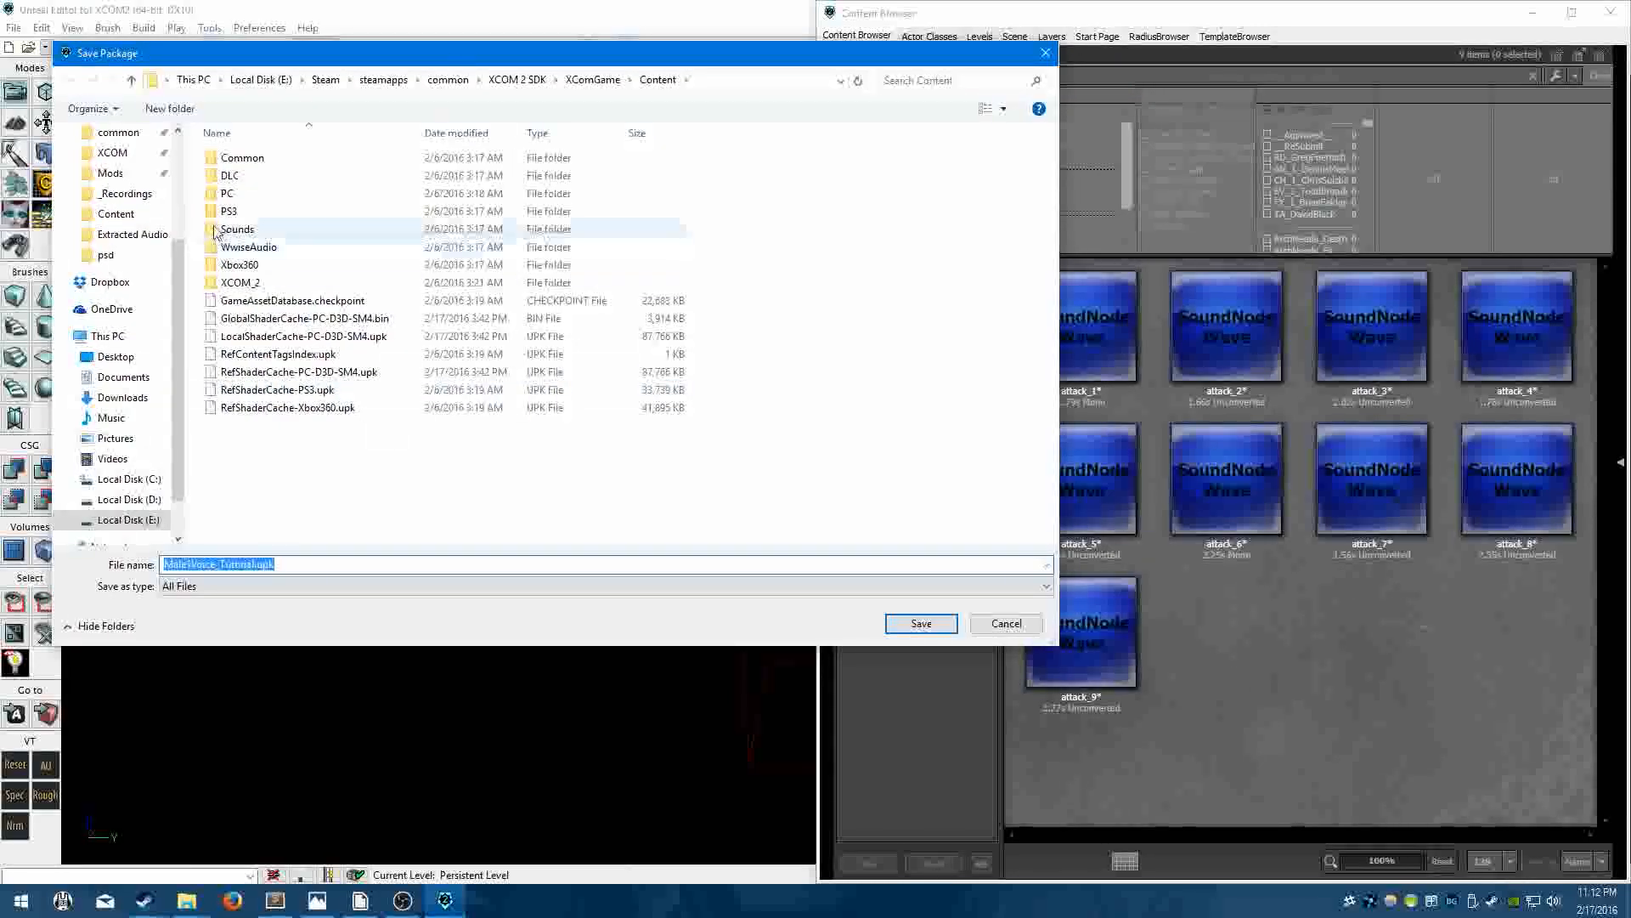
pyautogui.scroll(2, 93, 204)
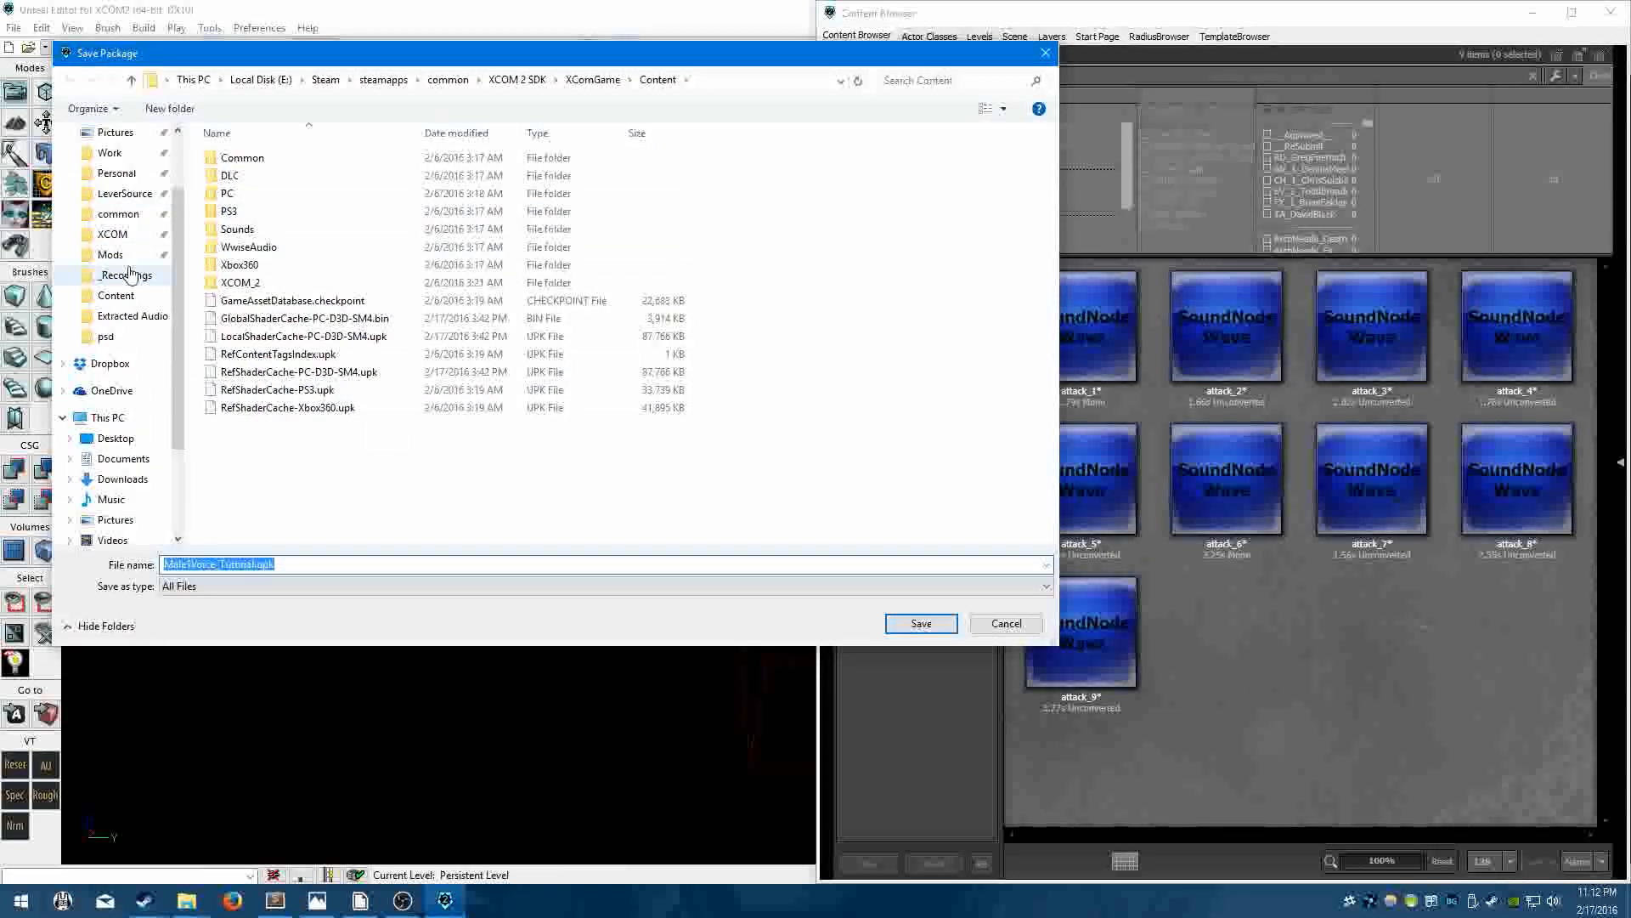
pyautogui.click(124, 239)
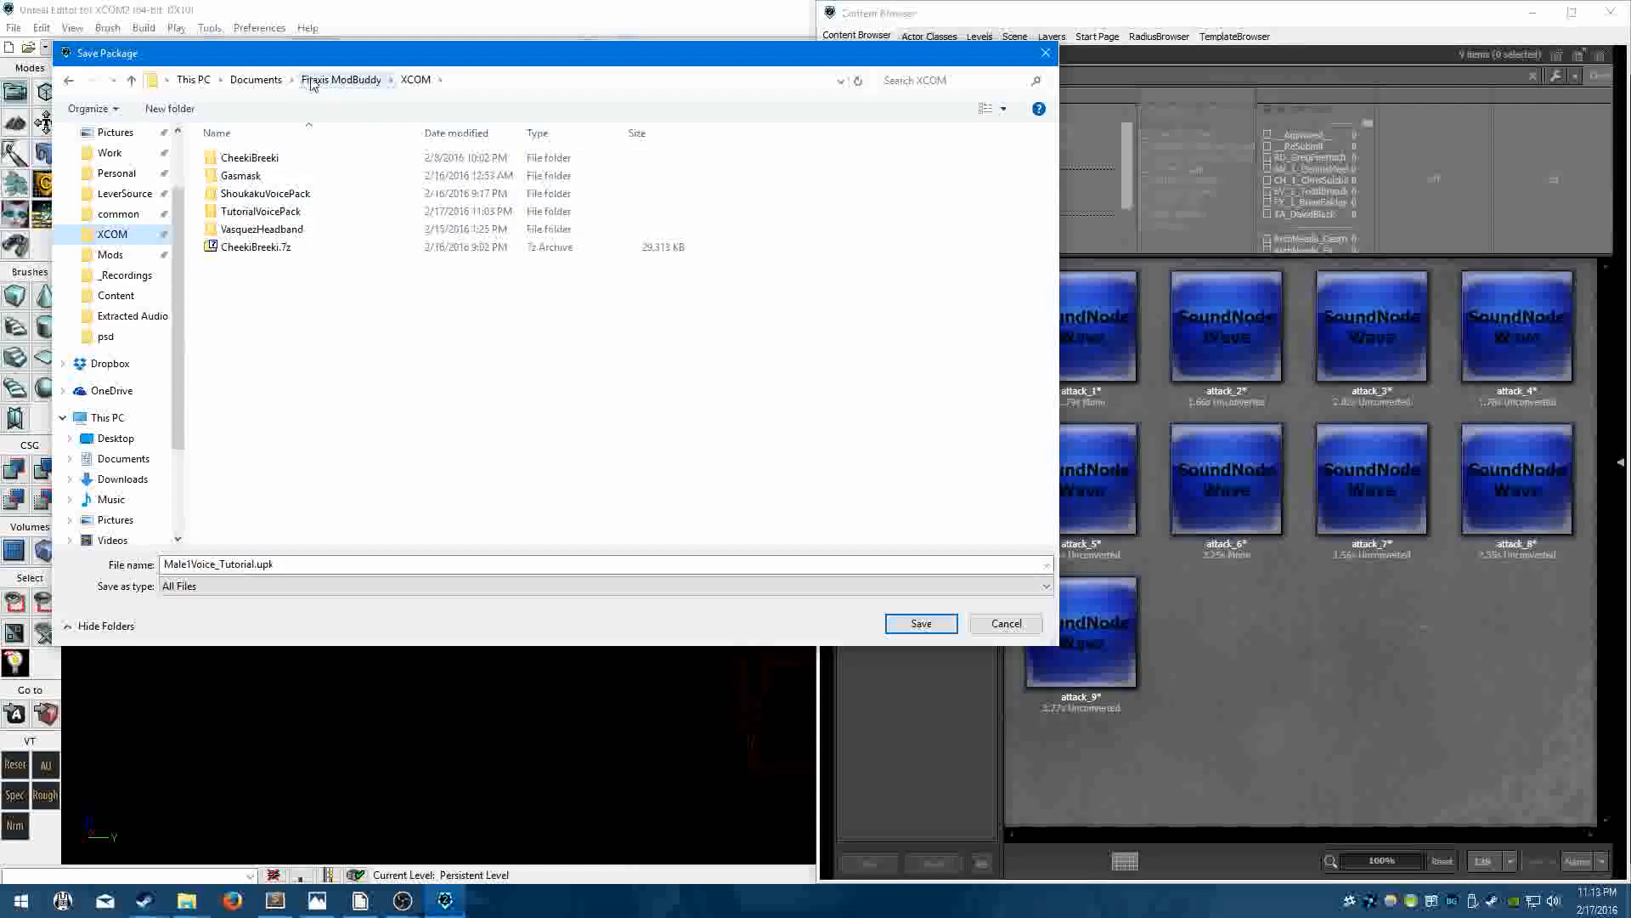
pyautogui.doubleClick(268, 214)
pyautogui.doubleClick(255, 158)
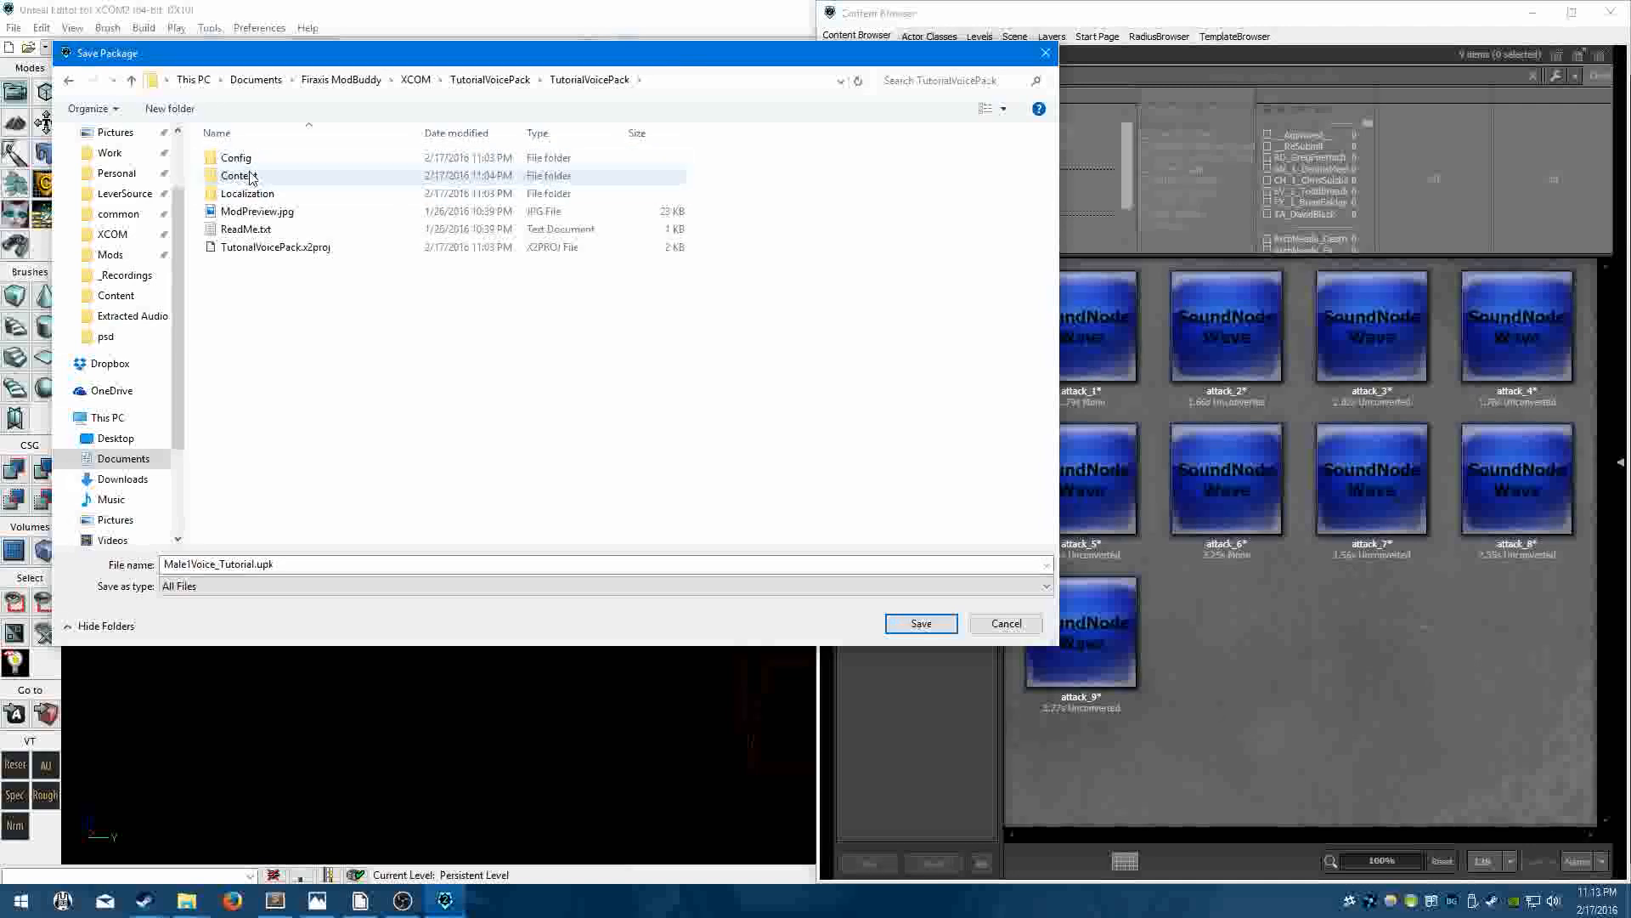
pyautogui.doubleClick(252, 176)
pyautogui.doubleClick(314, 565)
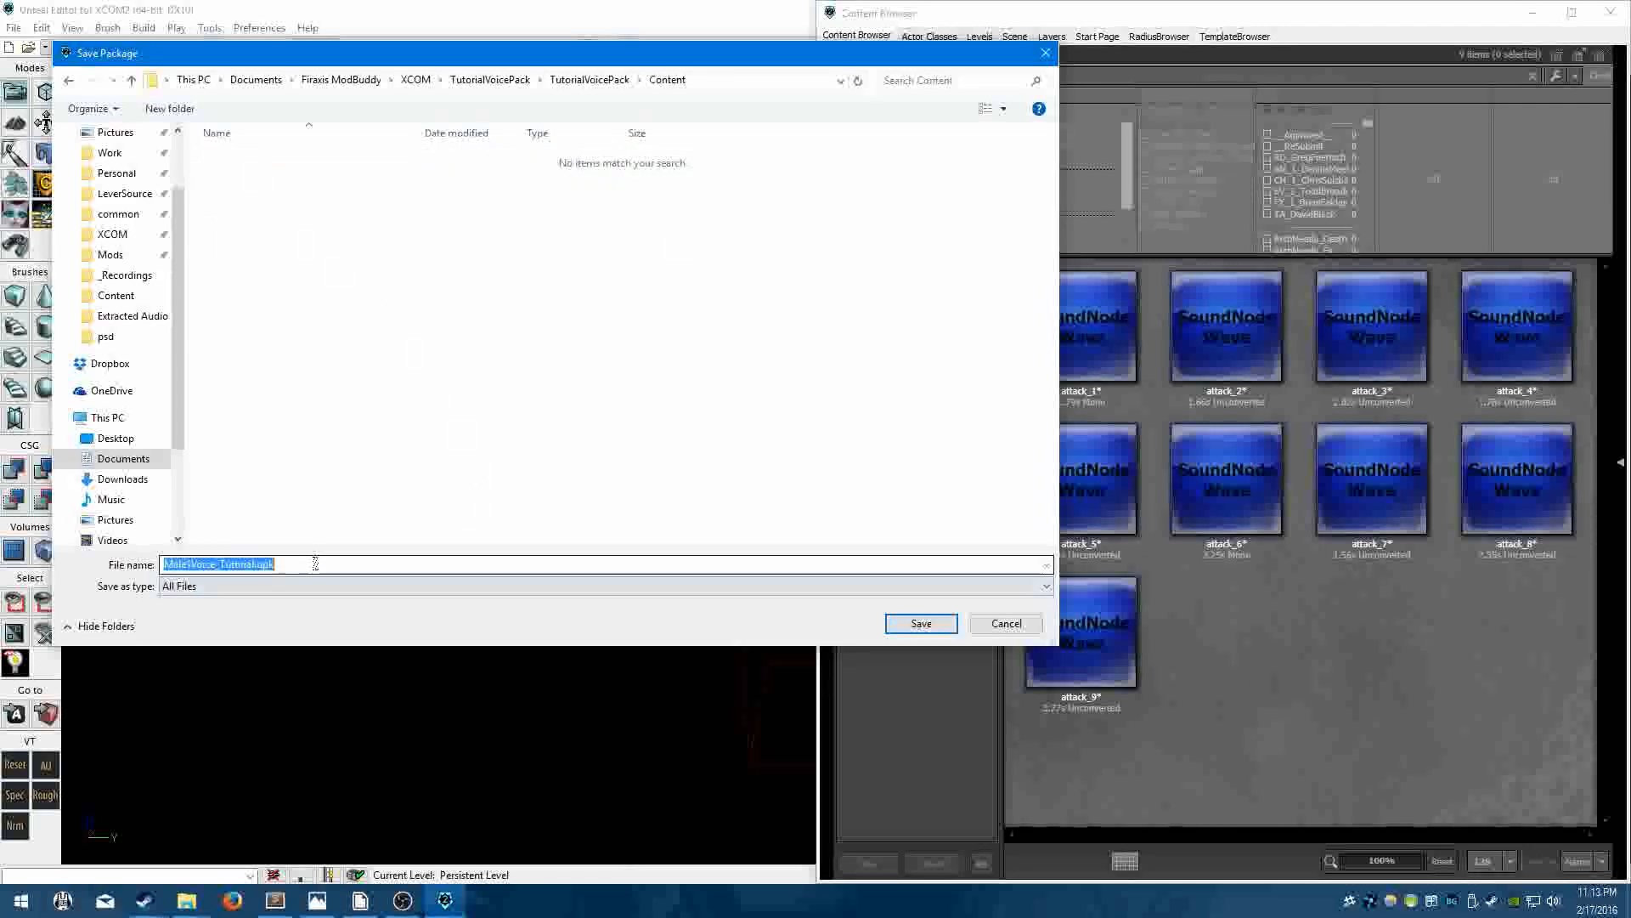
pyautogui.click(213, 564)
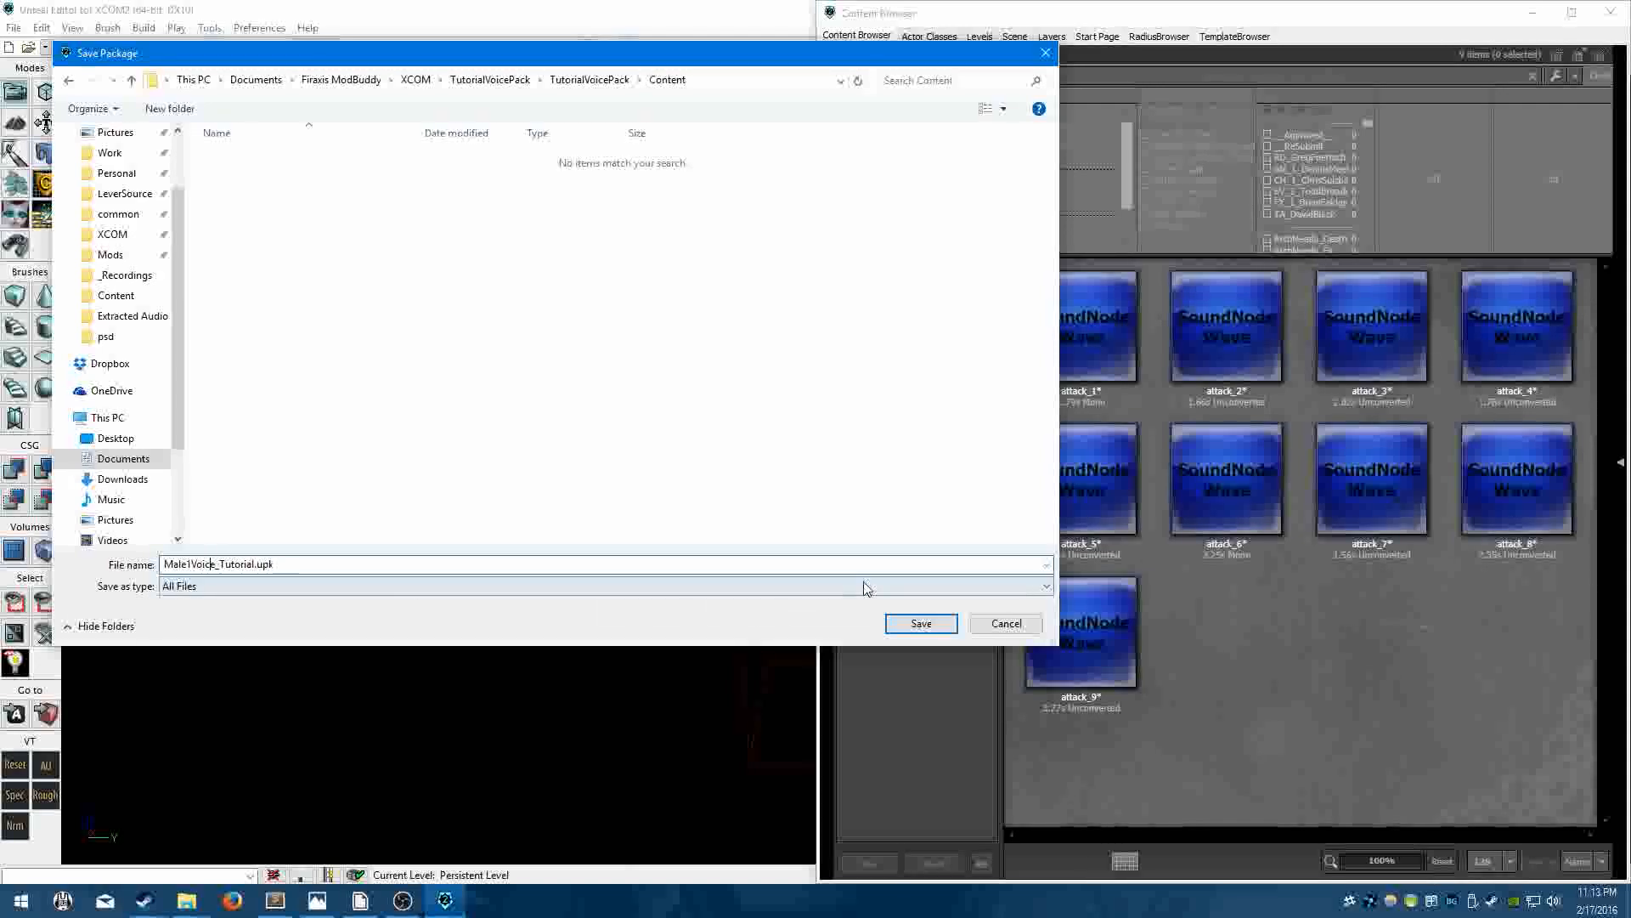
pyautogui.click(935, 625)
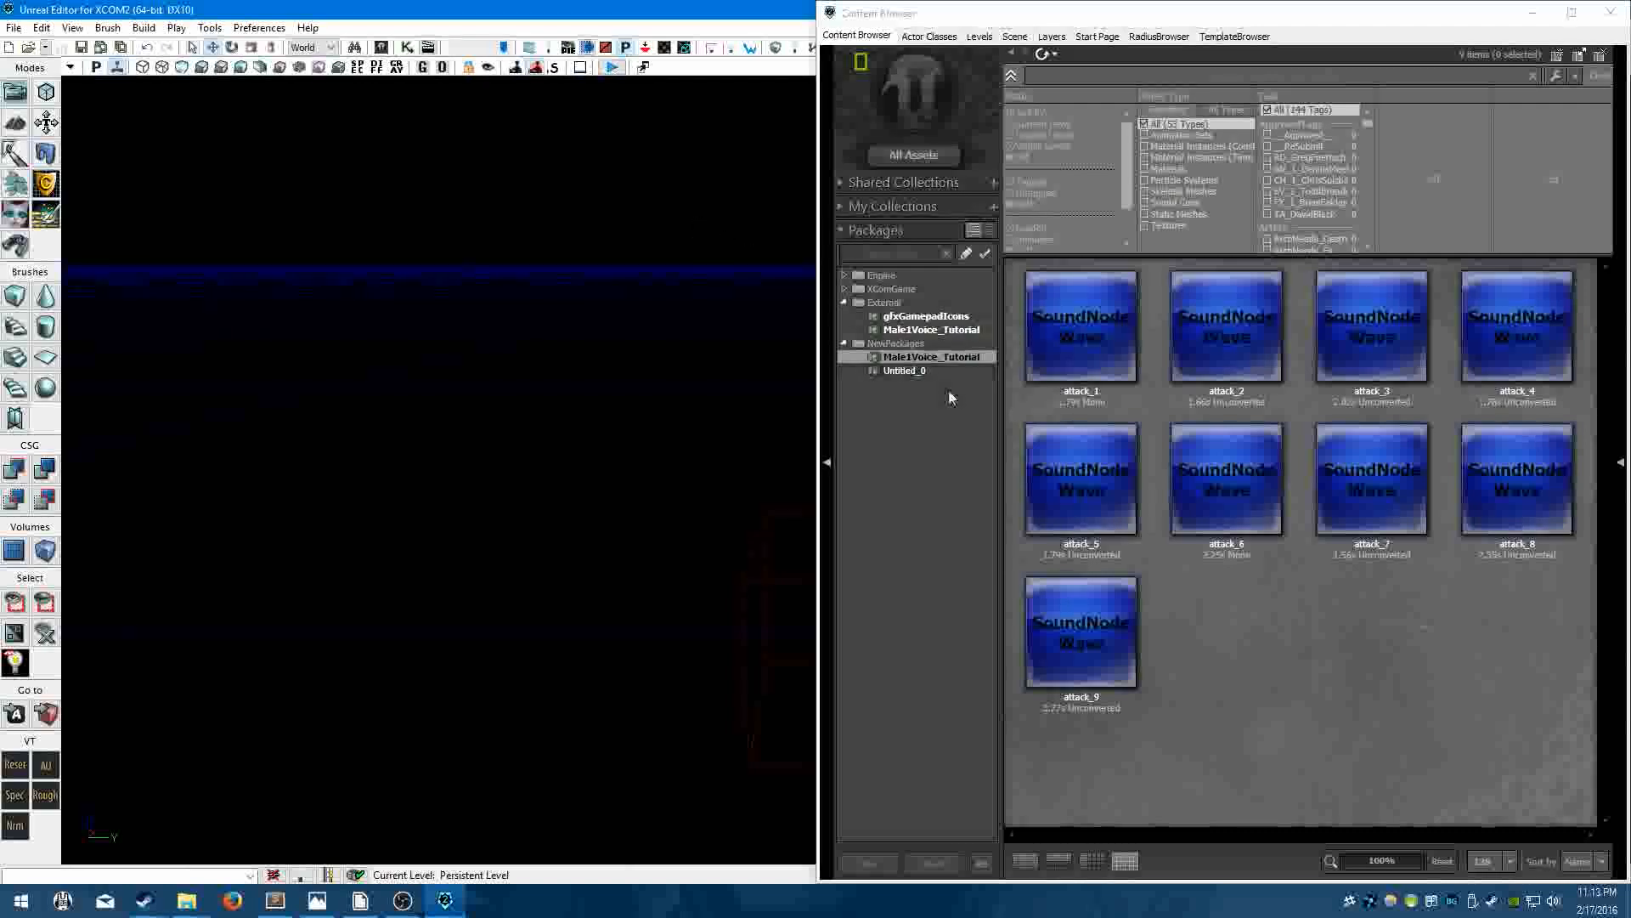
pyautogui.click(921, 330)
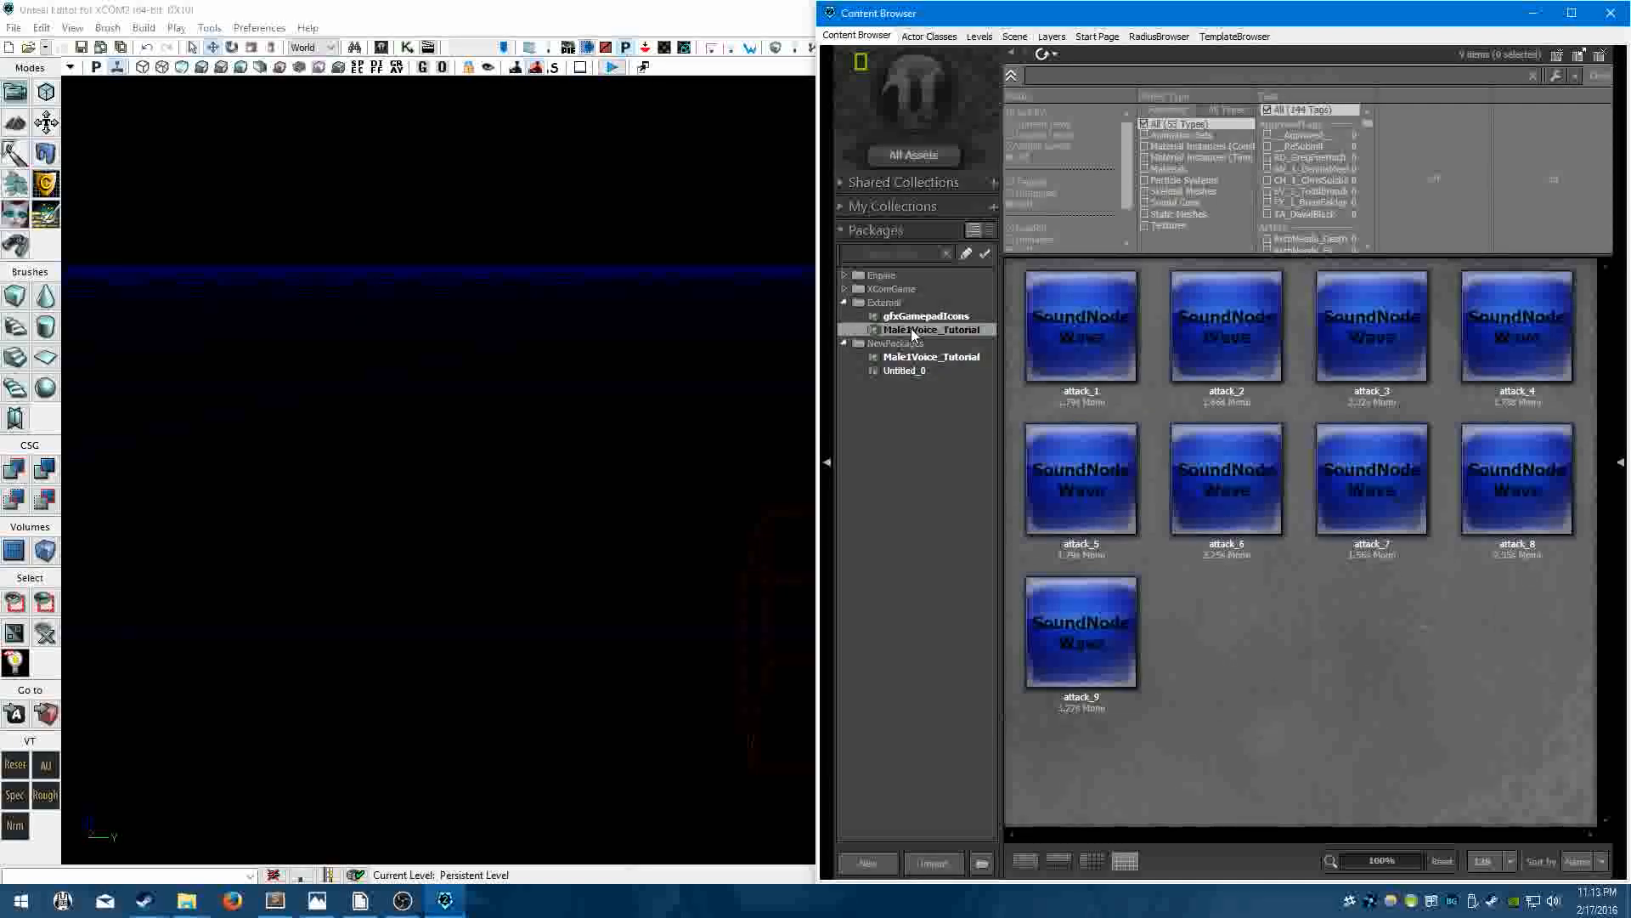
pyautogui.click(844, 342)
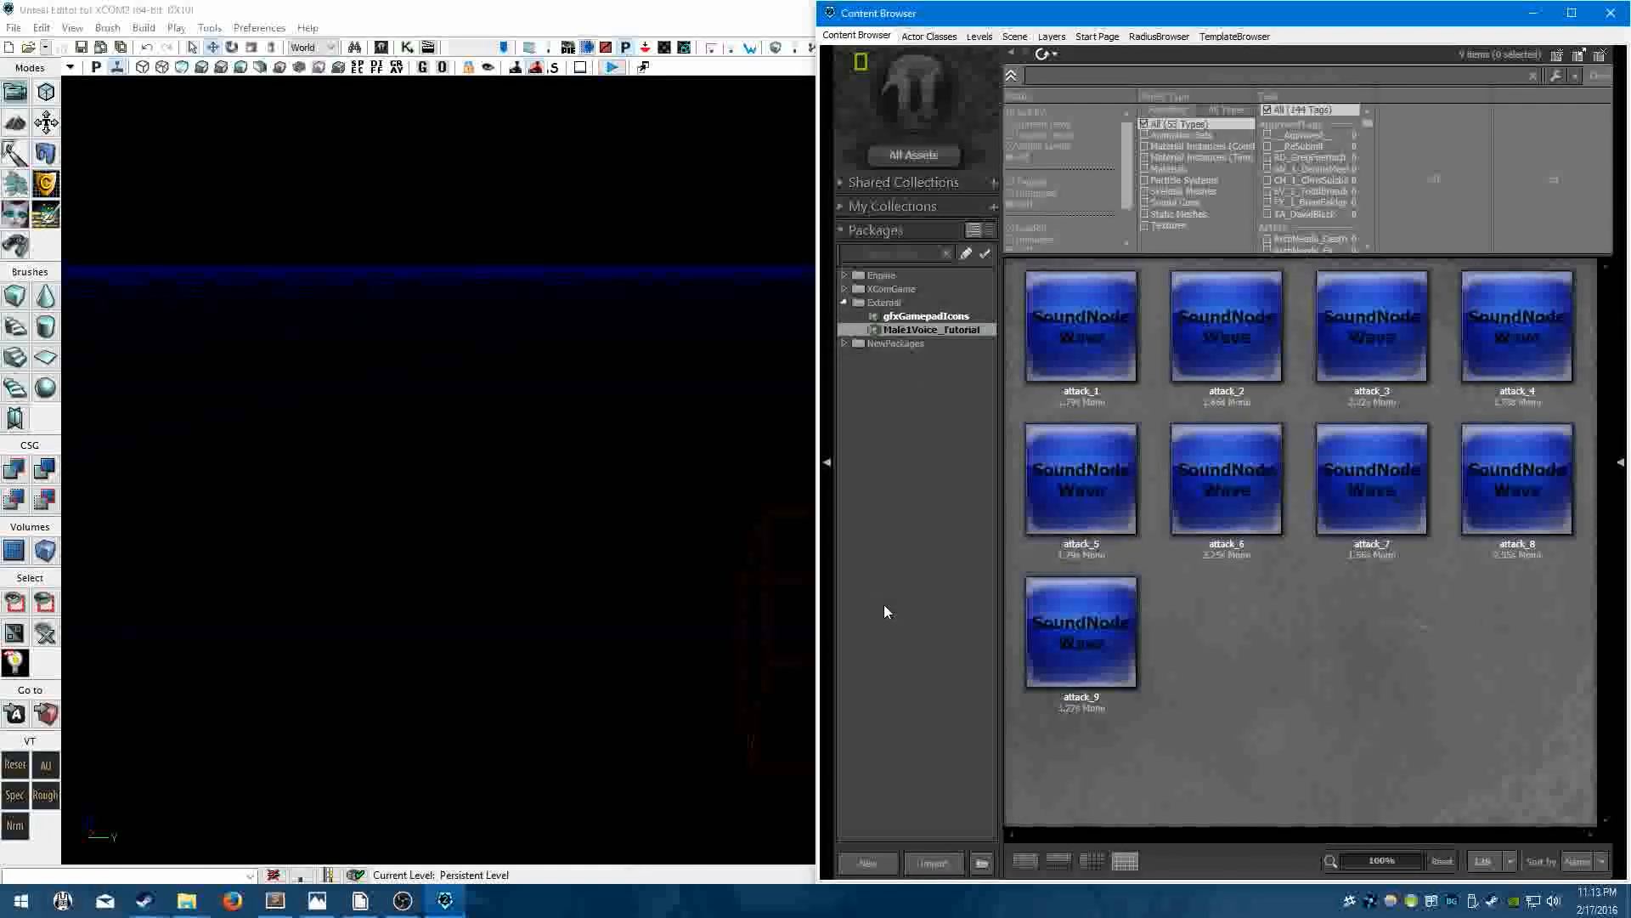
# Switch to XCOM ModBuddy and add the existing file Male1Voice_Tutorial.upk to the project's Content folder.
pyautogui.click(364, 904)
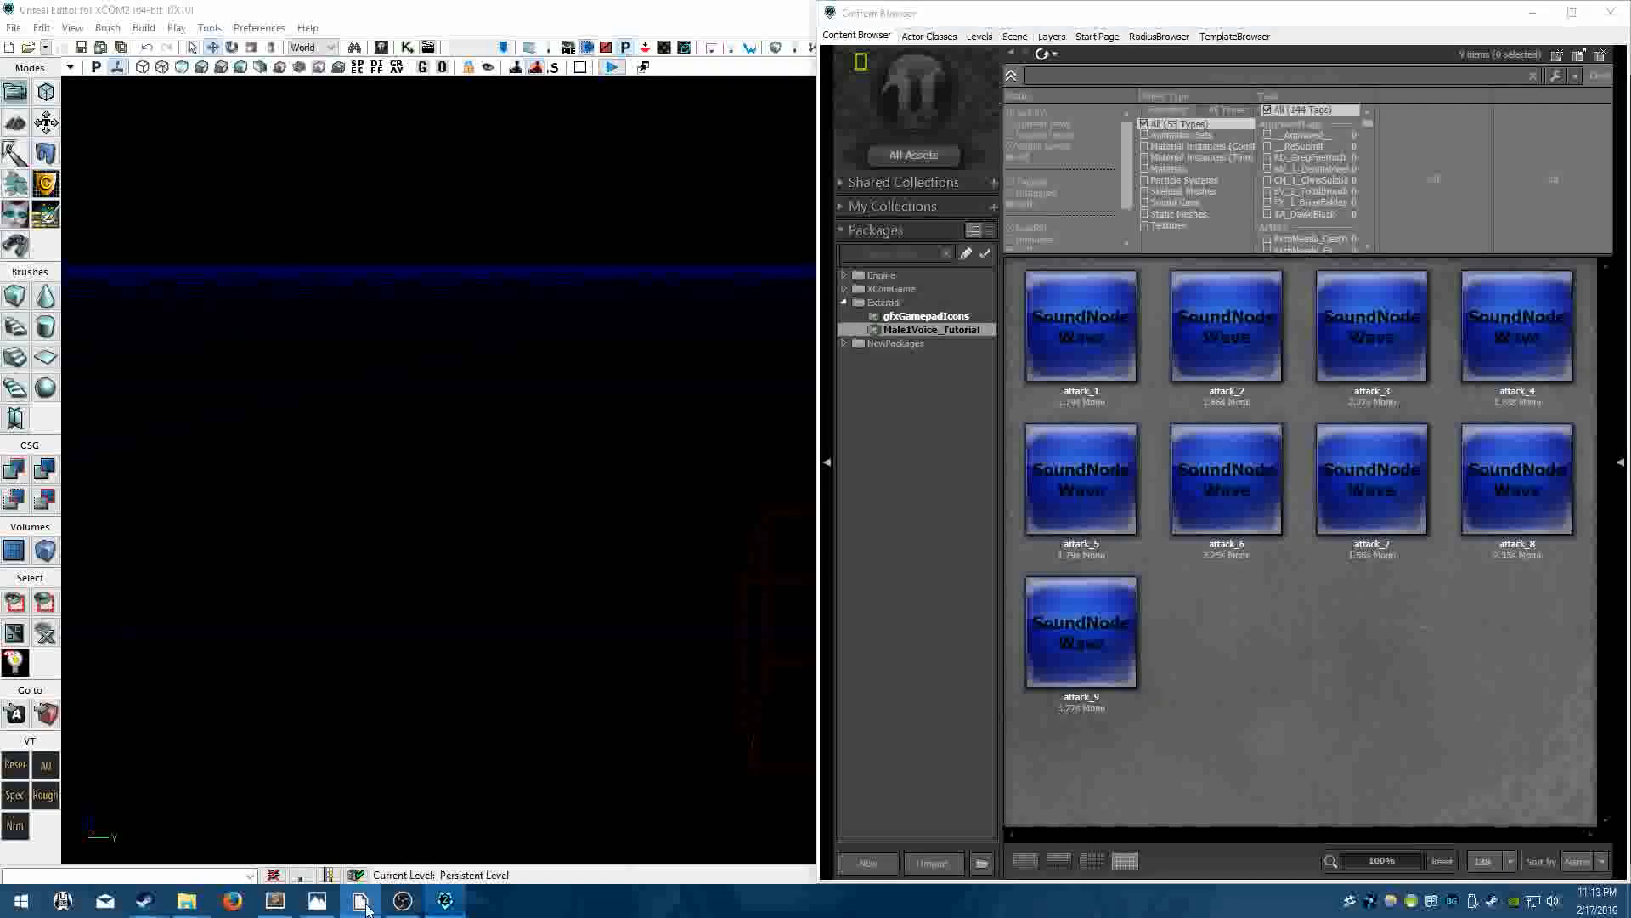
pyautogui.click(110, 206)
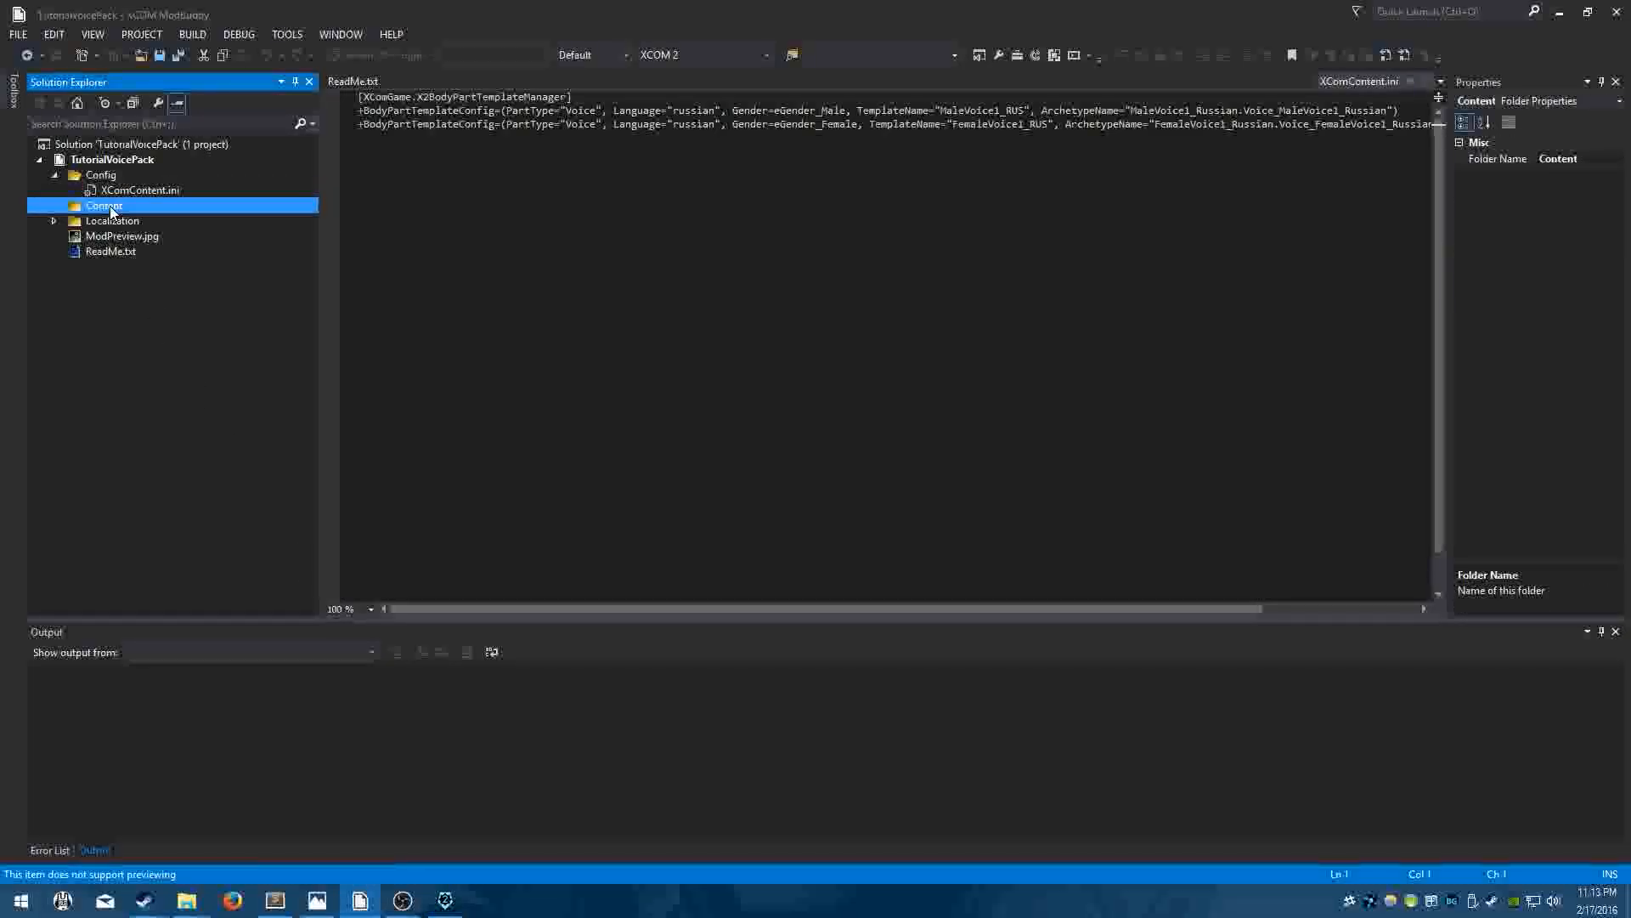
pyautogui.rightClick(109, 205)
pyautogui.moveTo(235, 221)
pyautogui.click(408, 242)
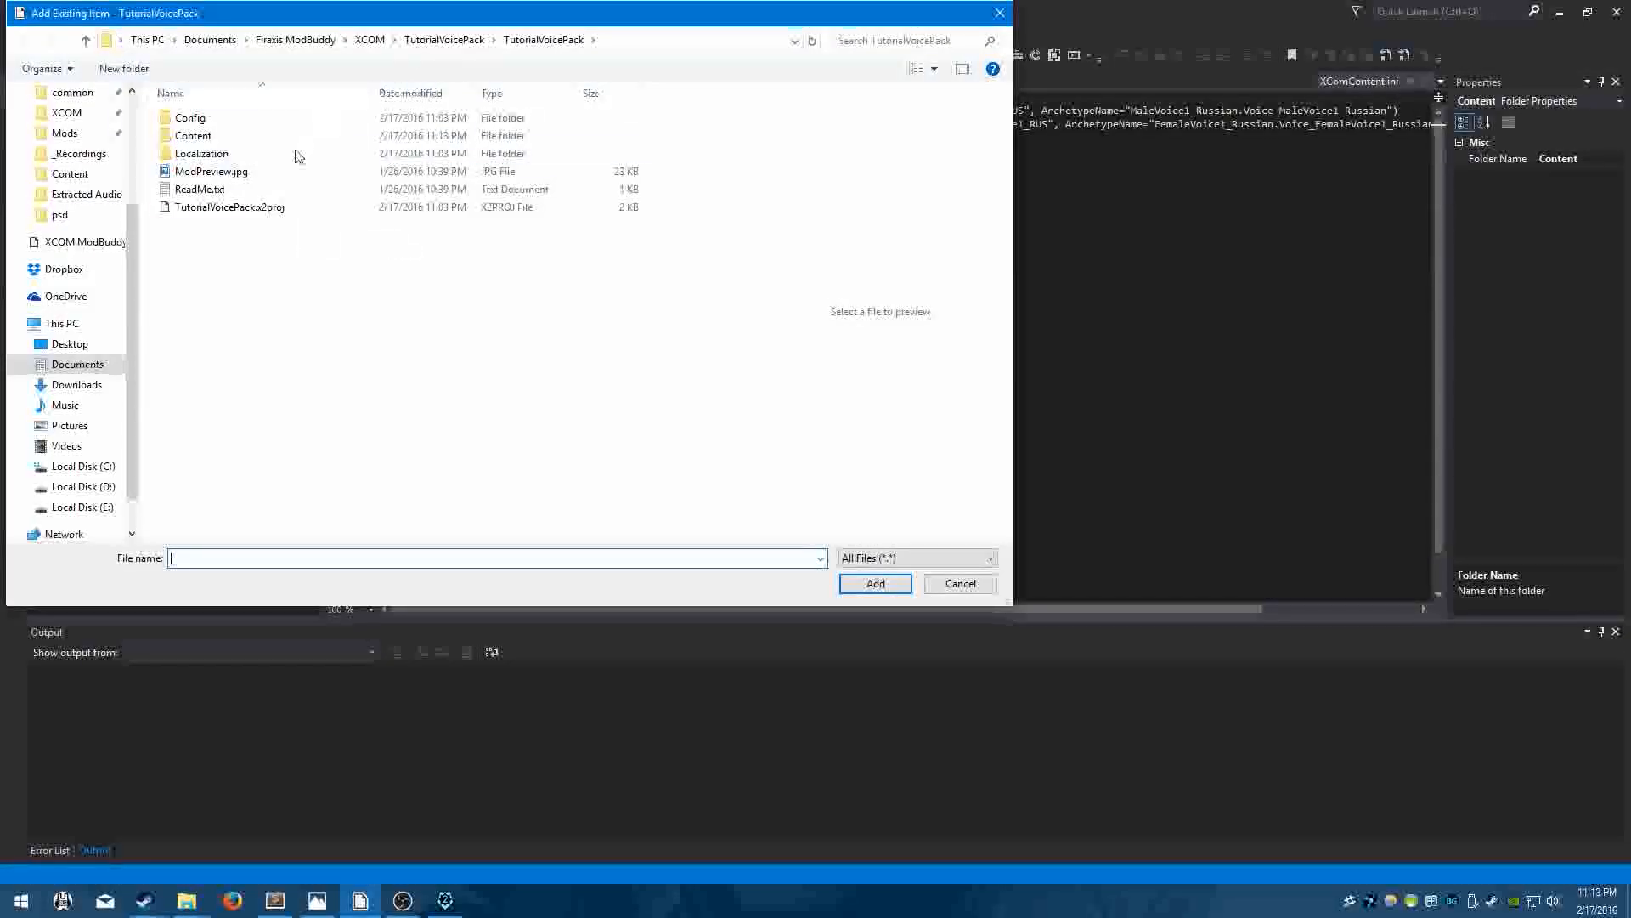
pyautogui.doubleClick(197, 136)
pyautogui.doubleClick(222, 119)
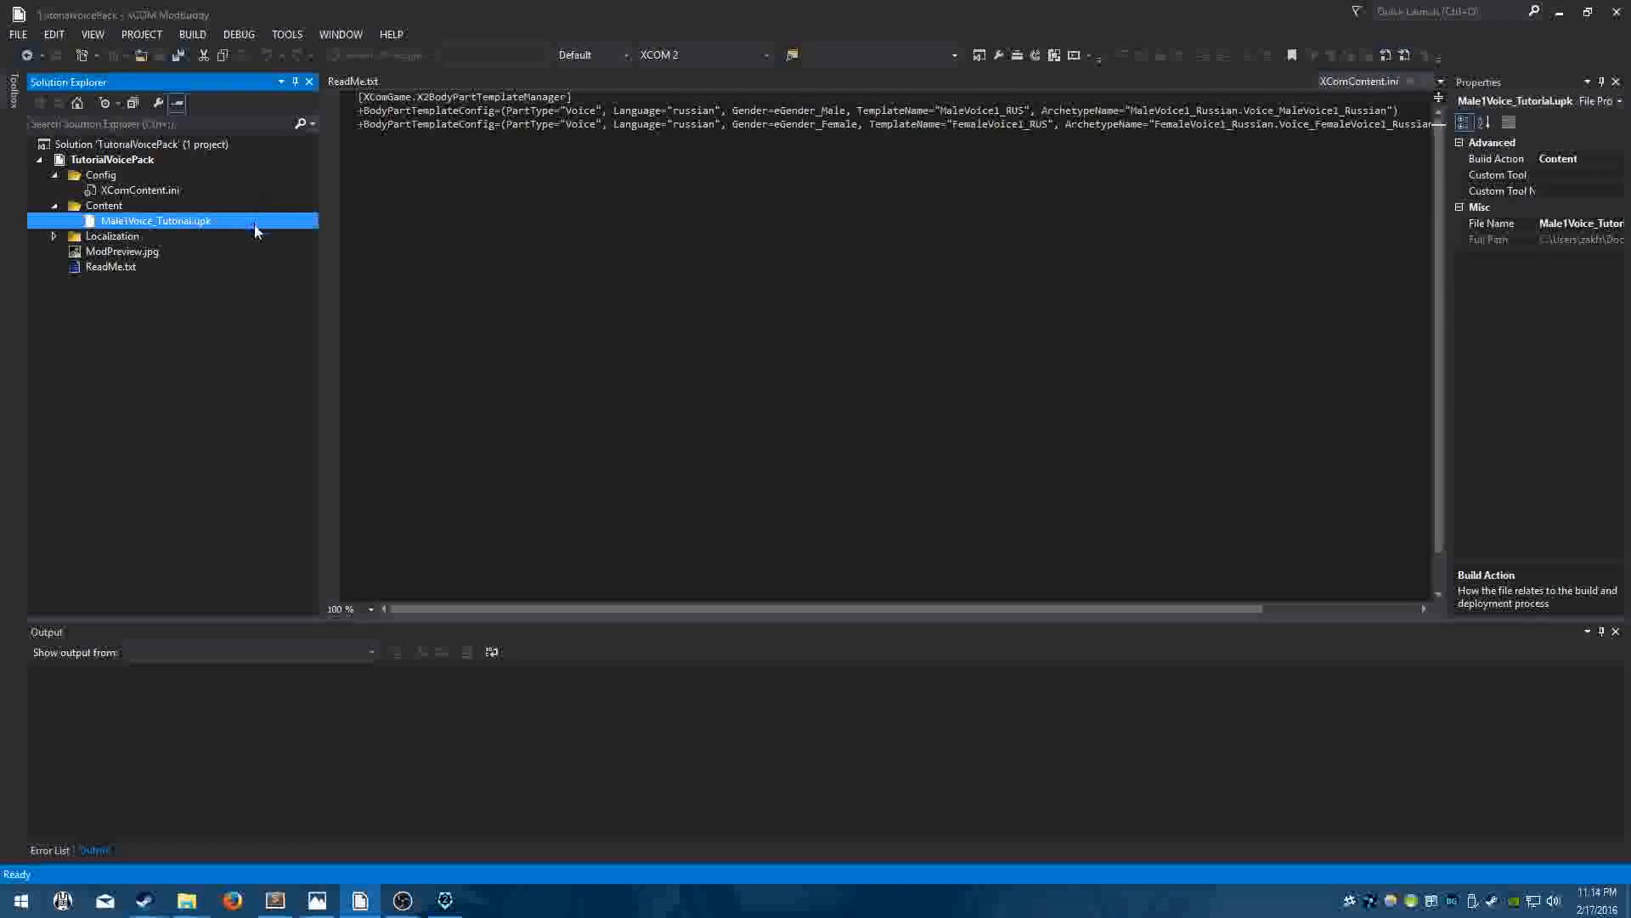
# Switch back to the Unreal Editor and search the actor classes for "voicebank".
pyautogui.click(445, 901)
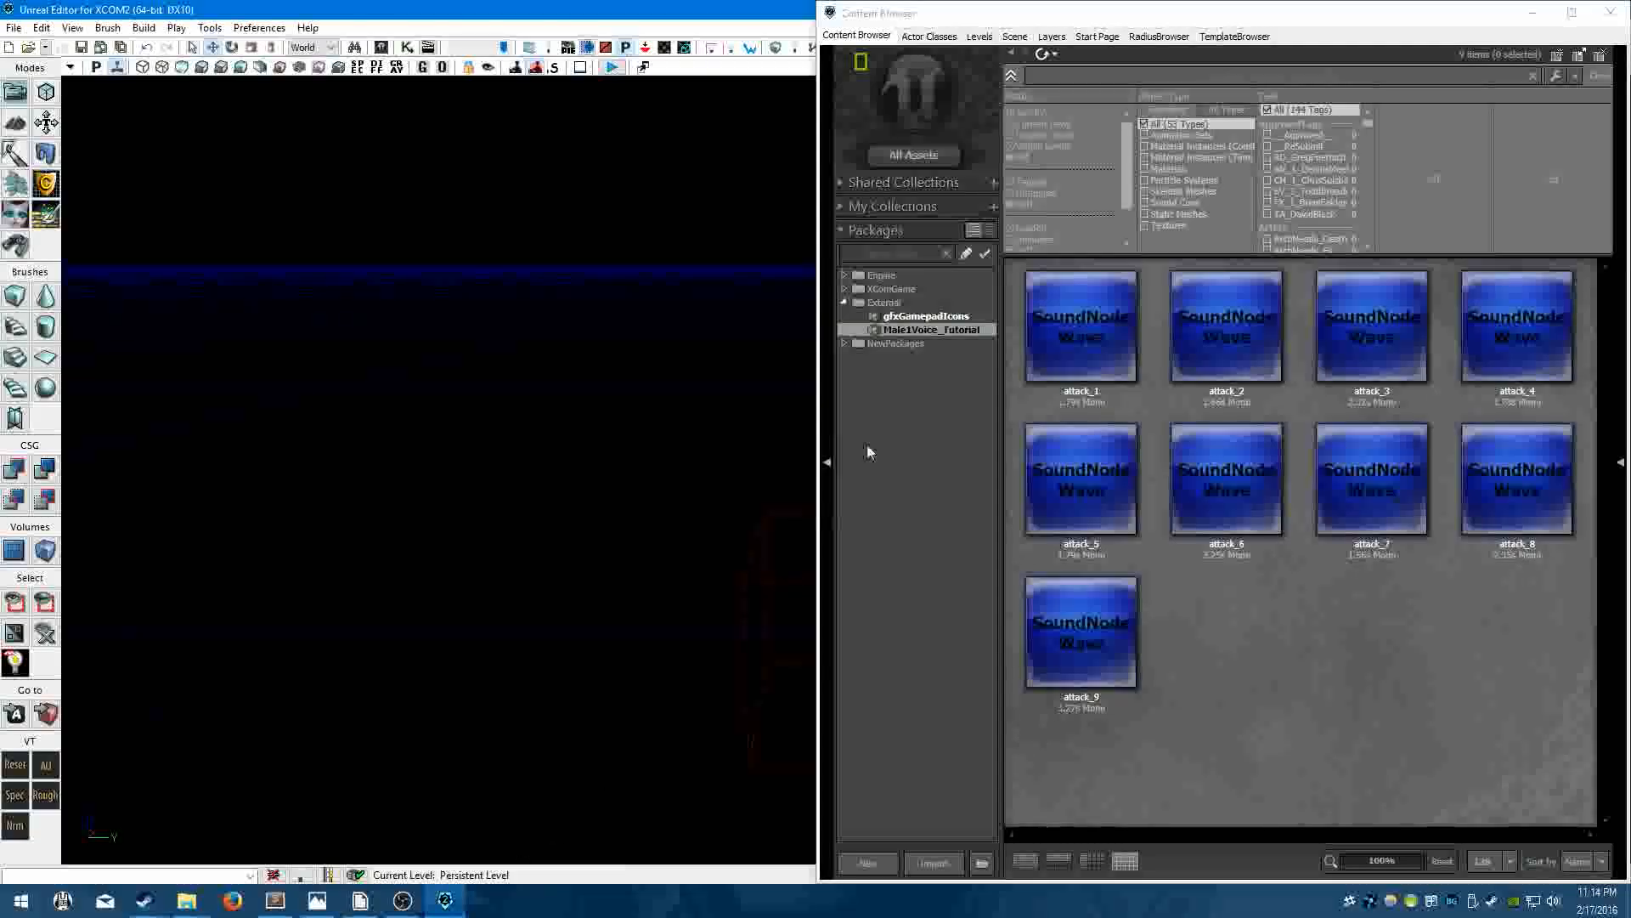
pyautogui.click(957, 331)
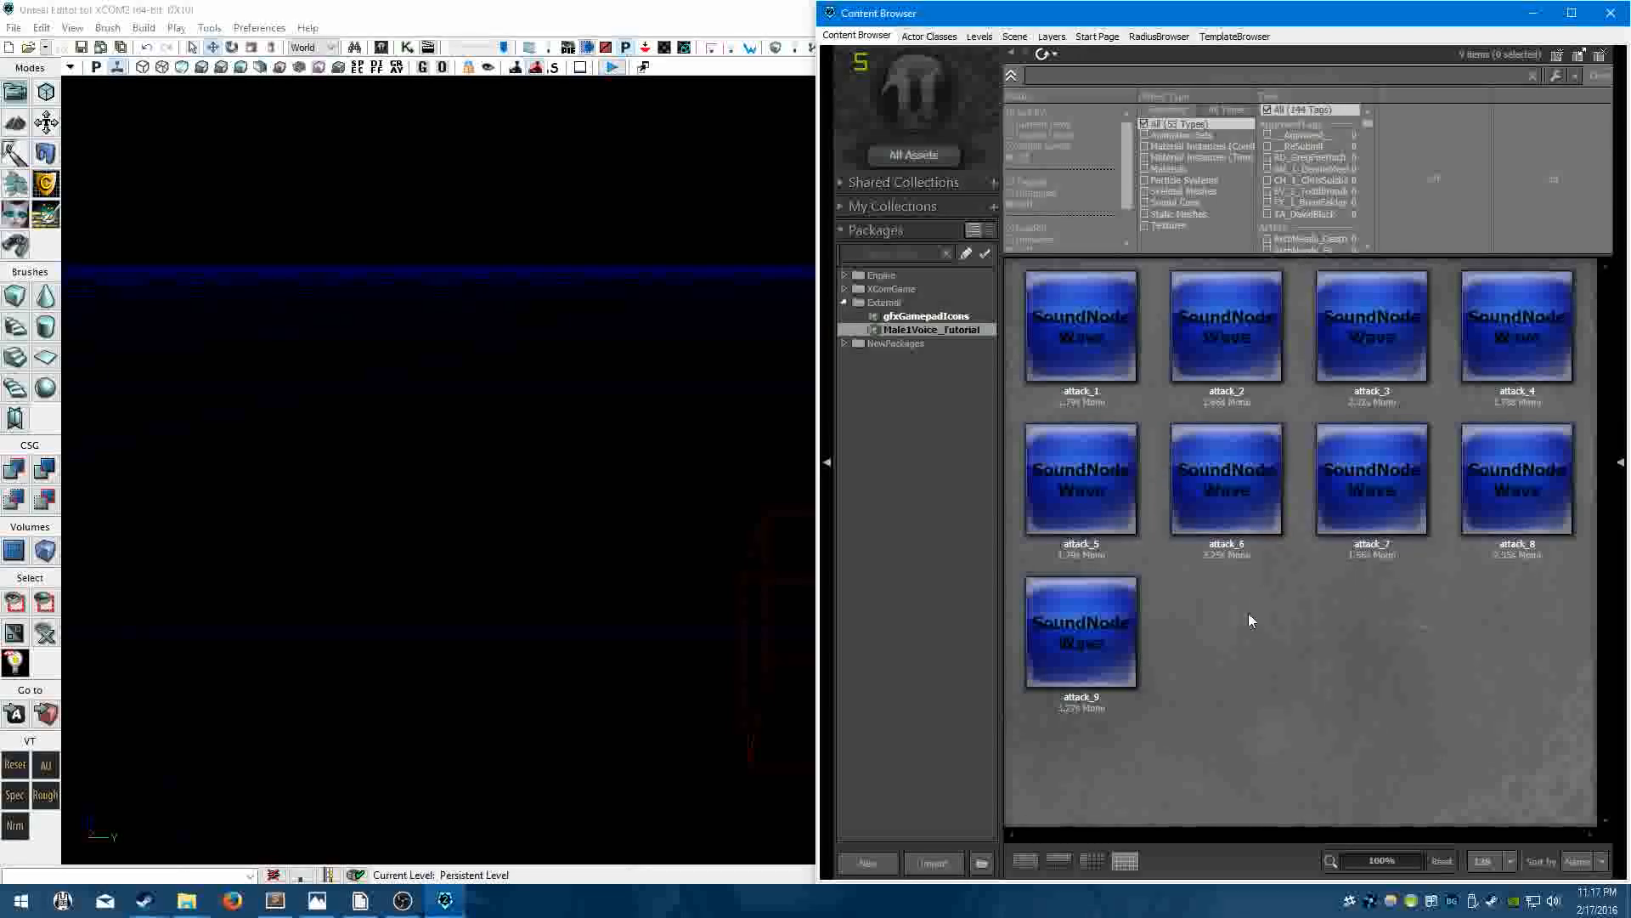
pyautogui.click(930, 37)
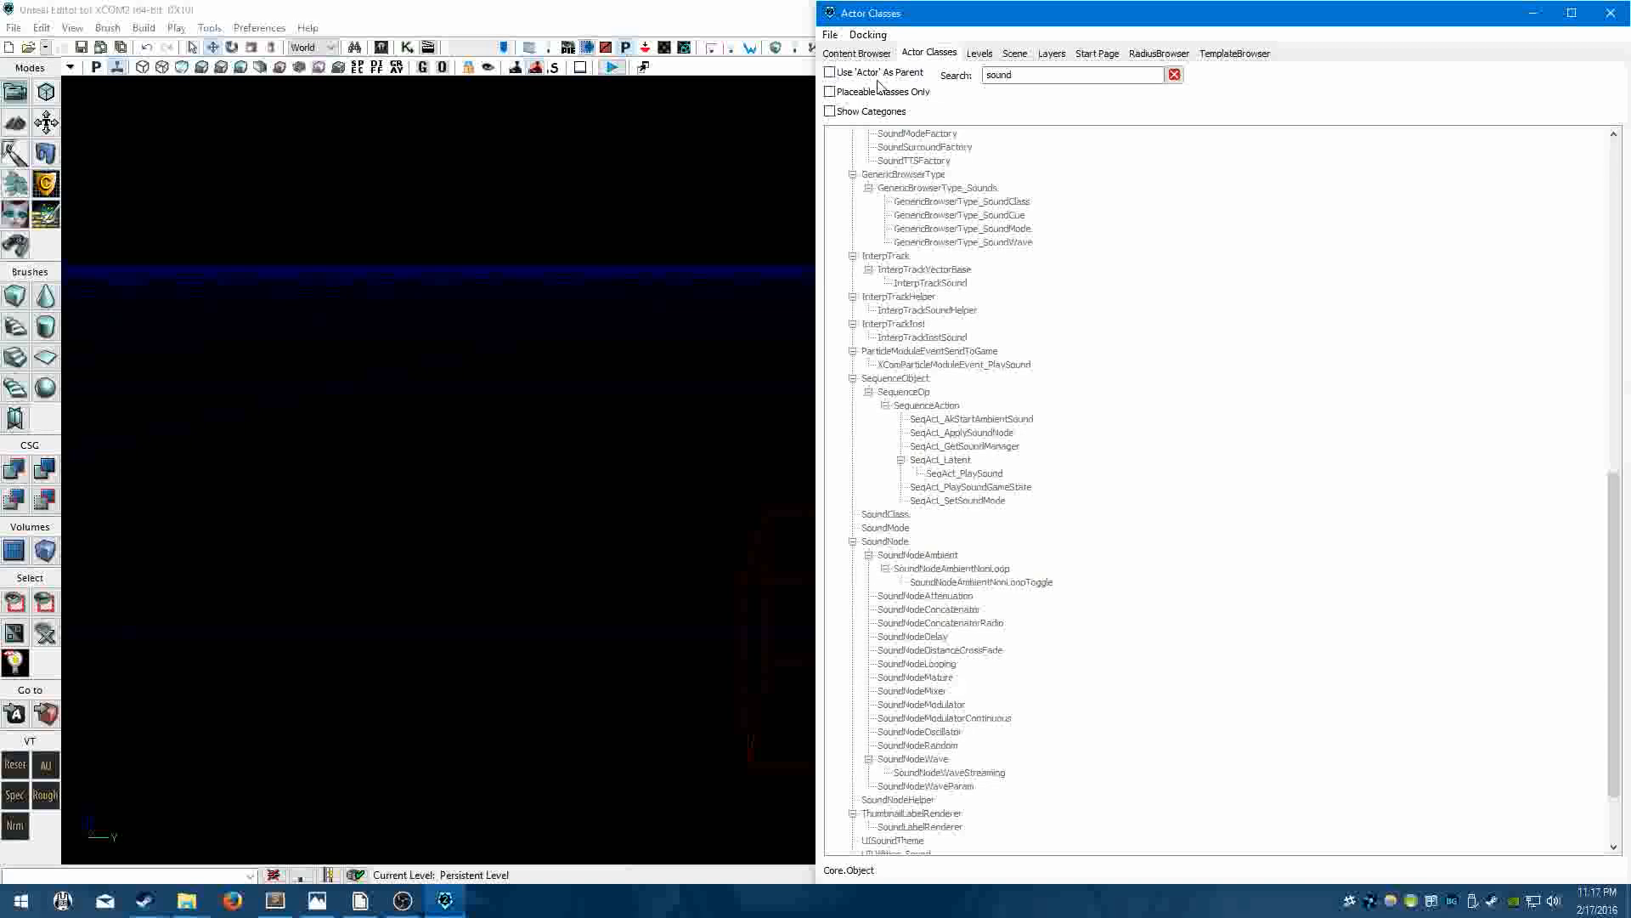
pyautogui.moveTo(1056, 74); pyautogui.dragTo(733, 61)
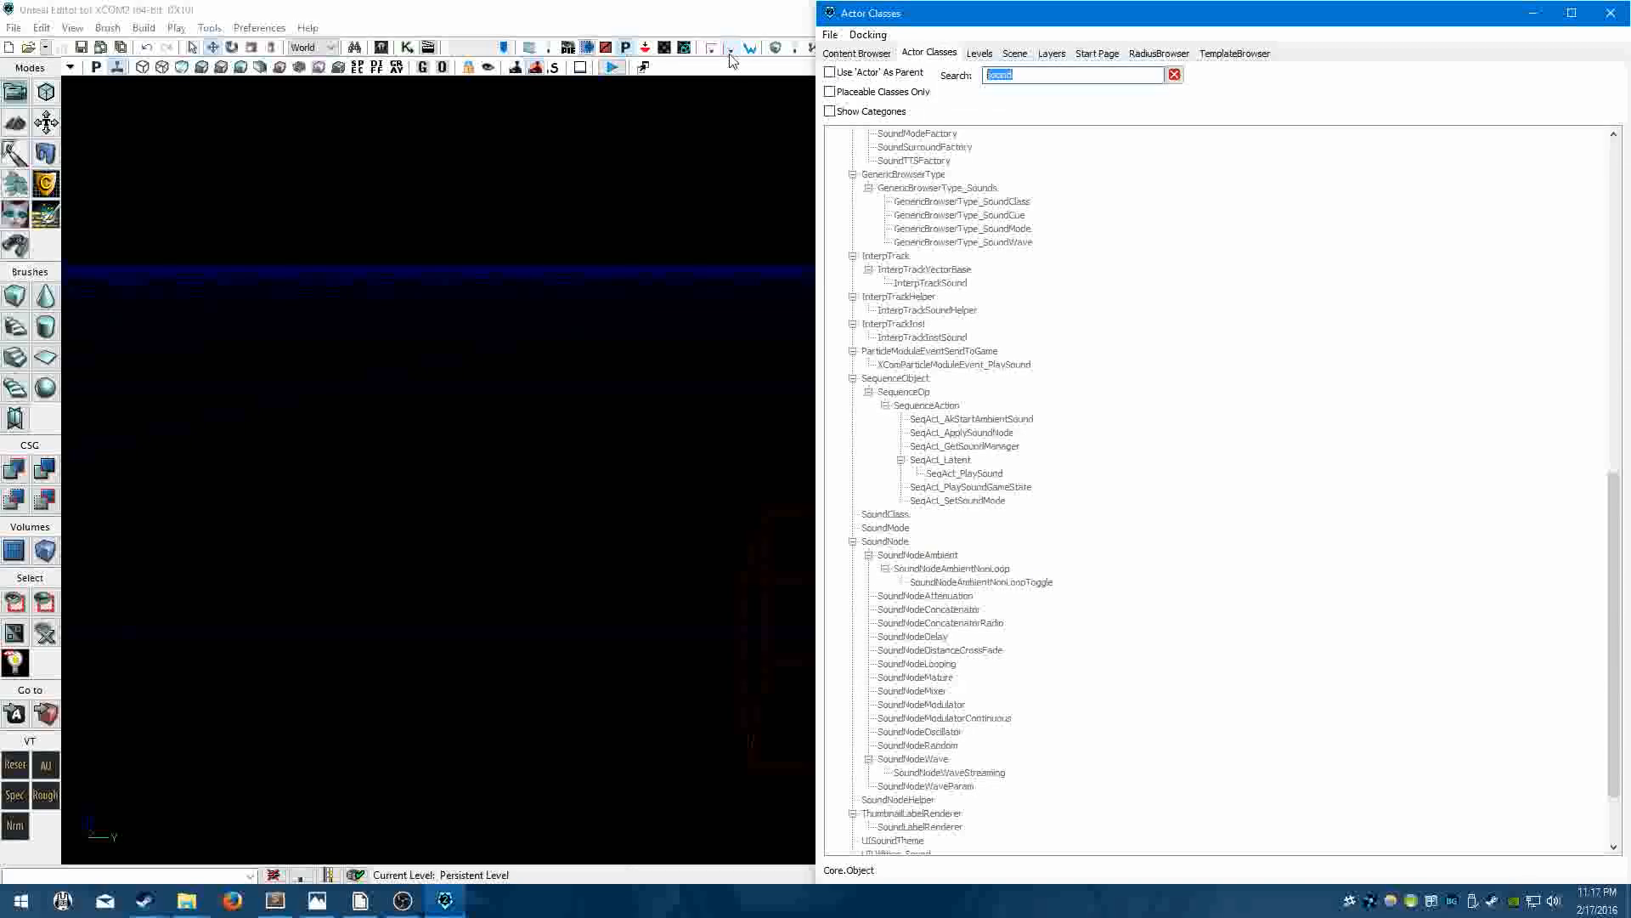
pyautogui.write('voicebank')
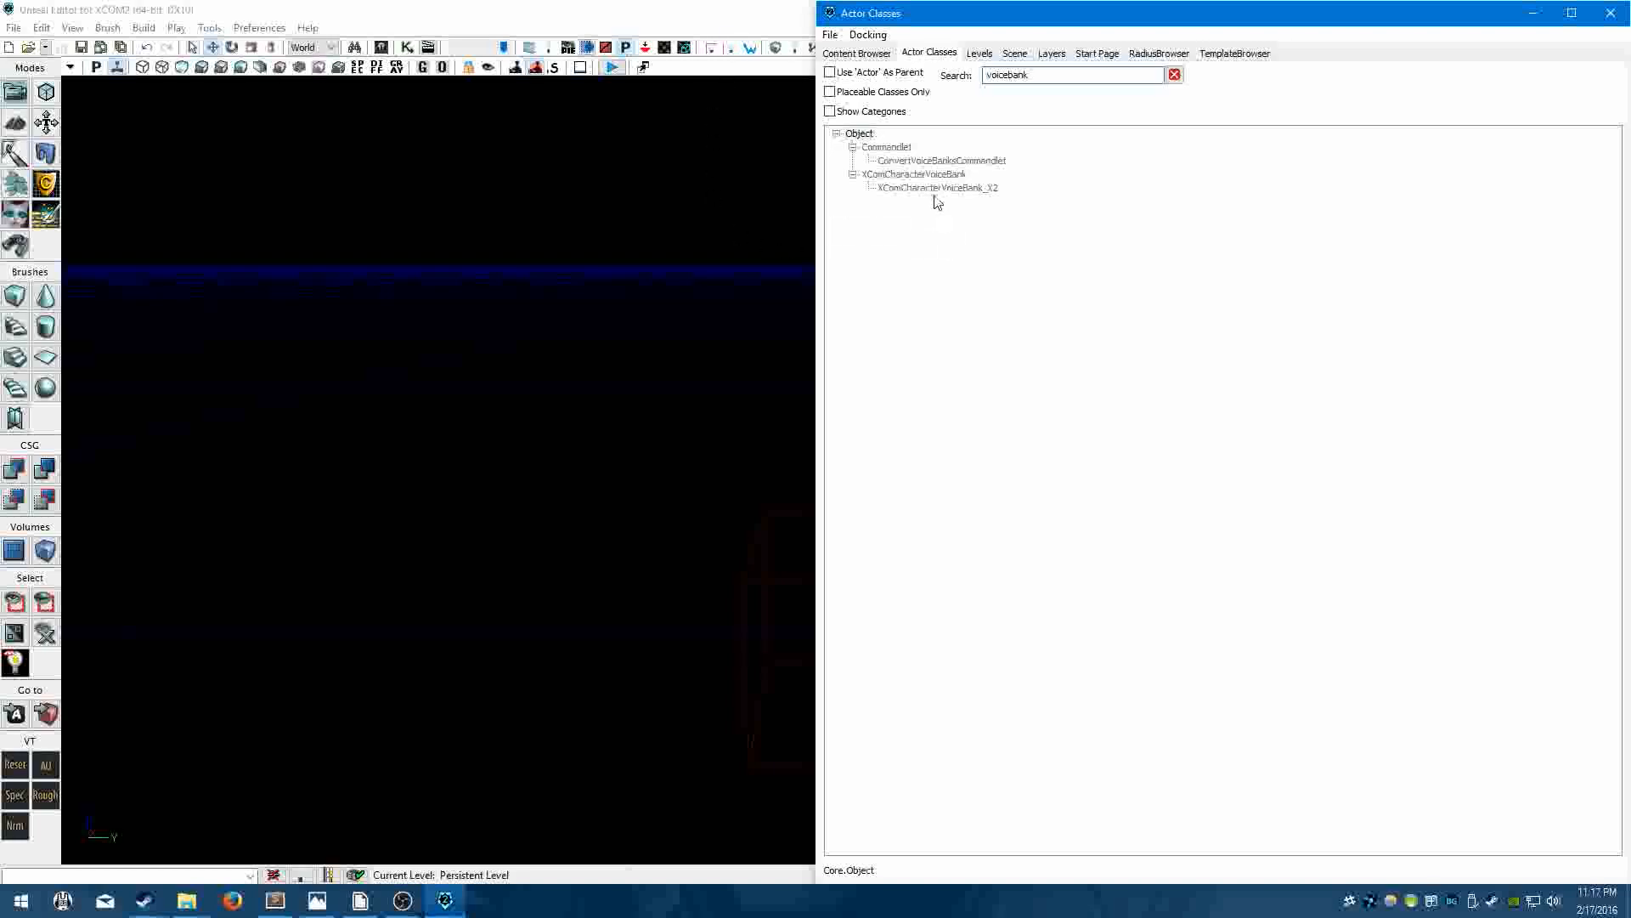
# Create an archetype of XComCharacterVoiceBank_X2 in the Male1Voice_Tutorial package, named Male1VoiceBank0, with no grouping.
pyautogui.click(932, 188)
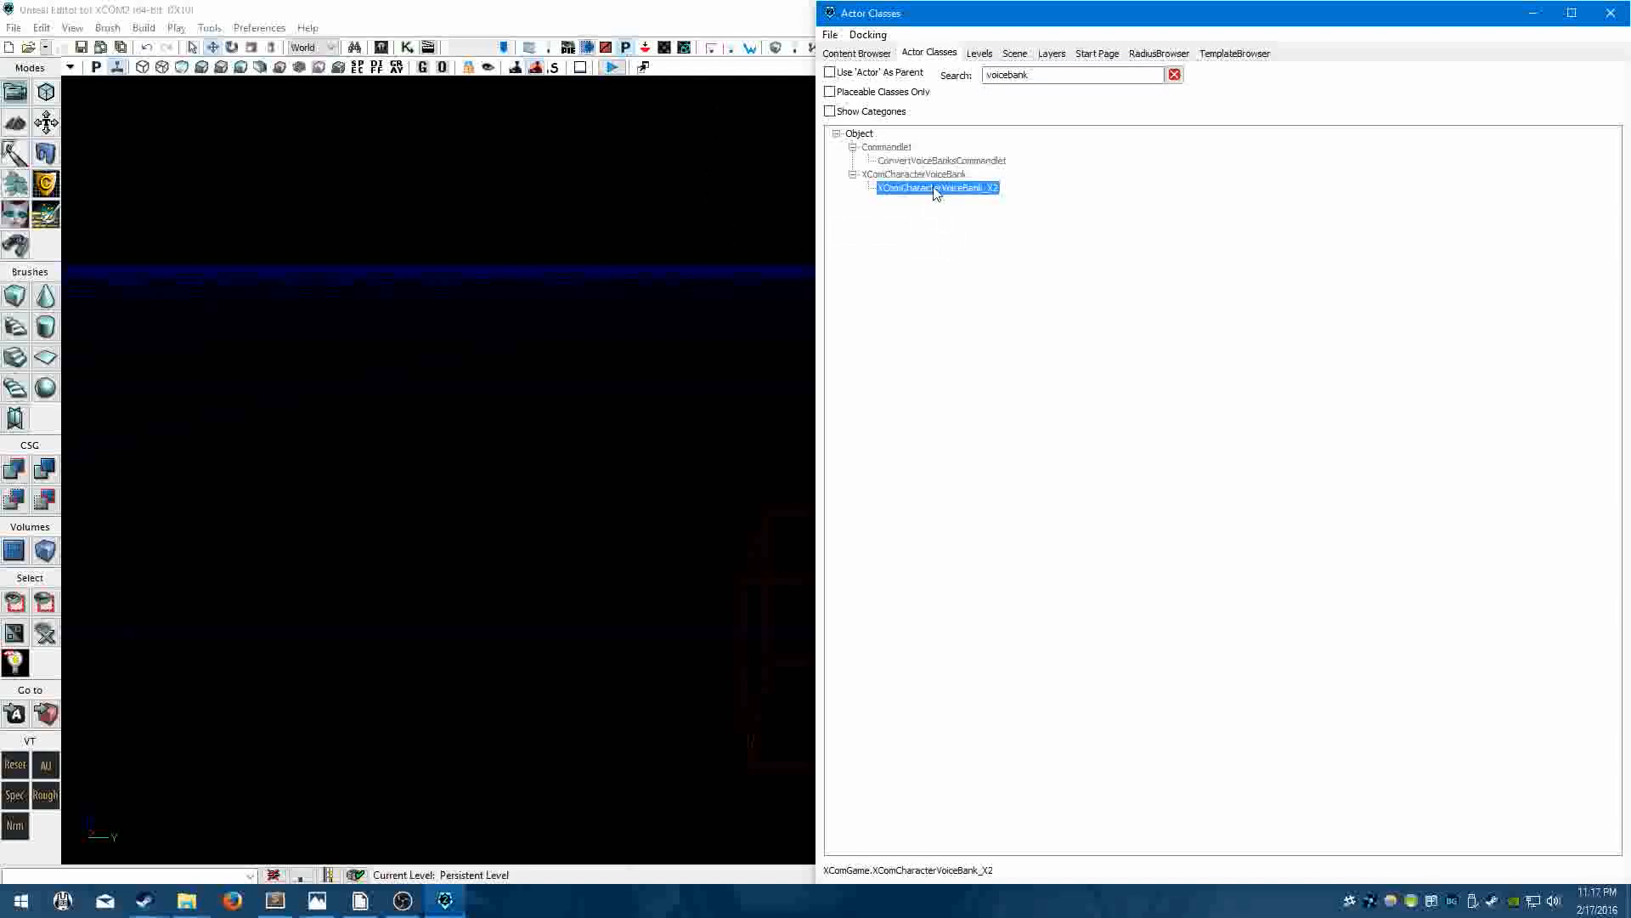
pyautogui.rightClick(915, 190)
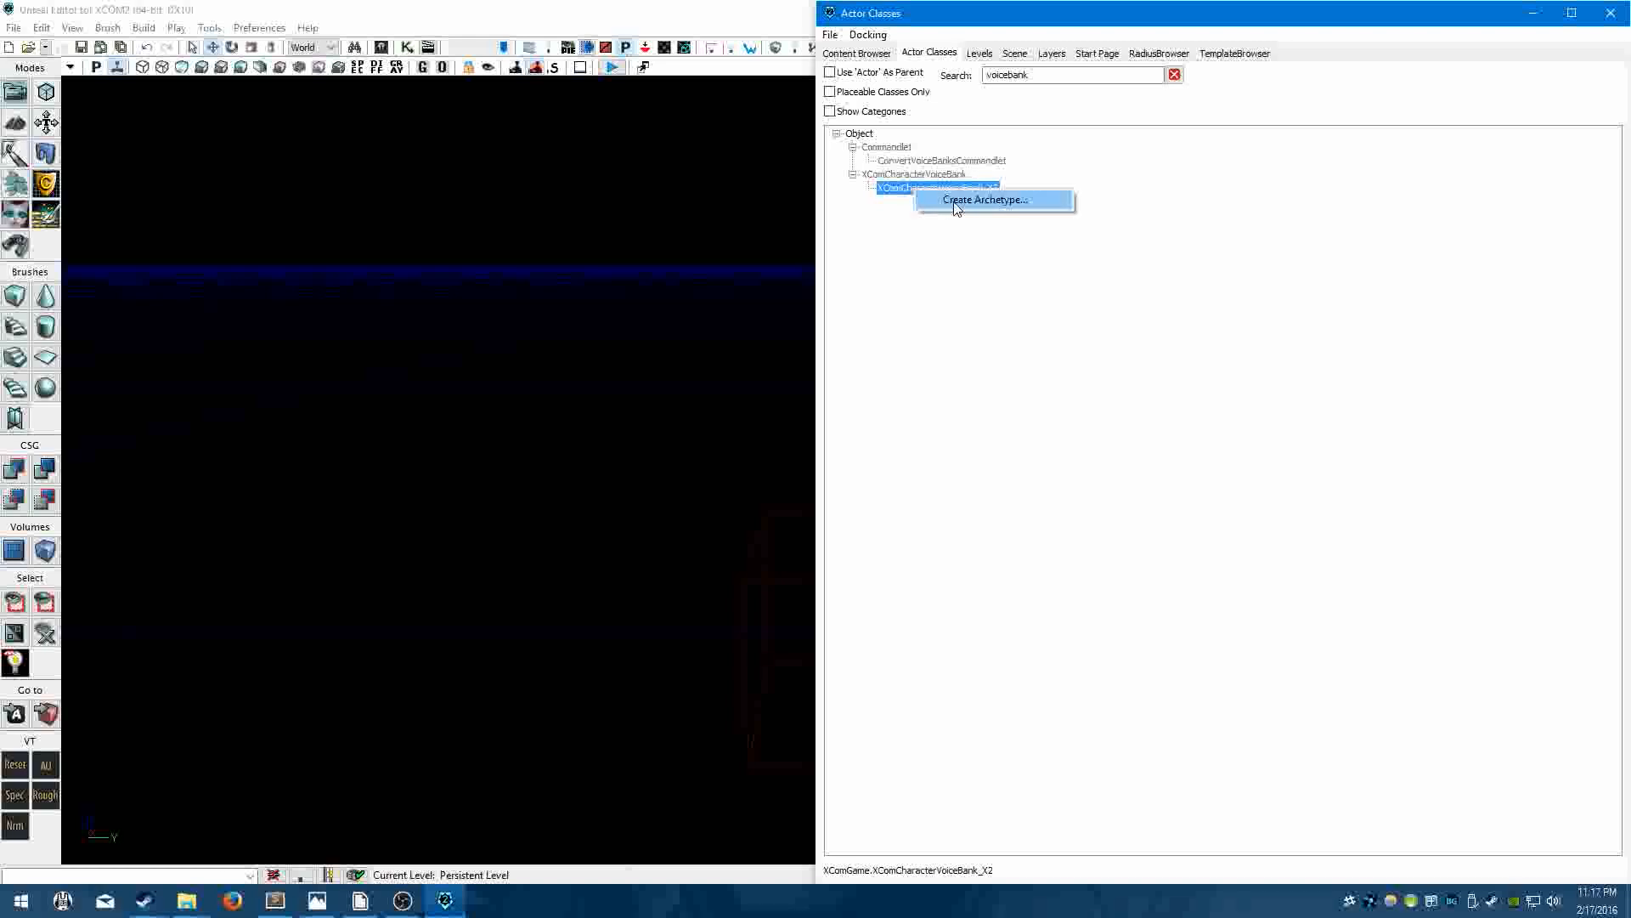
pyautogui.click(955, 202)
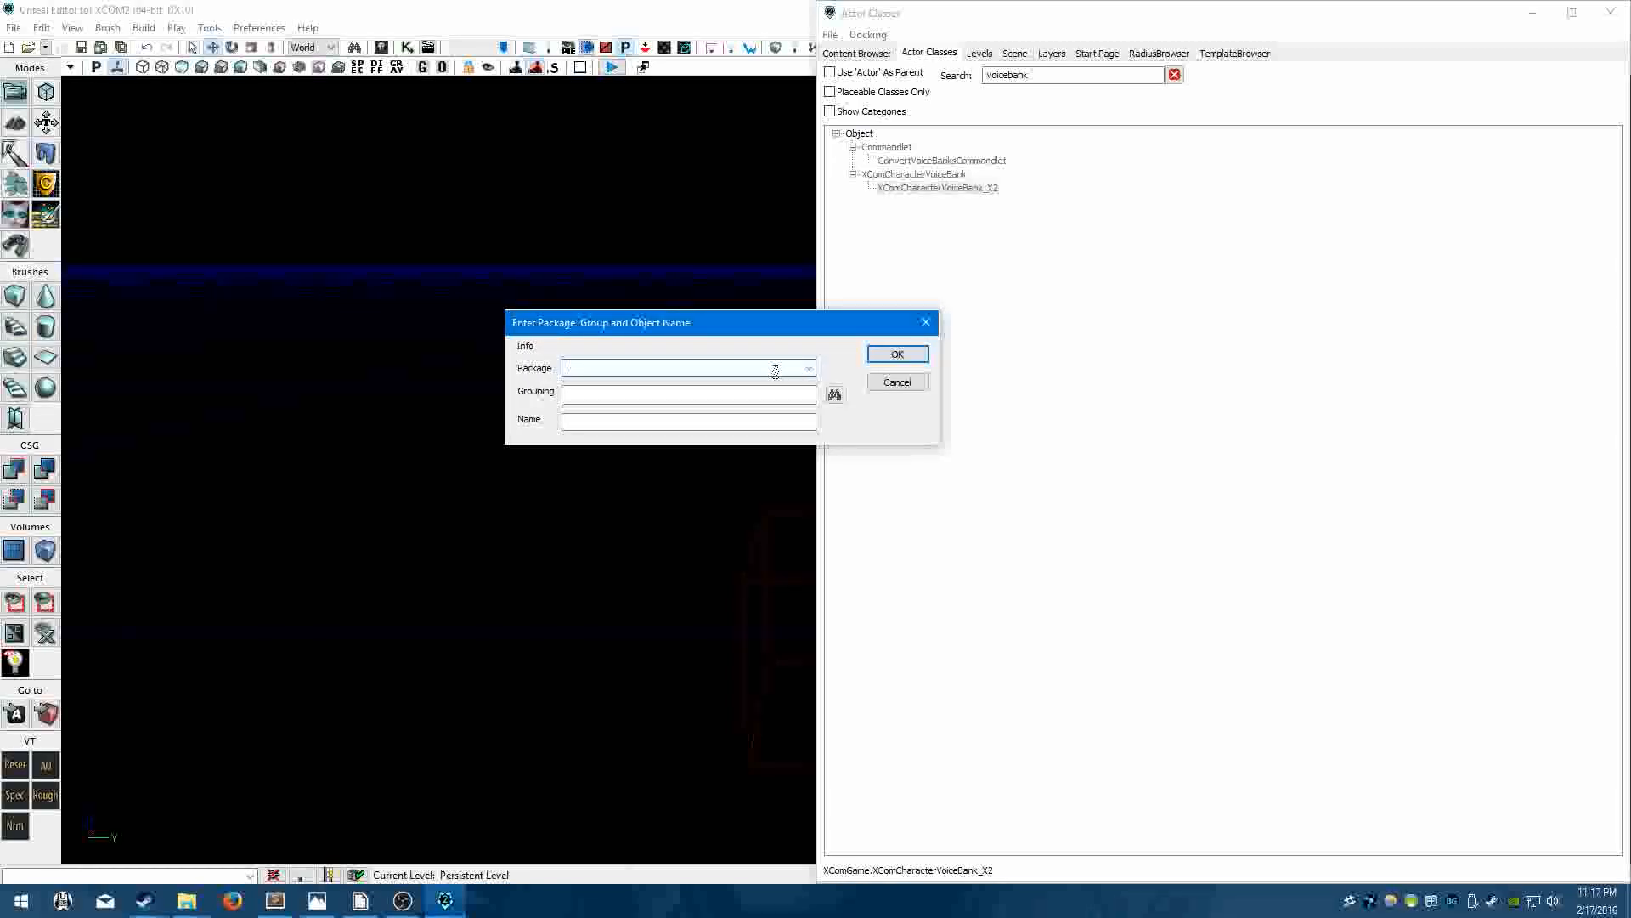
pyautogui.press('Down')
pyautogui.press('Down')
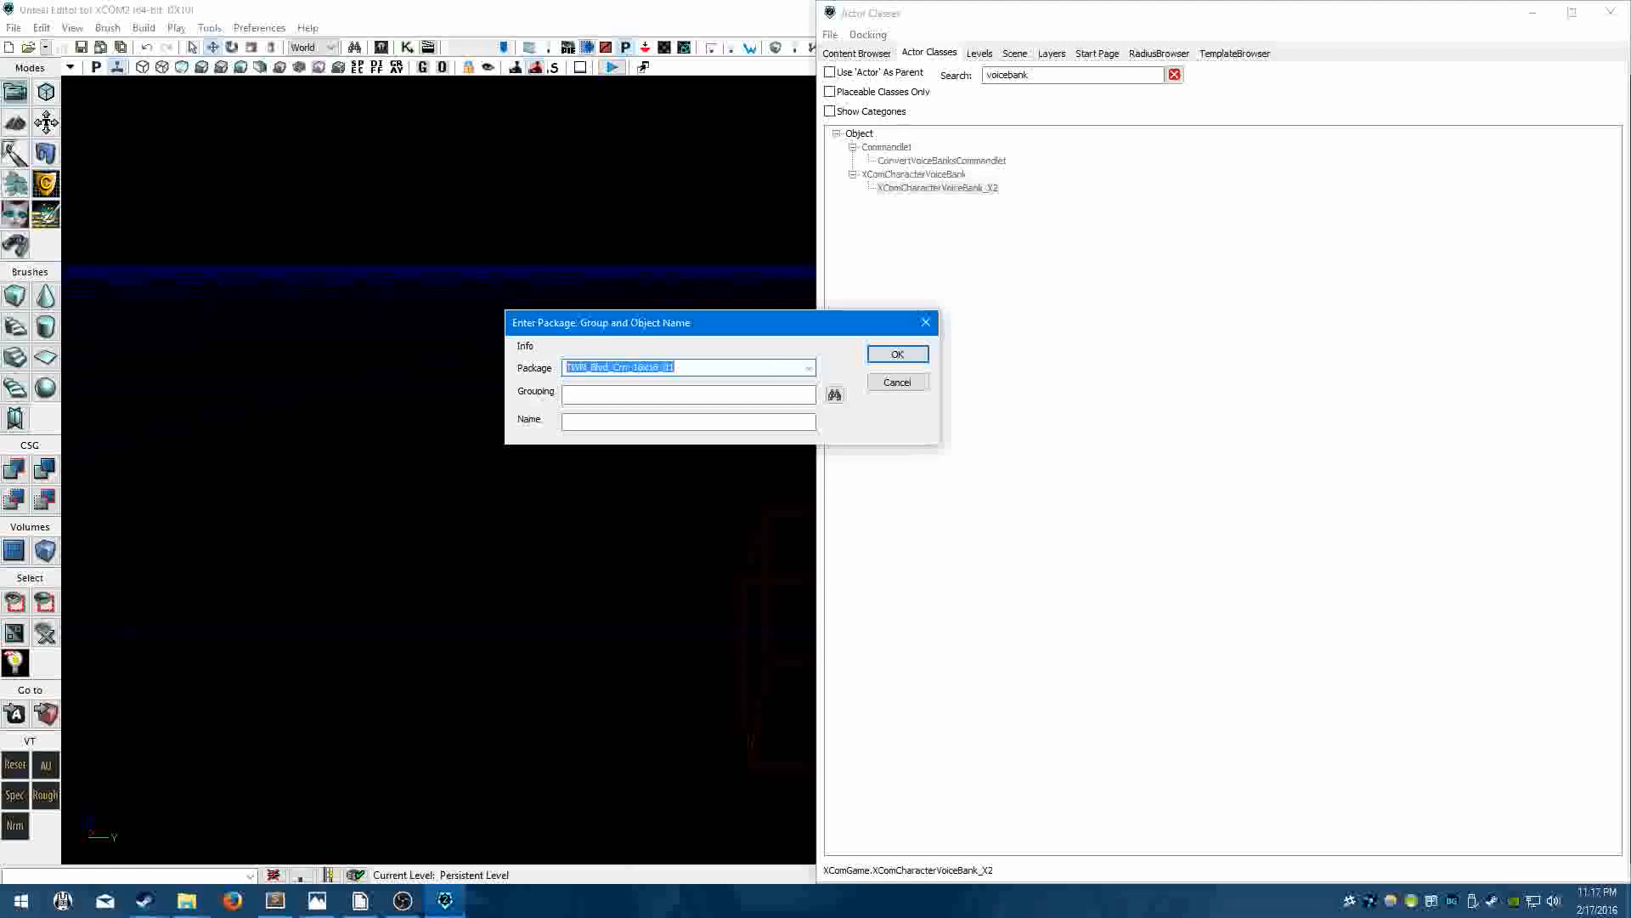
pyautogui.write('male1voice_tu')
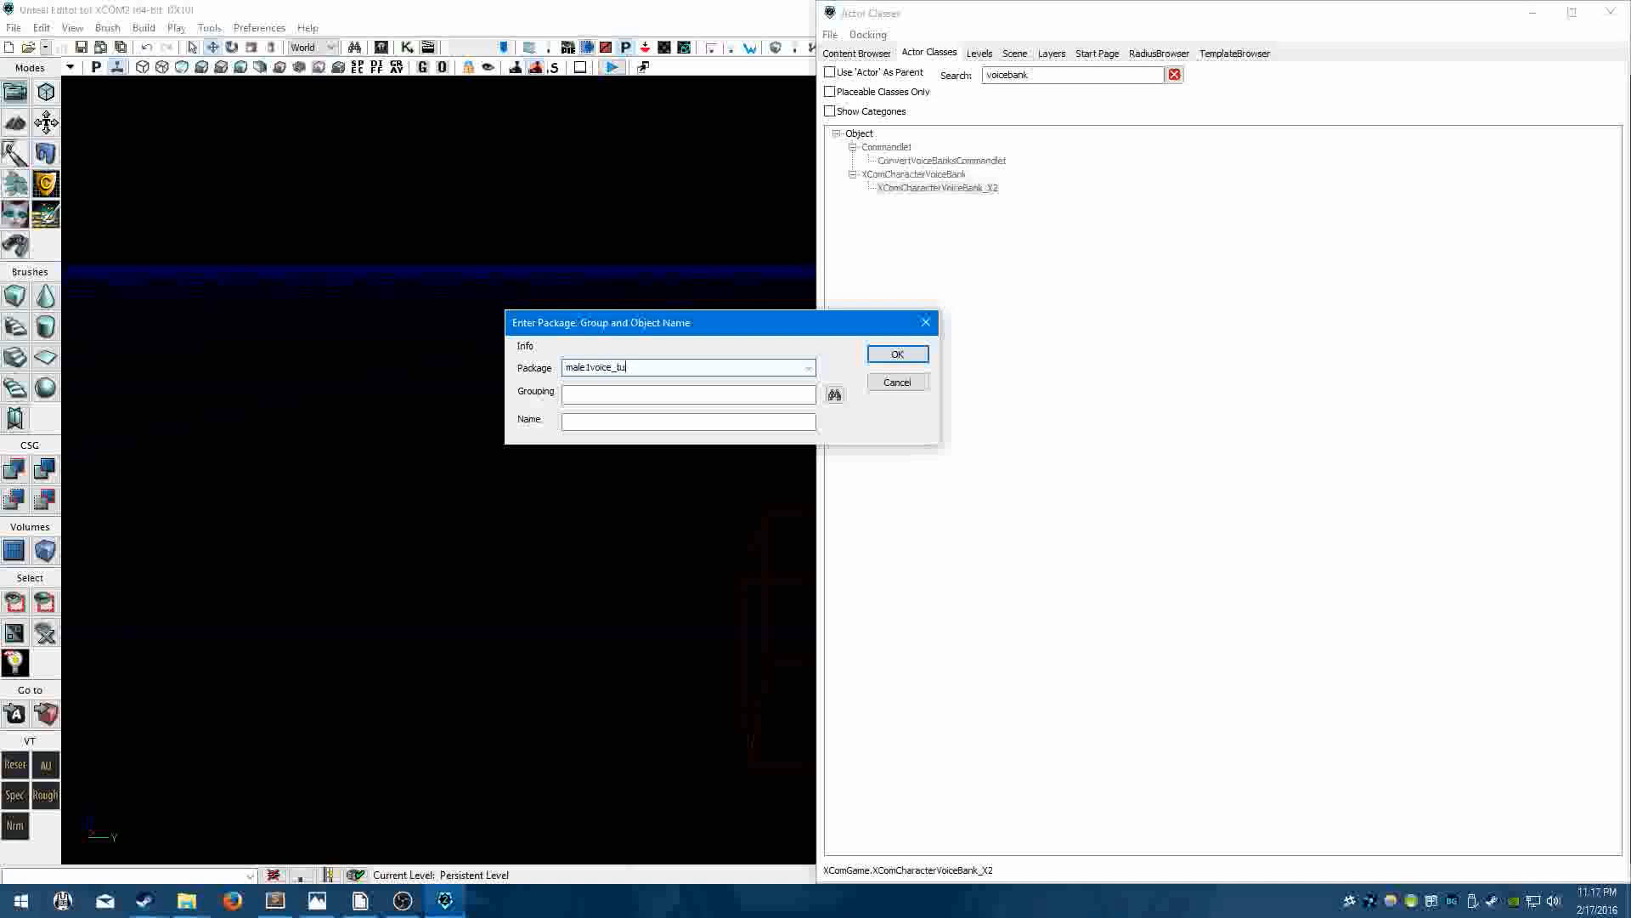
pyautogui.press('Tab')
pyautogui.click(807, 367)
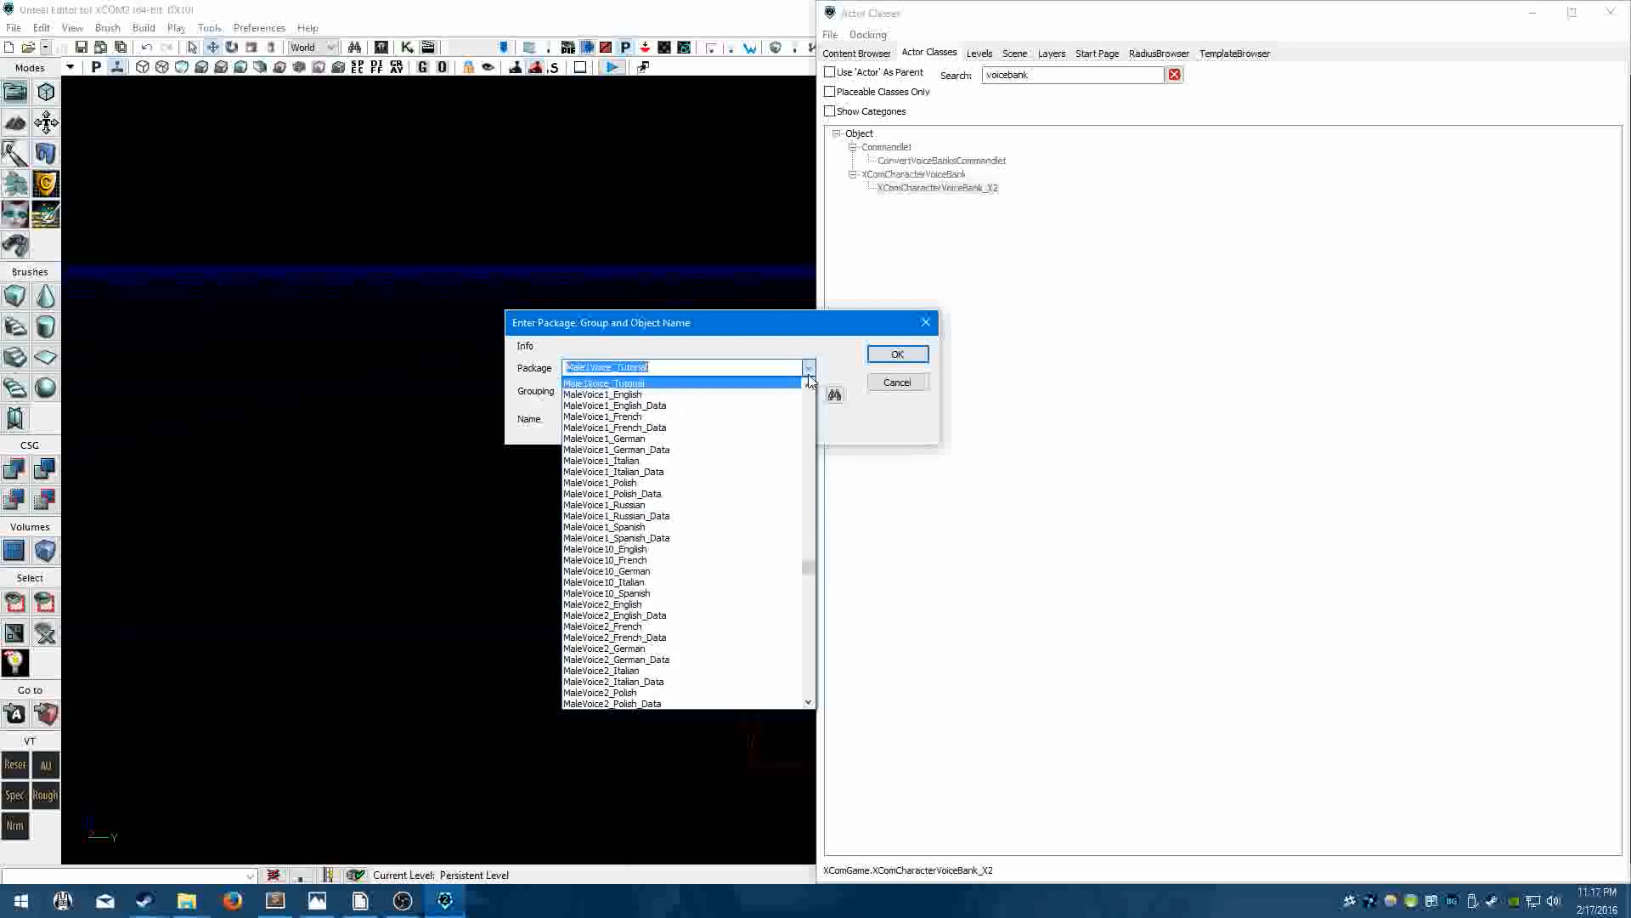
pyautogui.click(704, 384)
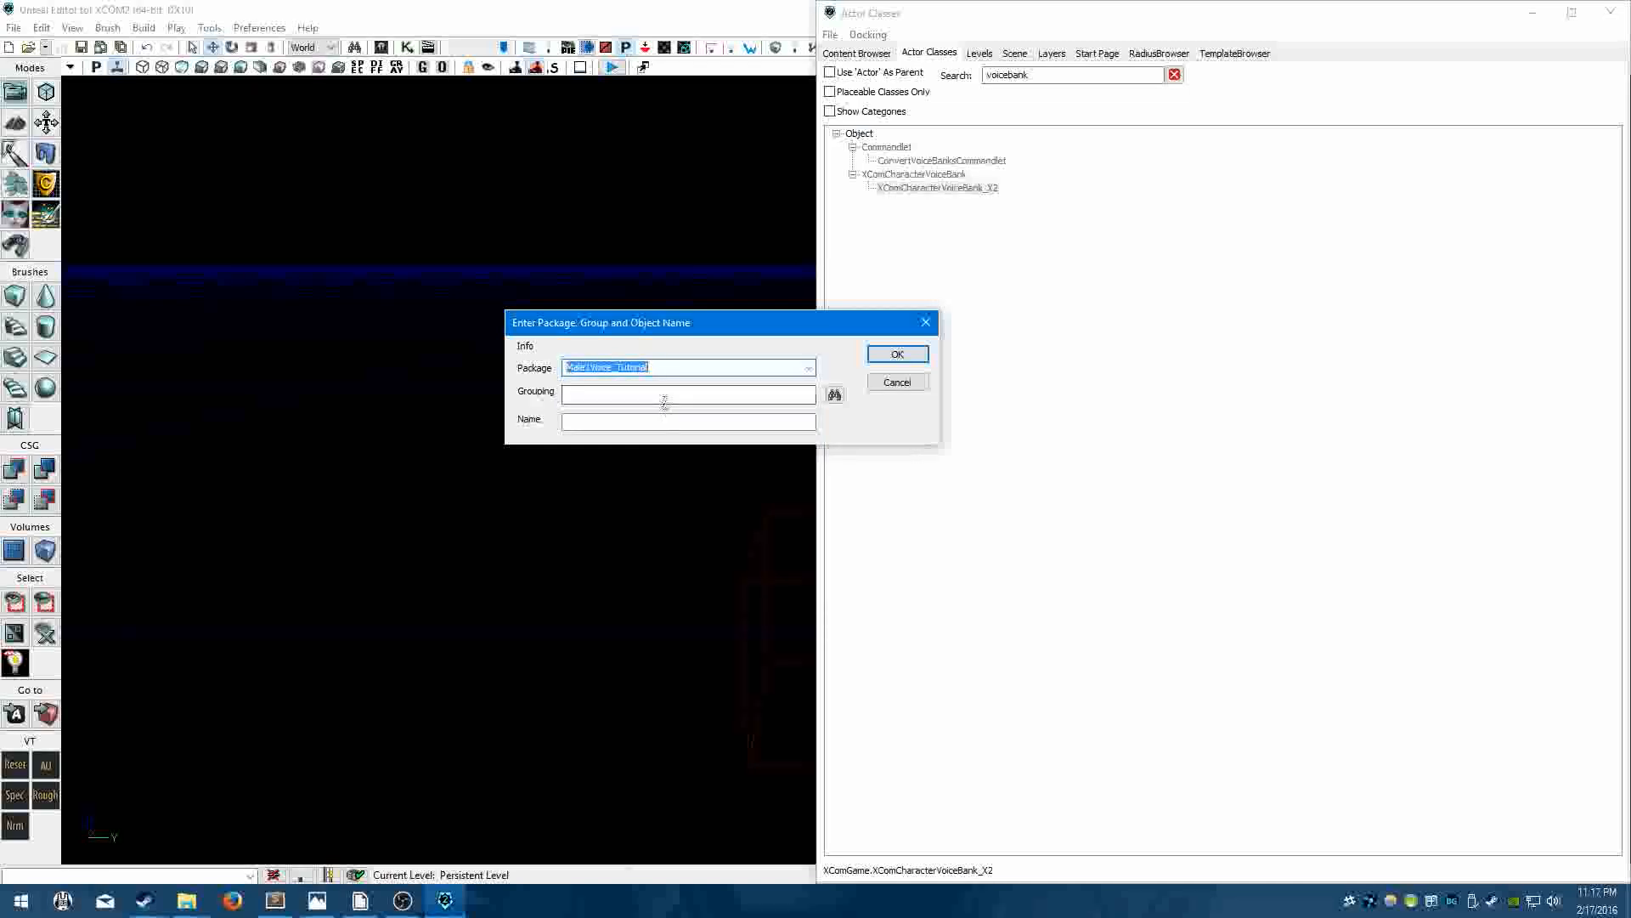
pyautogui.click(636, 421)
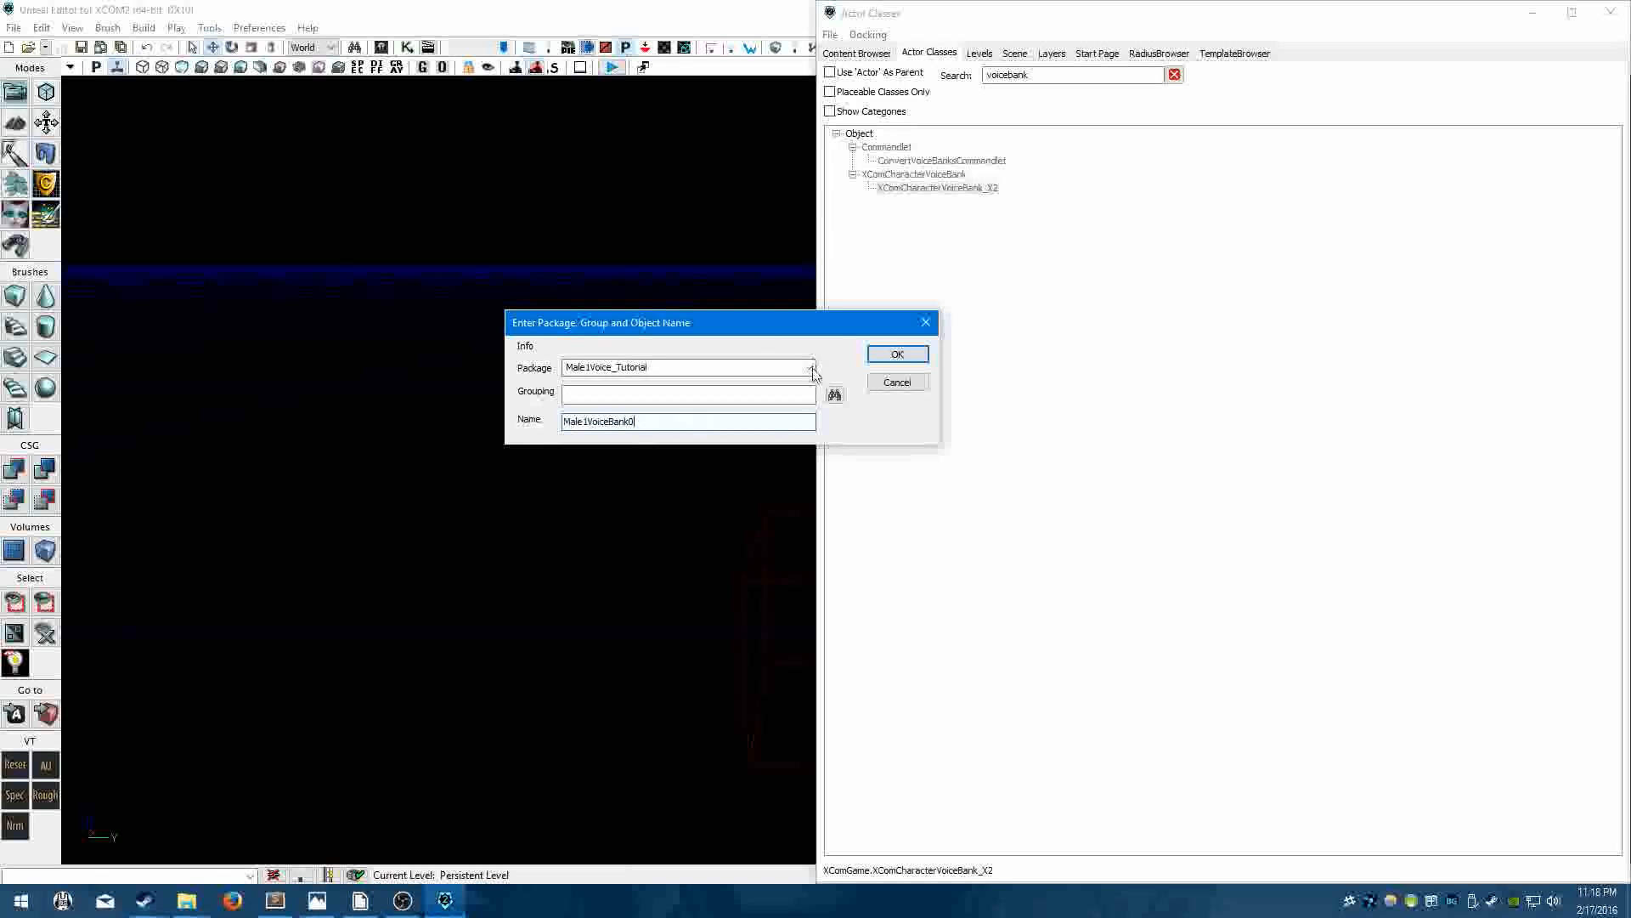
pyautogui.click(898, 354)
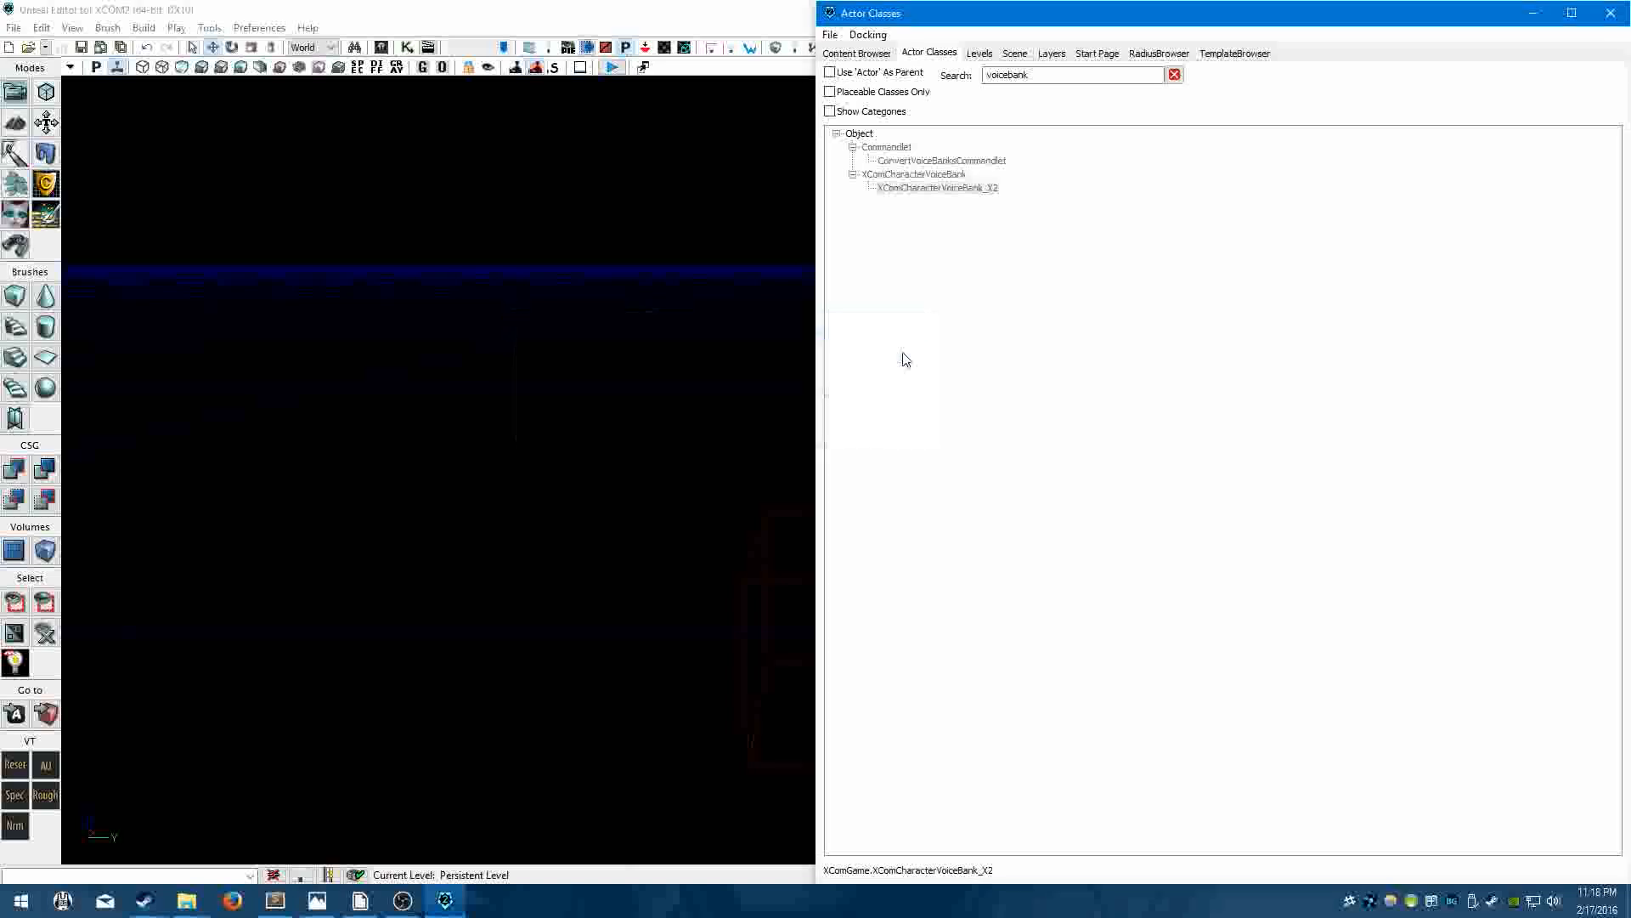
# Open the properties of the Male1VoiceBank0 archetype from the package's assets and move the window clear of the asset thumbnails.
pyautogui.click(858, 53)
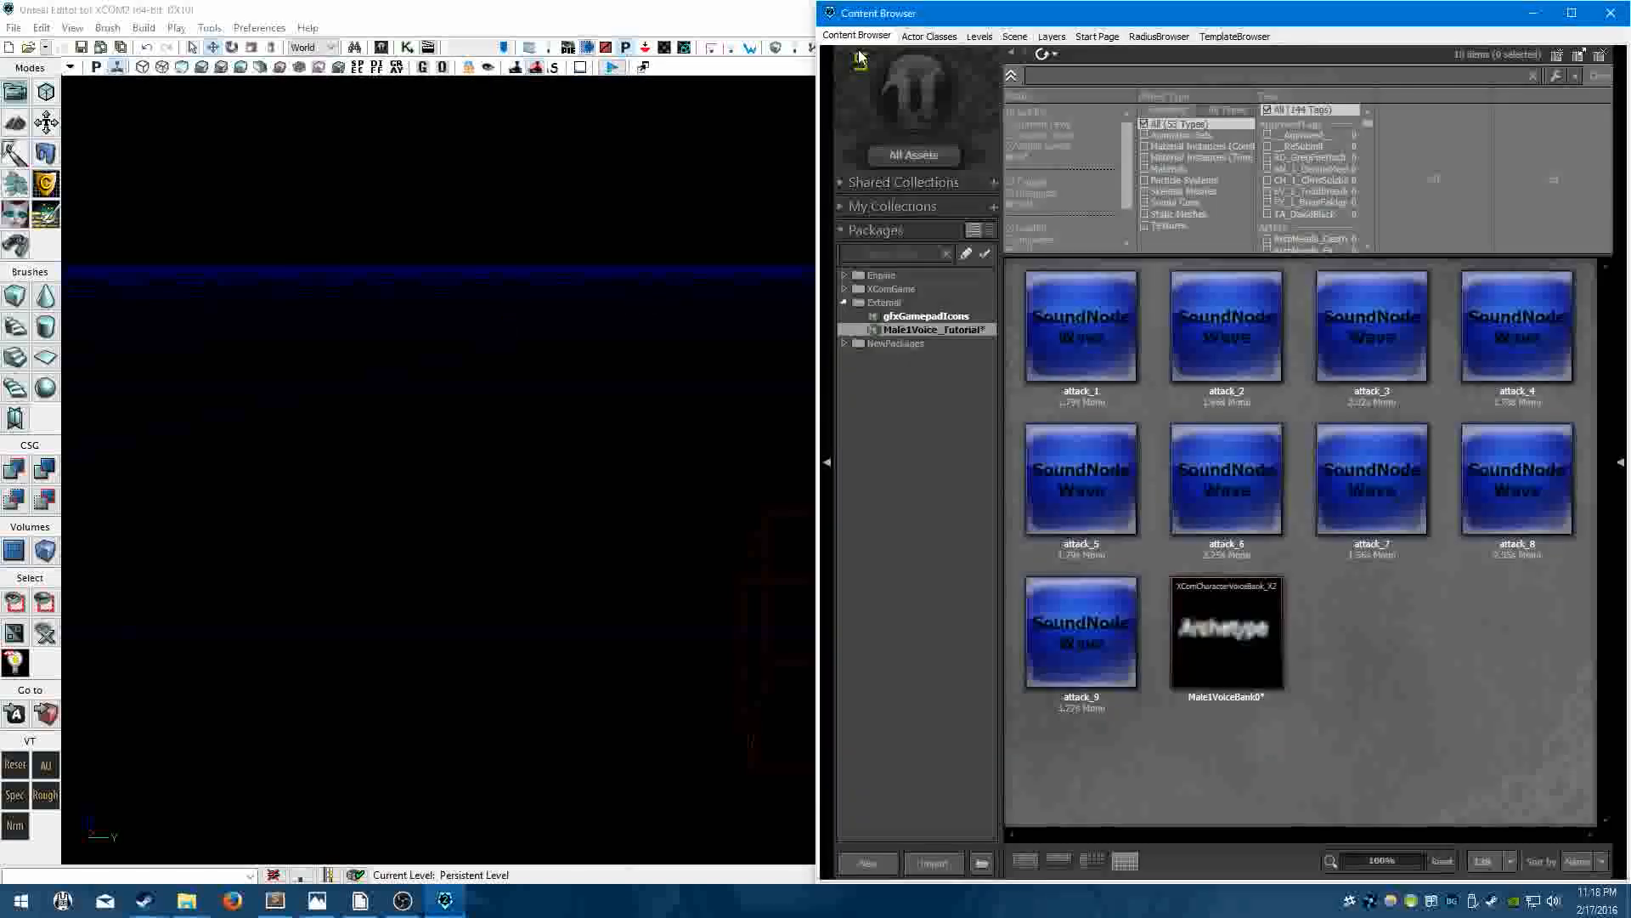
pyautogui.click(1248, 644)
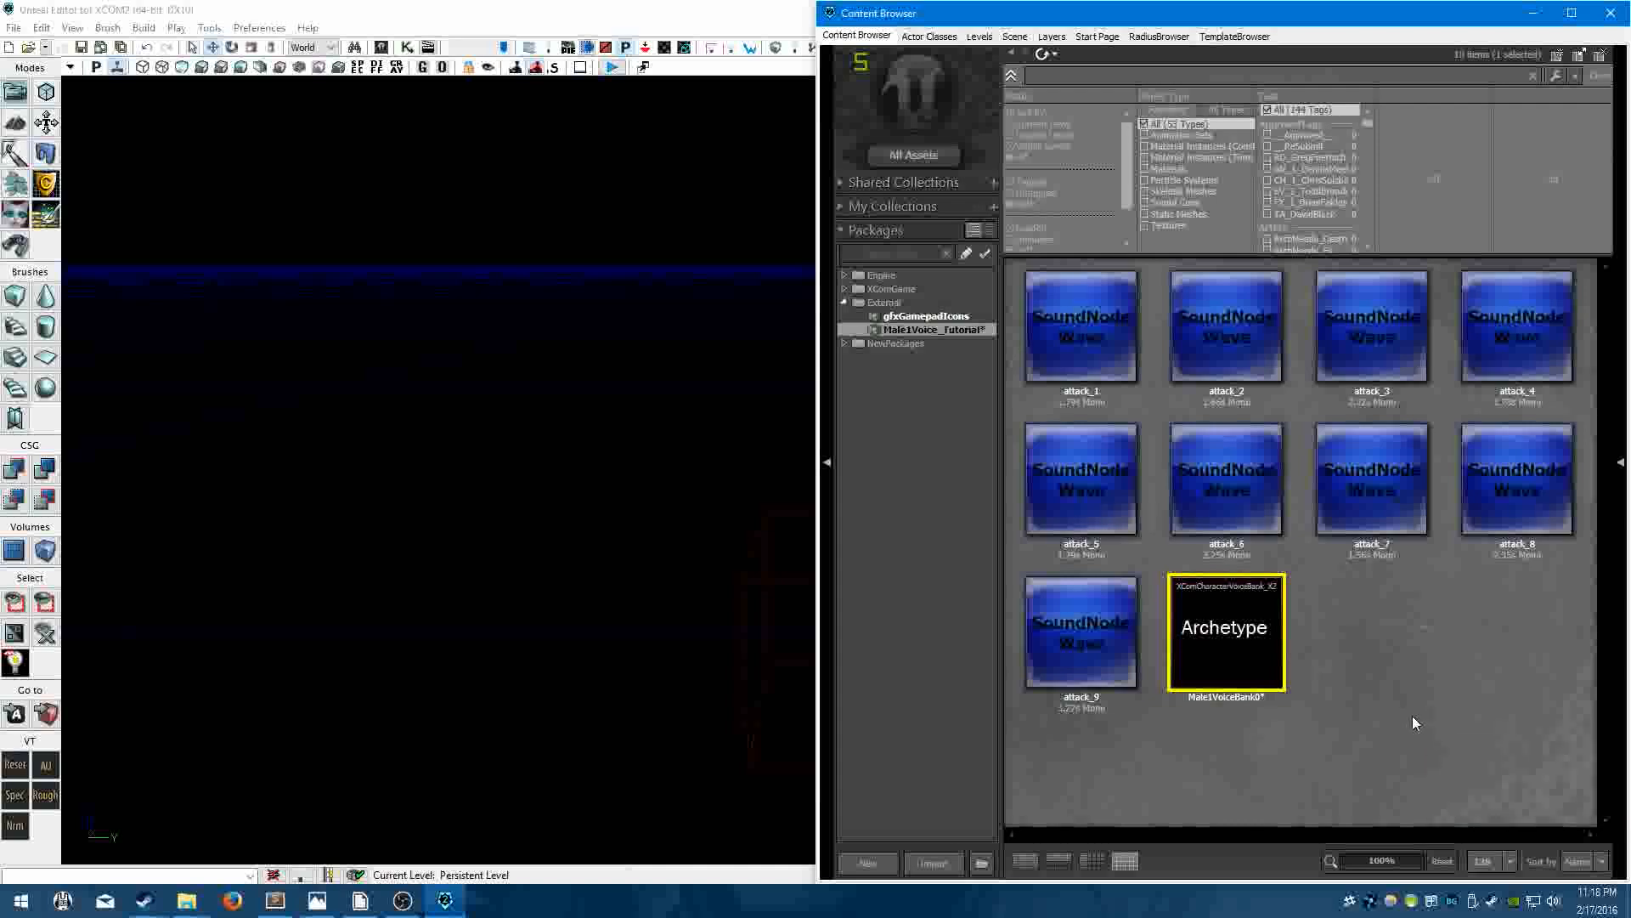
pyautogui.doubleClick(1218, 643)
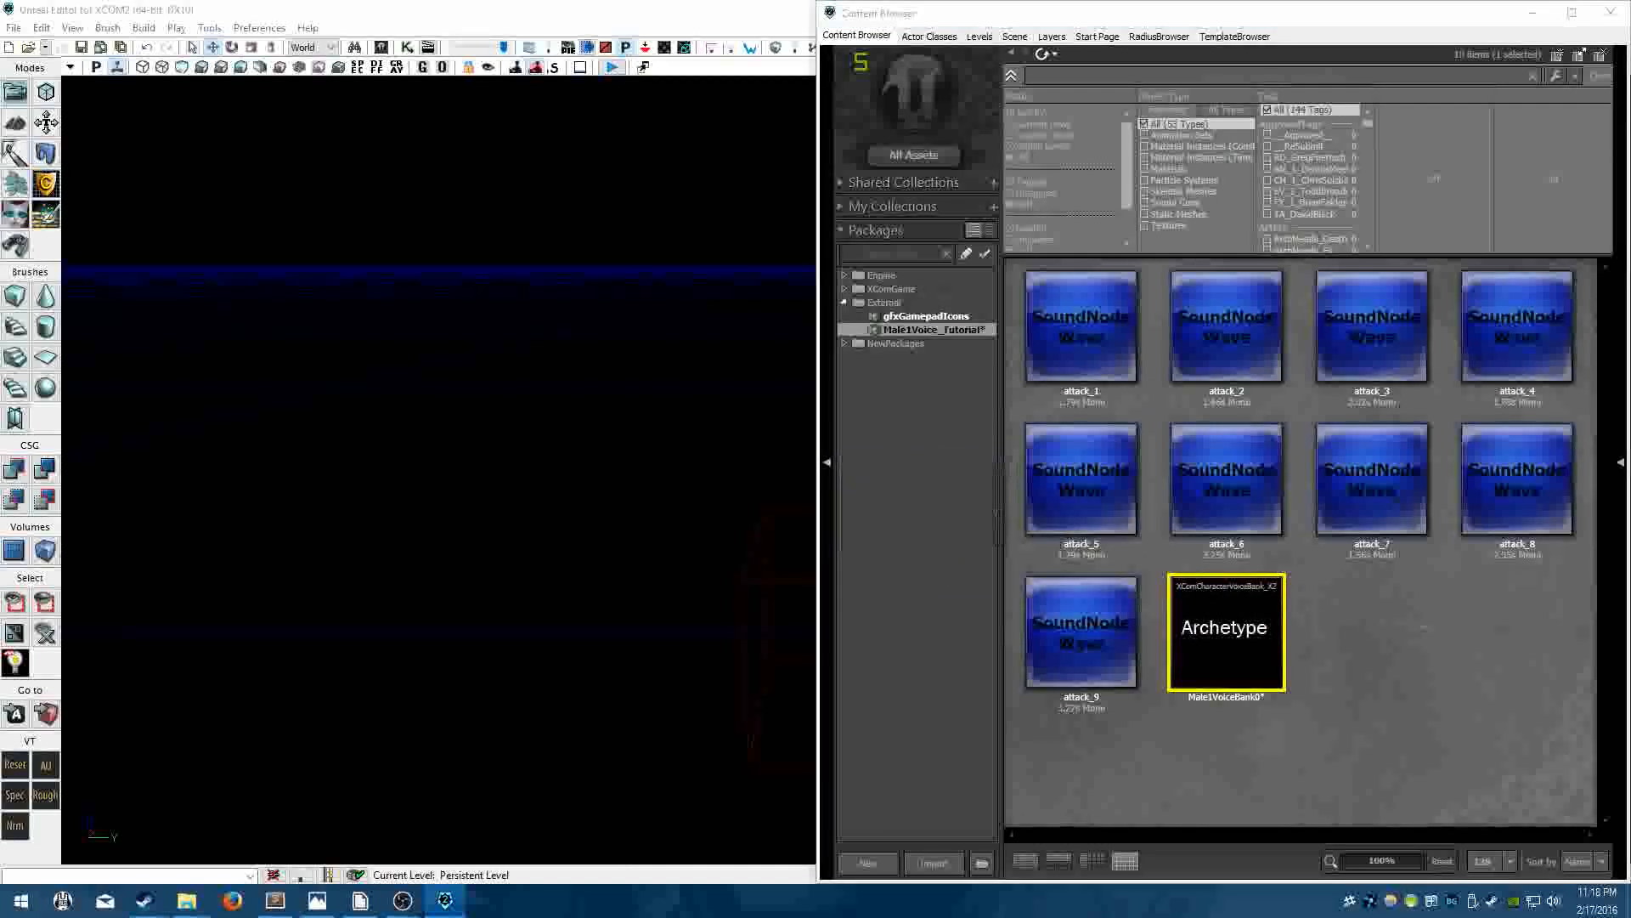
pyautogui.moveTo(637, 266); pyautogui.dragTo(786, 58)
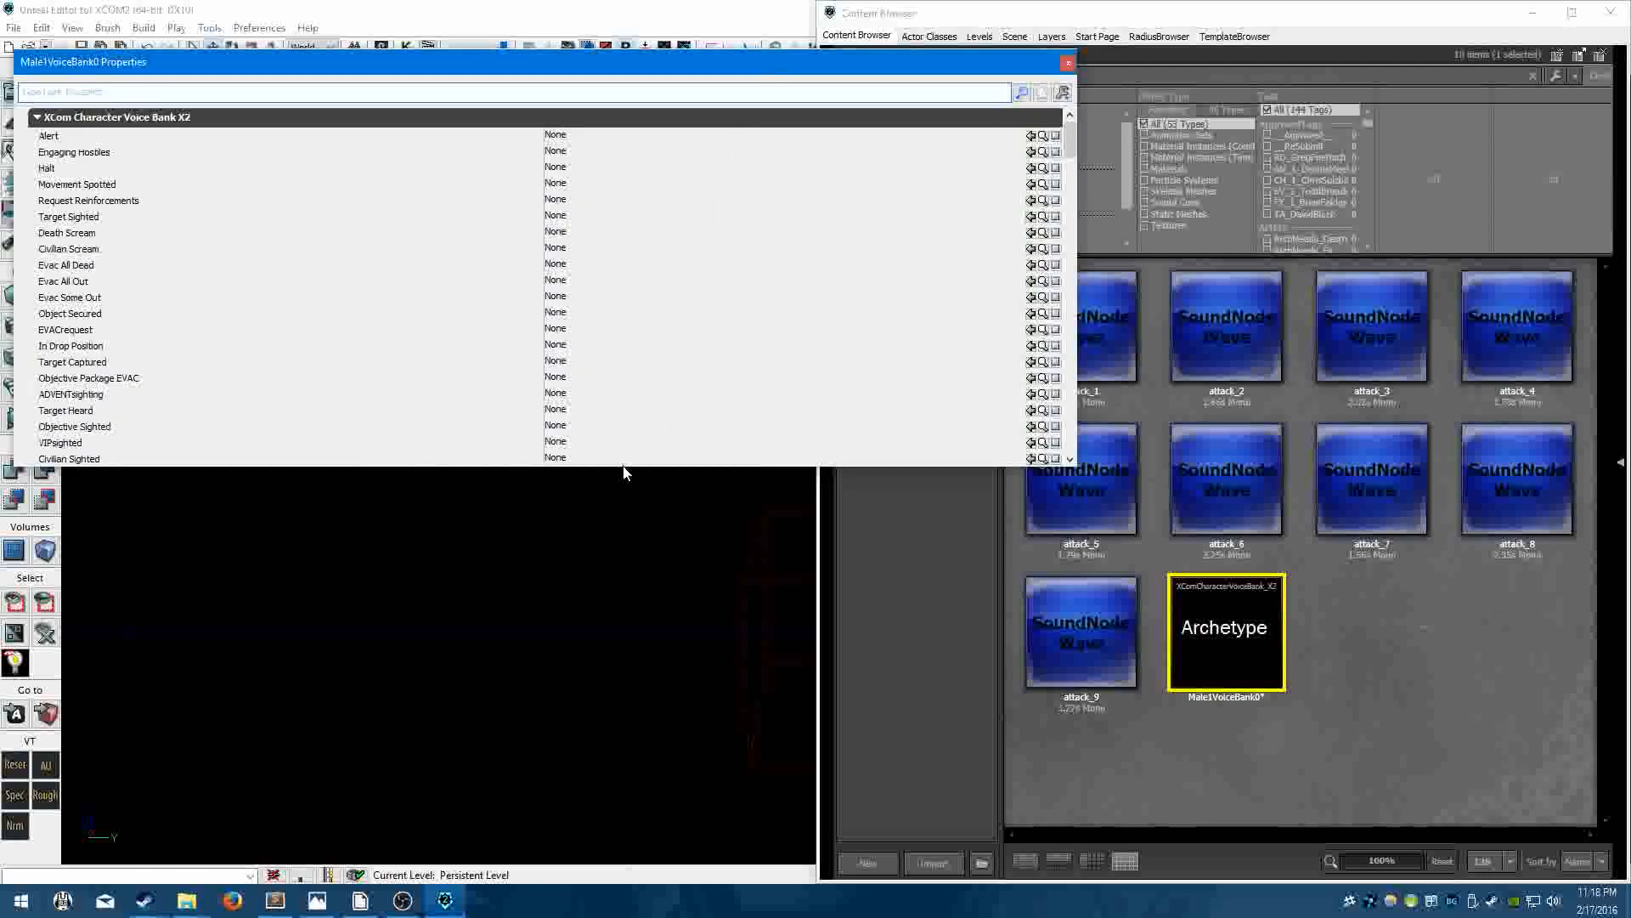
# Enlarge the Male1VoiceBank0 properties window to show more of the voice event properties.
pyautogui.moveTo(623, 468); pyautogui.dragTo(666, 824)
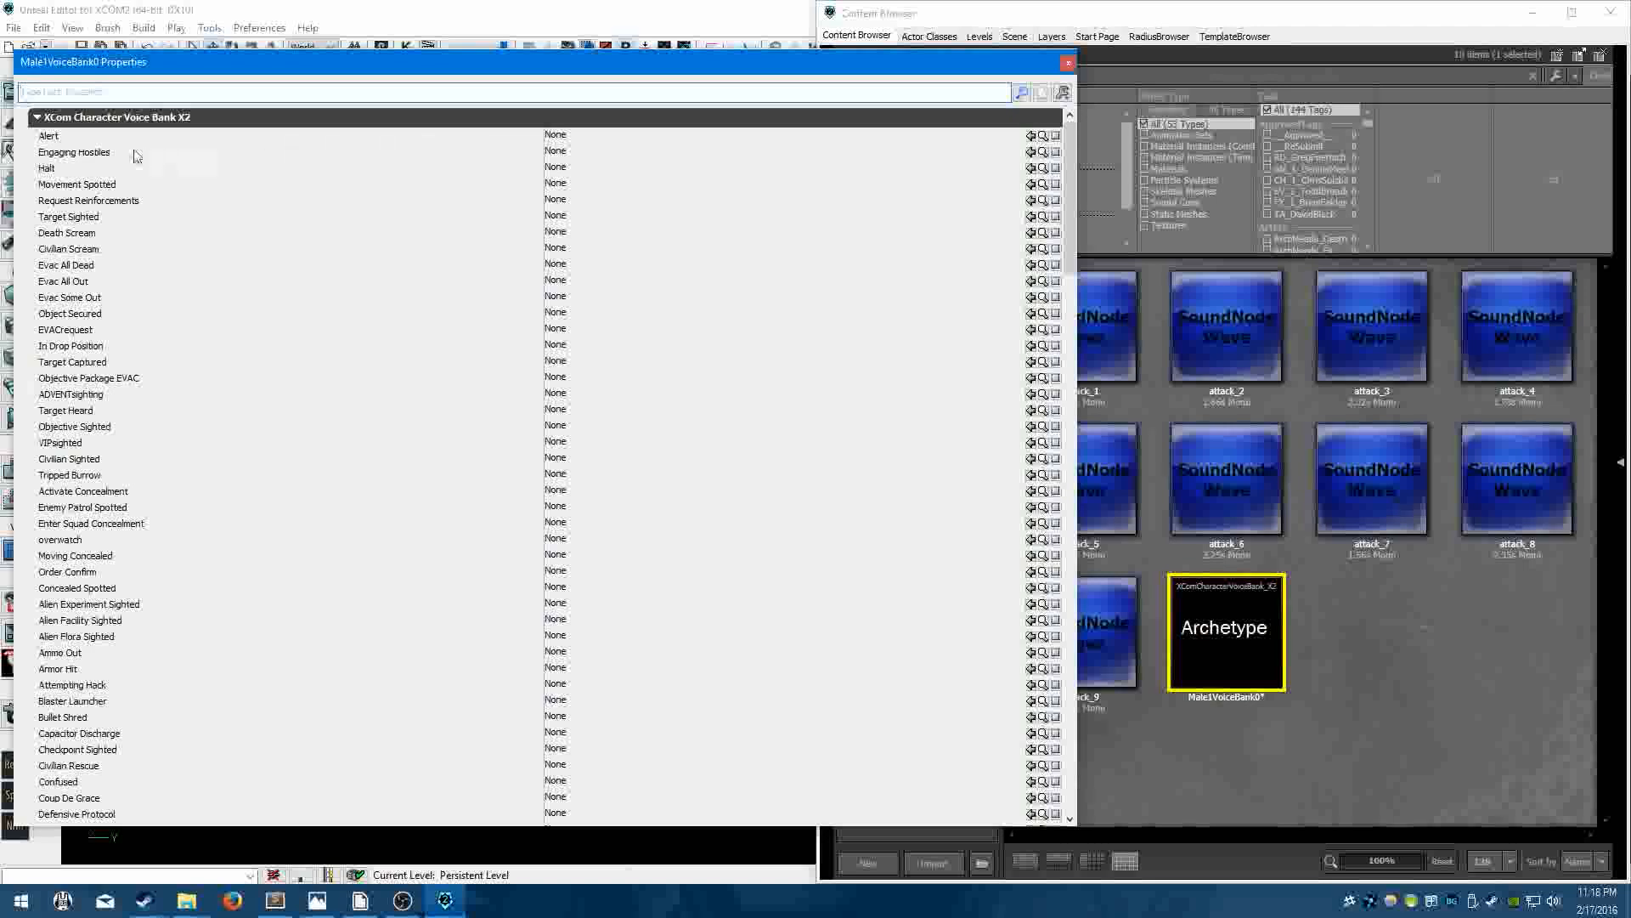
pyautogui.click(61, 138)
pyautogui.click(120, 154)
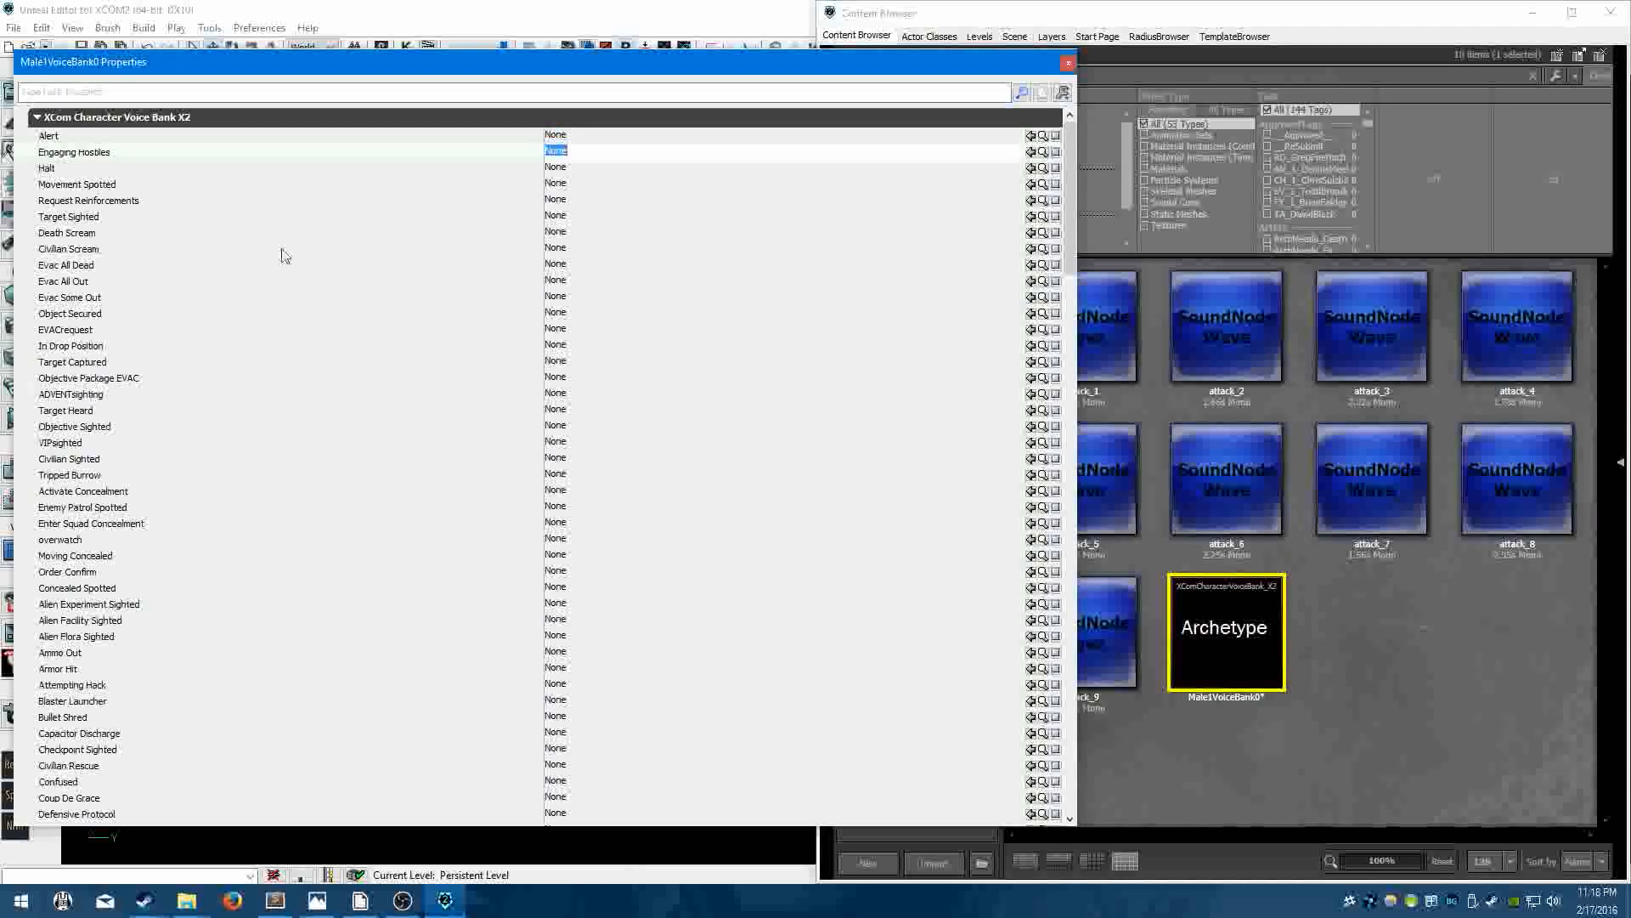
# Search the voice bank properties for "fight", "shoot" and "fire" to look for a slot suited to the attack clips.
pyautogui.click(85, 94)
pyautogui.write('fight')
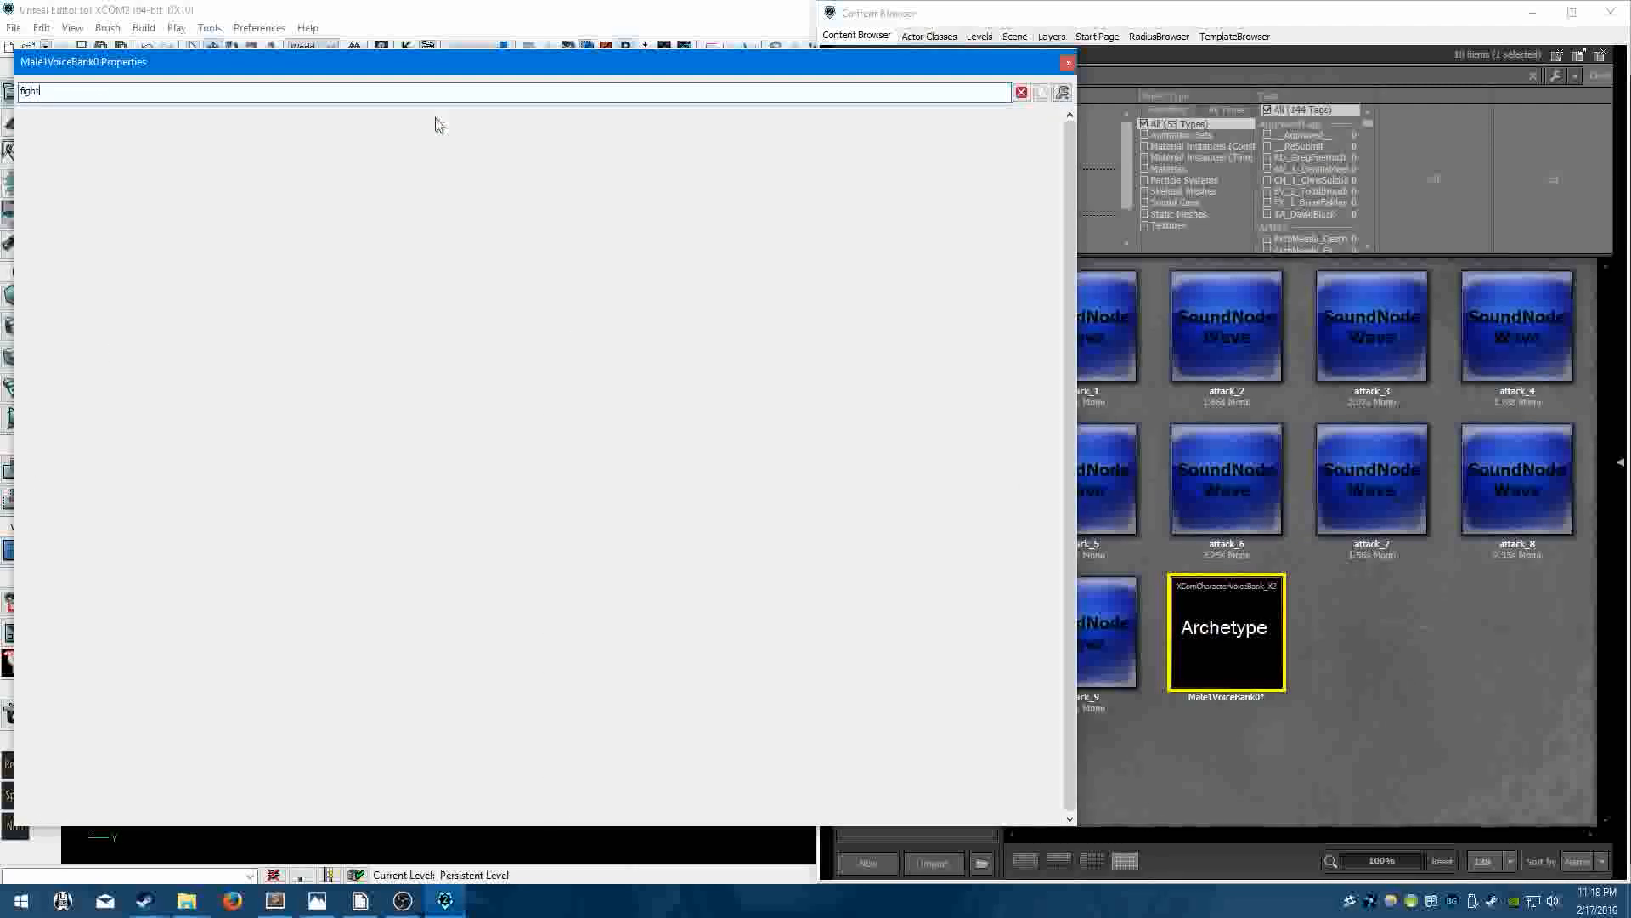
pyautogui.press('BackSpace')
pyautogui.press('BackSpace')
pyautogui.press('BackSpace')
pyautogui.press('BackSpace')
pyautogui.press('BackSpace')
pyautogui.write('shoot')
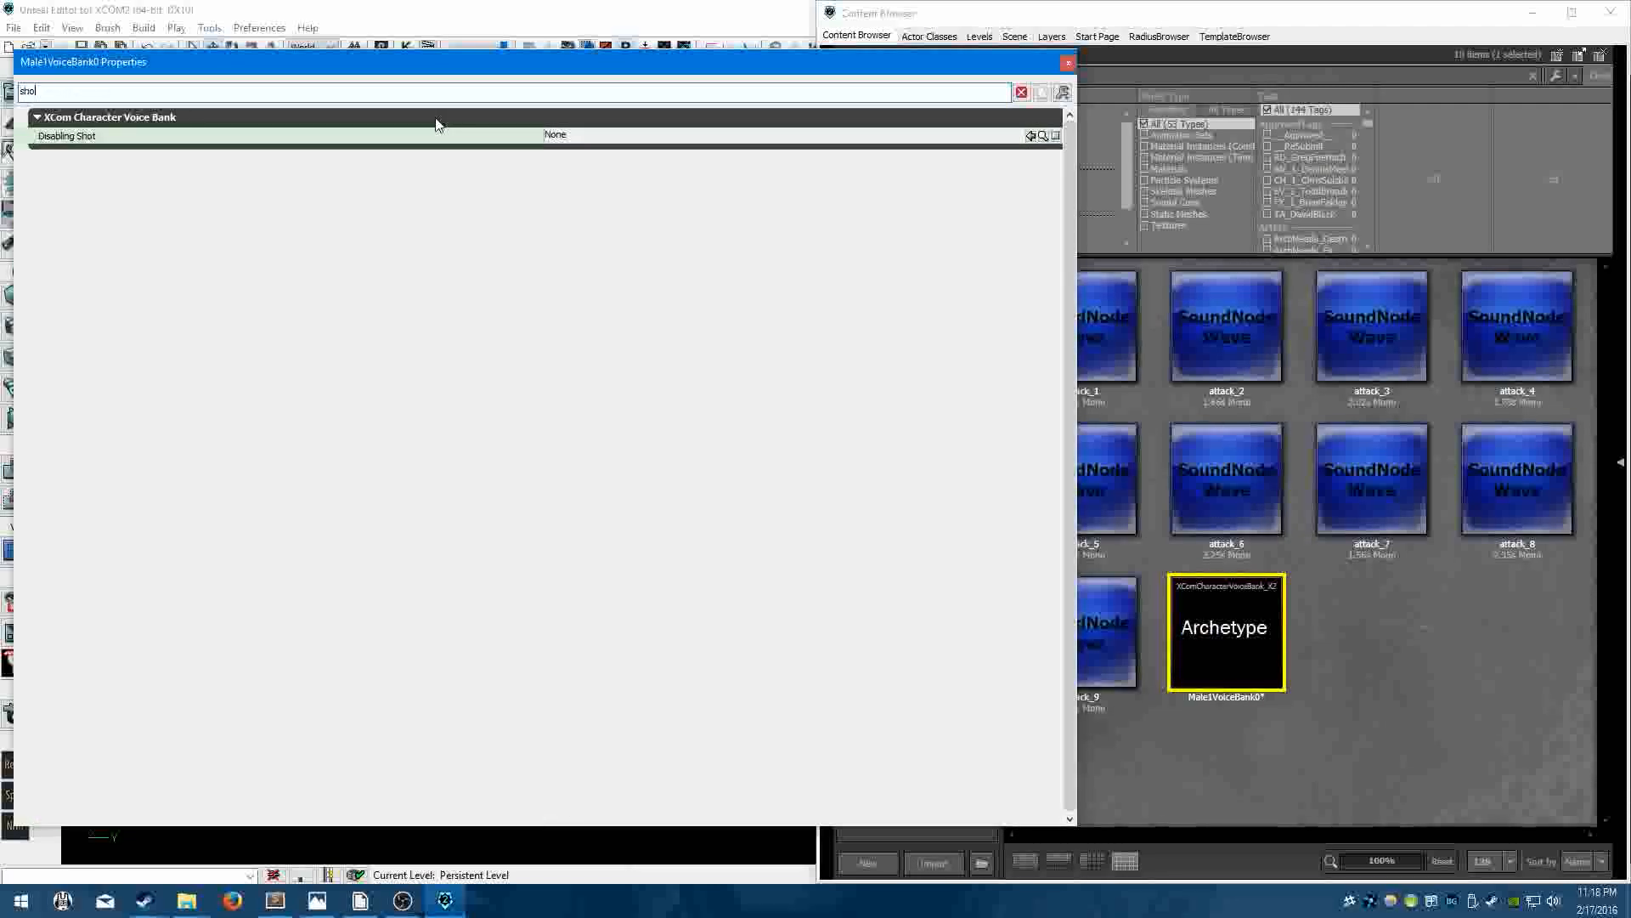
pyautogui.press('BackSpace')
pyautogui.press('BackSpace')
pyautogui.press('BackSpace')
pyautogui.press('BackSpace')
pyautogui.press('BackSpace')
pyautogui.write('ful')
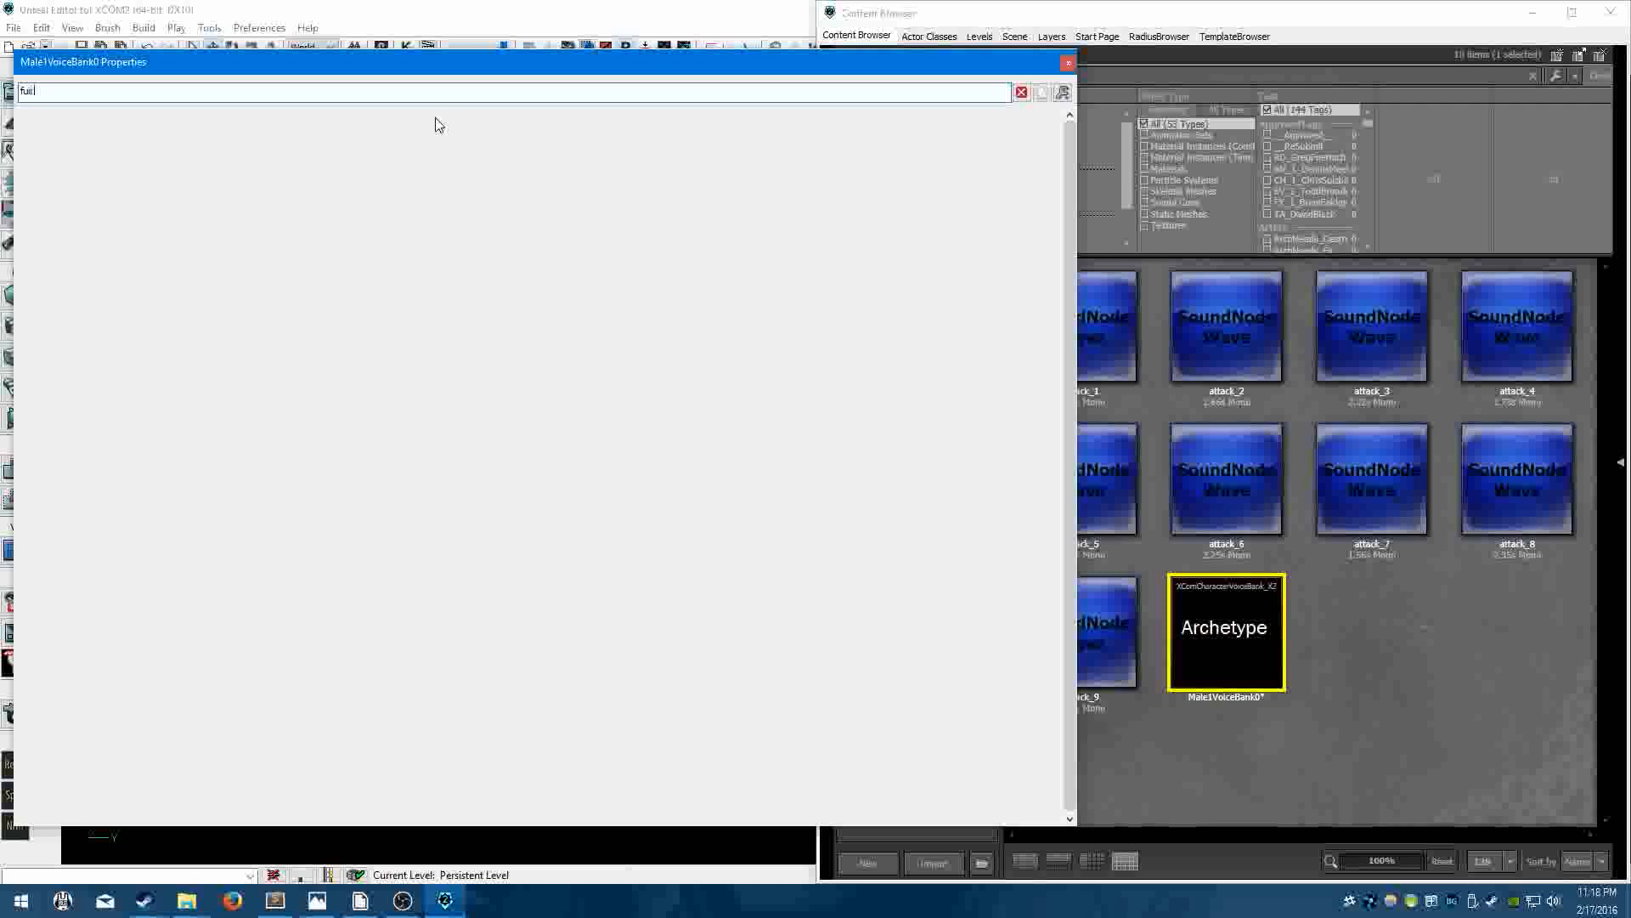
pyautogui.press('BackSpace')
pyautogui.write('ire')
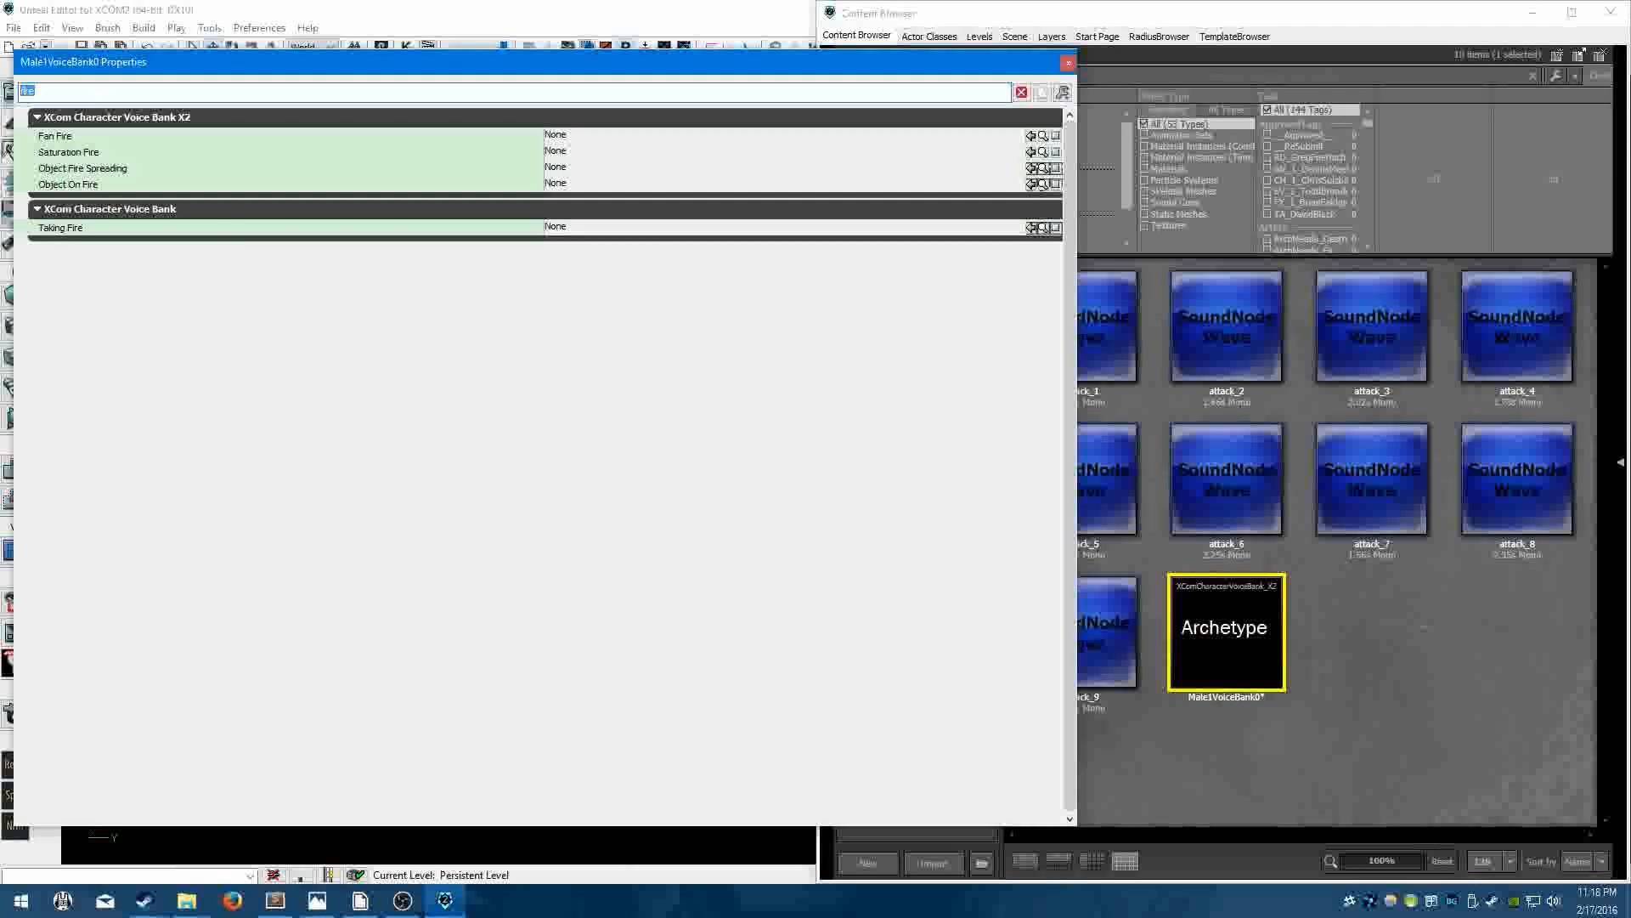
# Filter the voice bank properties by "suppre" and select the Suppressing property.
pyautogui.write('supp')
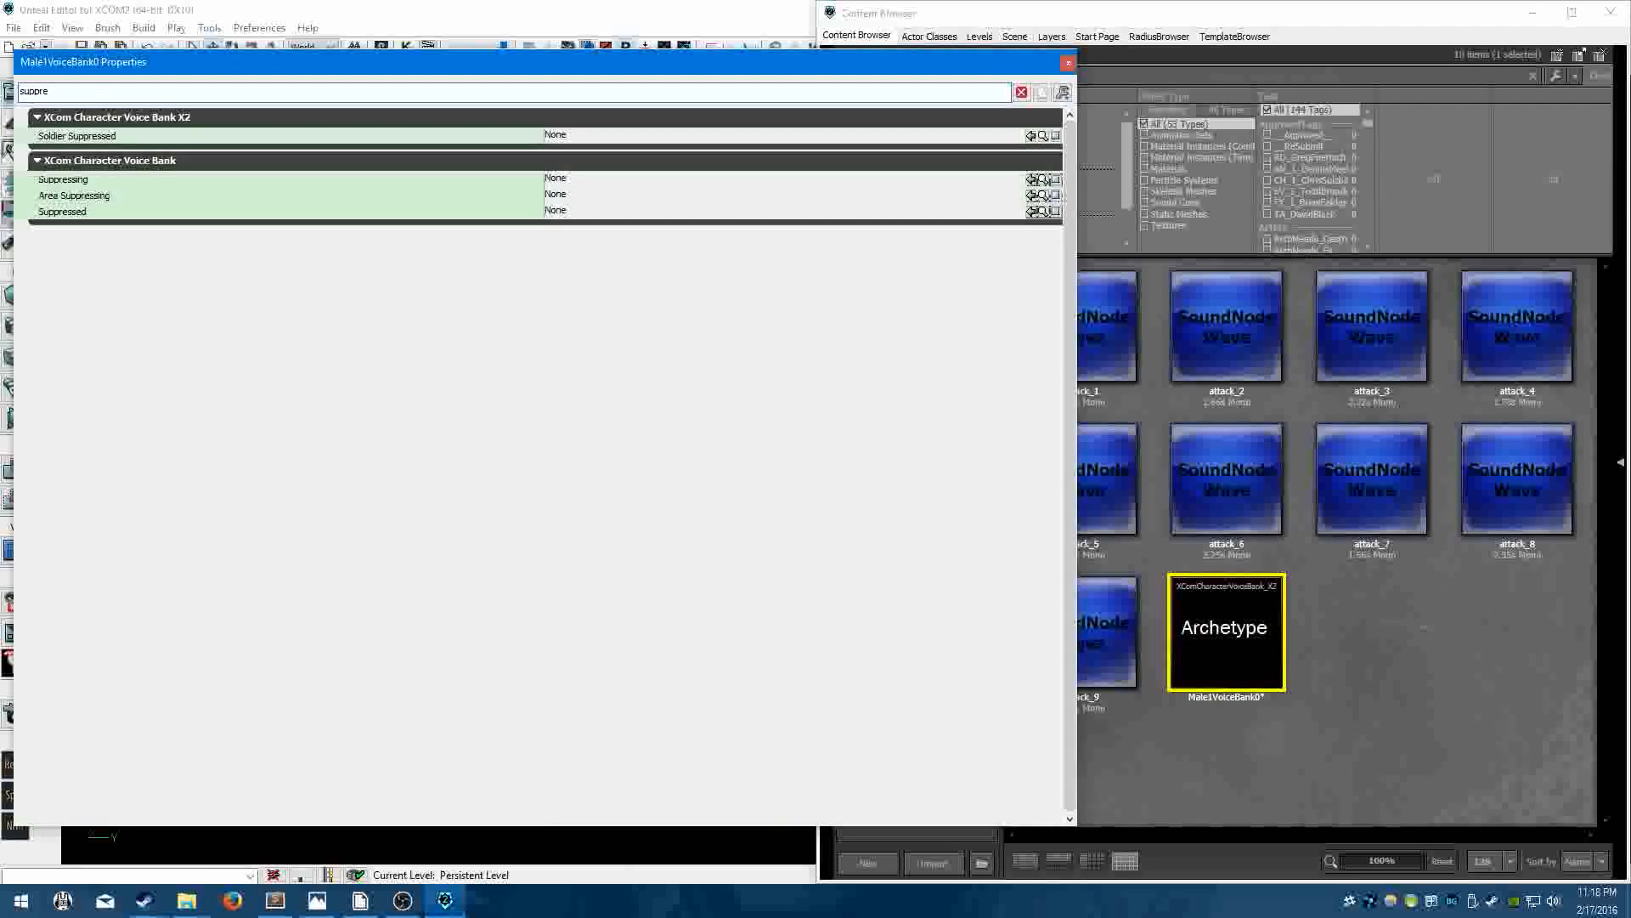
pyautogui.click(102, 181)
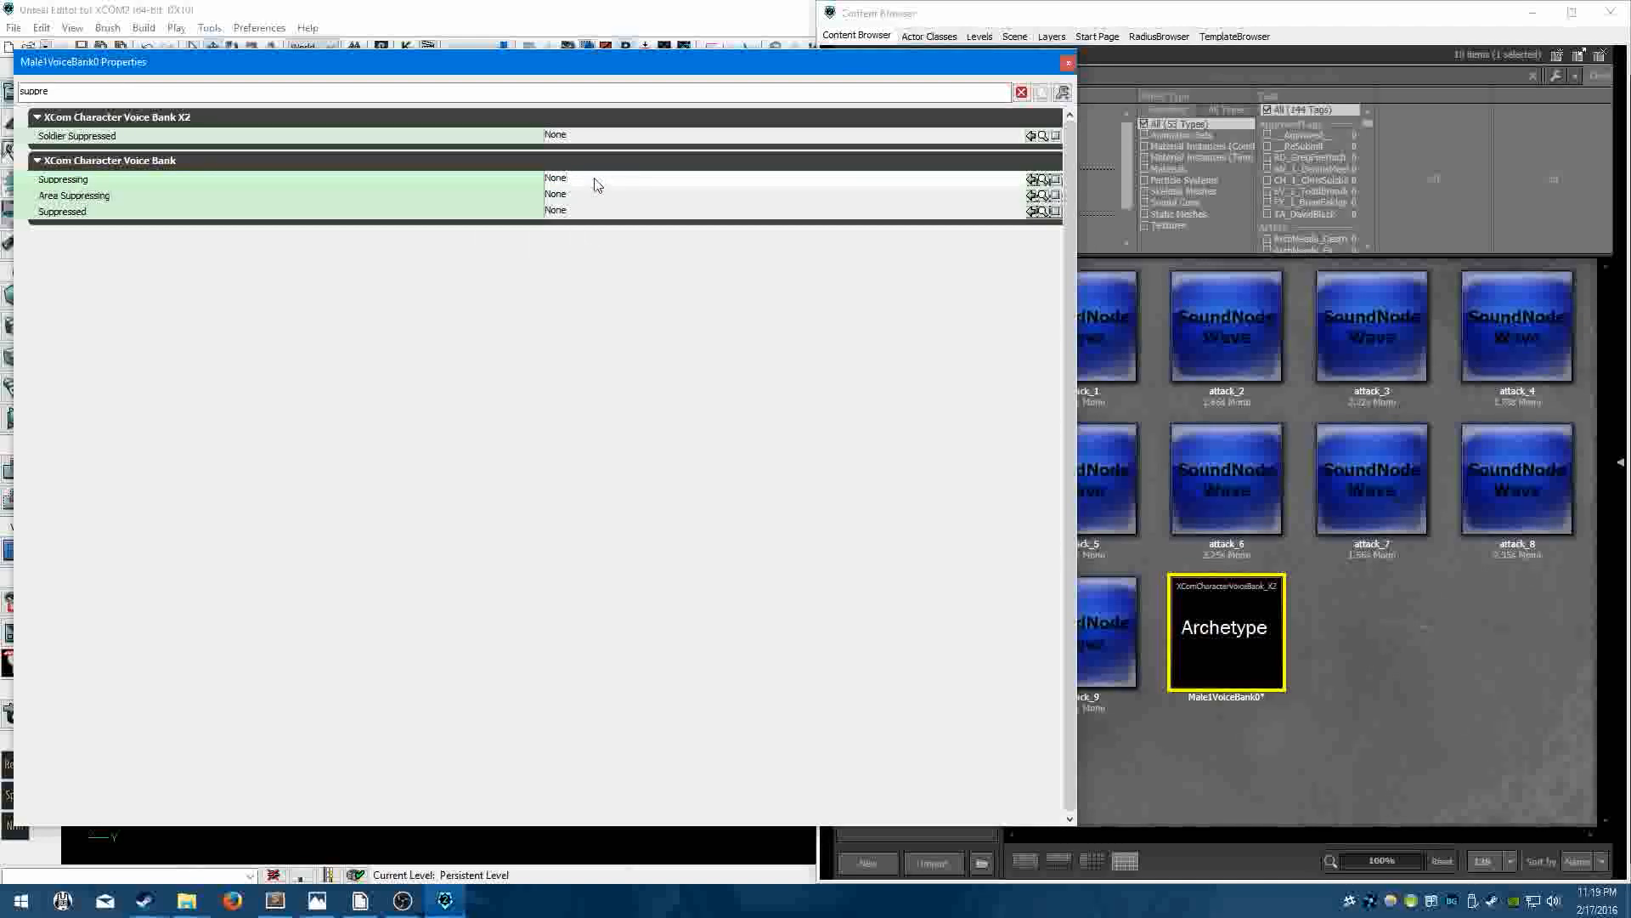
pyautogui.click(1415, 648)
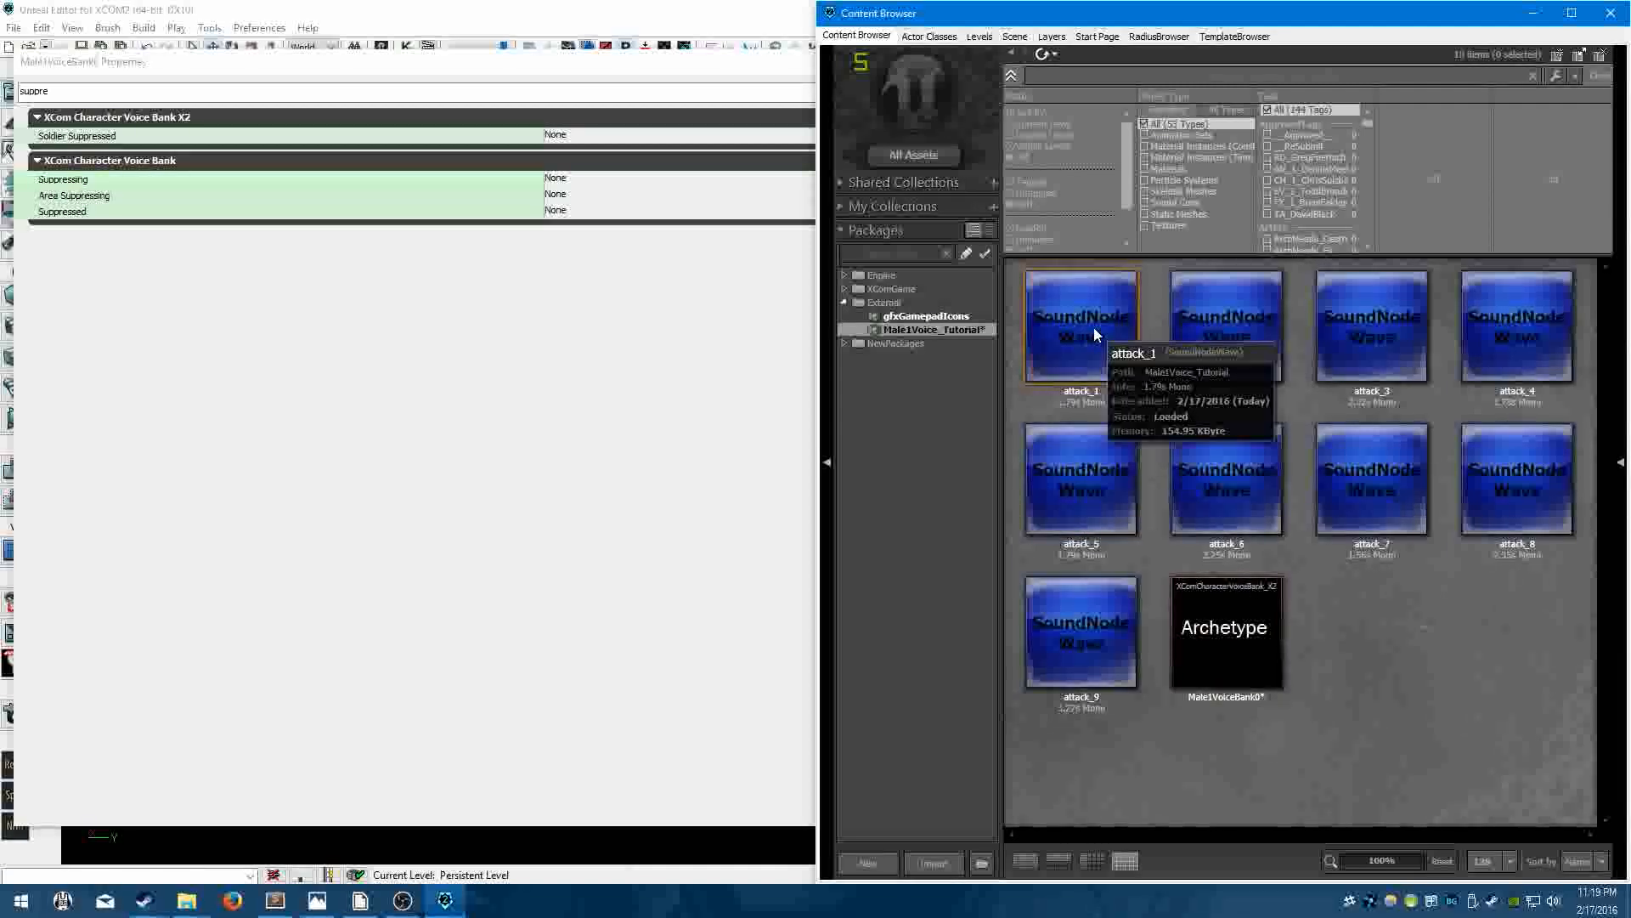
pyautogui.click(132, 184)
pyautogui.click(1513, 612)
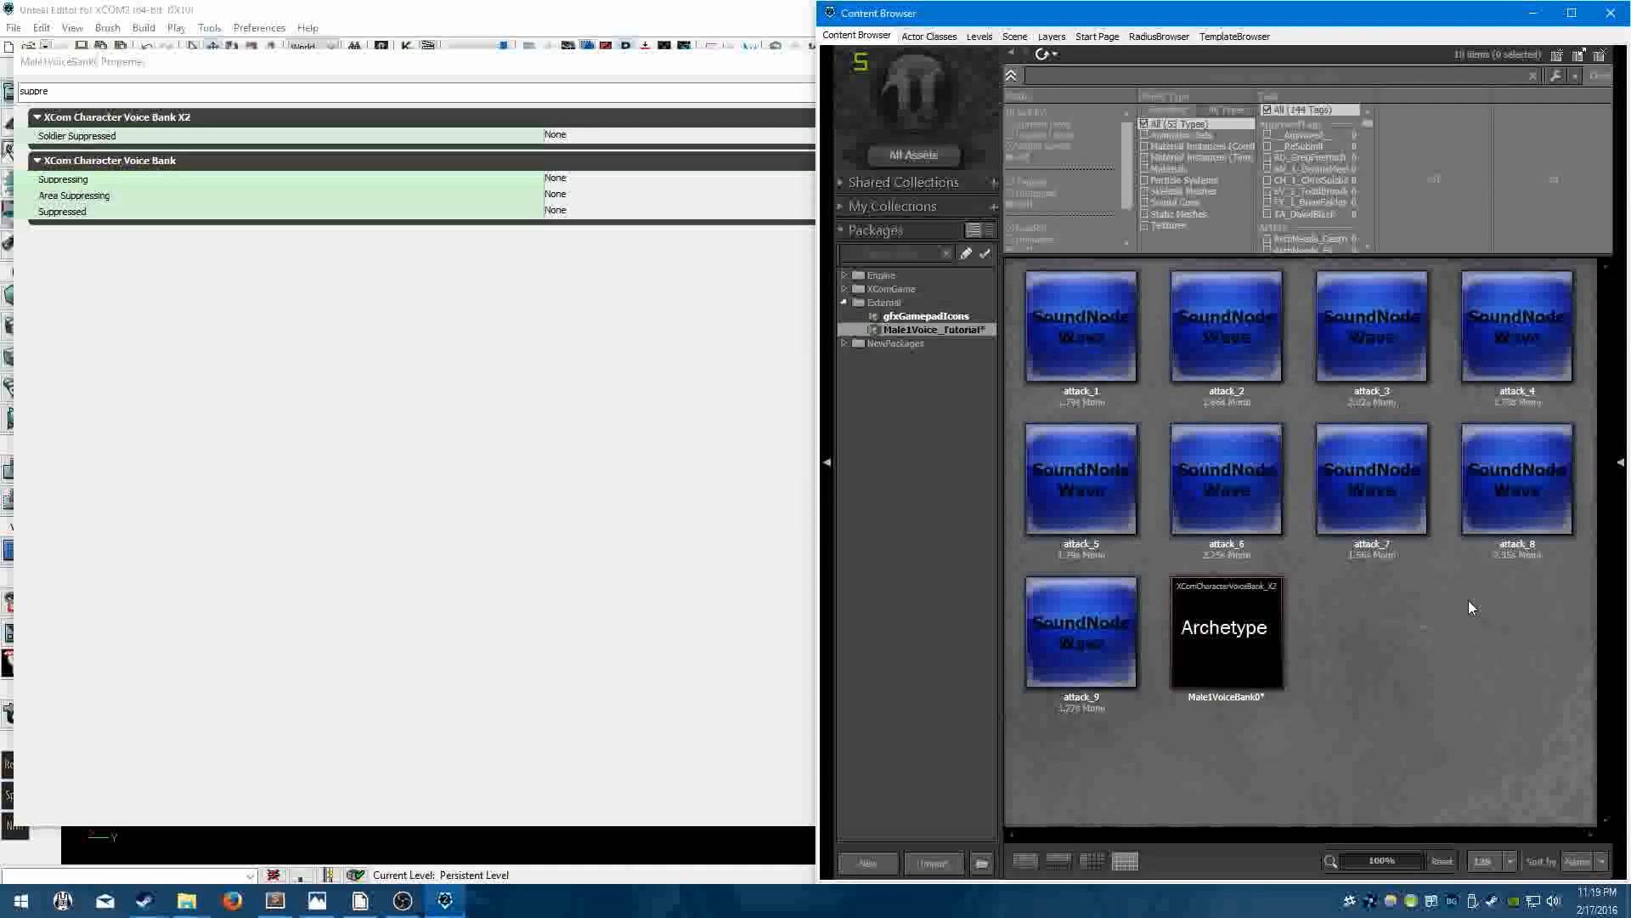
pyautogui.click(1110, 656)
pyautogui.keyDown('shift'); pyautogui.click(1119, 357); pyautogui.keyUp('shift')
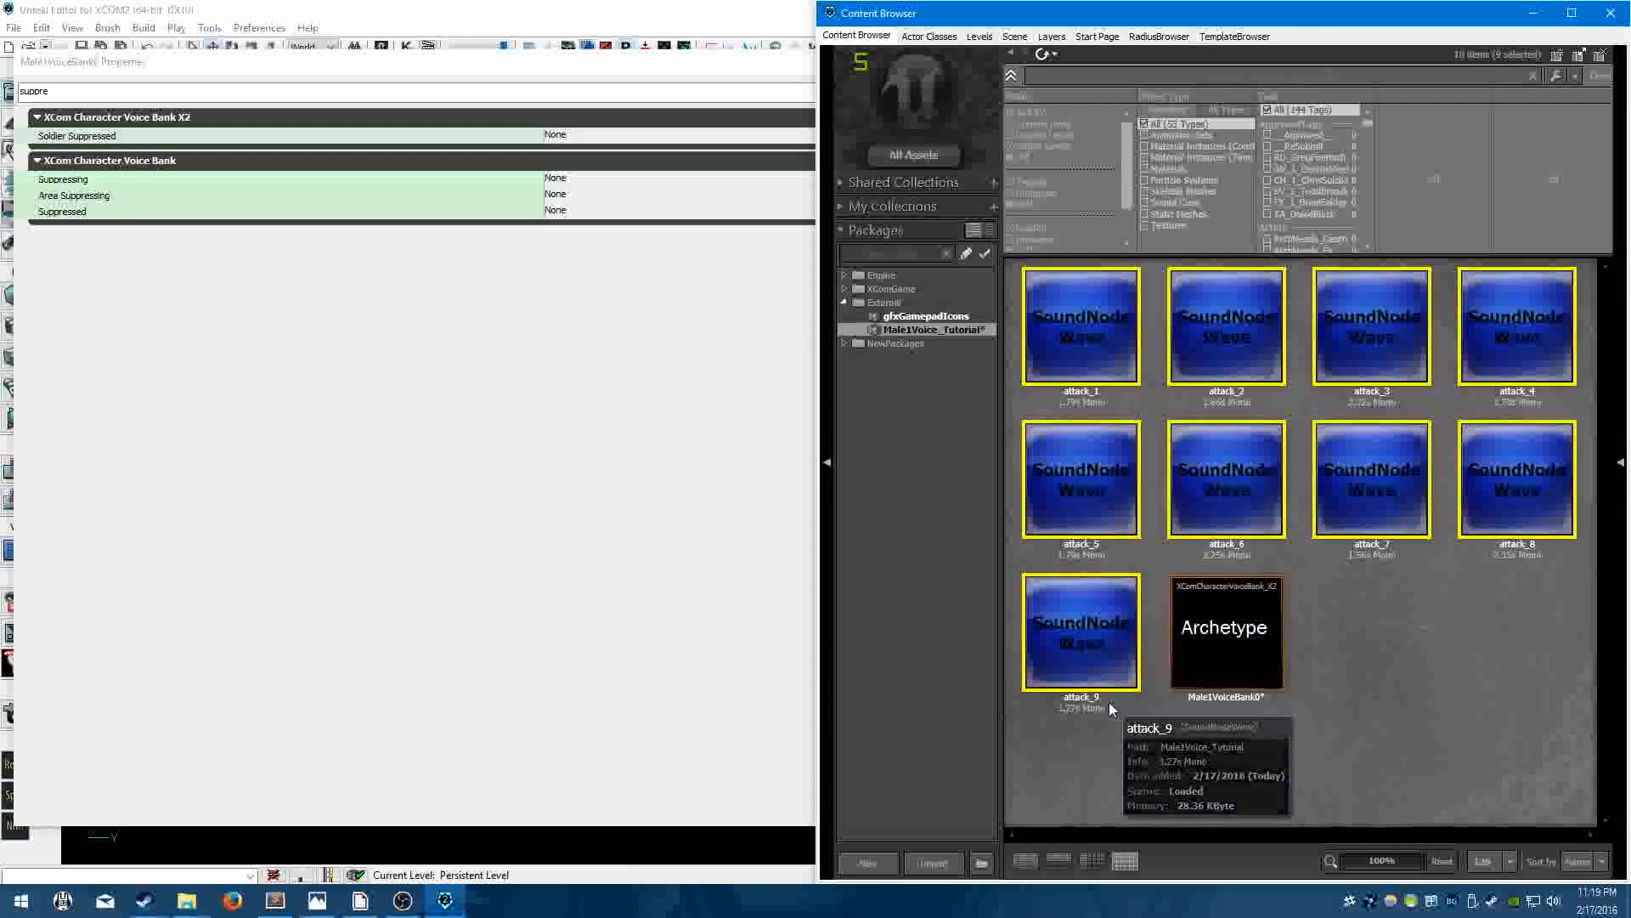
pyautogui.click(1453, 641)
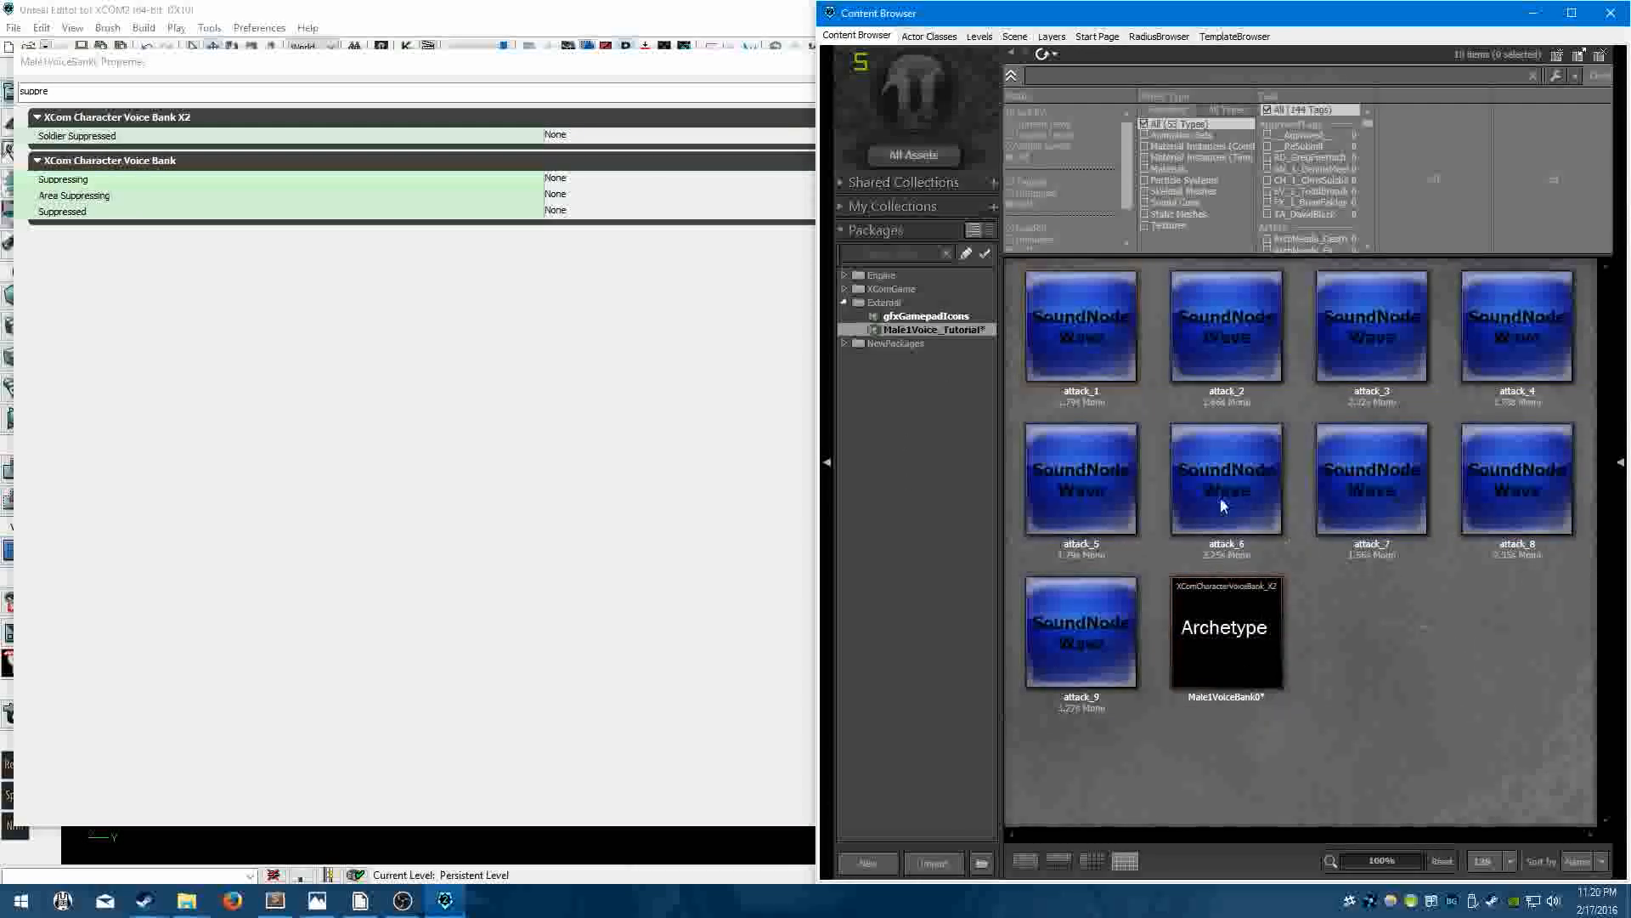
# Create a new SoundCue named attack_cue in the Male1Voice_Tutorial package, with no grouping.
pyautogui.rightClick(1345, 617)
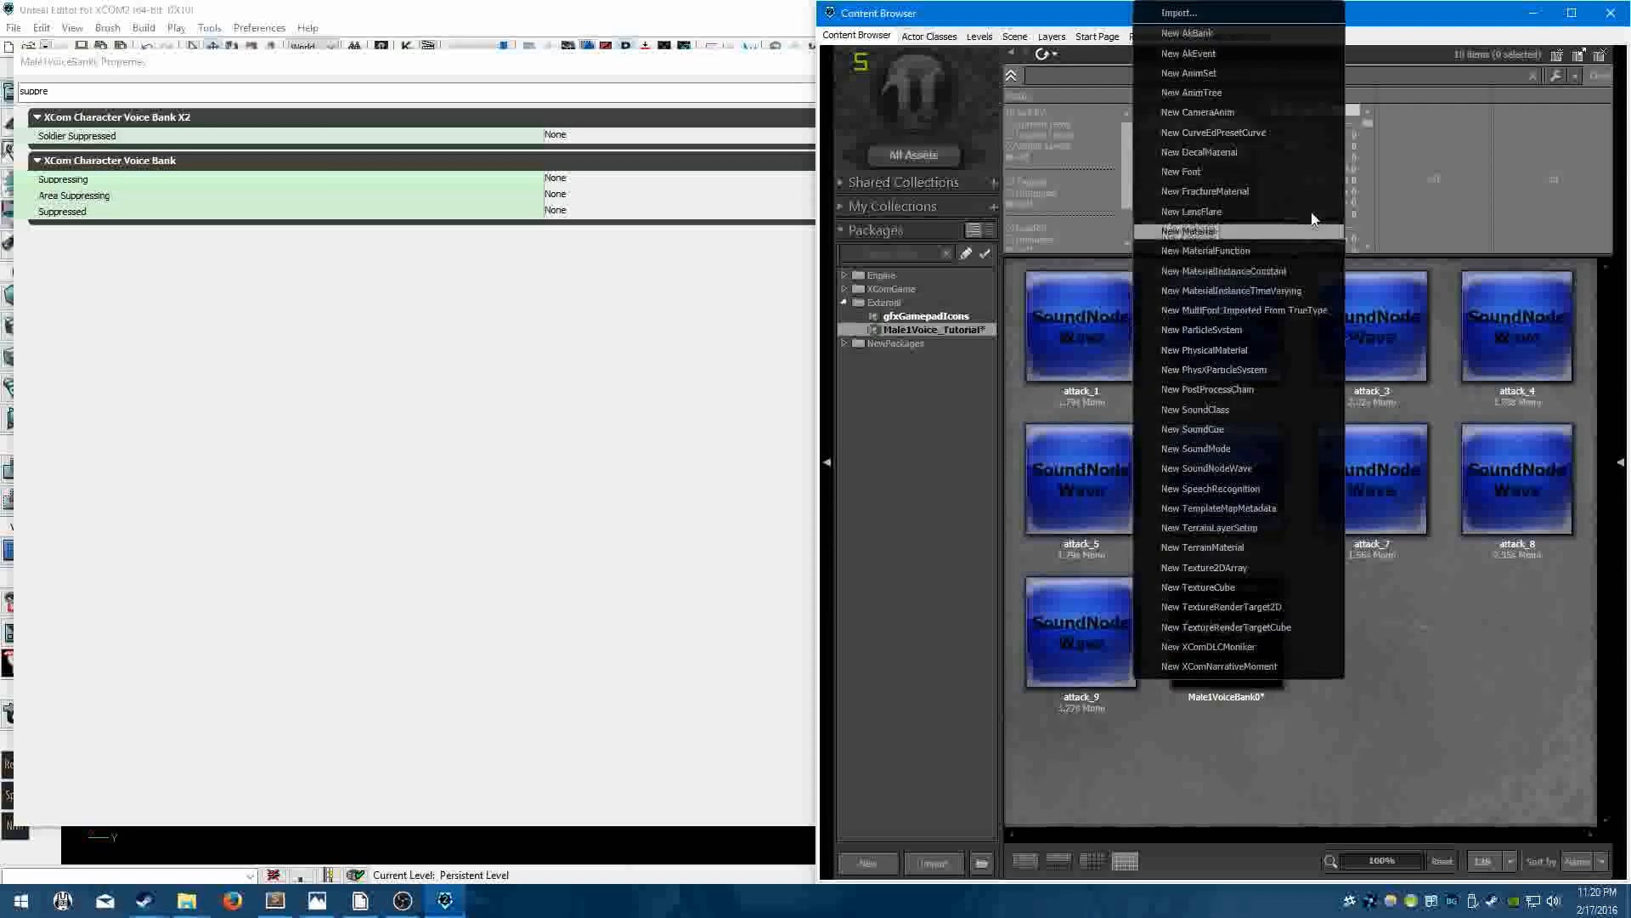
pyautogui.click(1232, 431)
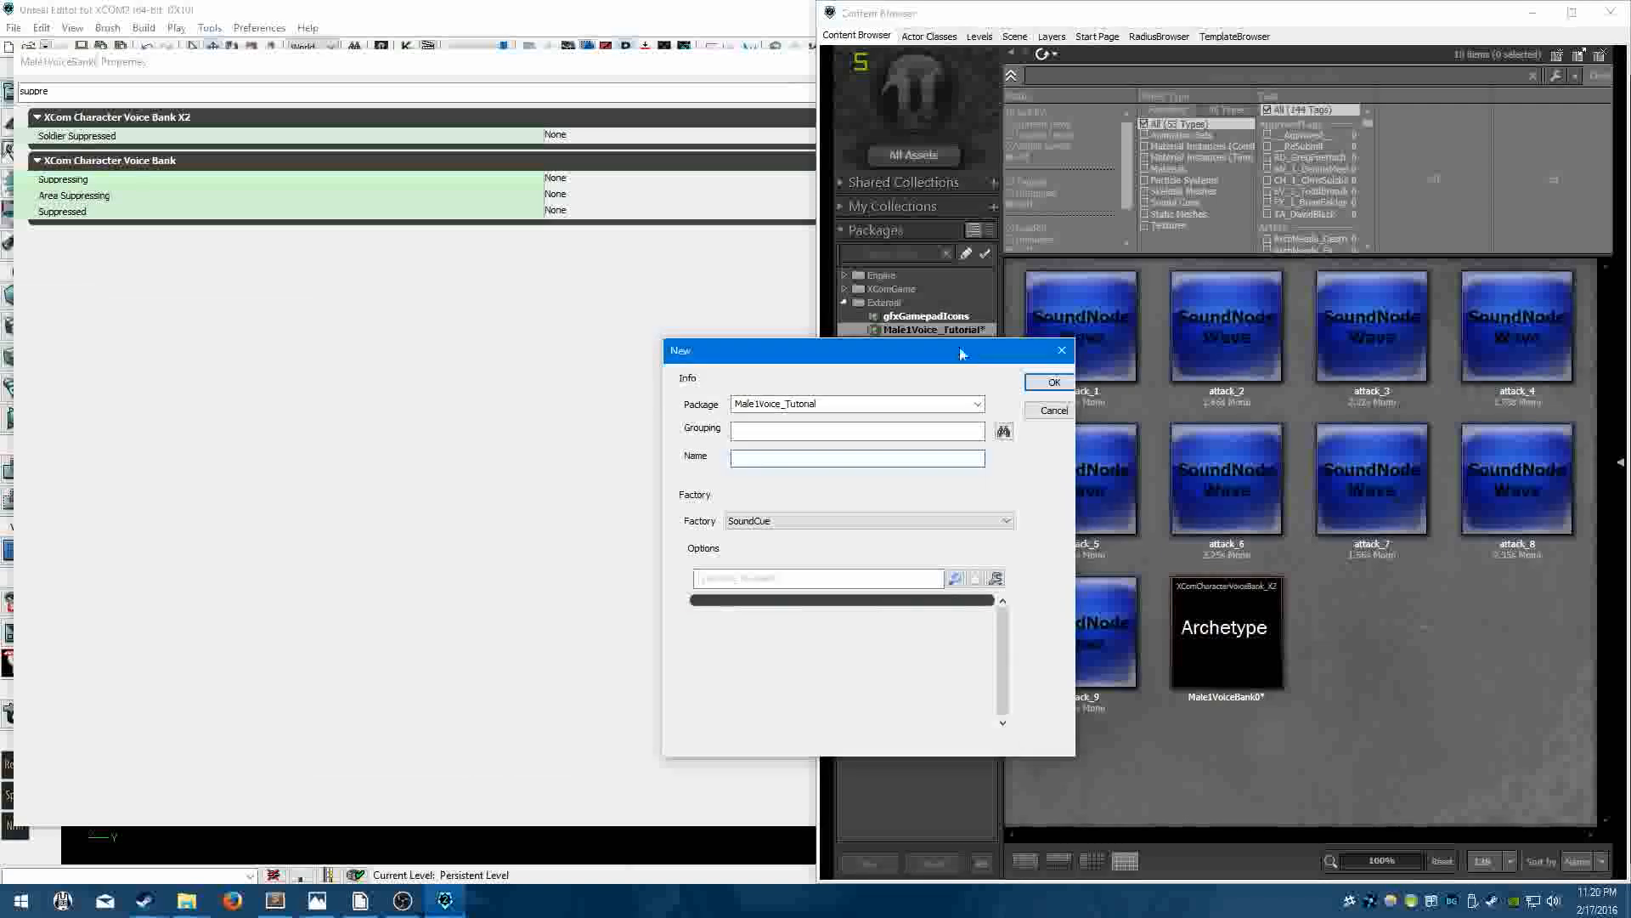
pyautogui.doubleClick(836, 404)
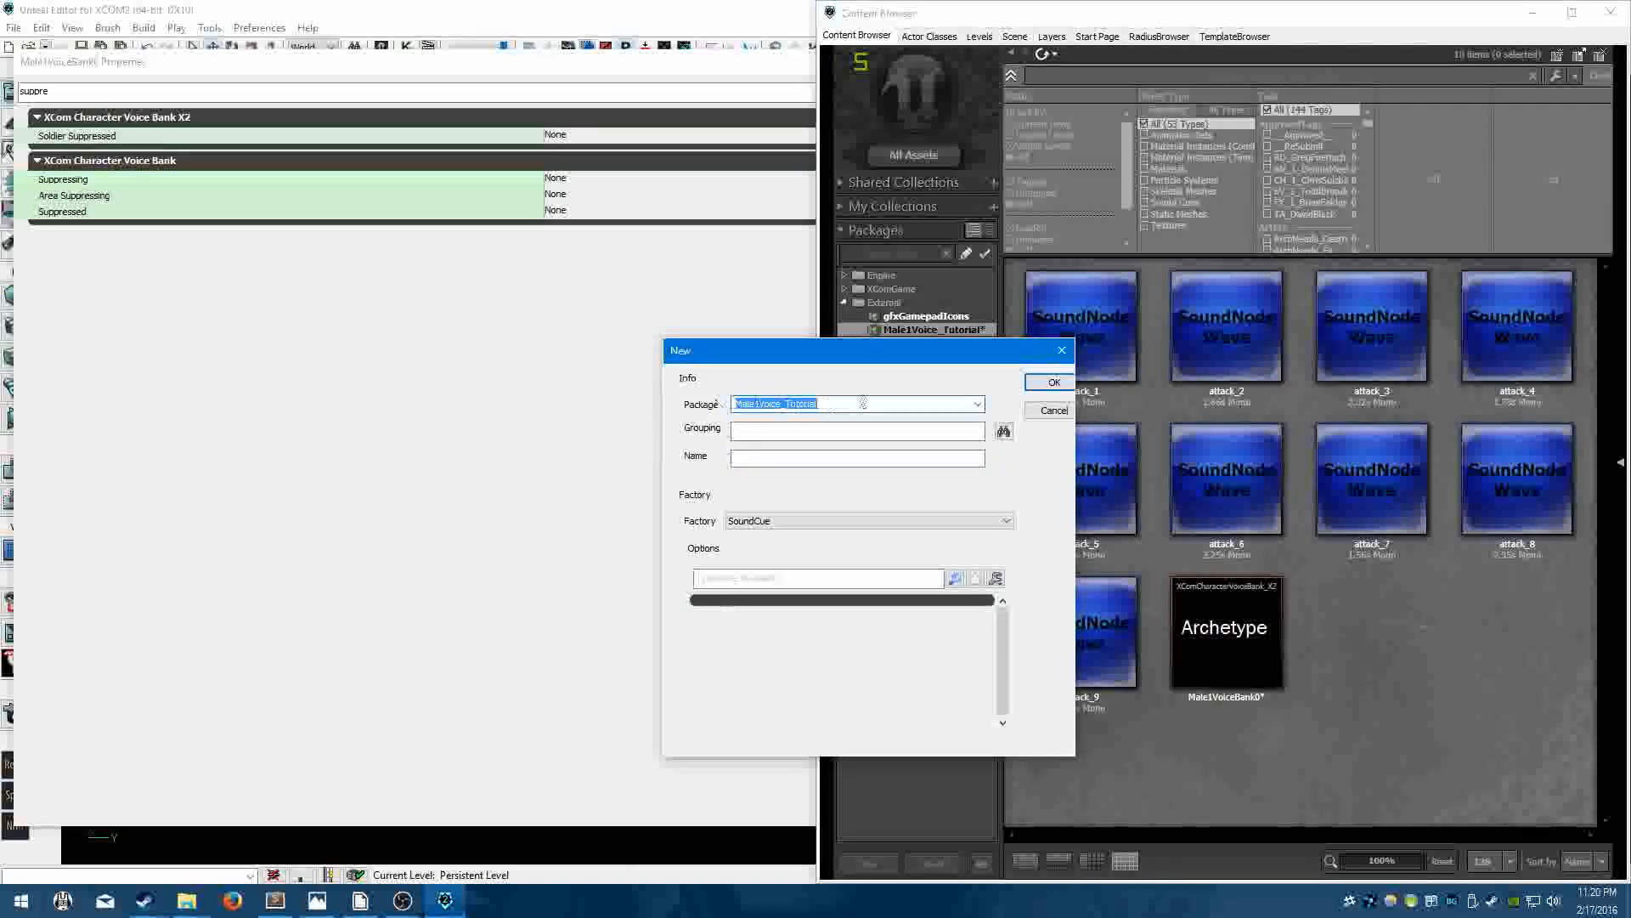
pyautogui.click(833, 430)
pyautogui.click(805, 457)
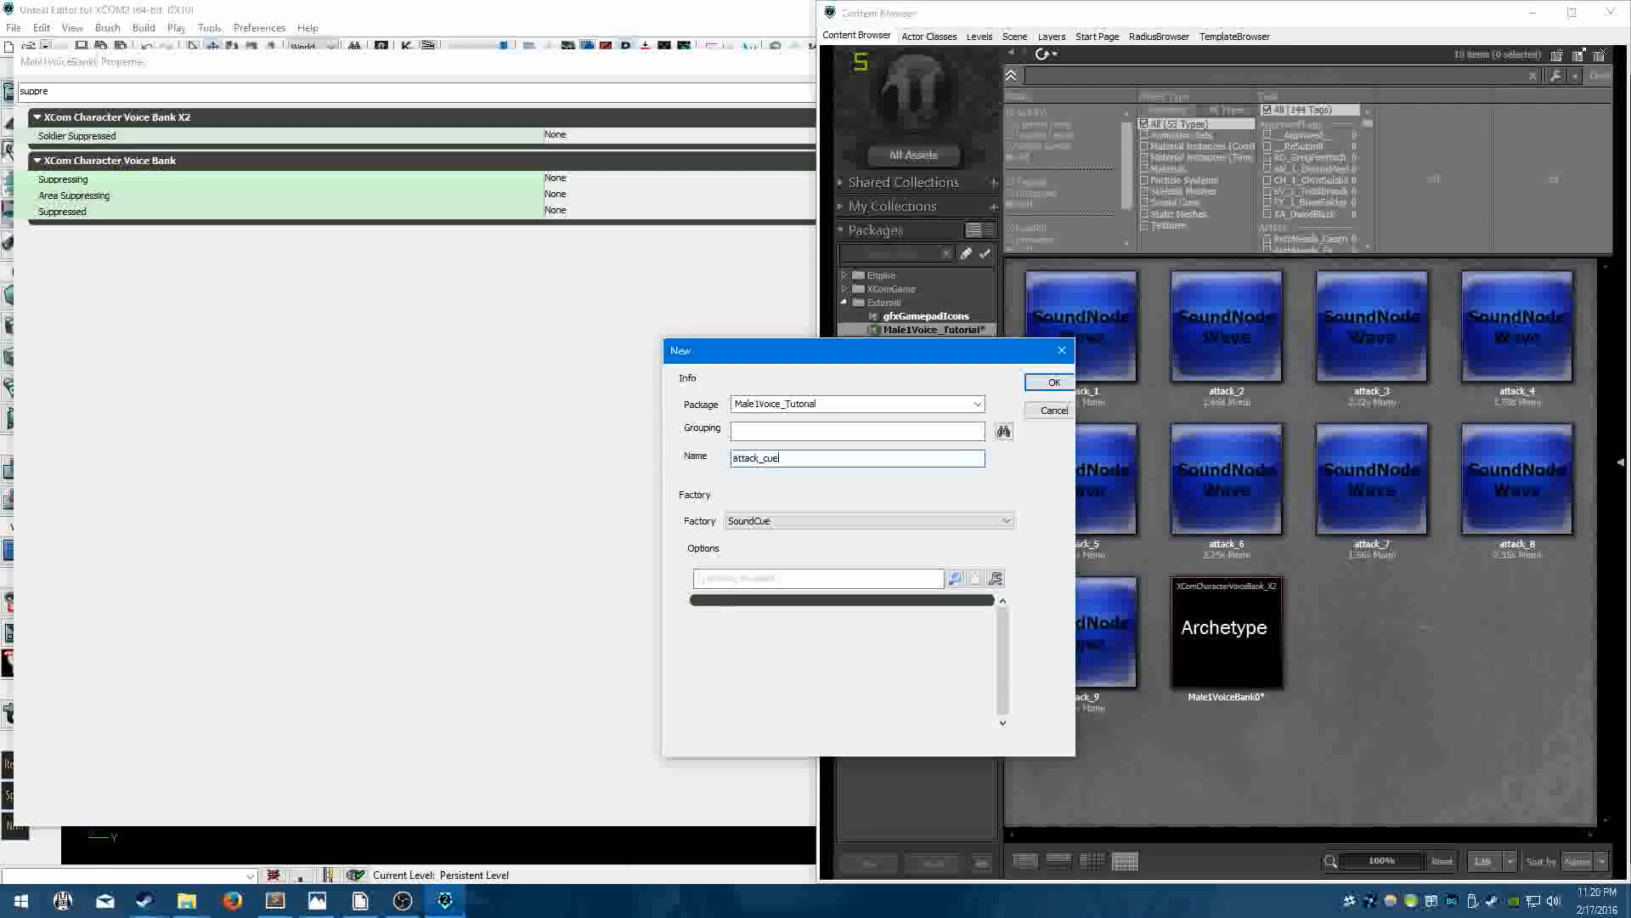
pyautogui.press('Return')
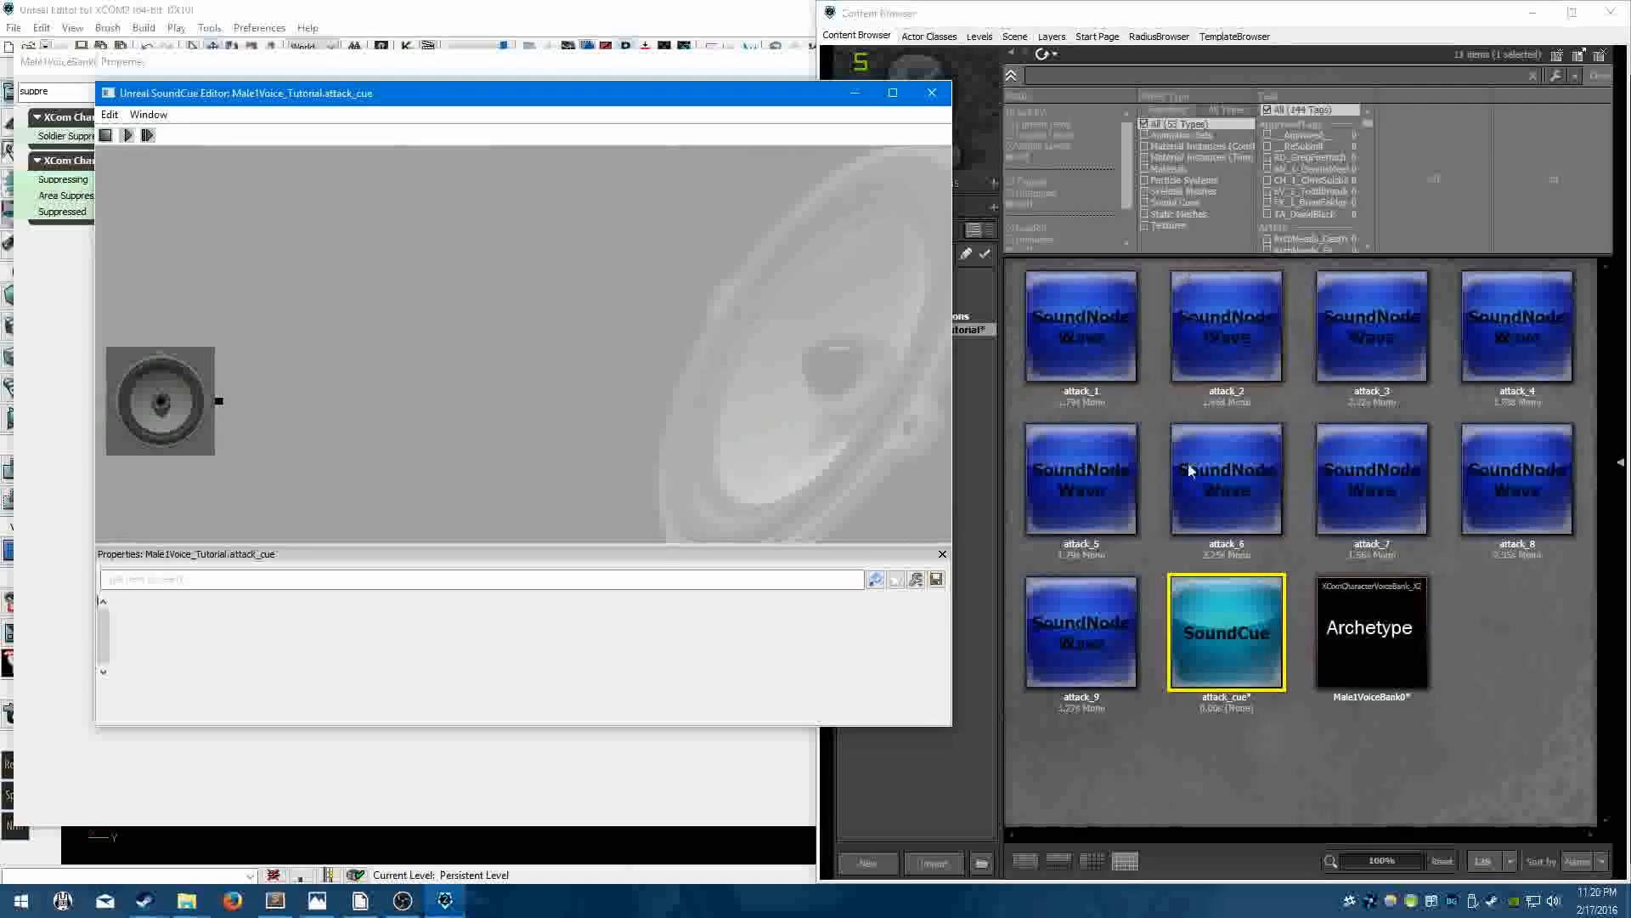
# Show the package's assets as a list with thumbnails and move the SoundCue editor window clear of the list.
pyautogui.click(1068, 865)
pyautogui.moveTo(1155, 340); pyautogui.dragTo(1157, 627)
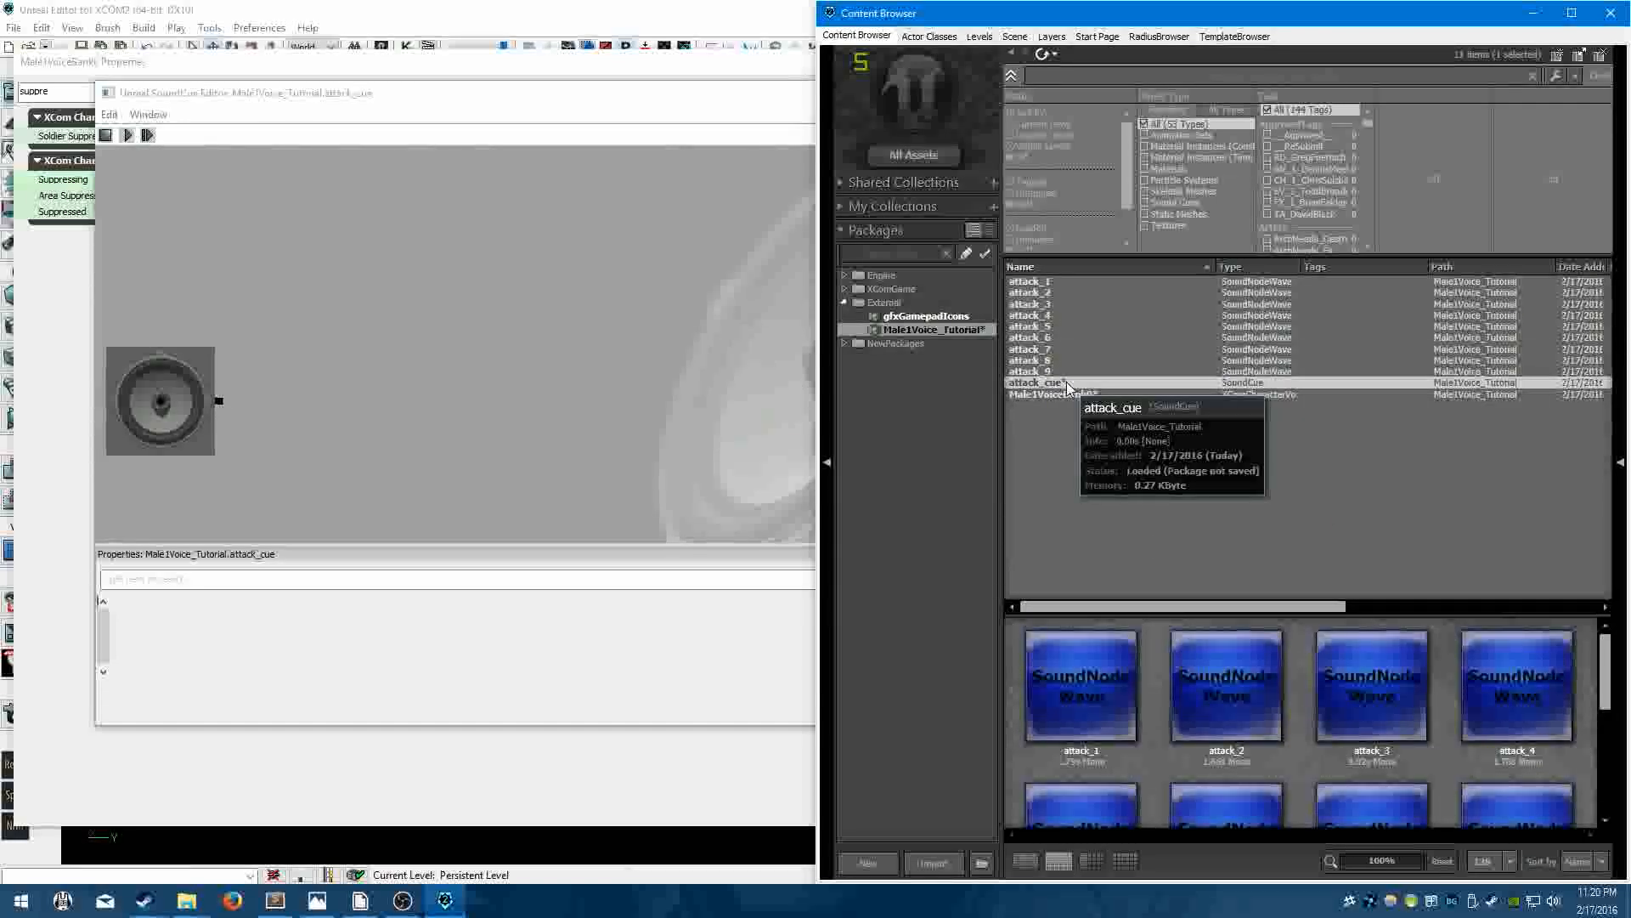
pyautogui.click(1067, 286)
pyautogui.moveTo(1067, 283); pyautogui.dragTo(1067, 386)
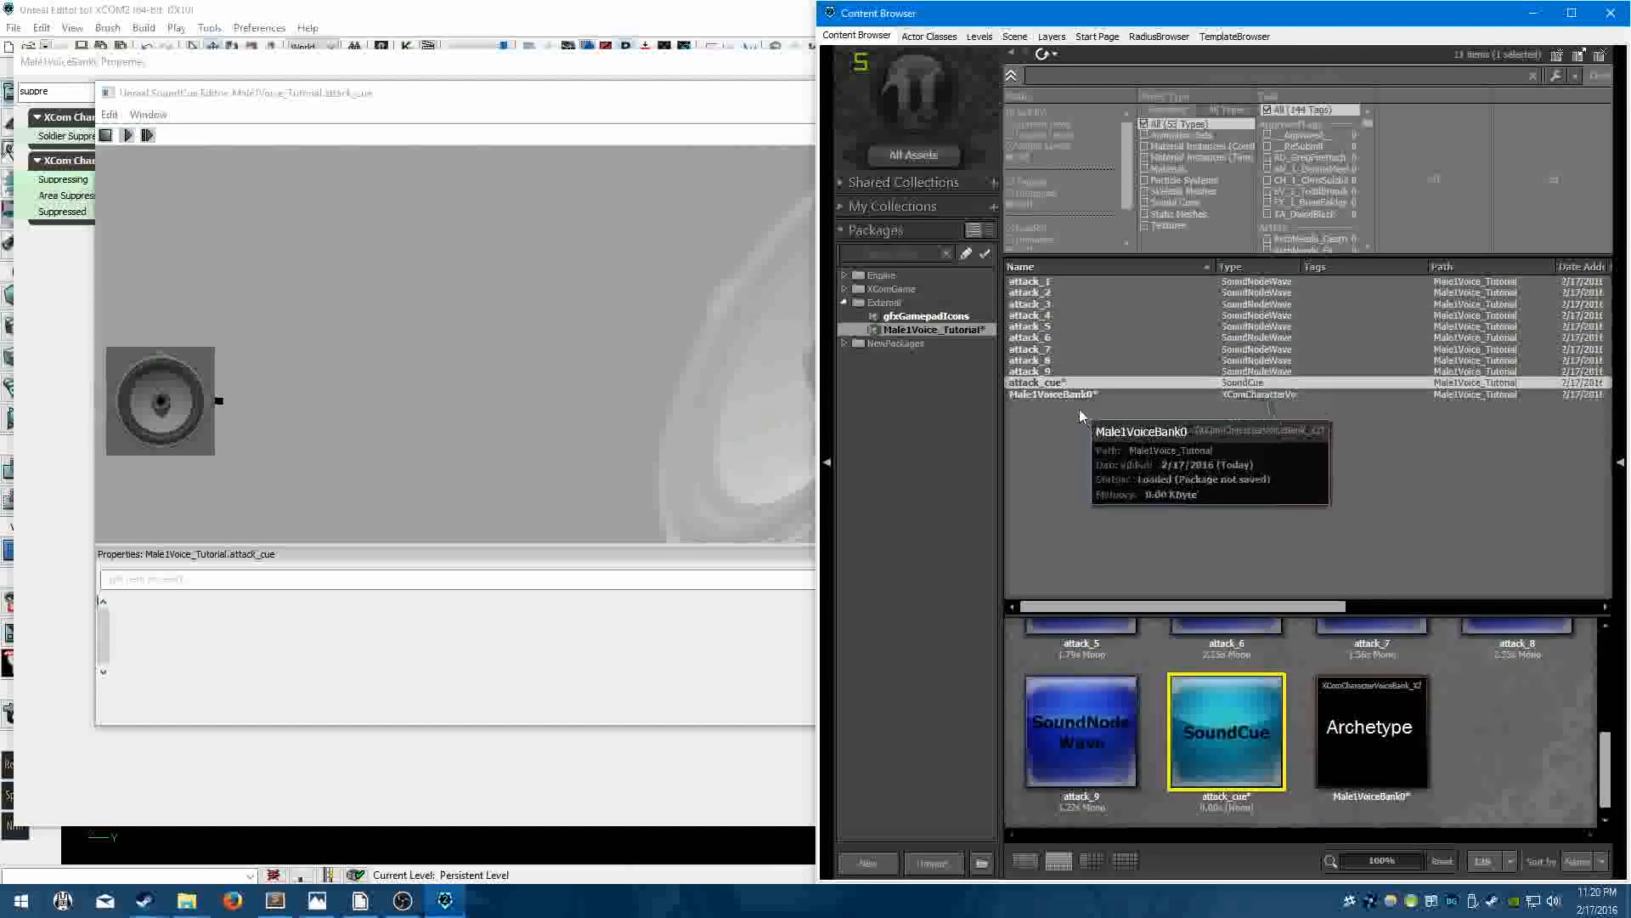
pyautogui.click(473, 365)
pyautogui.moveTo(305, 92); pyautogui.dragTo(249, 82)
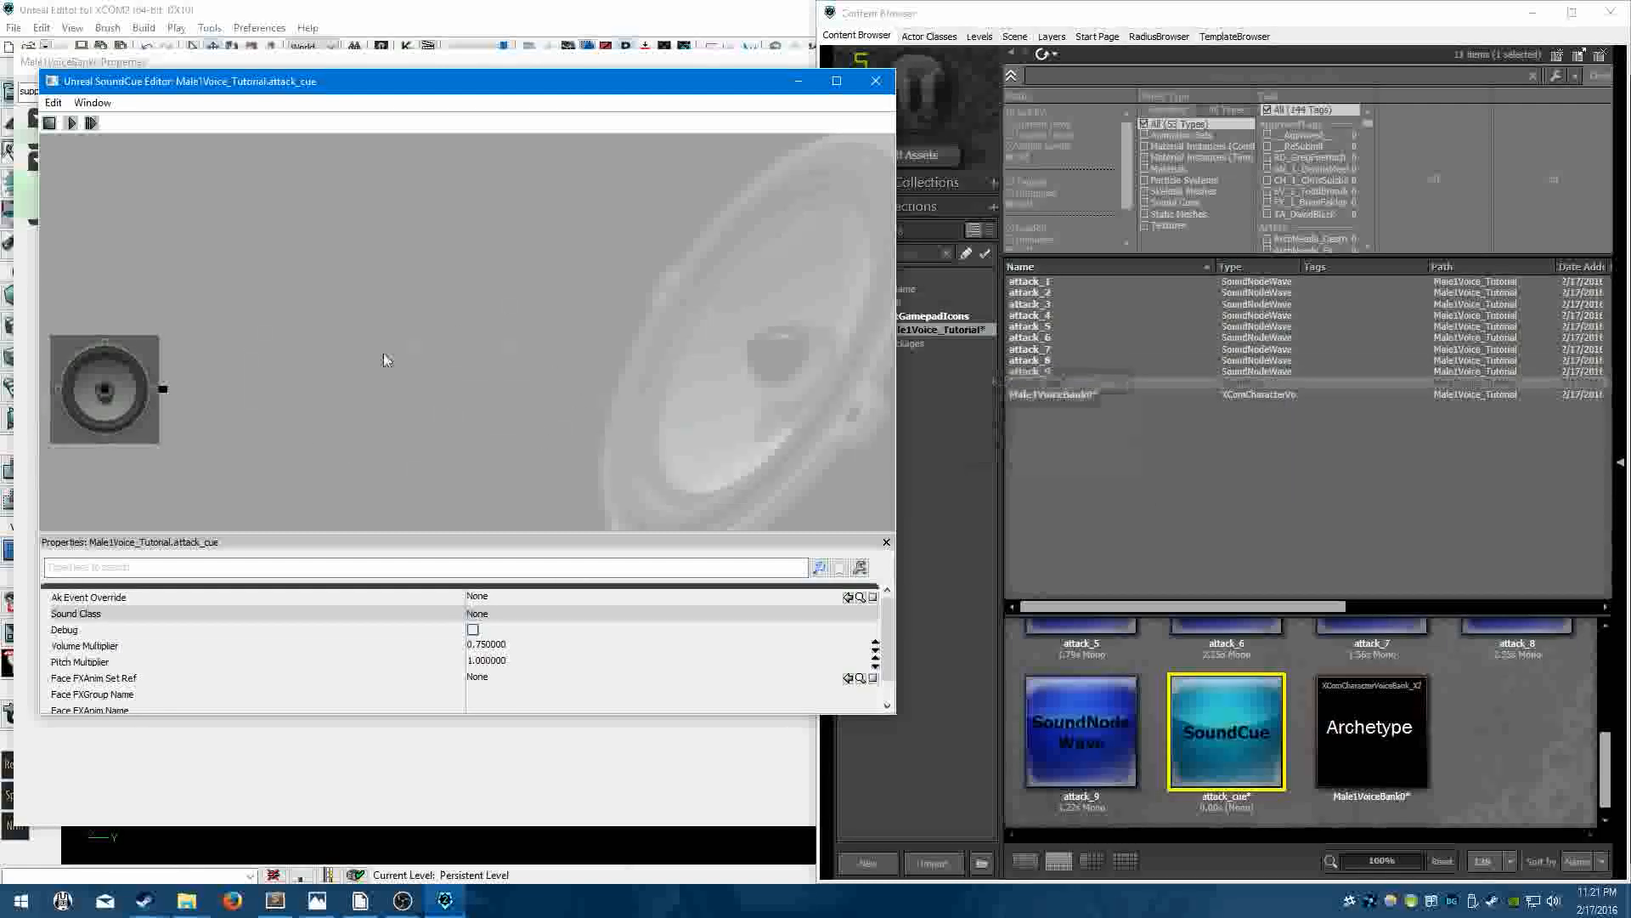
# Select the sound waves attack_1 to attack_9 and add them to attack_cue through a Random node.
pyautogui.click(1058, 372)
pyautogui.keyDown('shift'); pyautogui.click(1058, 283); pyautogui.keyUp('shift')
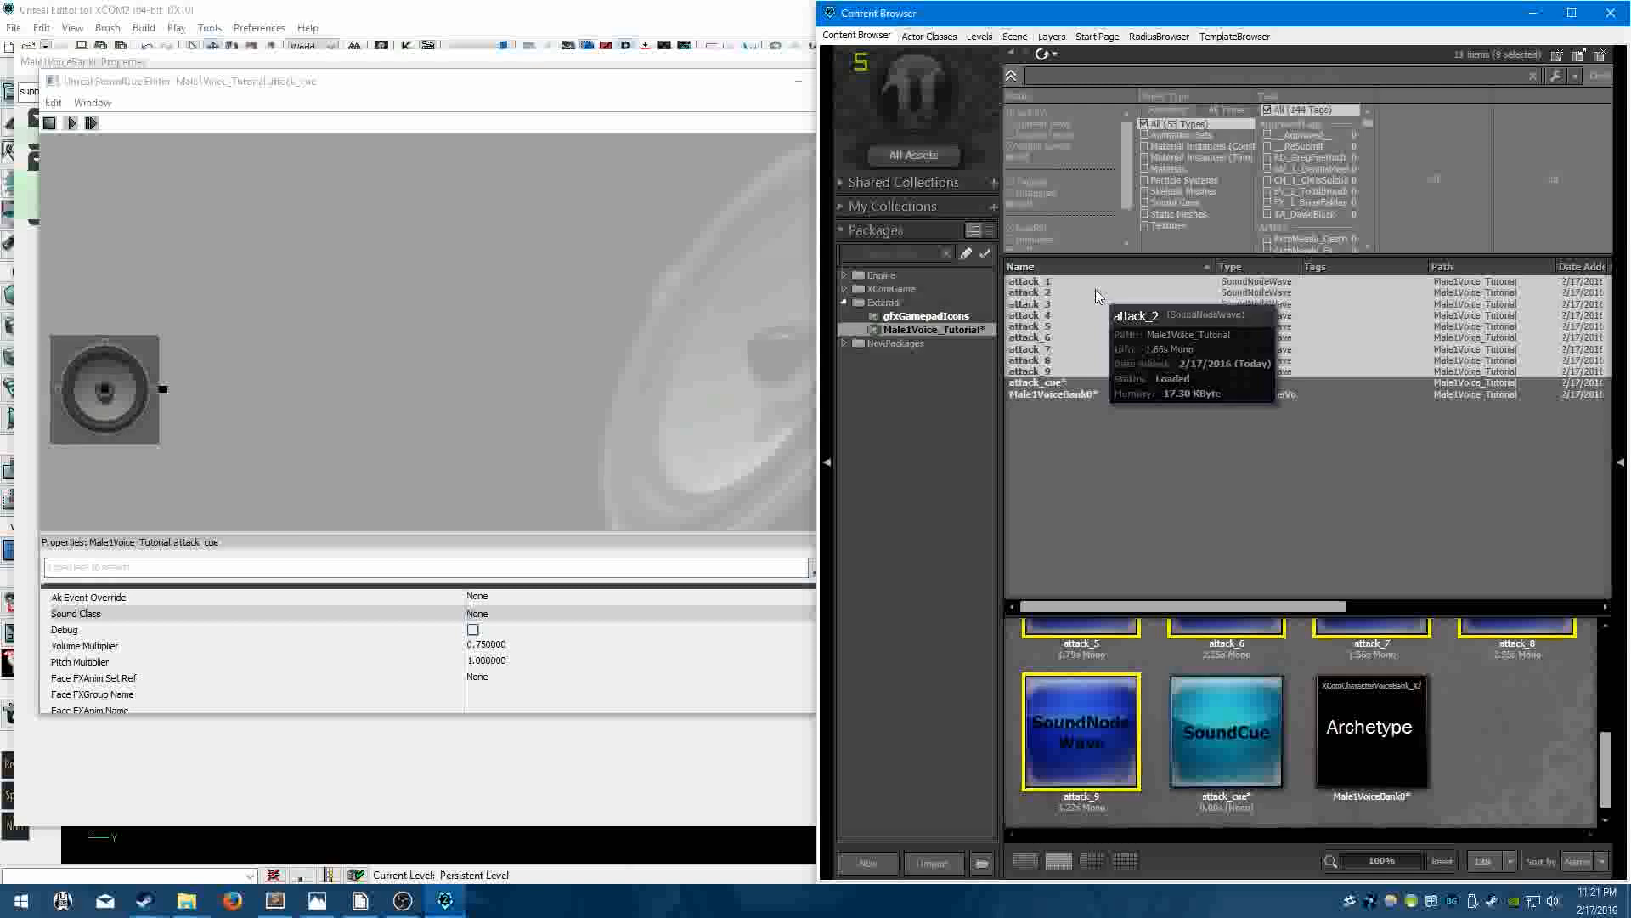
pyautogui.click(247, 382)
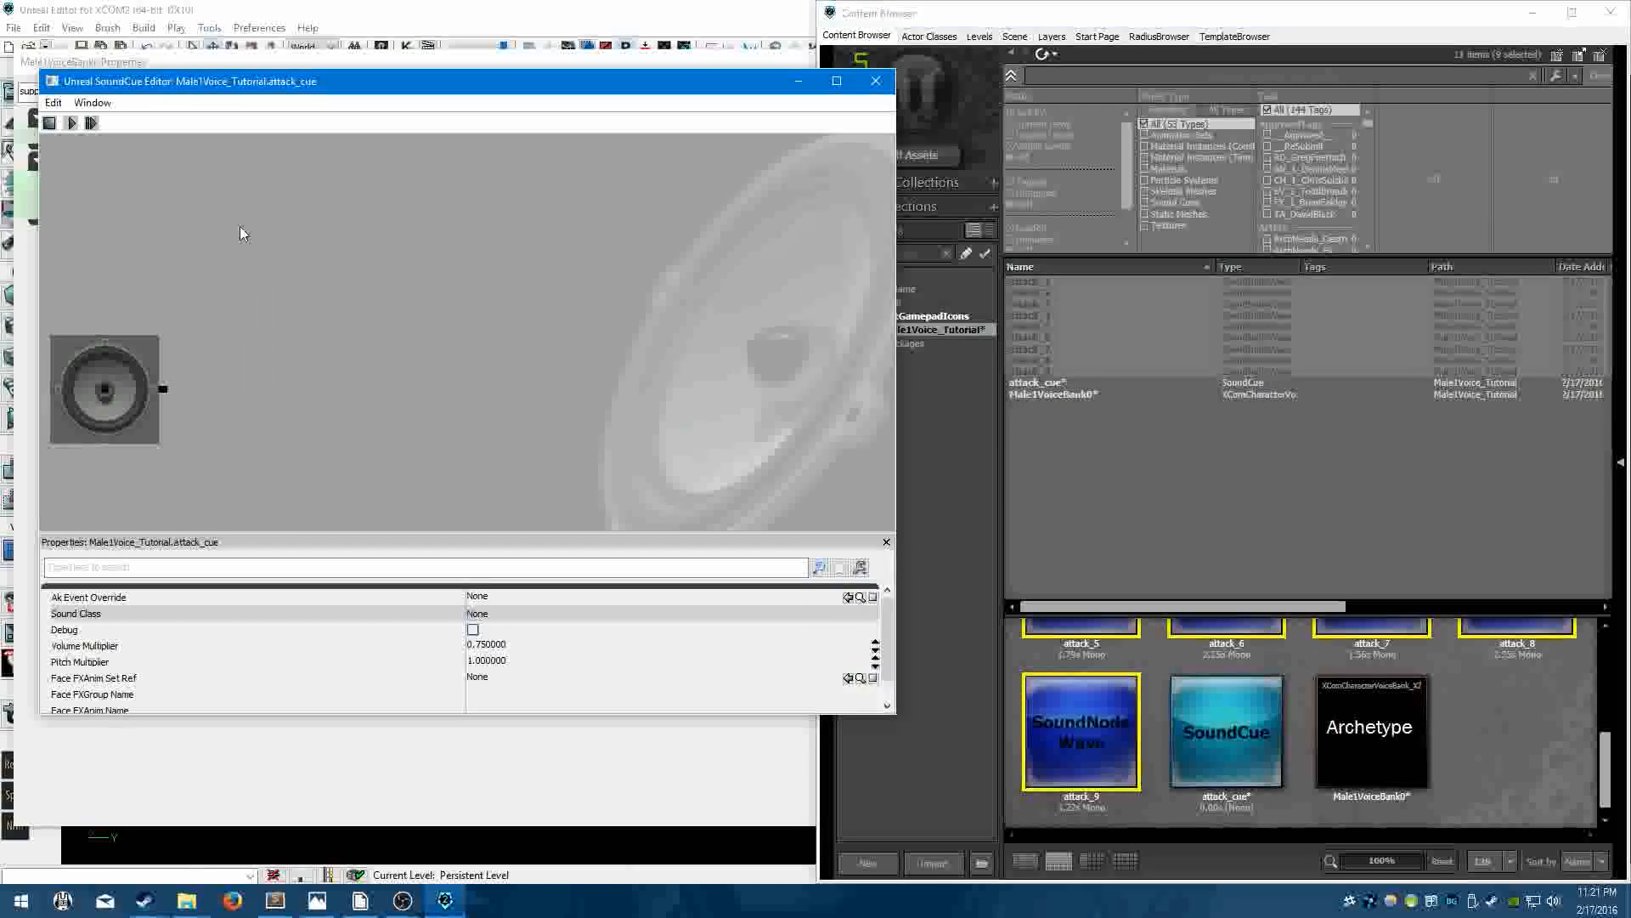
pyautogui.rightClick(244, 314)
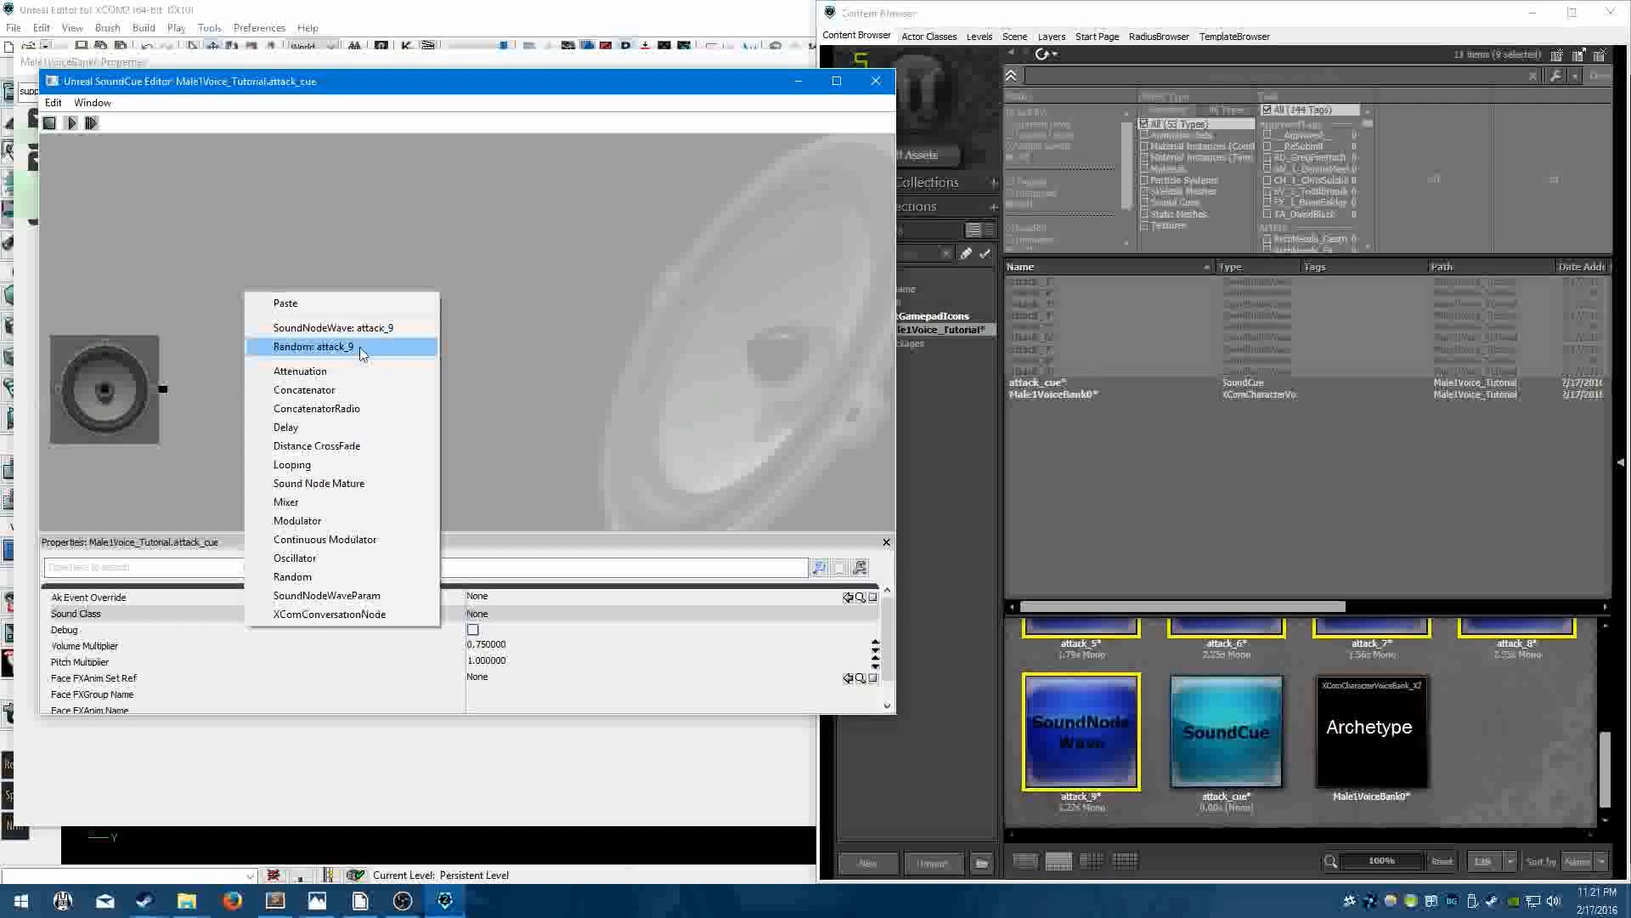
pyautogui.click(313, 346)
# Connect the Random node's output to the speaker node in attack_cue and close the SoundCue editor.
pyautogui.scroll(-1, 483, 379)
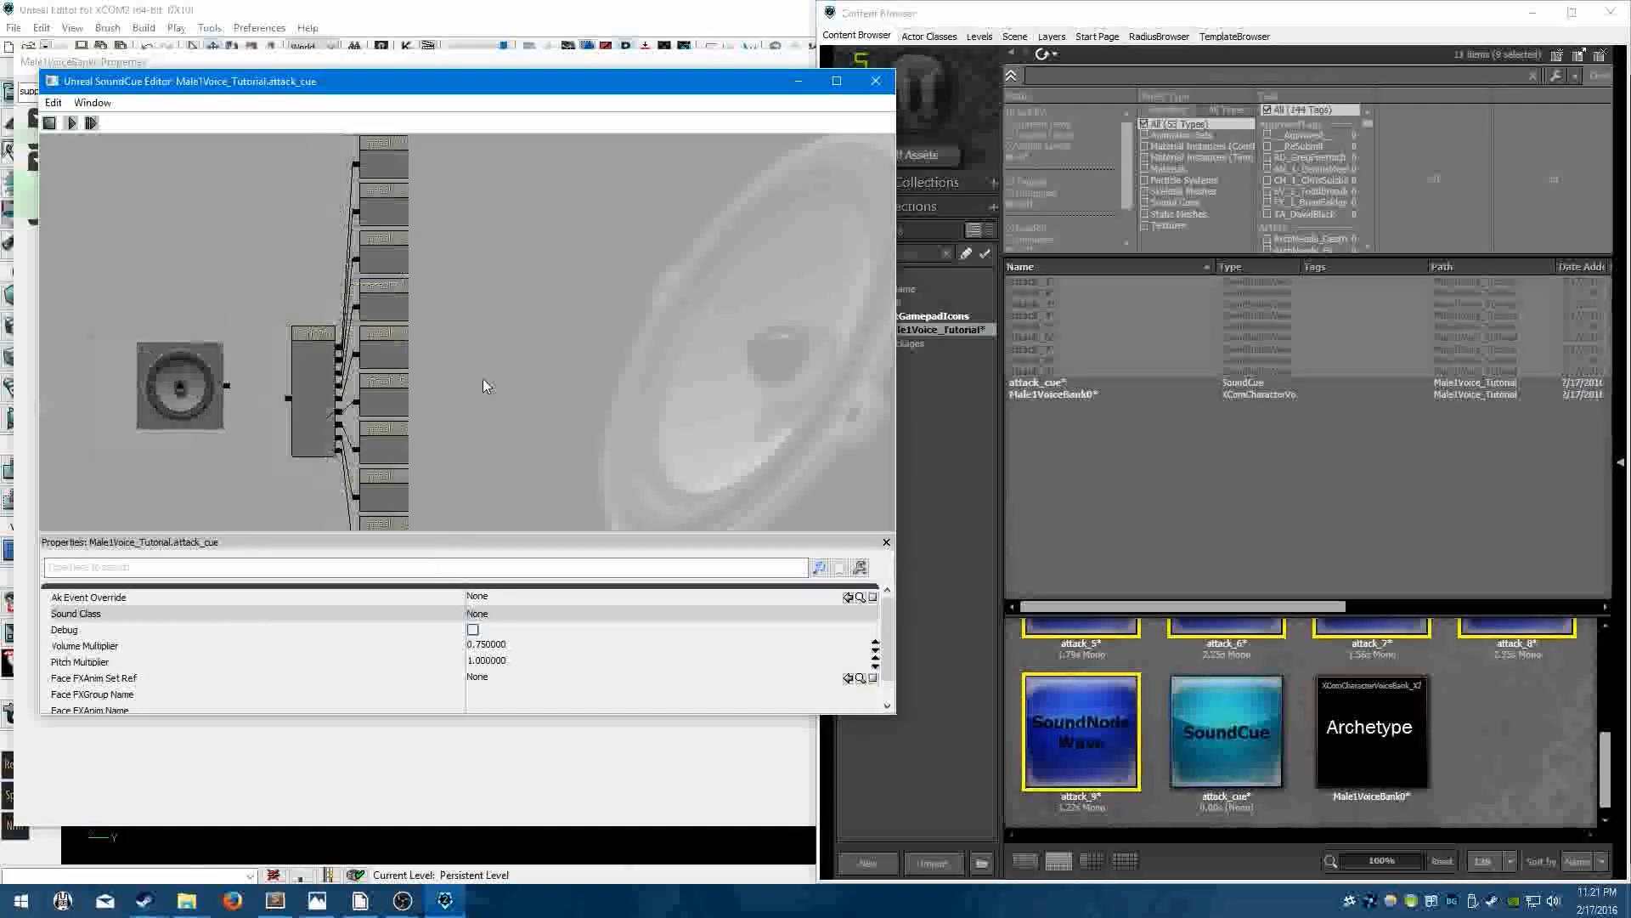
pyautogui.scroll(-1, 483, 379)
pyautogui.moveTo(465, 423); pyautogui.dragTo(604, 330)
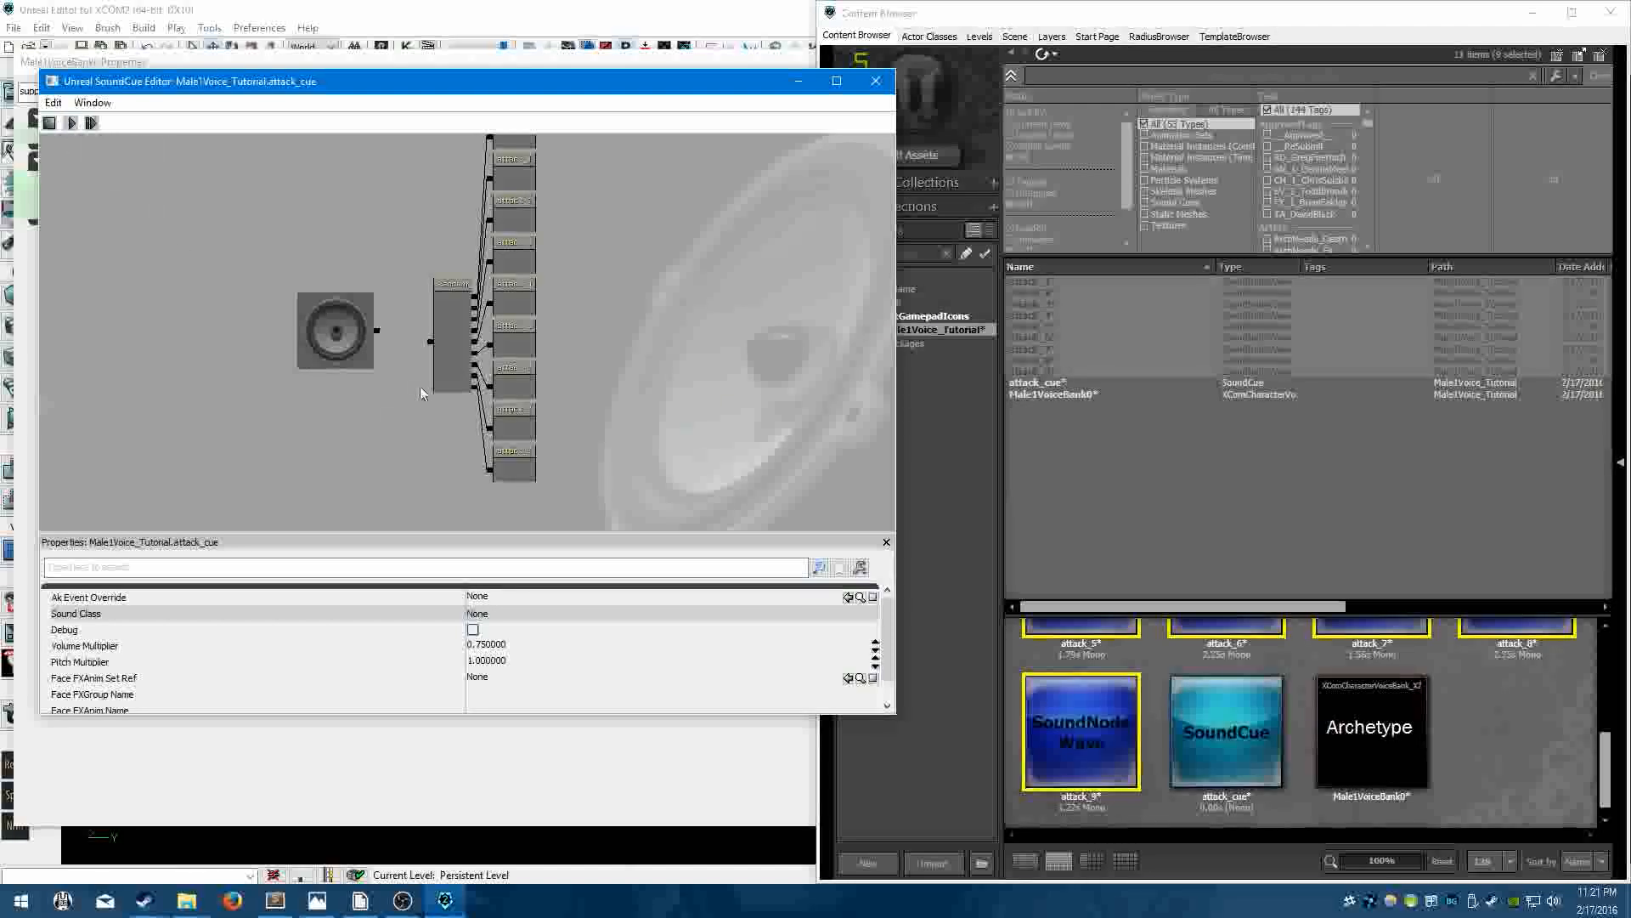
pyautogui.moveTo(431, 341); pyautogui.dragTo(382, 337)
pyautogui.scroll(3, 476, 323)
pyautogui.scroll(-2, 457, 306)
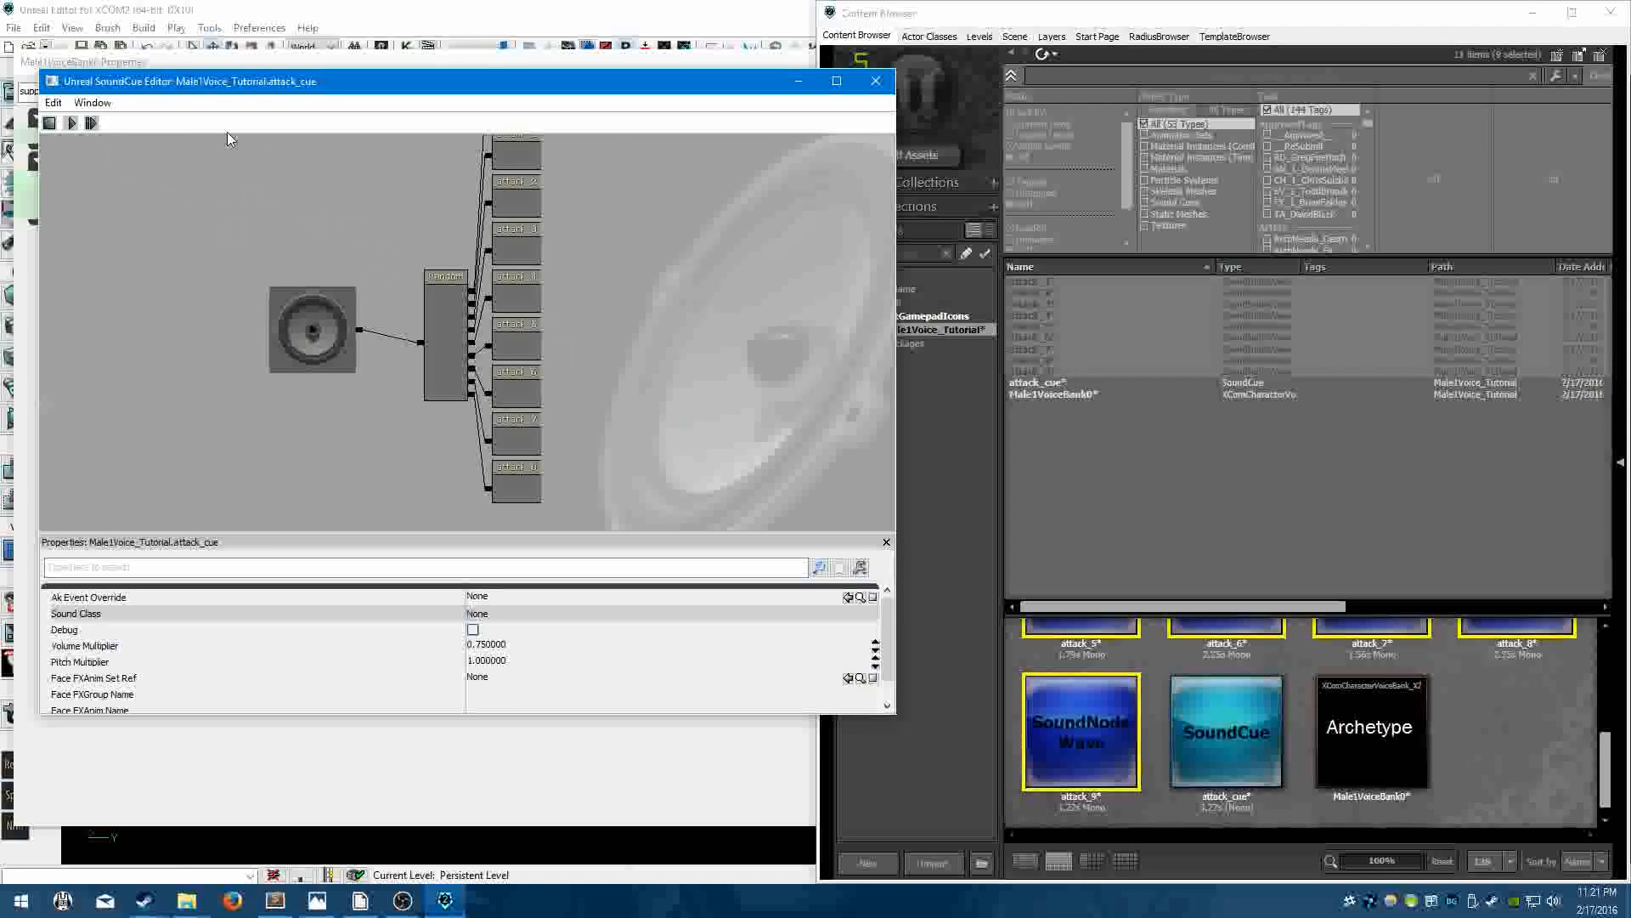
pyautogui.scroll(-1, 239, 258)
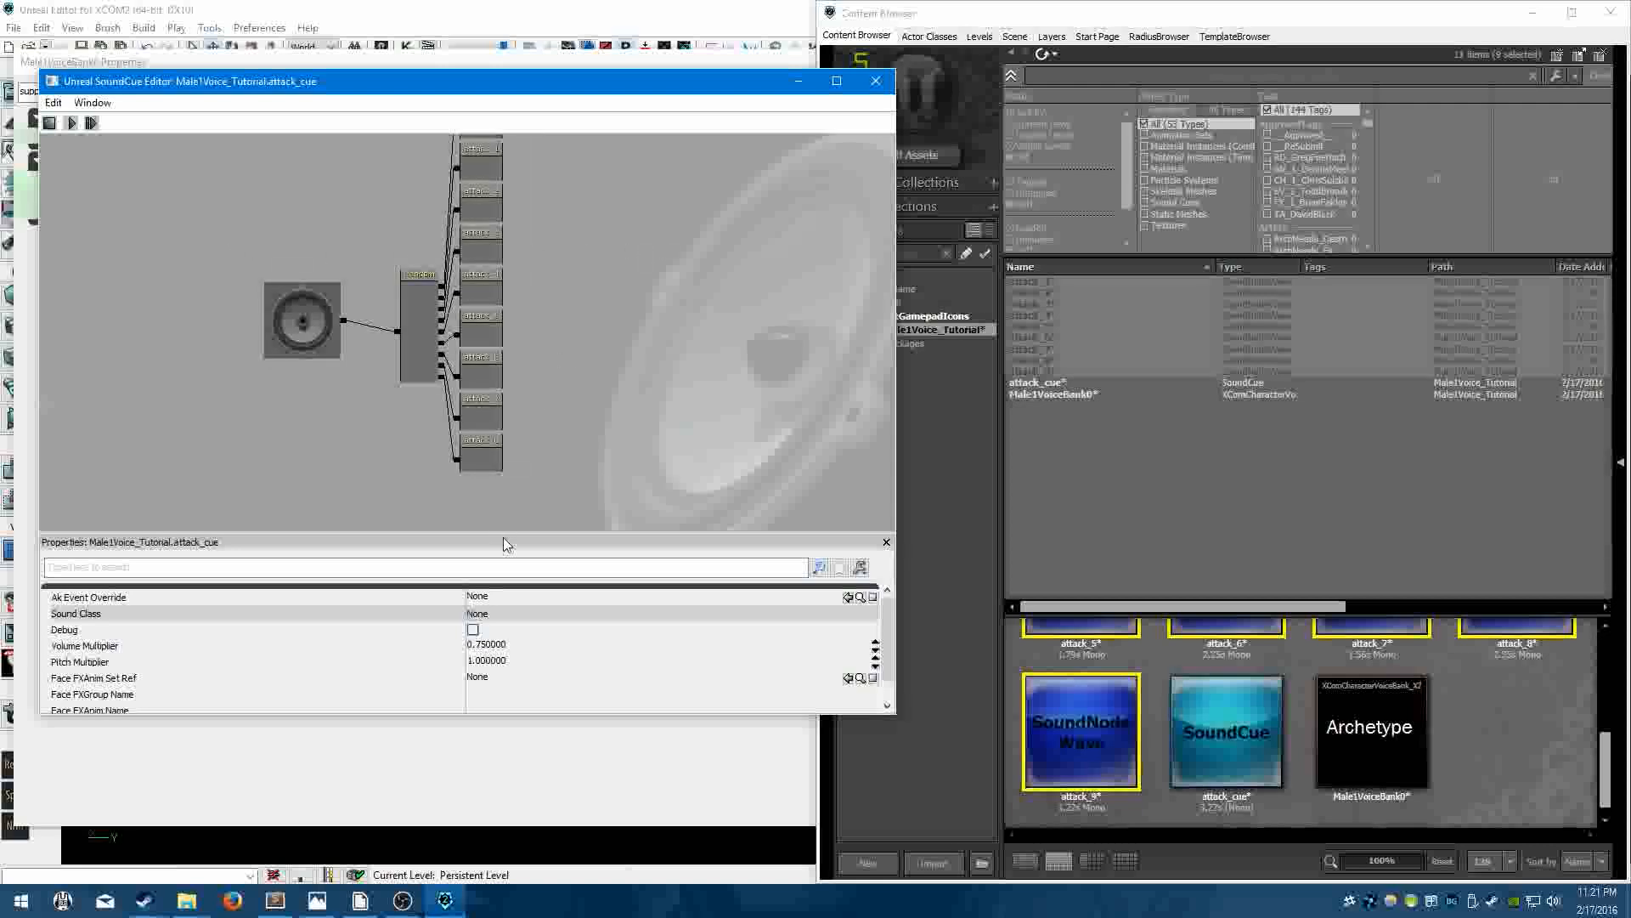
pyautogui.click(503, 646)
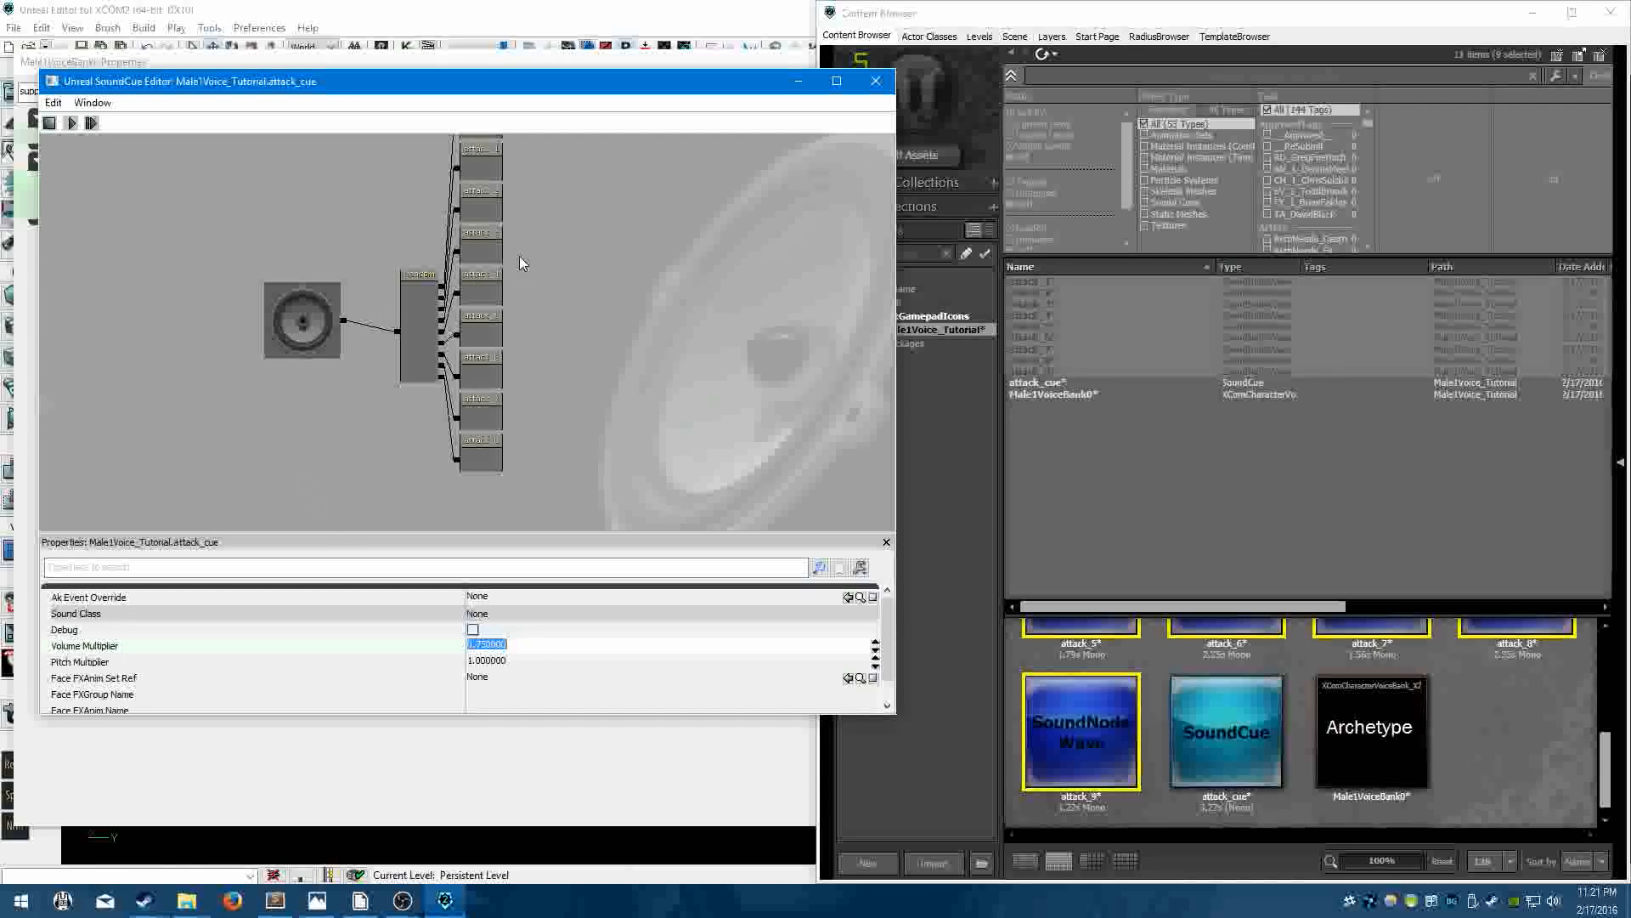
pyautogui.click(876, 82)
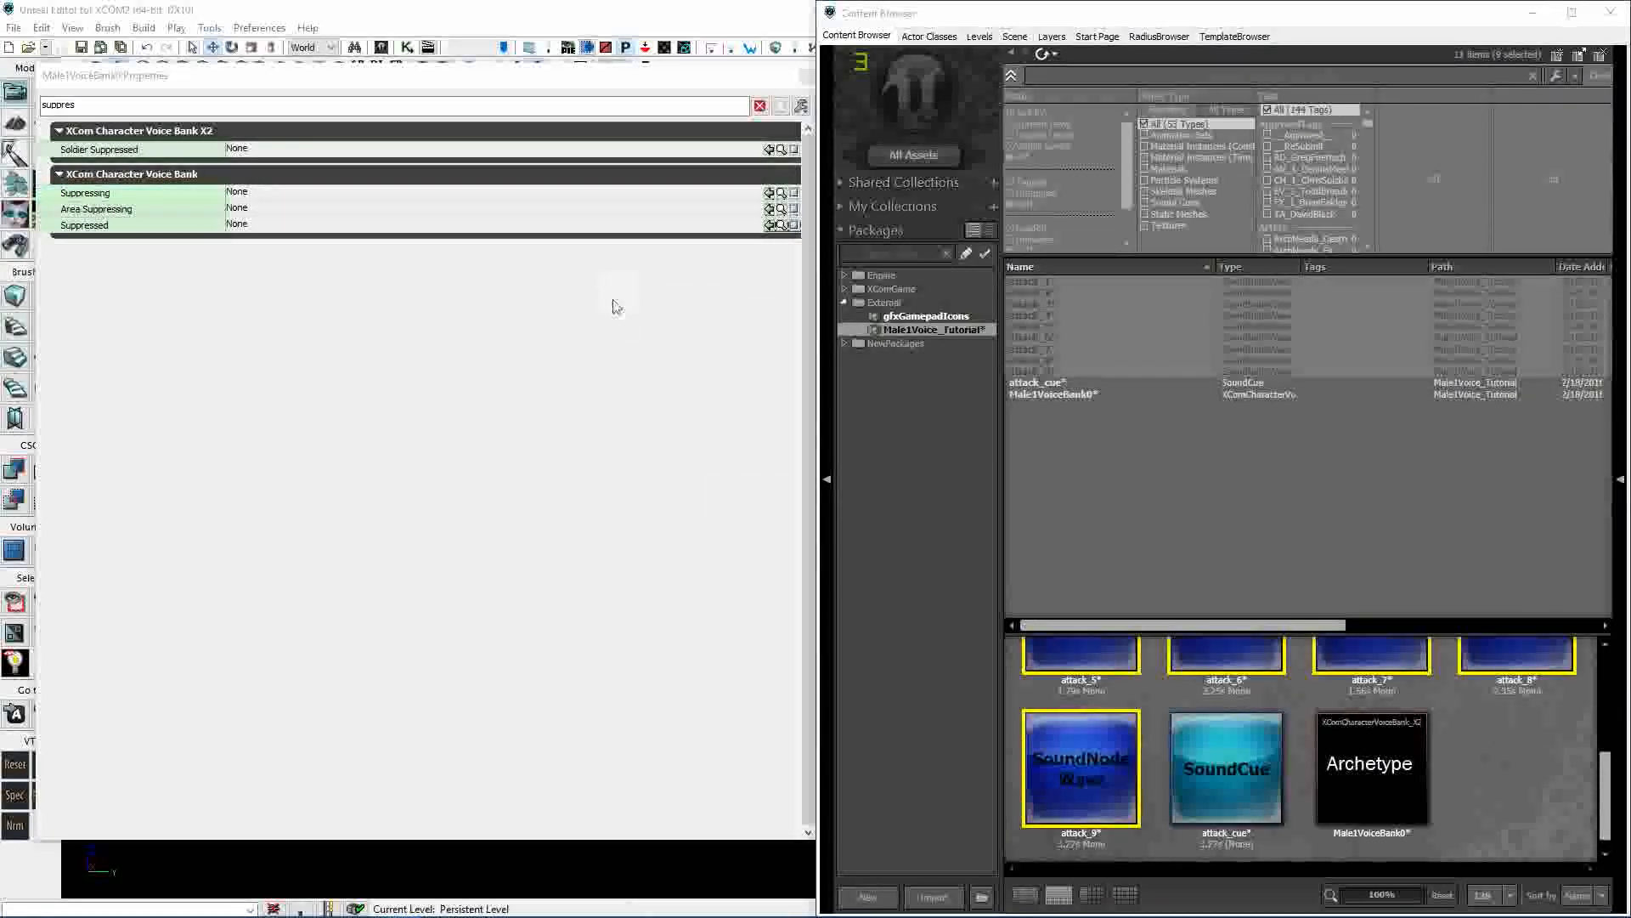
# Assign the attack_cue sound cue to the Suppressing property of Male1VoiceBank0.
pyautogui.click(693, 349)
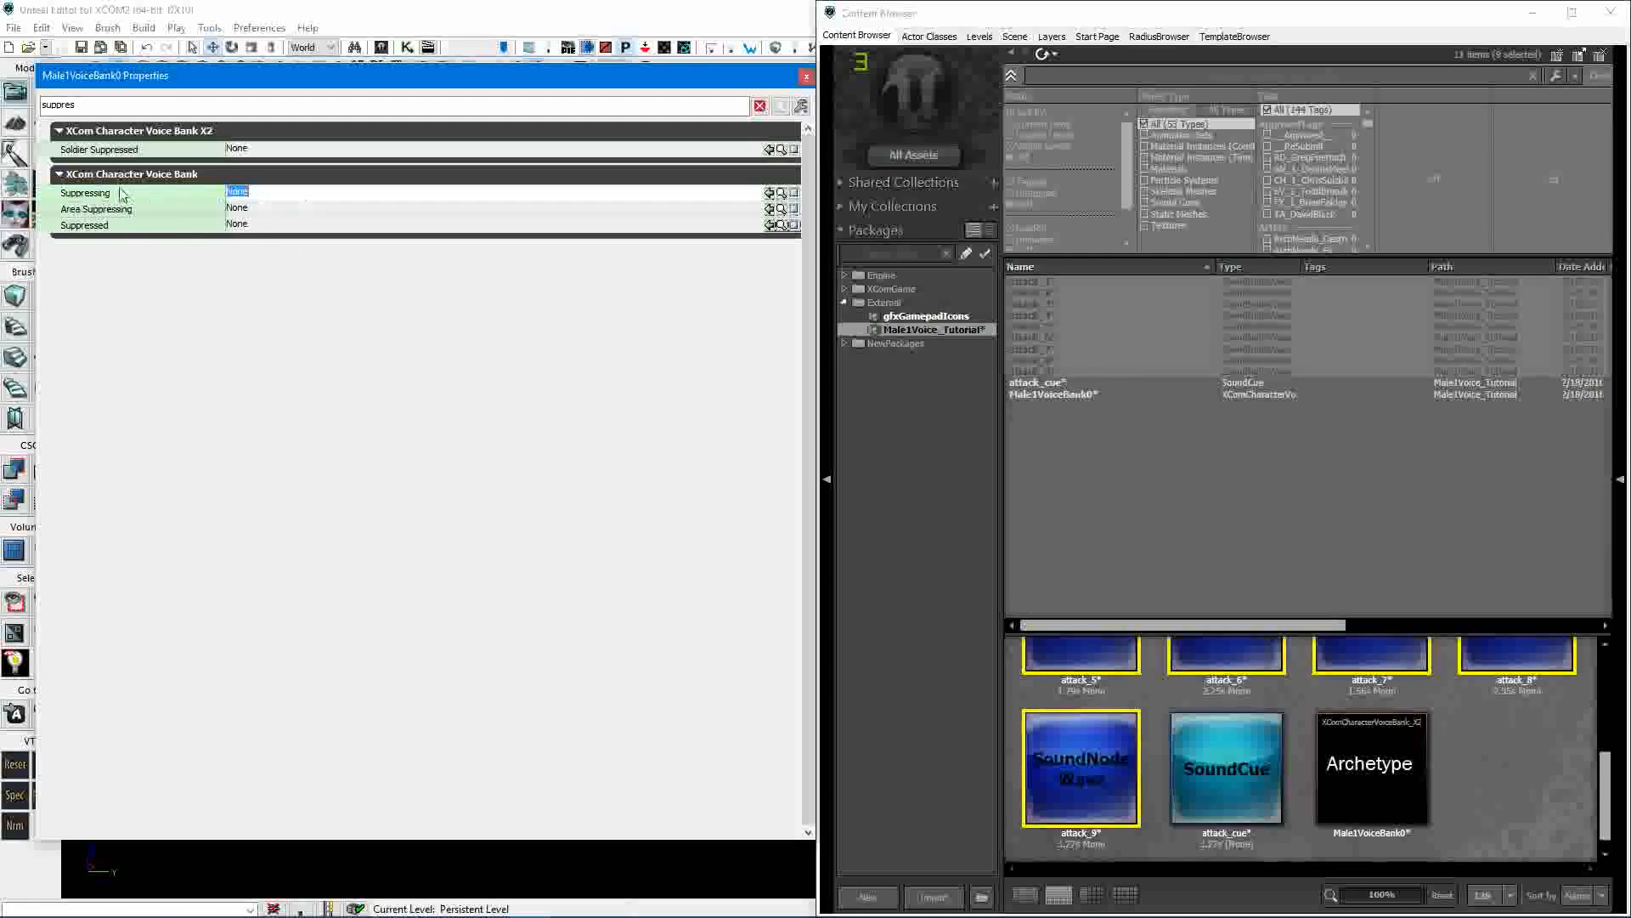
pyautogui.click(1076, 413)
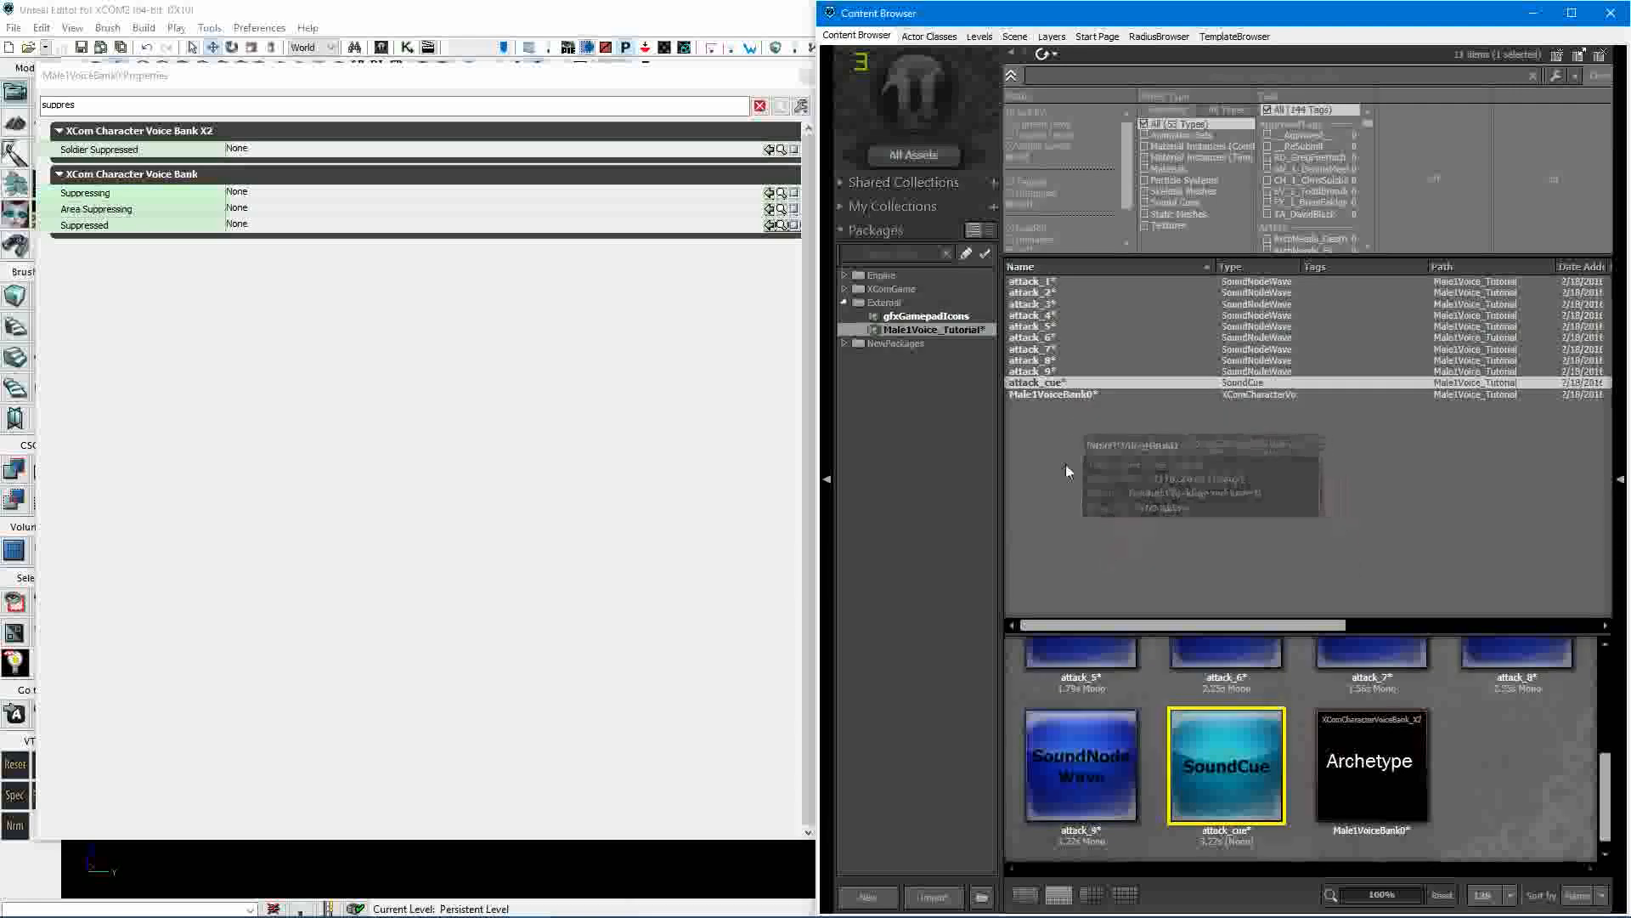
pyautogui.click(575, 457)
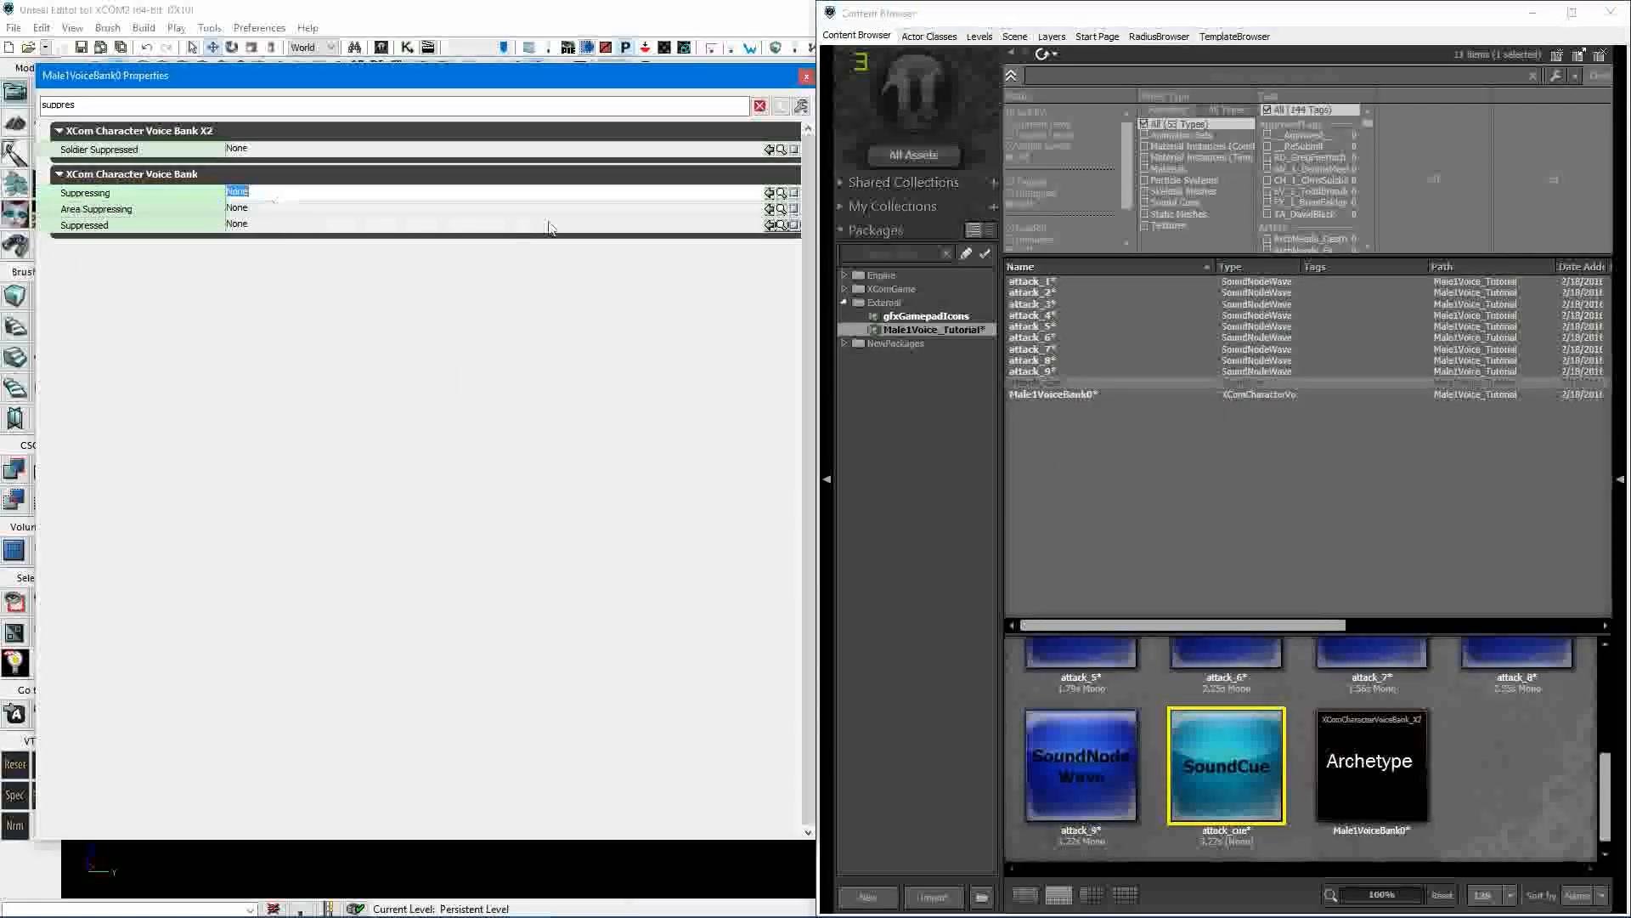
pyautogui.click(768, 193)
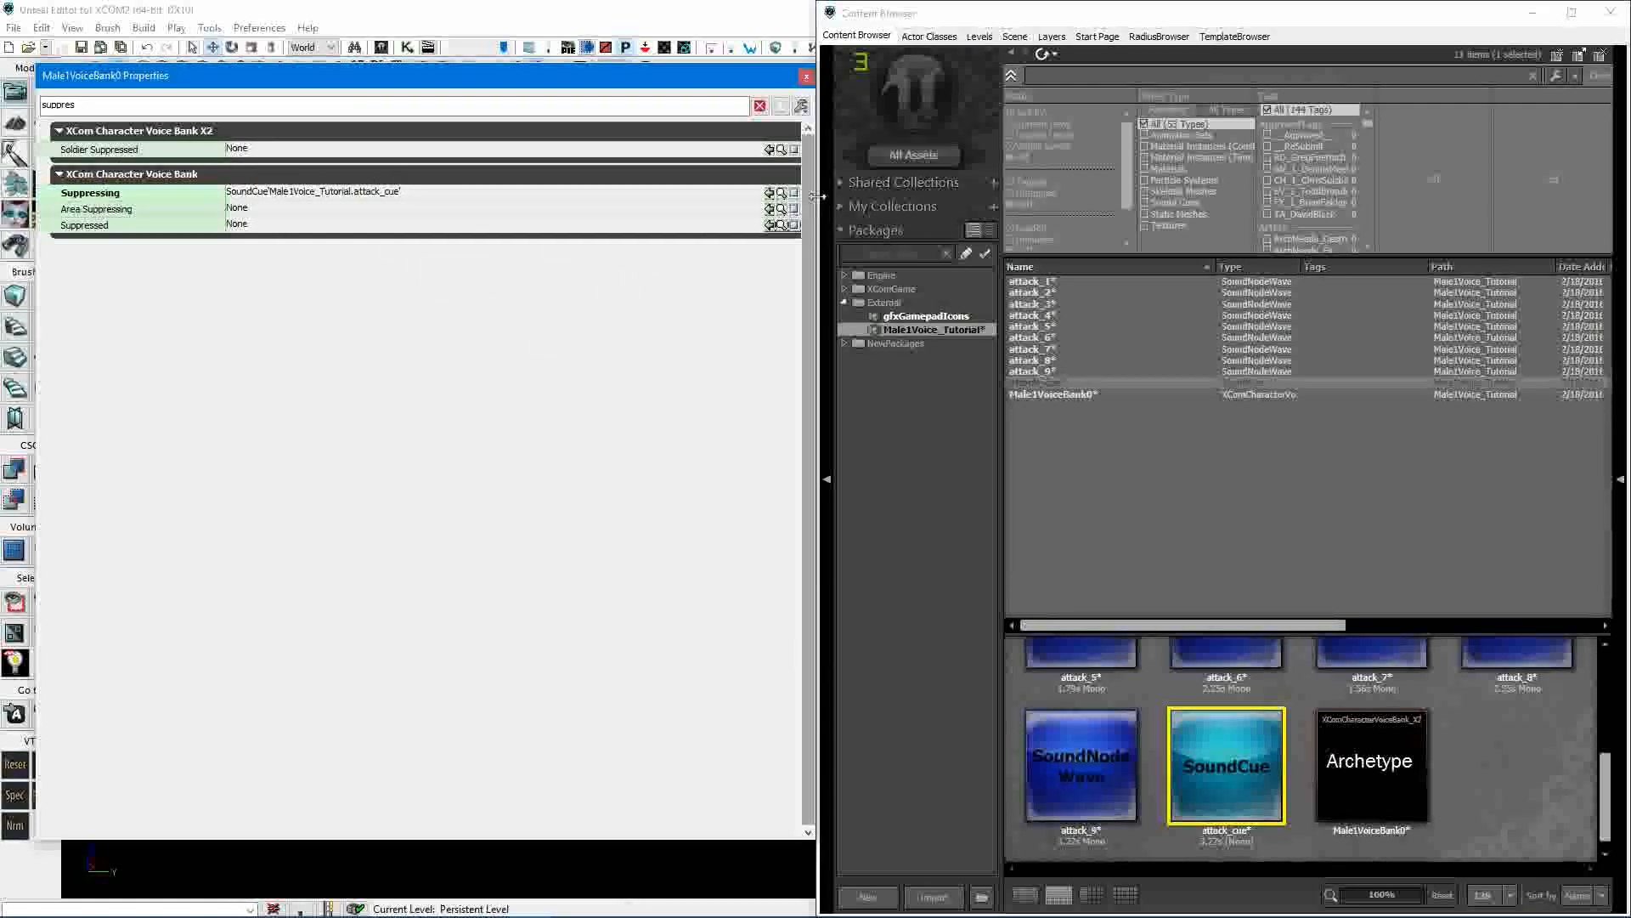
# Assign attack_cue to the Soldier Suppressed, Suppressed and Area Suppressing properties as well.
pyautogui.click(769, 149)
pyautogui.click(769, 225)
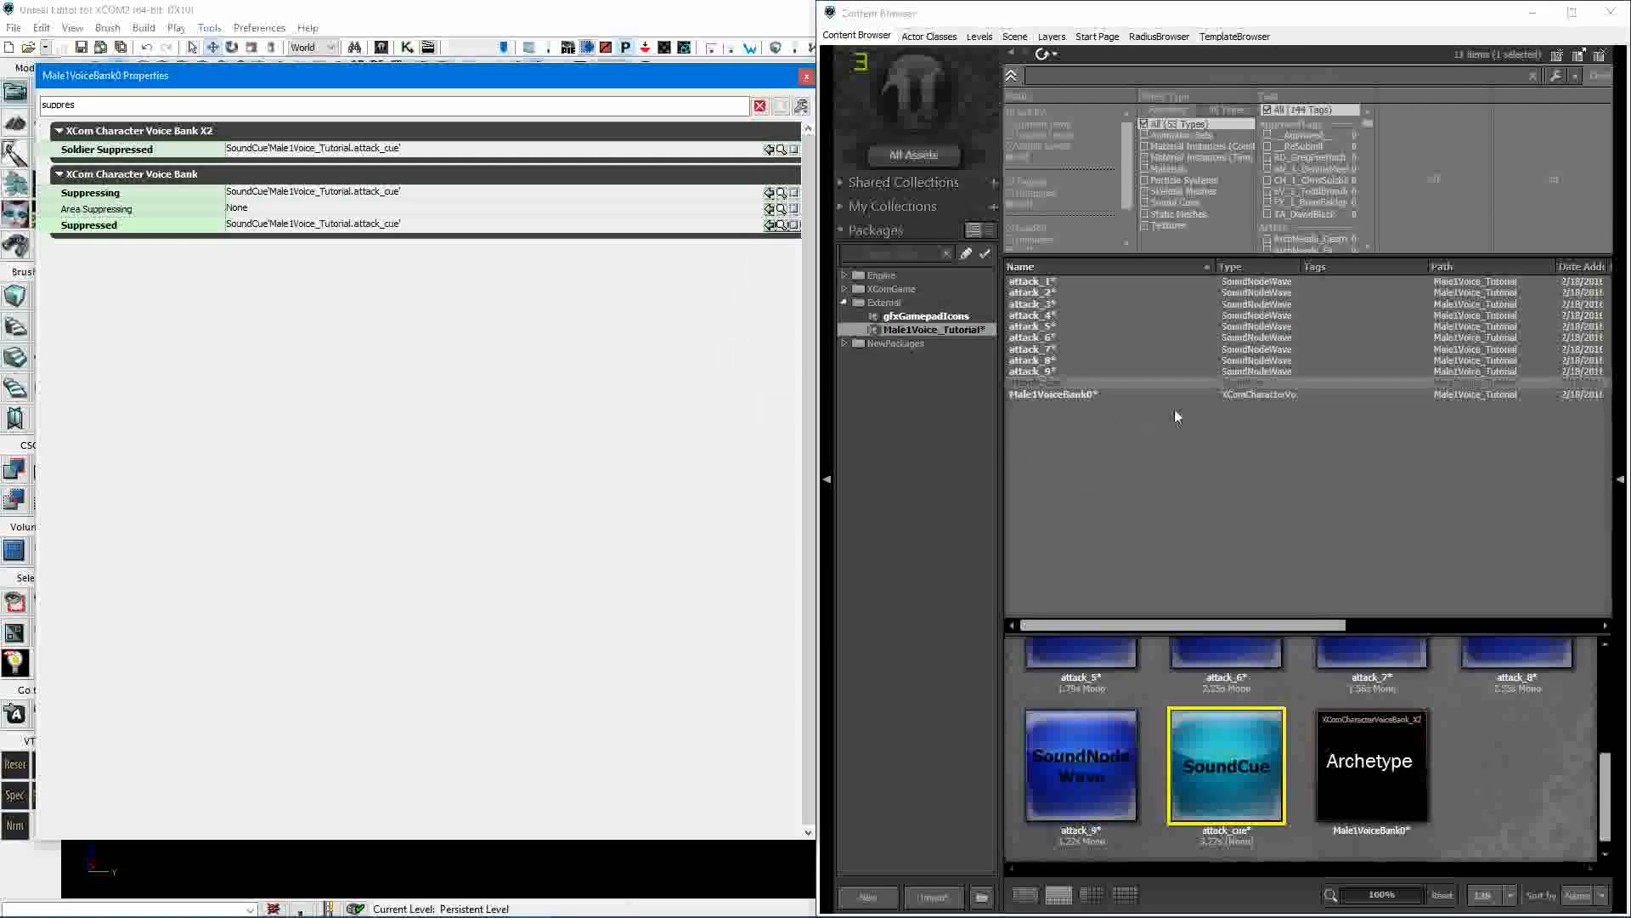
pyautogui.click(769, 208)
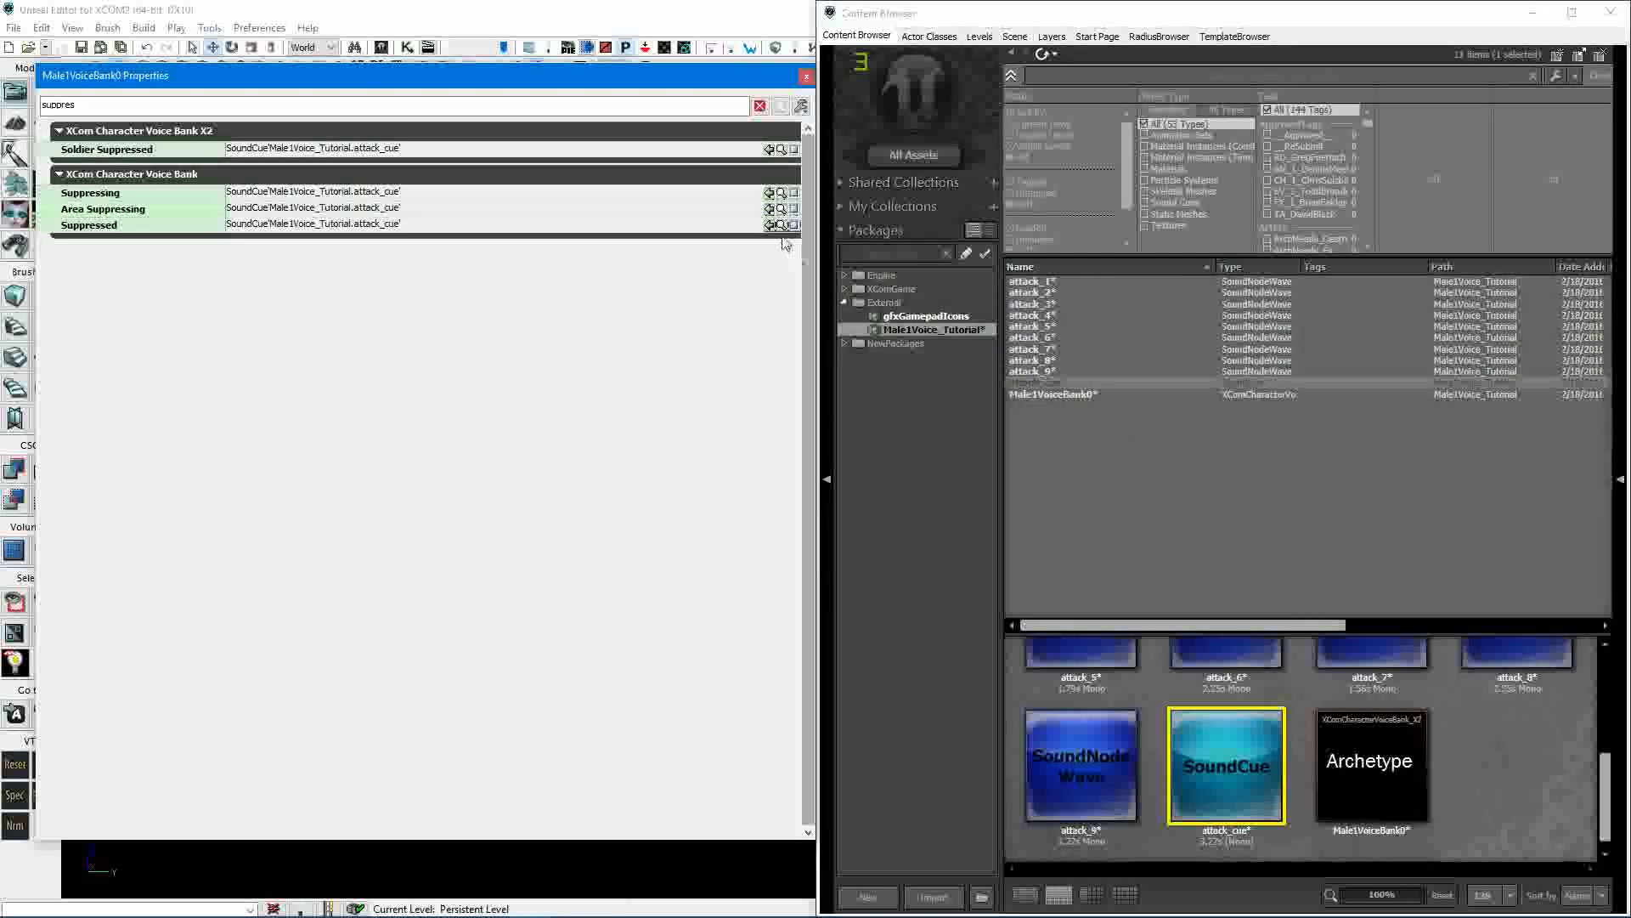
# Clear the property filter, collapse the XCom Character Voice Bank X2 category, and examine the voice events listed under XCom Character Voice Bank.
pyautogui.doubleClick(227, 104)
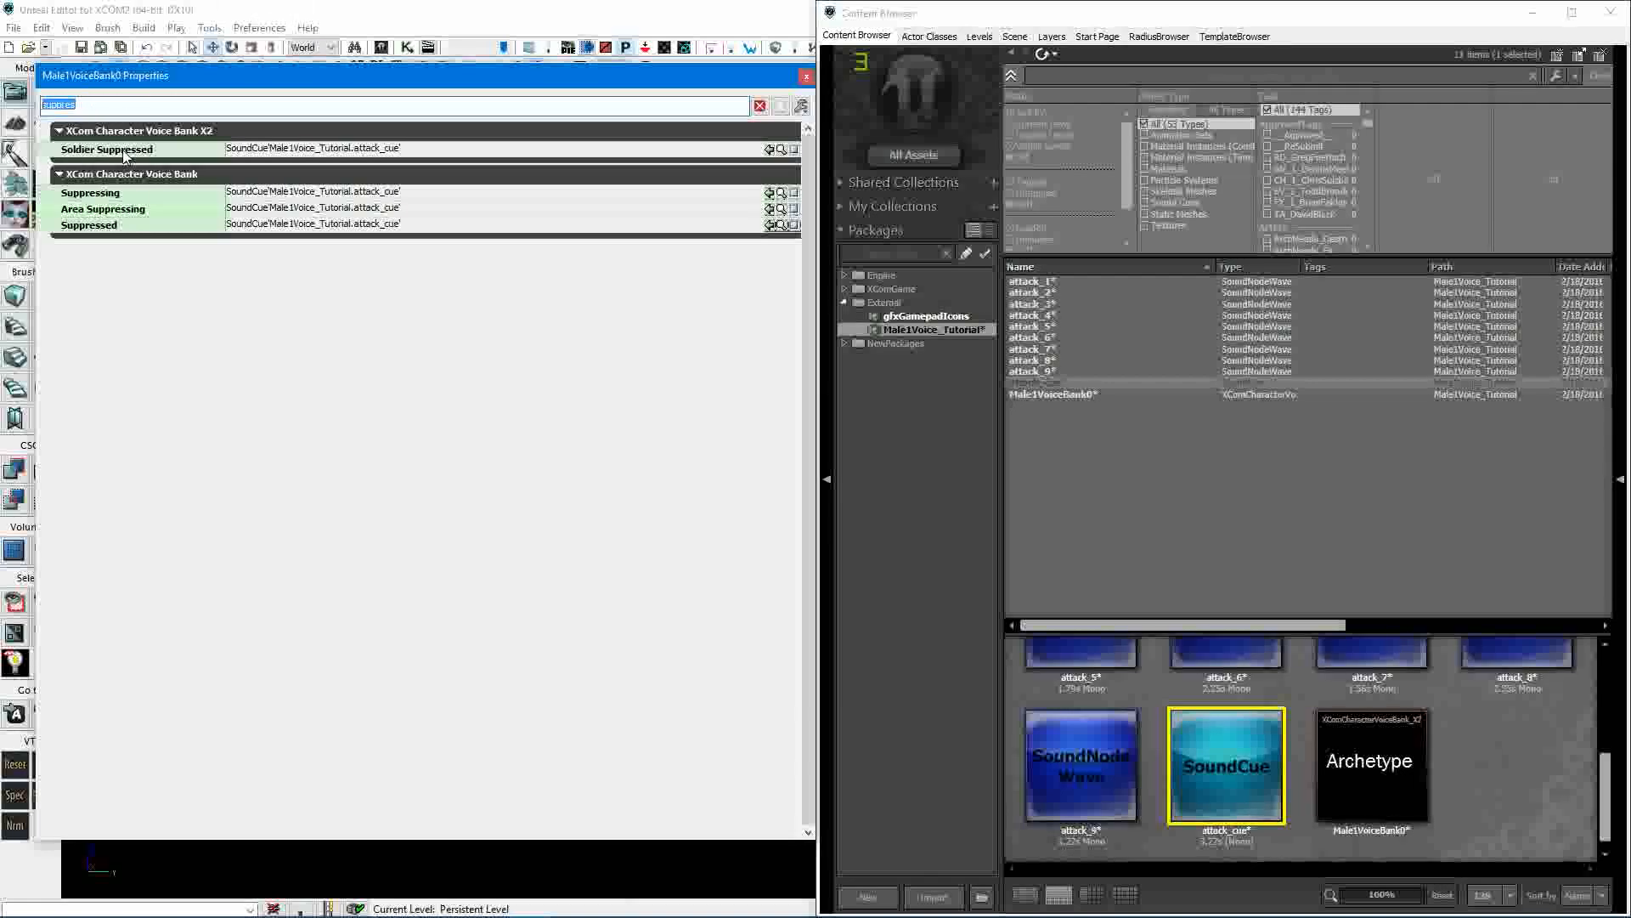
pyautogui.press('BackSpace')
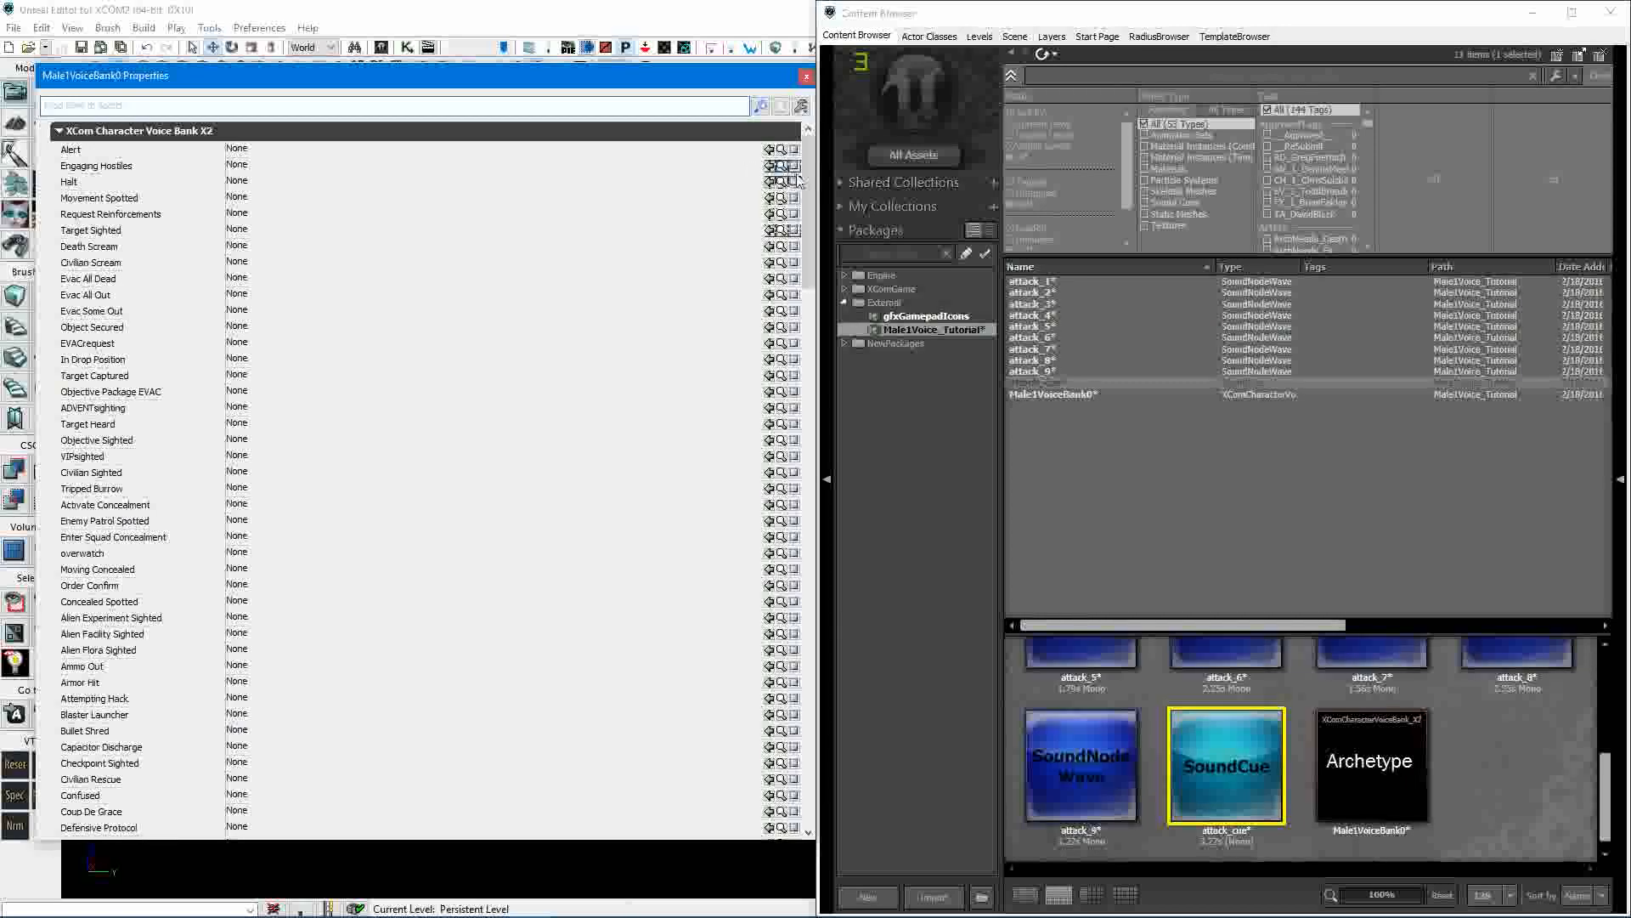
pyautogui.scroll(-15, 790, 229)
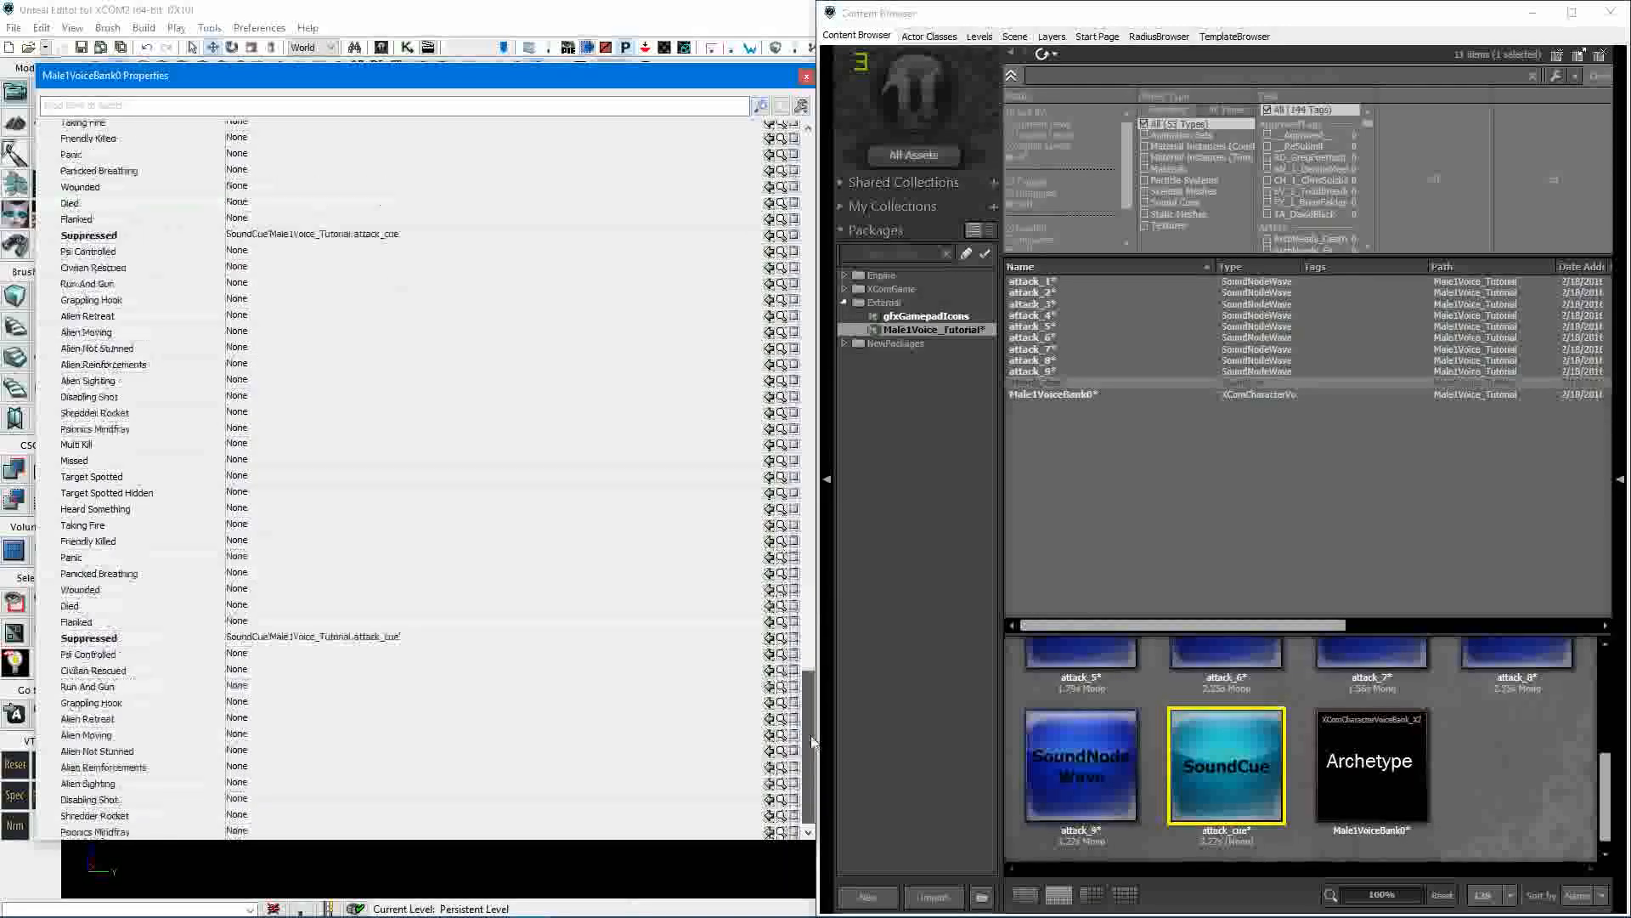
pyautogui.moveTo(790, 234); pyautogui.dragTo(790, 204)
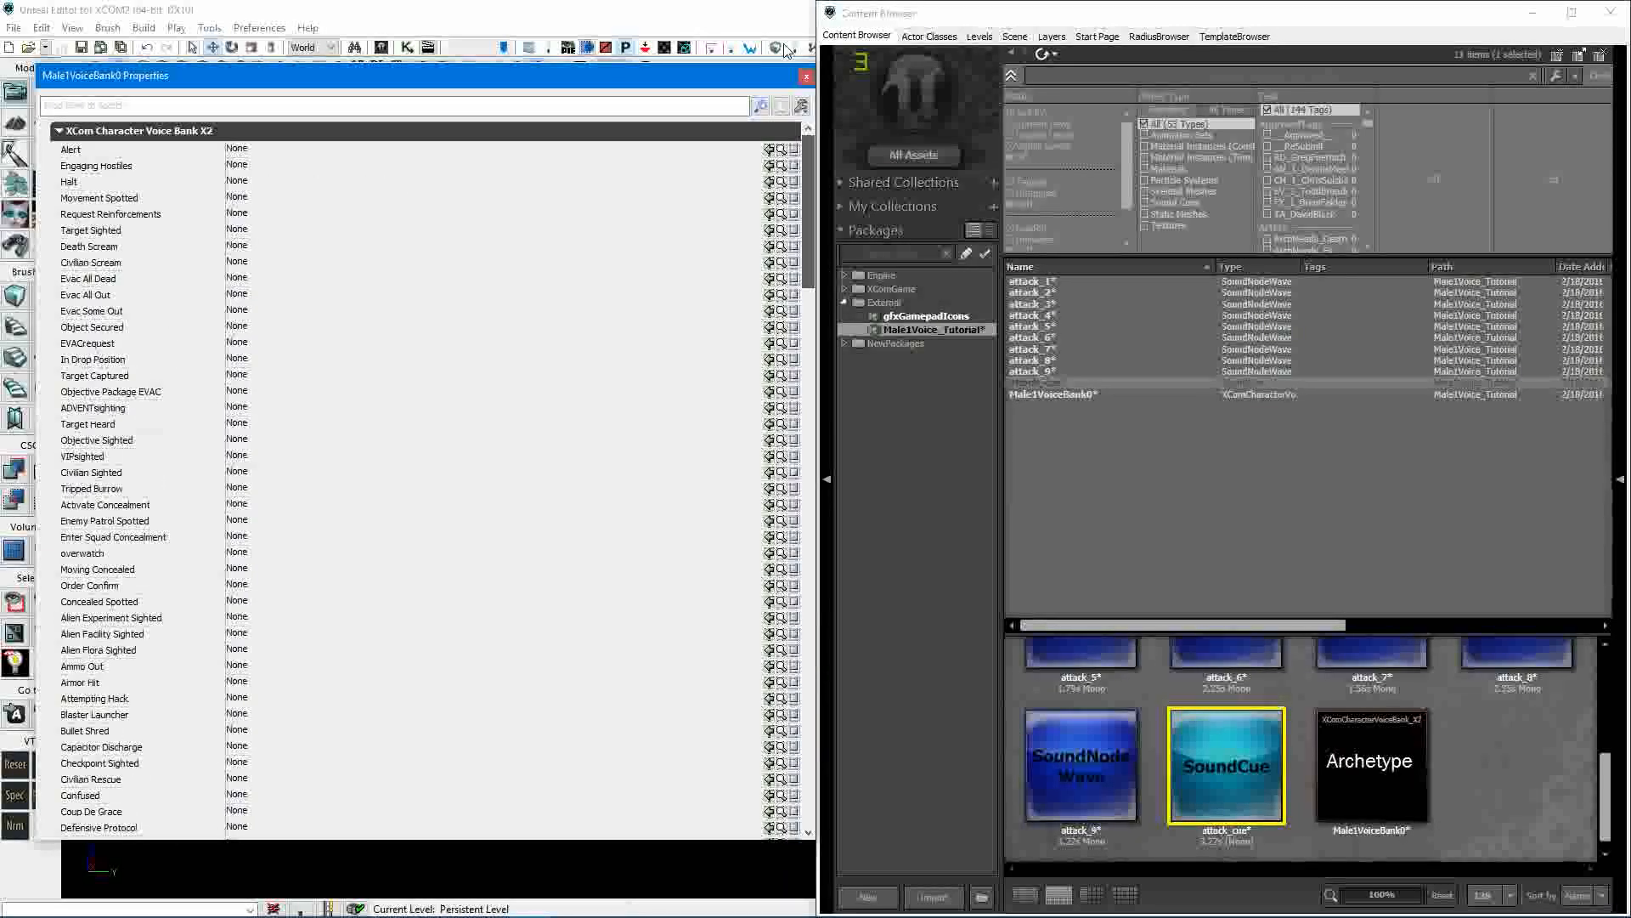
pyautogui.click(58, 132)
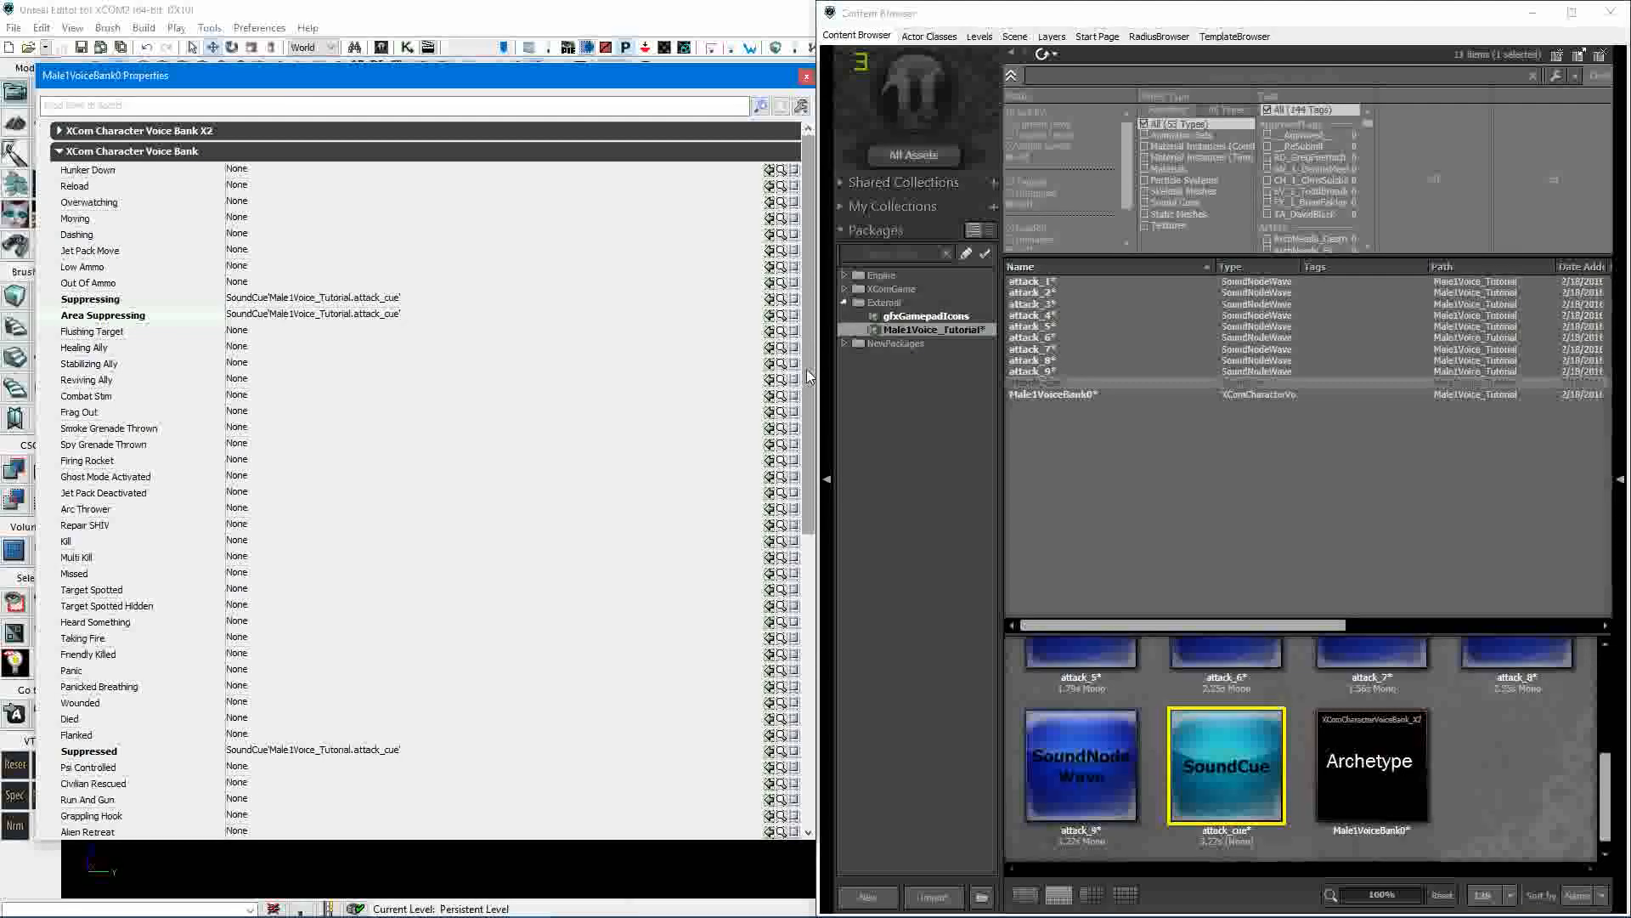
pyautogui.scroll(-10, 809, 382)
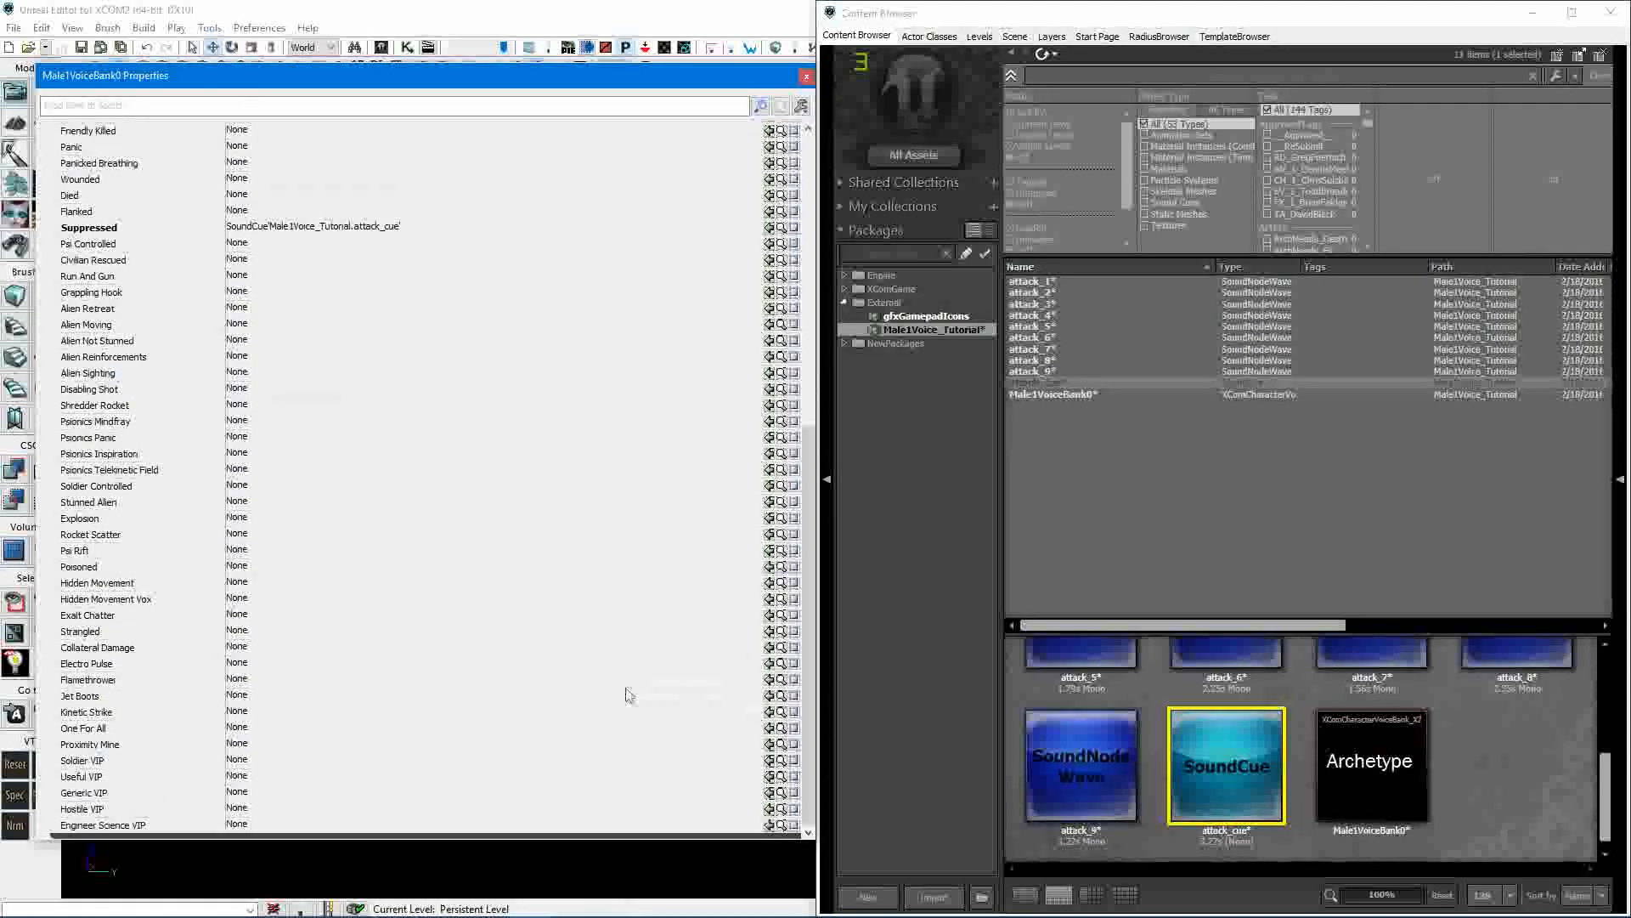
pyautogui.moveTo(811, 662)
pyautogui.mouseDown()
pyautogui.moveTo(810, 373)
pyautogui.moveTo(810, 667)
pyautogui.mouseUp()
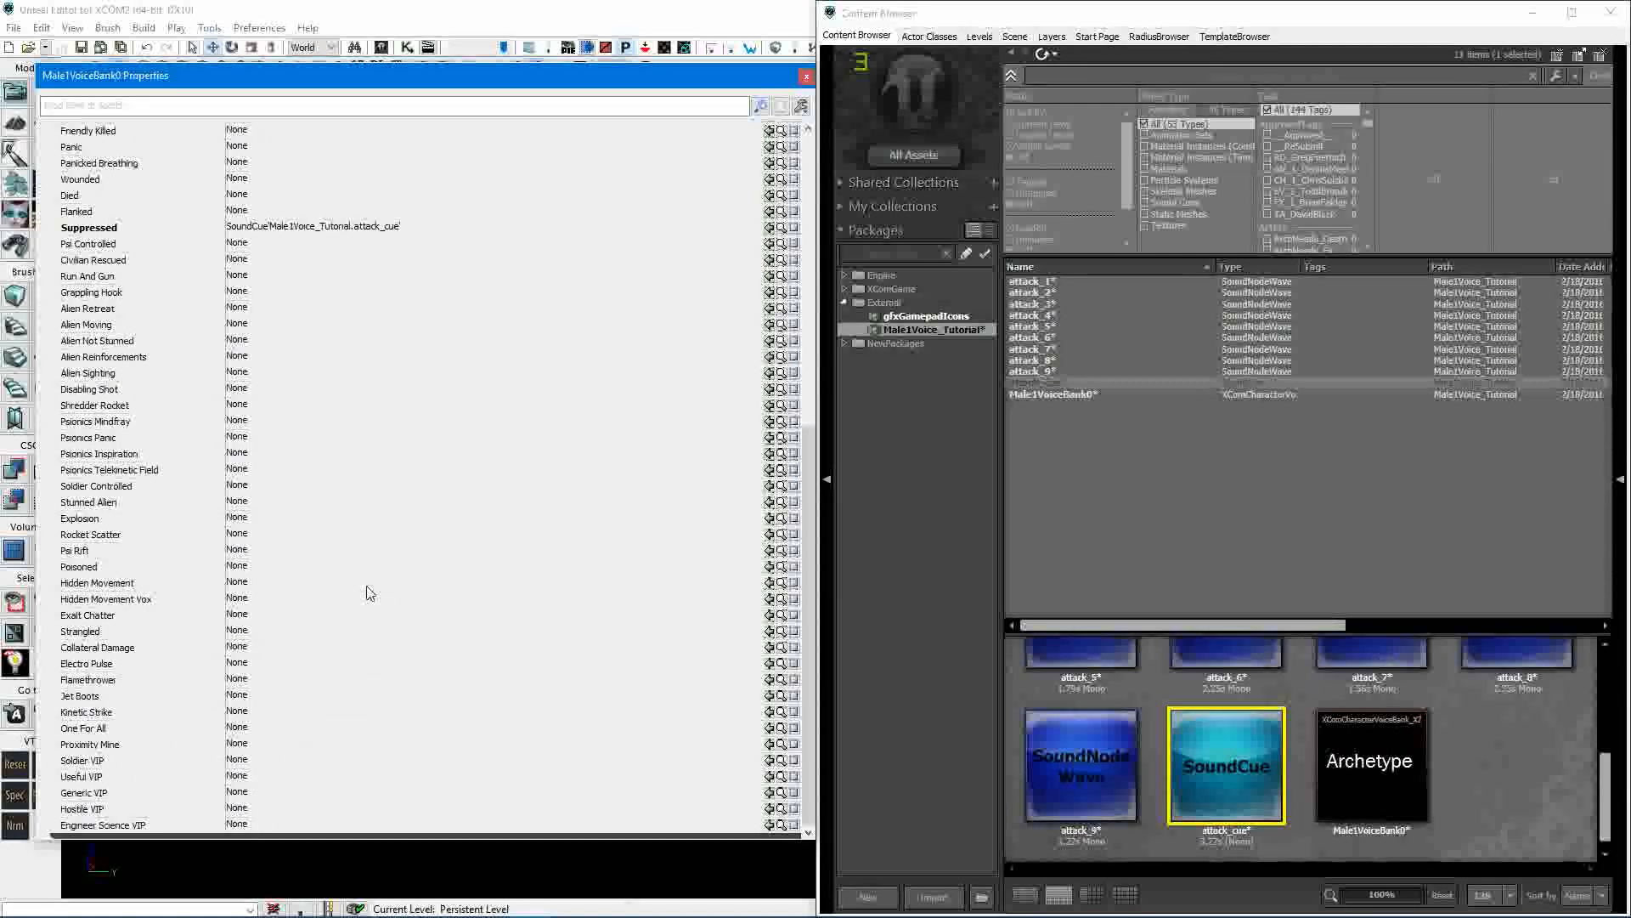
pyautogui.scroll(10, 802, 381)
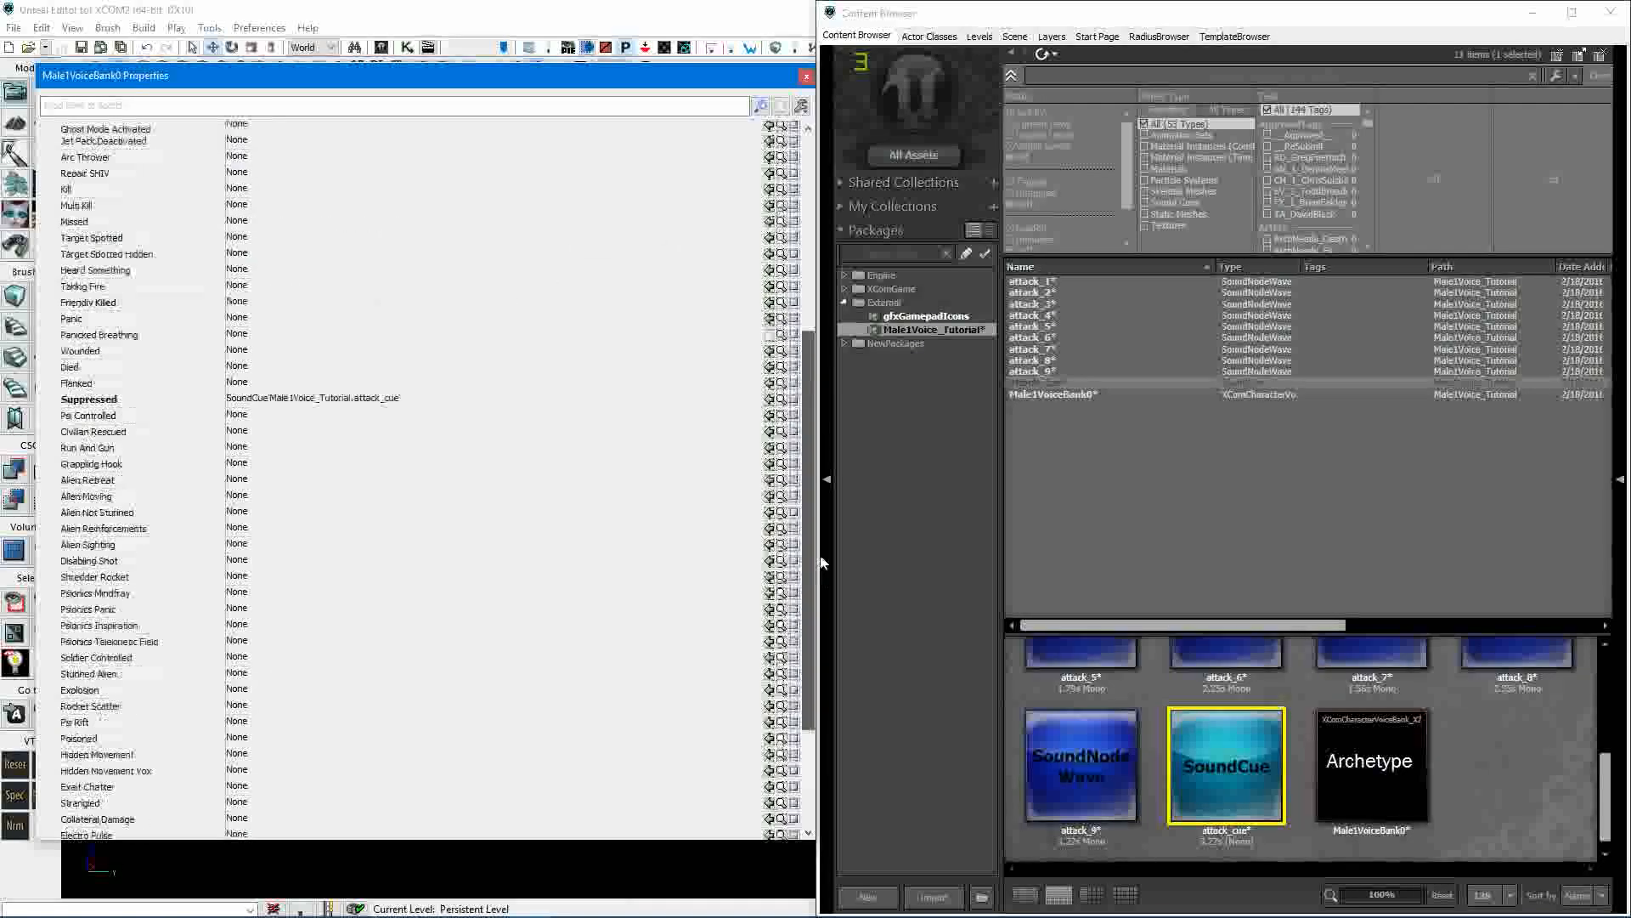
pyautogui.scroll(1, 802, 380)
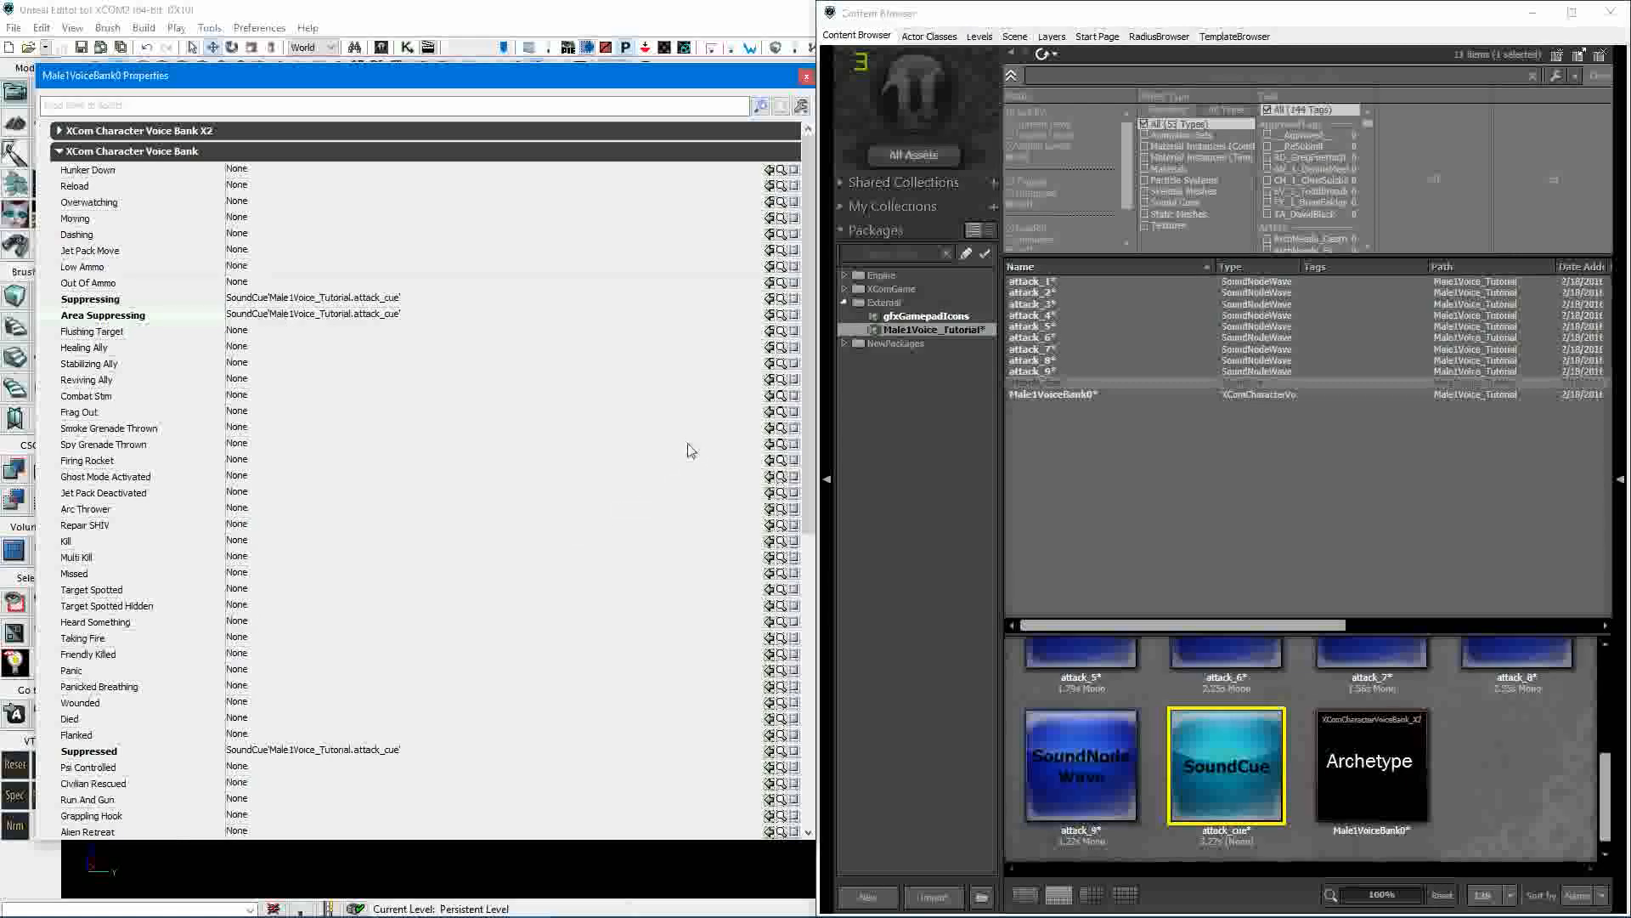
pyautogui.scroll(-8, 691, 450)
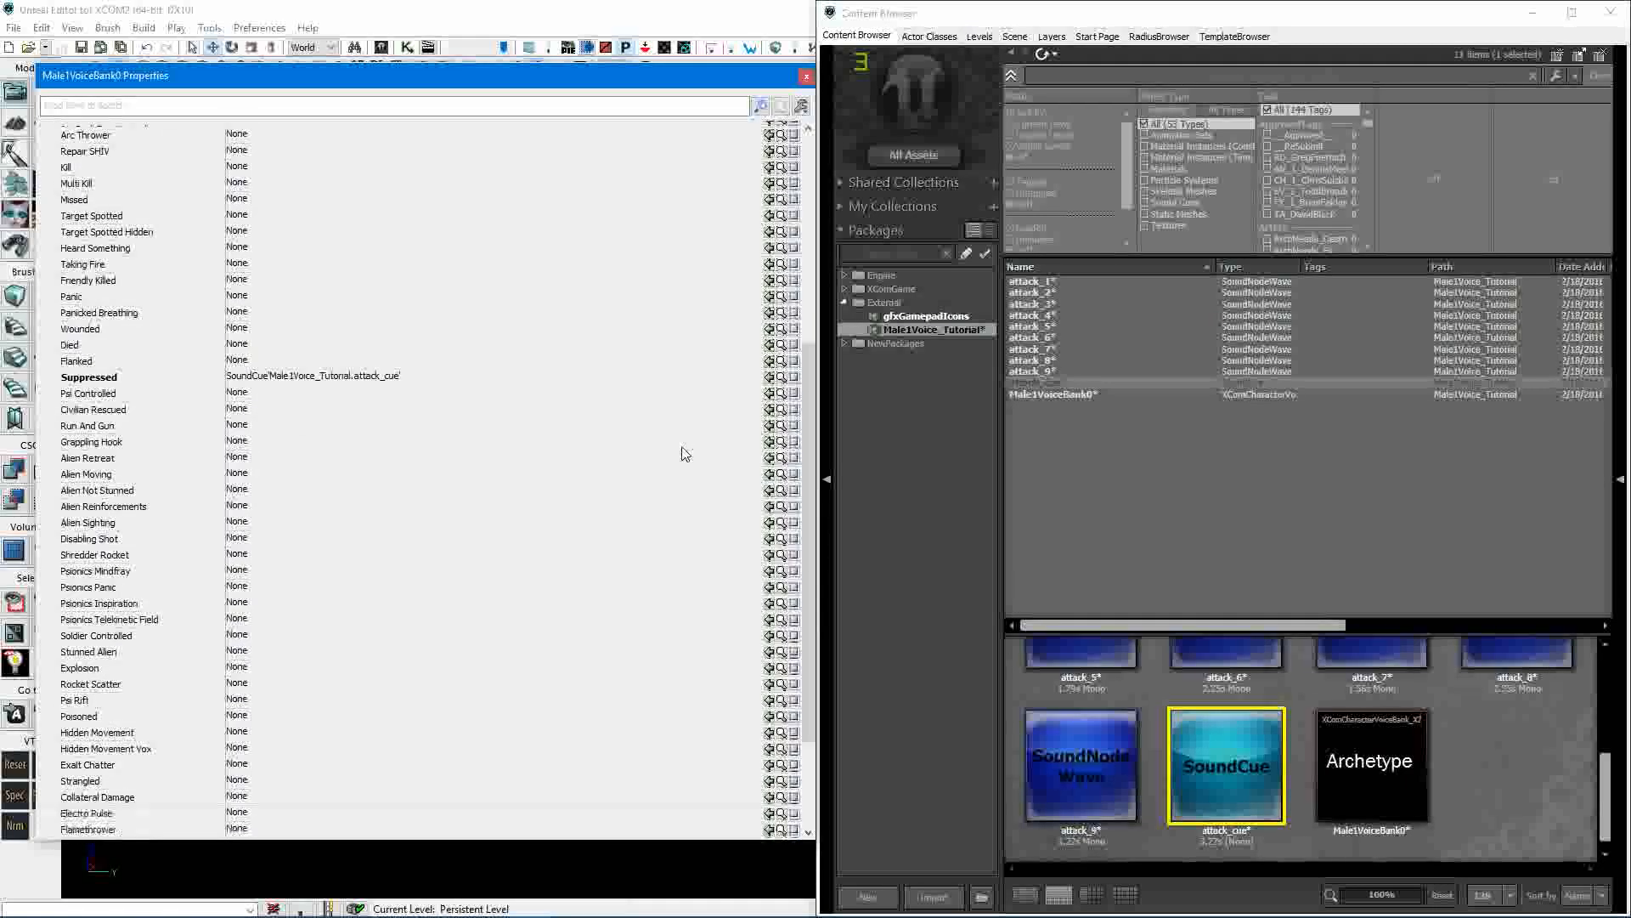
pyautogui.scroll(-3, 686, 453)
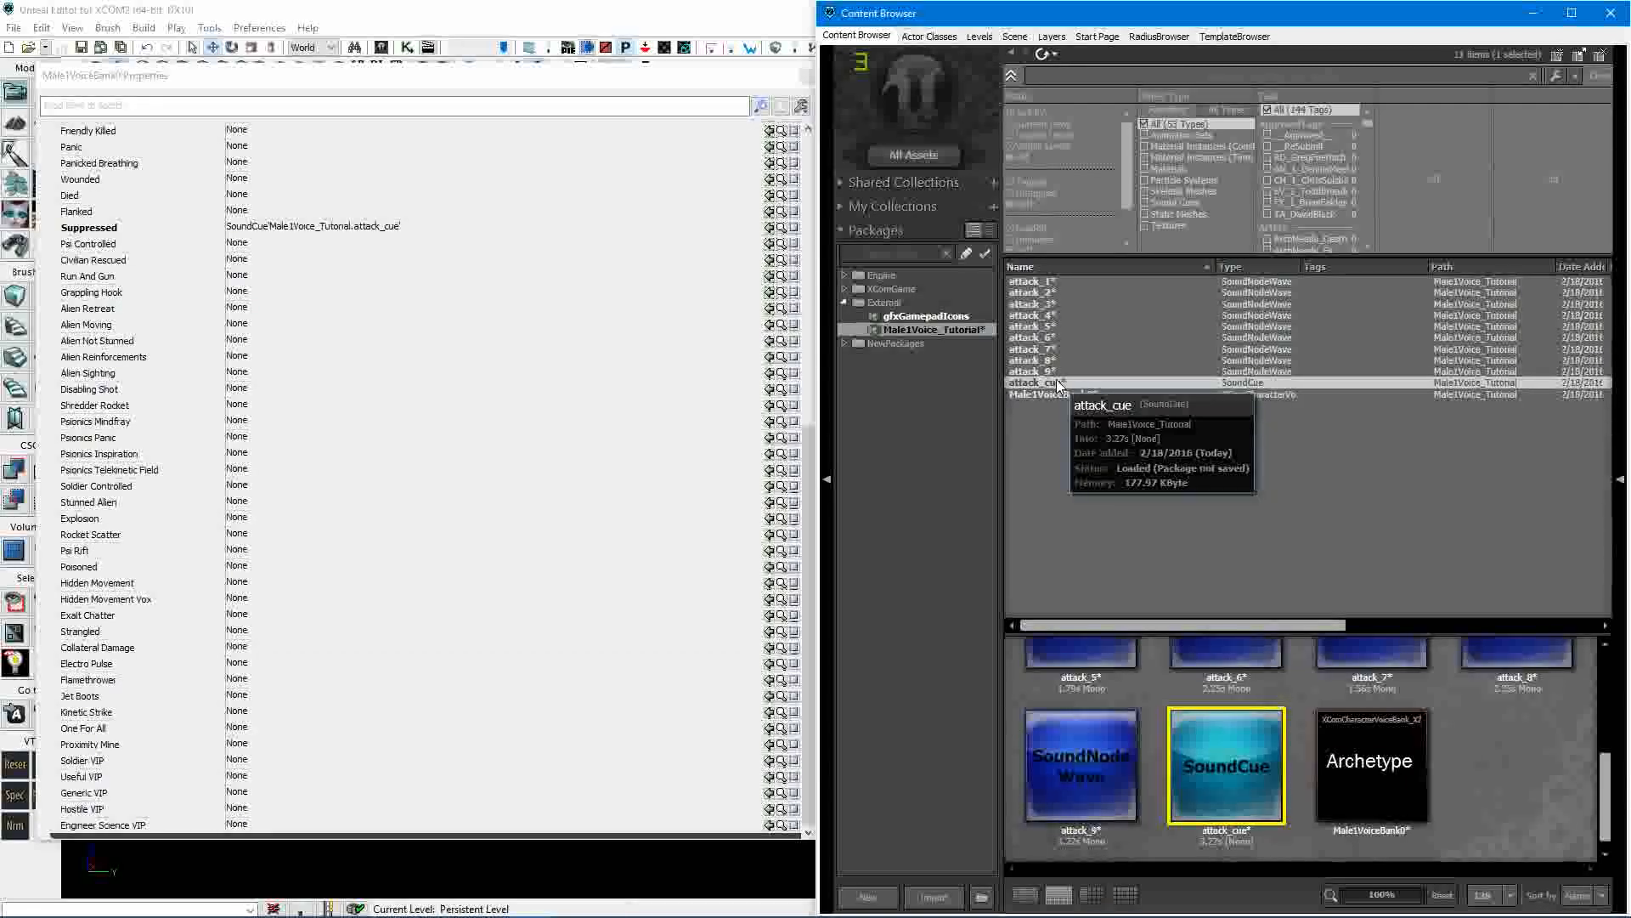
# Filter the Content Browser's object types so that only Sound Cues are listed.
pyautogui.rightClick(1057, 382)
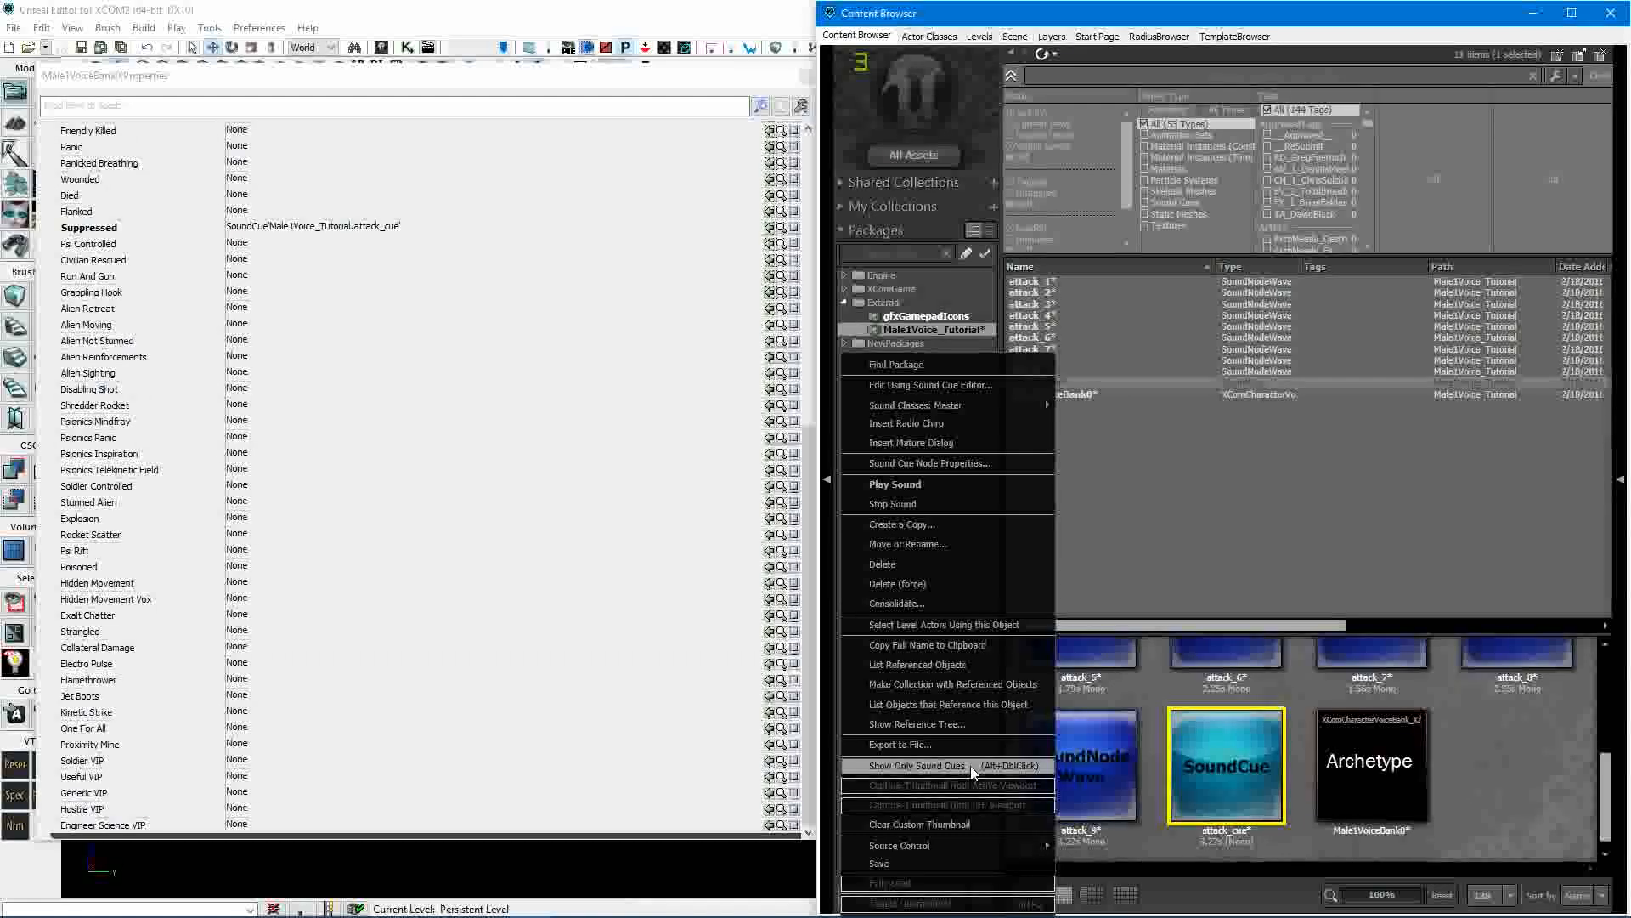
pyautogui.click(1220, 497)
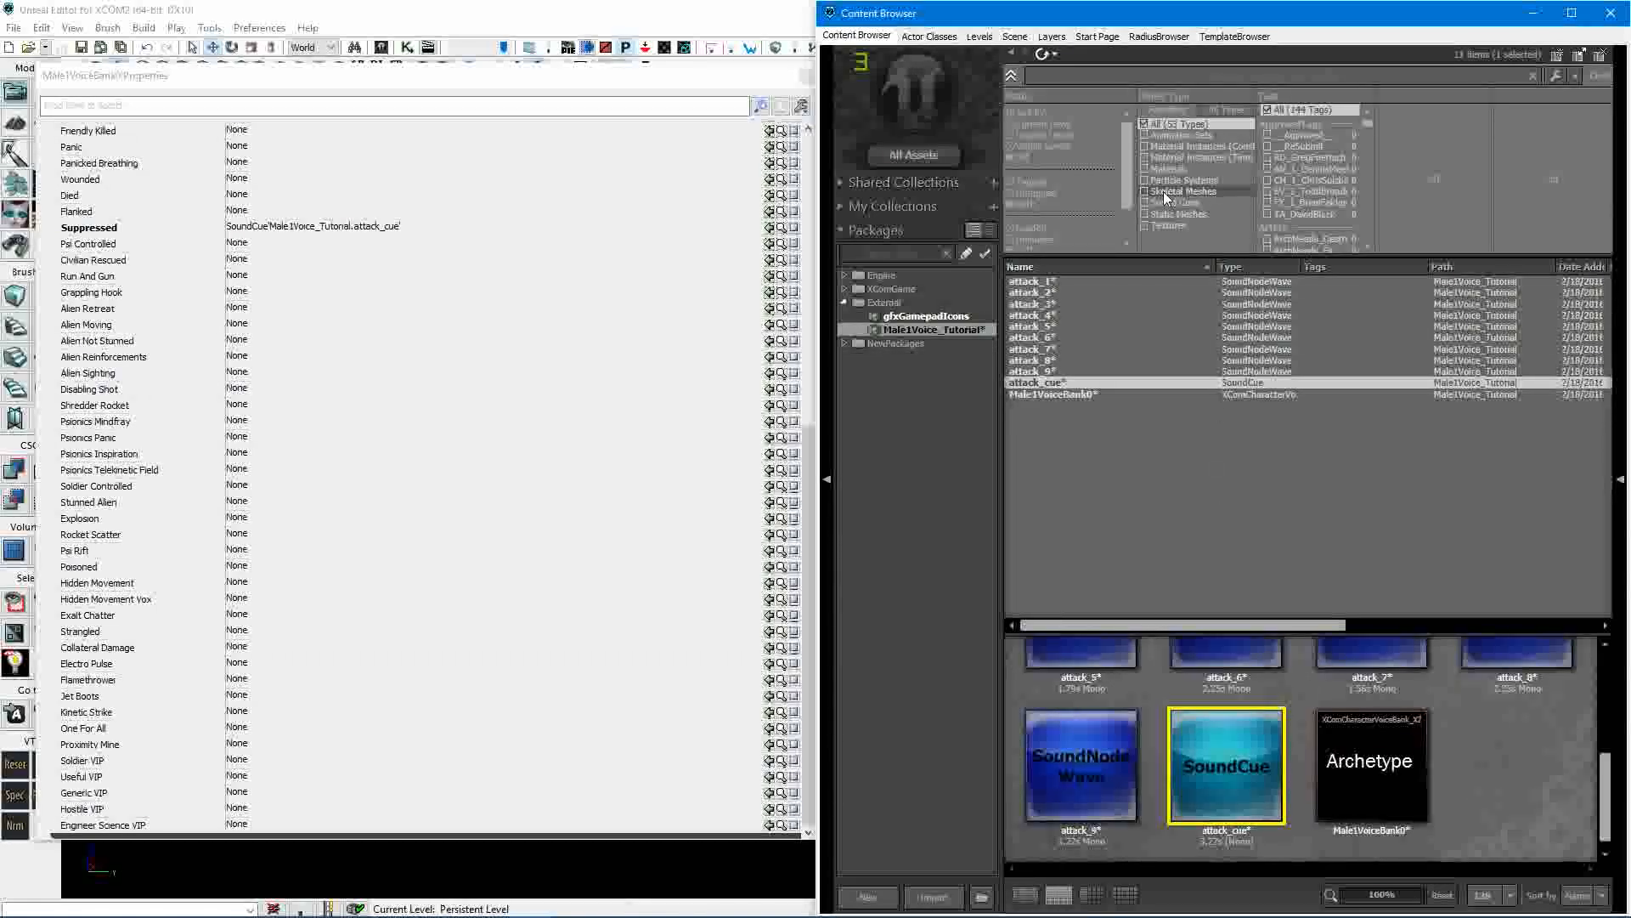
pyautogui.click(1146, 202)
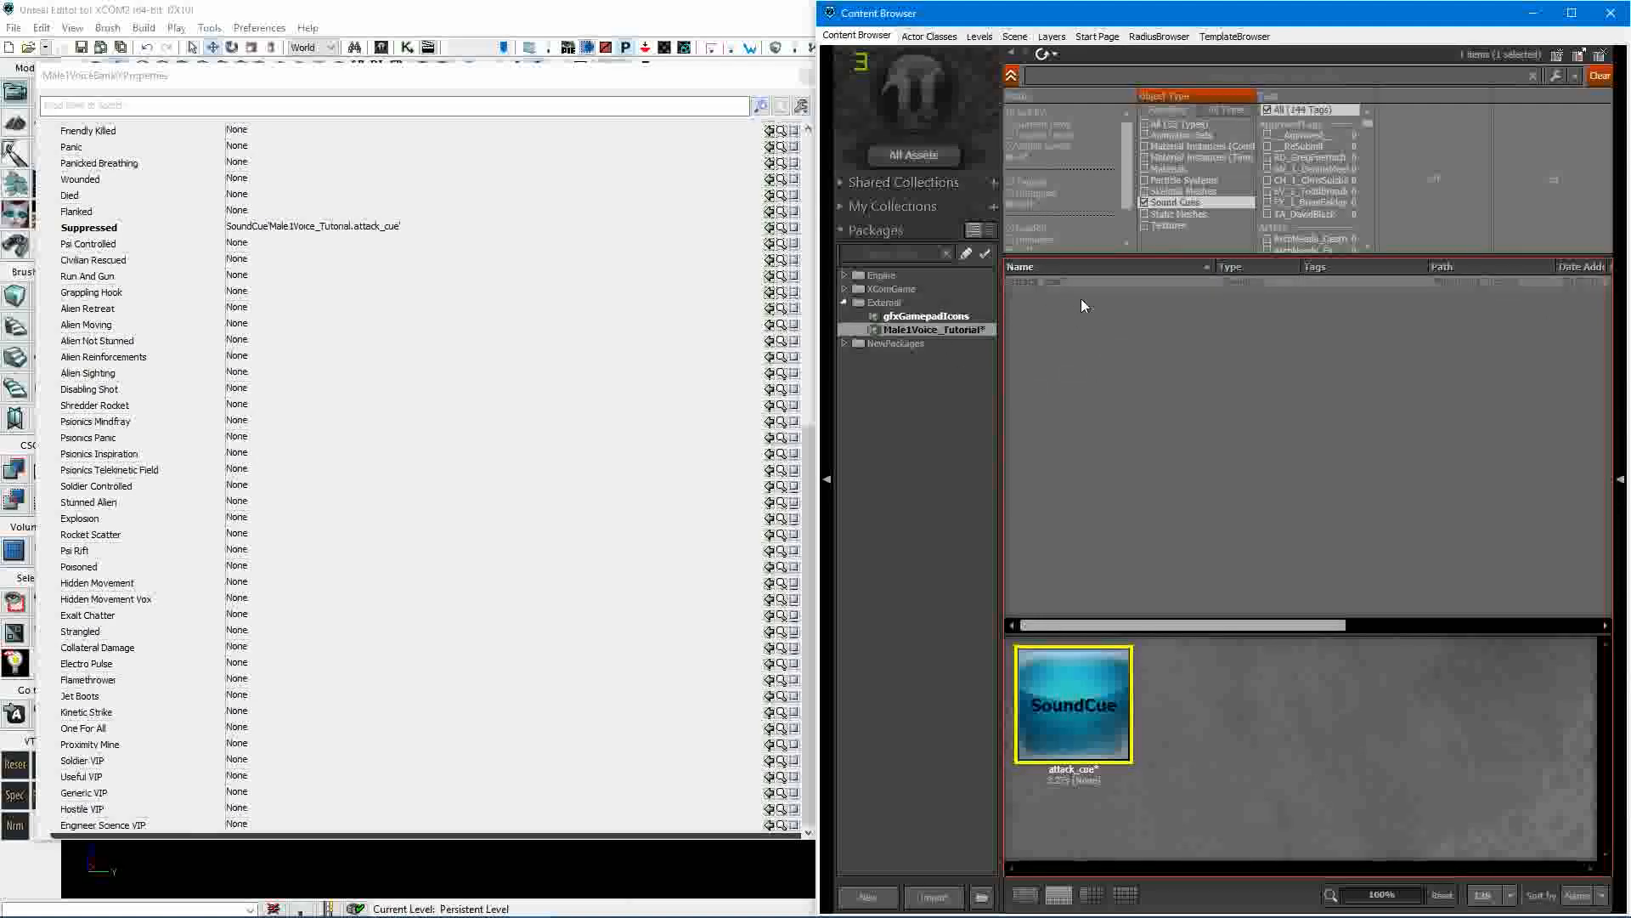
# Set the Volume Multiplier of attack_cue to 1 in its Sound Cue node properties and close them.
pyautogui.rightClick(1052, 287)
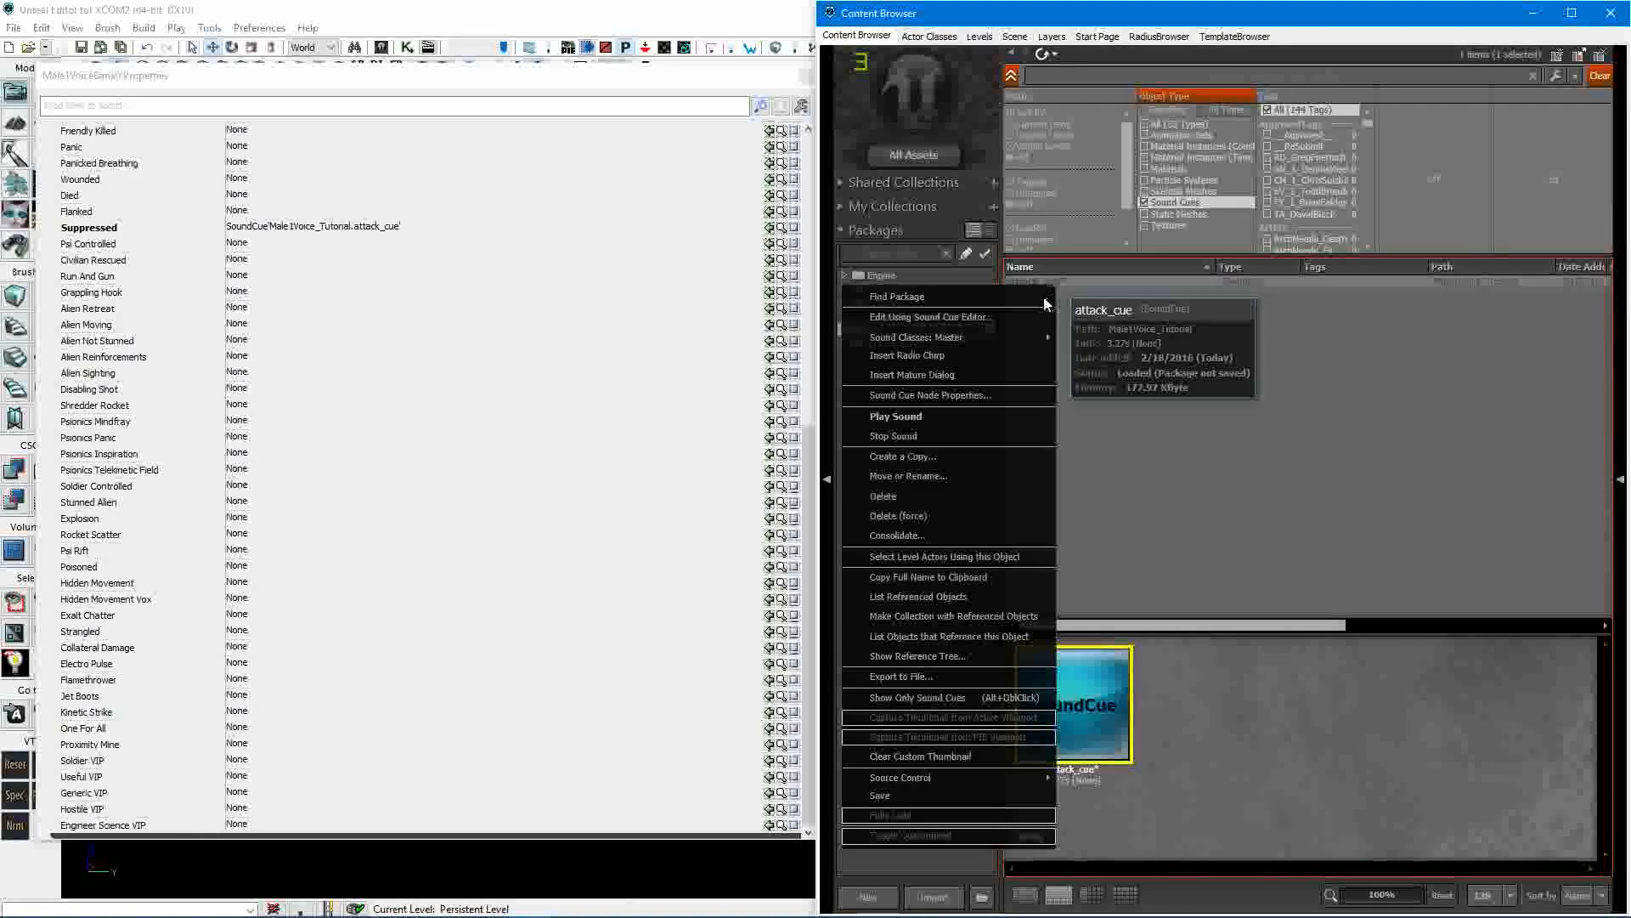
pyautogui.click(1007, 396)
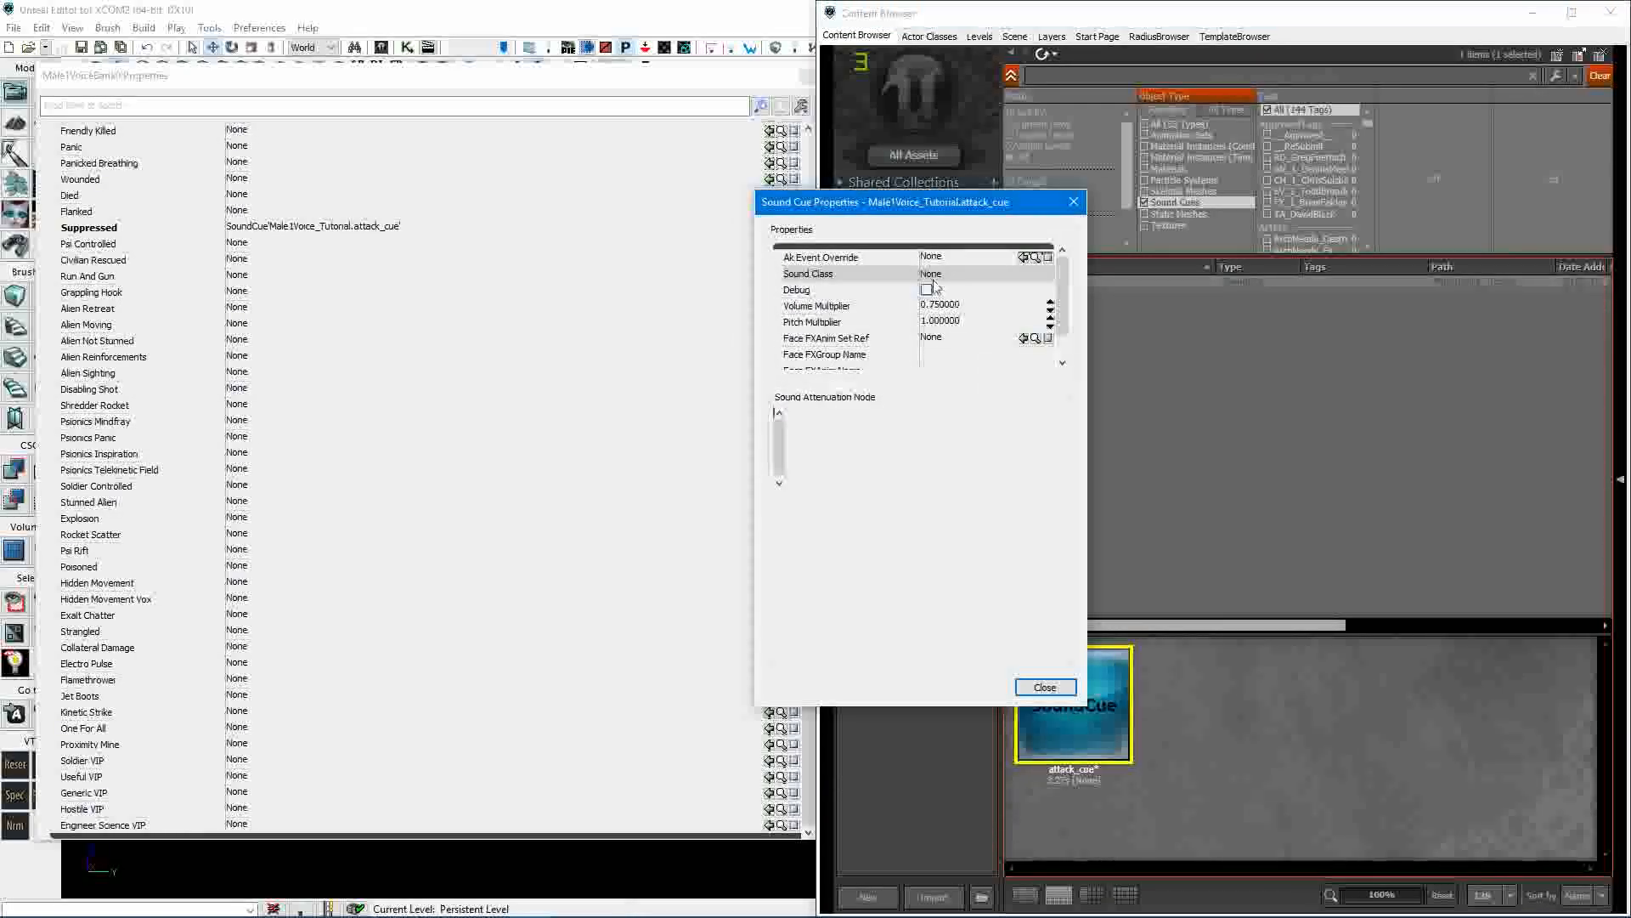
pyautogui.click(960, 306)
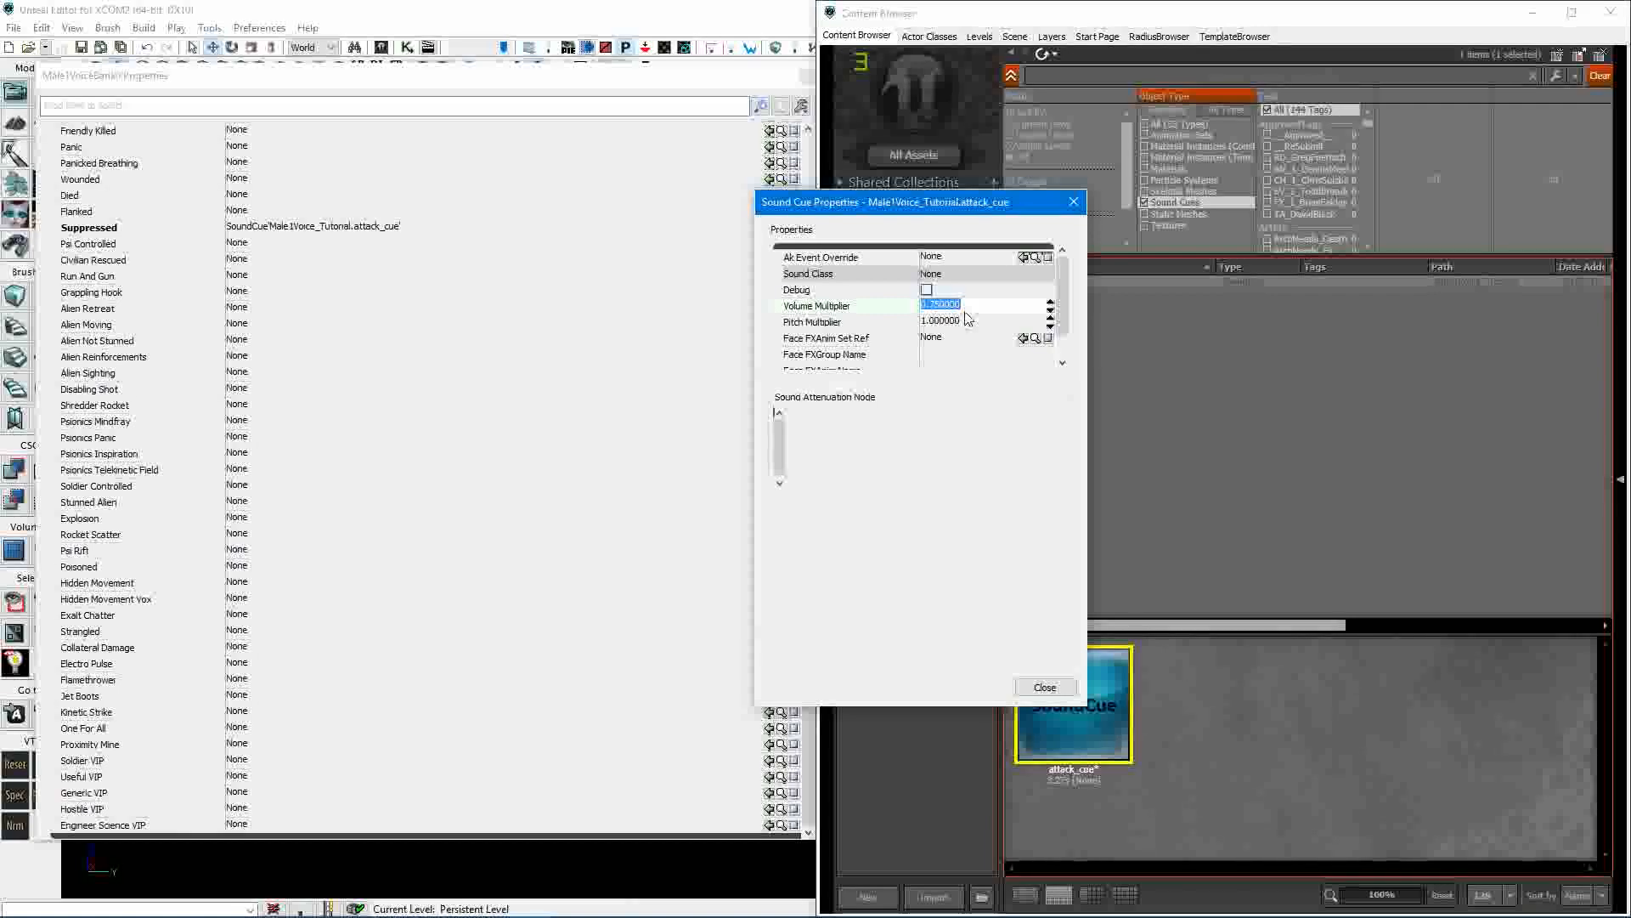
pyautogui.write('1')
pyautogui.click(1045, 686)
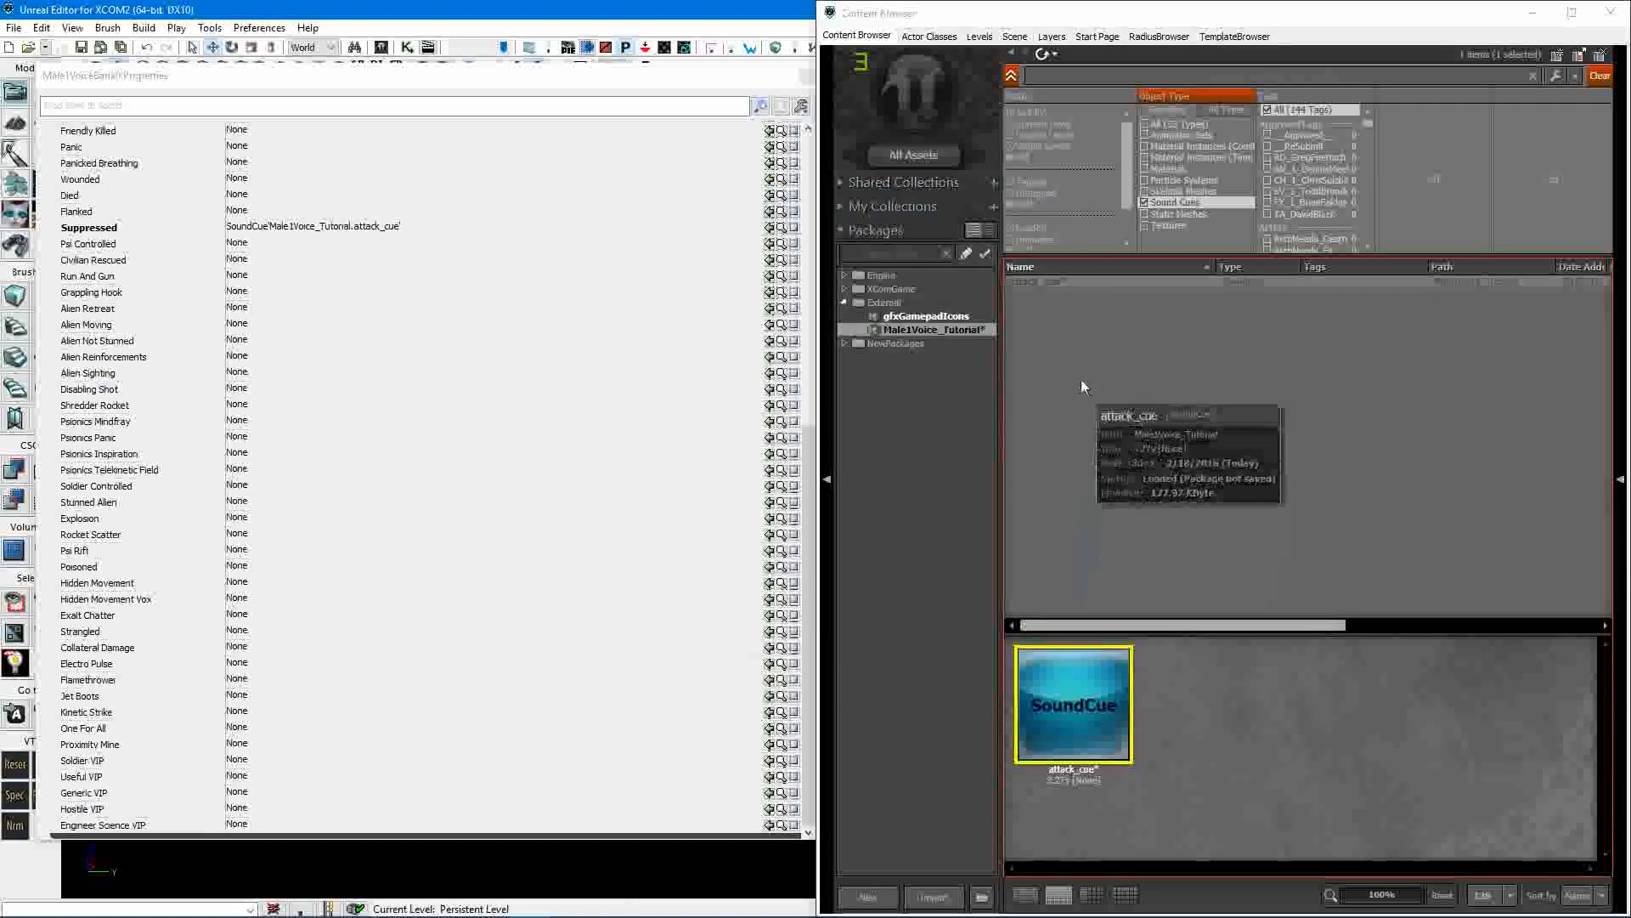
# Open attack_cue in the Sound Cue Editor, inspect the Random node's weights and the cue's Volume Multiplier, and close the editor.
pyautogui.click(1061, 284)
pyautogui.rightClick(1160, 289)
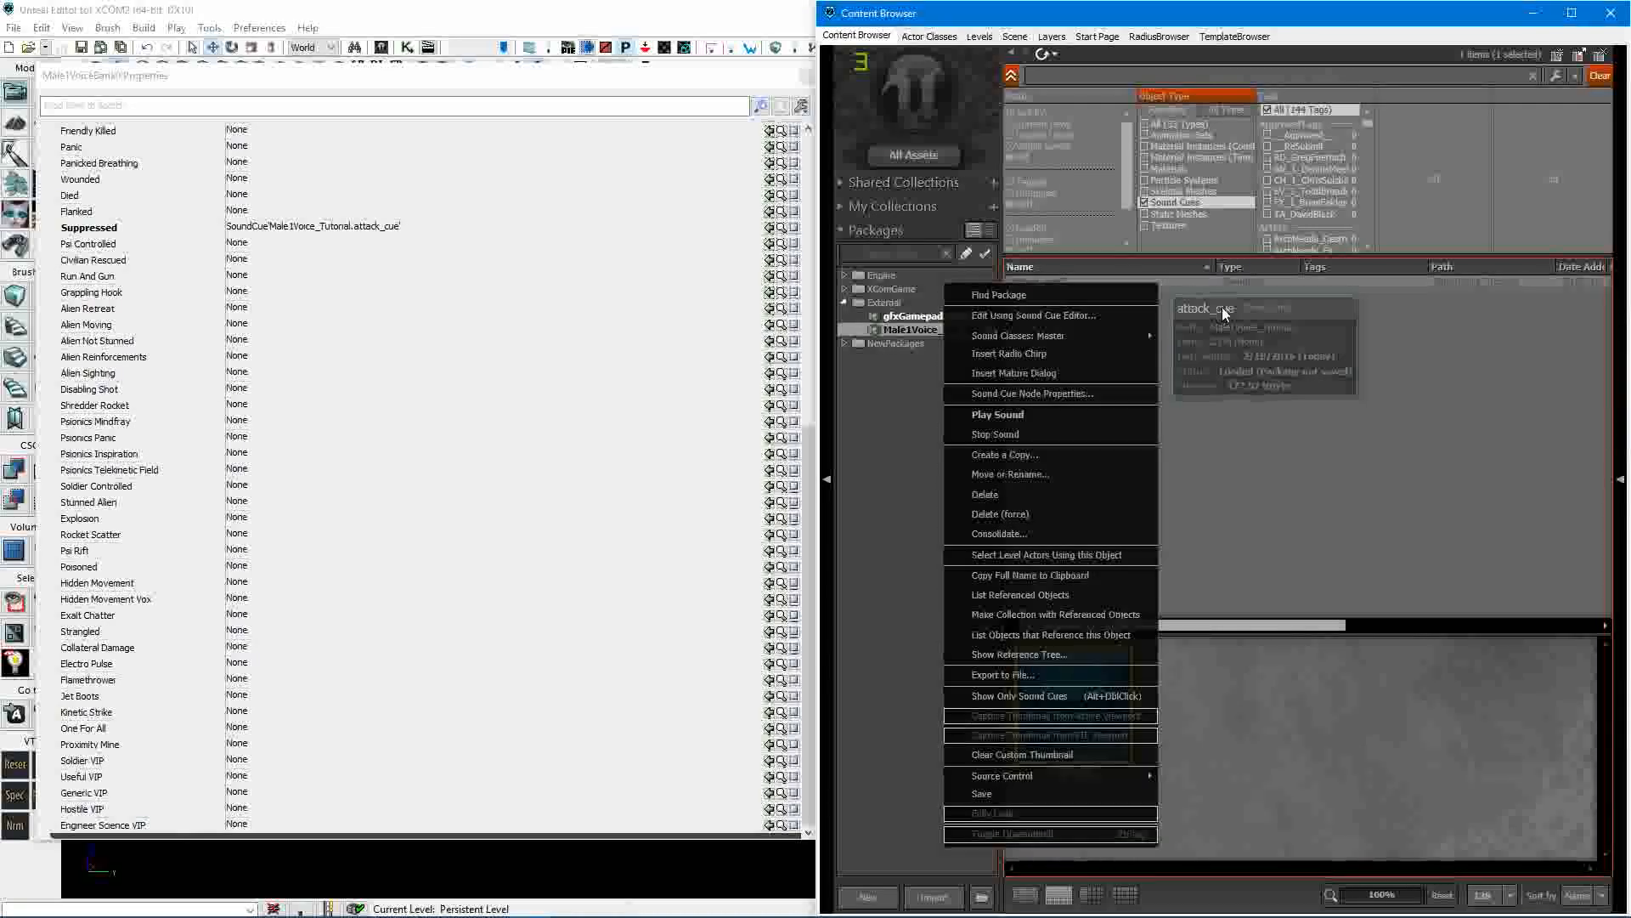
pyautogui.click(1102, 318)
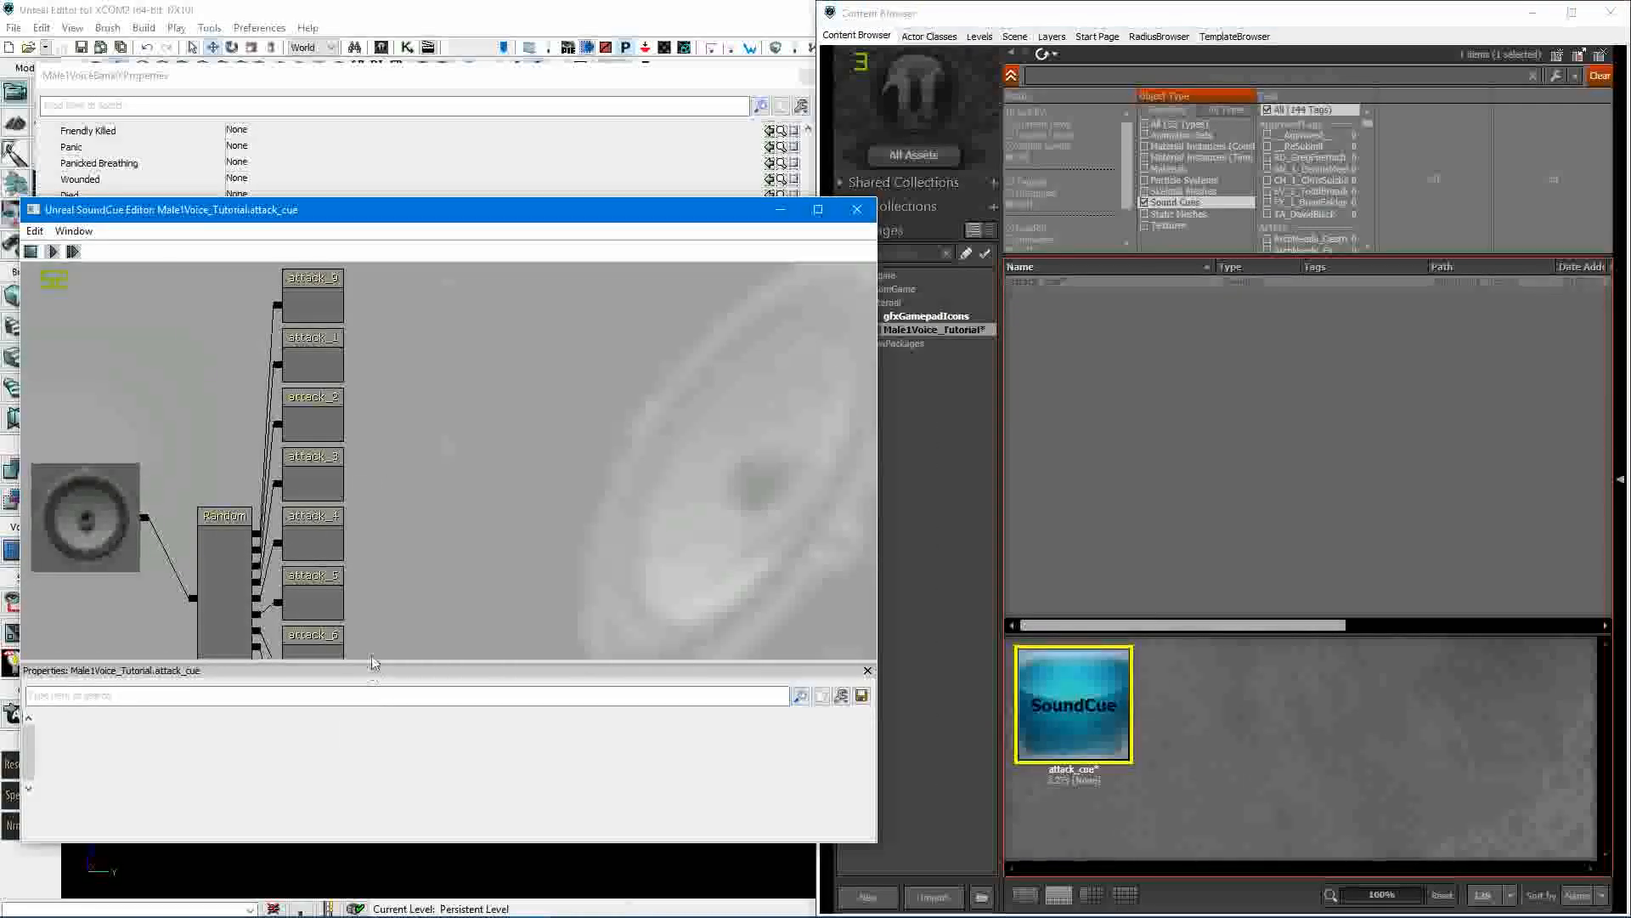
pyautogui.click(242, 567)
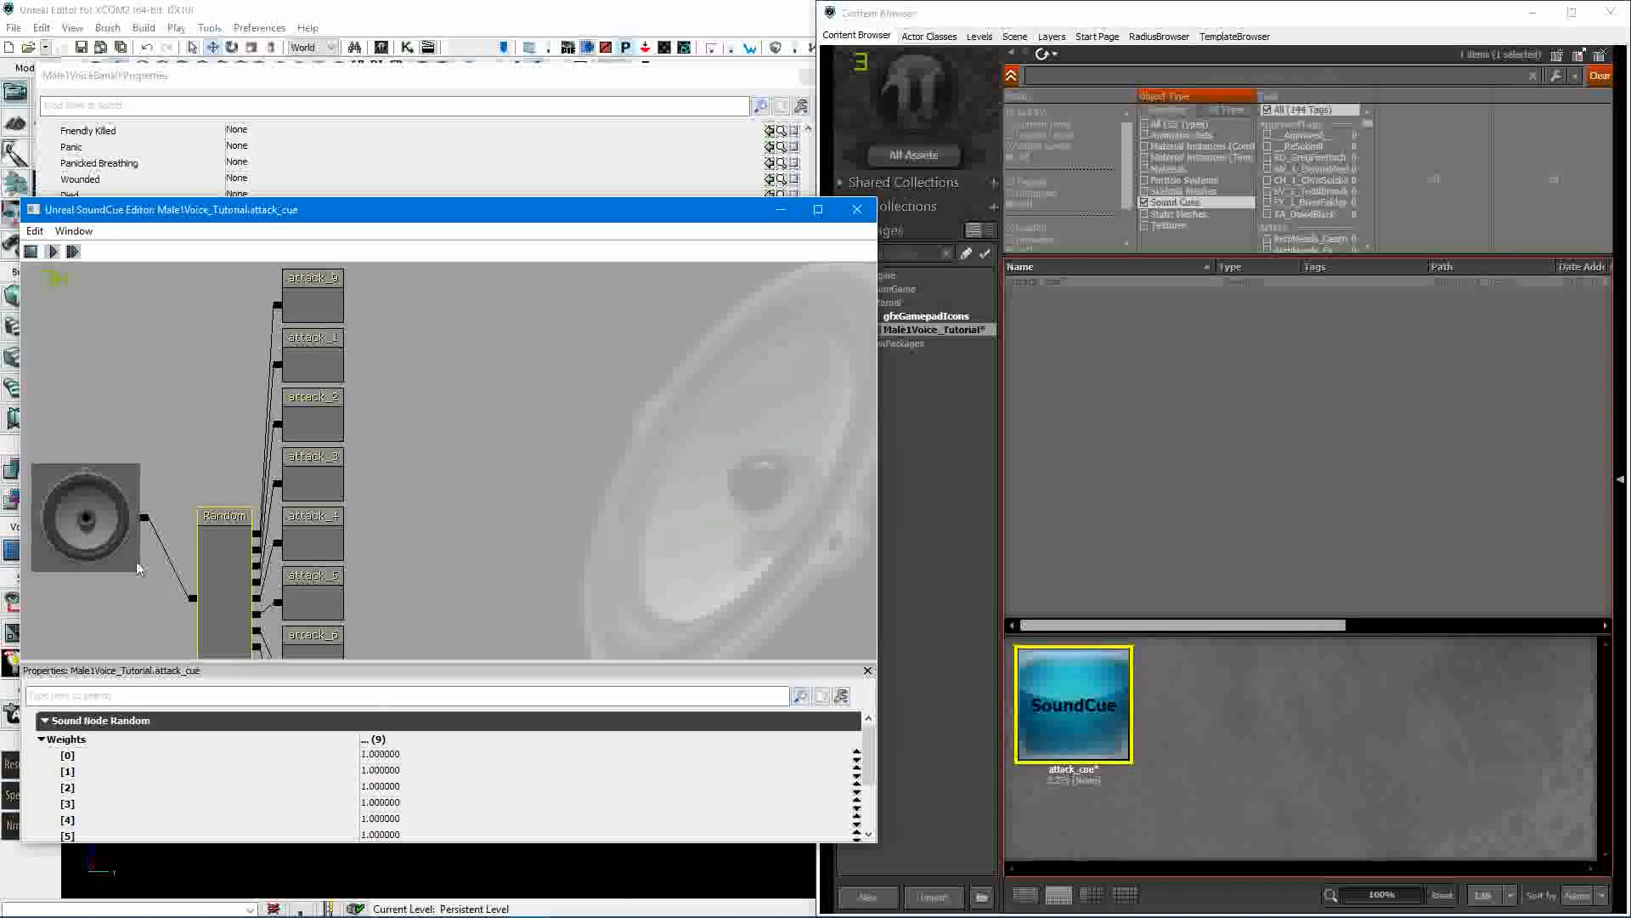
pyautogui.click(164, 597)
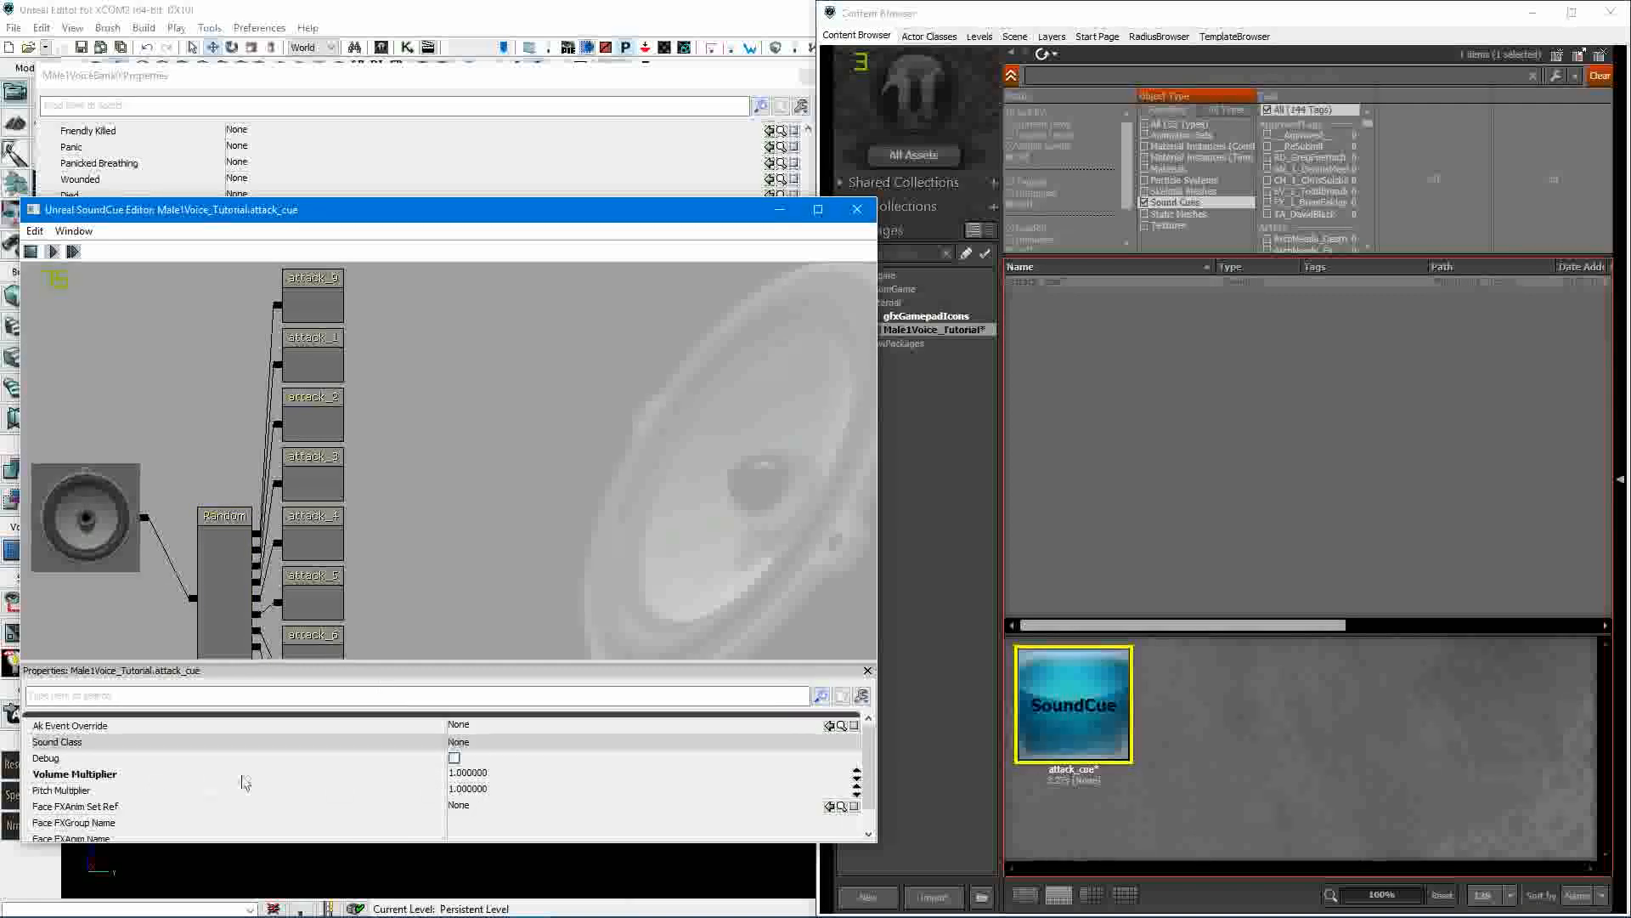
pyautogui.click(497, 773)
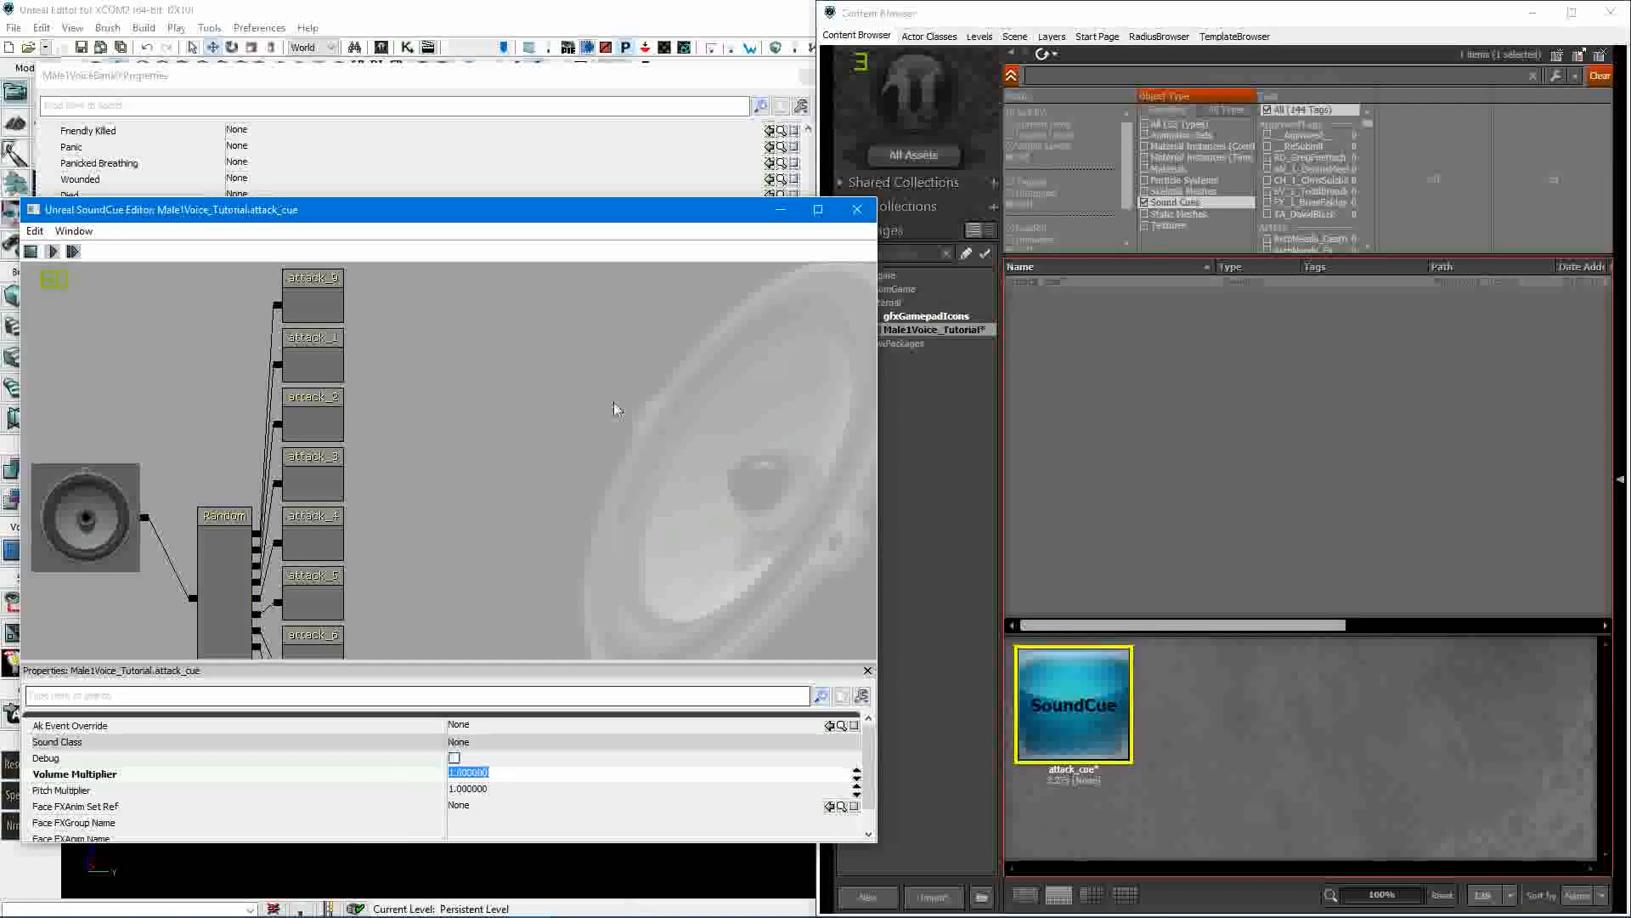
pyautogui.click(857, 209)
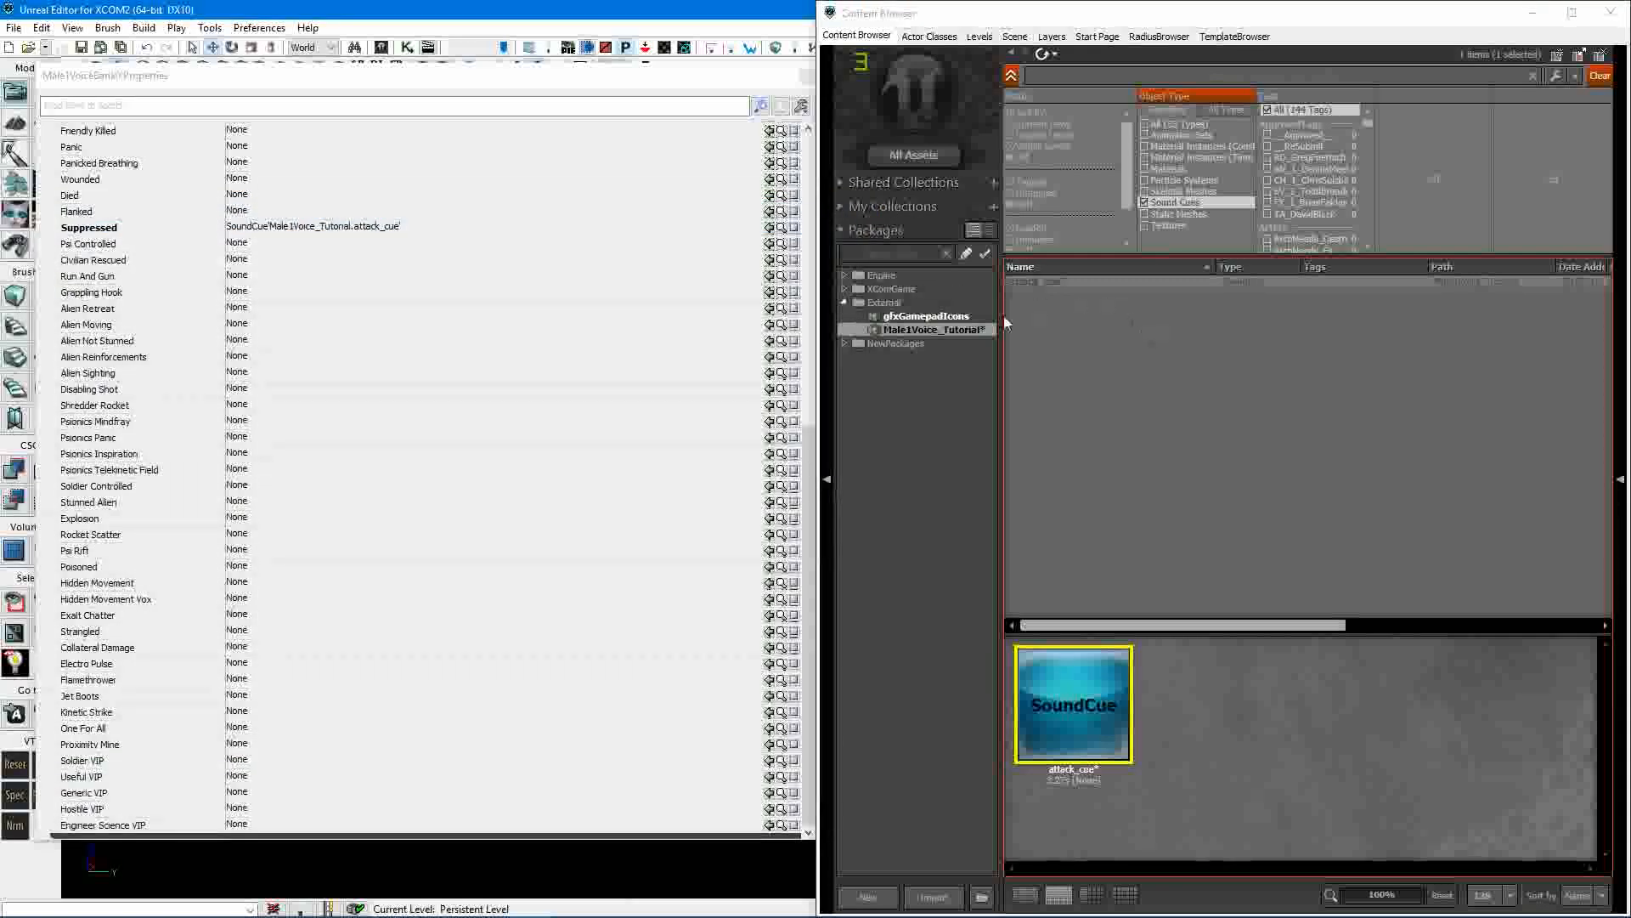
# Change the sound class of attack_cue to Voice.
pyautogui.click(1165, 421)
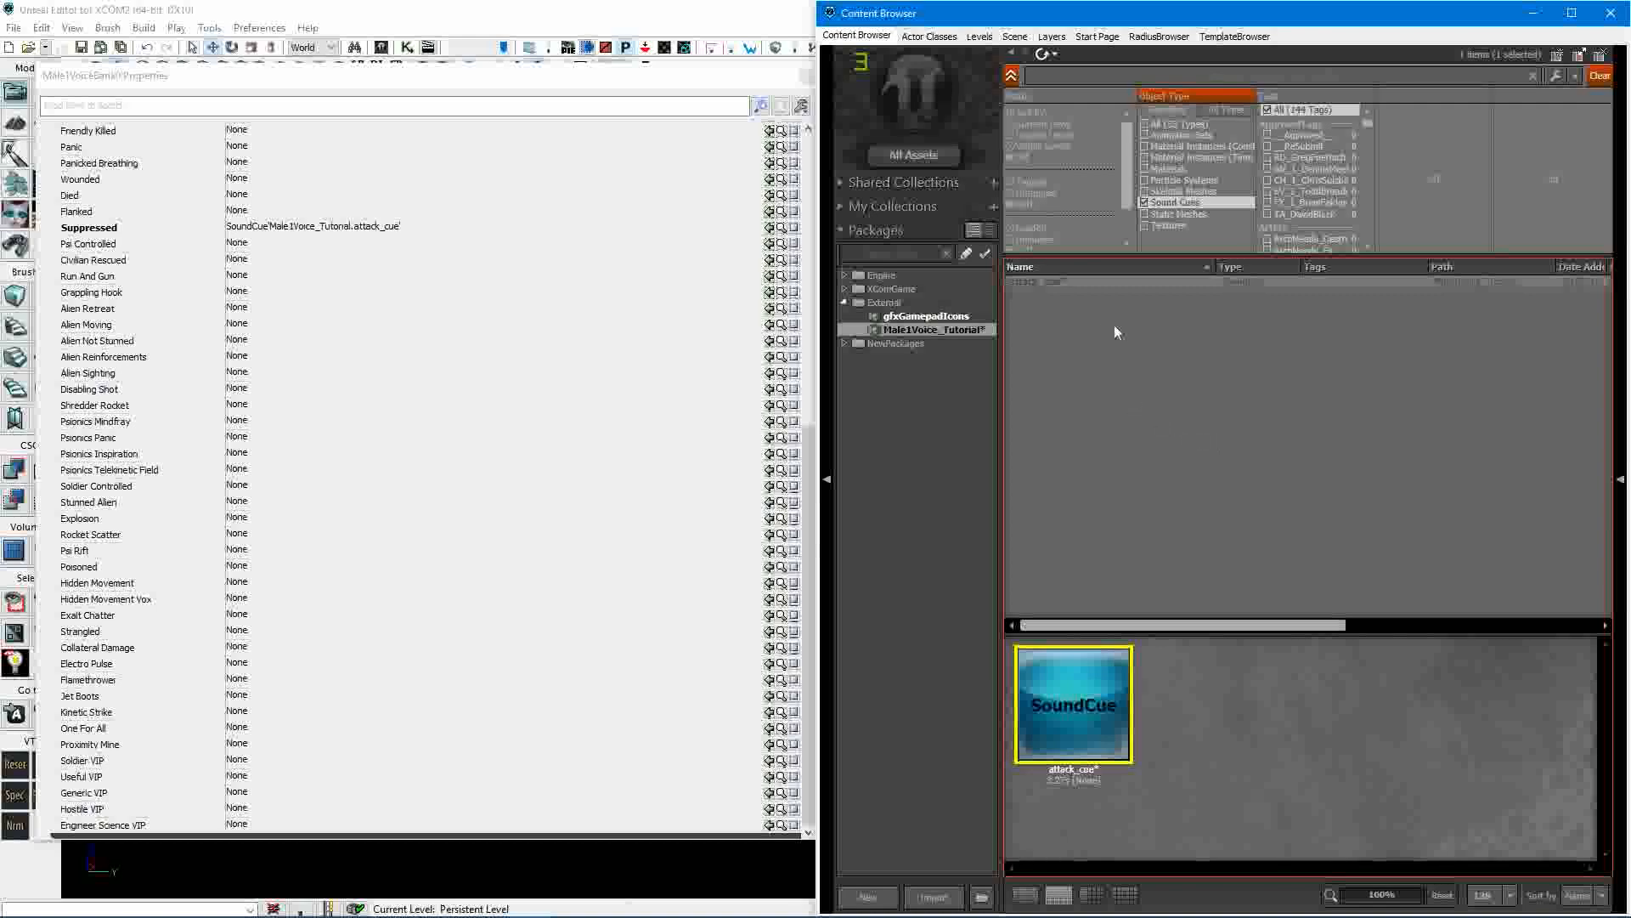
pyautogui.rightClick(1053, 282)
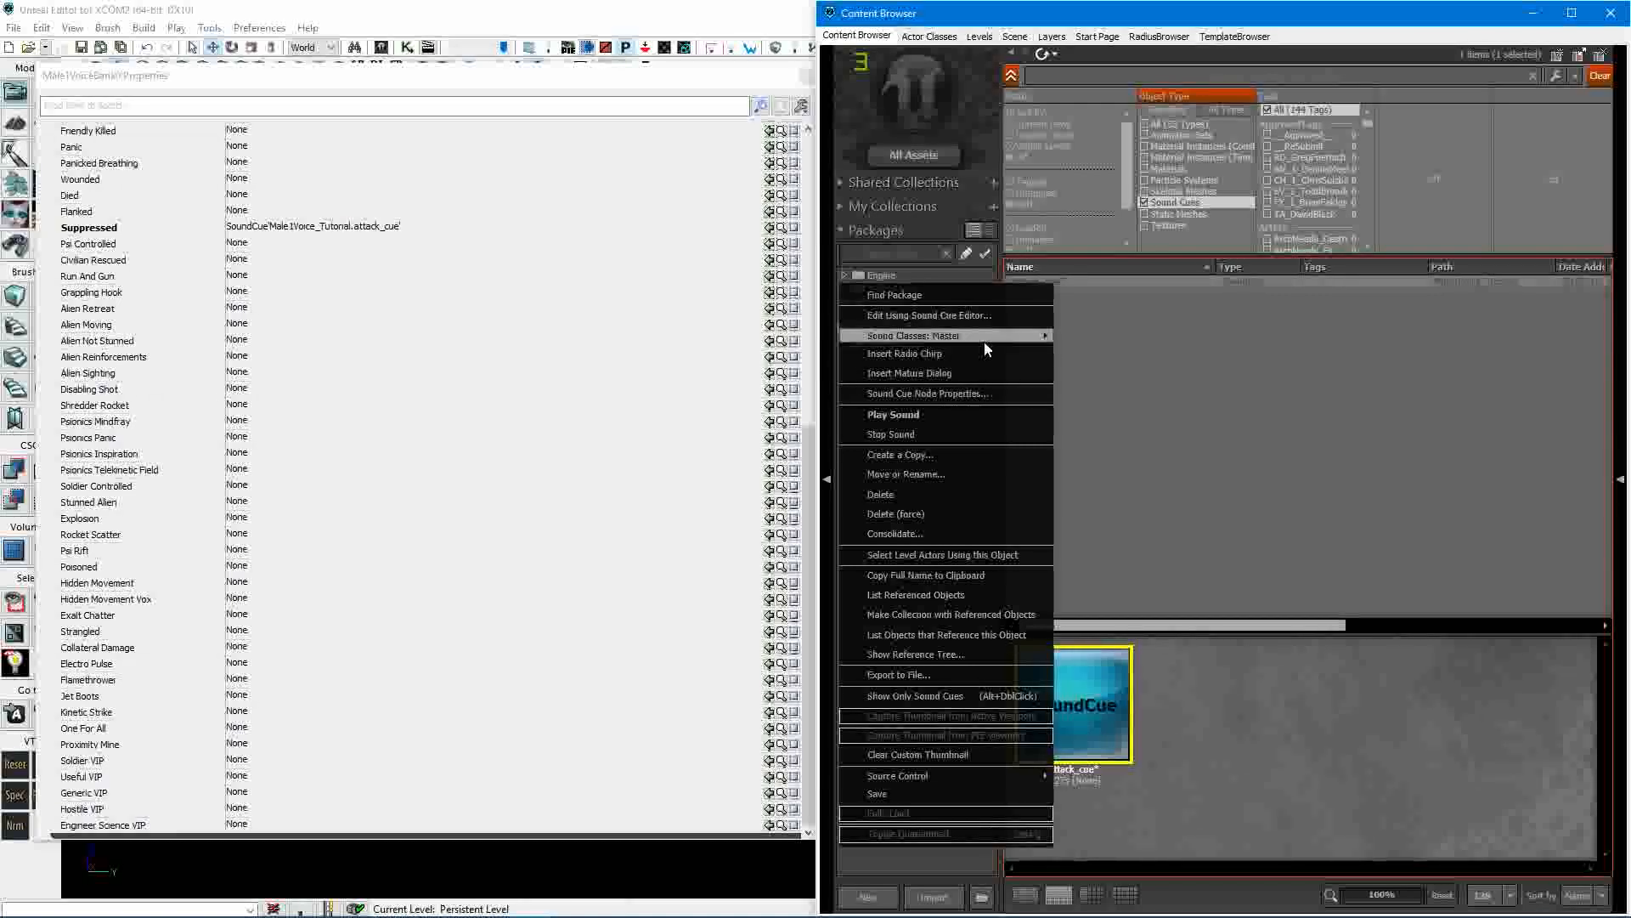
pyautogui.moveTo(983, 341)
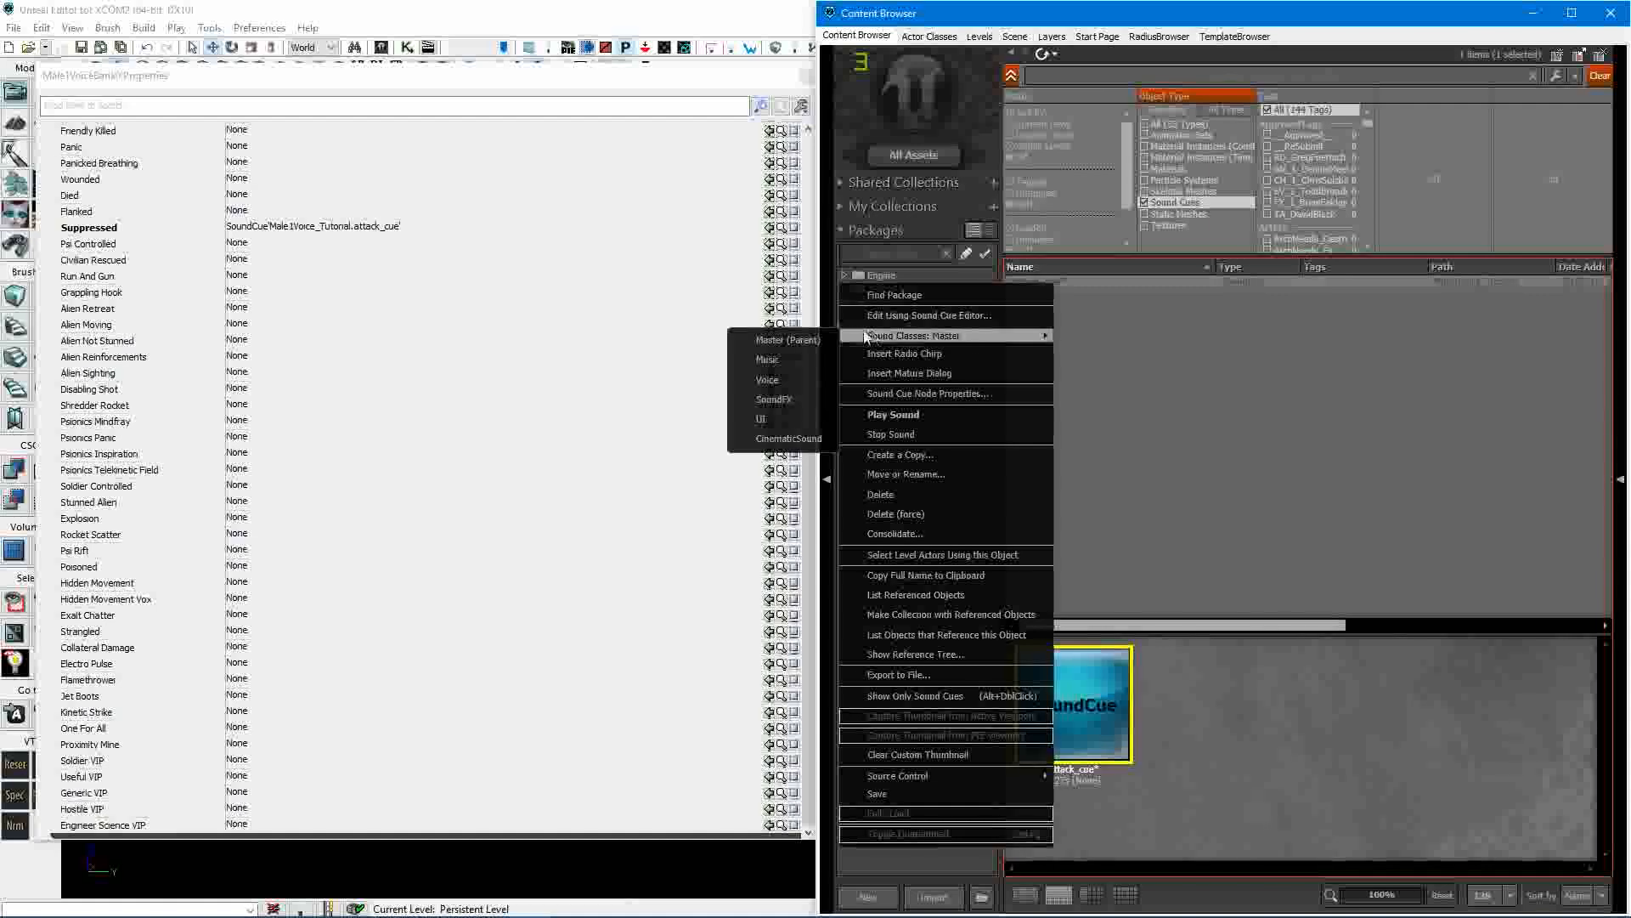
pyautogui.click(791, 382)
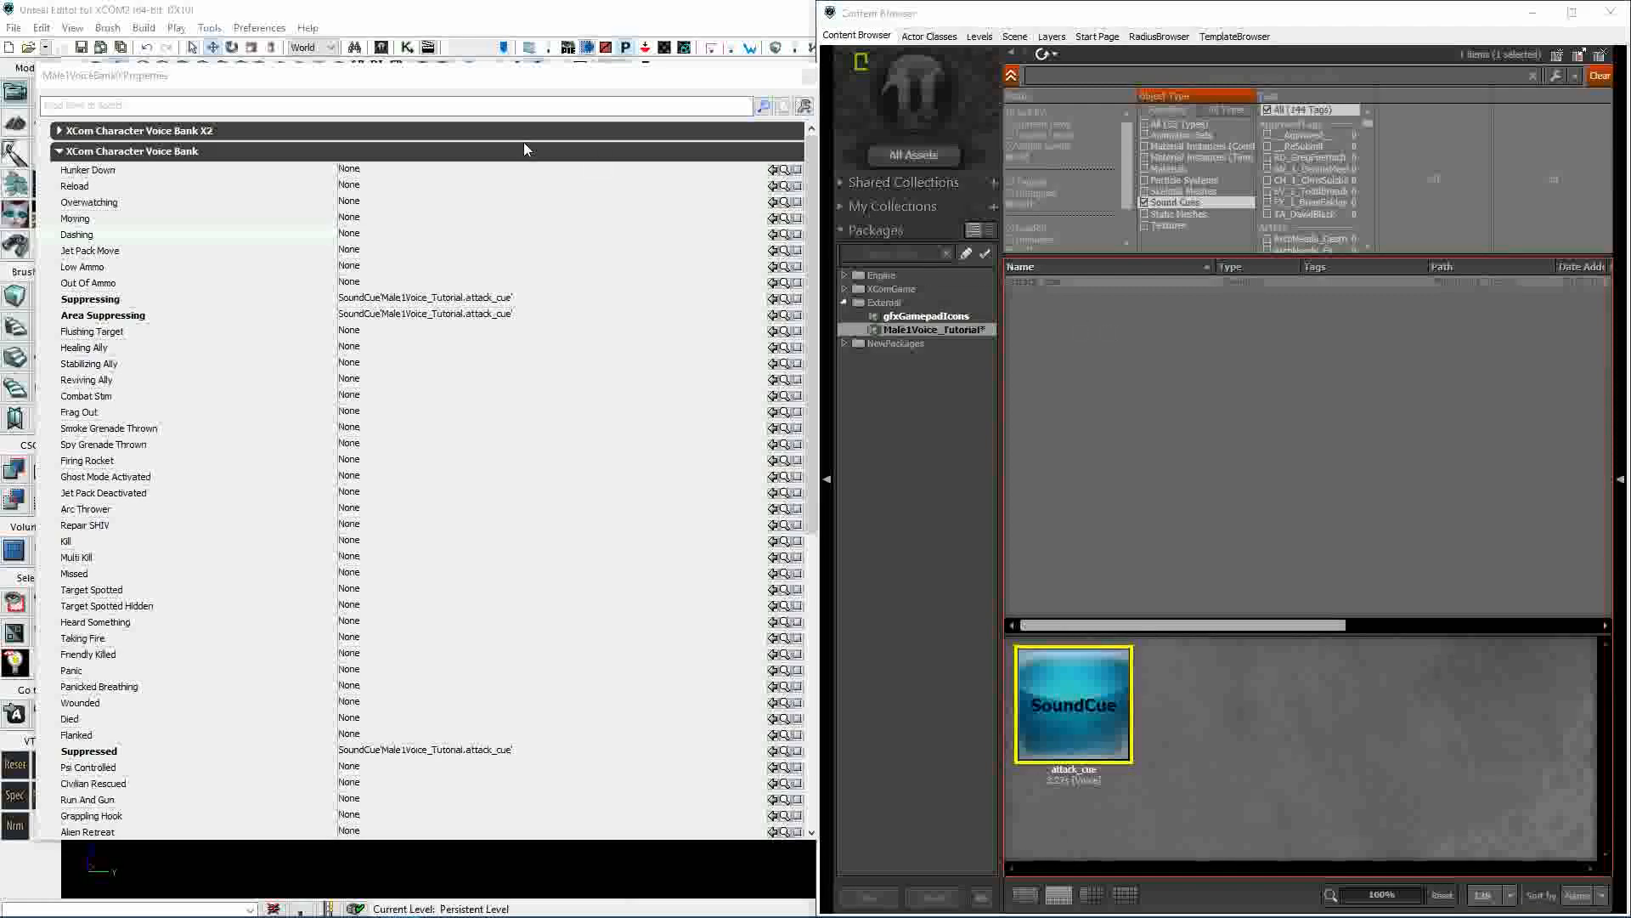
# Assign attack_cue to the Dashing property of Male1VoiceBank0 and save the Male1Voice_Tutorial package, proceeding despite its external package references.
pyautogui.click(325, 242)
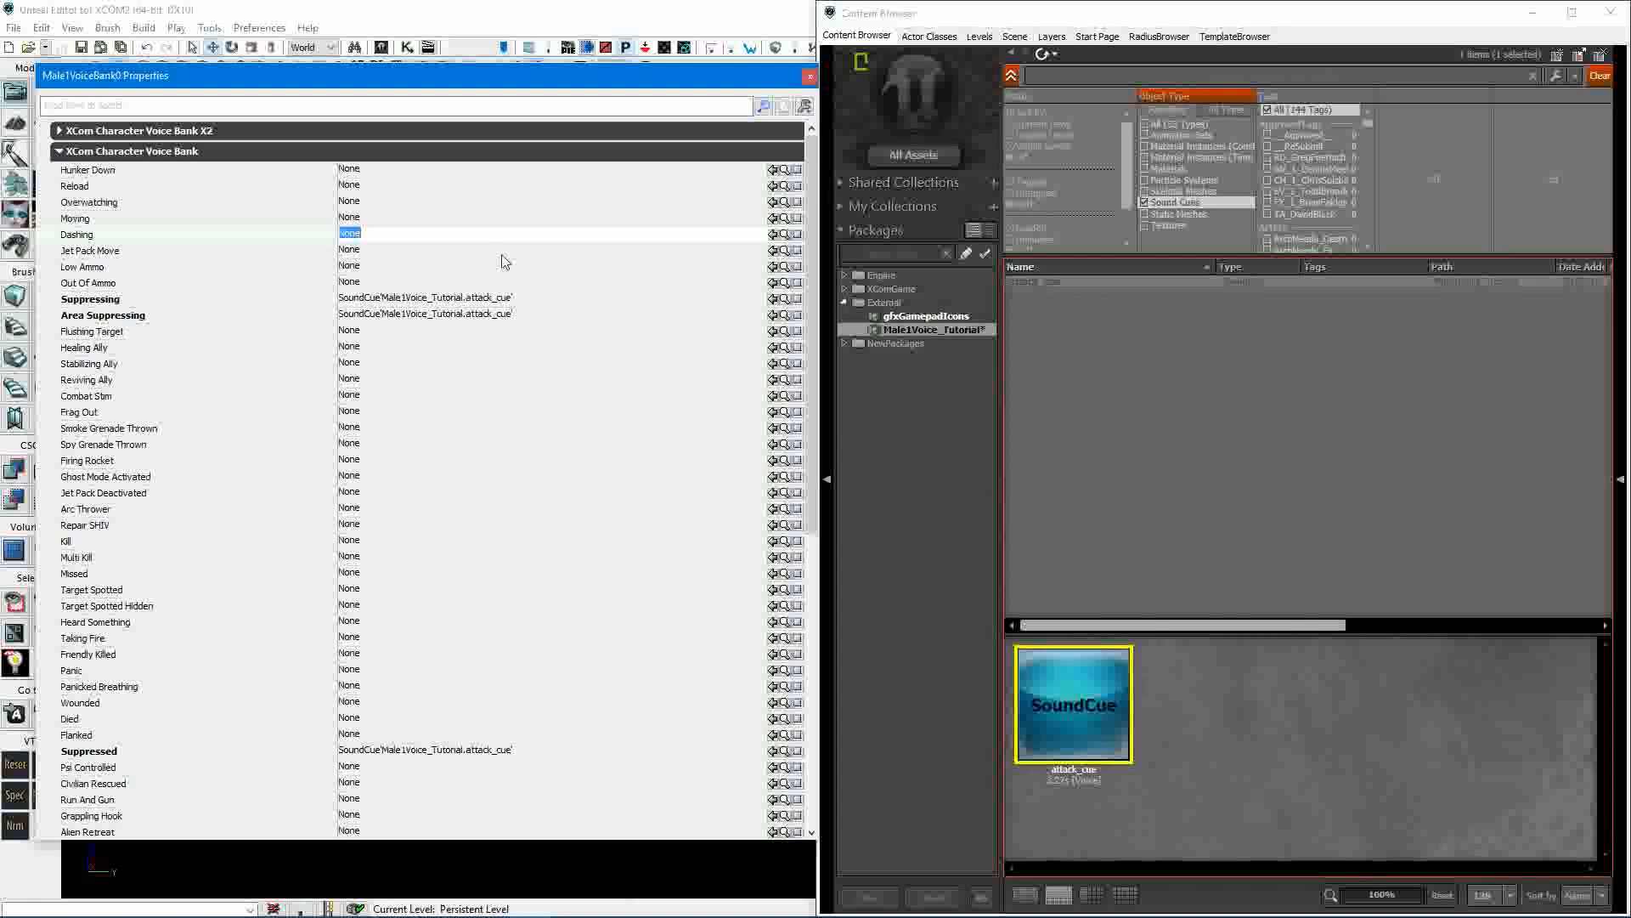
pyautogui.click(773, 234)
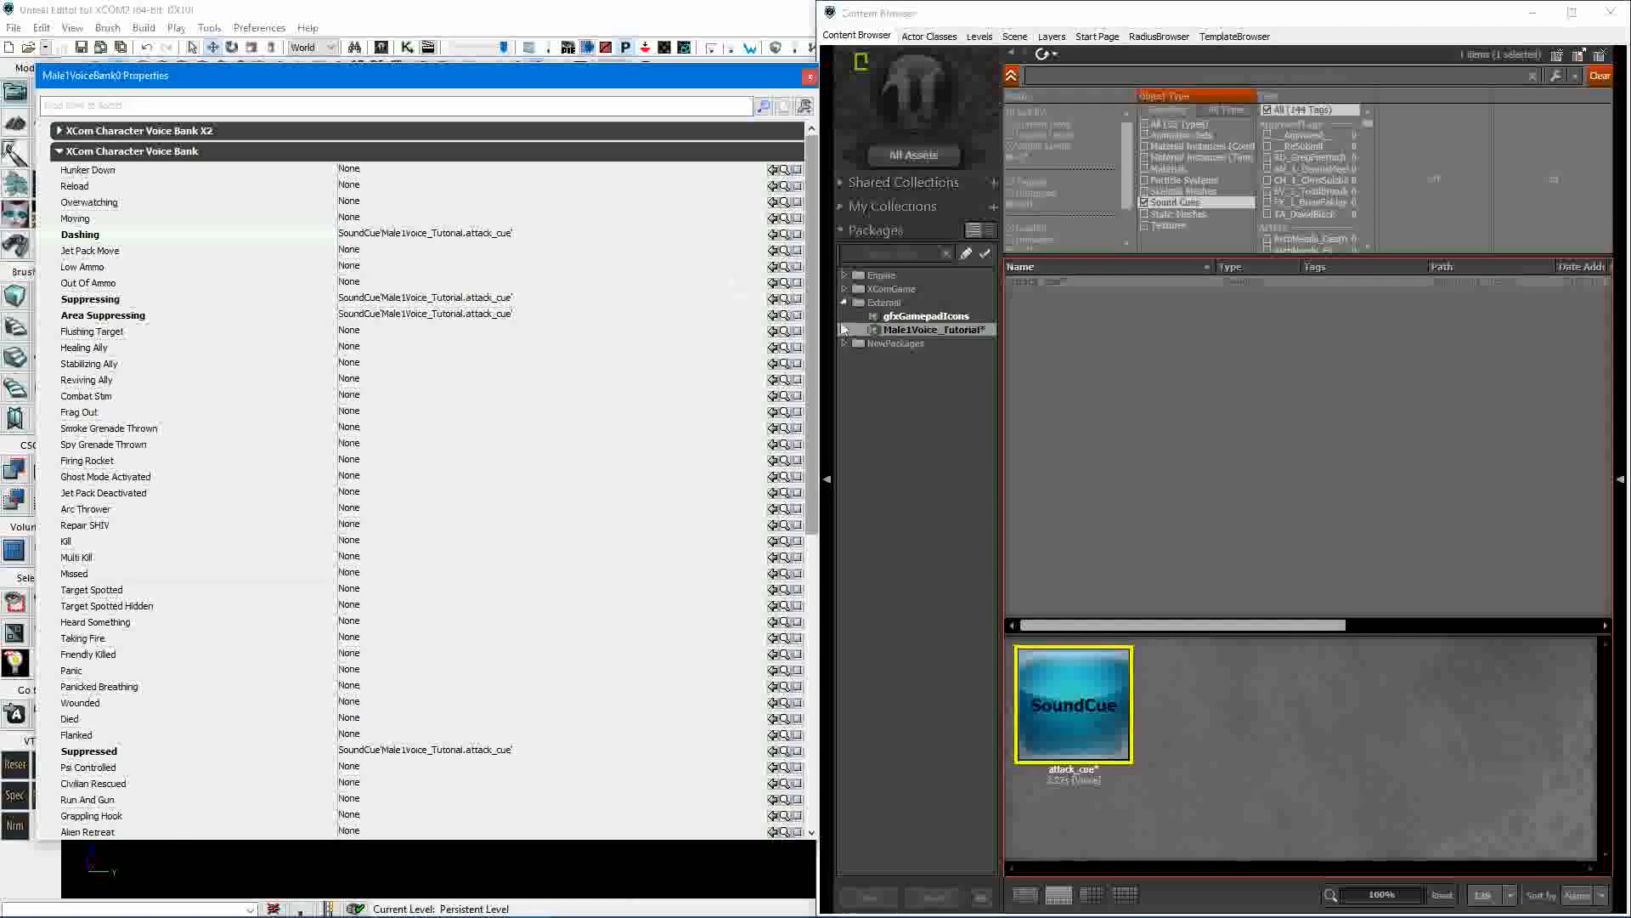
pyautogui.click(1219, 440)
pyautogui.hotkey('ctrl', 's')
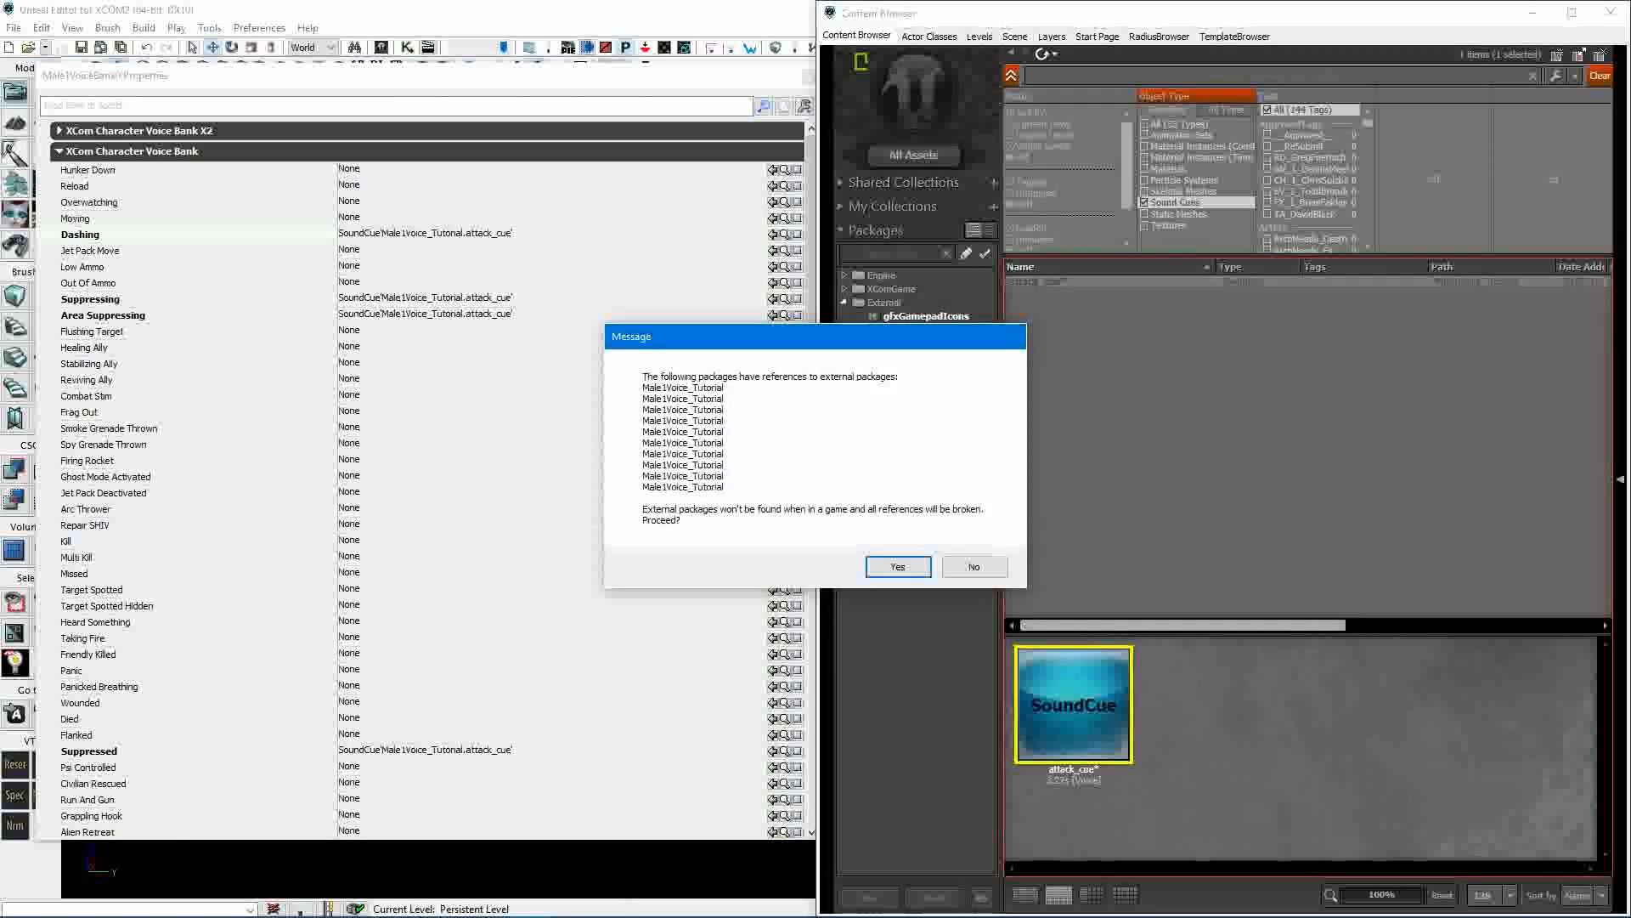
pyautogui.click(898, 564)
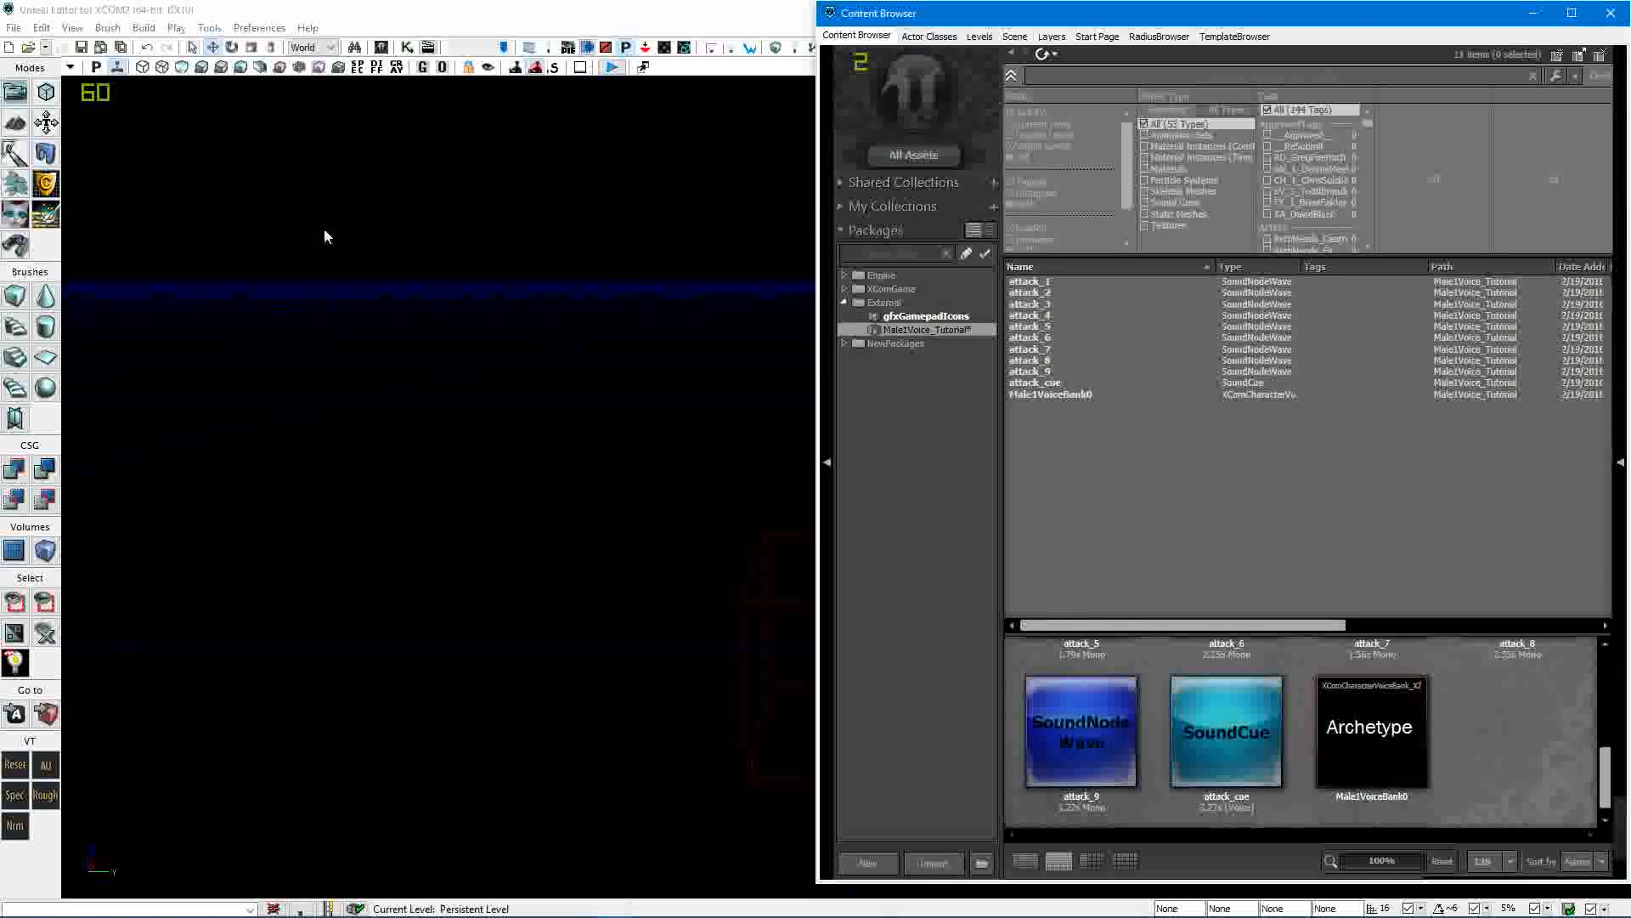
# List all actor classes without the Actor-parent and placeable-only filters and search them for "xcomcharacter".
pyautogui.click(900, 37)
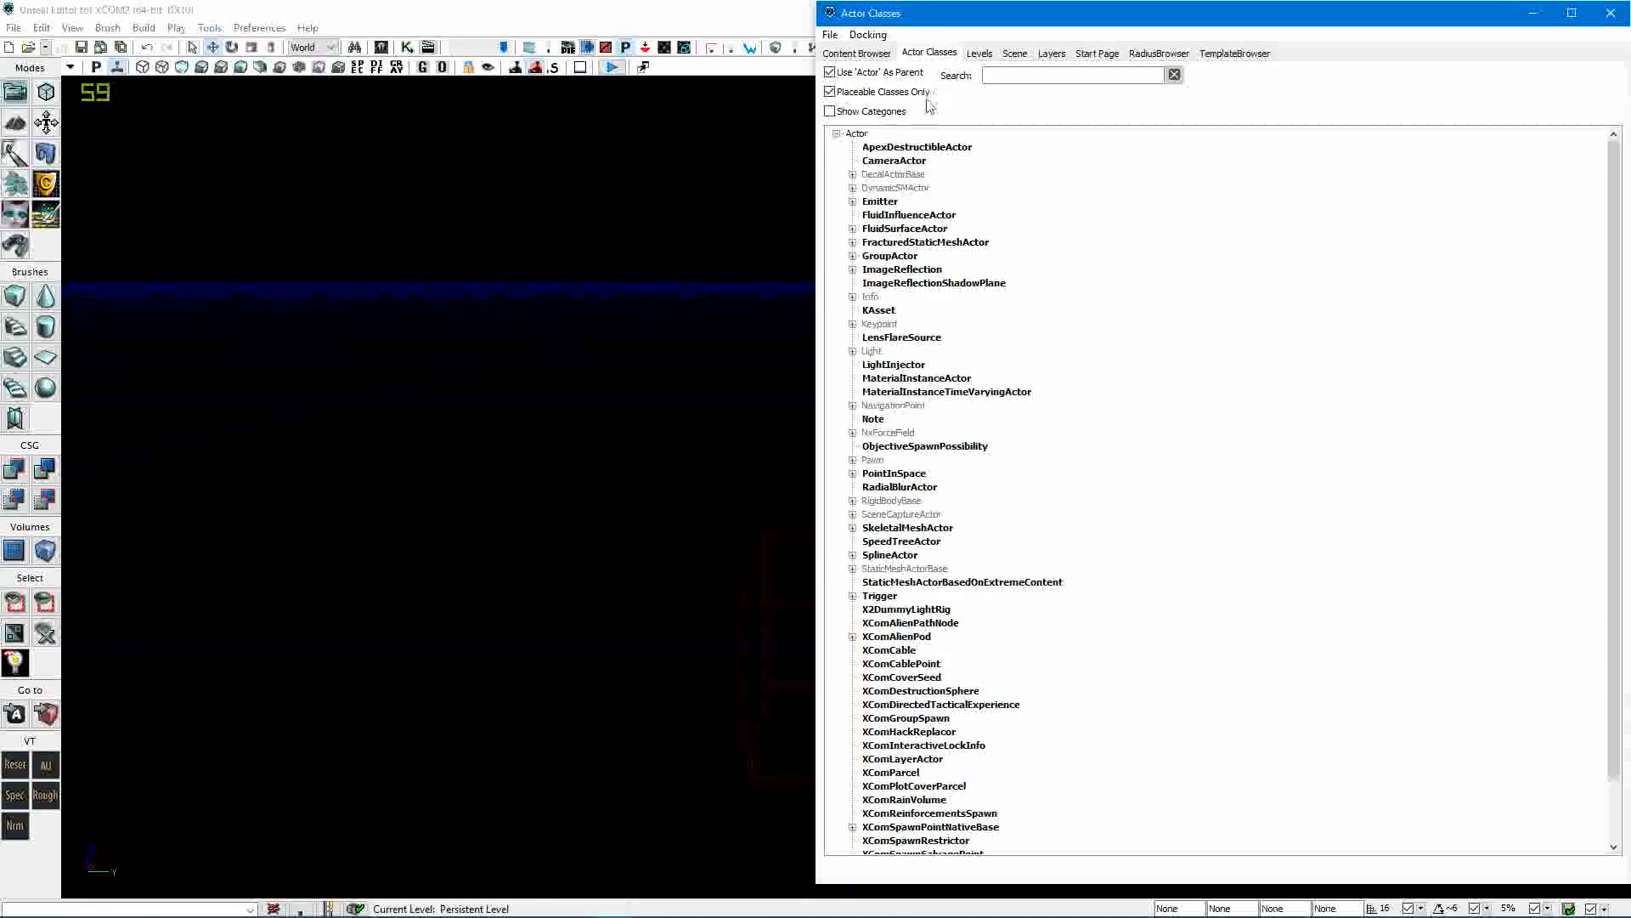
pyautogui.click(848, 96)
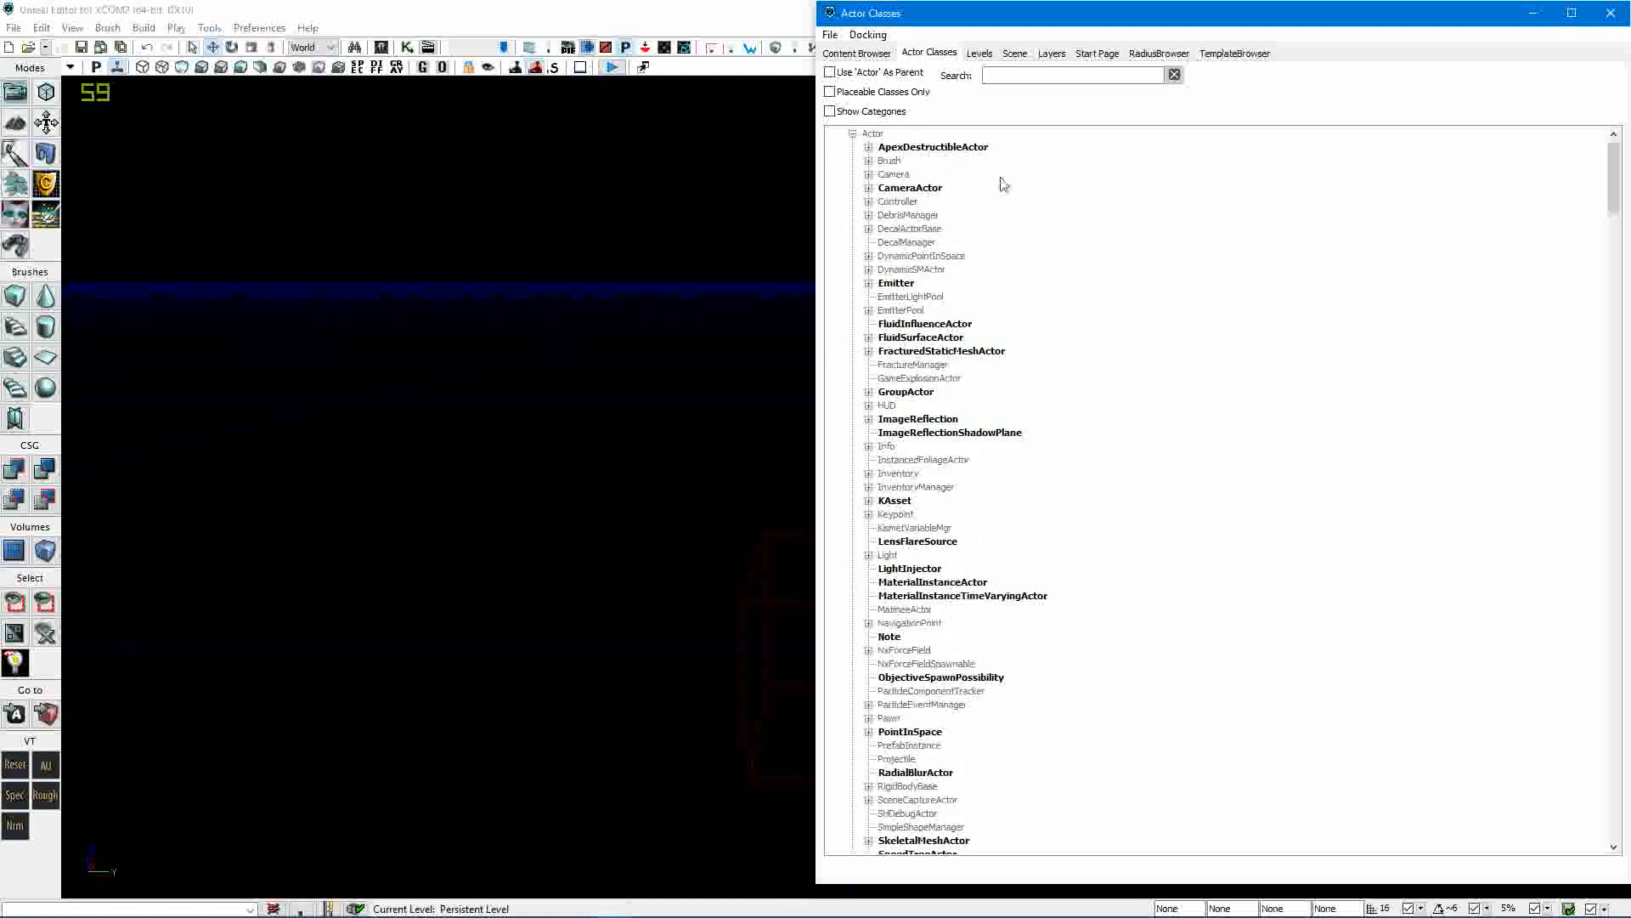
pyautogui.click(1032, 76)
pyautogui.write('xc')
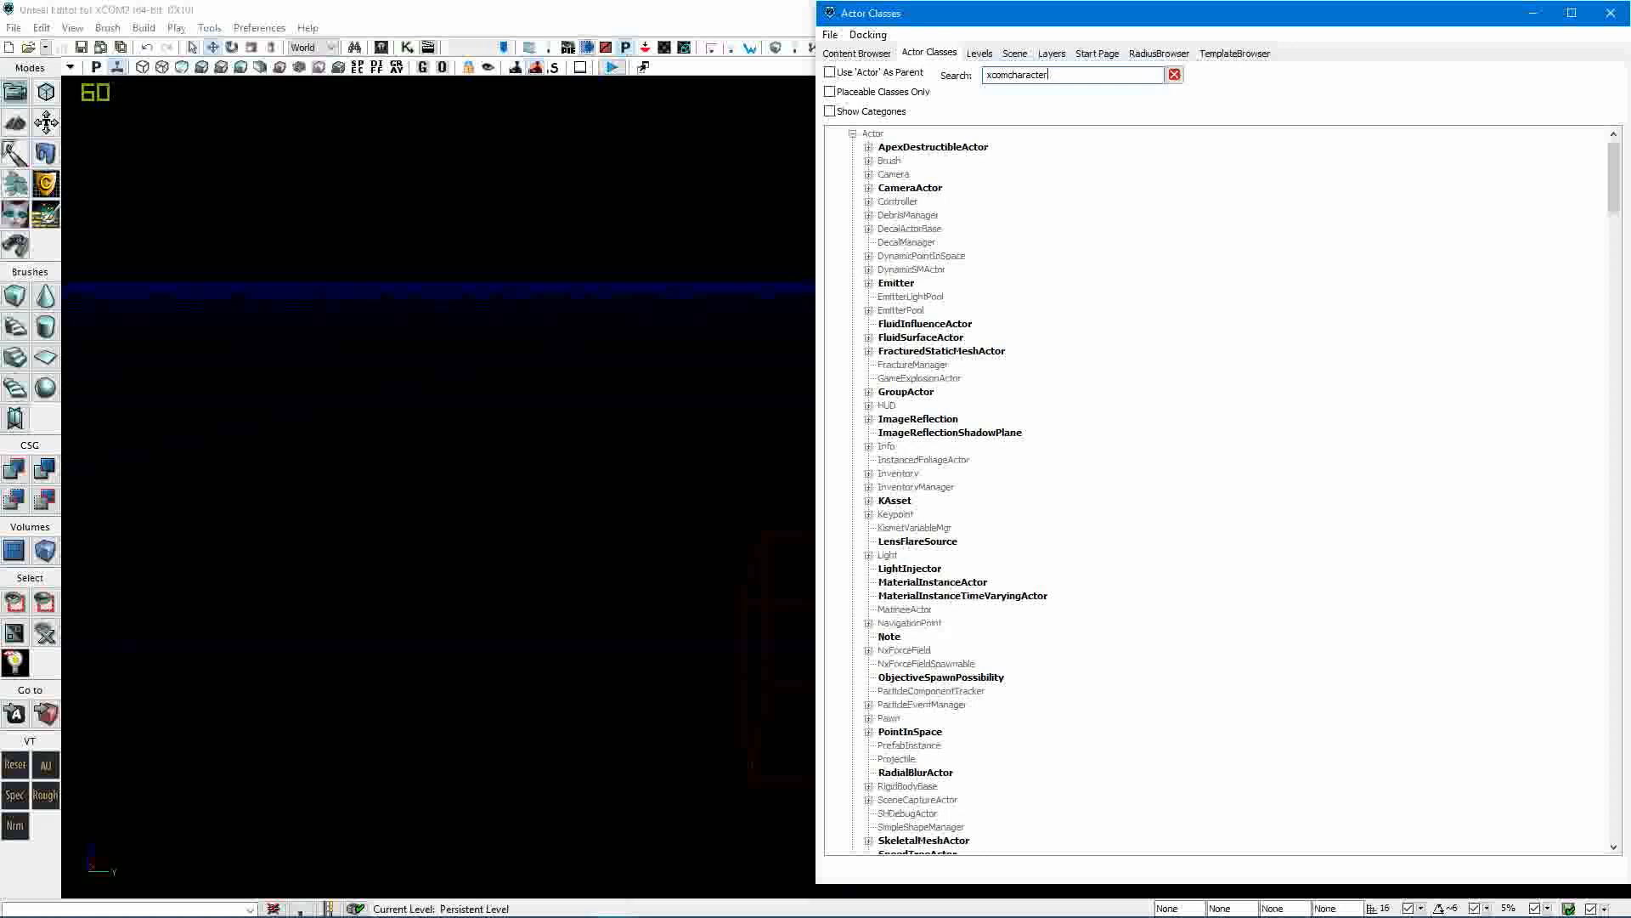
pyautogui.write('omcharacter')
pyautogui.press('Return')
# Create an archetype of the XComCharacterVoice class named Male1Voice_Arch in the Male1Voice_Tutorial package.
pyautogui.click(912, 161)
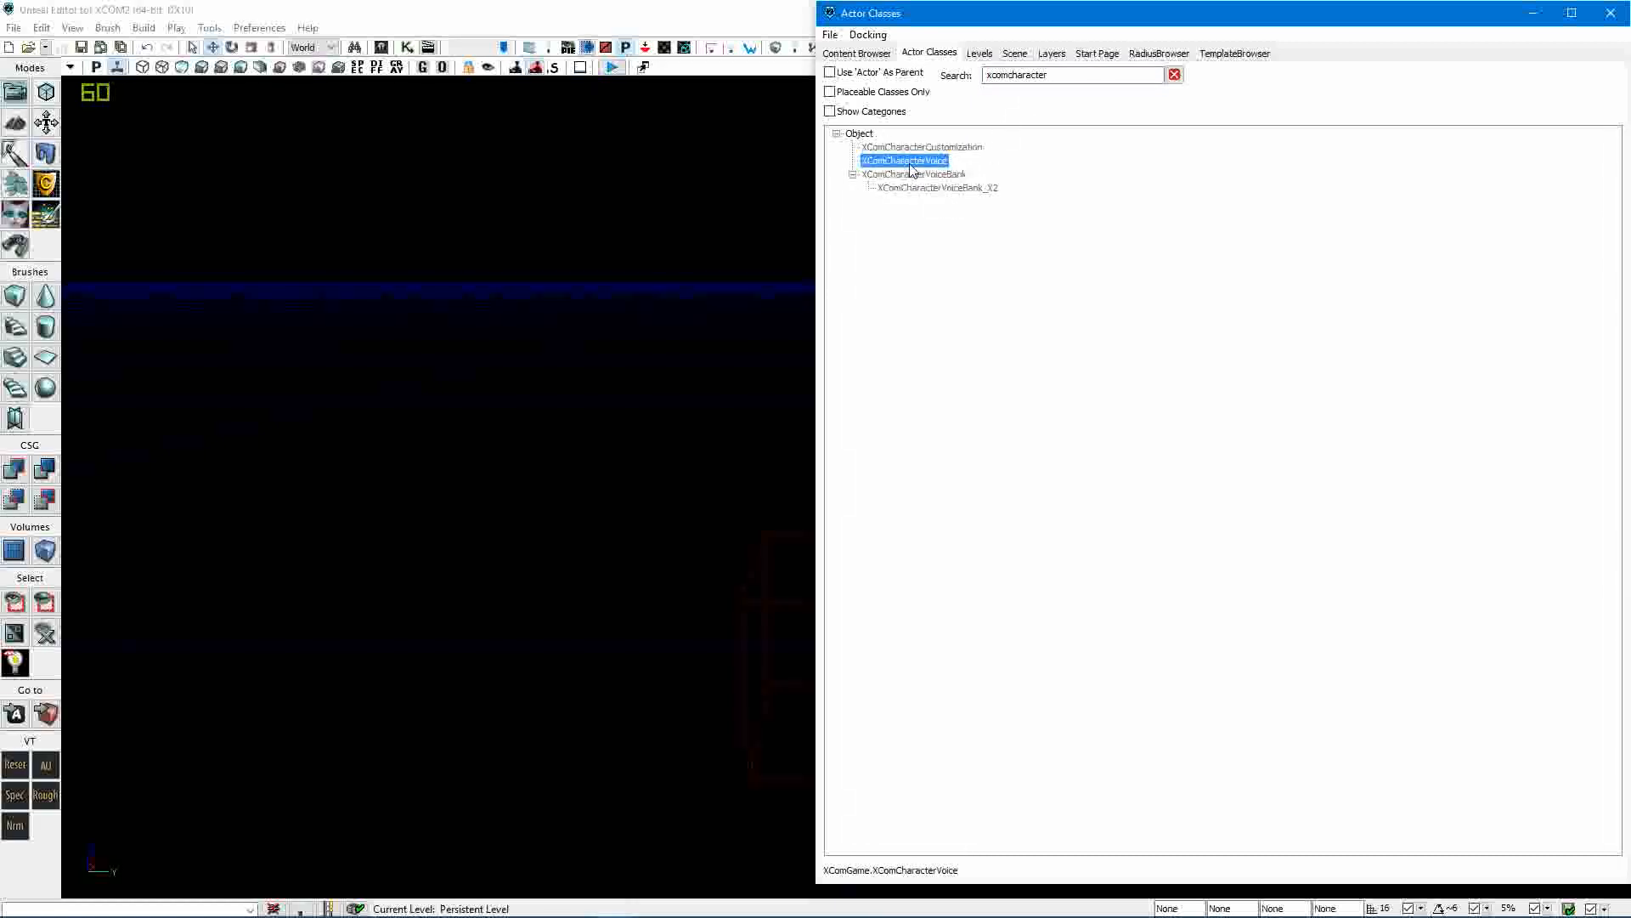
pyautogui.rightClick(912, 162)
pyautogui.click(965, 169)
pyautogui.write('Male1Voice_Tutorial')
pyautogui.hotkey('ctrl', 'a')
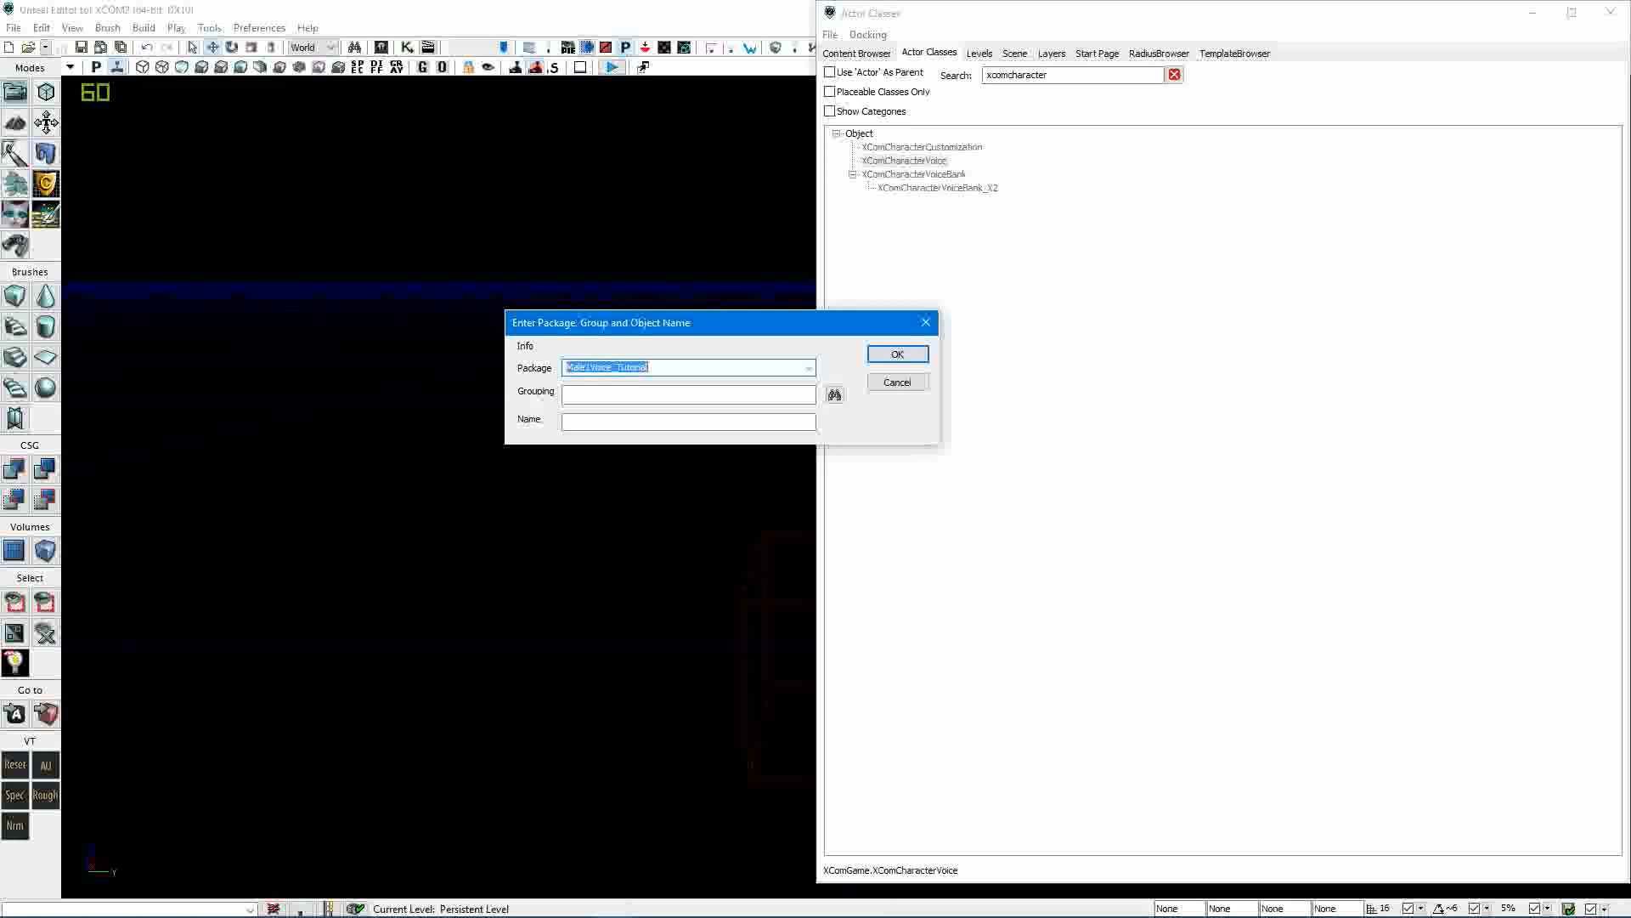
pyautogui.press('Tab')
pyautogui.press('Tab')
pyautogui.press('Tab')
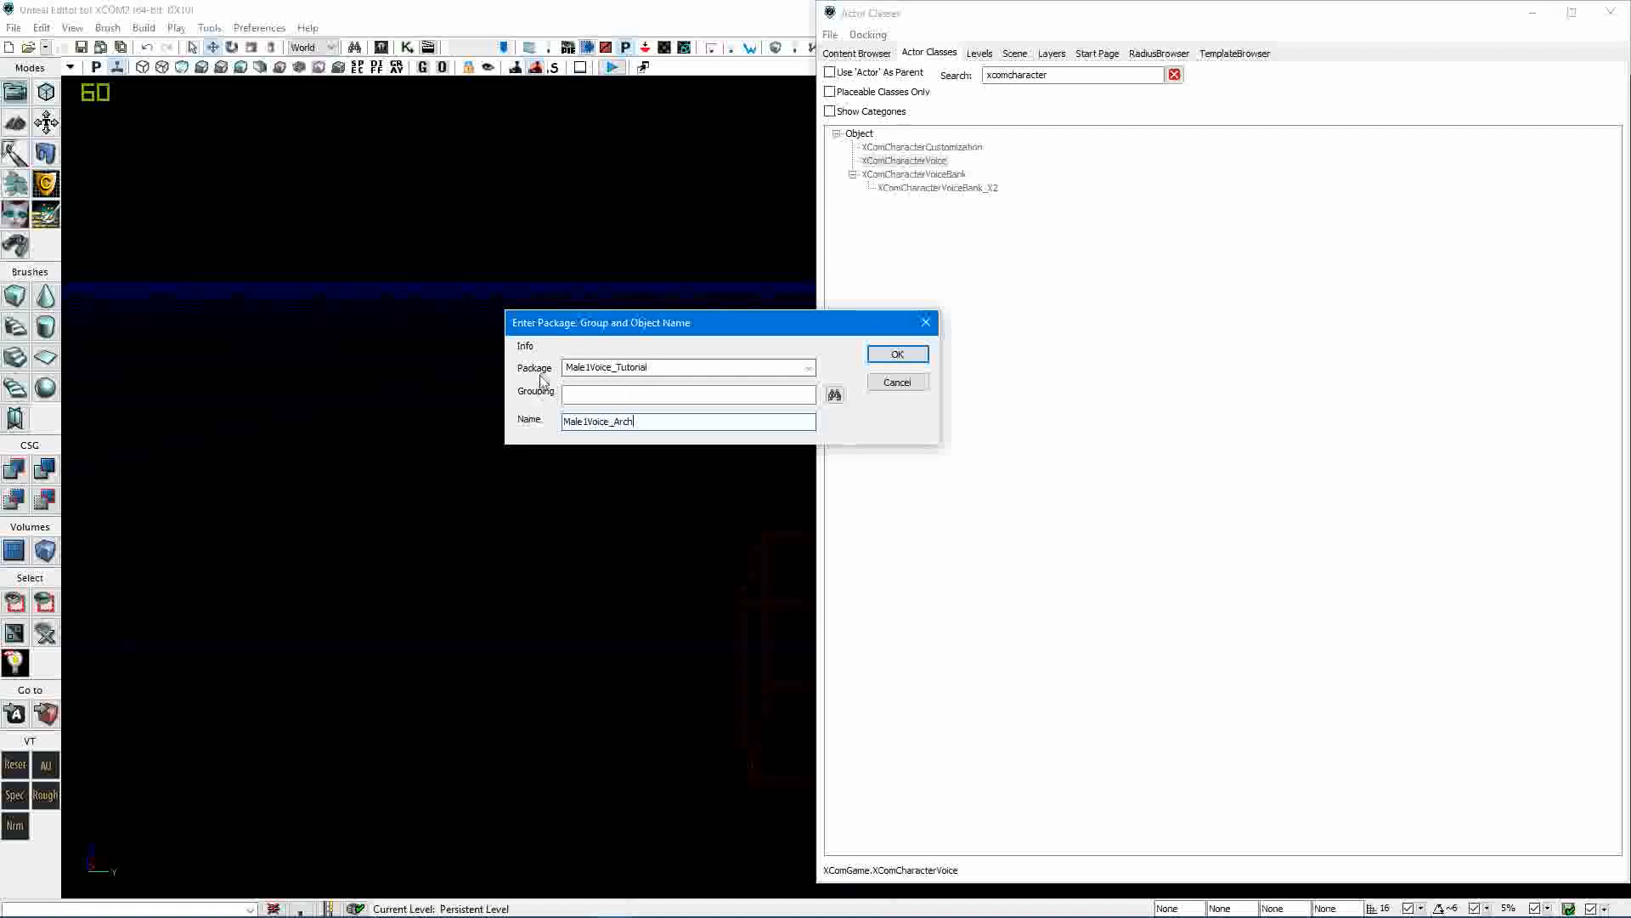
pyautogui.click(900, 356)
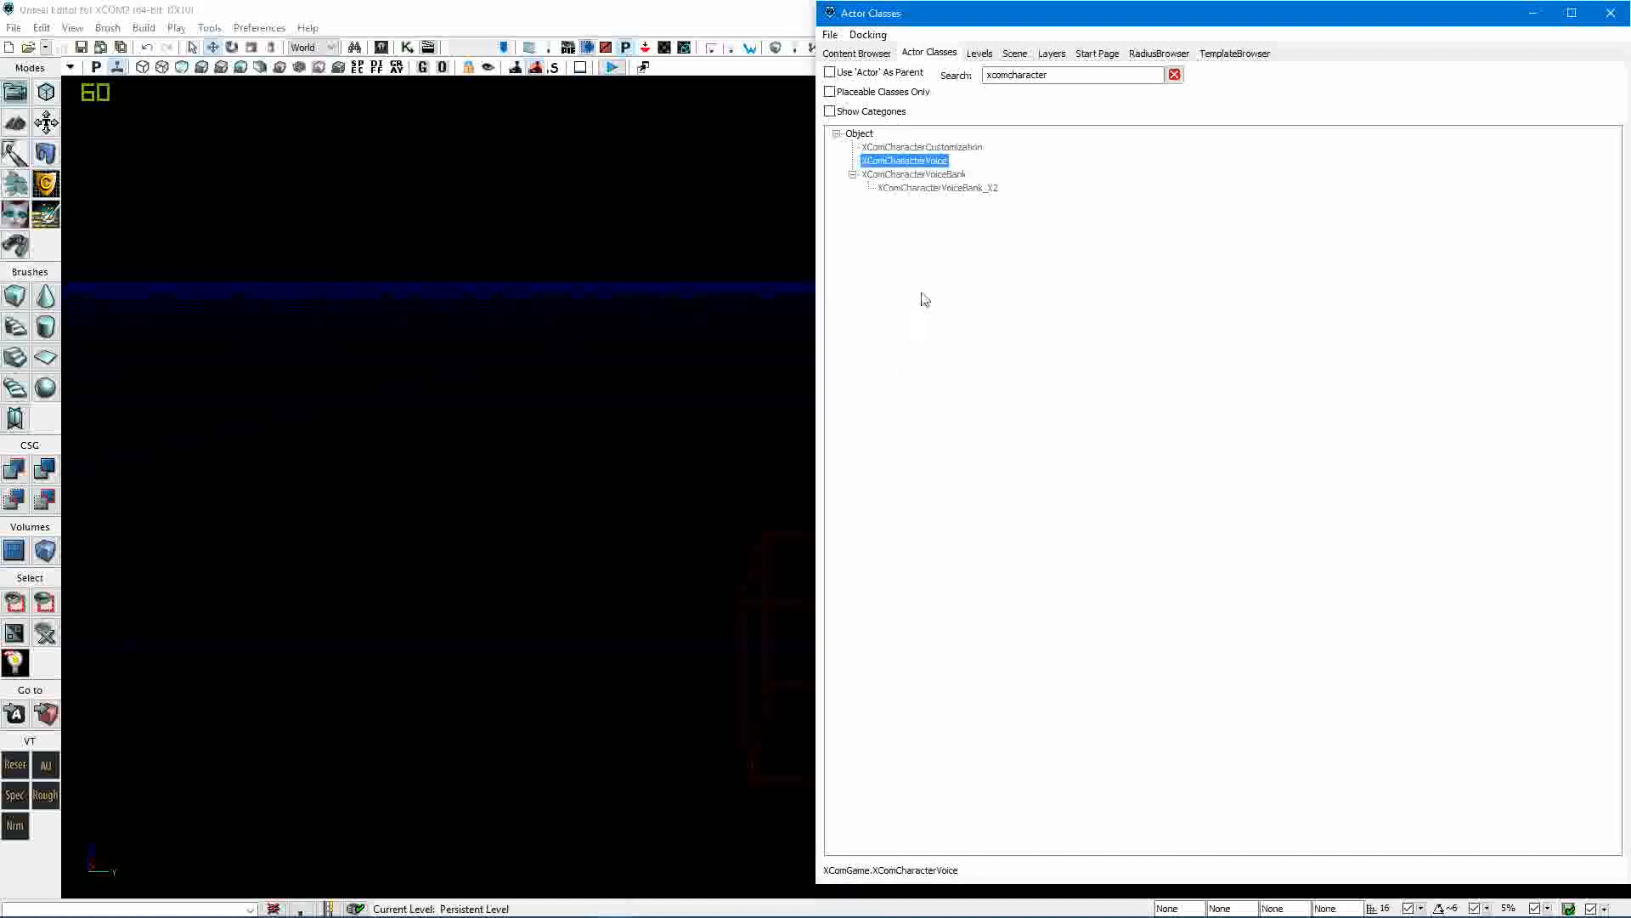
# Add an entry to the Voice Banks of the Male1Voice_Arch archetype and assign Male1VoiceBank0 to it.
pyautogui.click(858, 53)
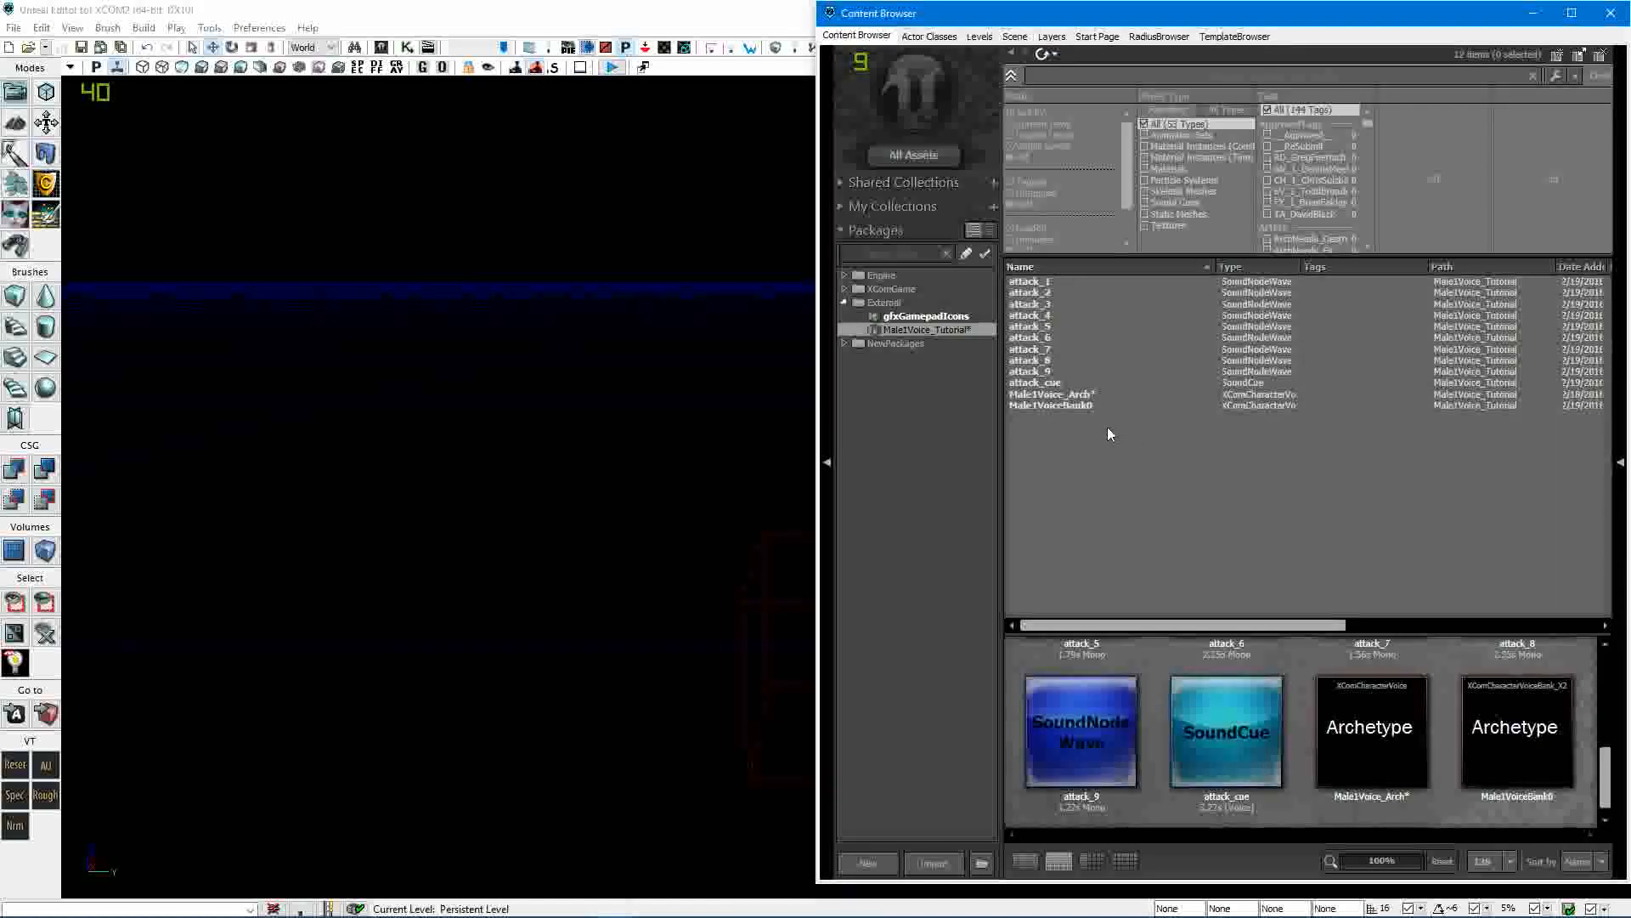
pyautogui.click(1084, 393)
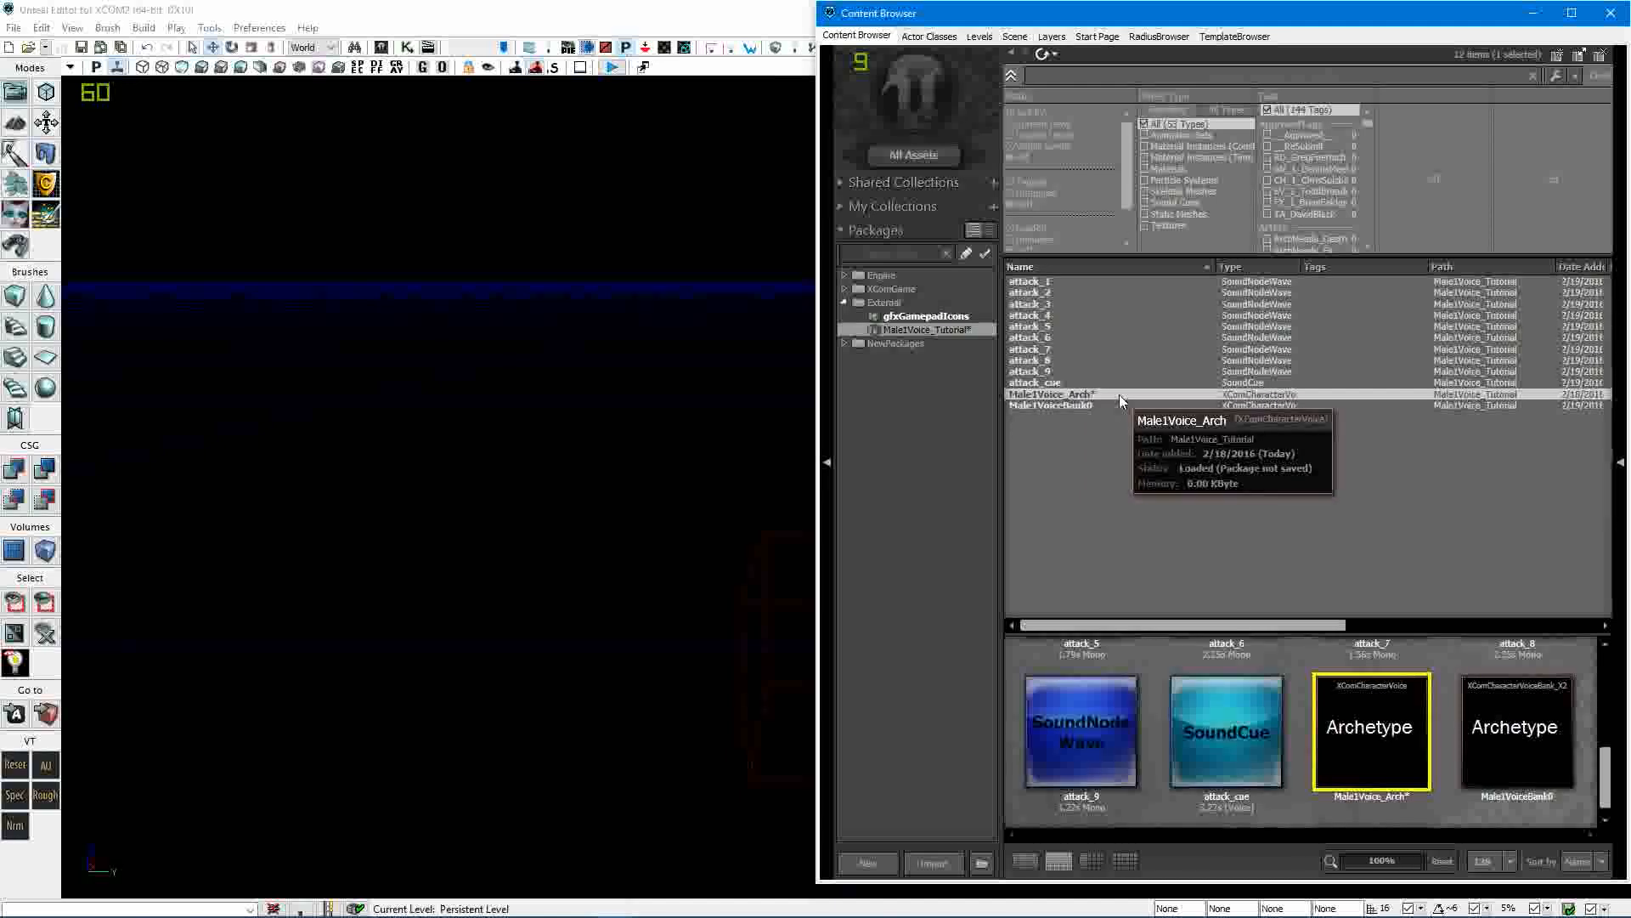
pyautogui.doubleClick(1119, 394)
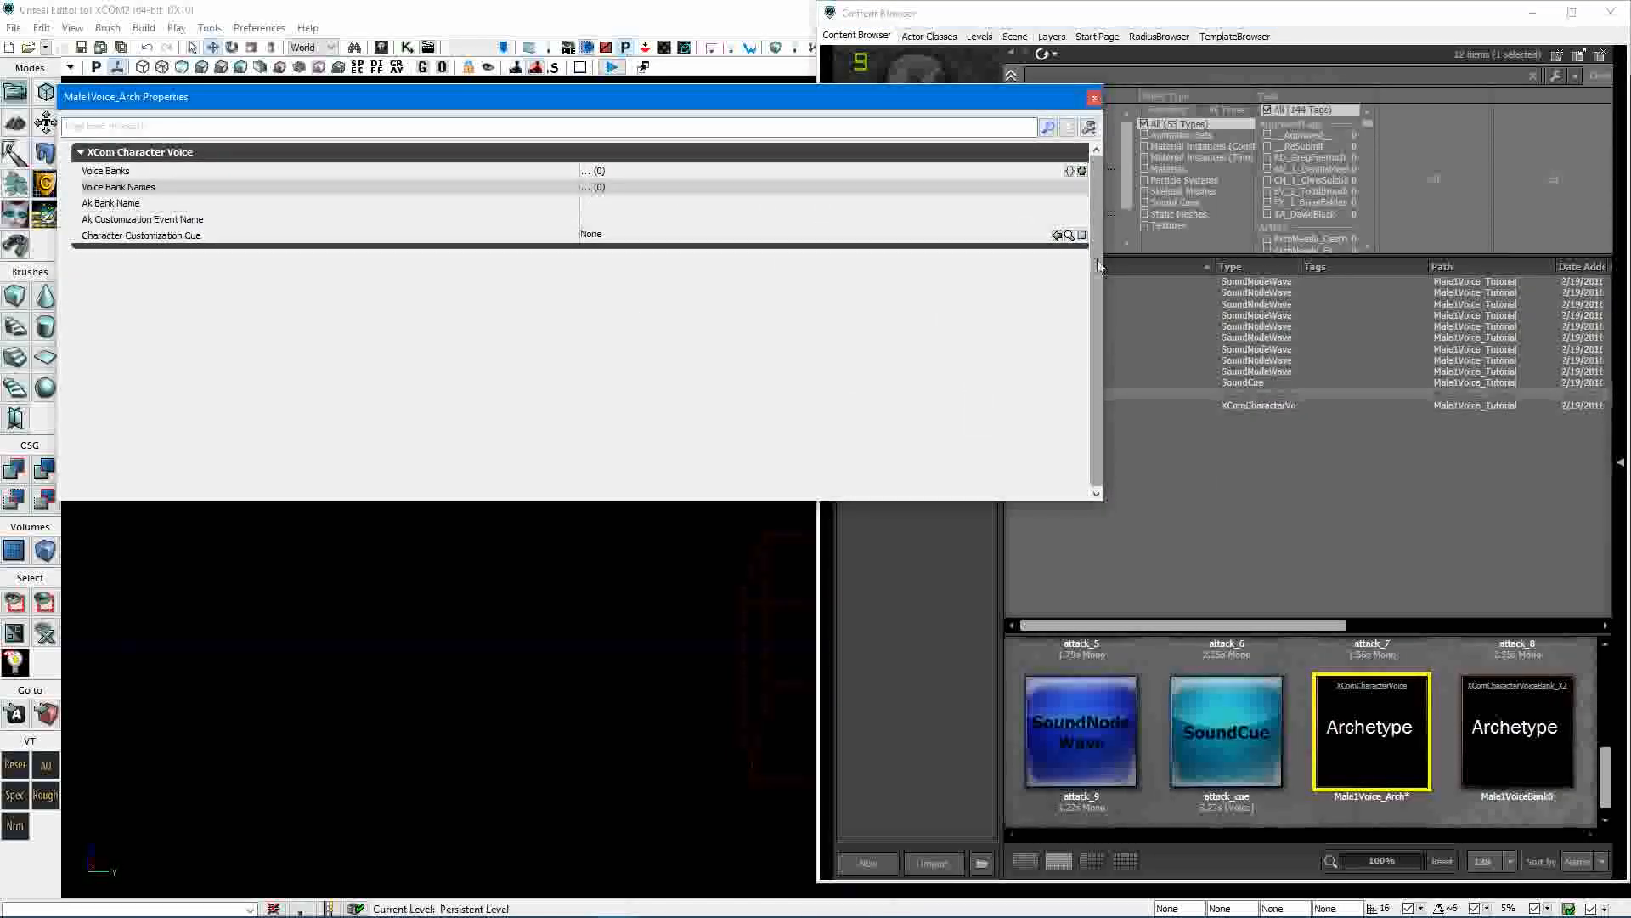
pyautogui.moveTo(1103, 269); pyautogui.dragTo(797, 264)
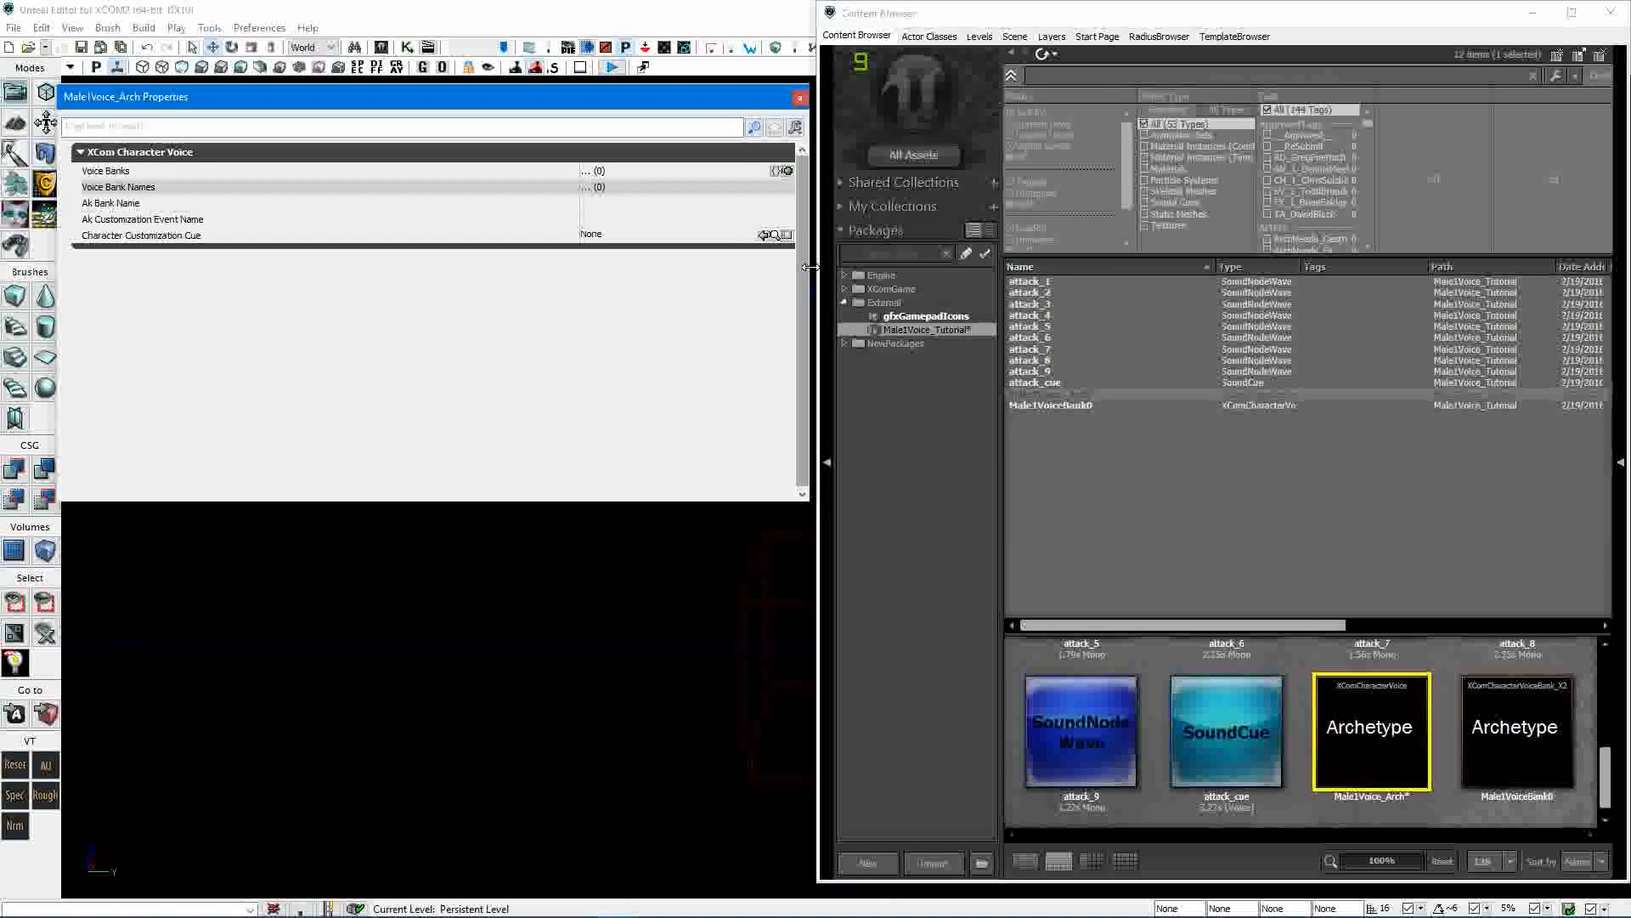
pyautogui.click(1064, 404)
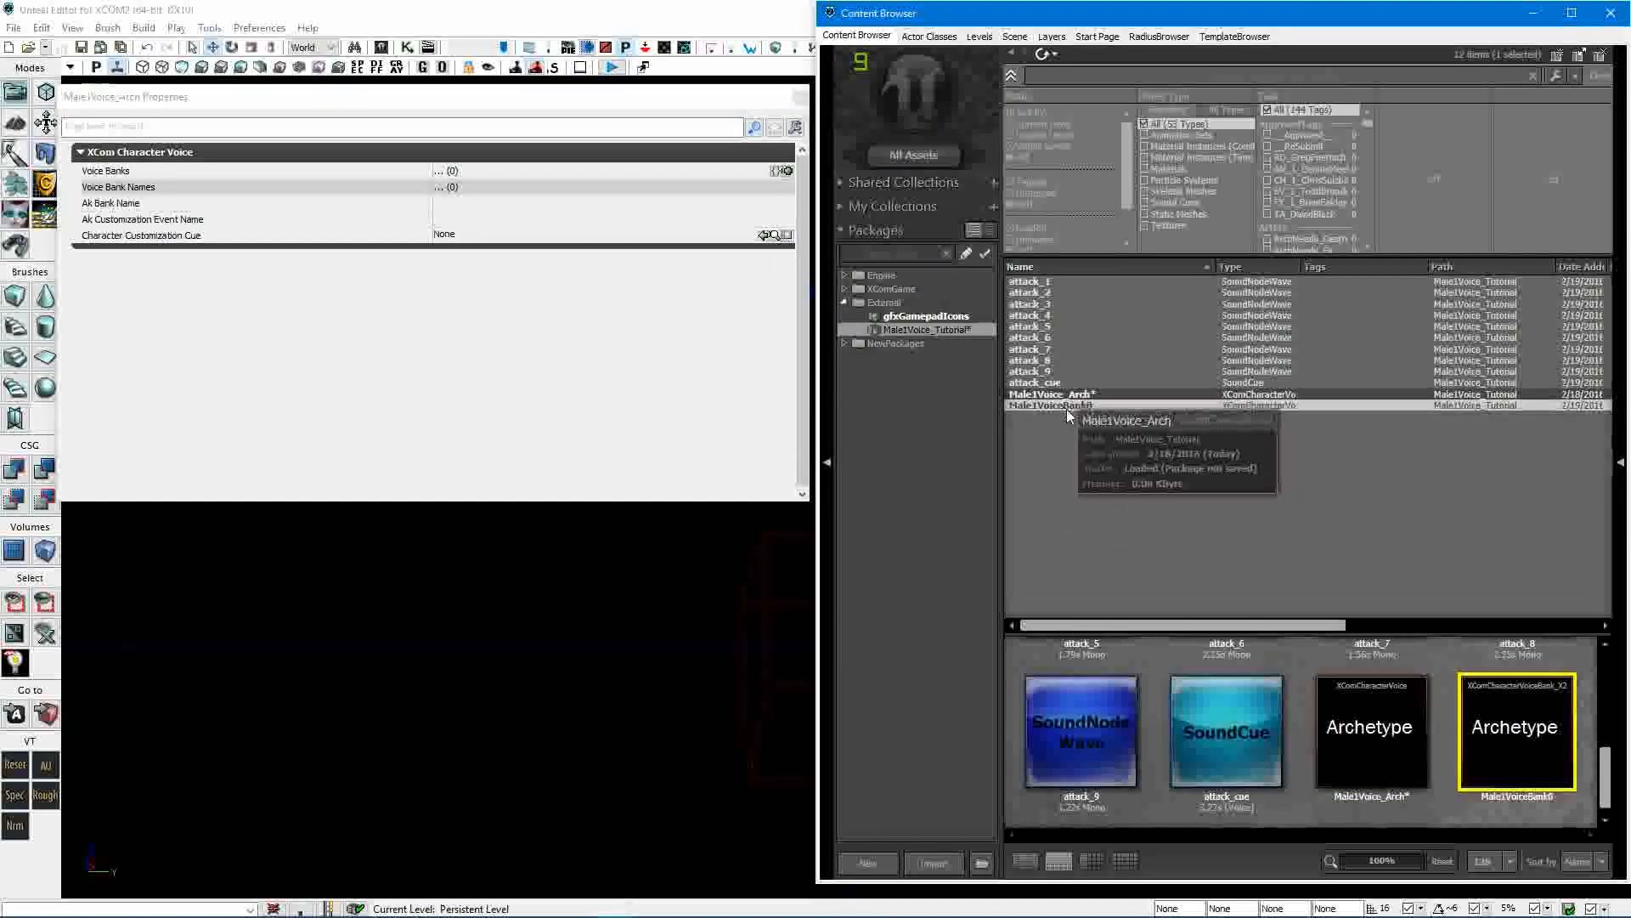
pyautogui.click(183, 174)
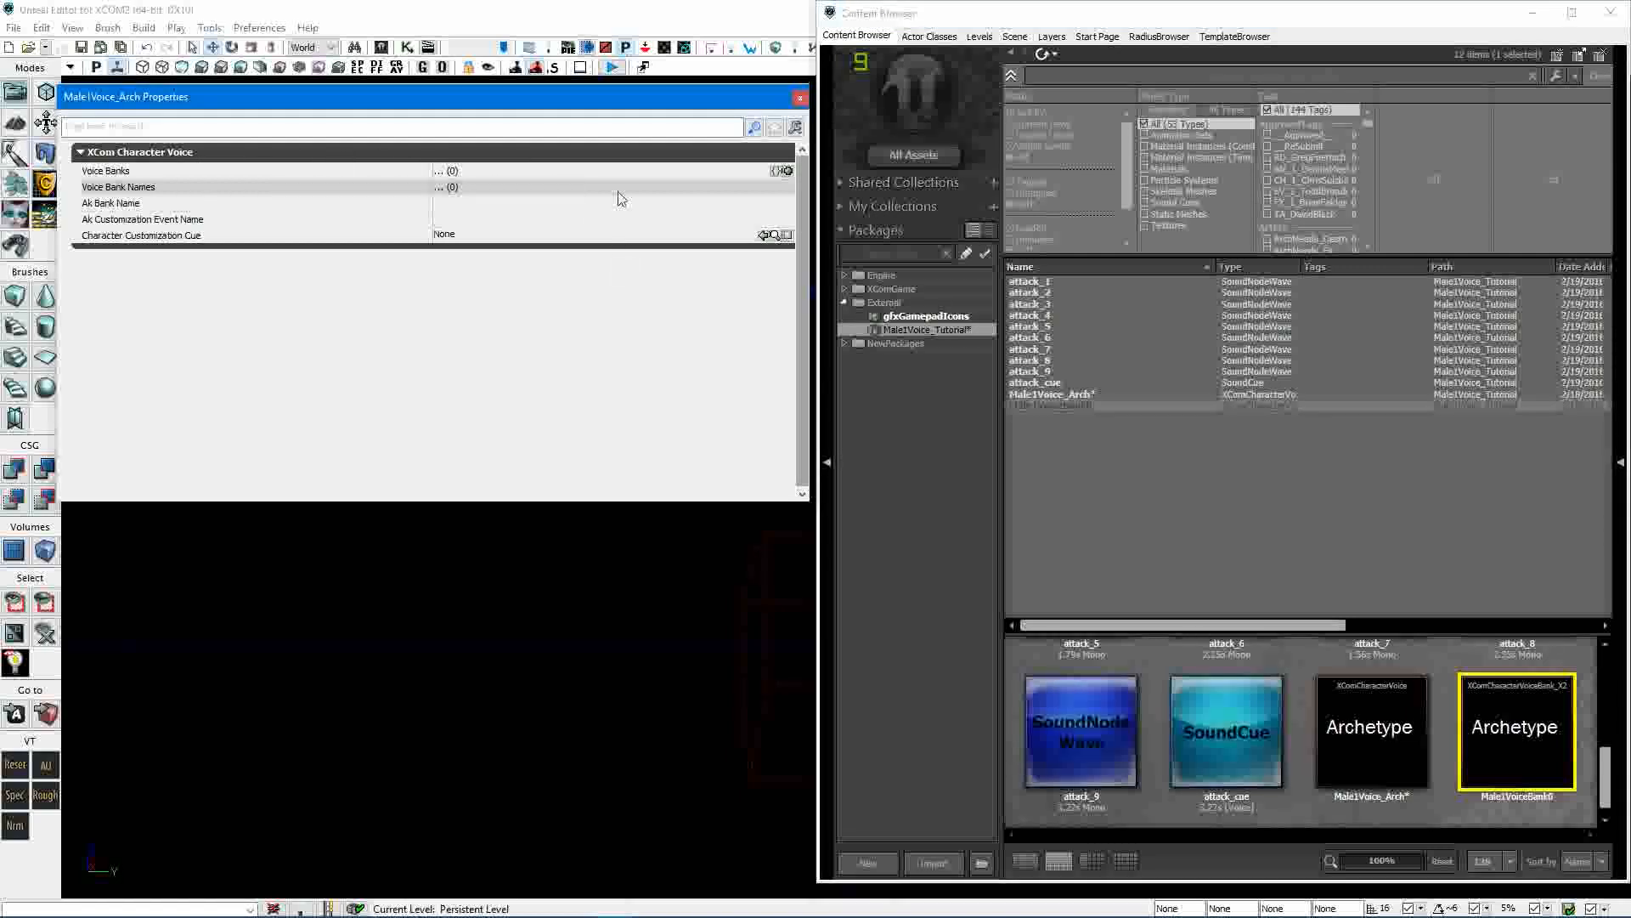
pyautogui.click(788, 172)
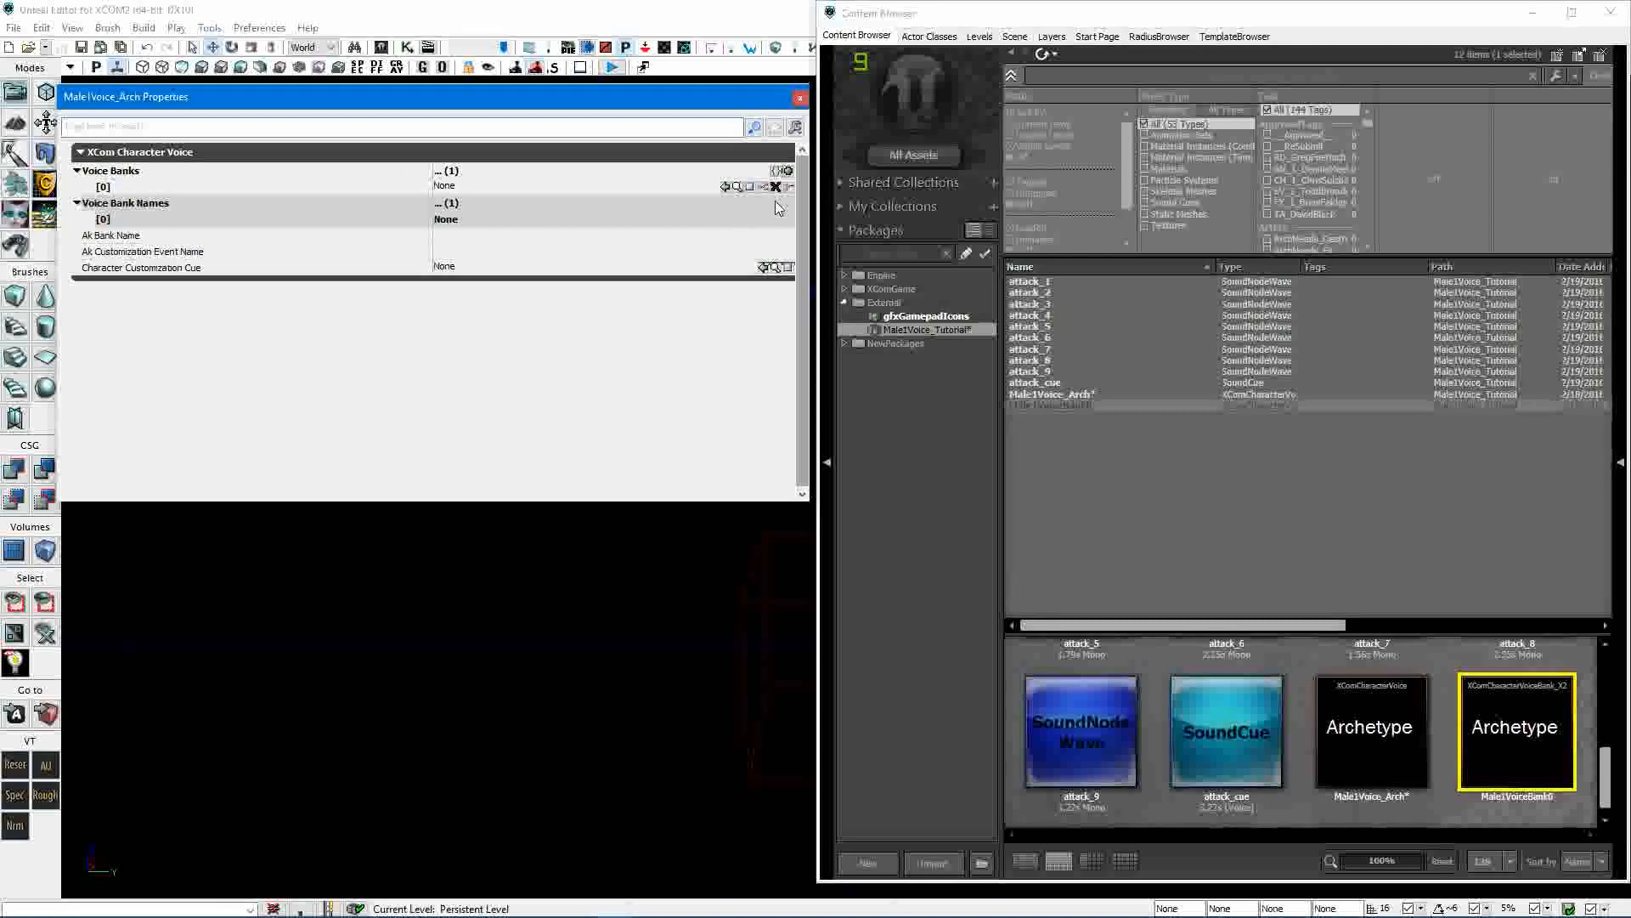
pyautogui.click(725, 187)
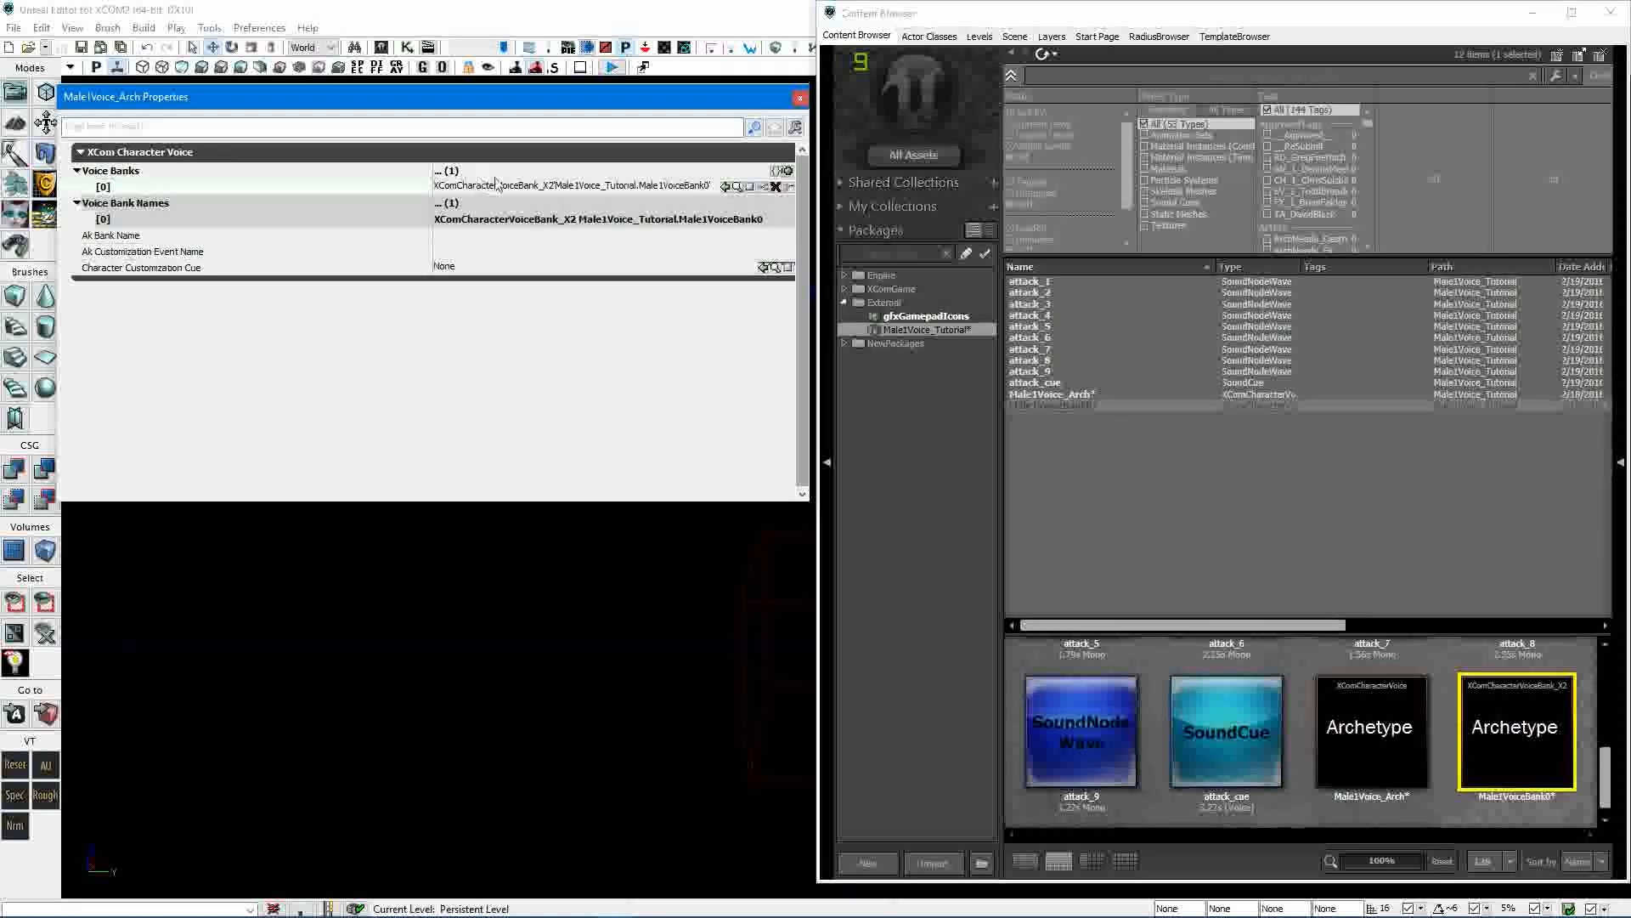
# Close the Male1Voice_Arch properties and save the Male1Voice_Tutorial package, proceeding through the save prompt.
pyautogui.click(473, 252)
pyautogui.press('Tab')
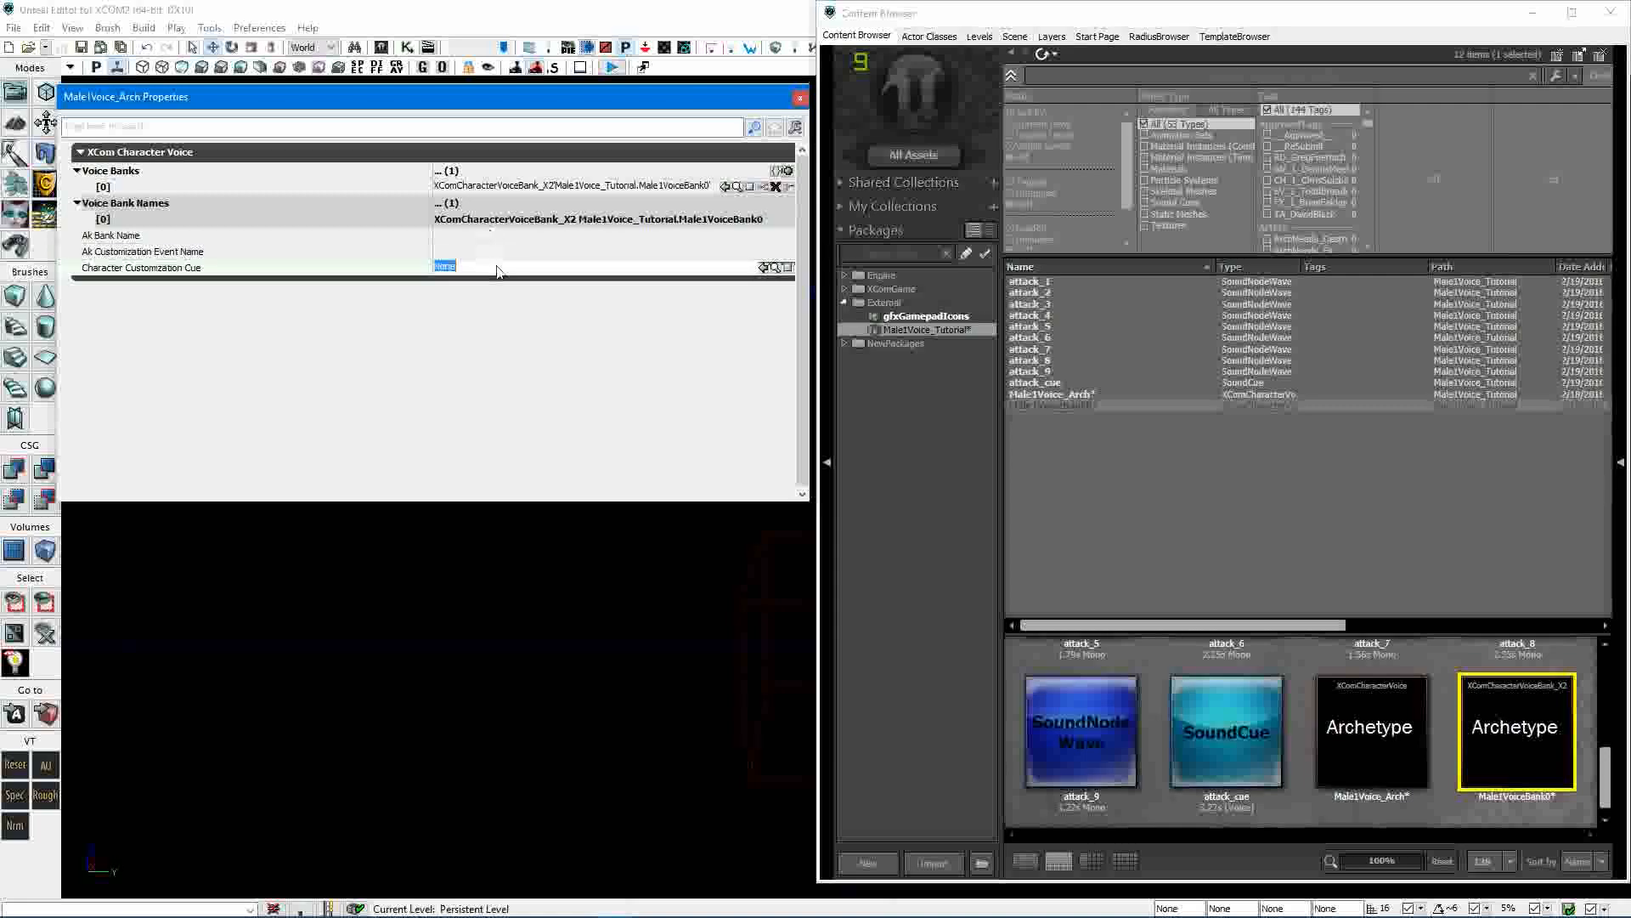
pyautogui.click(799, 98)
pyautogui.hotkey('ctrl', 's')
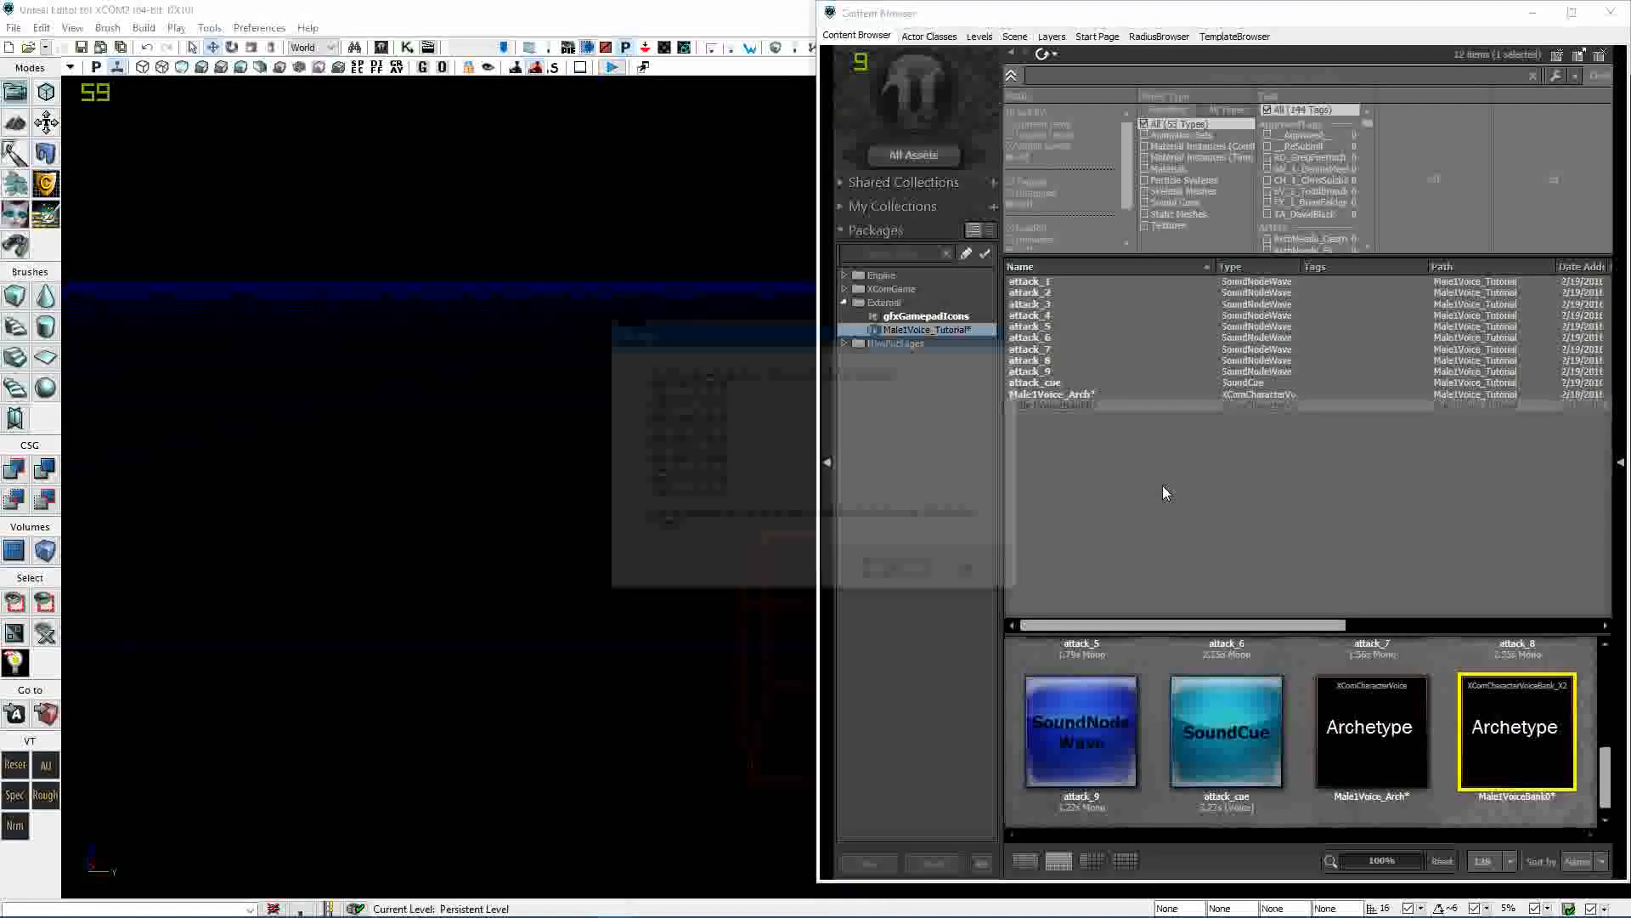
pyautogui.click(898, 573)
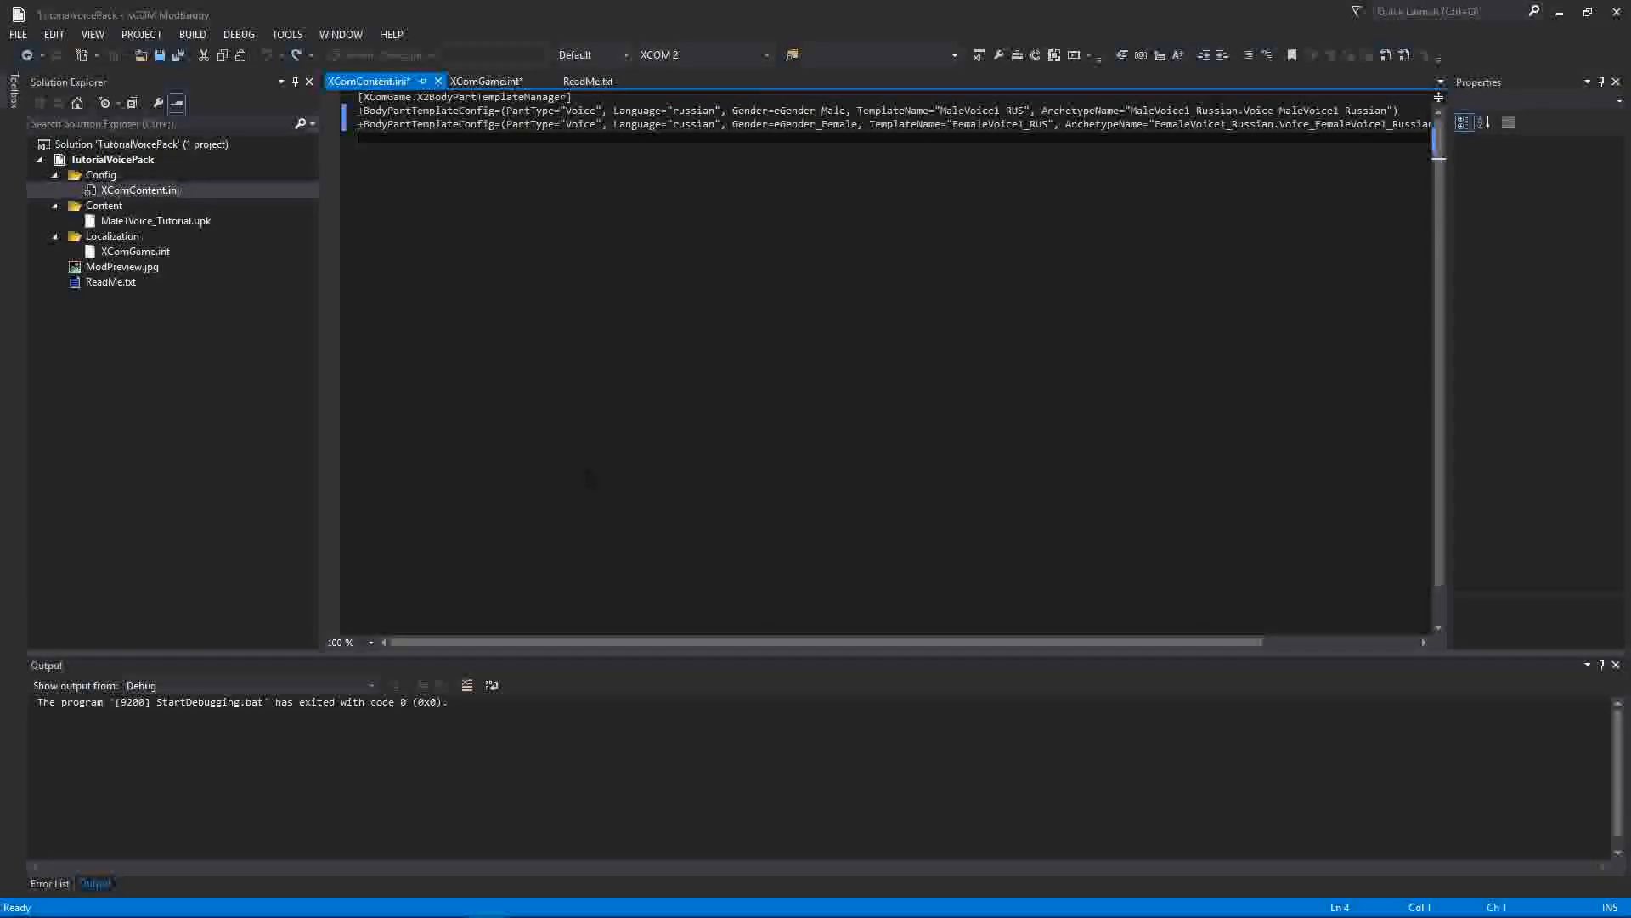
# In XCOM ModBuddy, delete the female Russian voice's BodyPartTemplateConfig line from XComContent.ini.
pyautogui.click(359, 126)
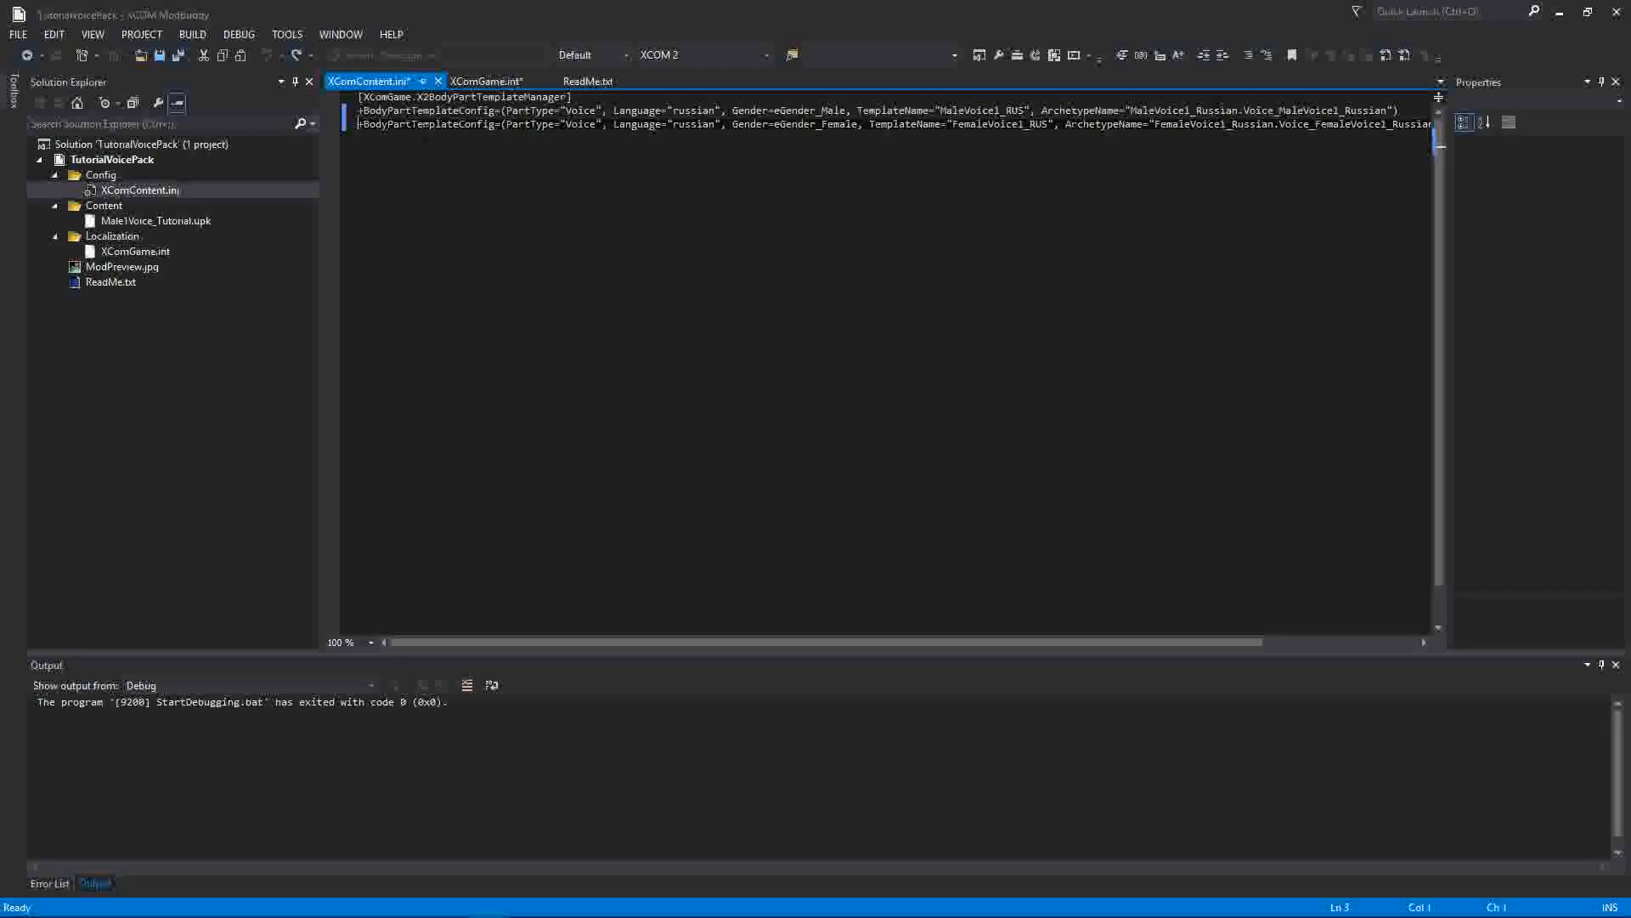
pyautogui.click(347, 111)
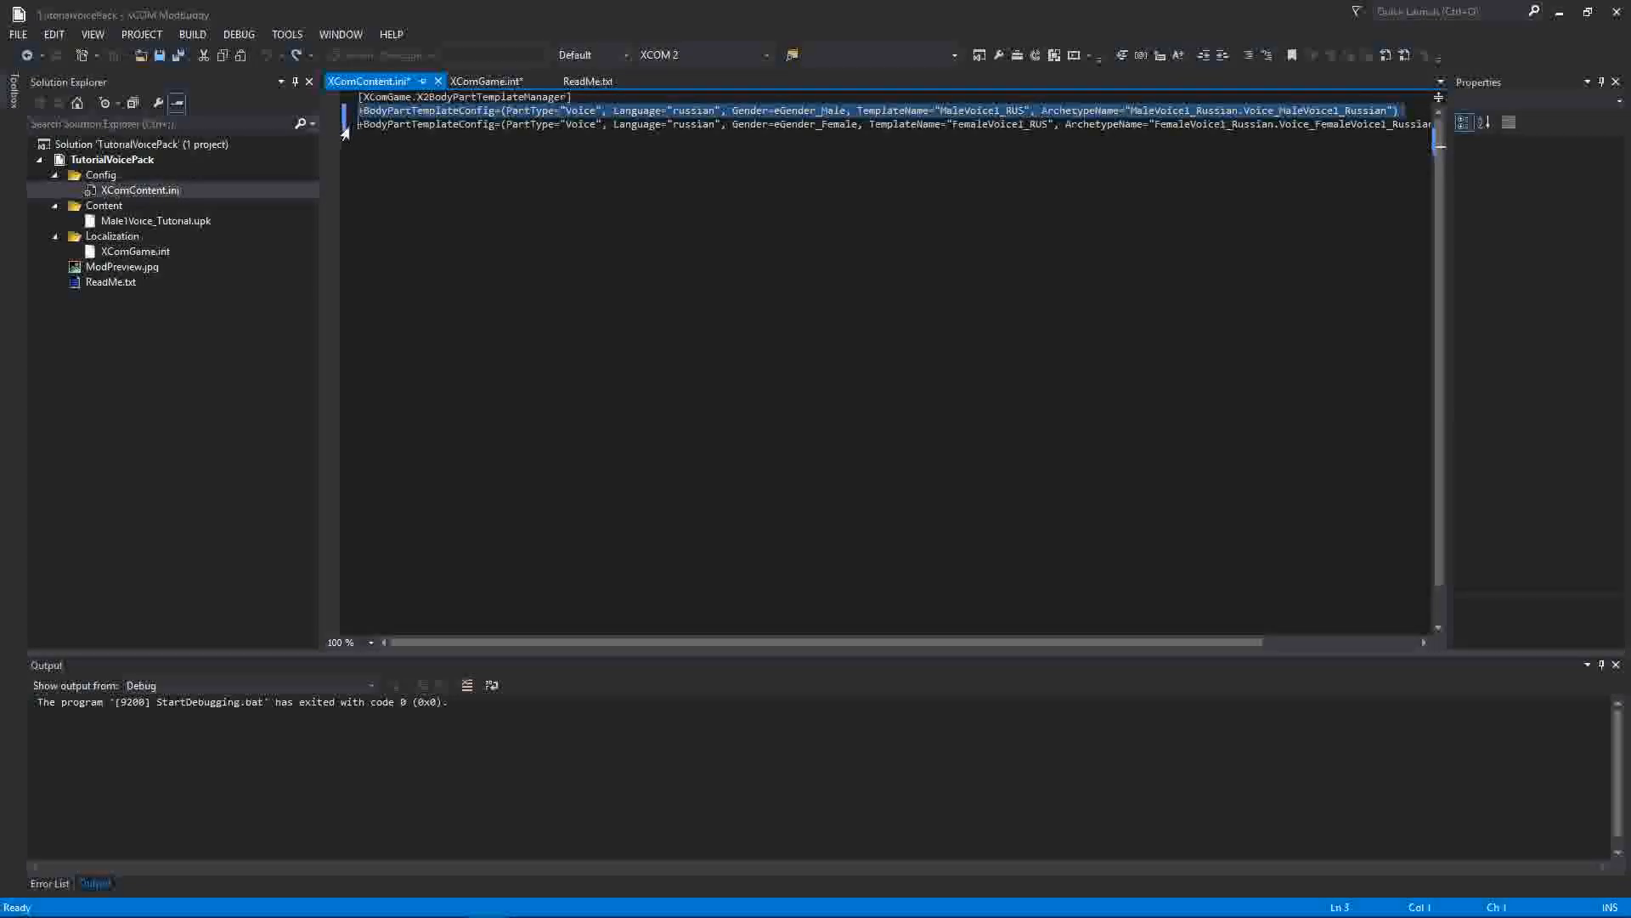
pyautogui.click(348, 125)
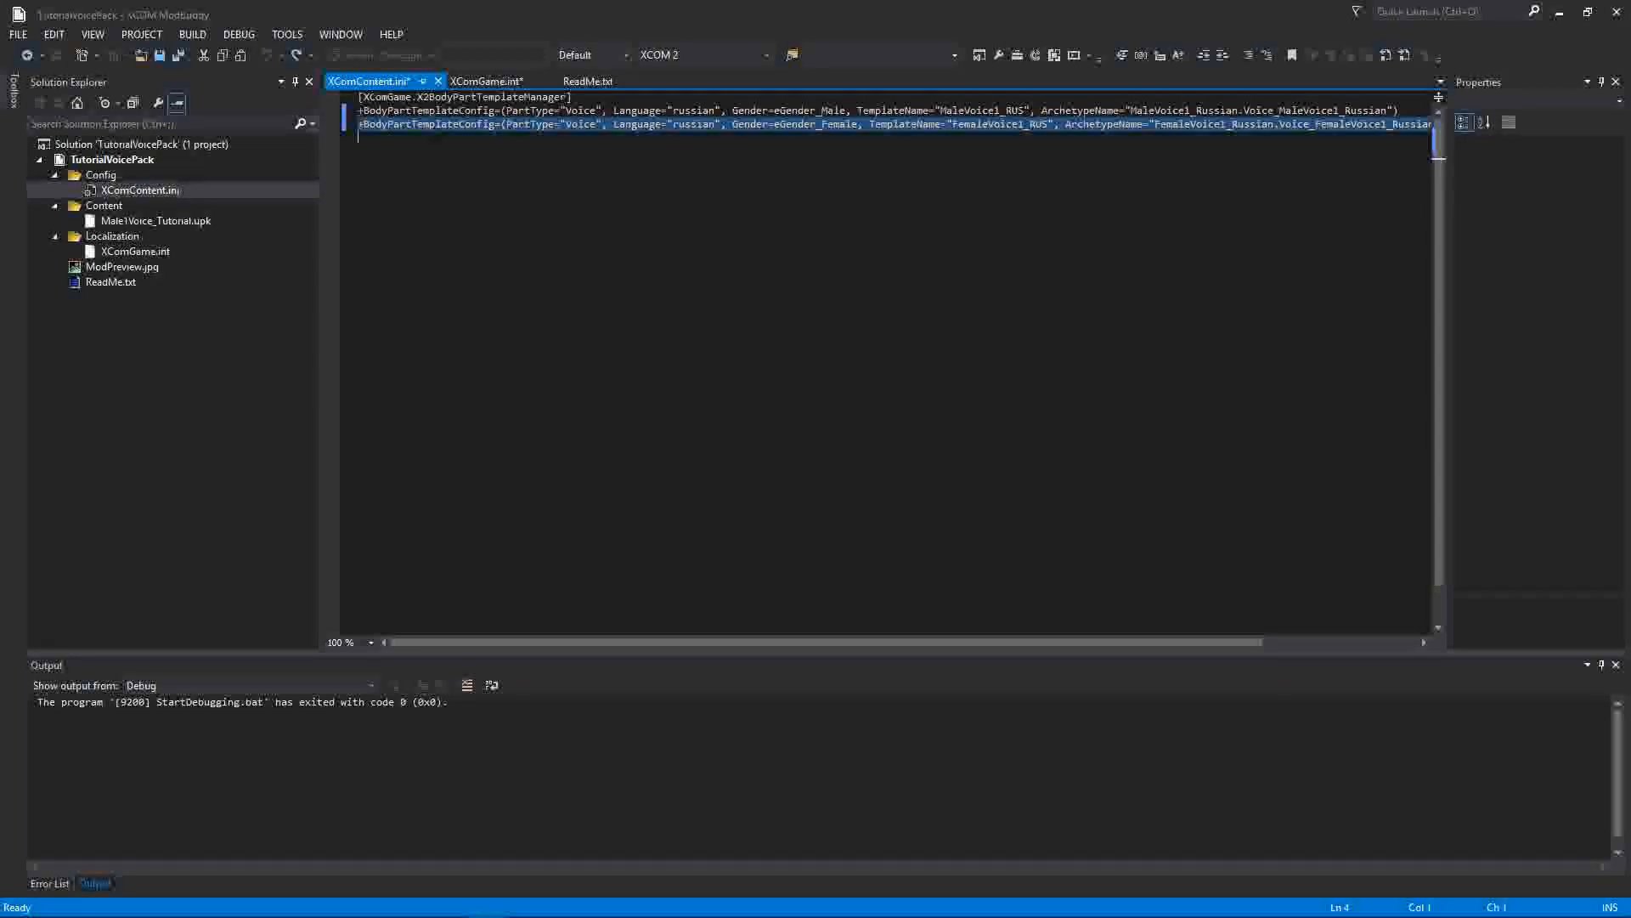
pyautogui.press('Delete')
# Change the TemplateName in the male voice's BodyPartTemplateConfig line to MaleVoice1_TUT.
pyautogui.click(508, 111)
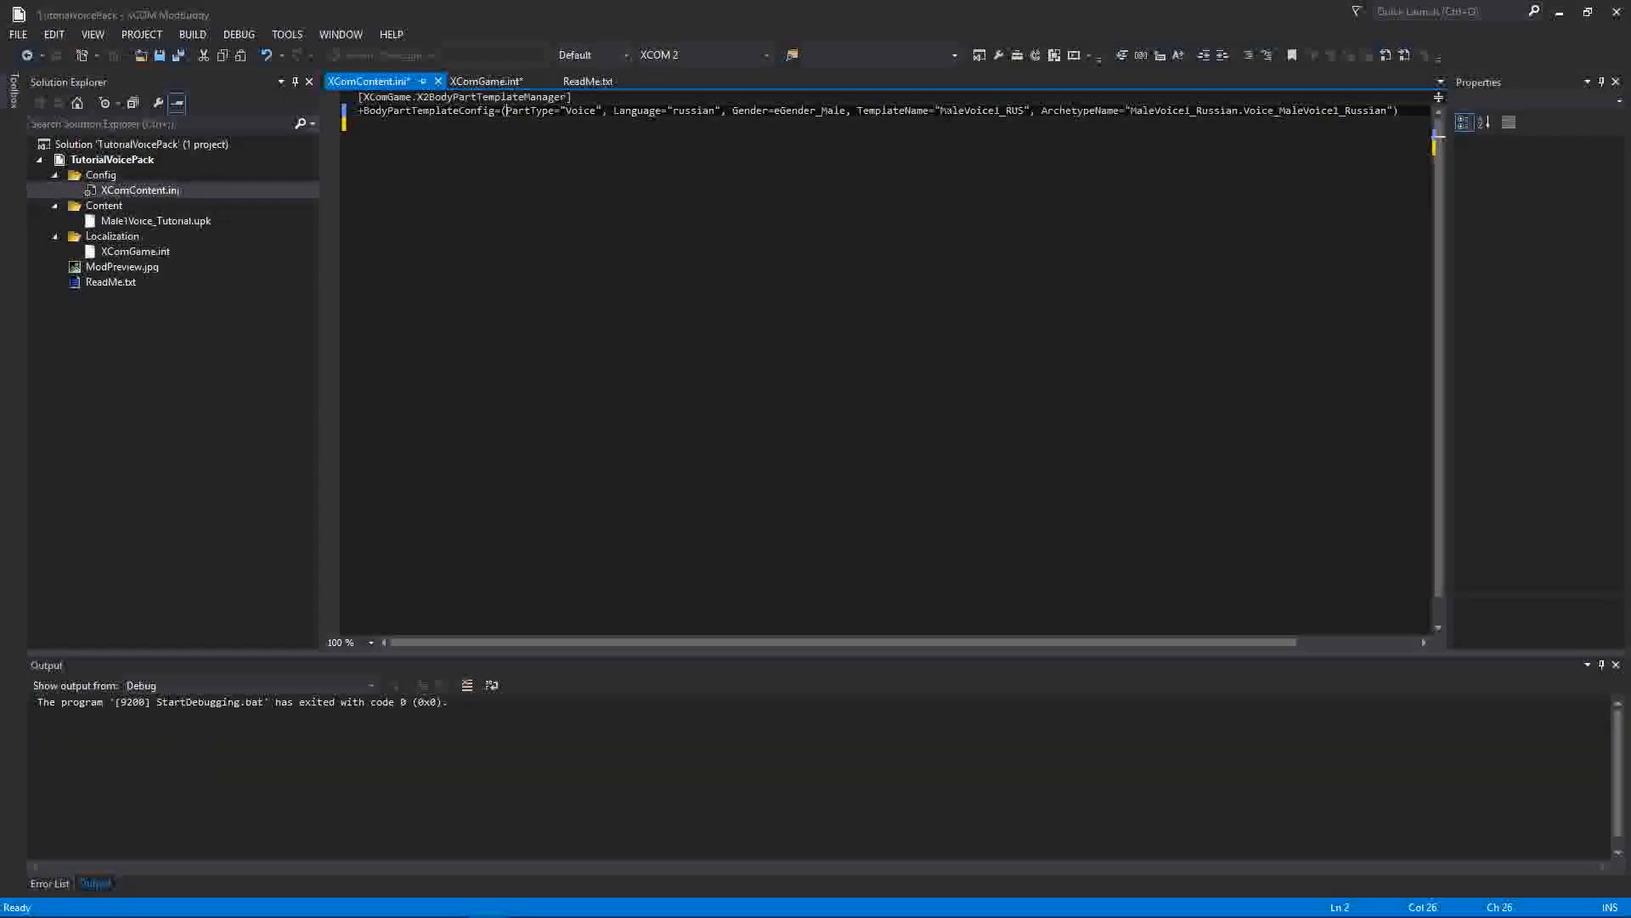
pyautogui.moveTo(938, 110); pyautogui.dragTo(1012, 110)
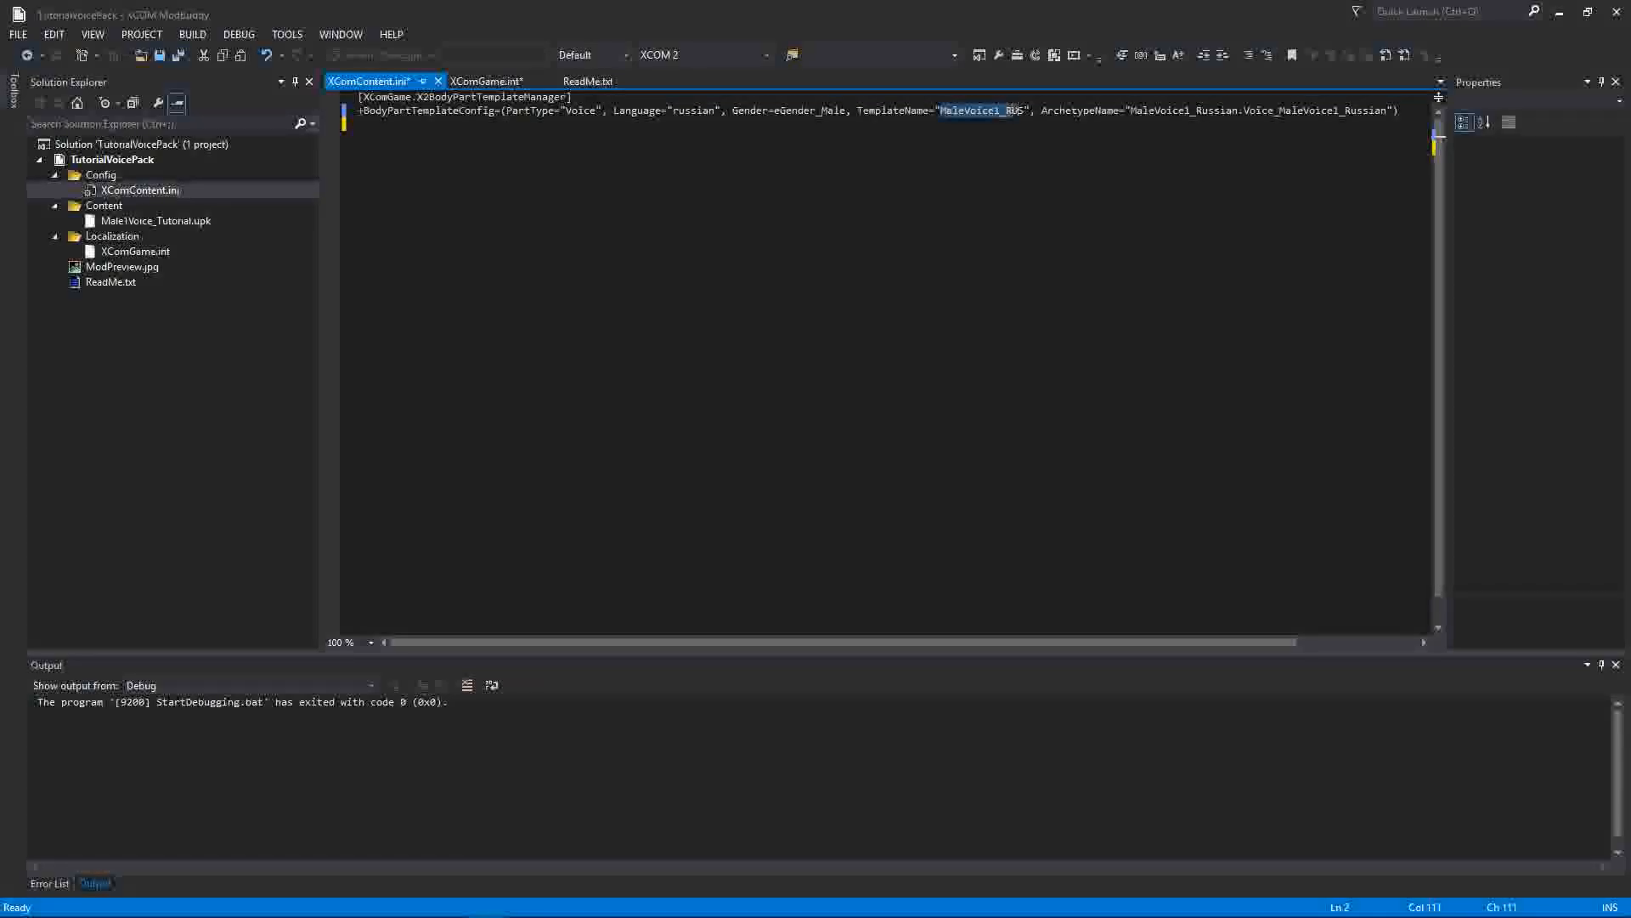
pyautogui.click(1018, 111)
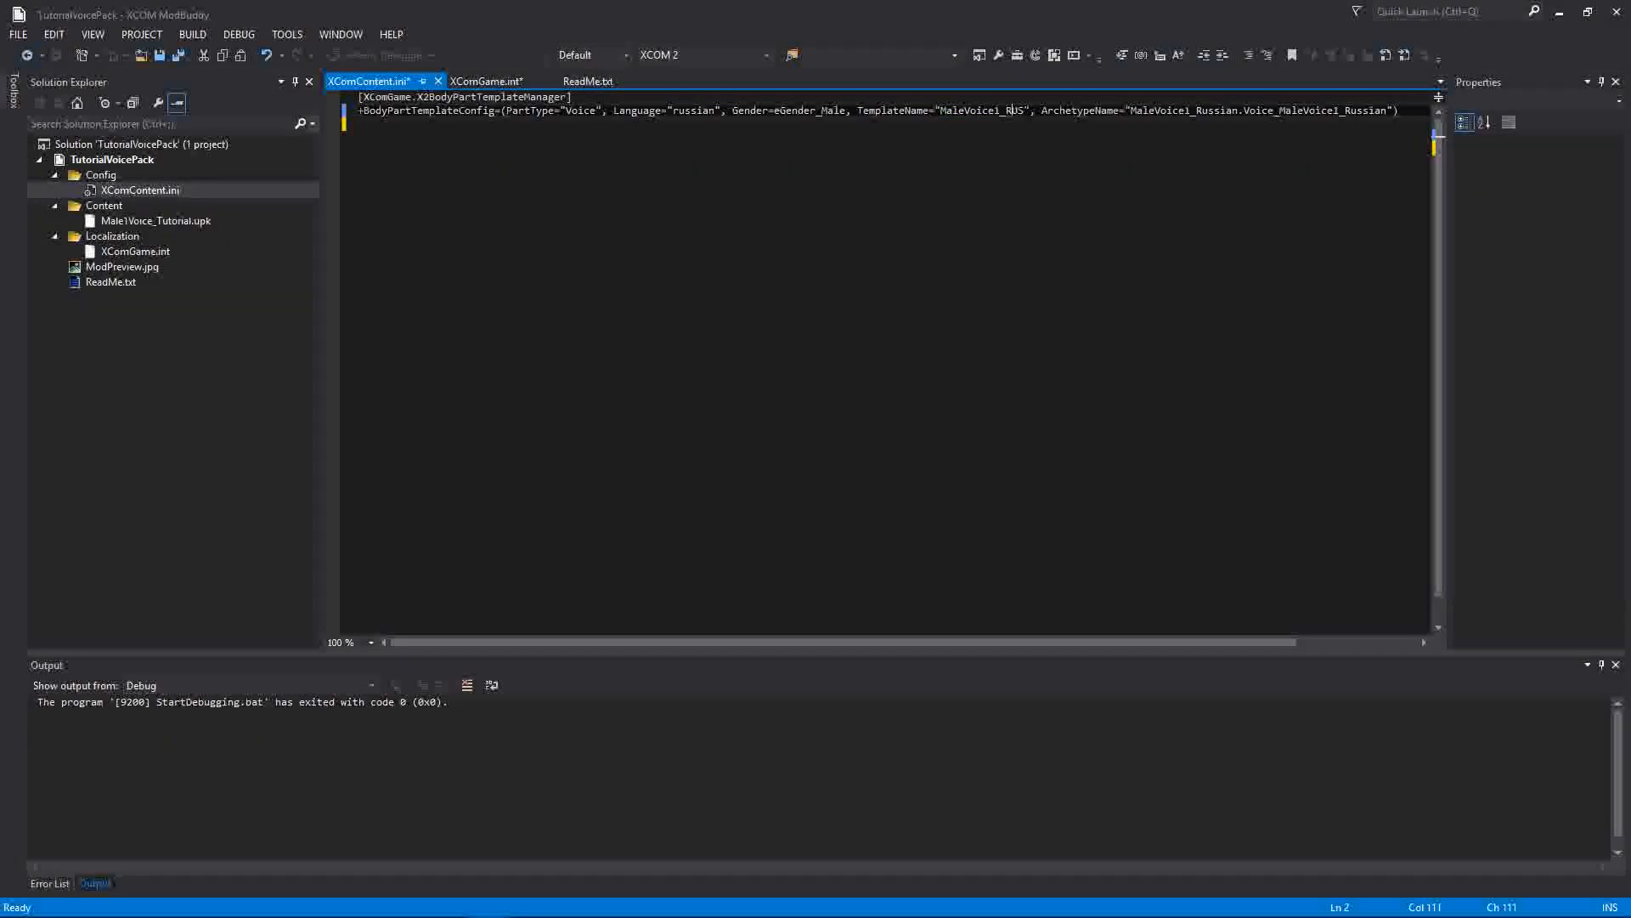
pyautogui.moveTo(1023, 110); pyautogui.dragTo(1009, 112)
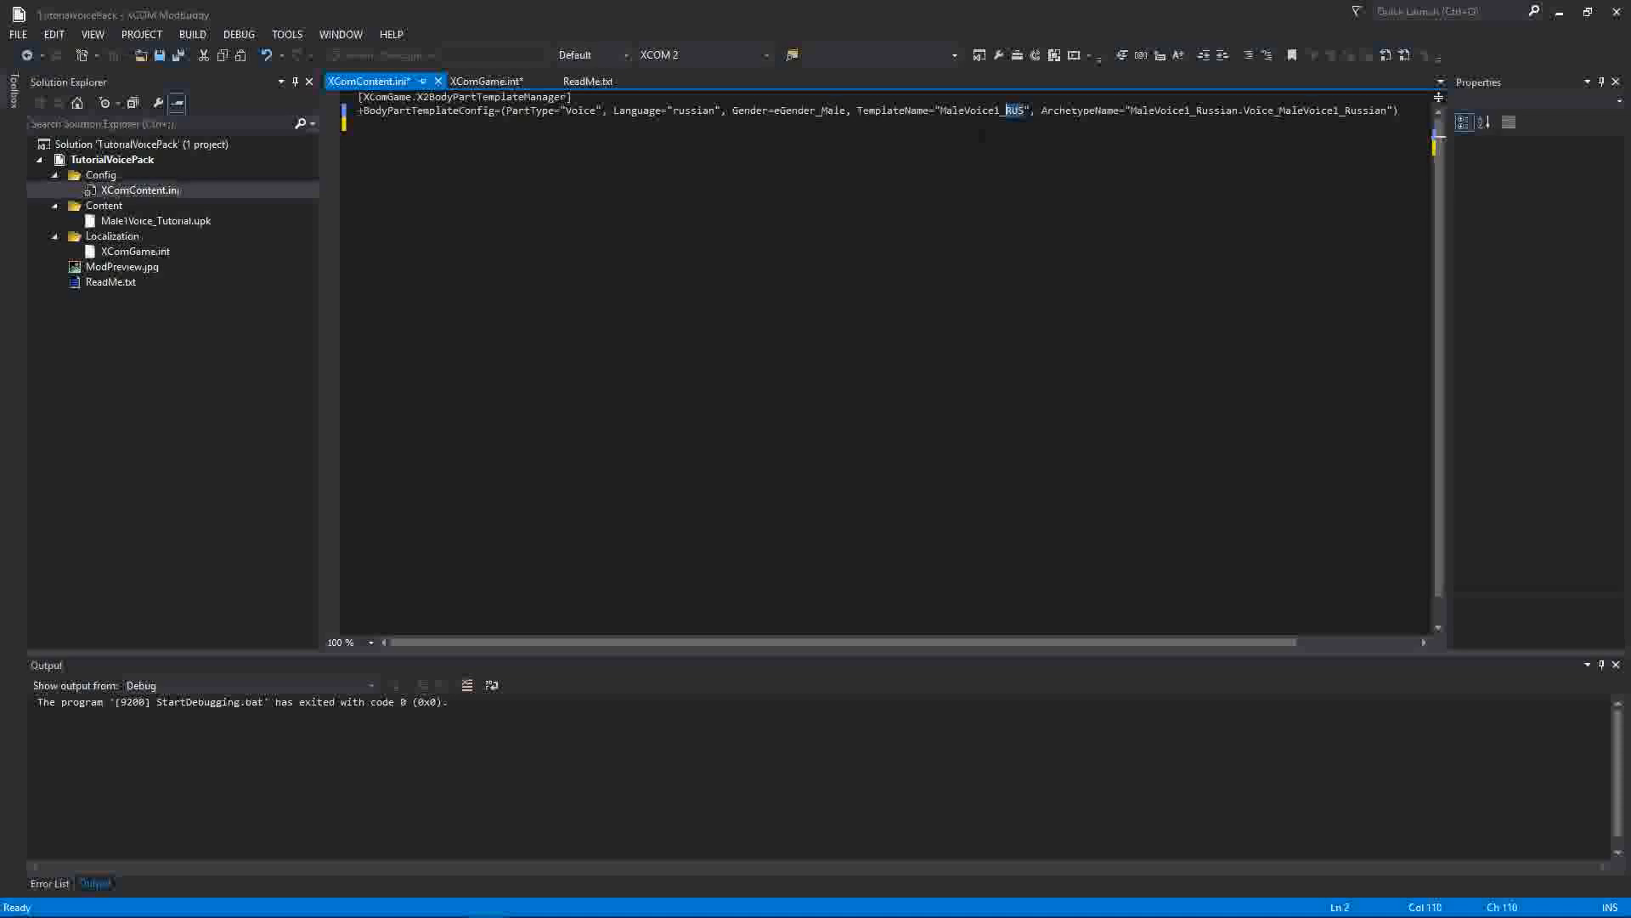
pyautogui.write('TUT')
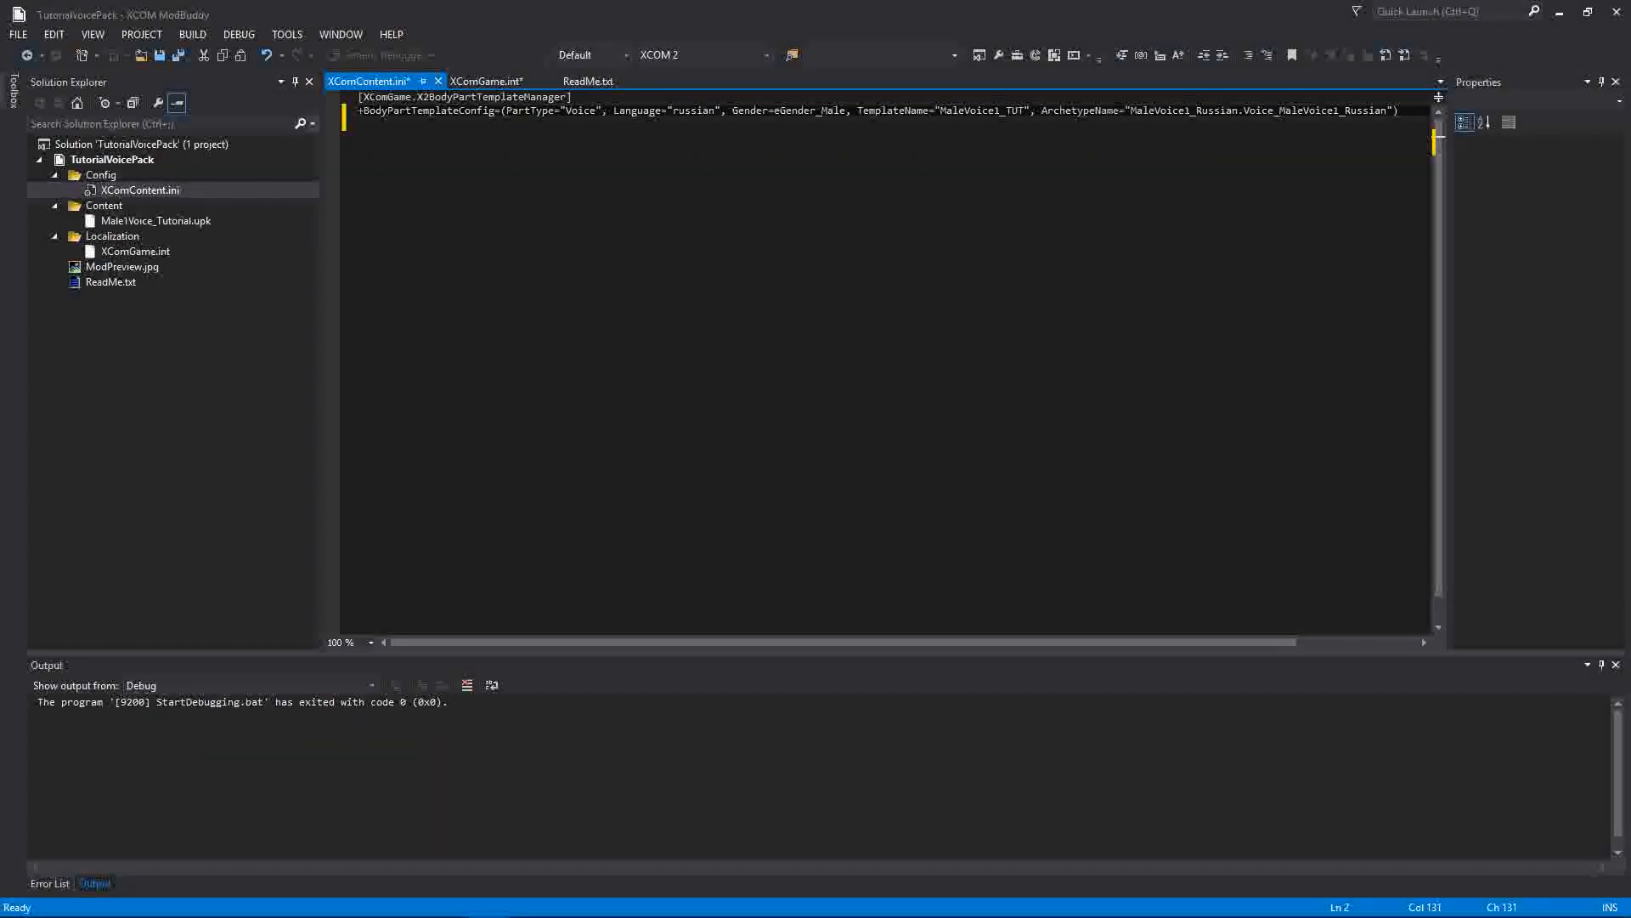
# Replace the package part of the ArchetypeName value, before the dot, with Male1Voice_Tutorial.
pyautogui.click(1133, 110)
pyautogui.moveTo(1131, 111); pyautogui.dragTo(1386, 111)
pyautogui.moveTo(1131, 111); pyautogui.dragTo(1237, 111)
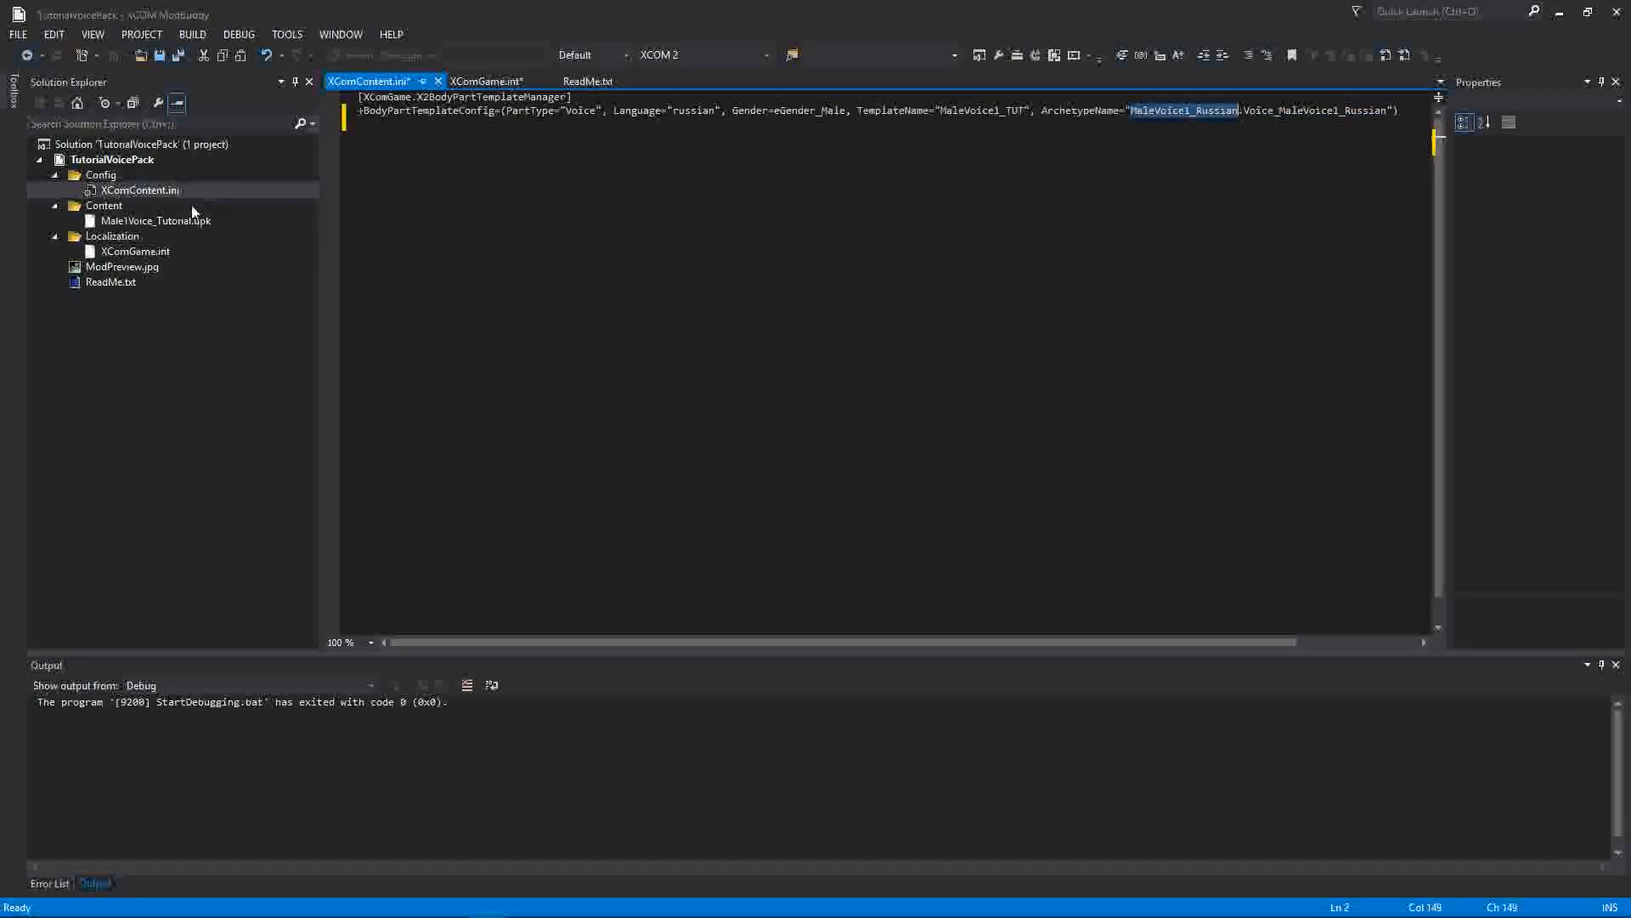
pyautogui.write('Male1Voice')
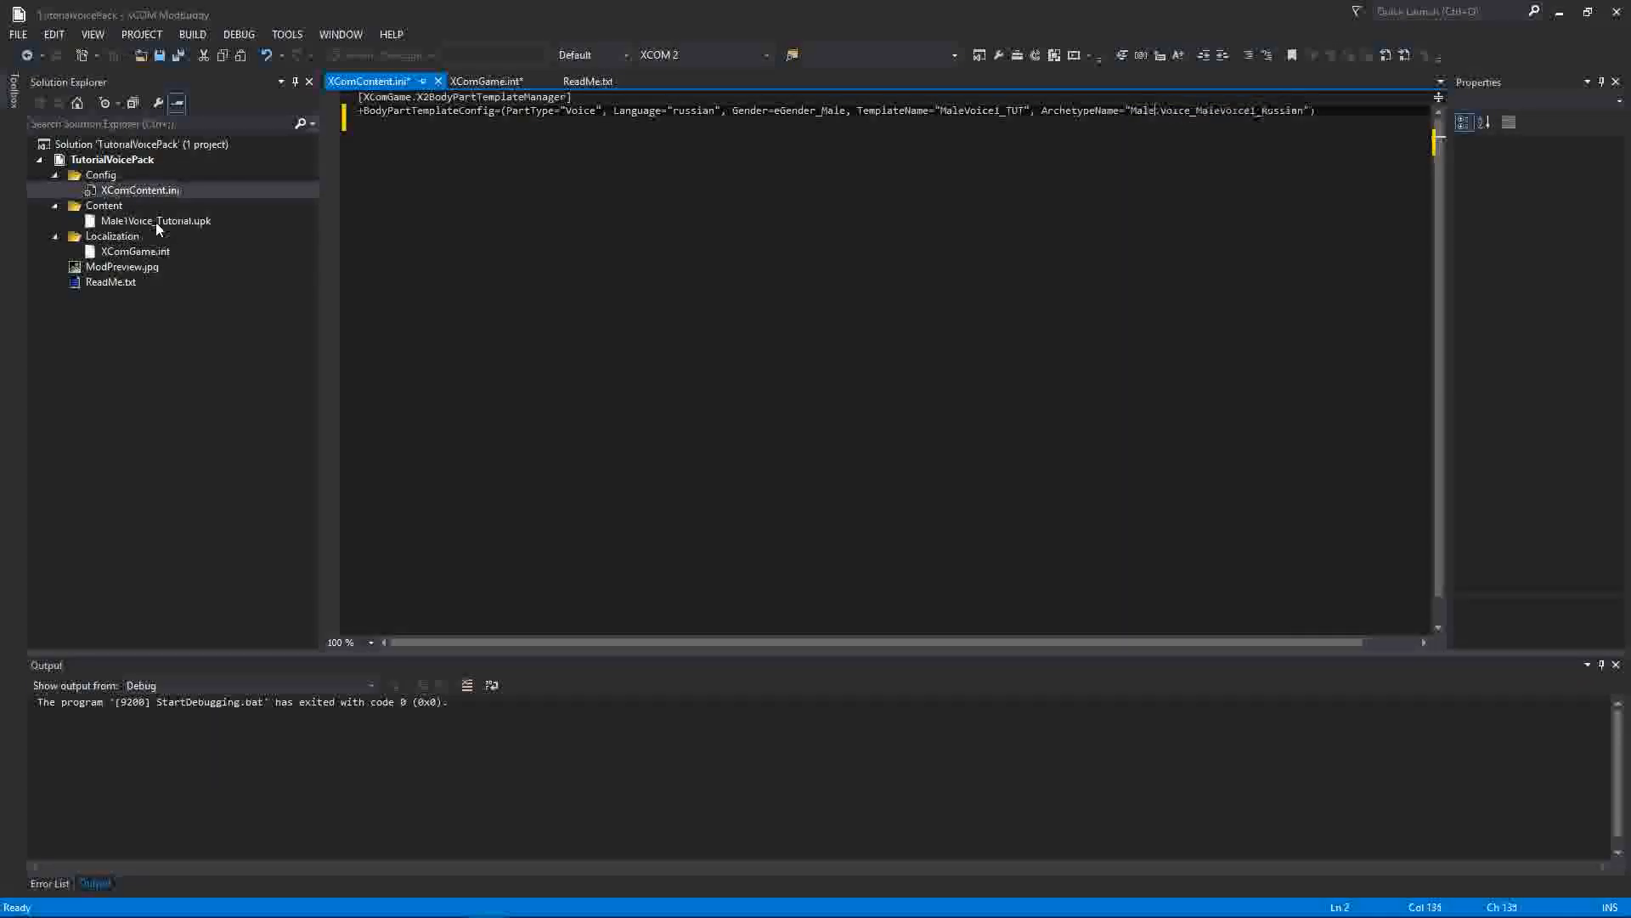
pyautogui.write('_Tutor')
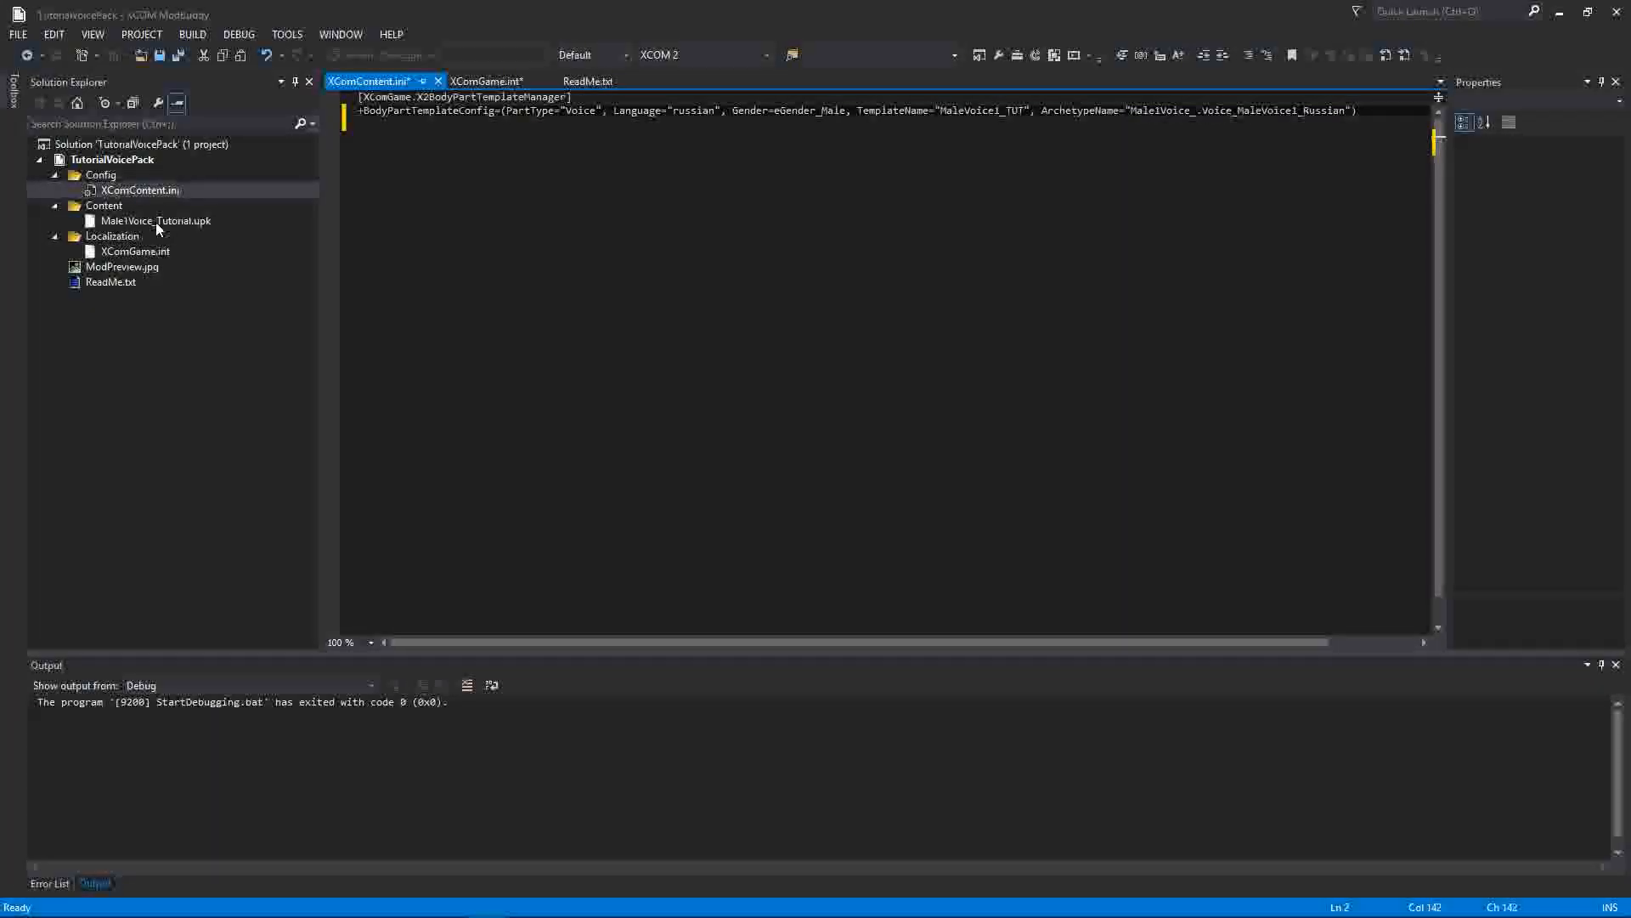
pyautogui.write('ial')
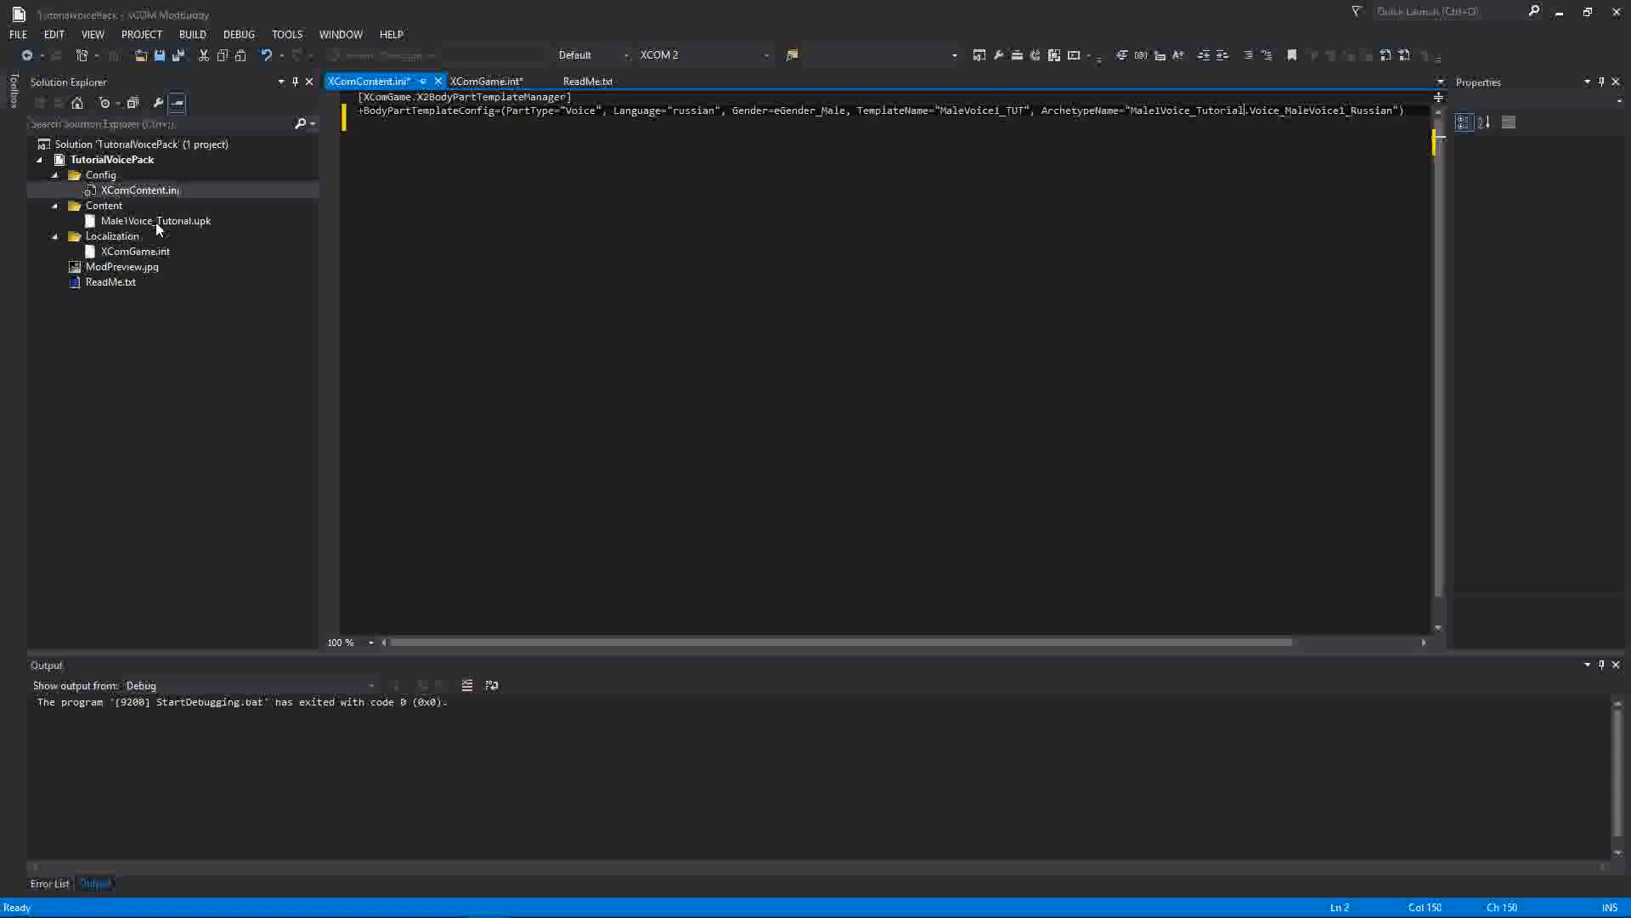
pyautogui.press('Right')
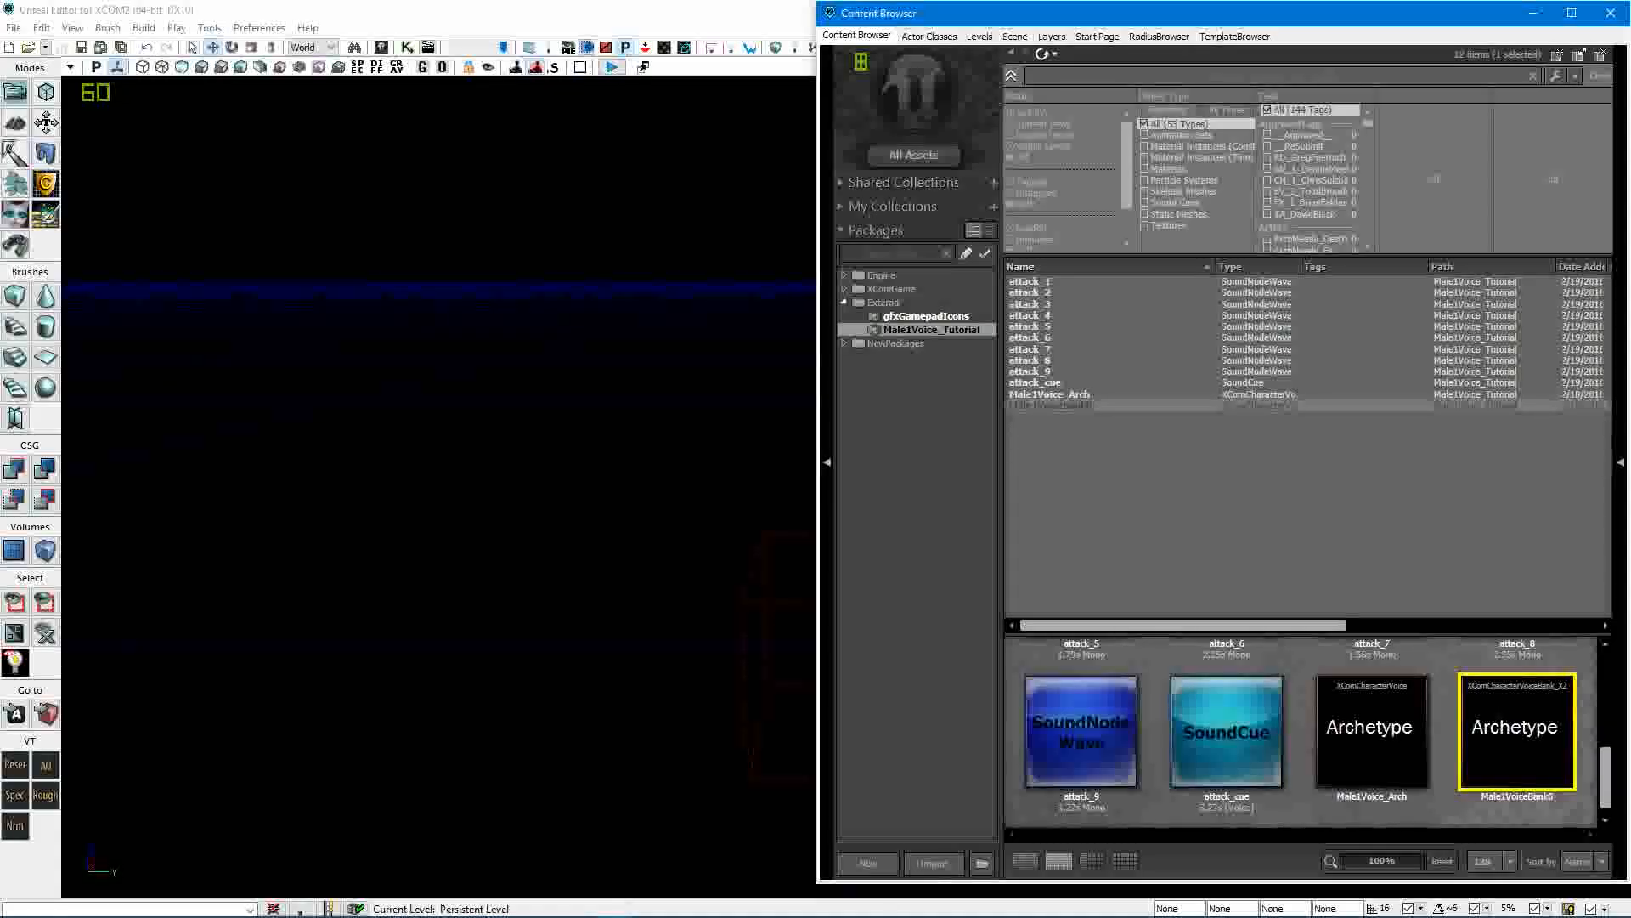
# Check the archetype's name in the Unreal Editor, set the ArchetypeName part after the dot to Male1Voice_Arch, and save XComContent.ini.
pyautogui.click(1074, 395)
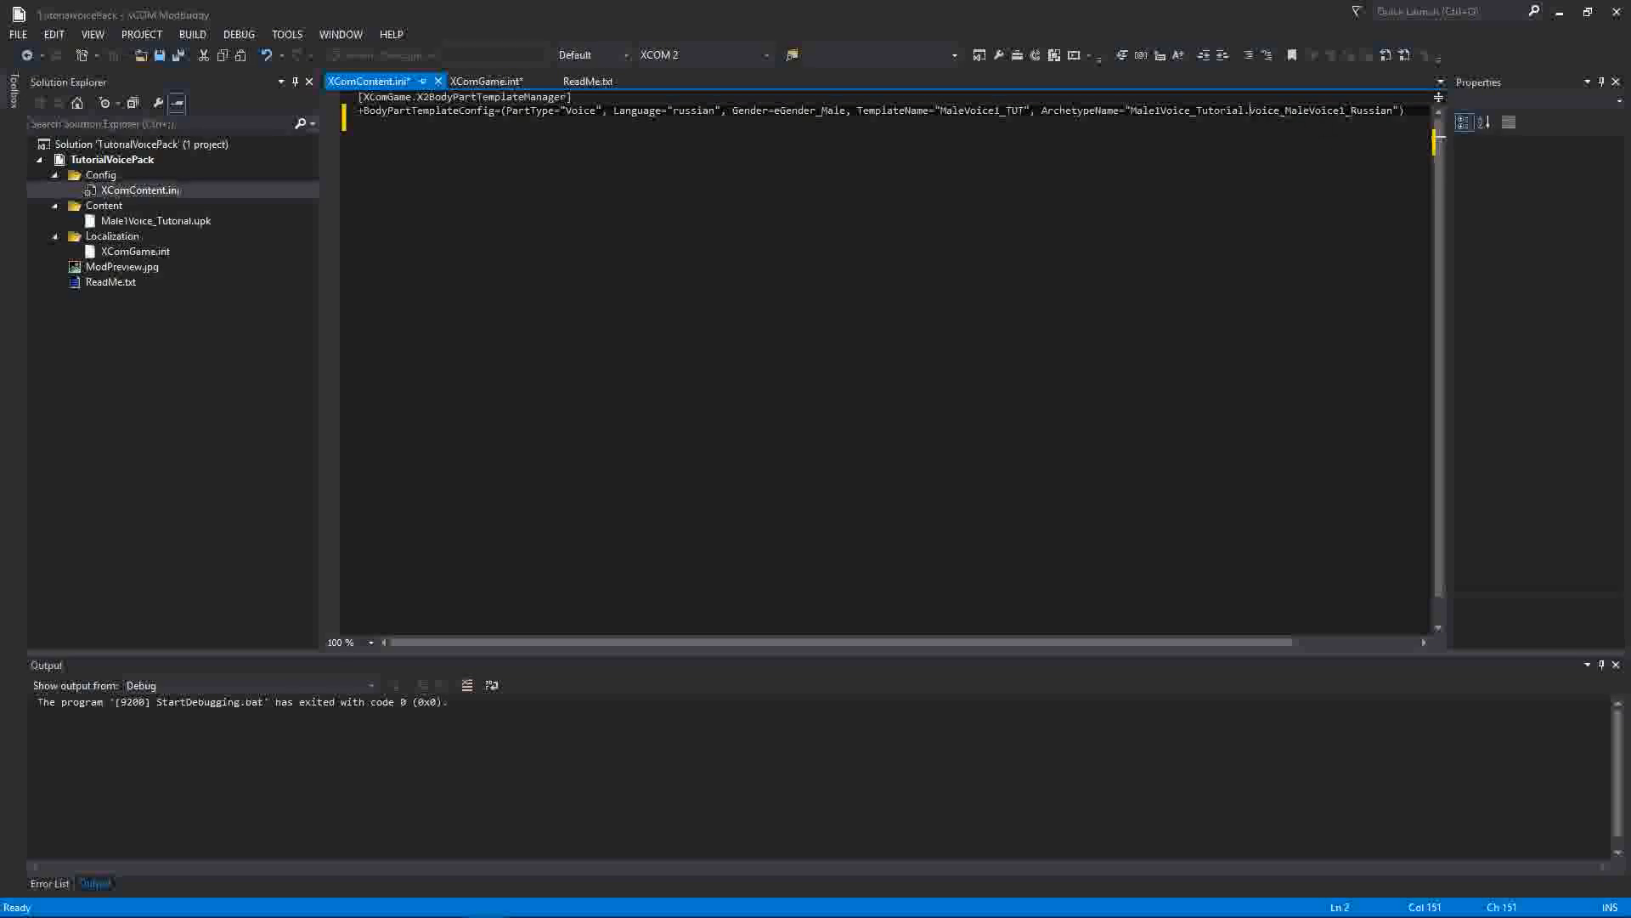
pyautogui.doubleClick(1385, 111)
pyautogui.write('Male1Voi')
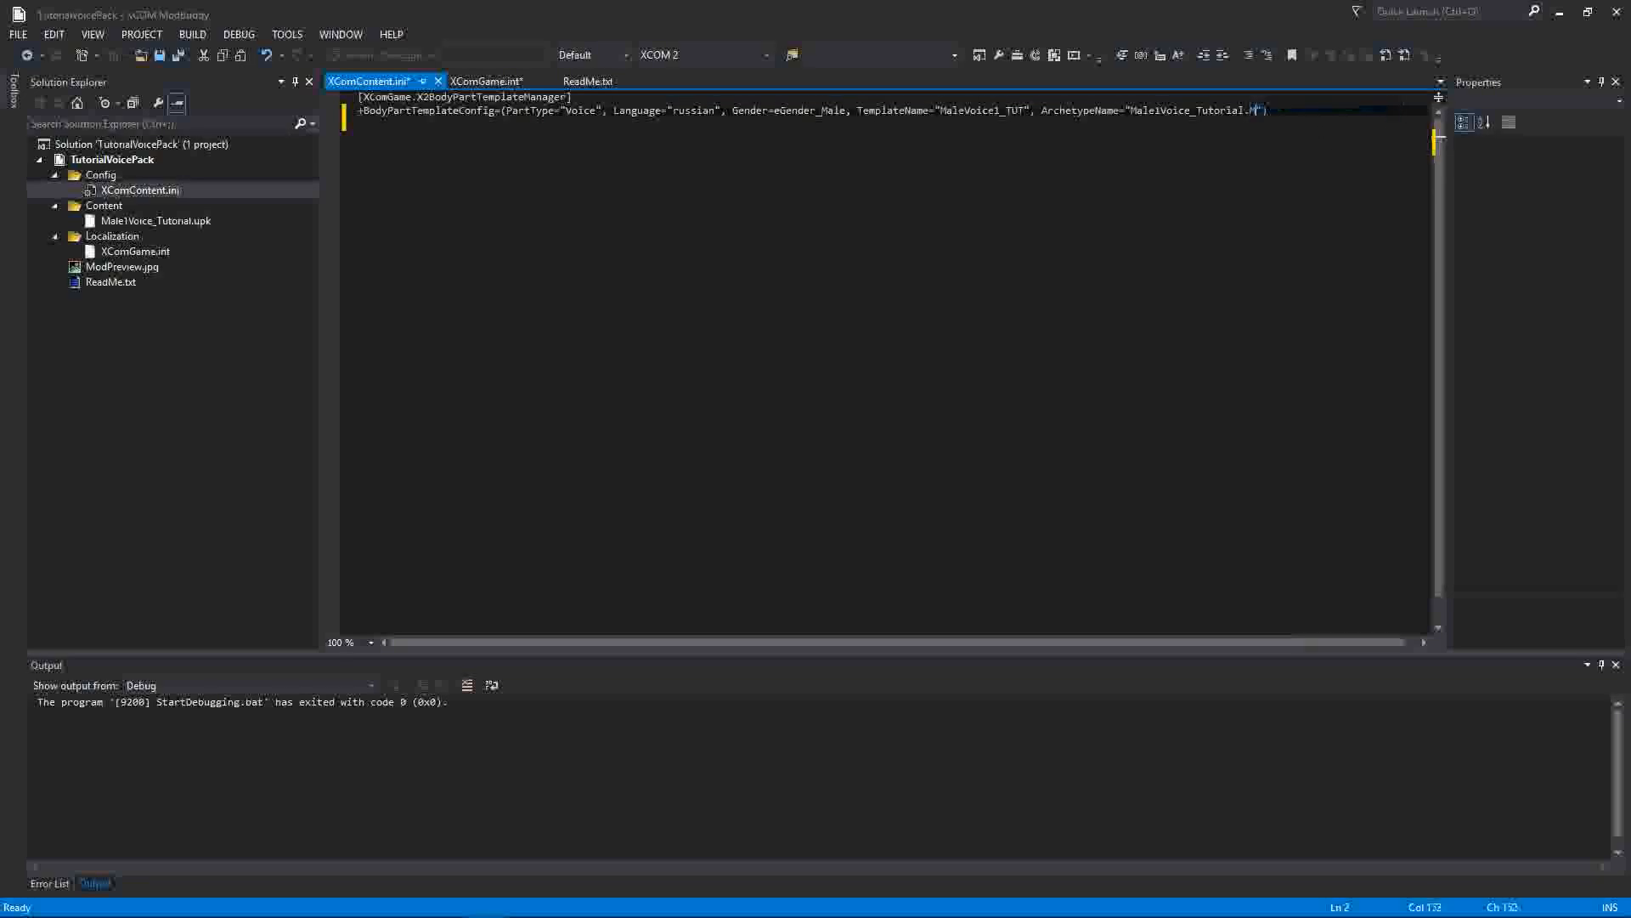
pyautogui.write('ce_Arch')
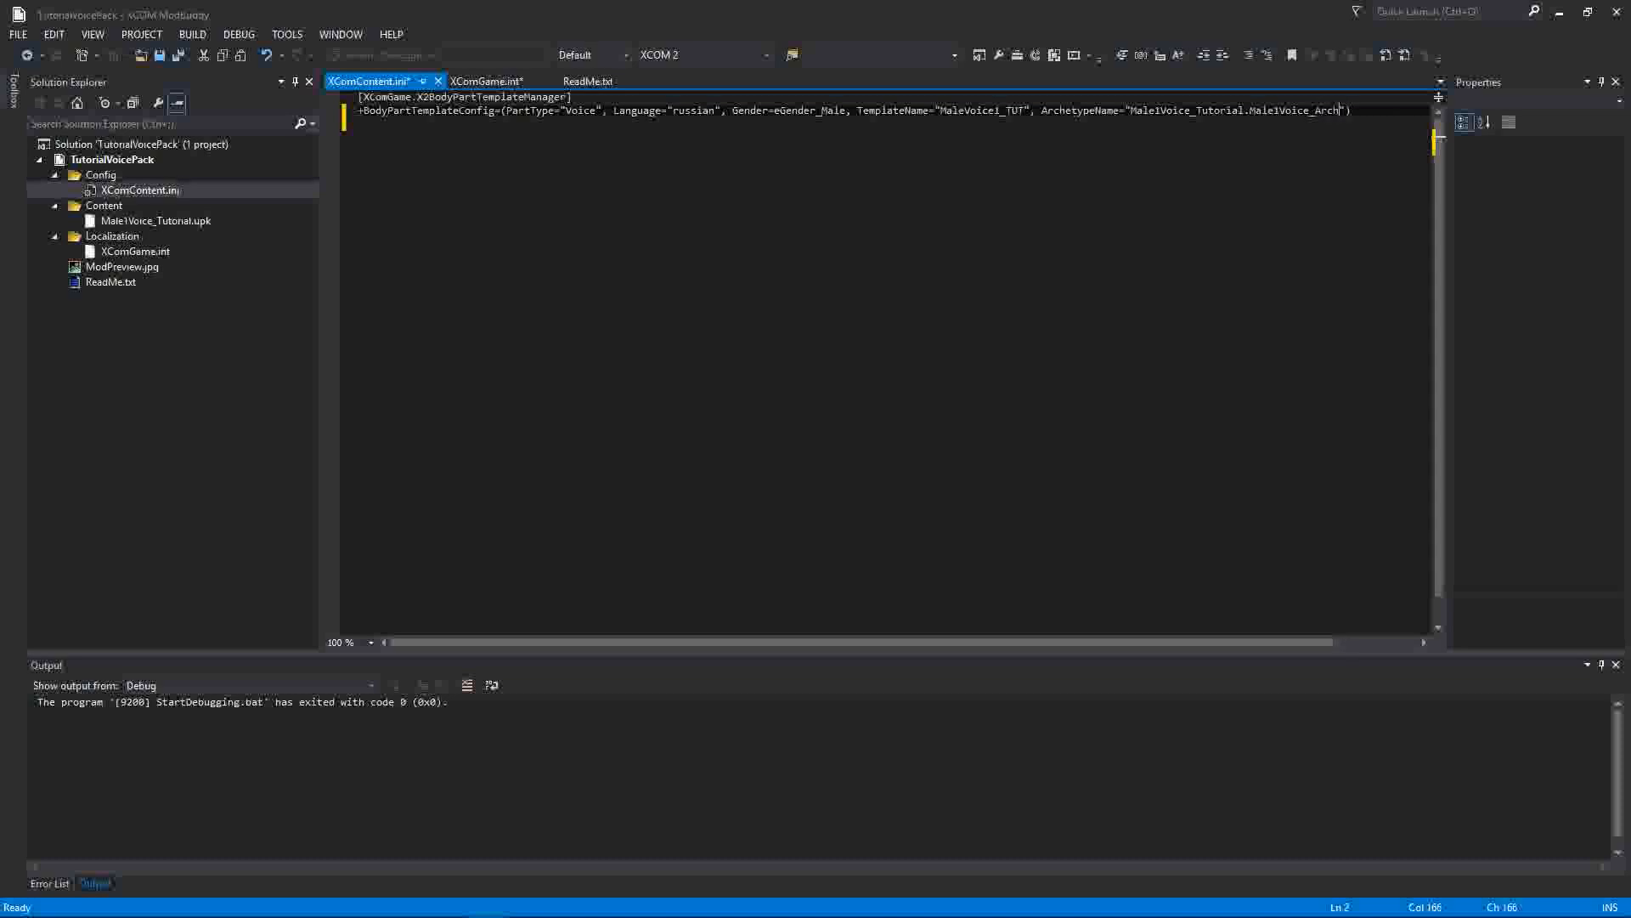
pyautogui.hotkey('ctrl', 's')
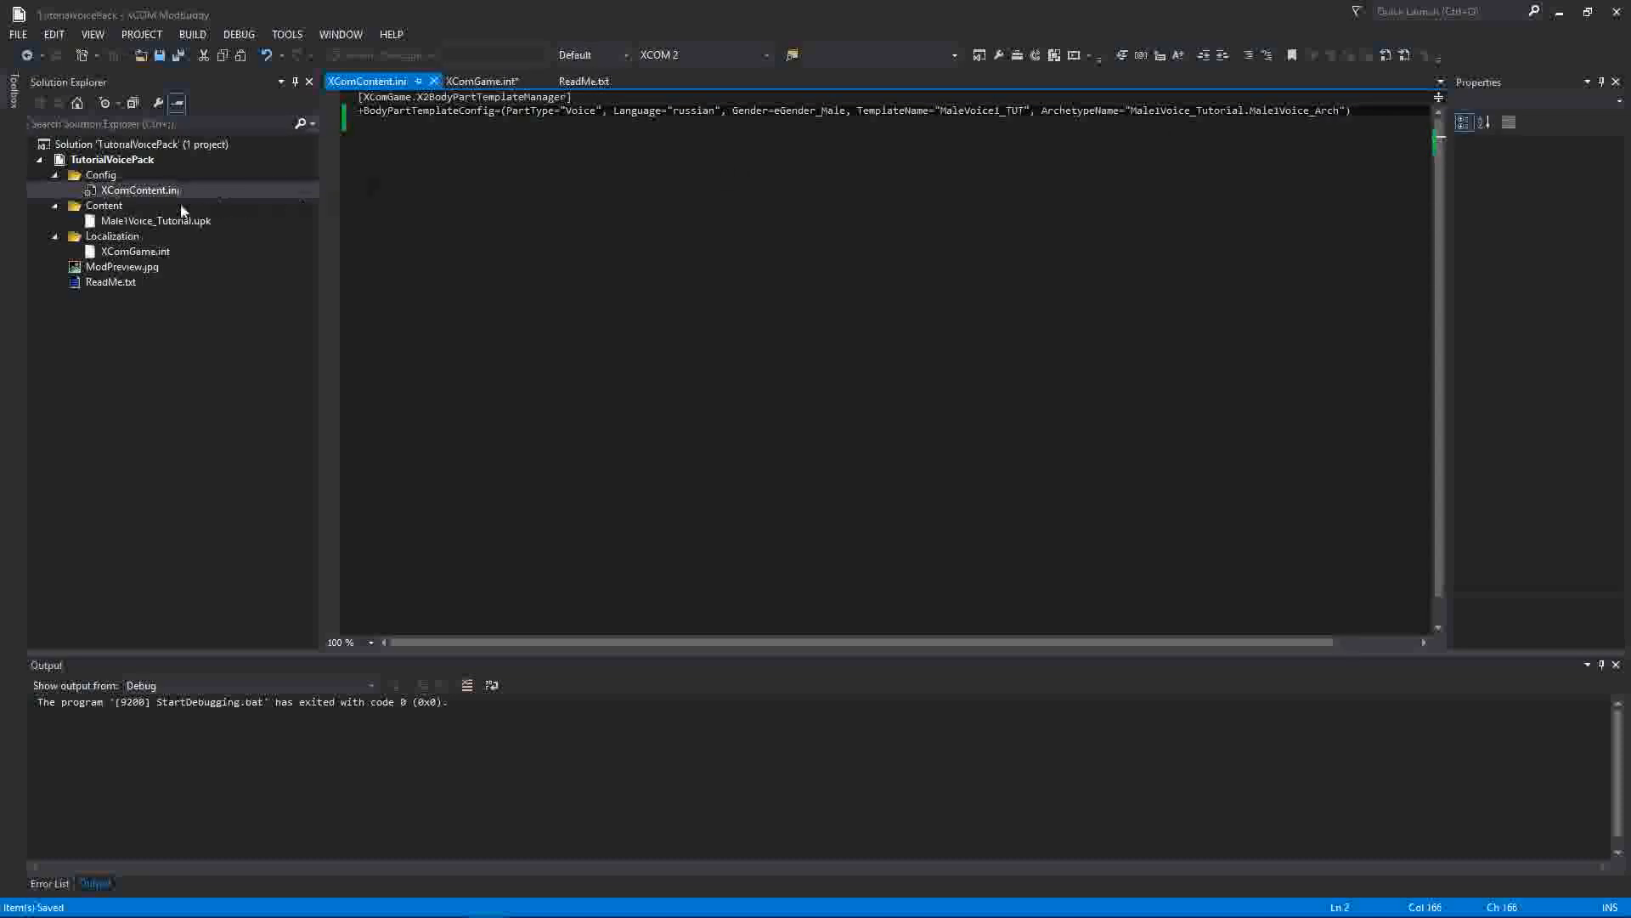
# Open XComGame.int and delete the female Russian voice's two-line X2BodyPartTemplate entry.
pyautogui.click(157, 253)
pyautogui.doubleClick(148, 255)
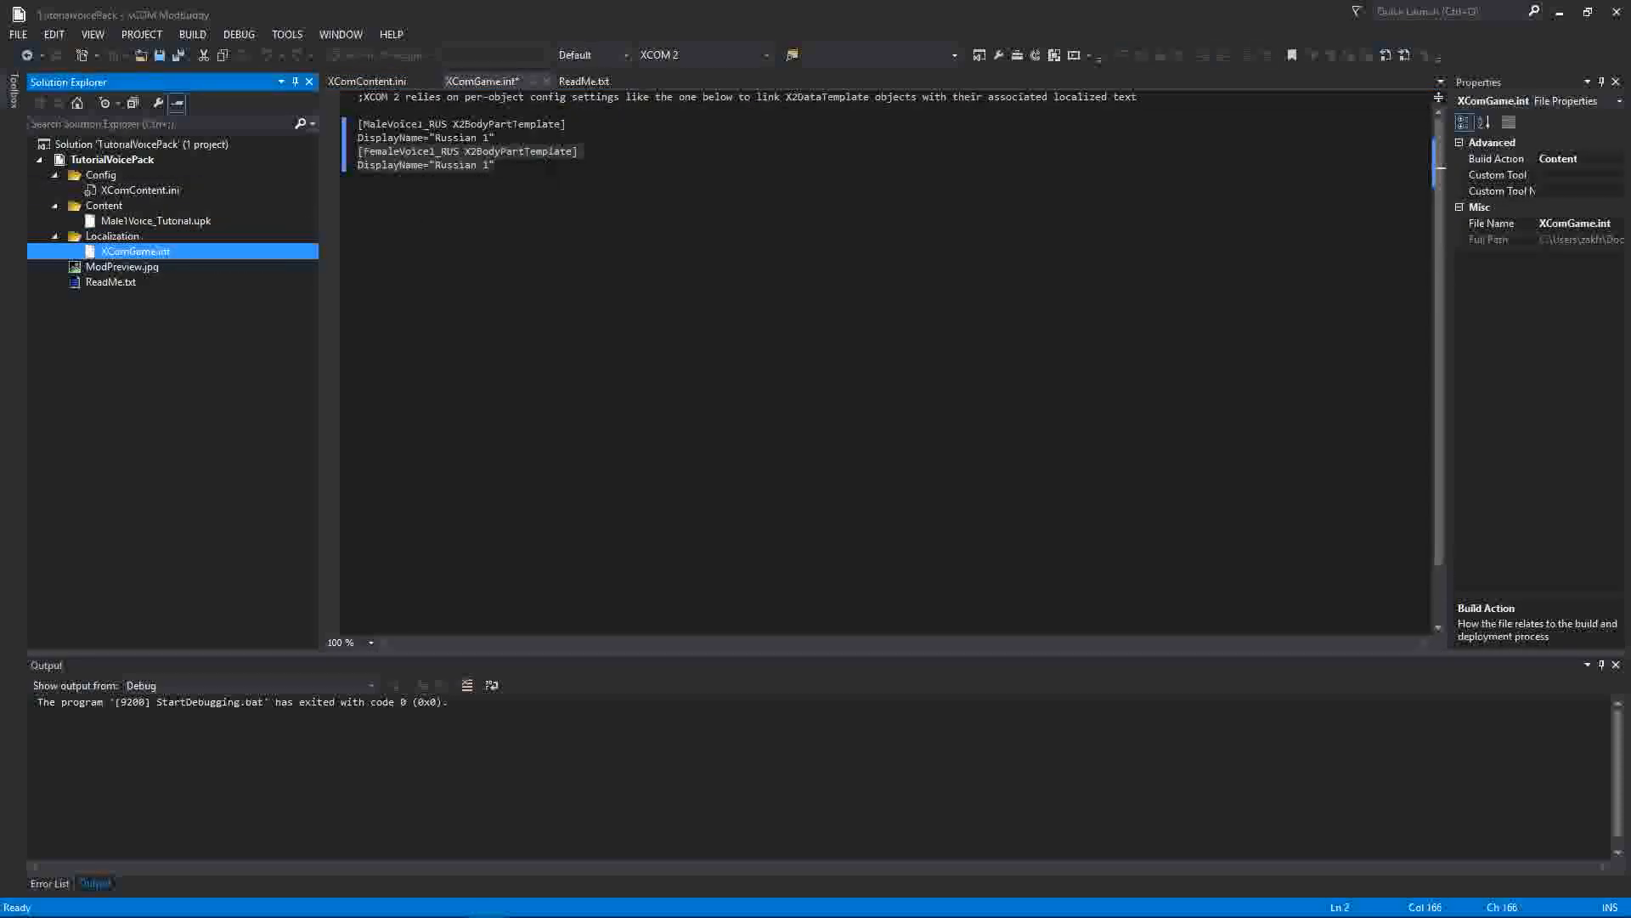
pyautogui.click(416, 213)
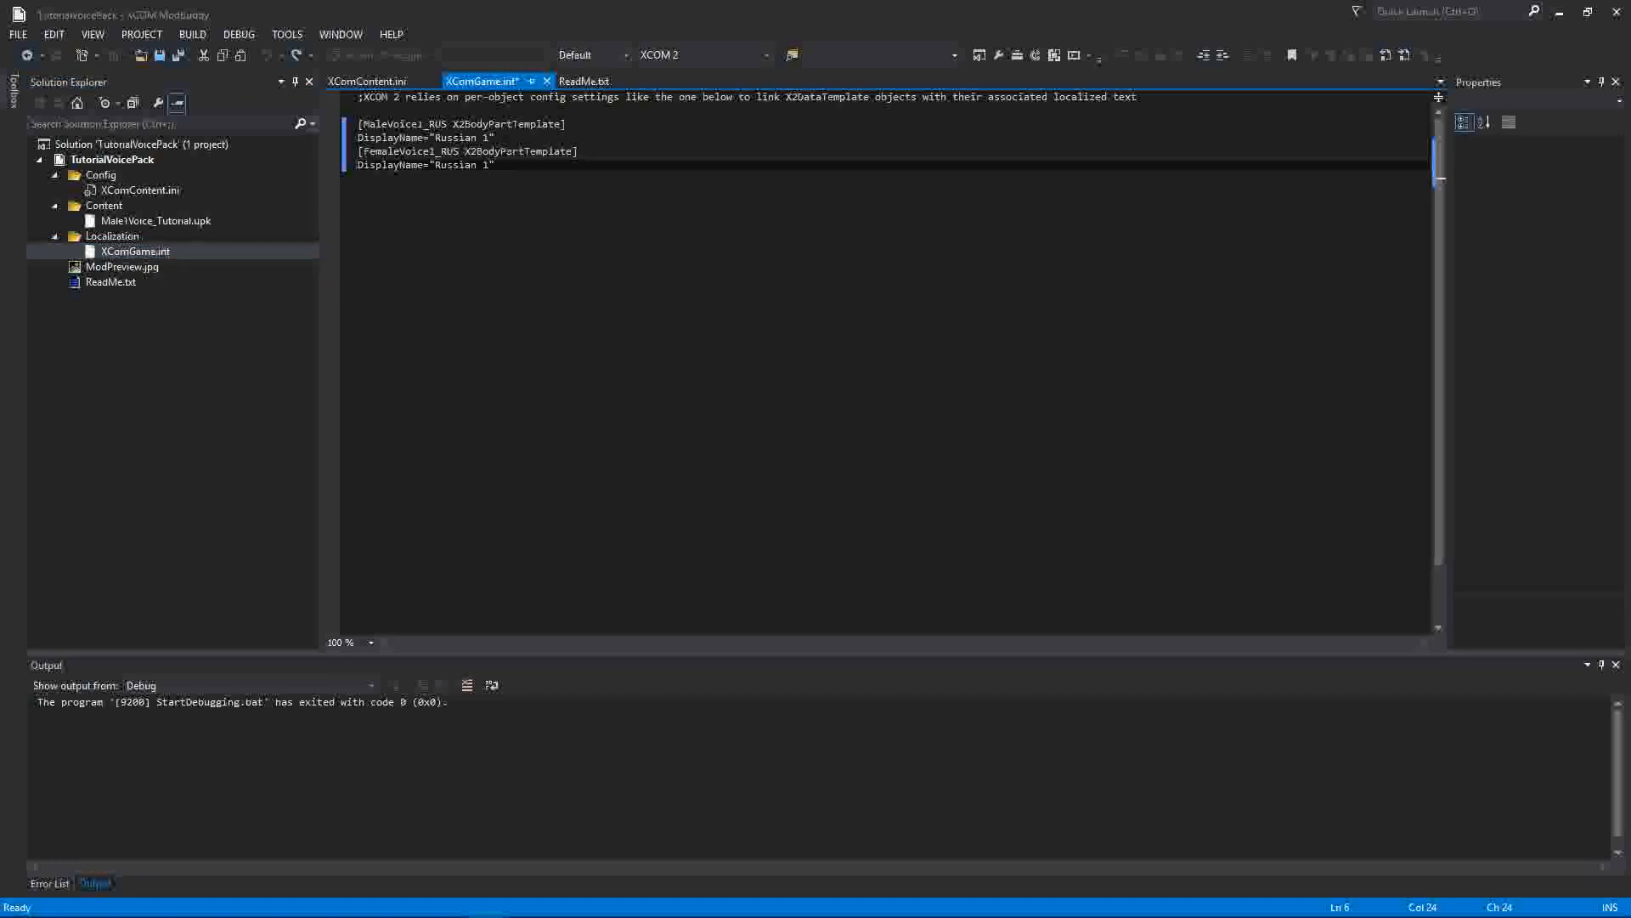
pyautogui.moveTo(503, 139); pyautogui.dragTo(359, 124)
pyautogui.moveTo(504, 165); pyautogui.dragTo(358, 153)
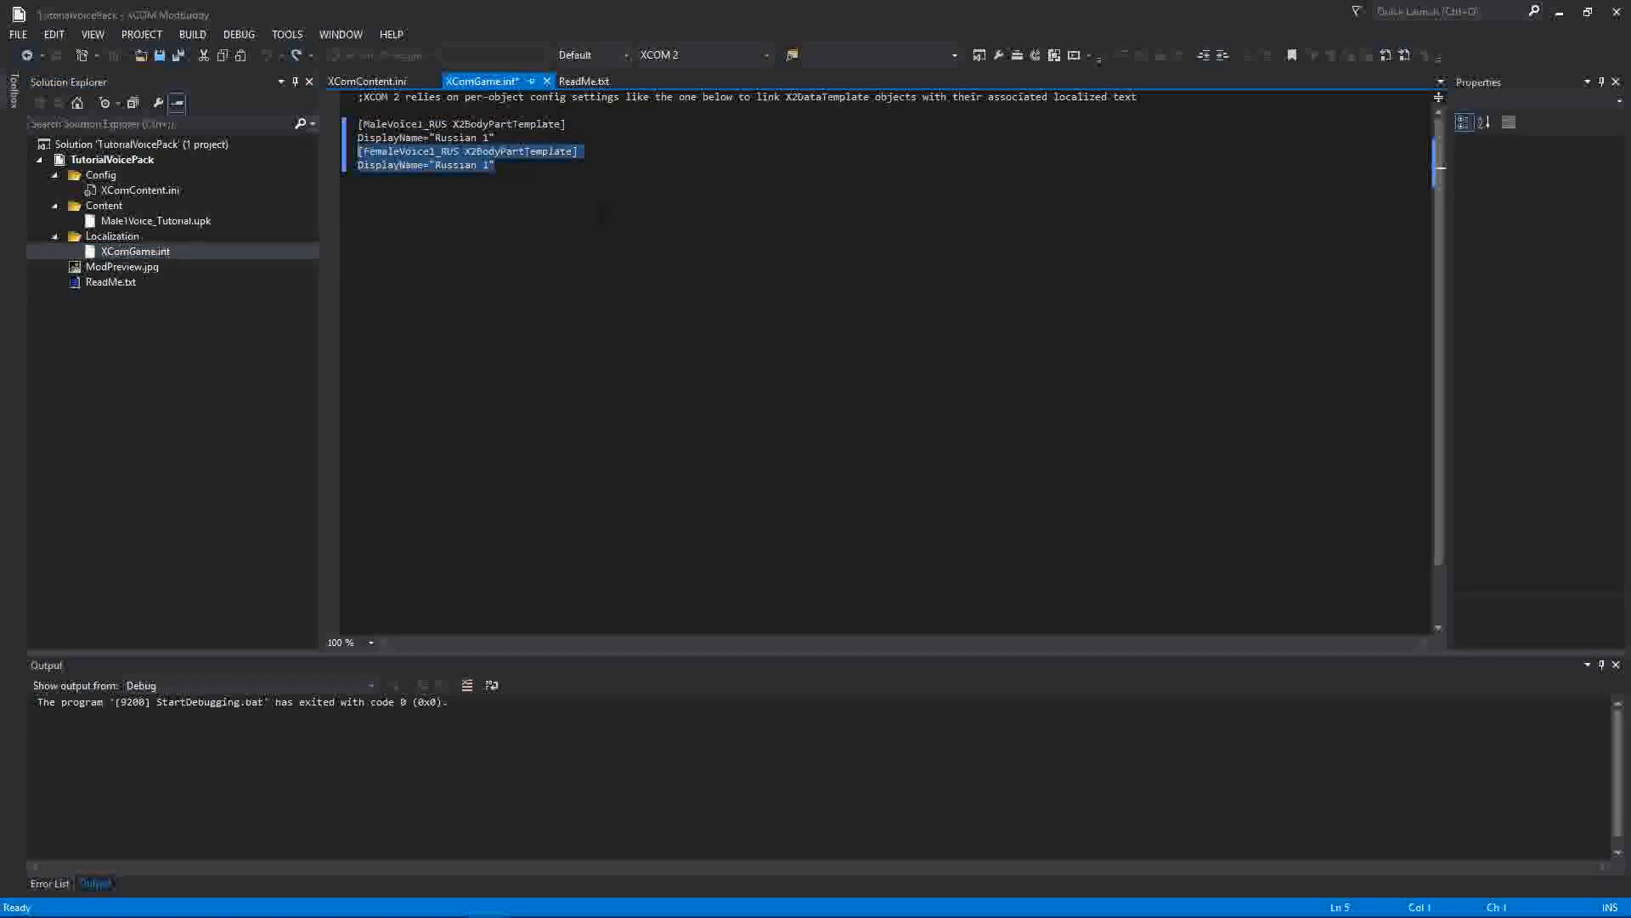
pyautogui.press('Delete')
pyautogui.press('BackSpace')
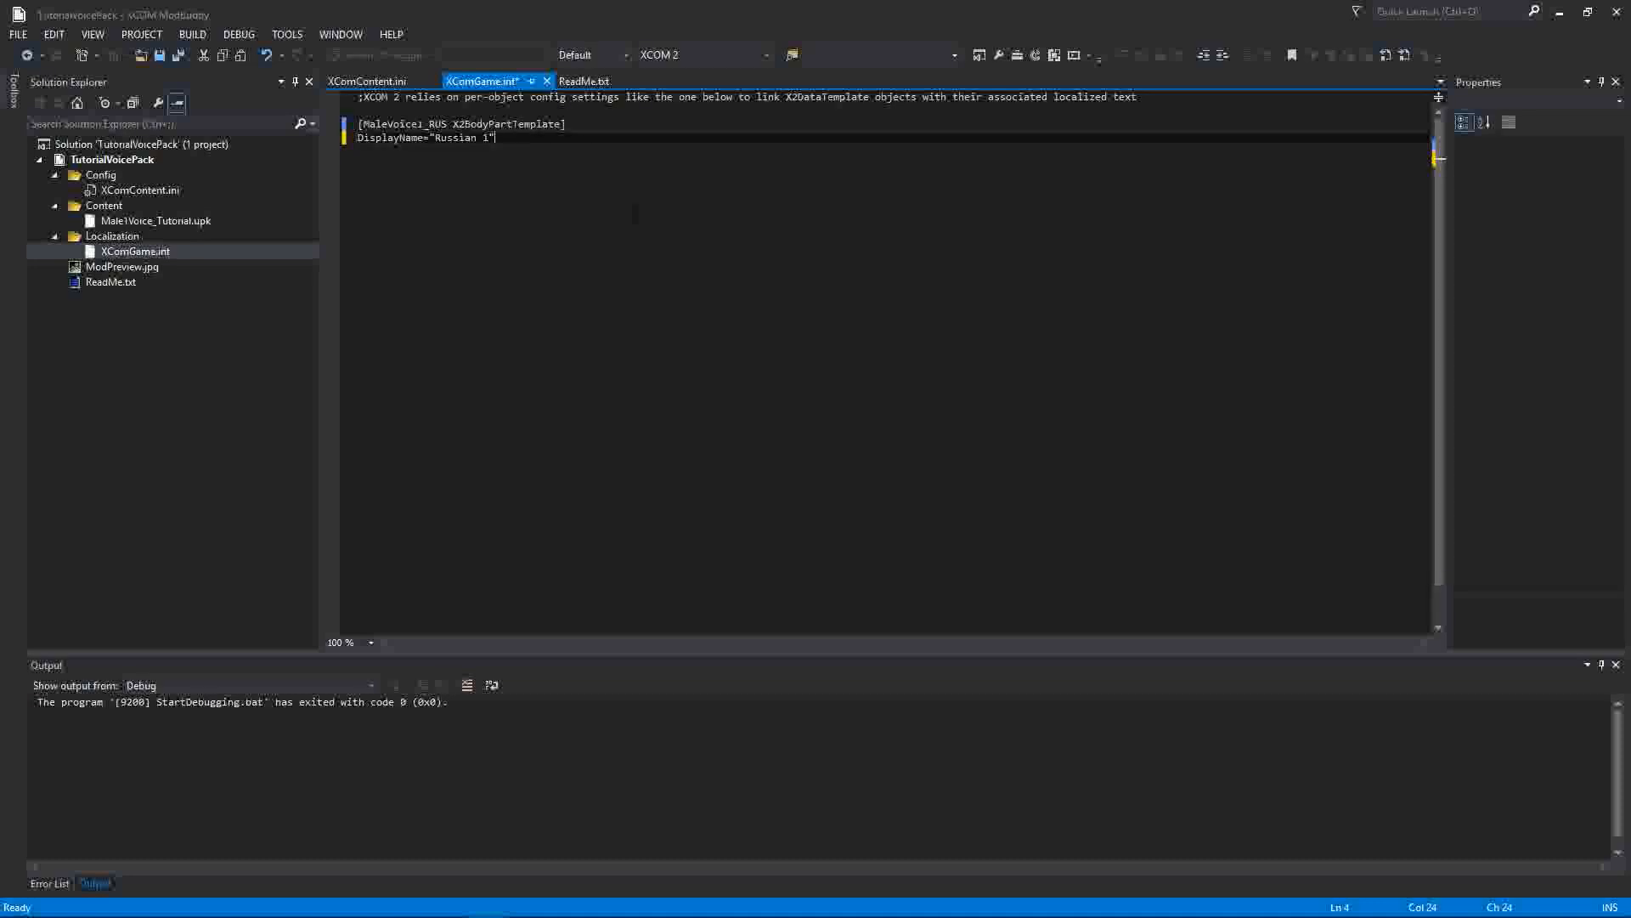
# Copy the TemplateName MaleVoice1_TUT from XComContent.ini and paste it over the template name in XComGame.int's male voice section header.
pyautogui.moveTo(447, 124); pyautogui.dragTo(363, 125)
pyautogui.doubleClick(157, 191)
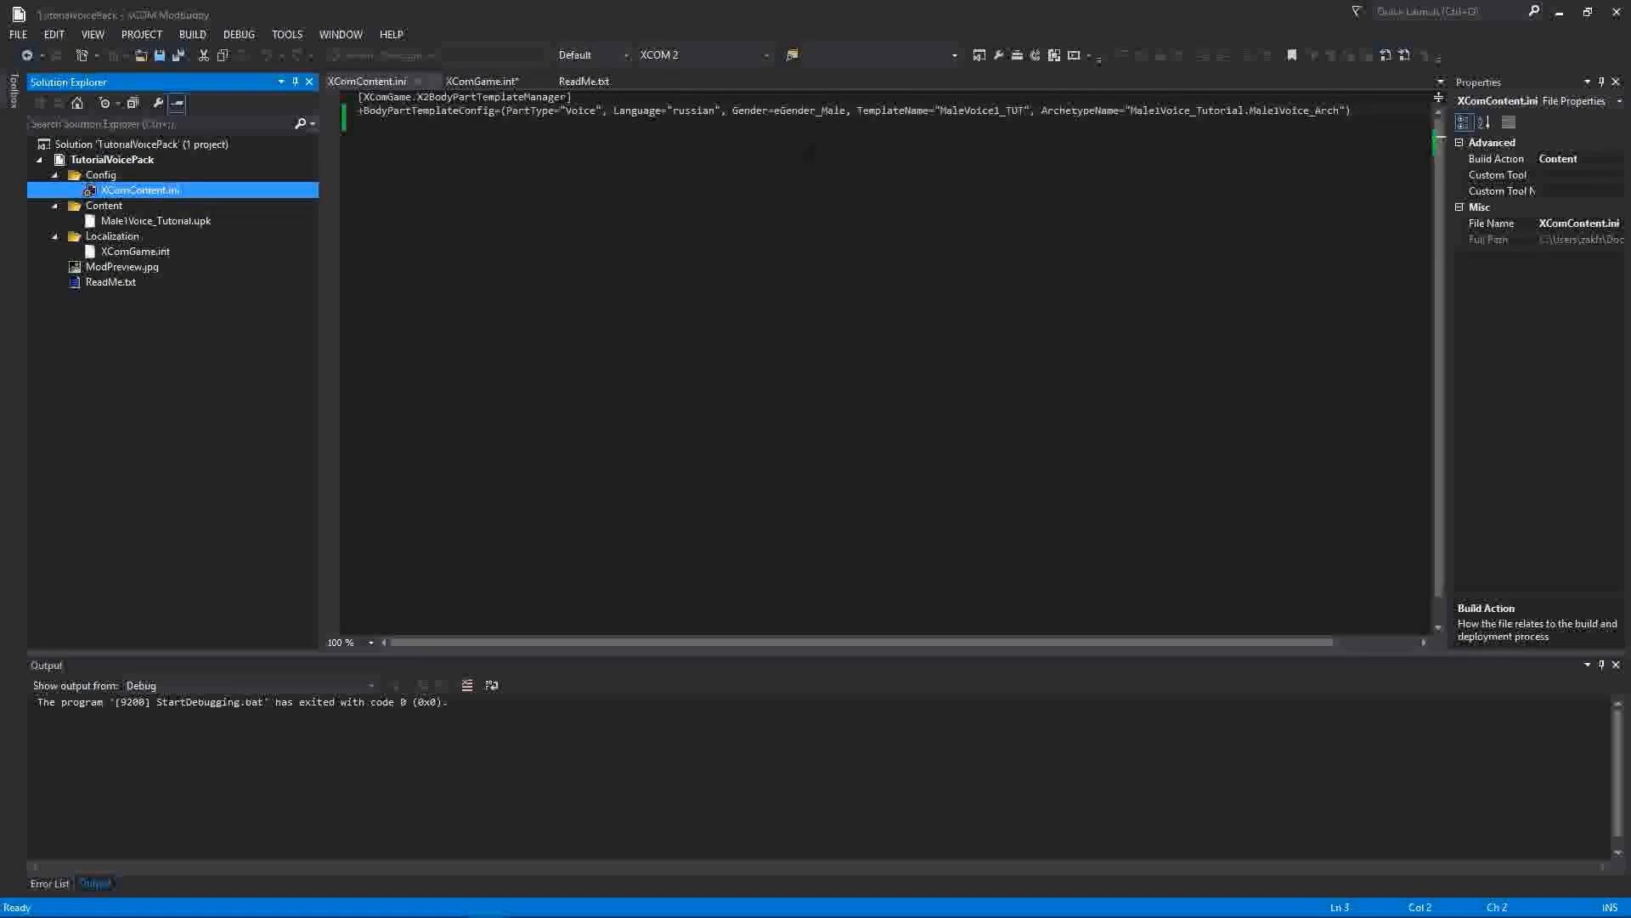
pyautogui.click(982, 117)
pyautogui.hotkey('ctrl', 'a')
pyautogui.moveTo(1025, 111); pyautogui.dragTo(940, 111)
pyautogui.hotkey('ctrl', 'c')
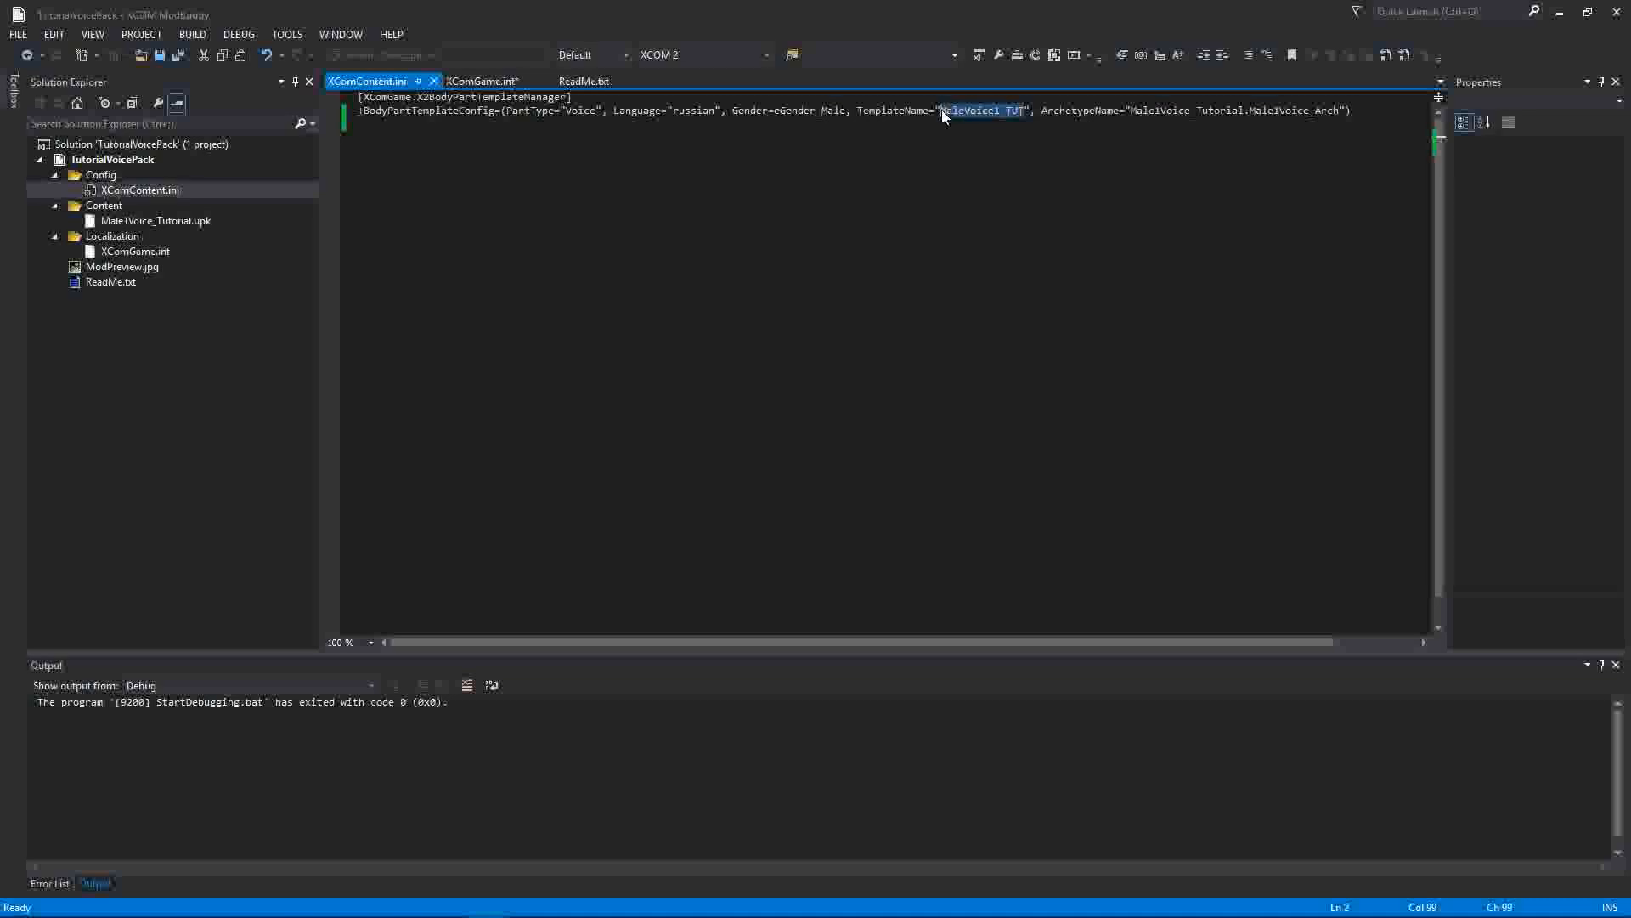
pyautogui.click(165, 253)
pyautogui.doubleClick(165, 253)
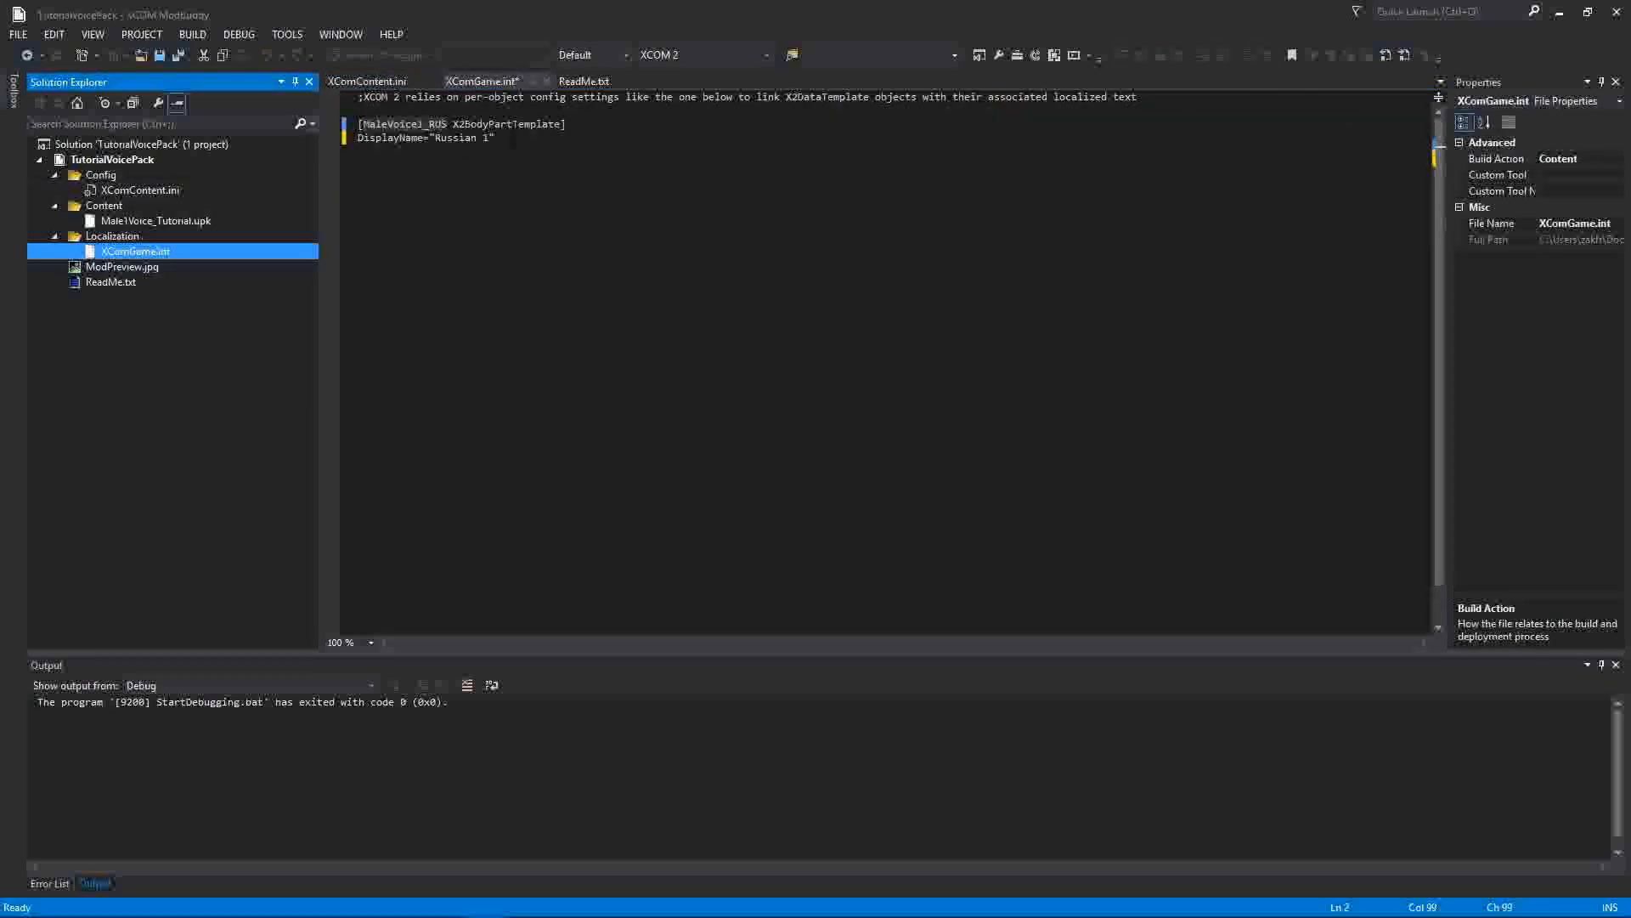
pyautogui.click(443, 124)
pyautogui.moveTo(448, 124); pyautogui.dragTo(364, 125)
pyautogui.hotkey('ctrl', 'v')
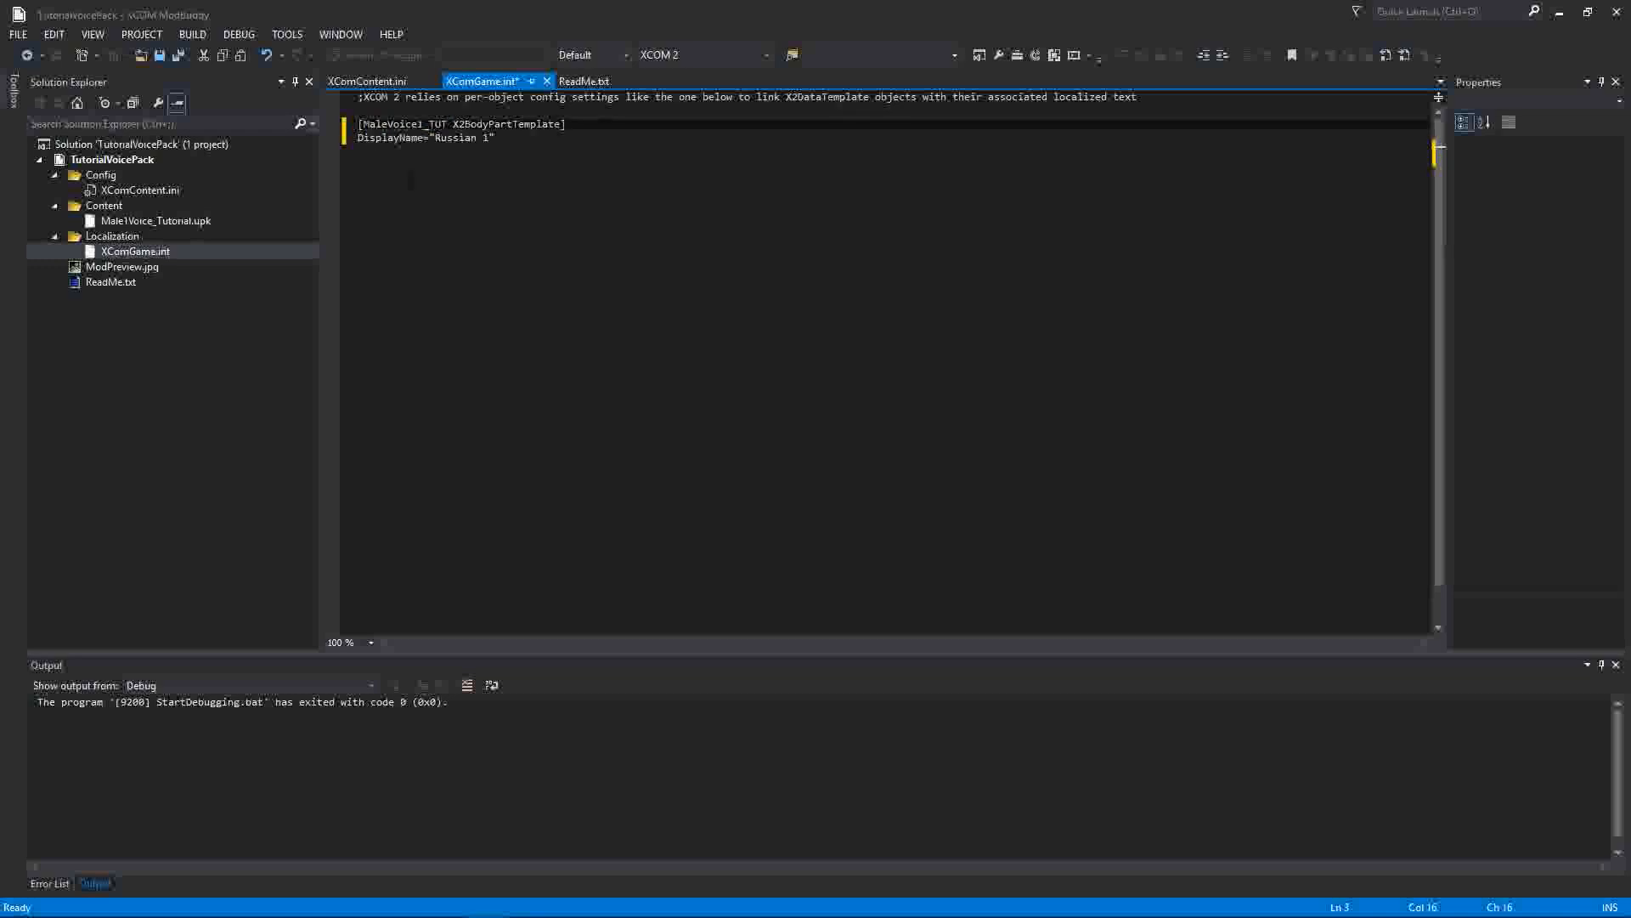
# Change the male voice's DisplayName value to Tutorial Voice and save XComGame.int.
pyautogui.moveTo(436, 138); pyautogui.dragTo(490, 138)
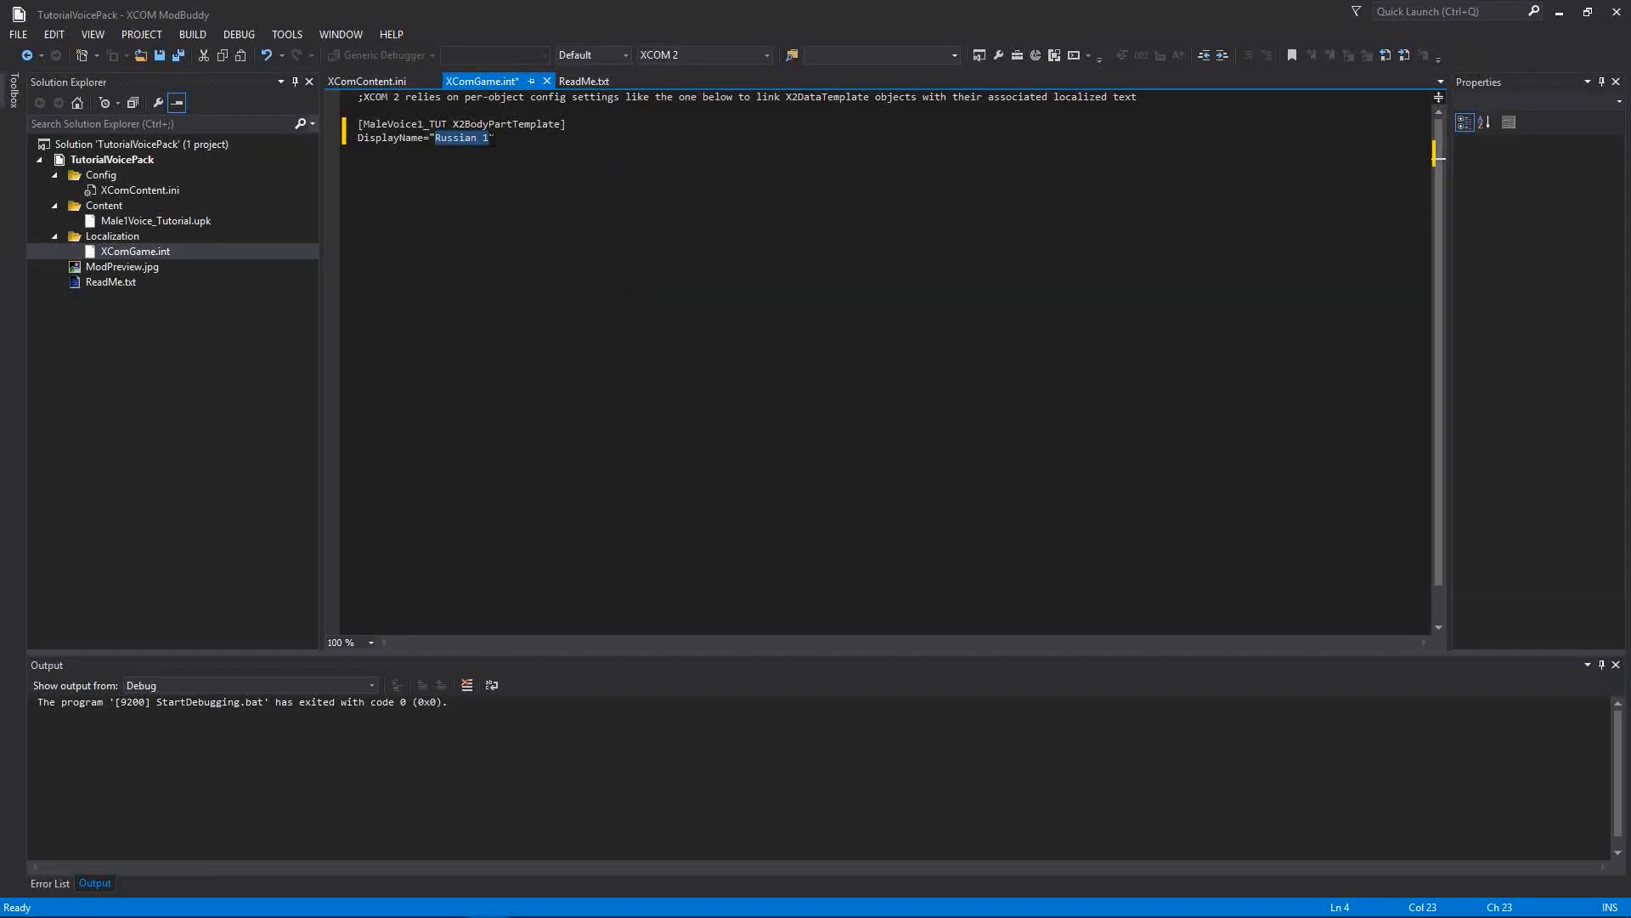
pyautogui.press('BackSpace')
pyautogui.write('Tutorial Voice')
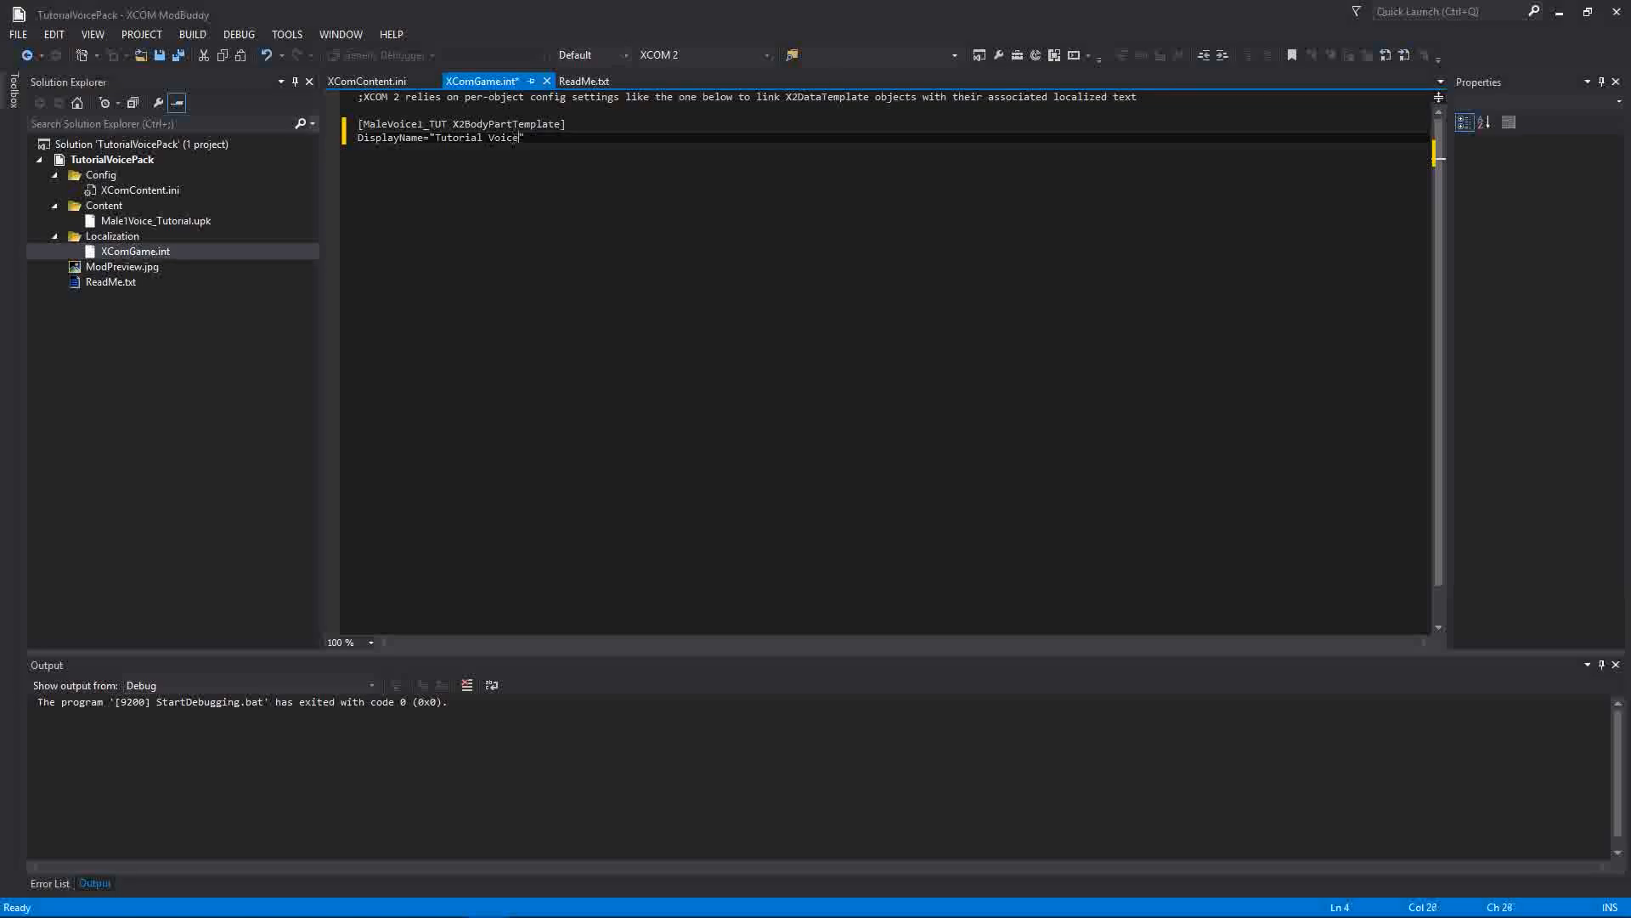
pyautogui.hotkey('ctrl', 's')
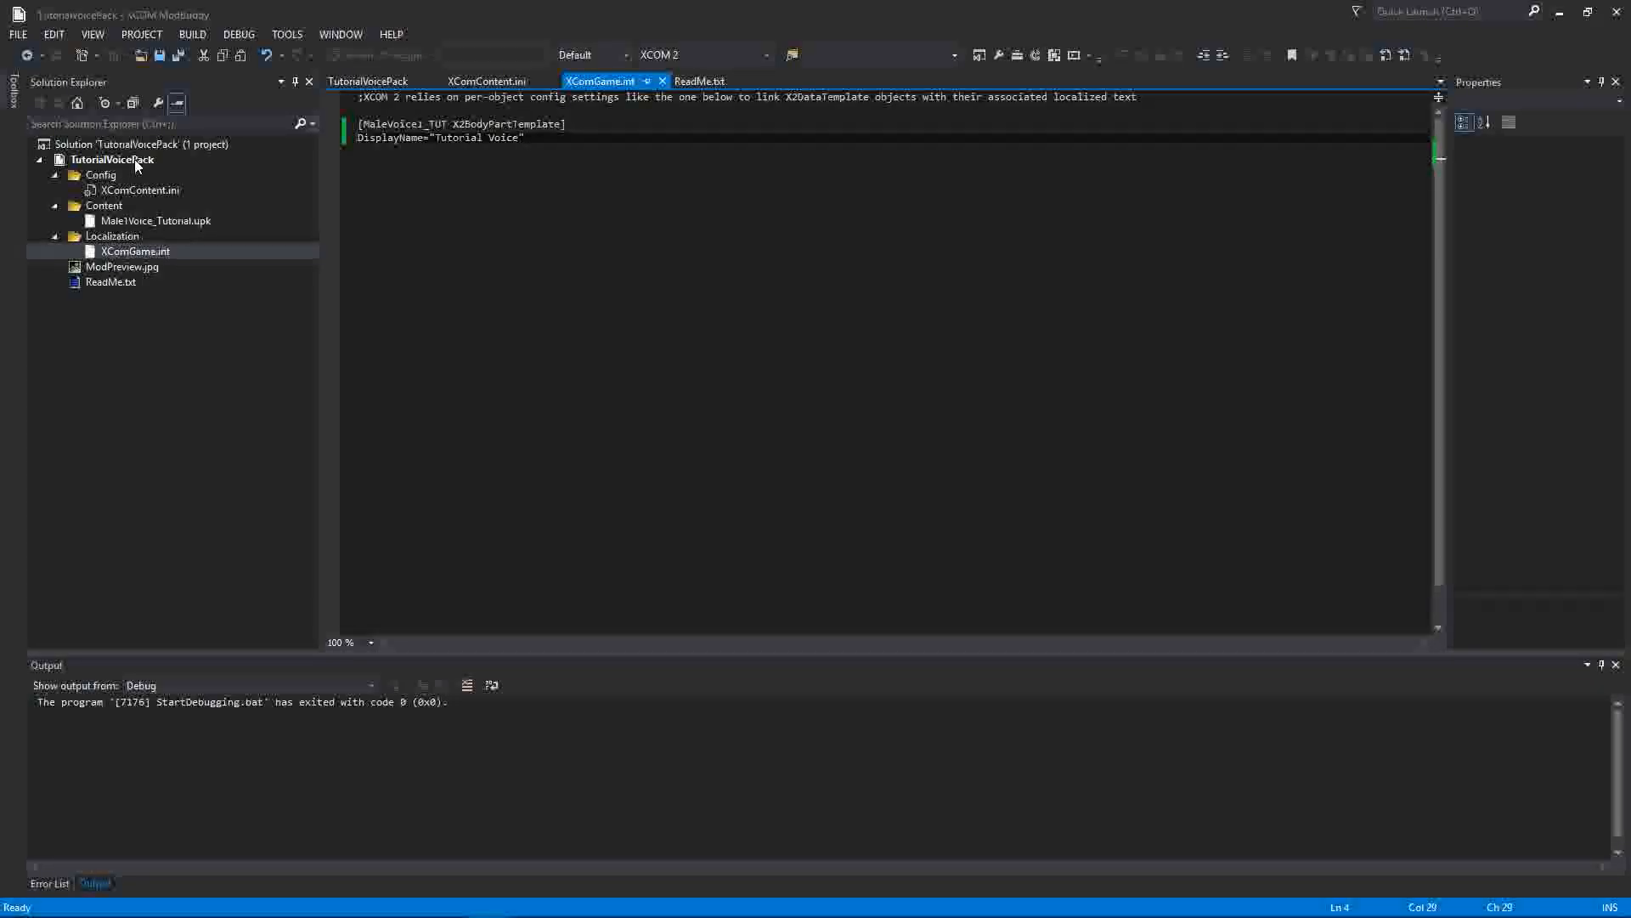
# Open the TutorialVoicePack project's properties and set the mod name to Tutorial Voice Pack.
pyautogui.rightClick(134, 160)
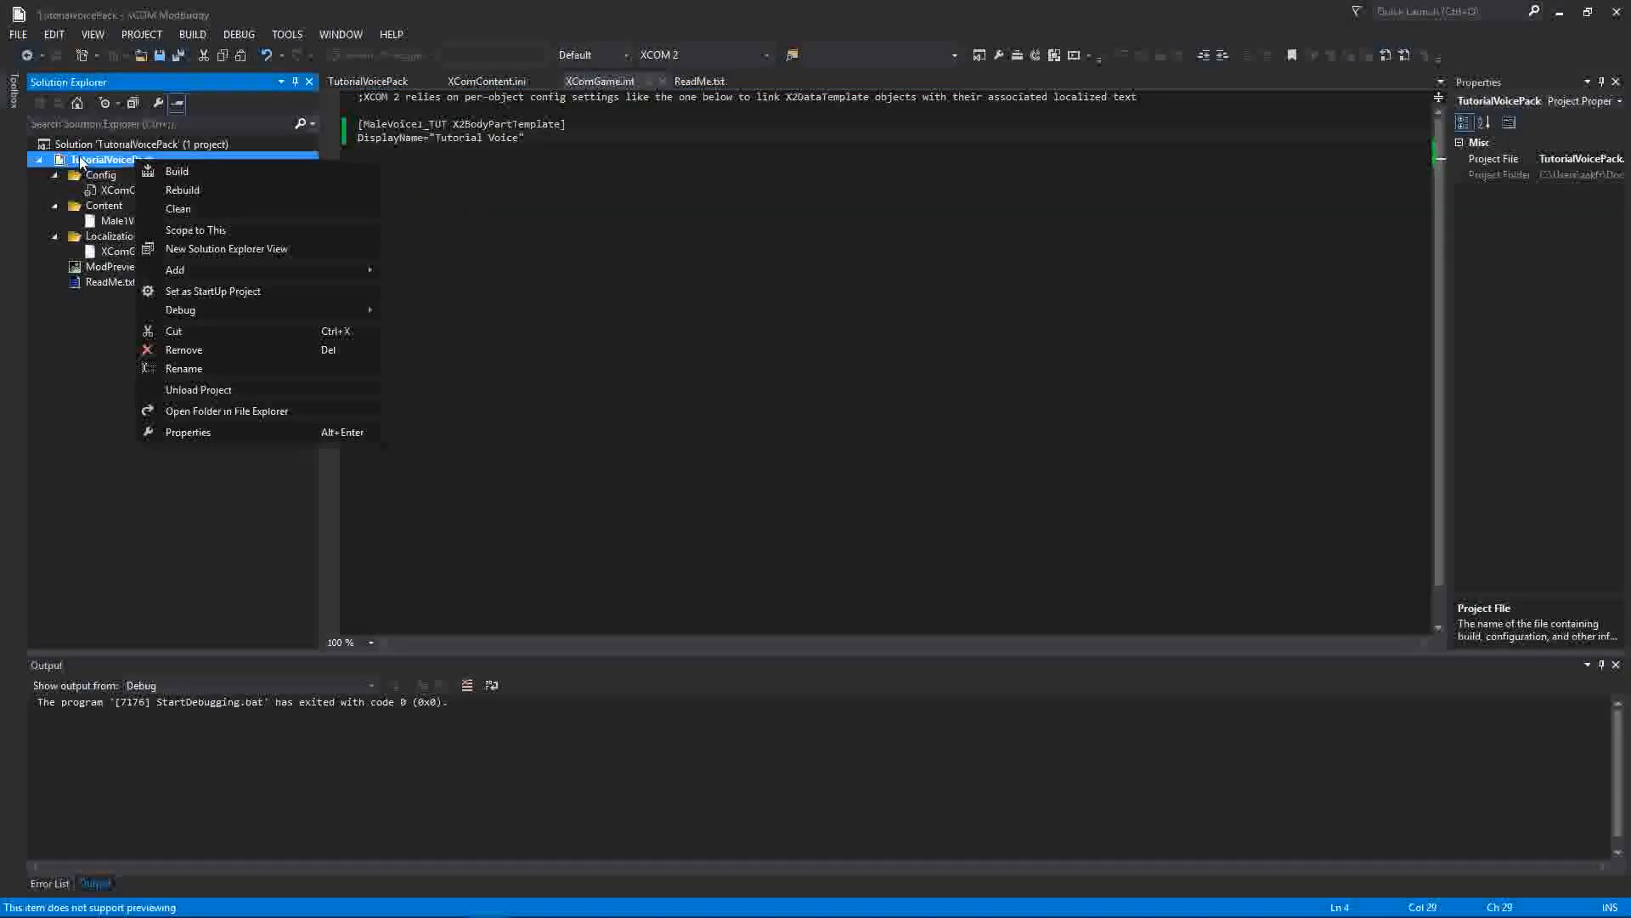
pyautogui.click(101, 160)
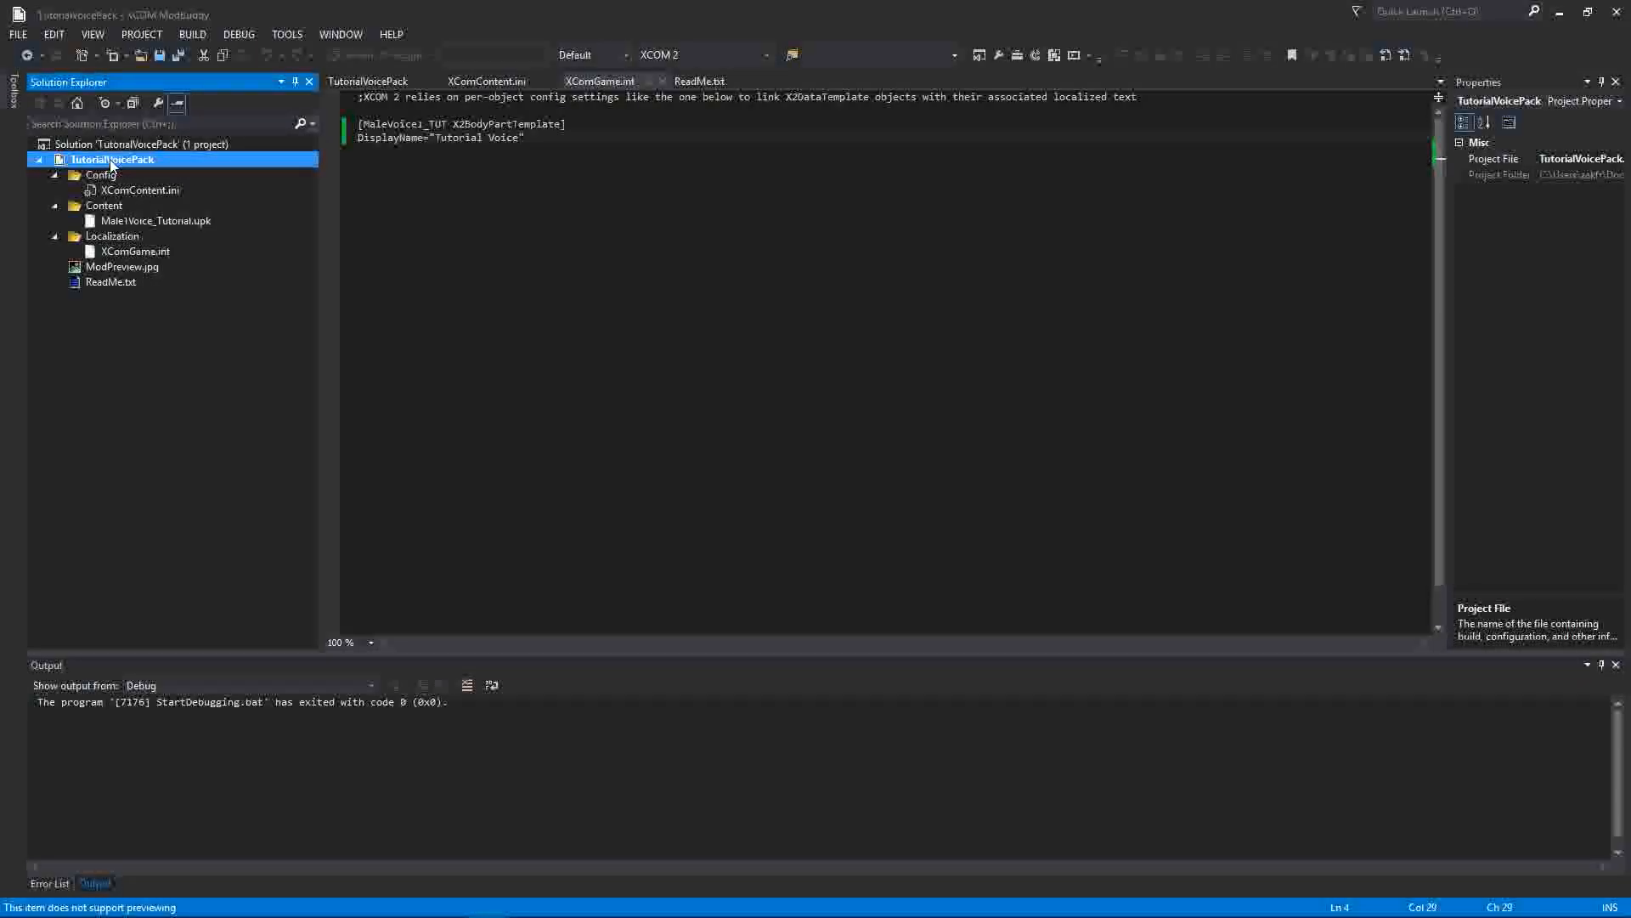
pyautogui.rightClick(111, 162)
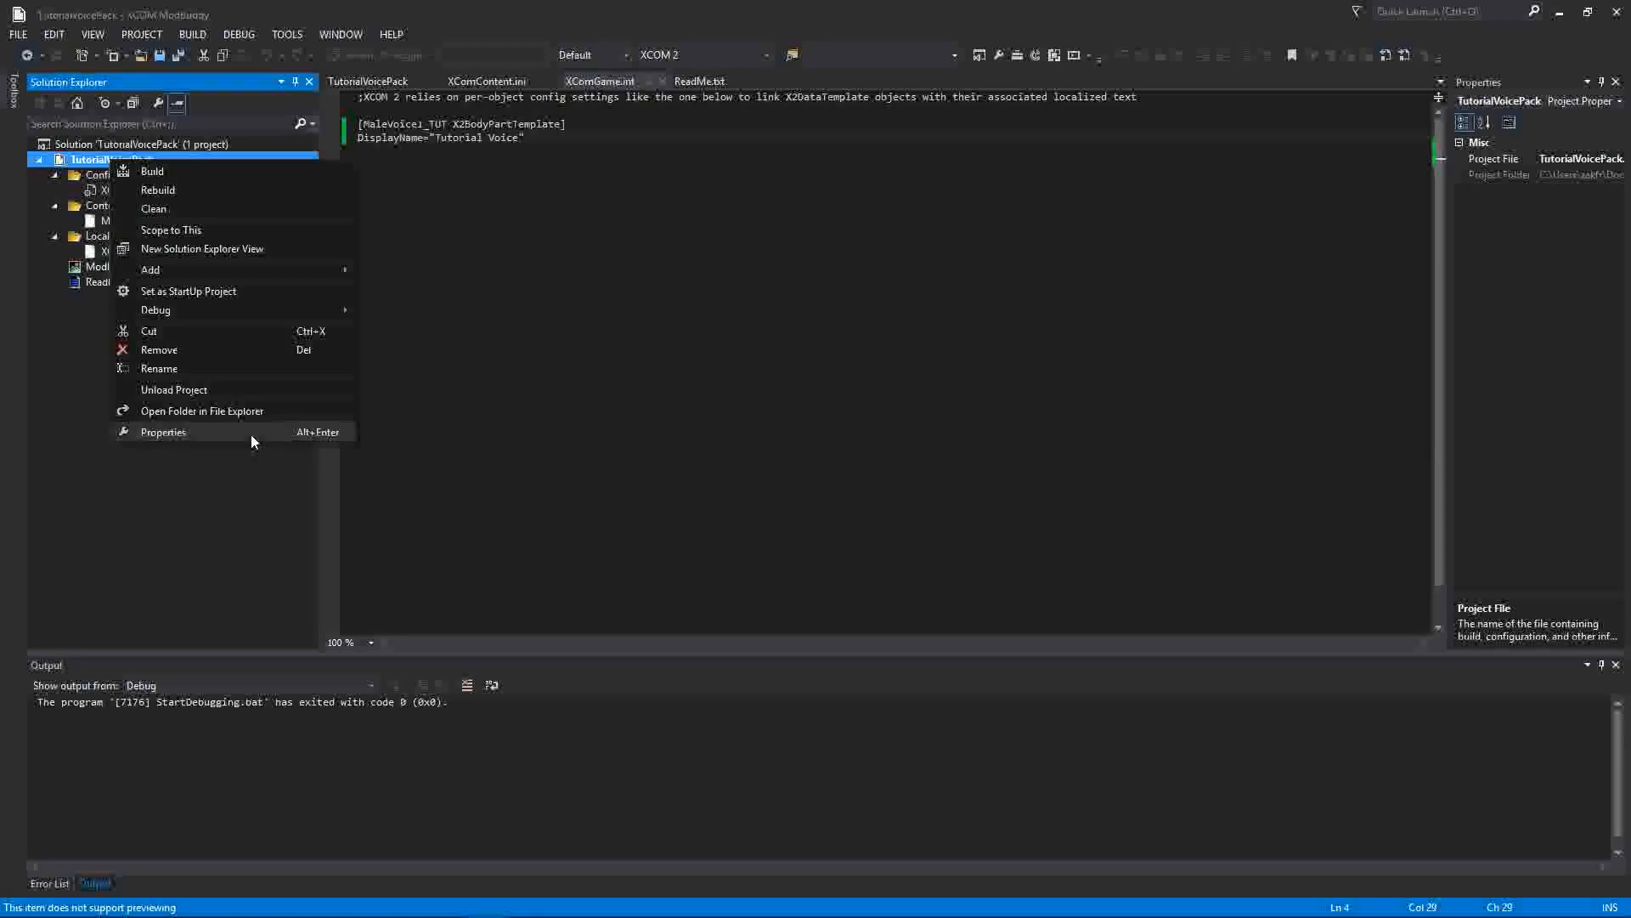
pyautogui.click(251, 433)
pyautogui.moveTo(623, 184); pyautogui.dragTo(357, 197)
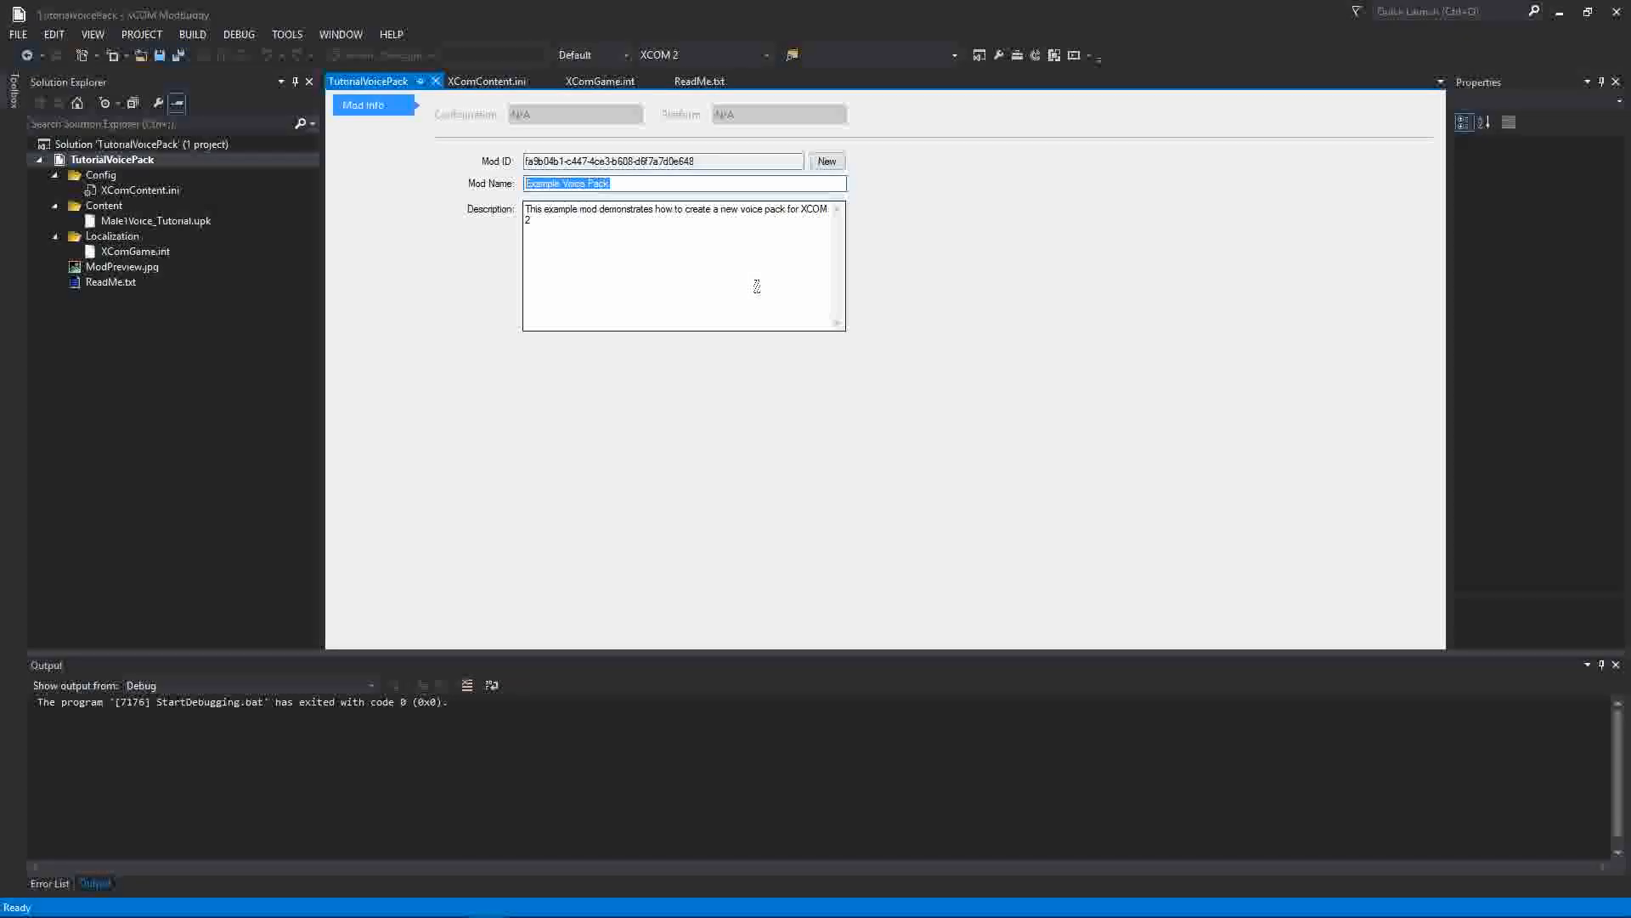
pyautogui.click(714, 266)
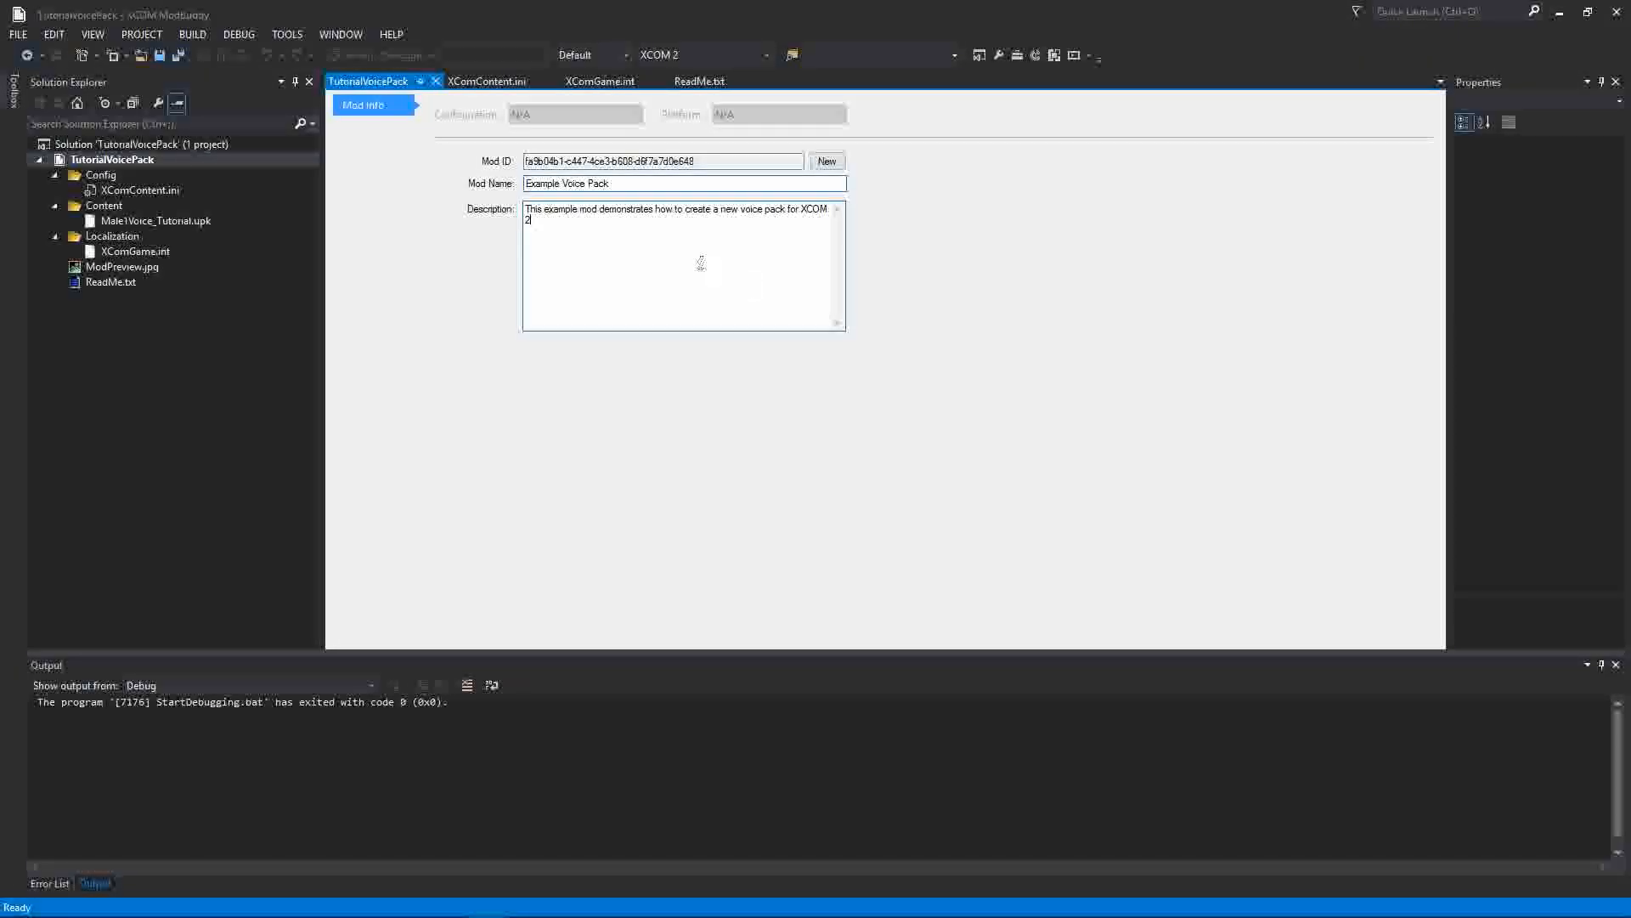
pyautogui.hotkey('ctrl', 'a')
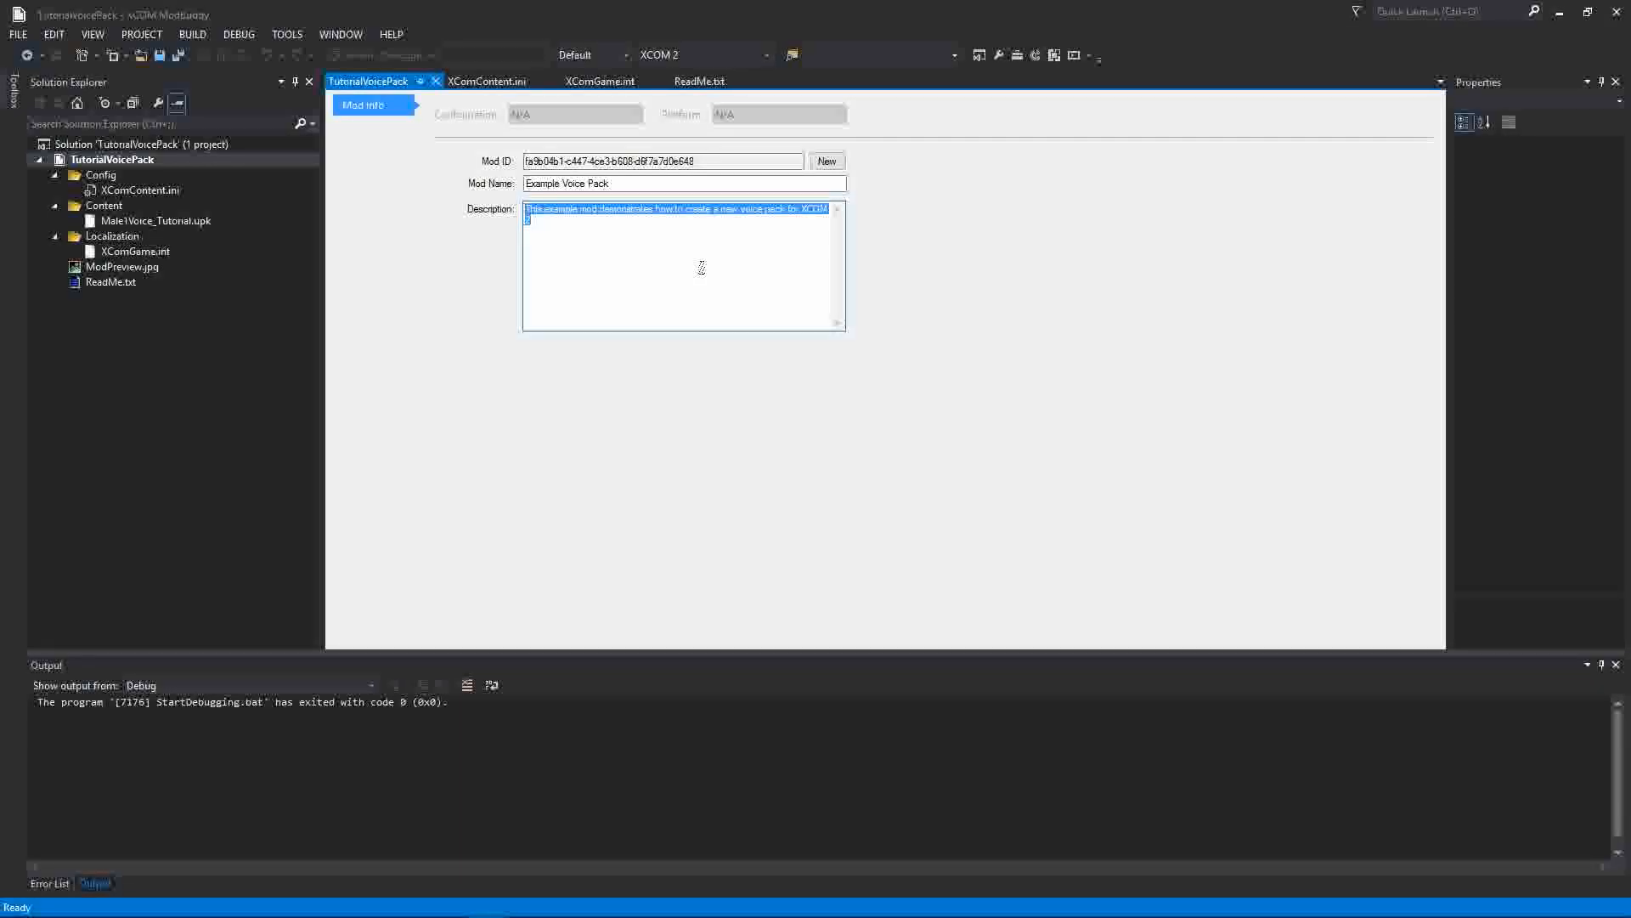
pyautogui.click(698, 265)
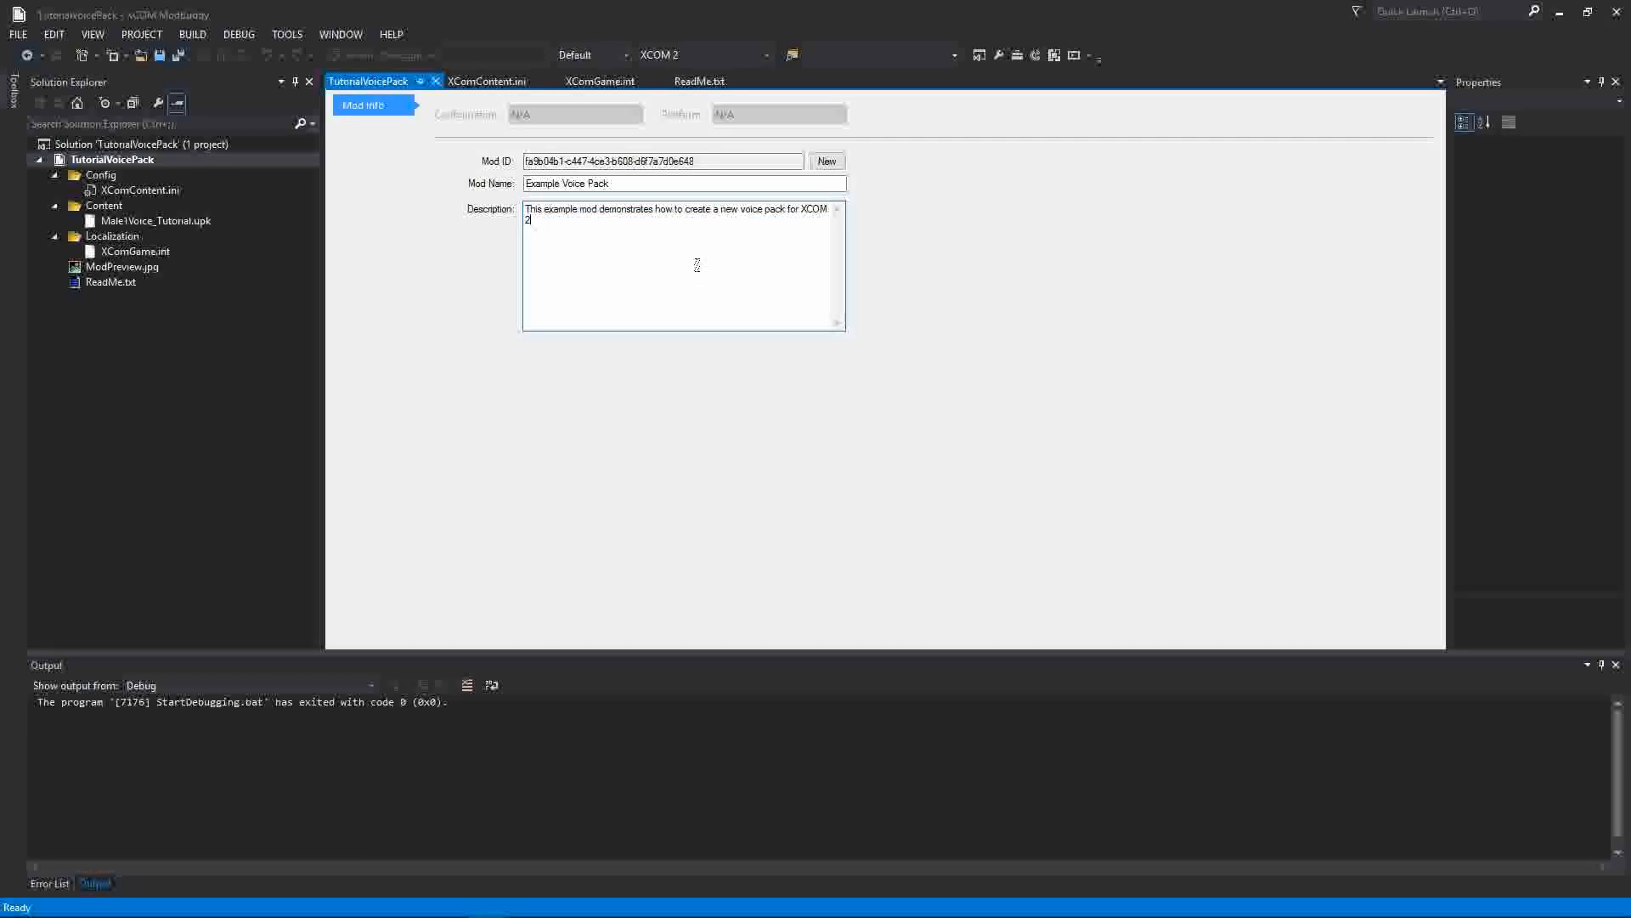
pyautogui.moveTo(577, 232); pyautogui.dragTo(619, 184)
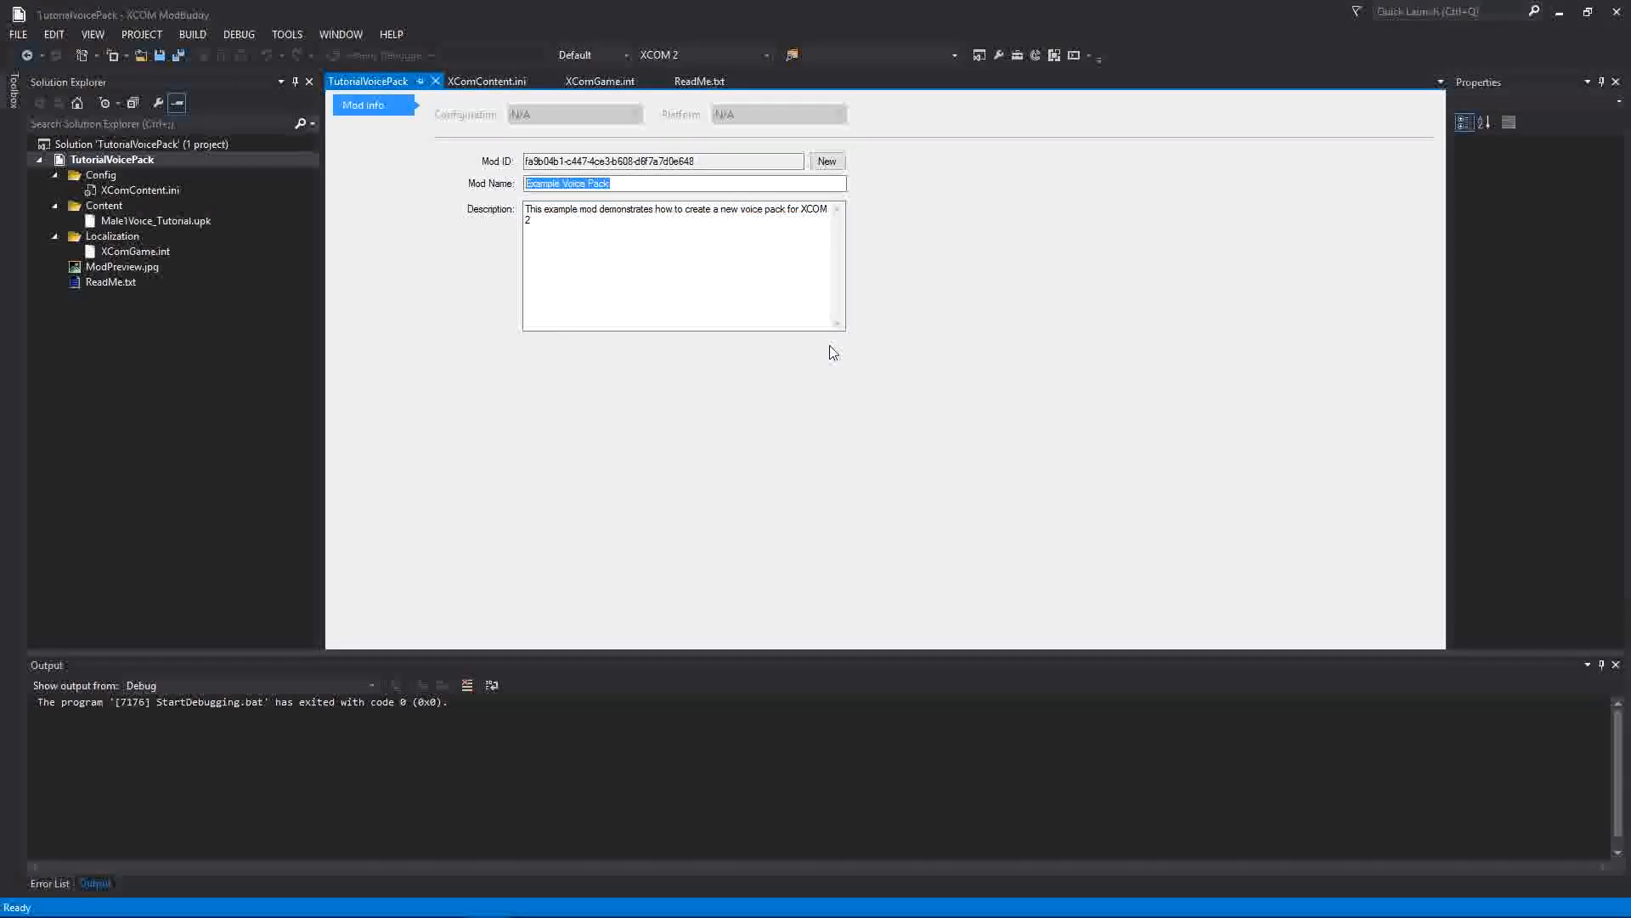
pyautogui.write('Tutorial Voice Pack')
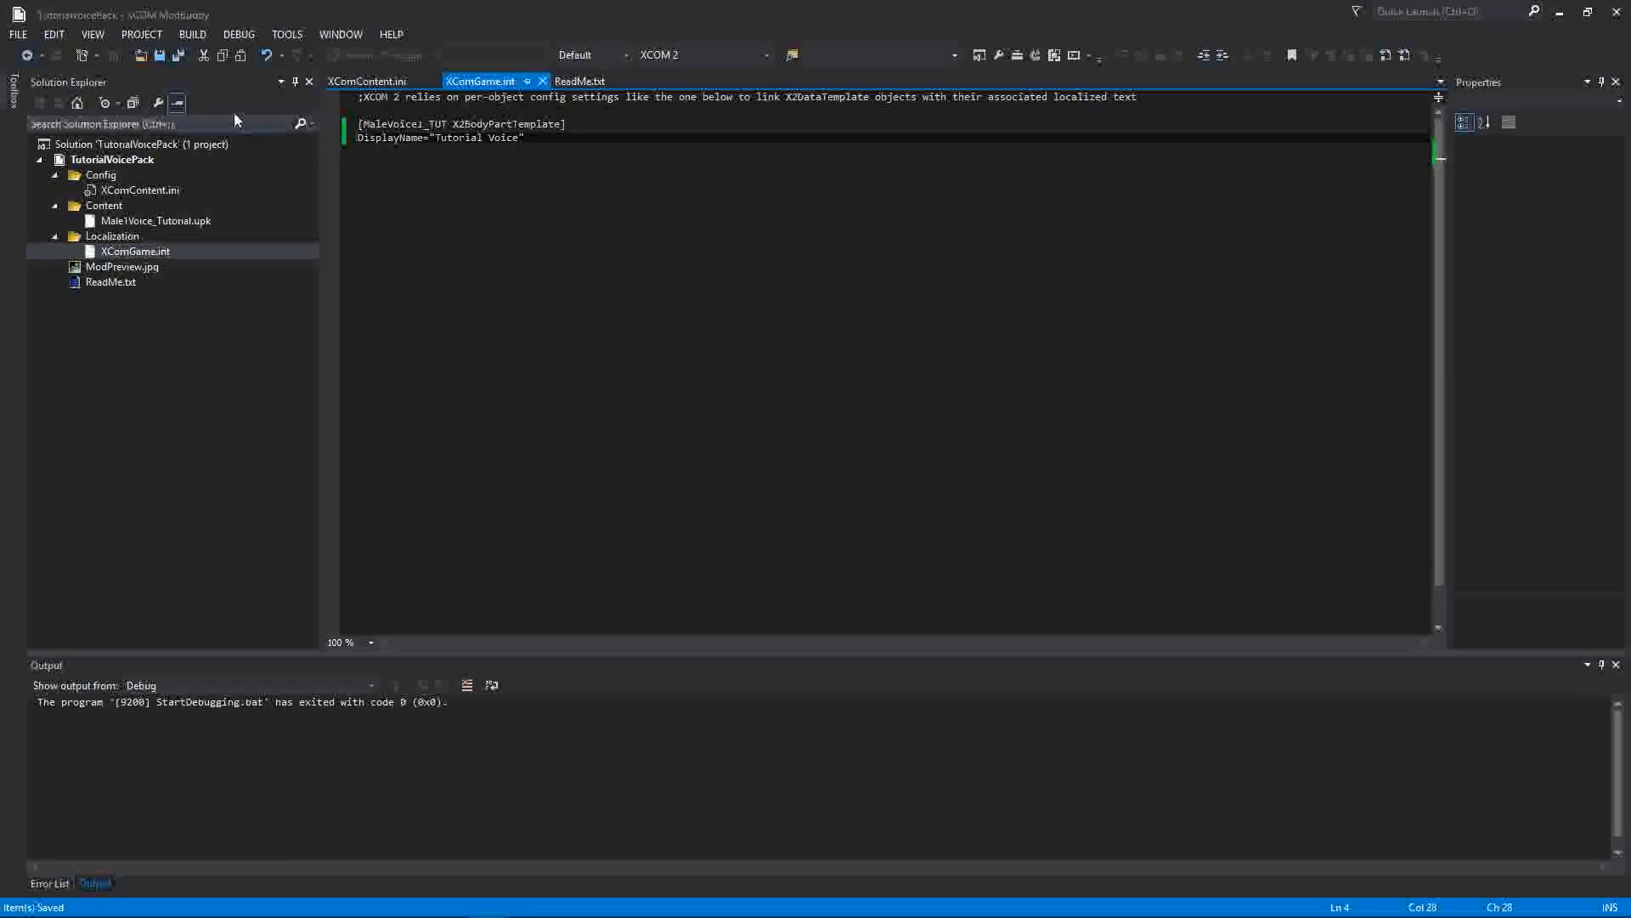
# Build the mod solution and check the build output.
pyautogui.click(193, 35)
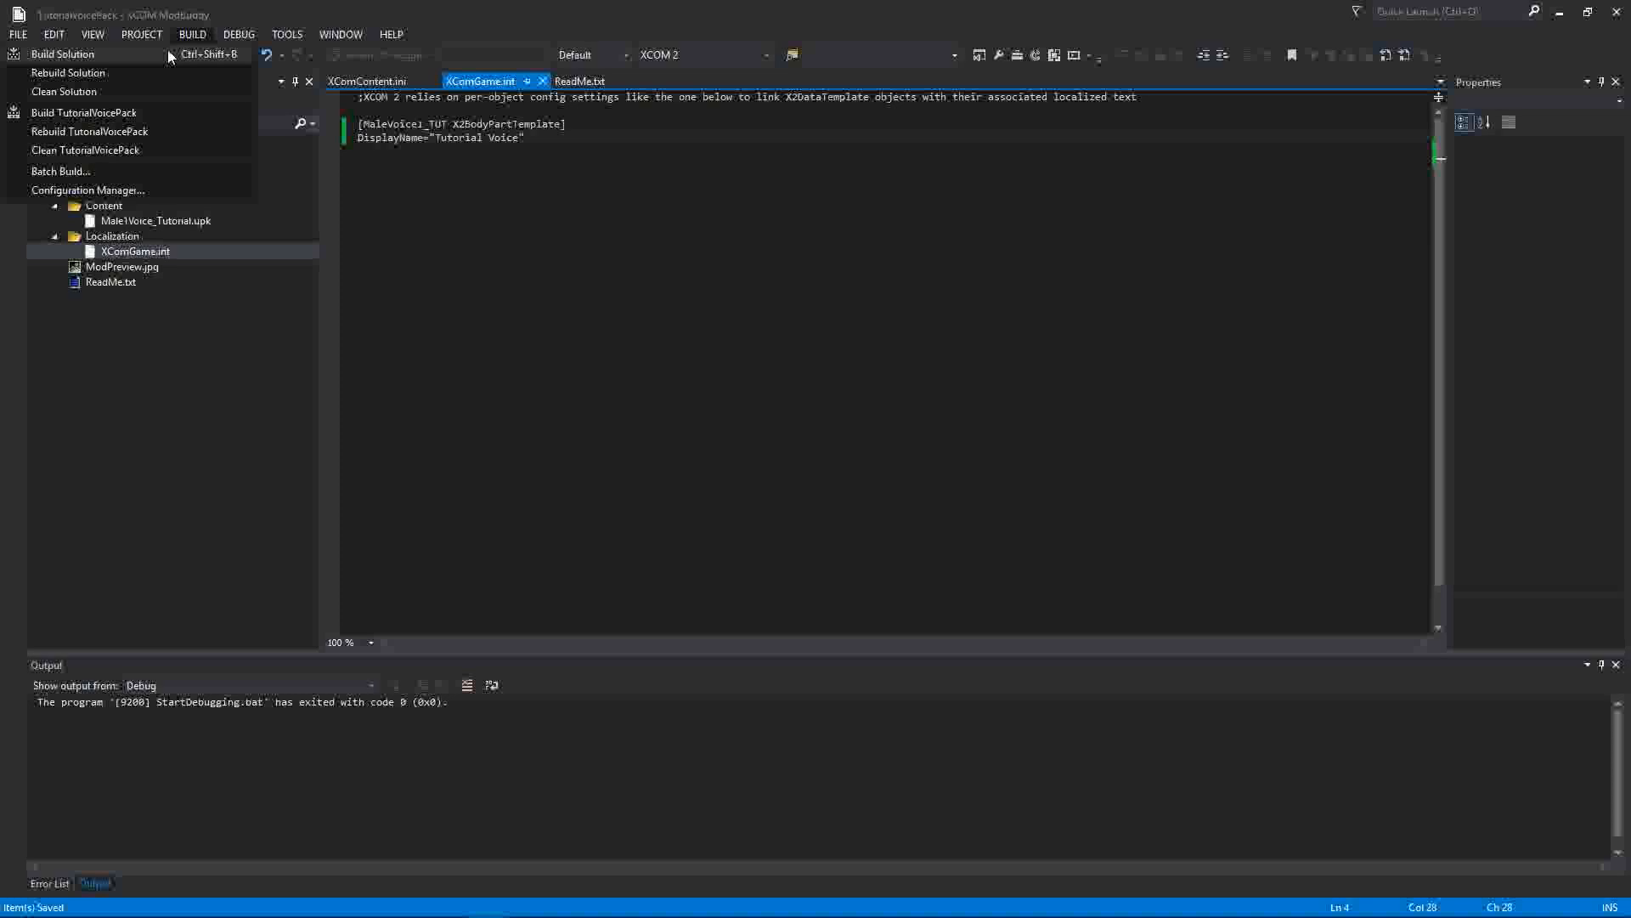
pyautogui.click(169, 57)
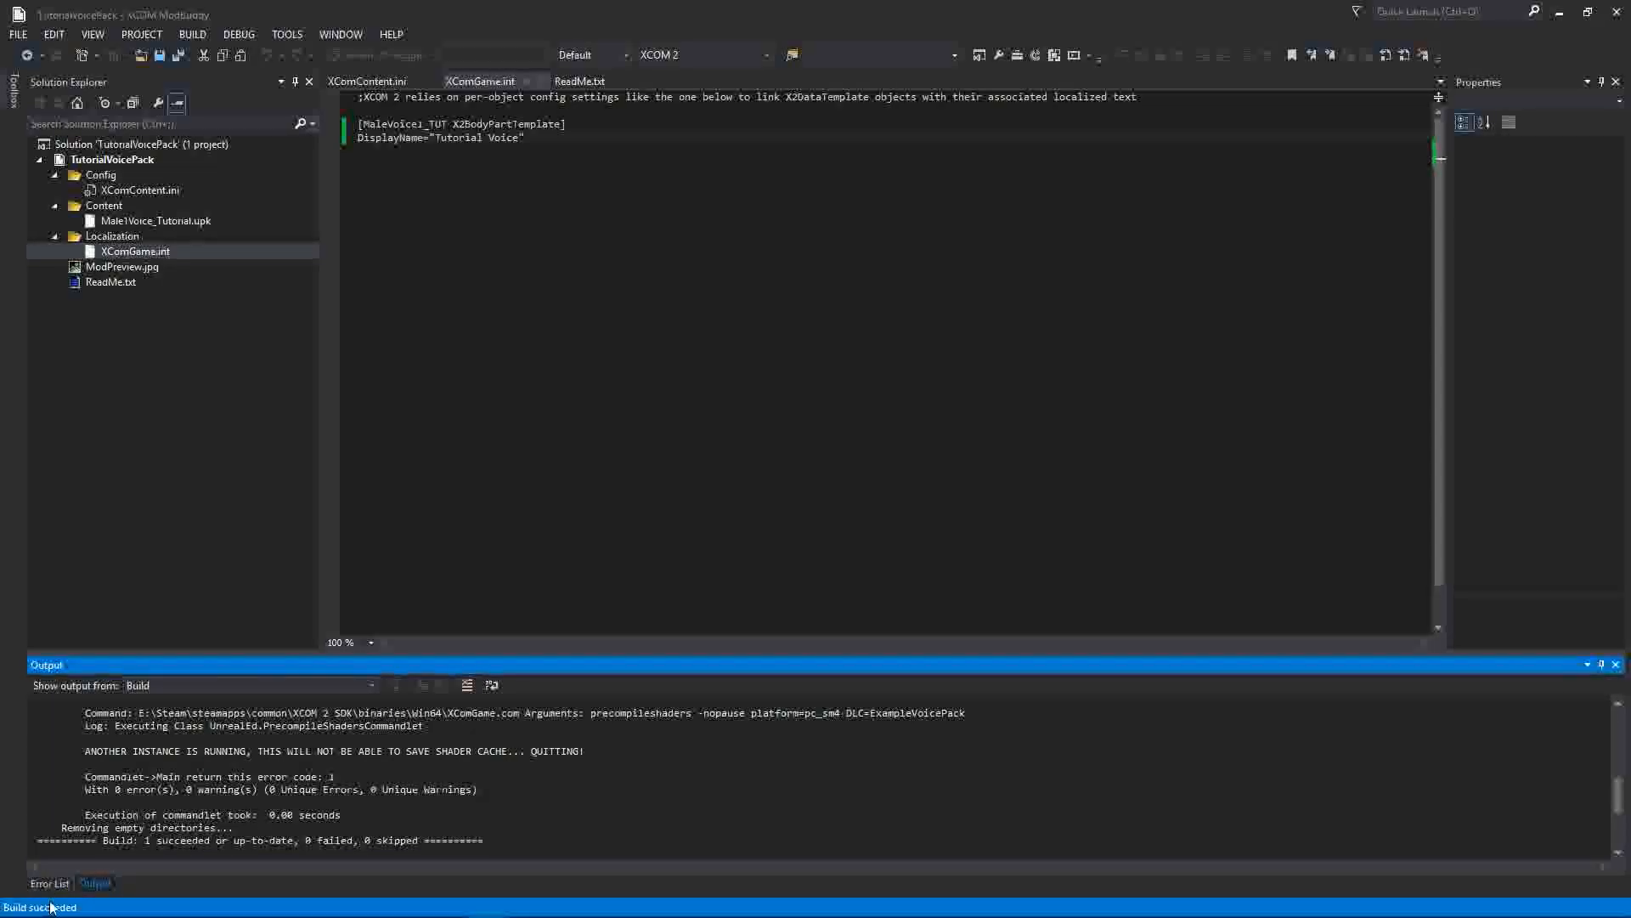
pyautogui.click(509, 288)
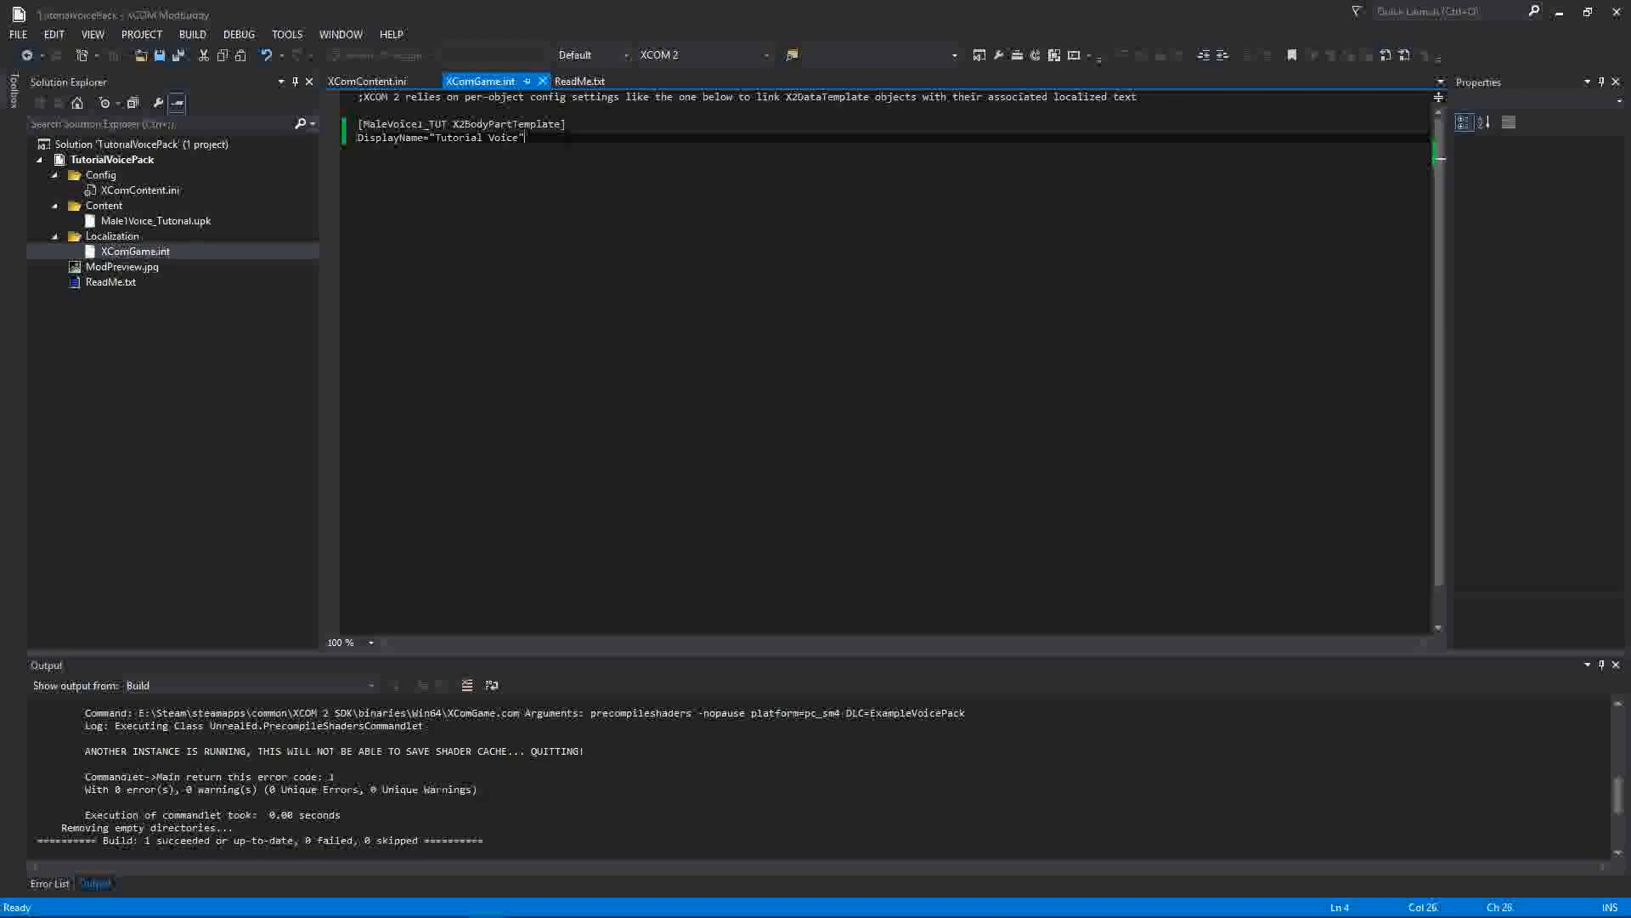
pyautogui.click(140, 763)
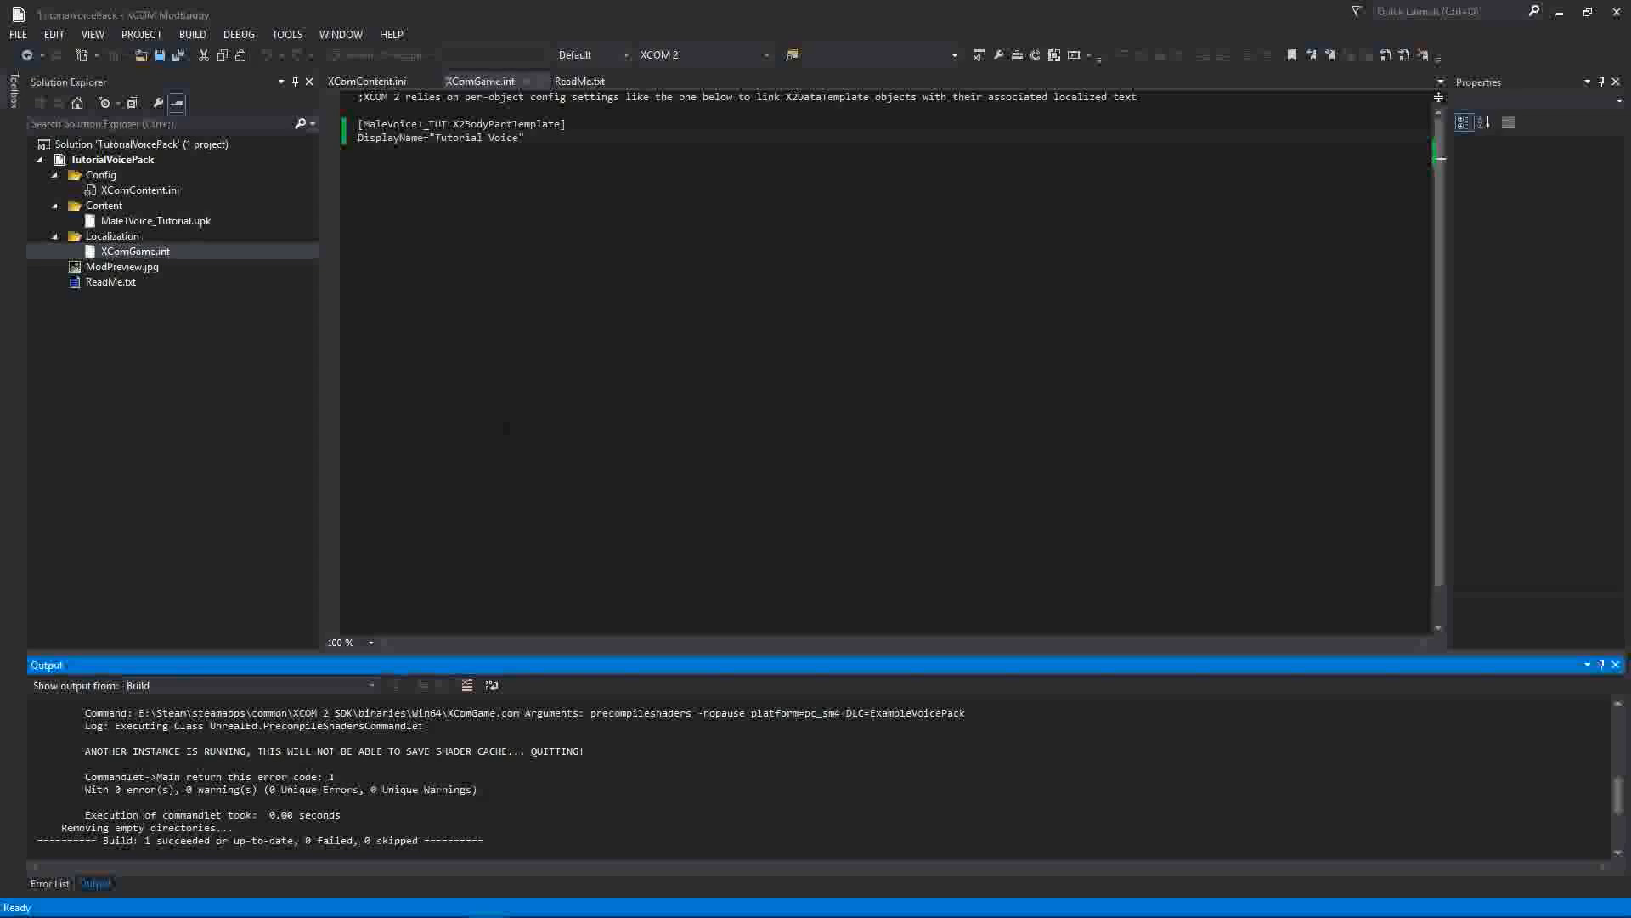
# Review the ArchetypeName value in XComContent.ini and the messages in the build output.
pyautogui.doubleClick(181, 191)
pyautogui.moveTo(1131, 110); pyautogui.dragTo(1345, 111)
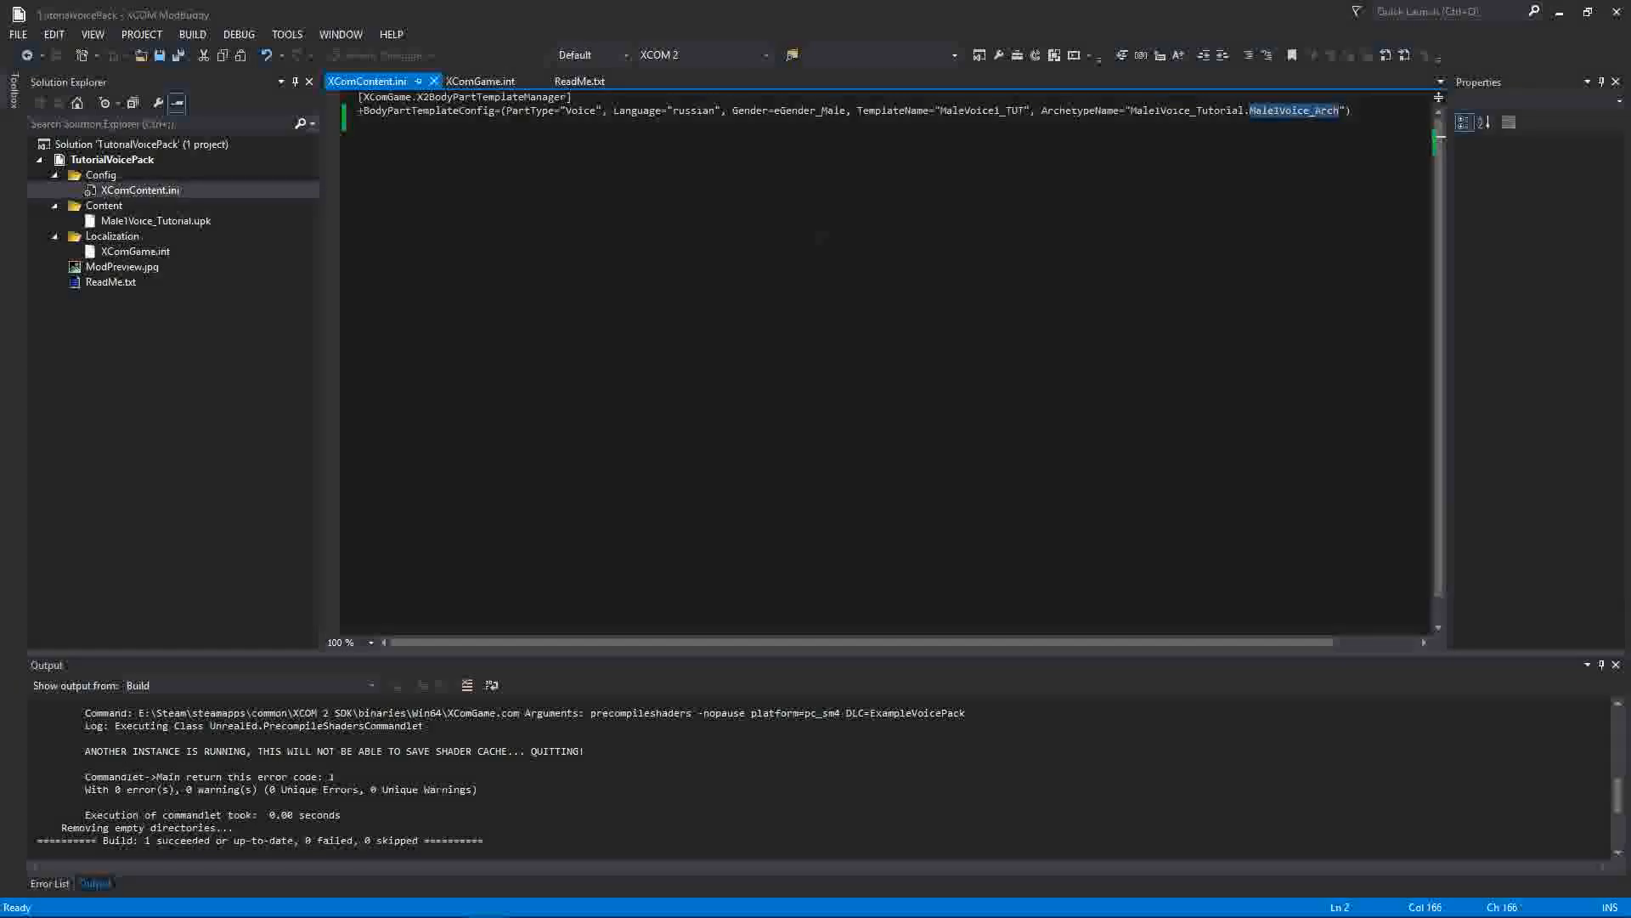
pyautogui.click(525, 204)
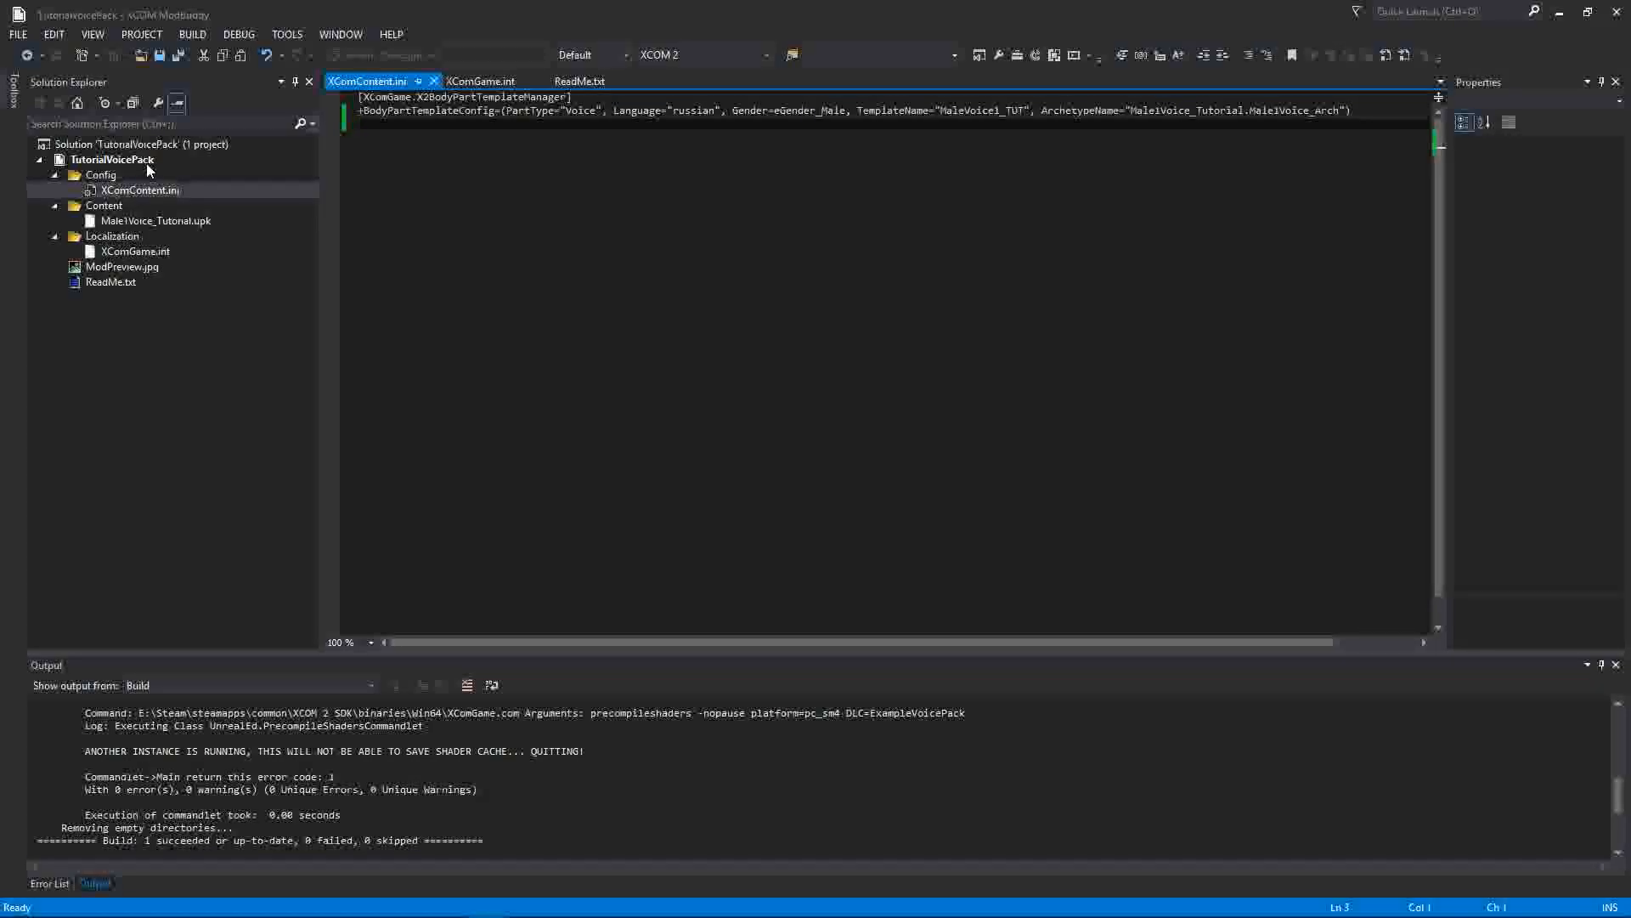
pyautogui.moveTo(427, 815); pyautogui.dragTo(143, 741)
pyautogui.click(143, 761)
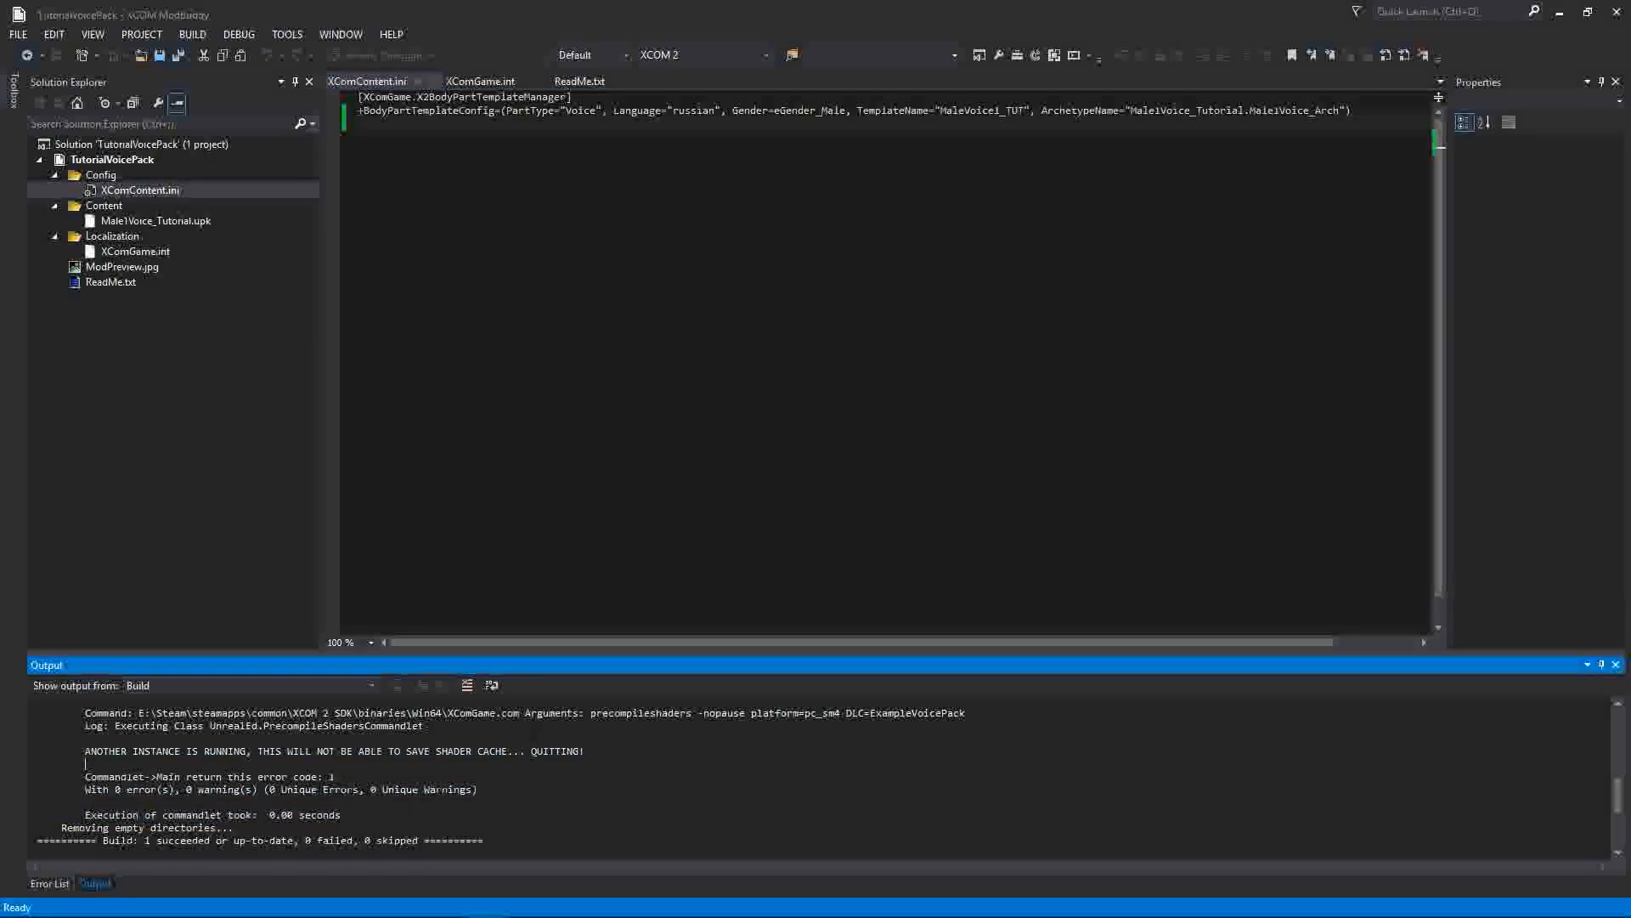
pyautogui.rightClick(134, 163)
pyautogui.click(751, 267)
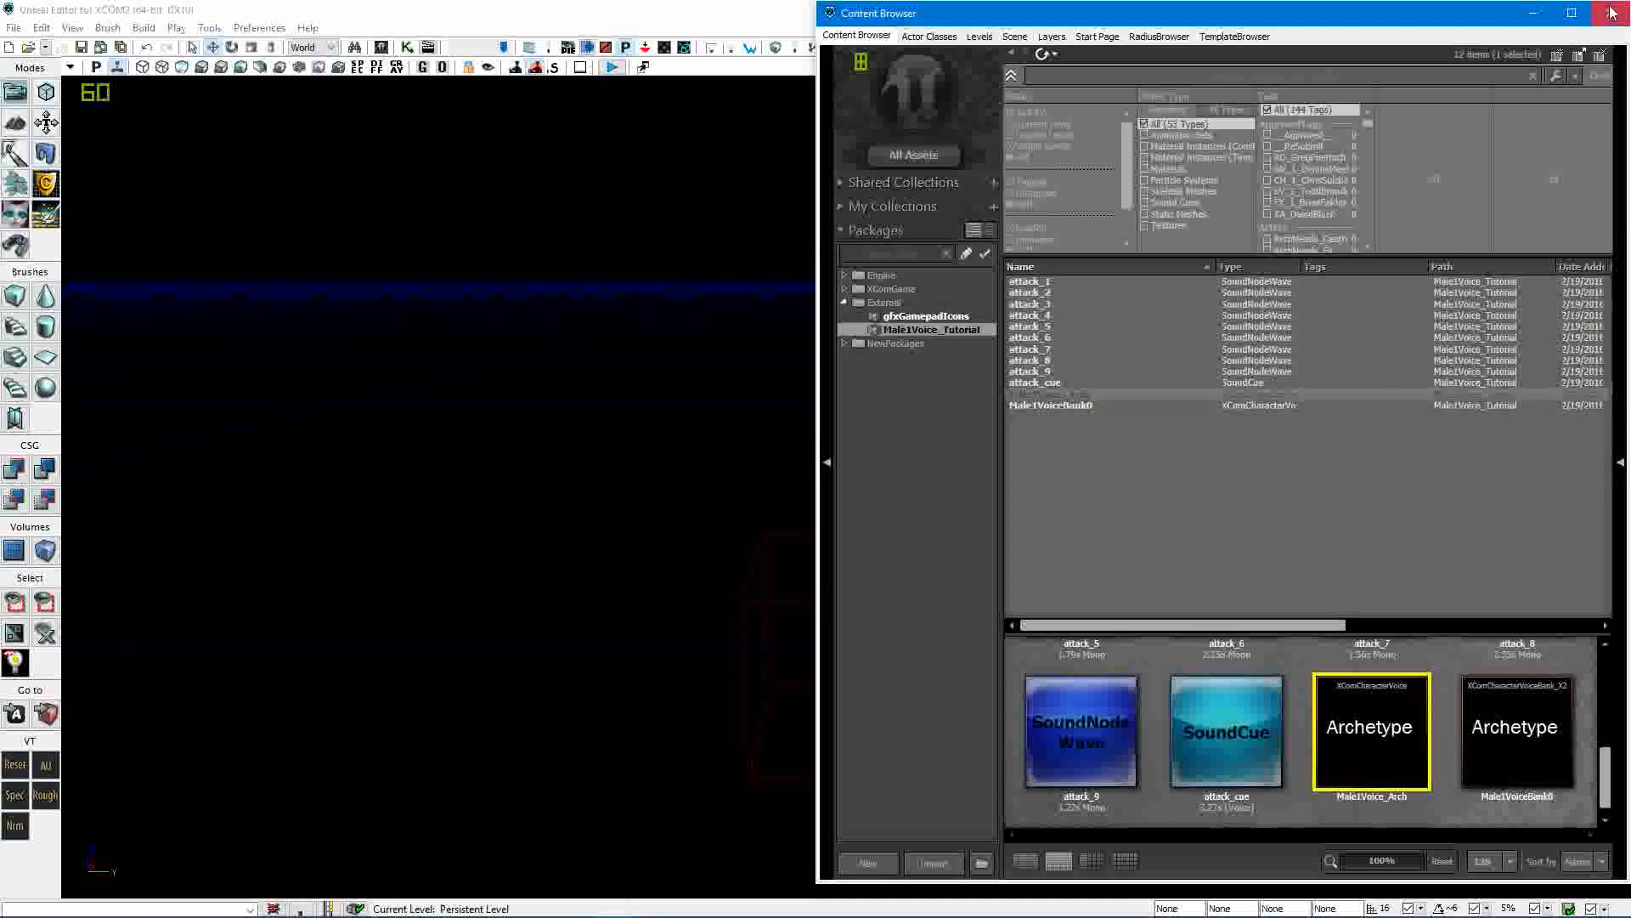
# Close the Unreal Editor and launch XCOM 2 from ModBuddy in debugging mode with the TutorialVoicePack mod enabled.
pyautogui.click(1611, 14)
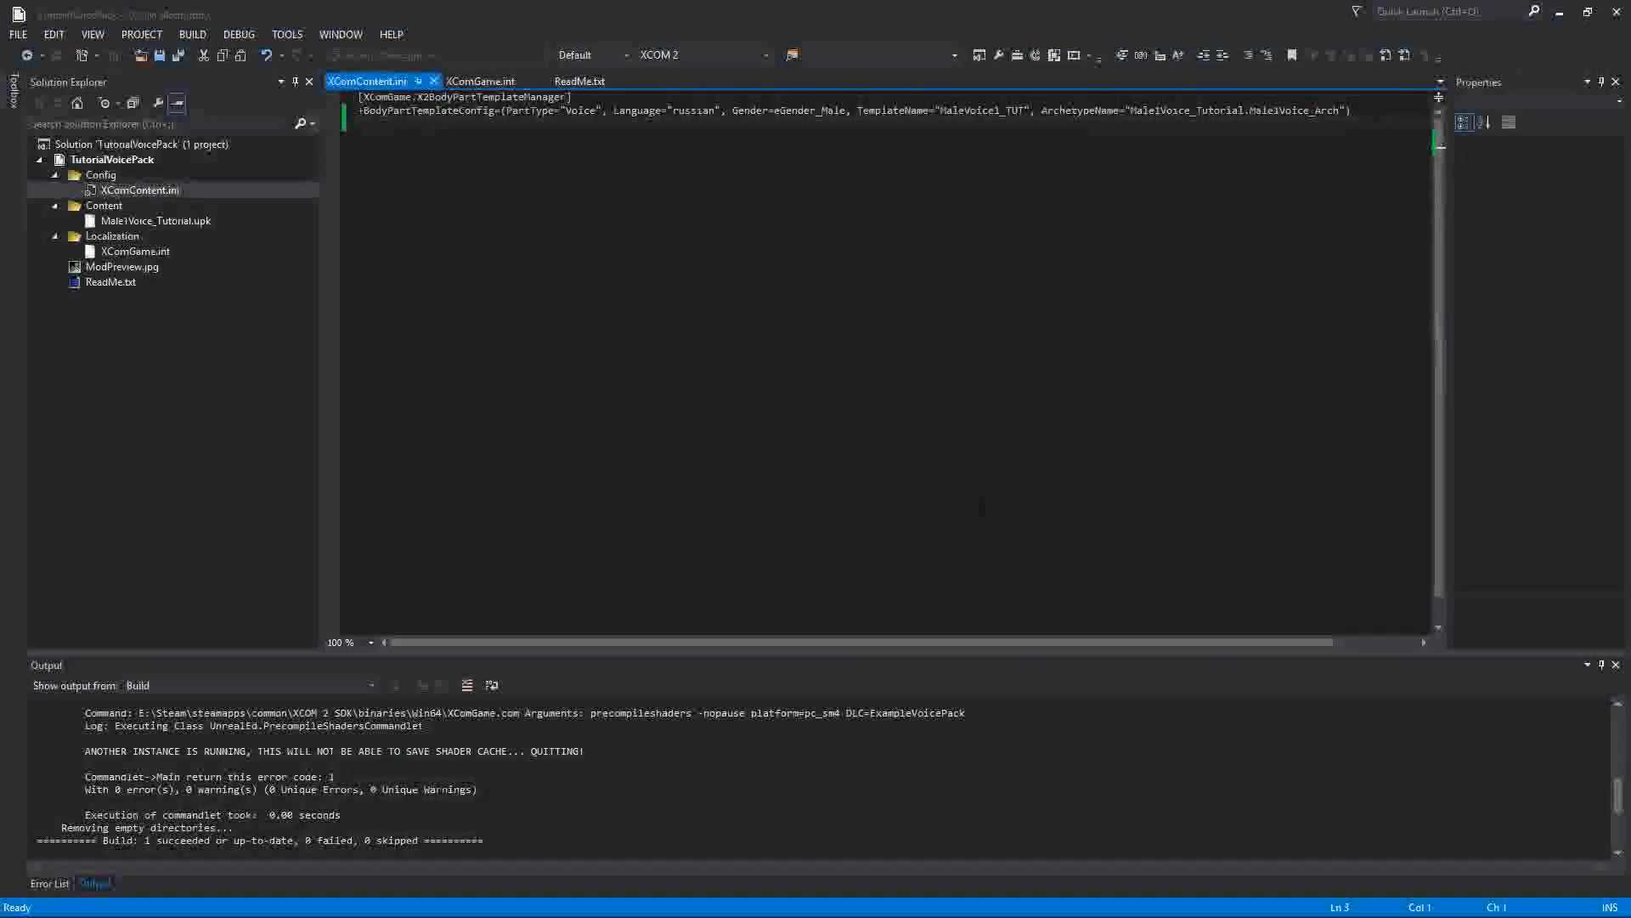
pyautogui.click(240, 34)
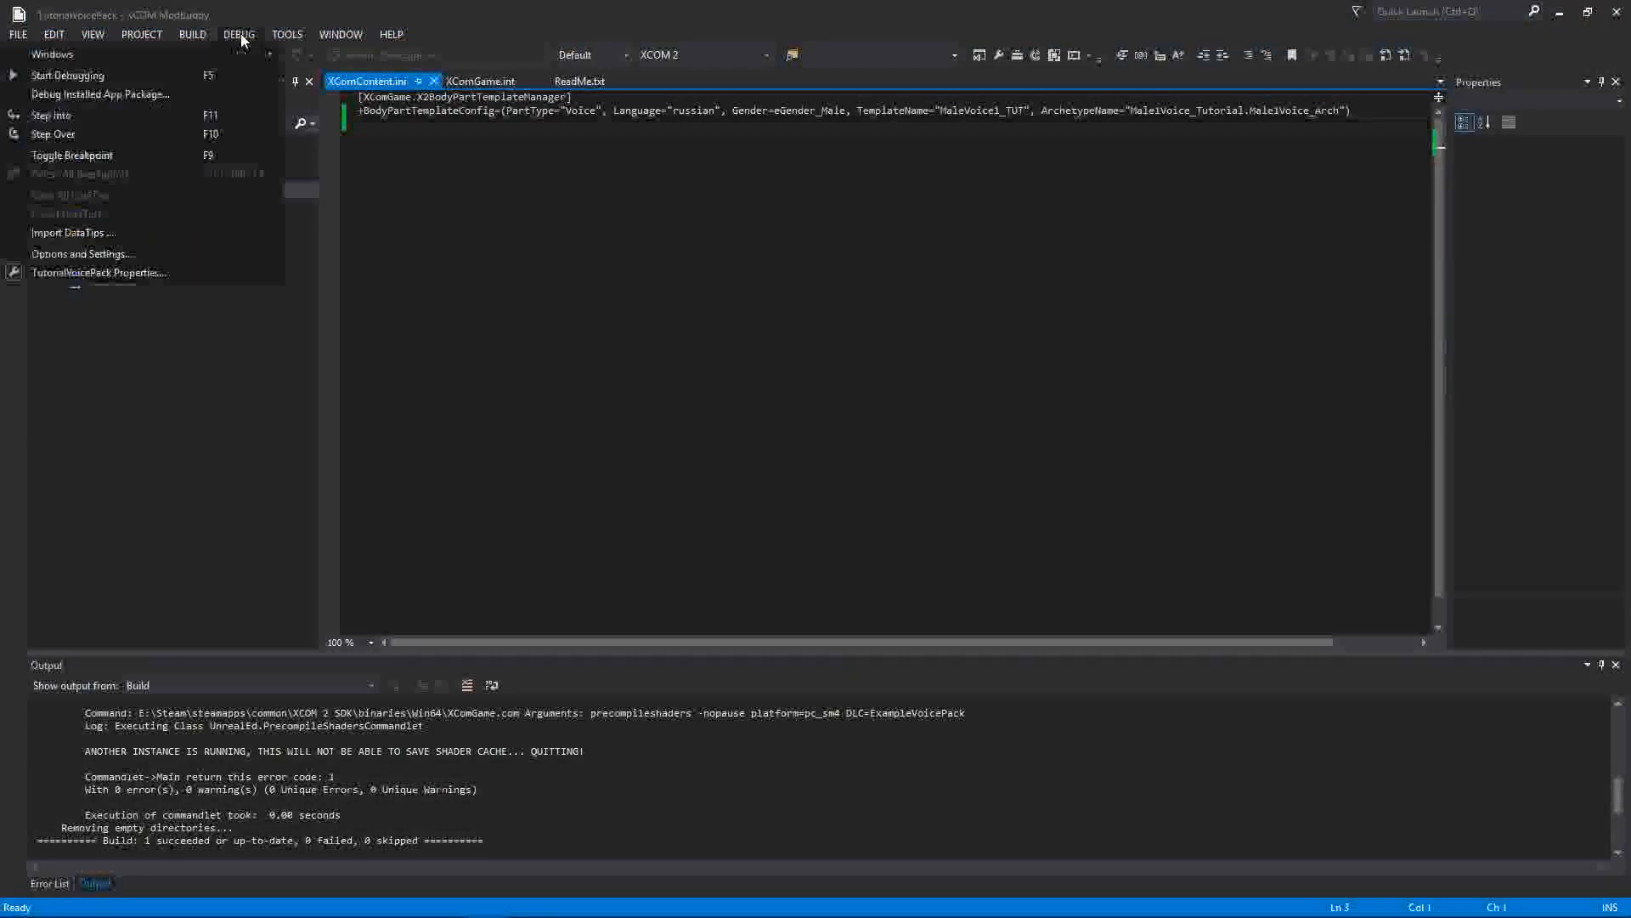
pyautogui.click(217, 75)
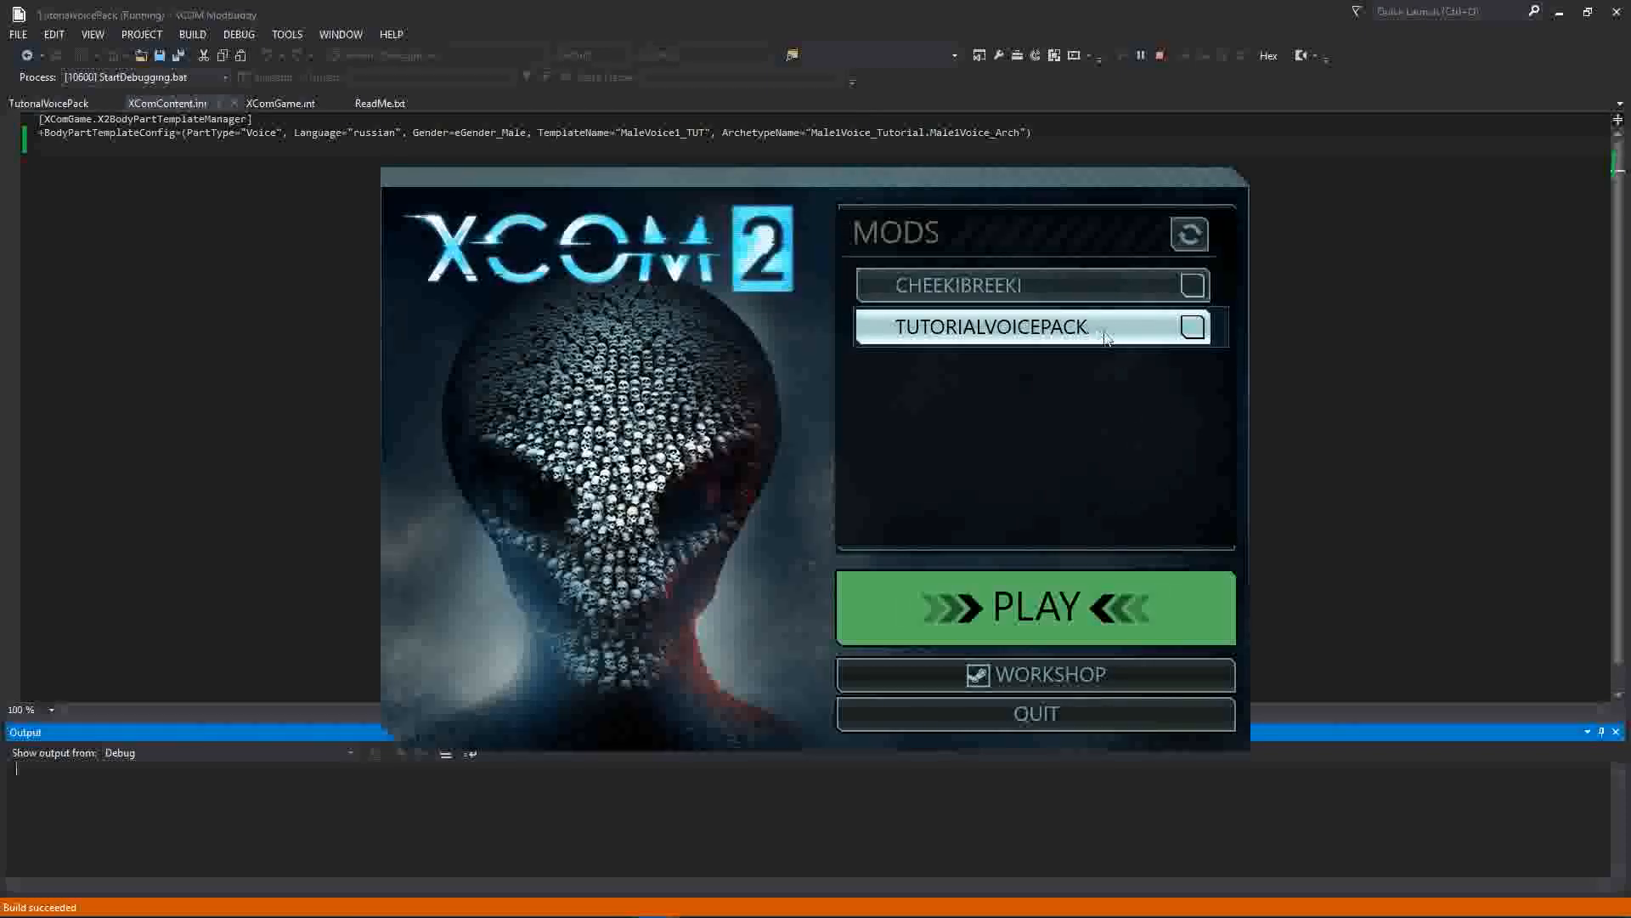
pyautogui.click(1194, 329)
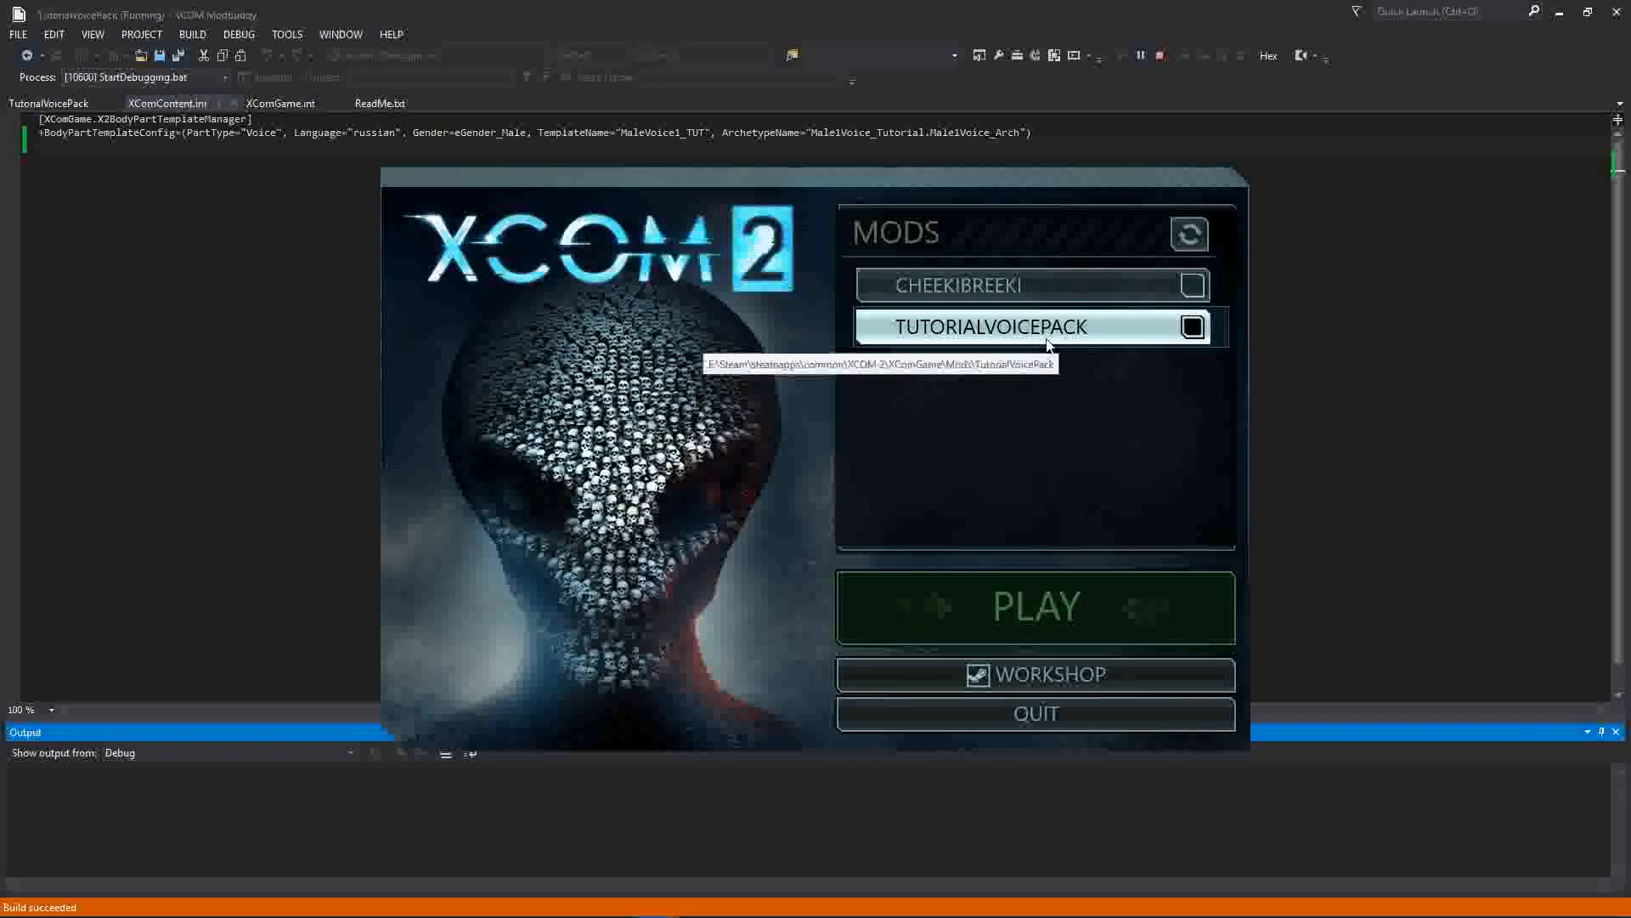
pyautogui.click(1044, 612)
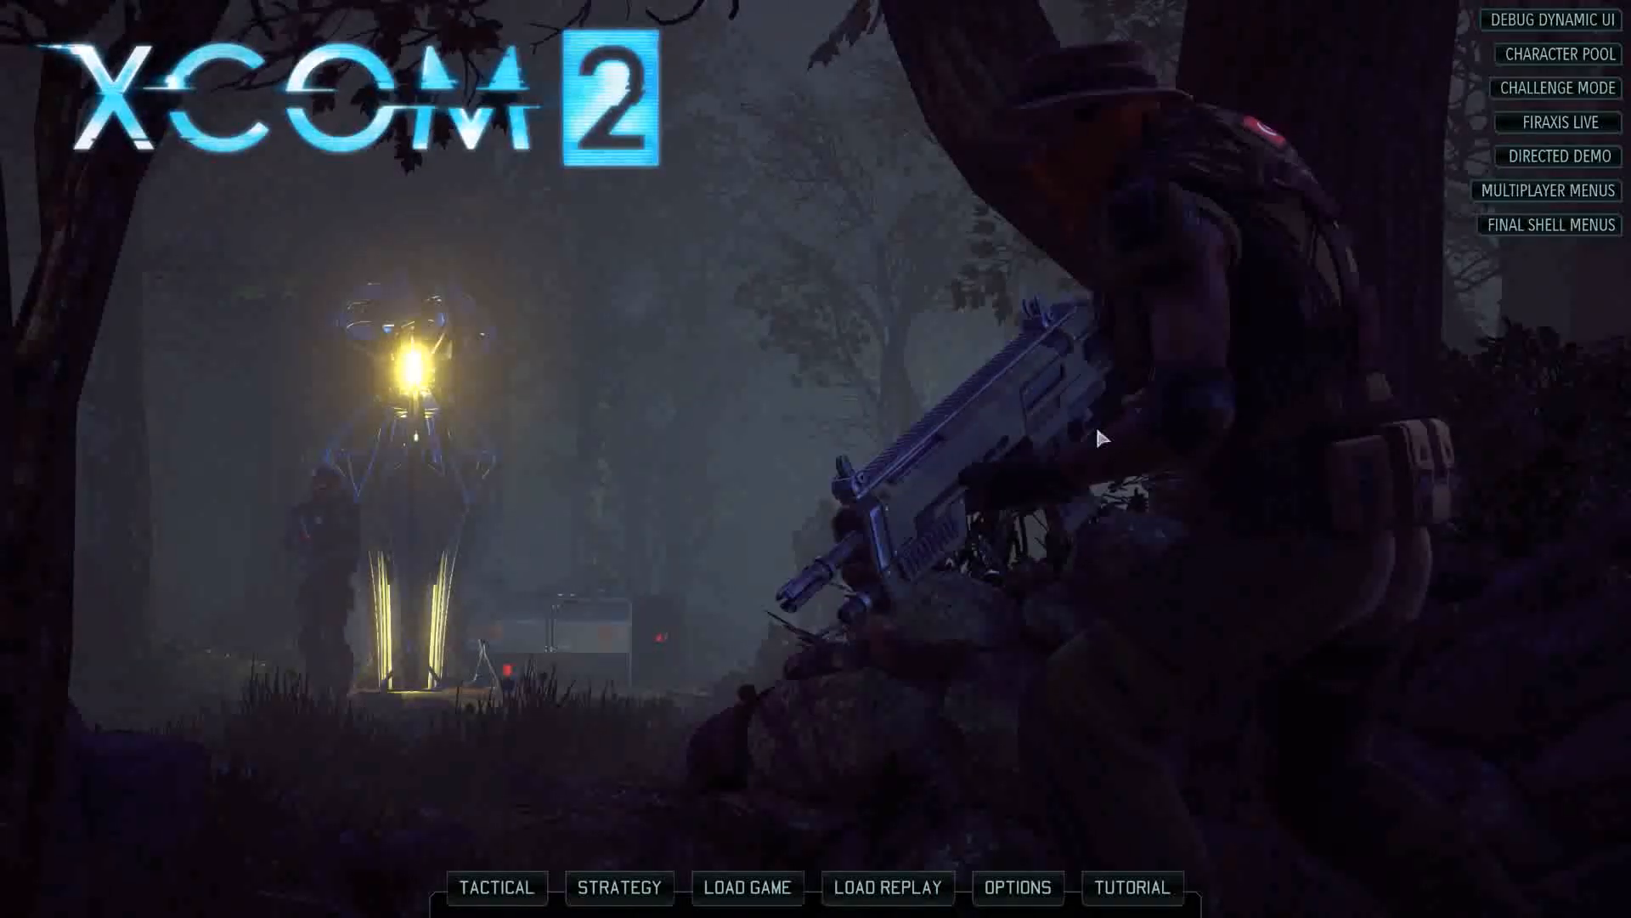
# Set the voice of the only soldier in the character pool to Tutorial Voice and return to the main menu.
pyautogui.click(1529, 55)
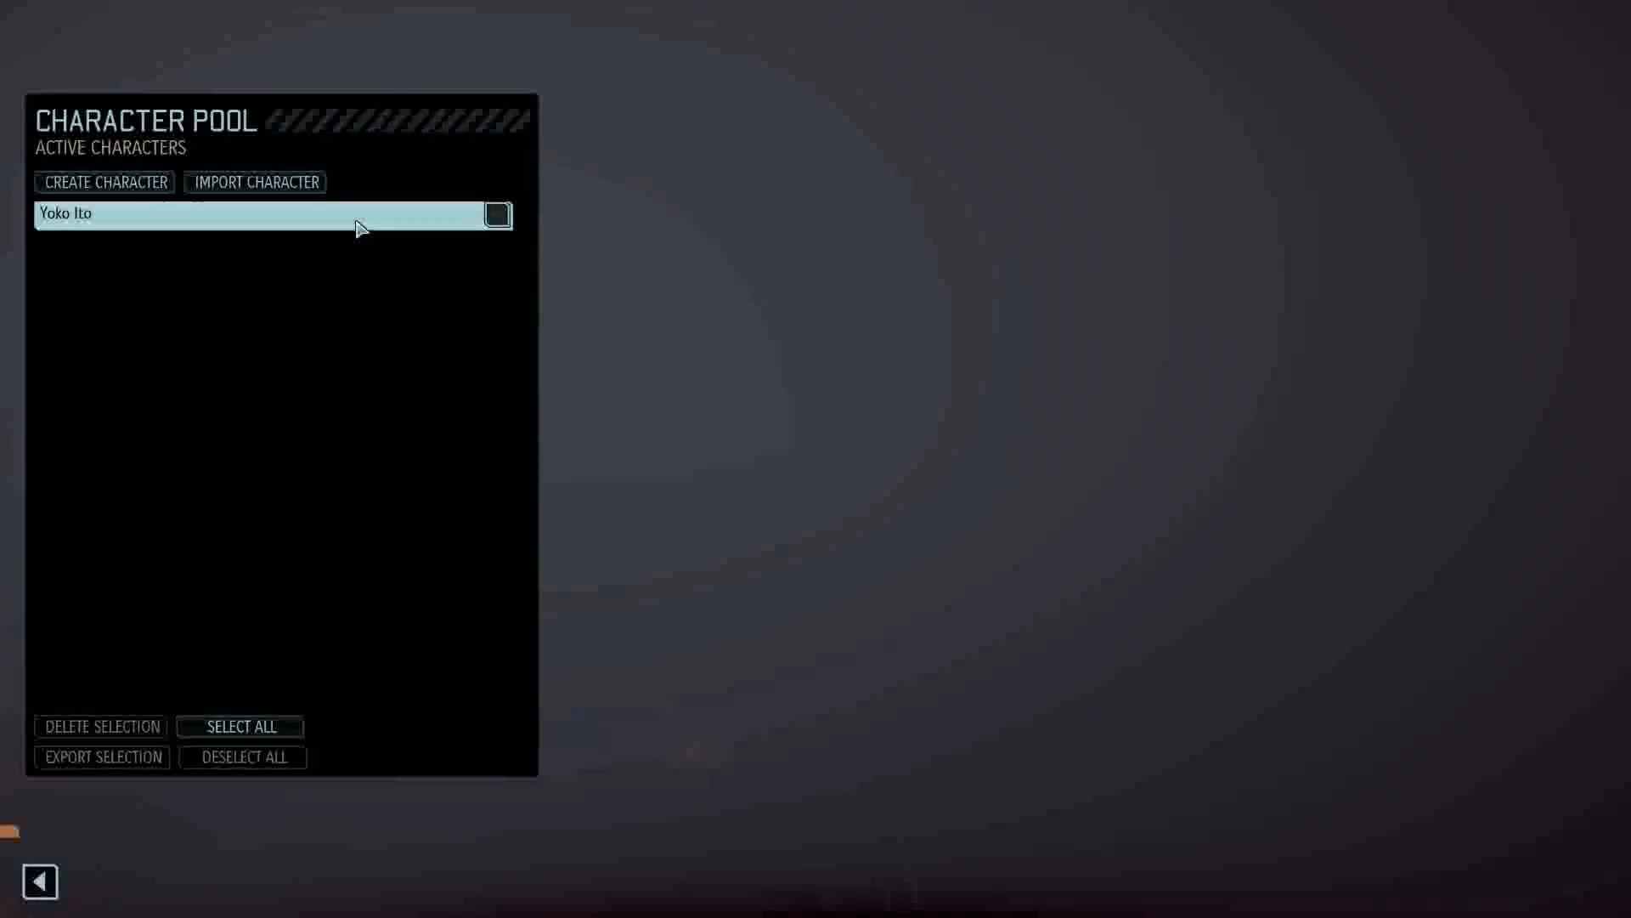
pyautogui.click(361, 226)
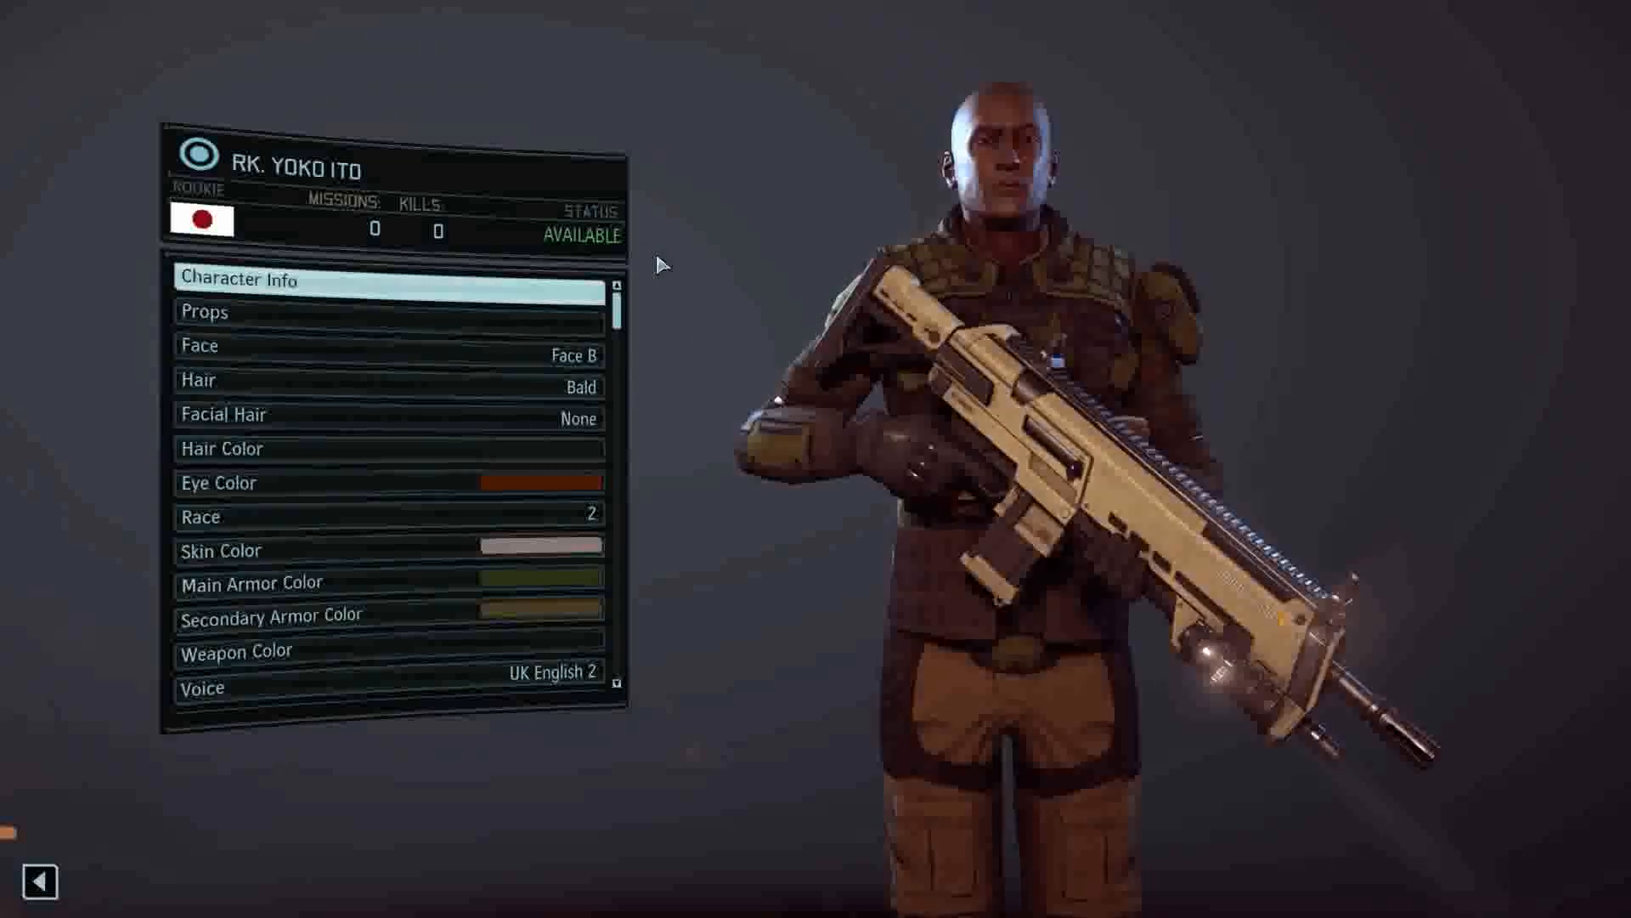
pyautogui.click(542, 683)
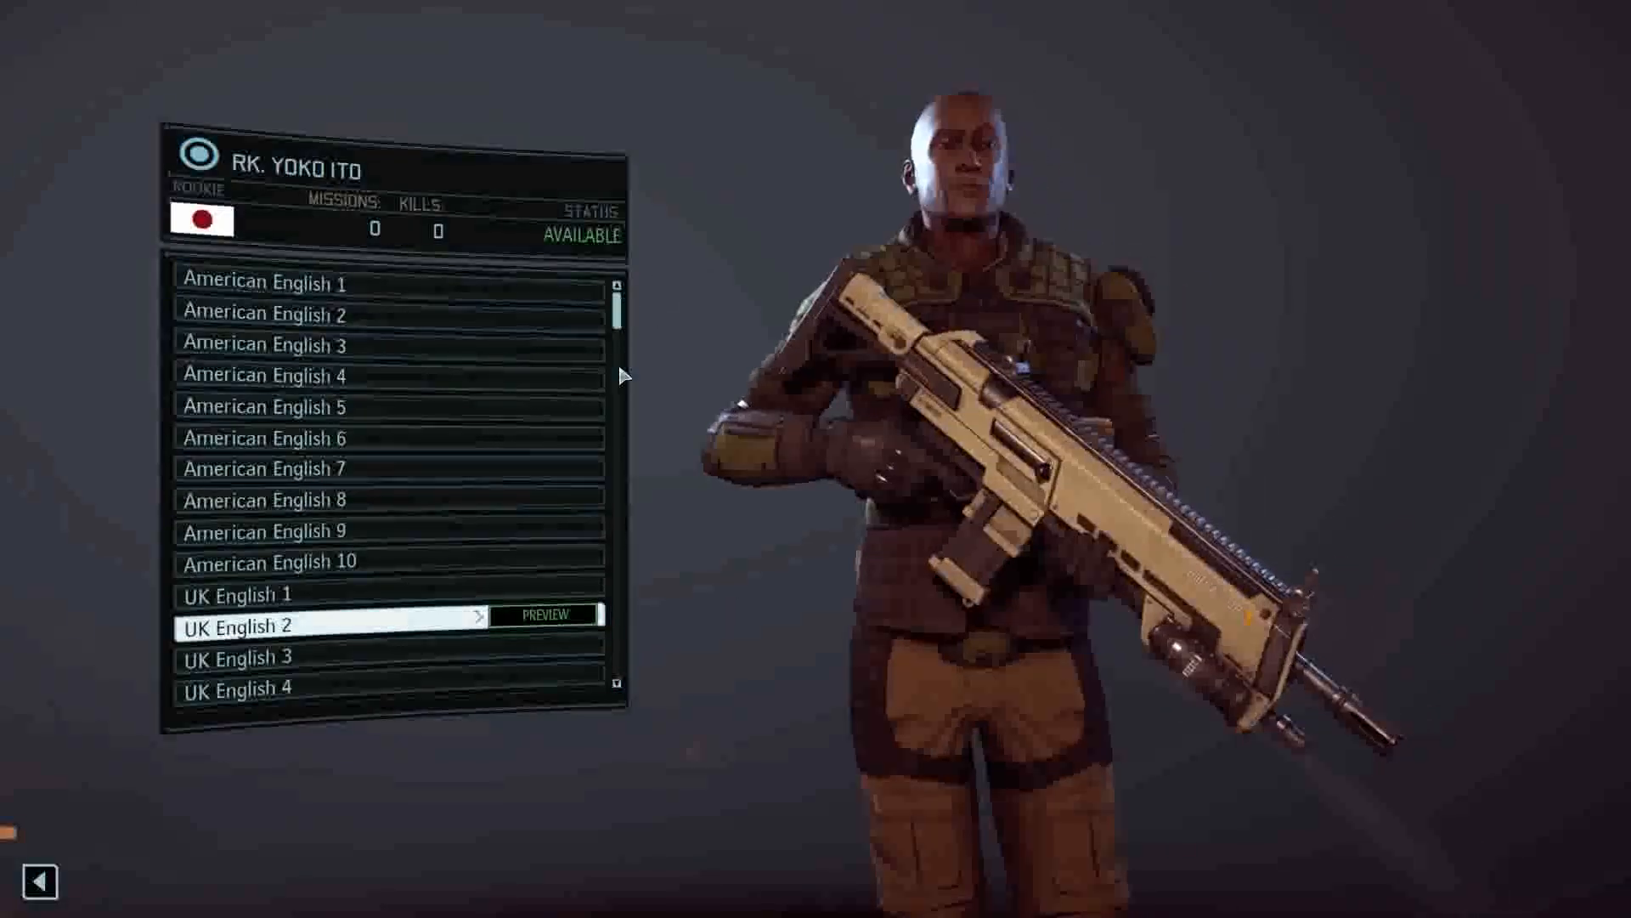
pyautogui.moveTo(616, 321); pyautogui.dragTo(617, 672)
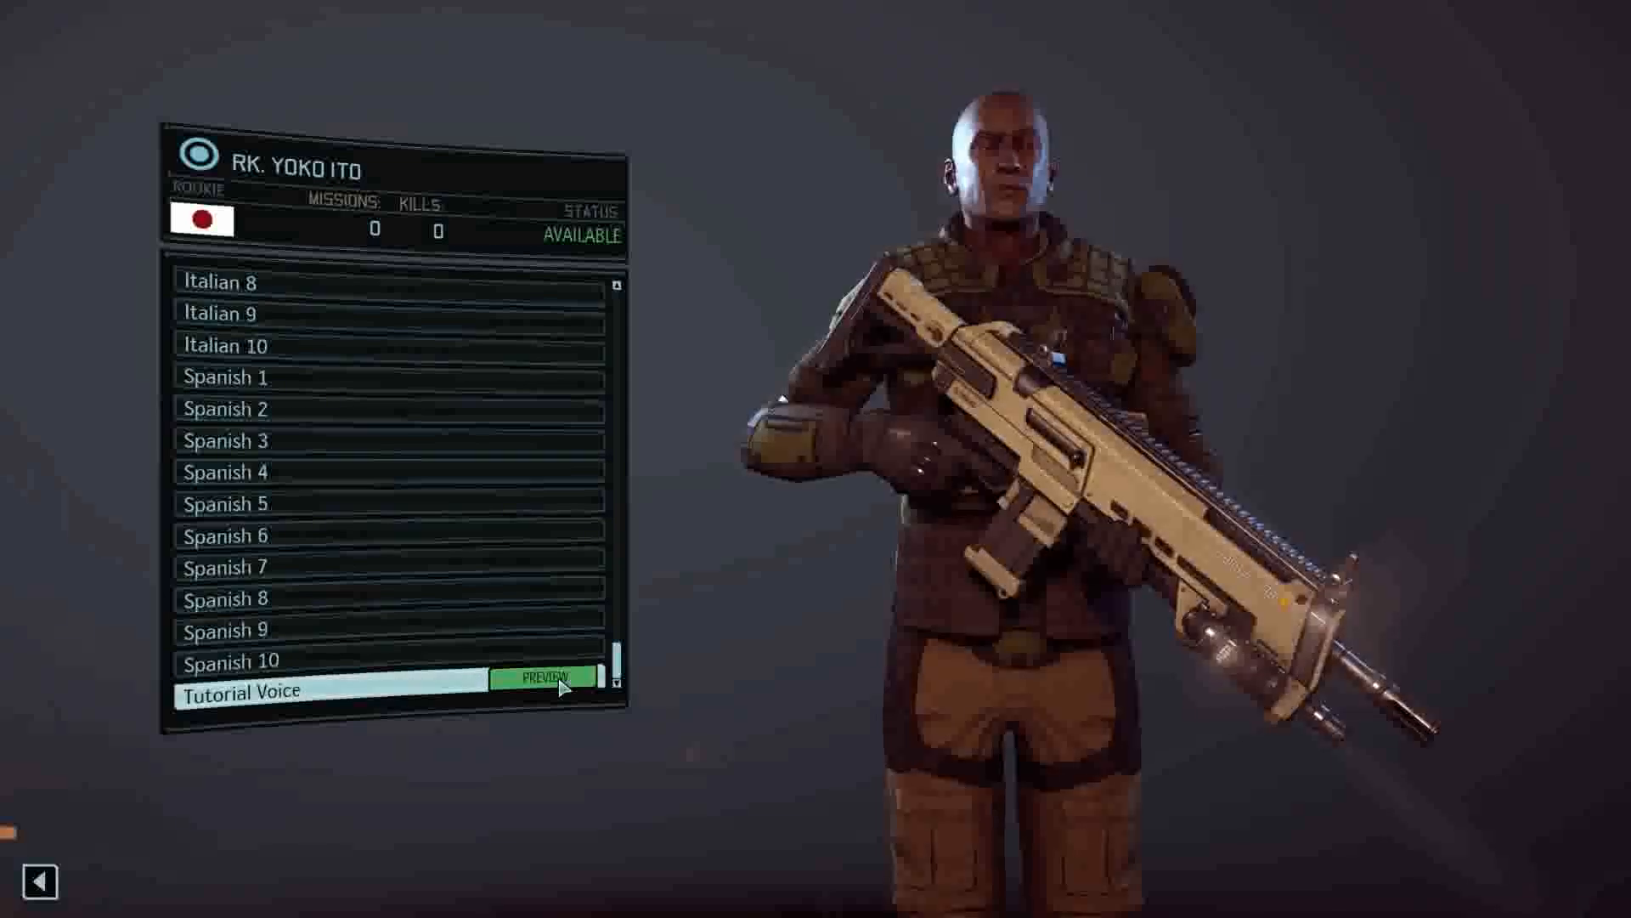
pyautogui.click(400, 692)
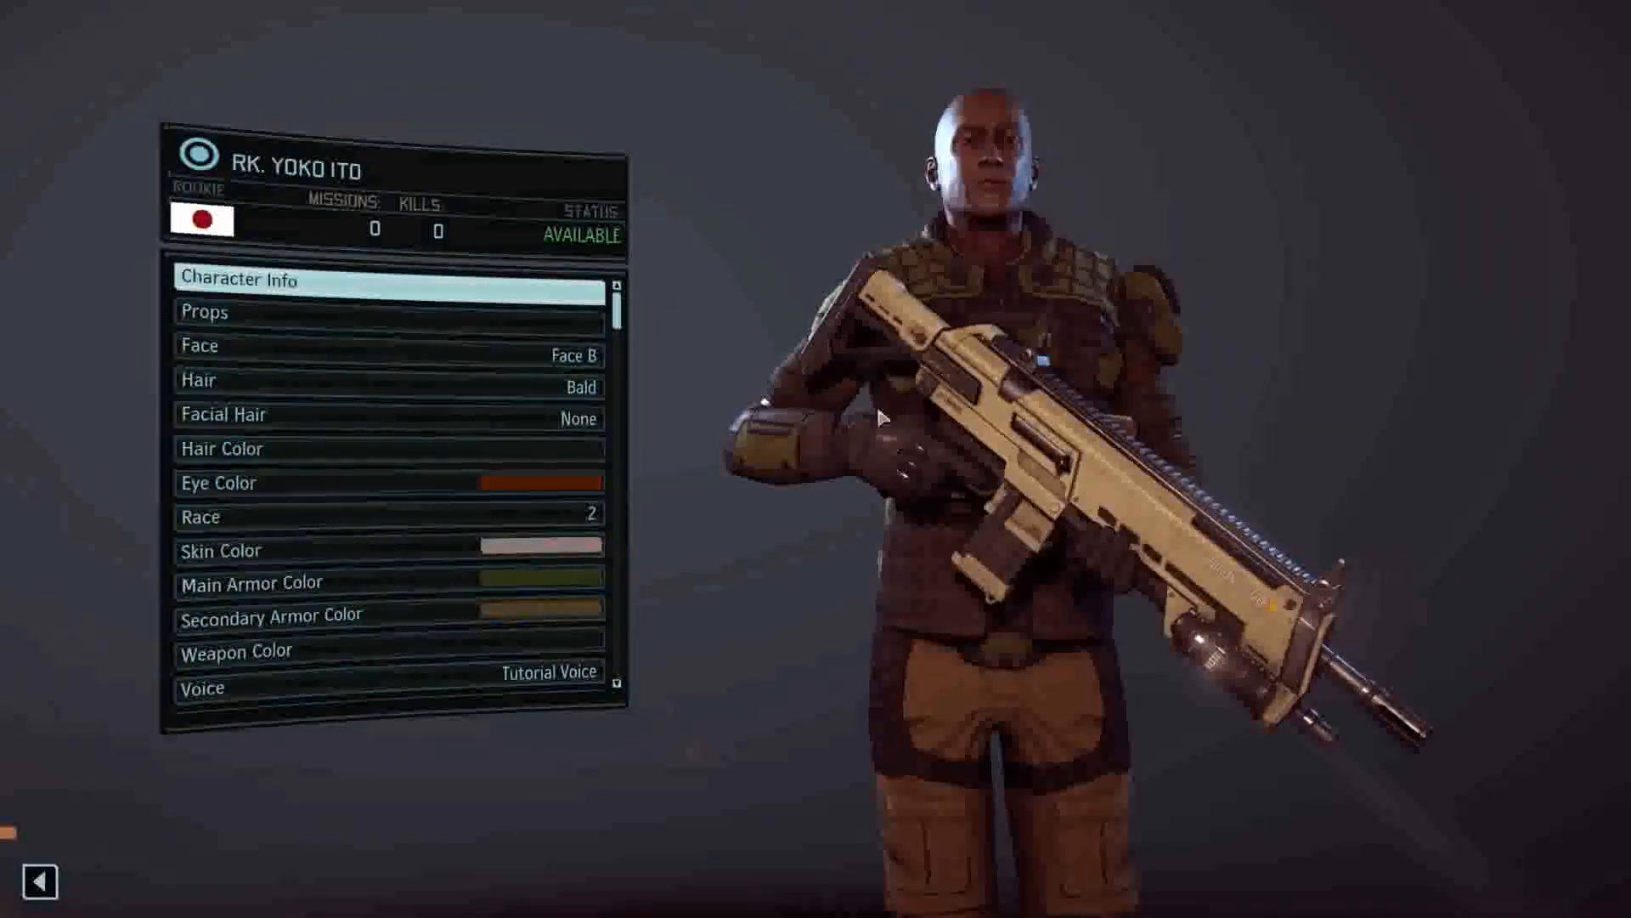
pyautogui.press('Escape')
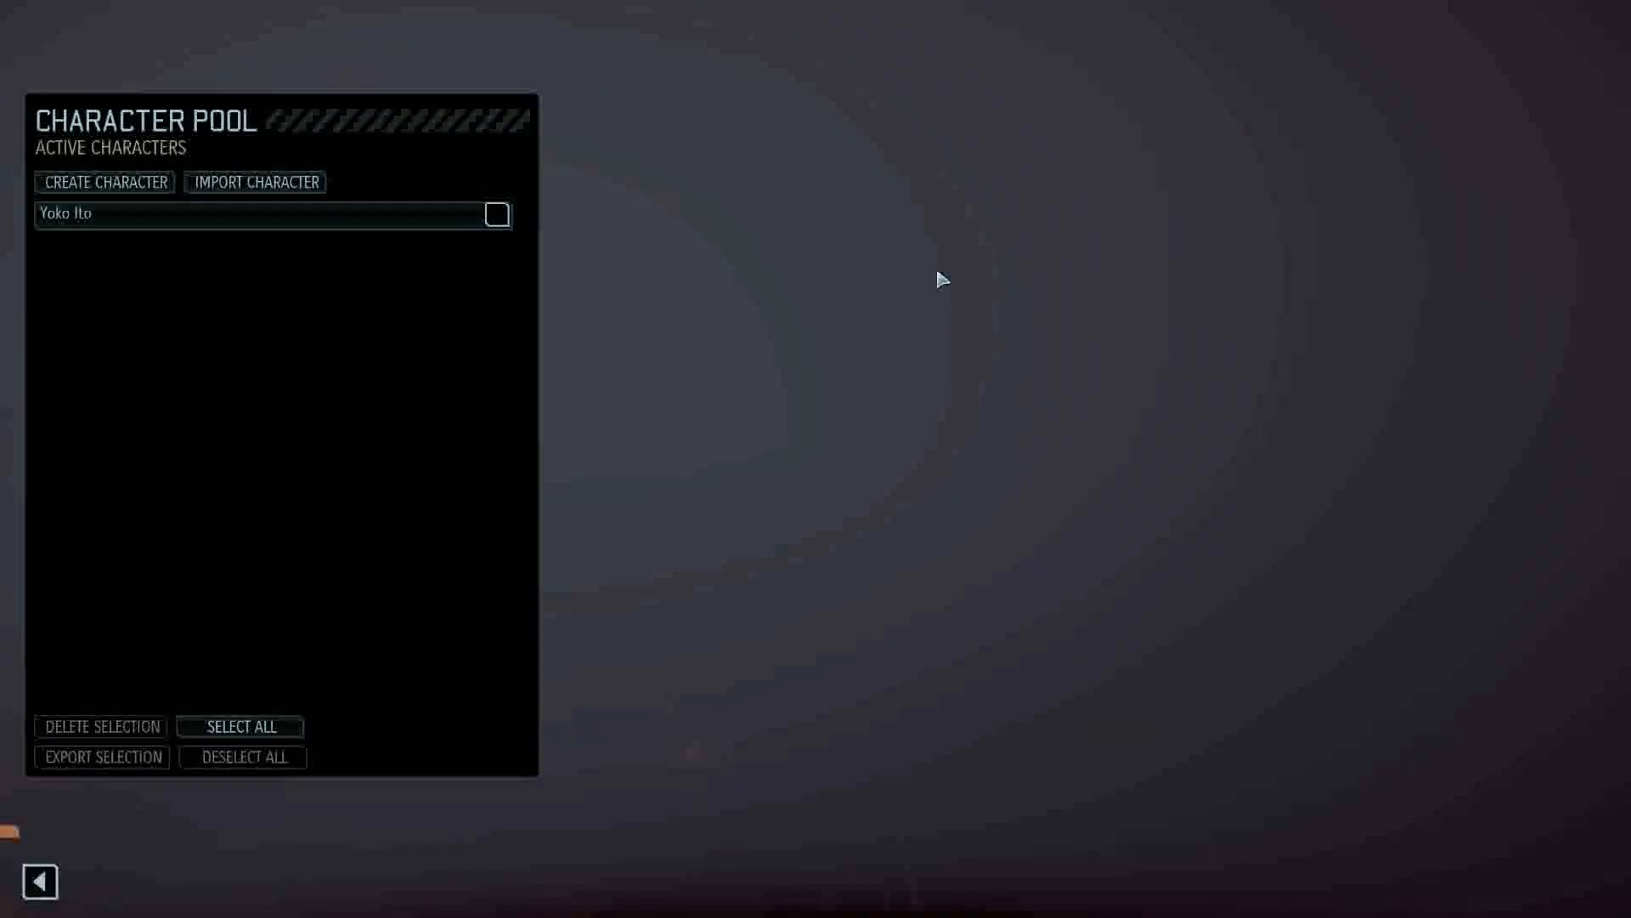
pyautogui.press('Escape')
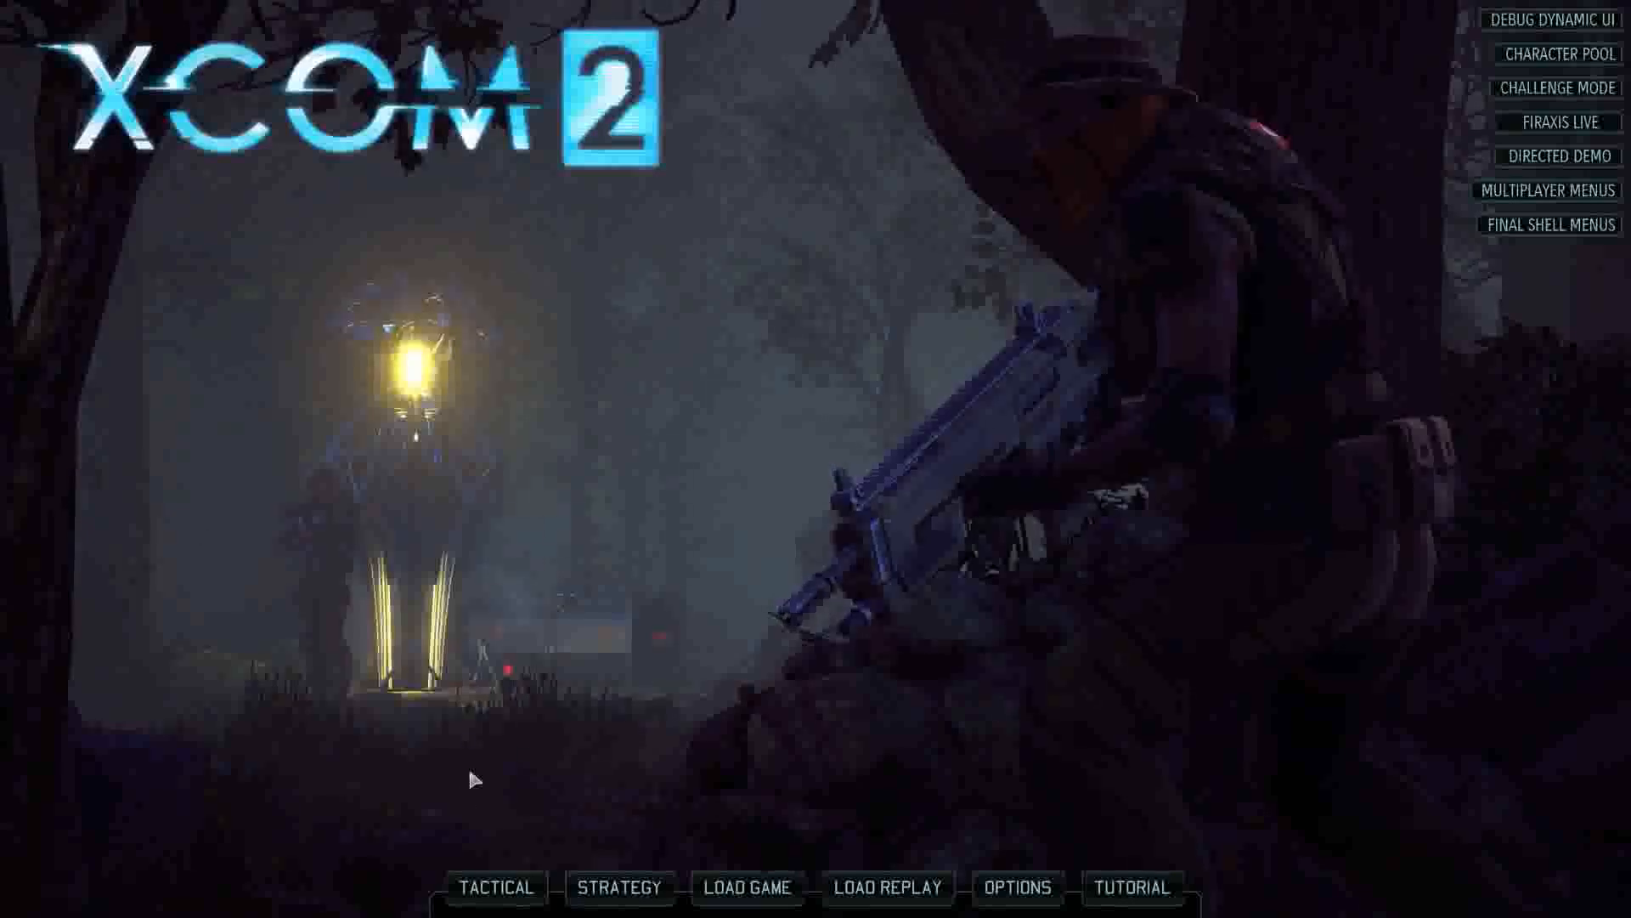
# Open the tactical battle setup and accept the map data with its existing settings.
pyautogui.click(479, 893)
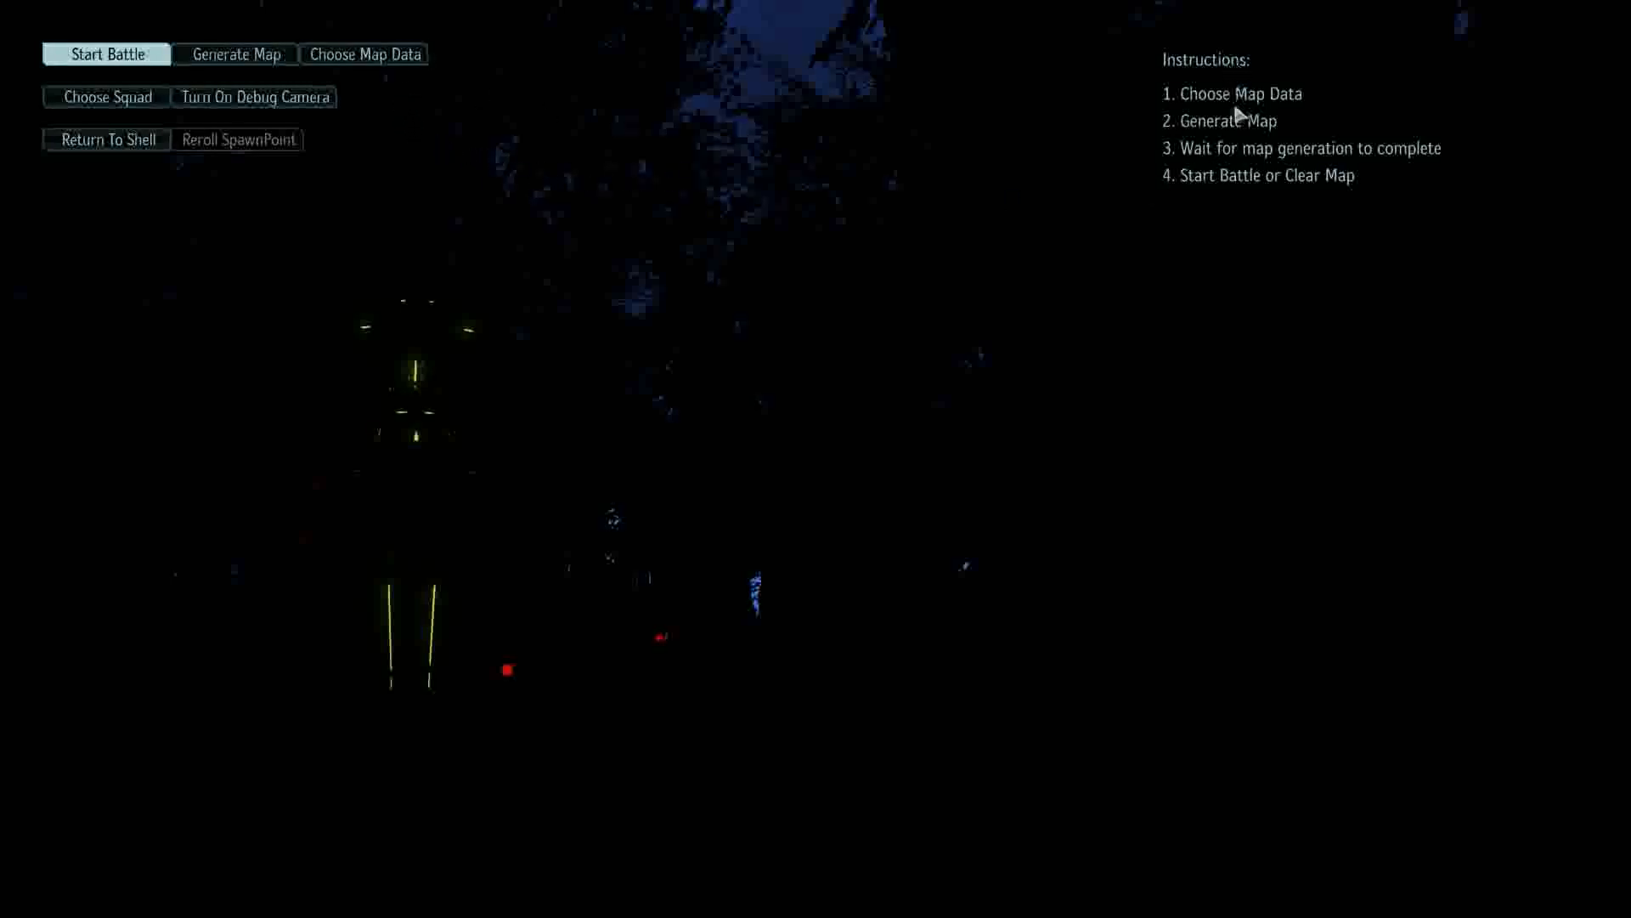
pyautogui.click(368, 58)
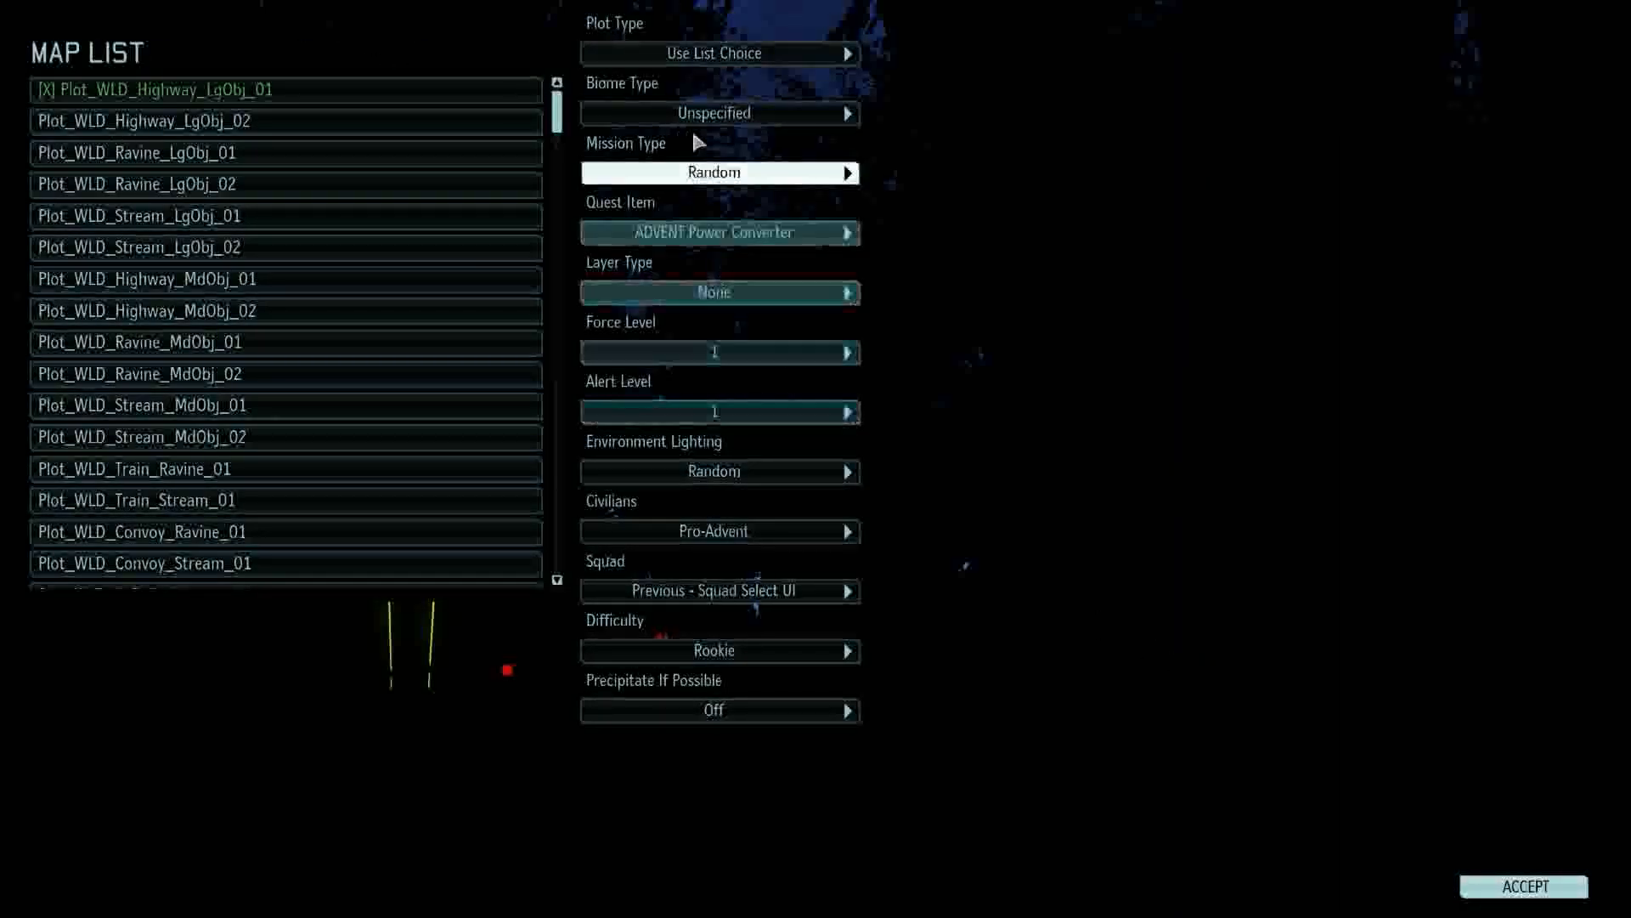
pyautogui.click(1527, 885)
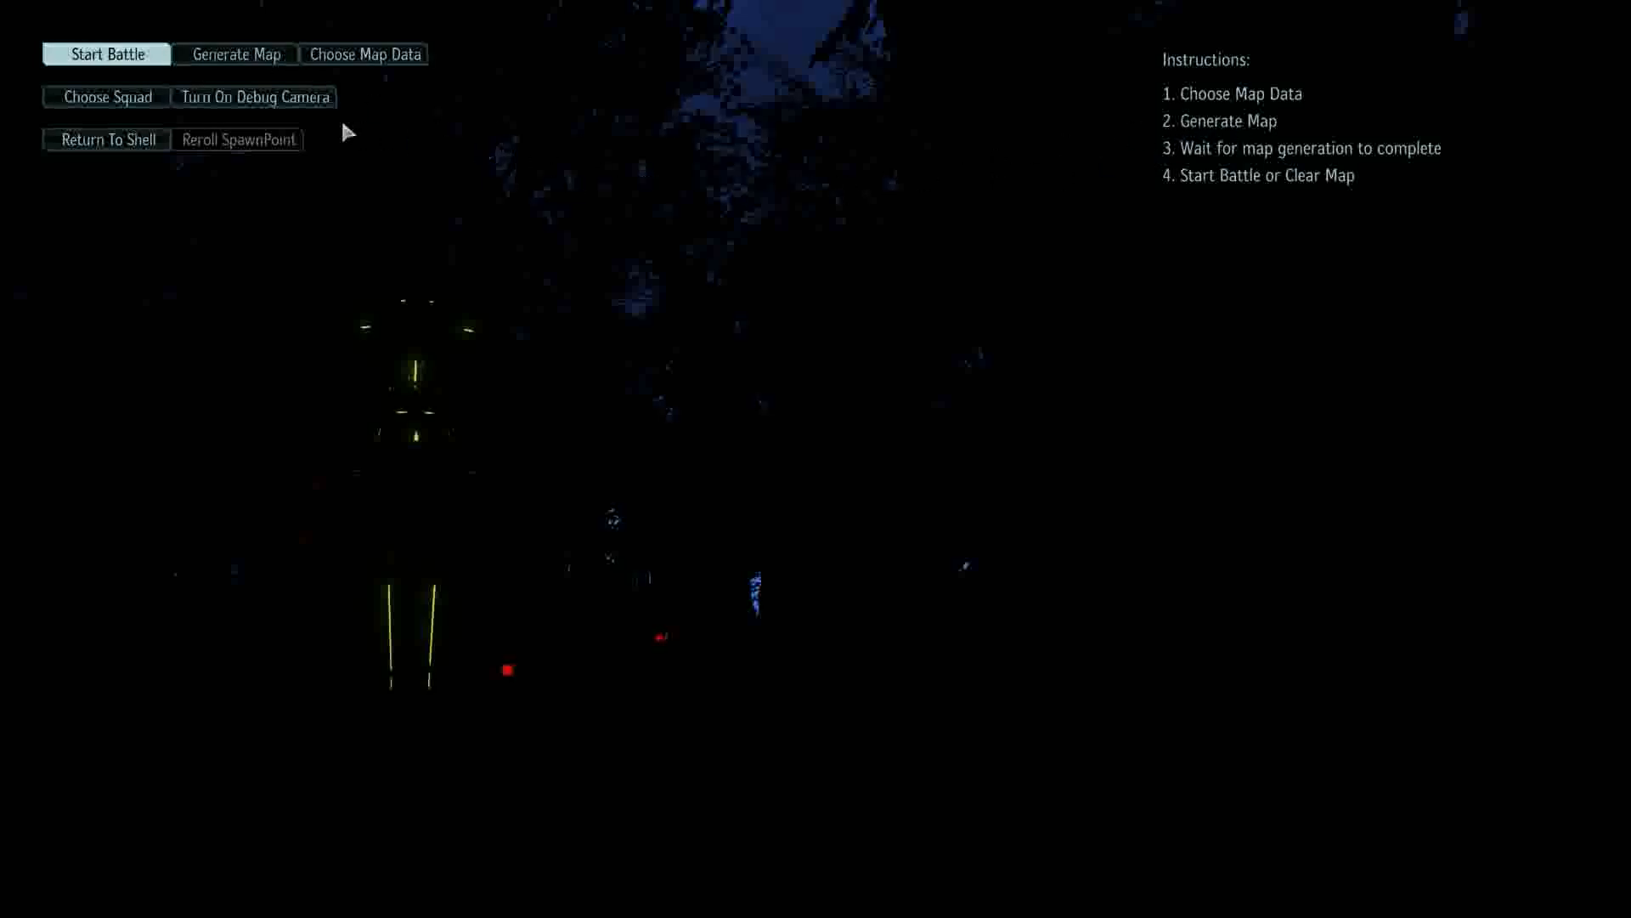
# Replace the squad's unit with a new one using the soldier from the character pool, and save the loadout.
pyautogui.click(125, 102)
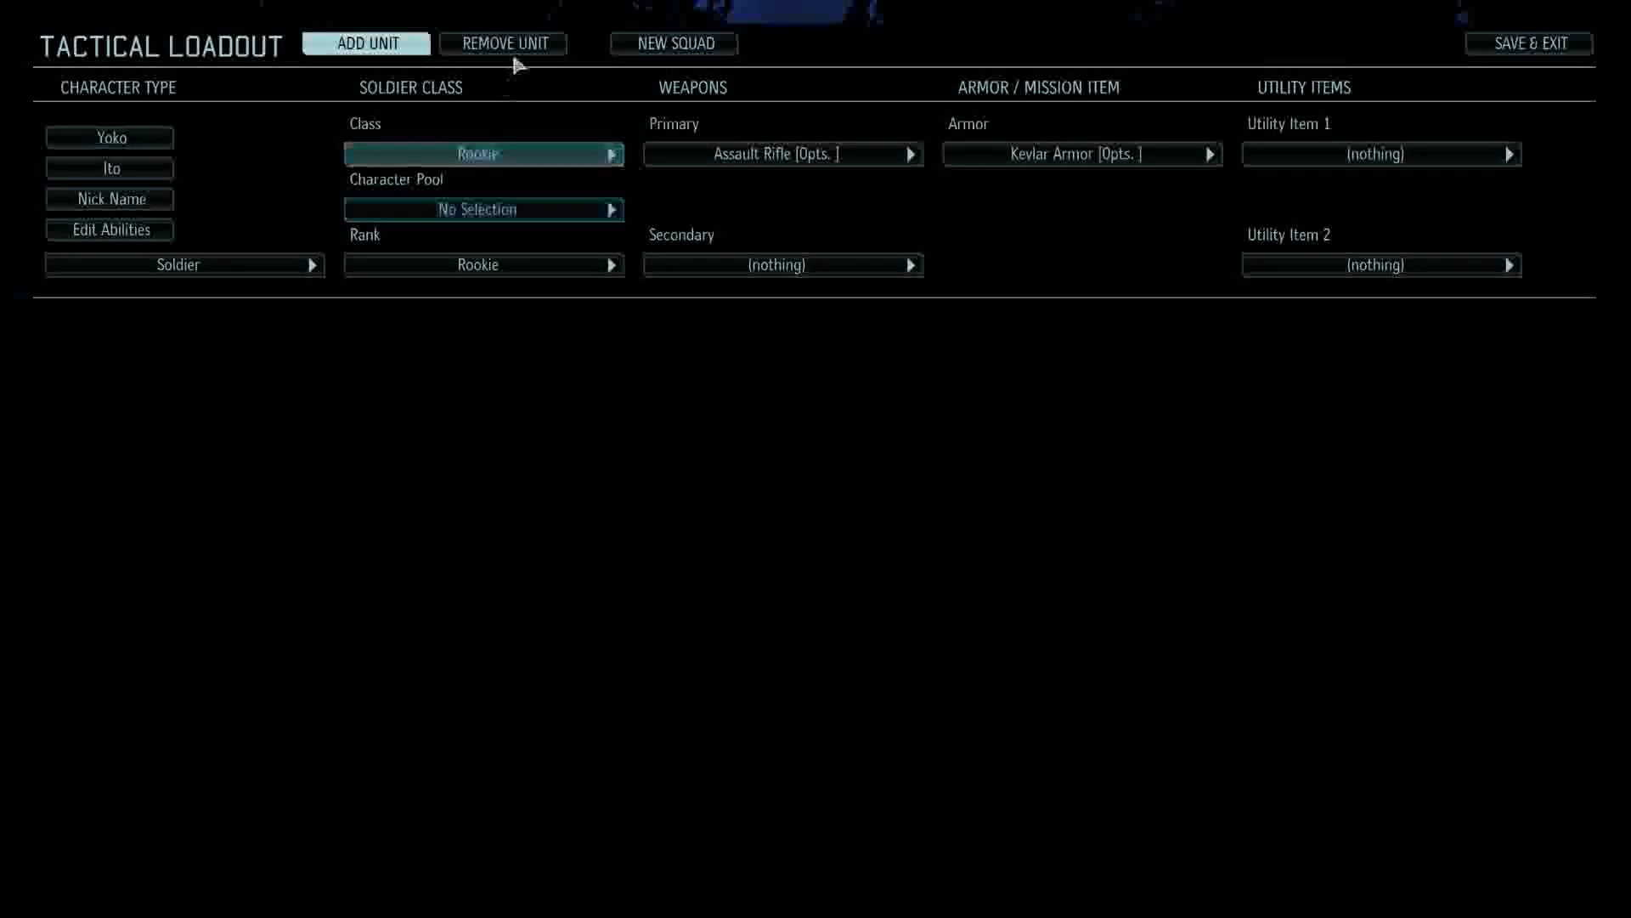
pyautogui.click(506, 43)
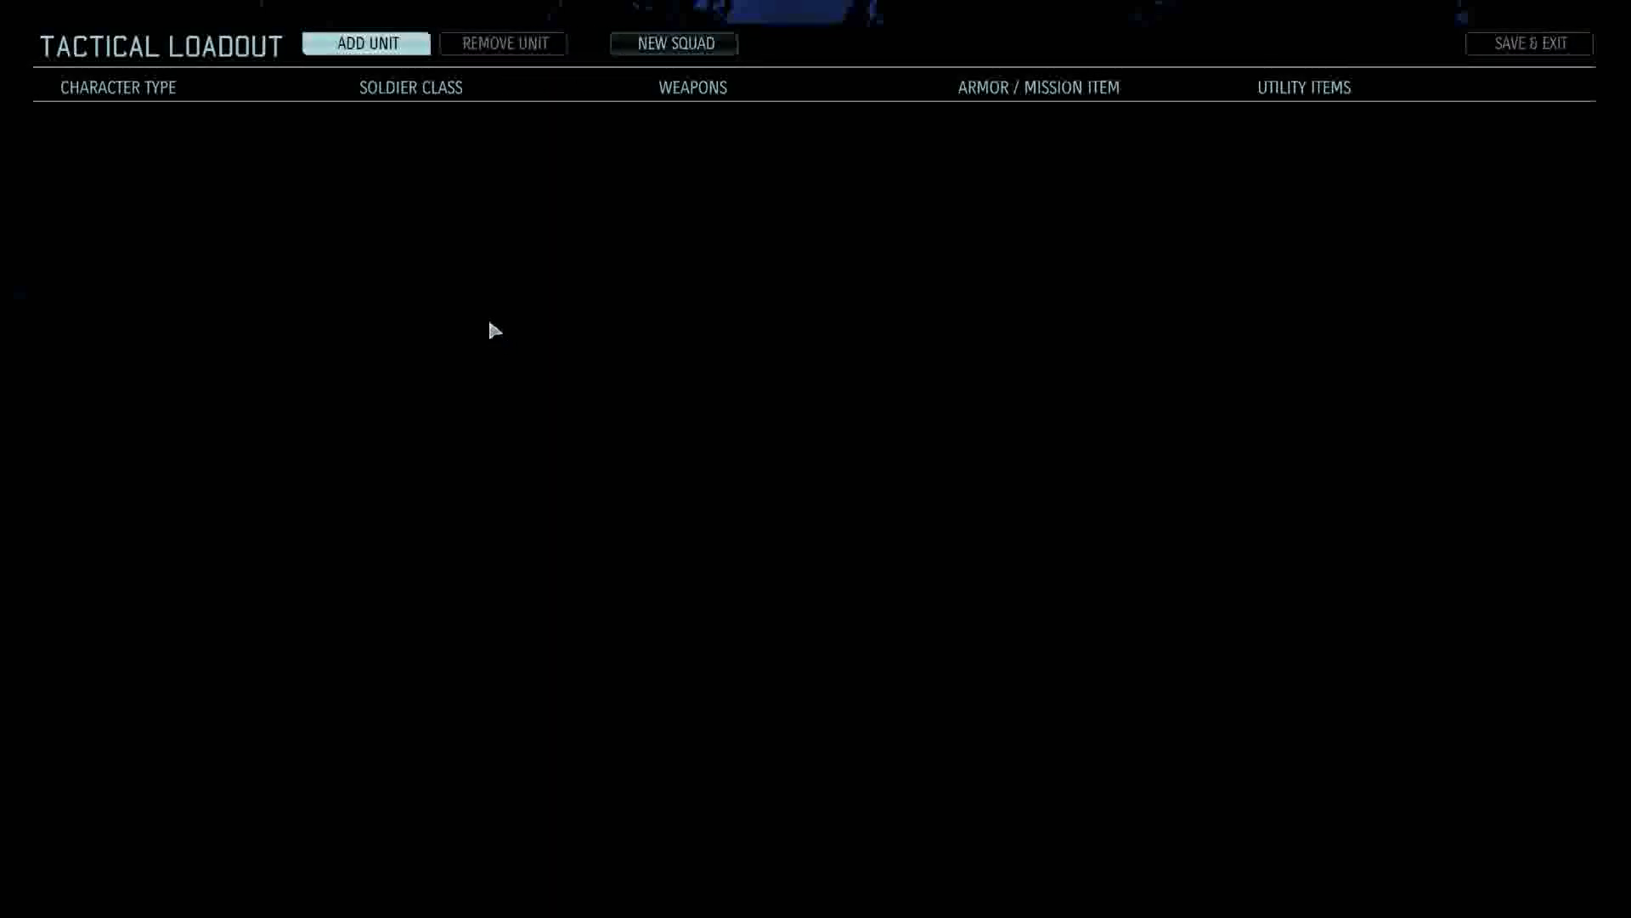
pyautogui.click(386, 49)
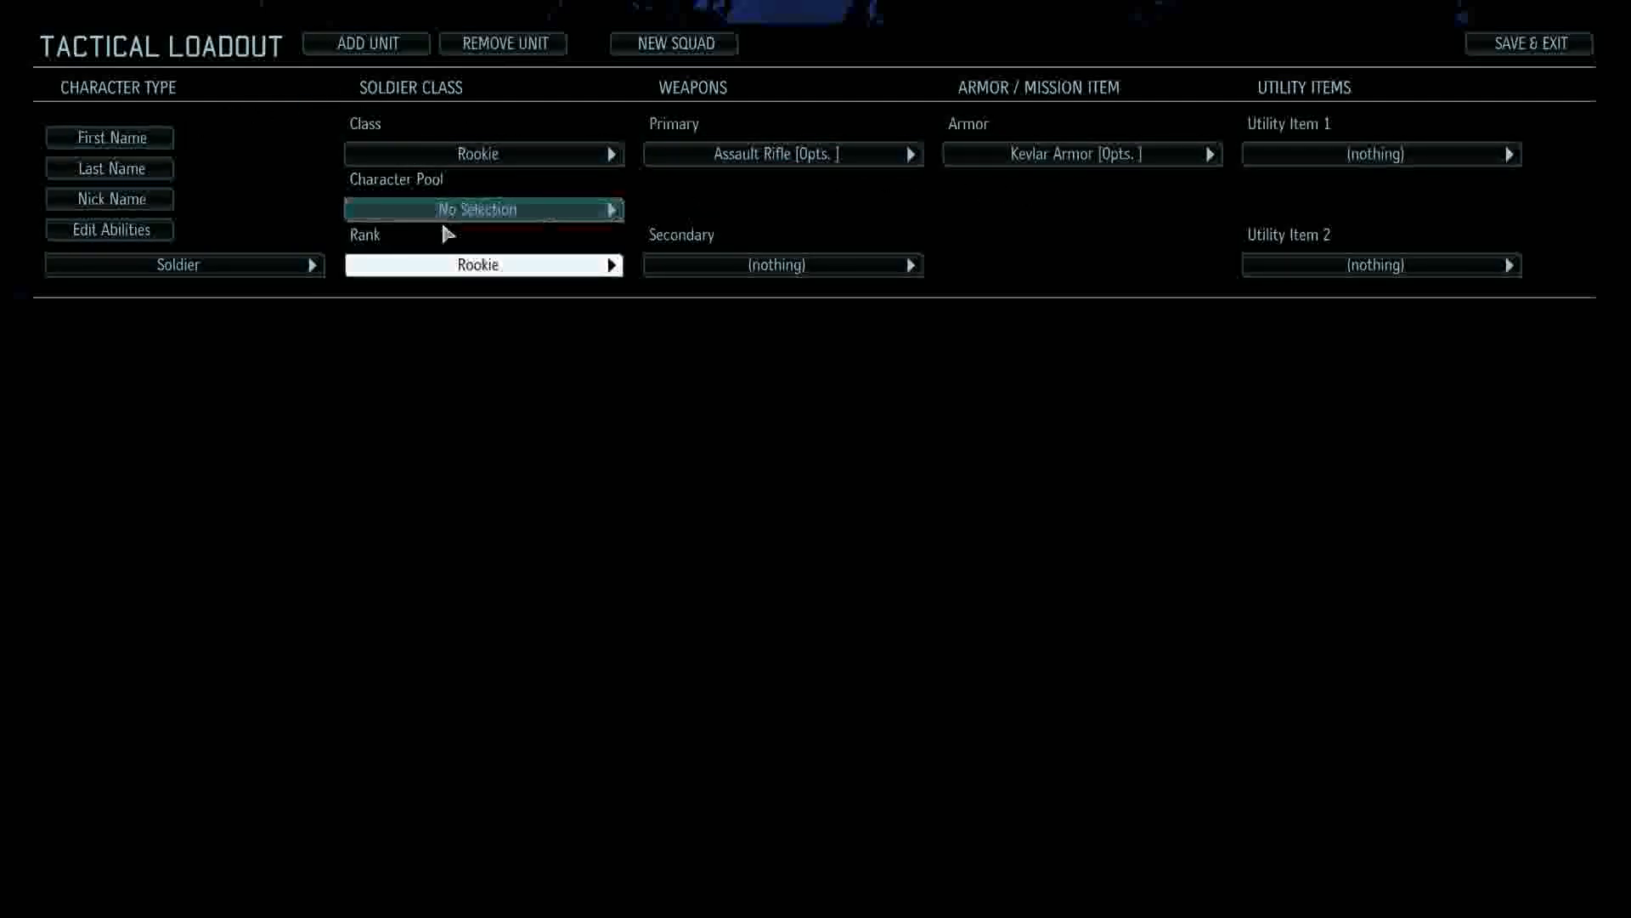
pyautogui.click(487, 213)
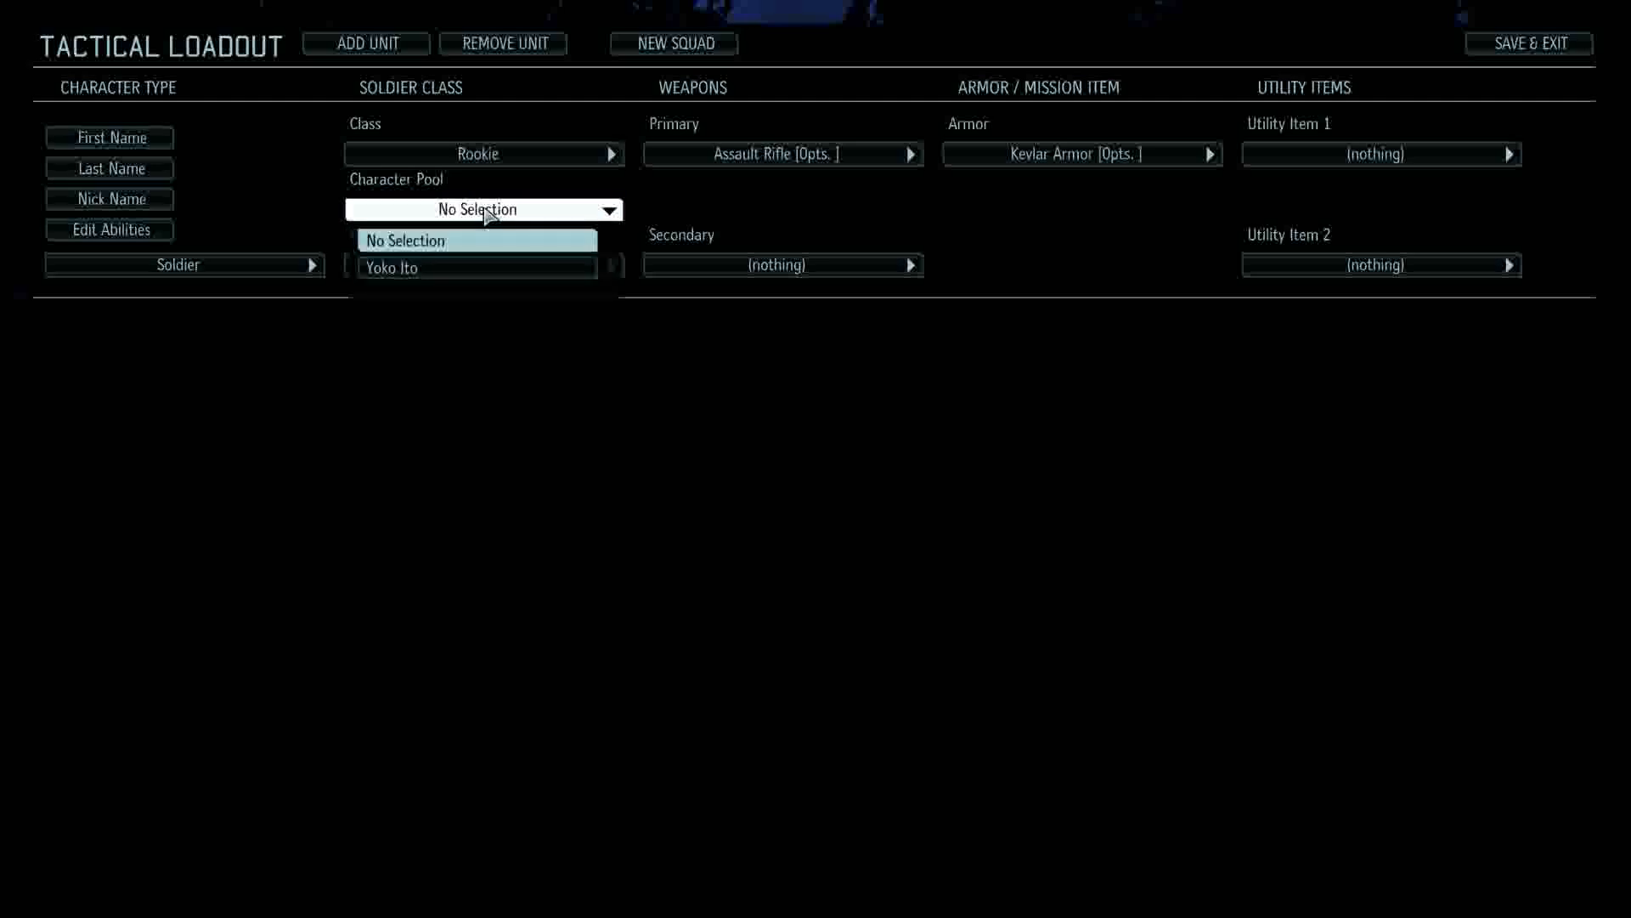
pyautogui.click(422, 272)
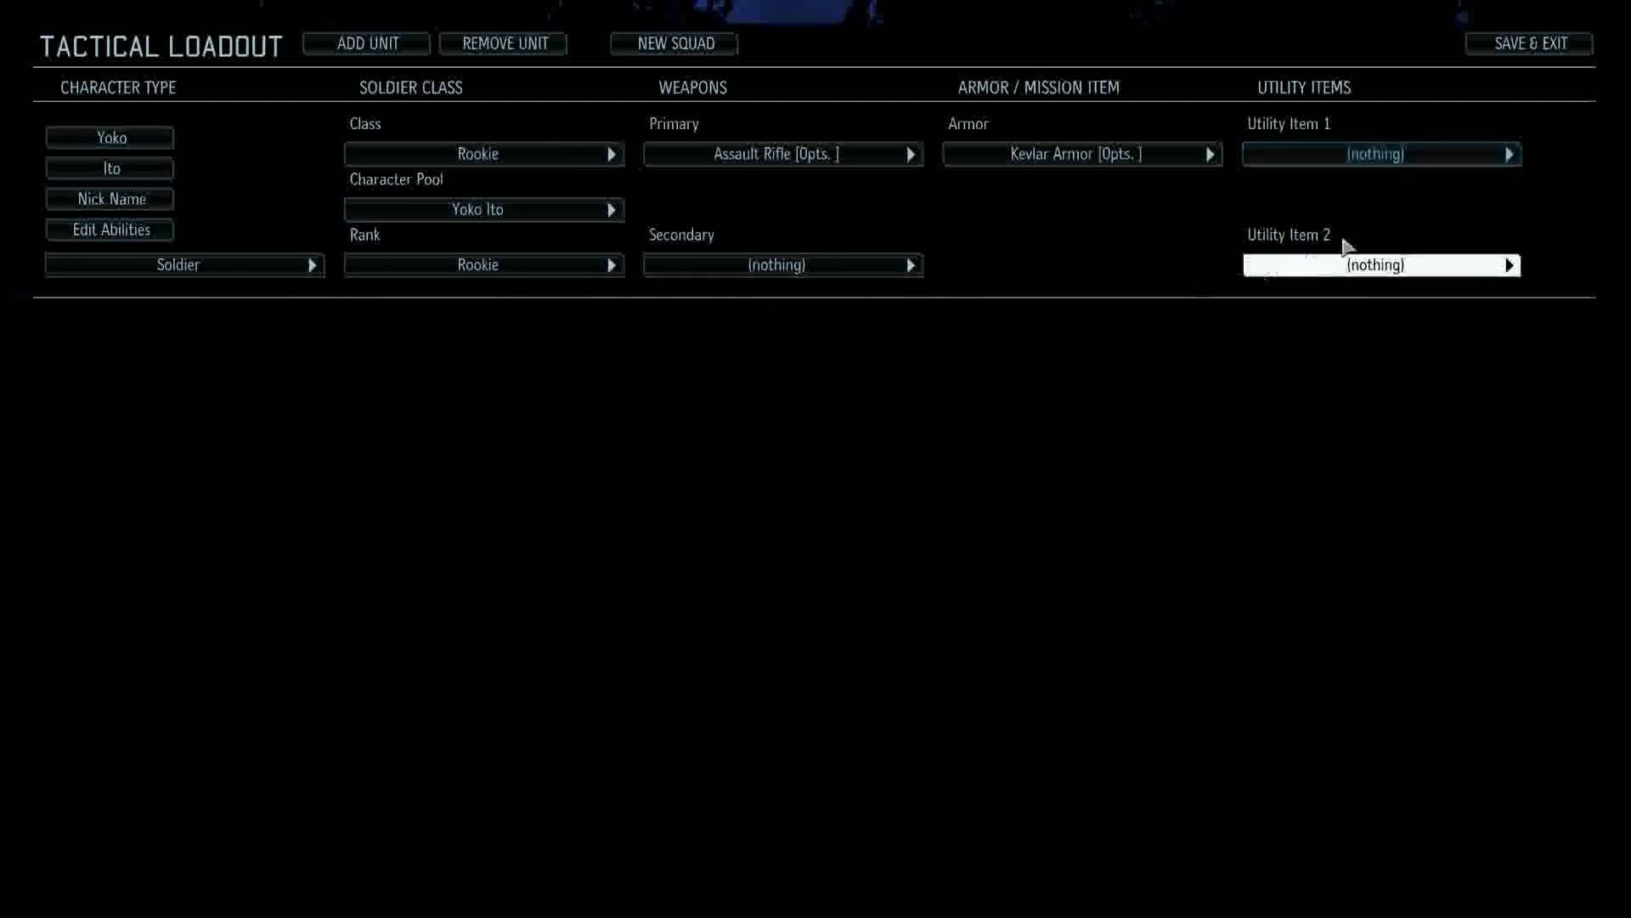
pyautogui.click(1522, 47)
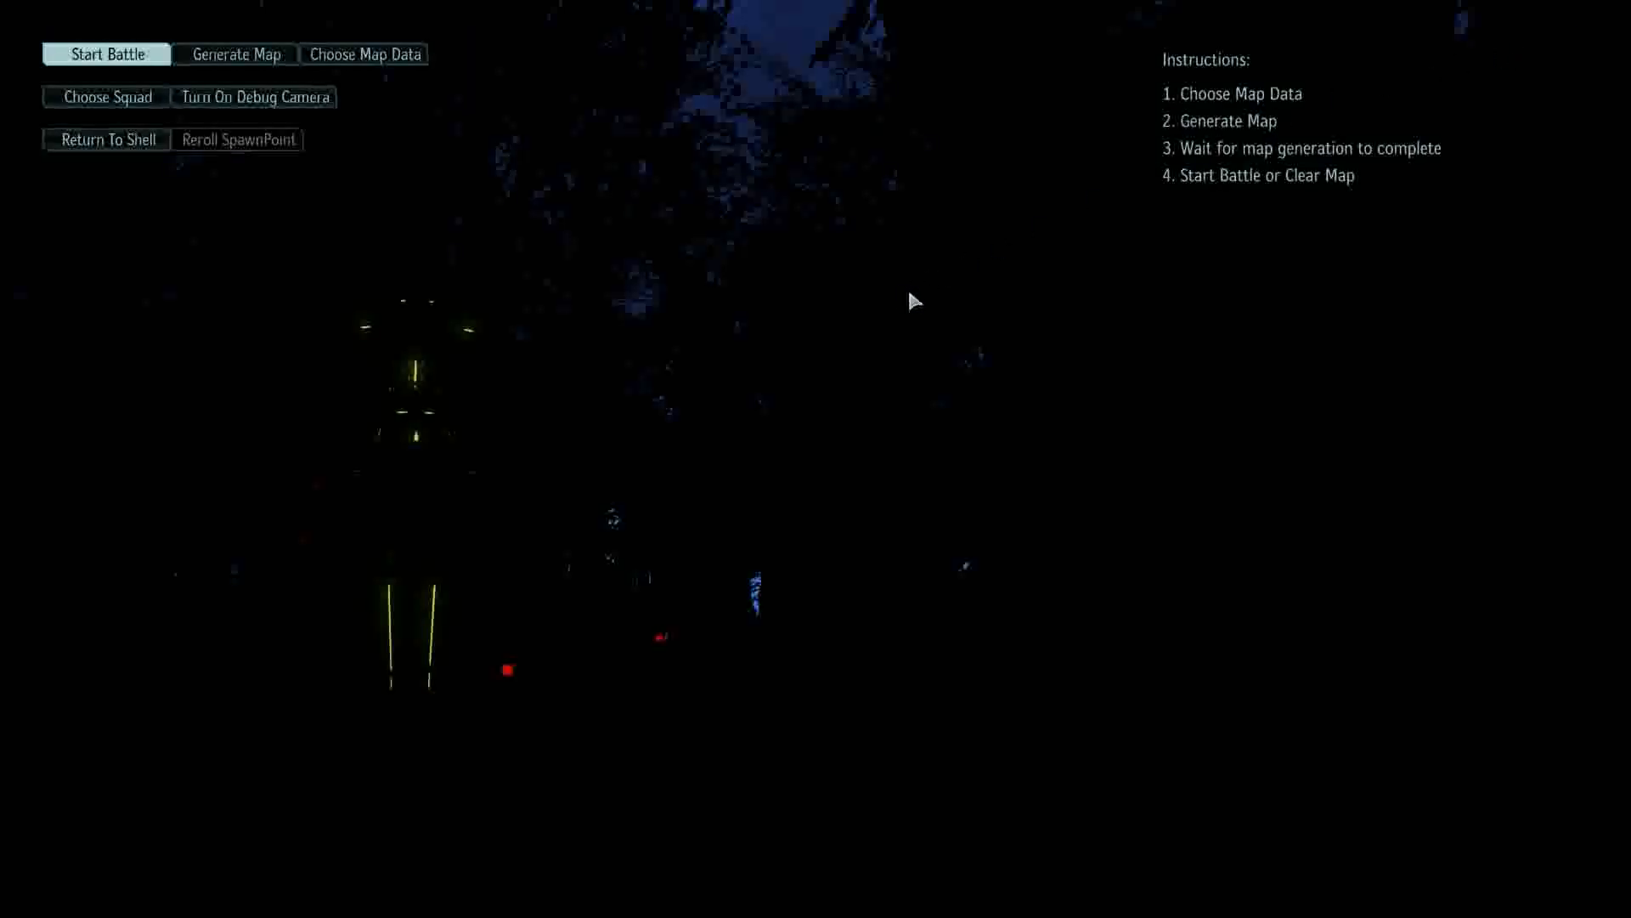
# Generate the battle map, start the battle and dismiss the redscreen errors.
pyautogui.click(238, 54)
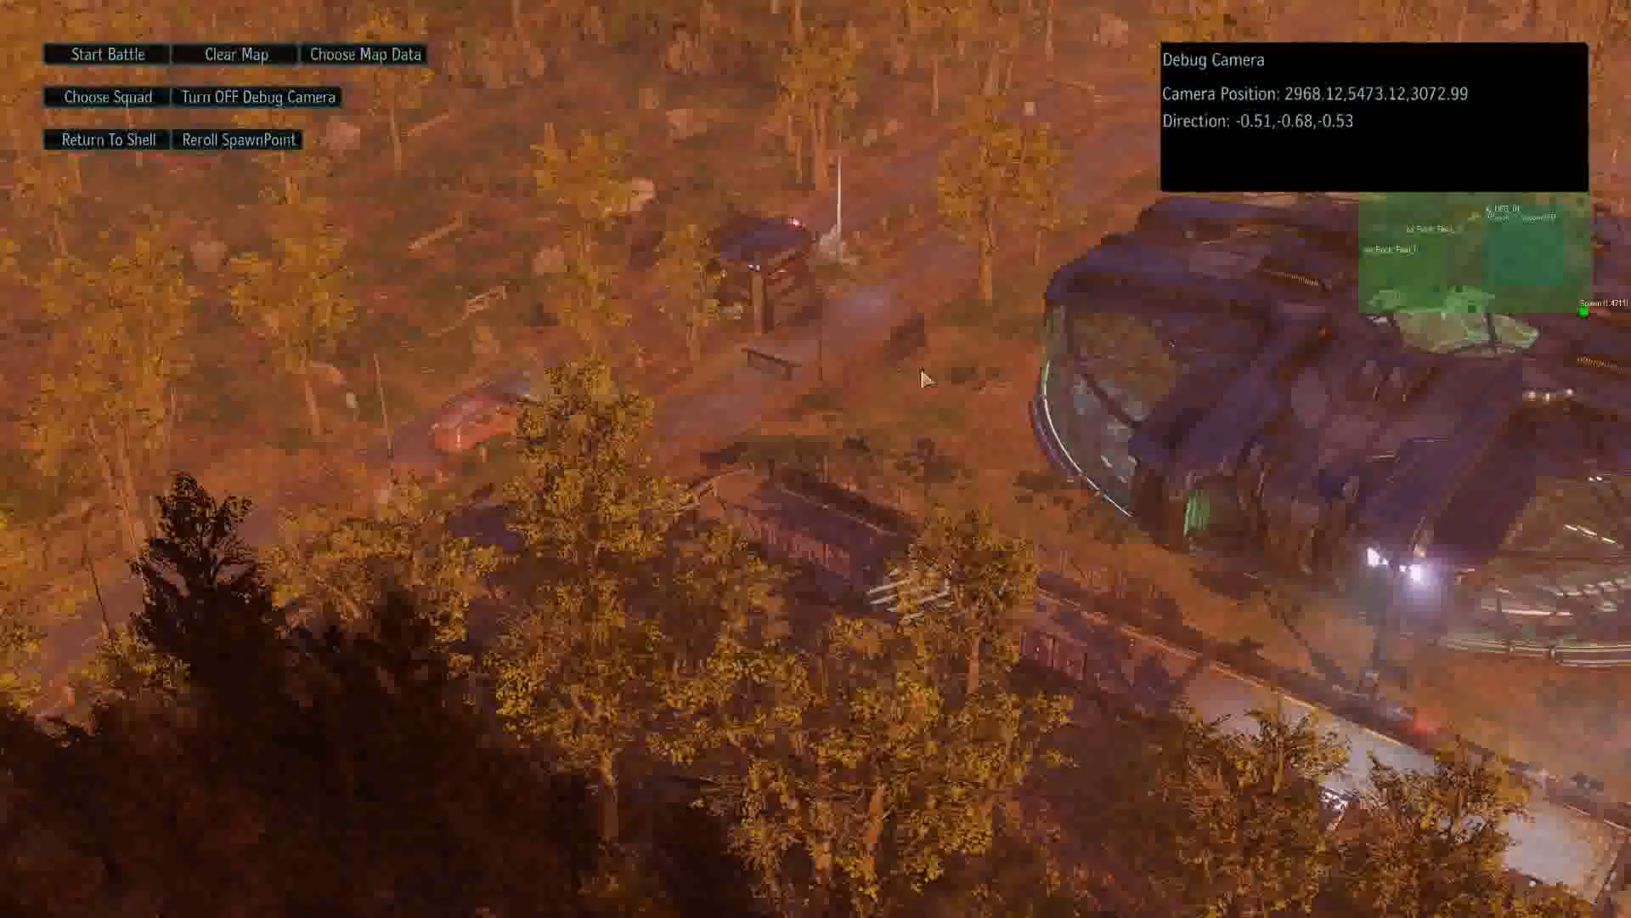
pyautogui.click(108, 54)
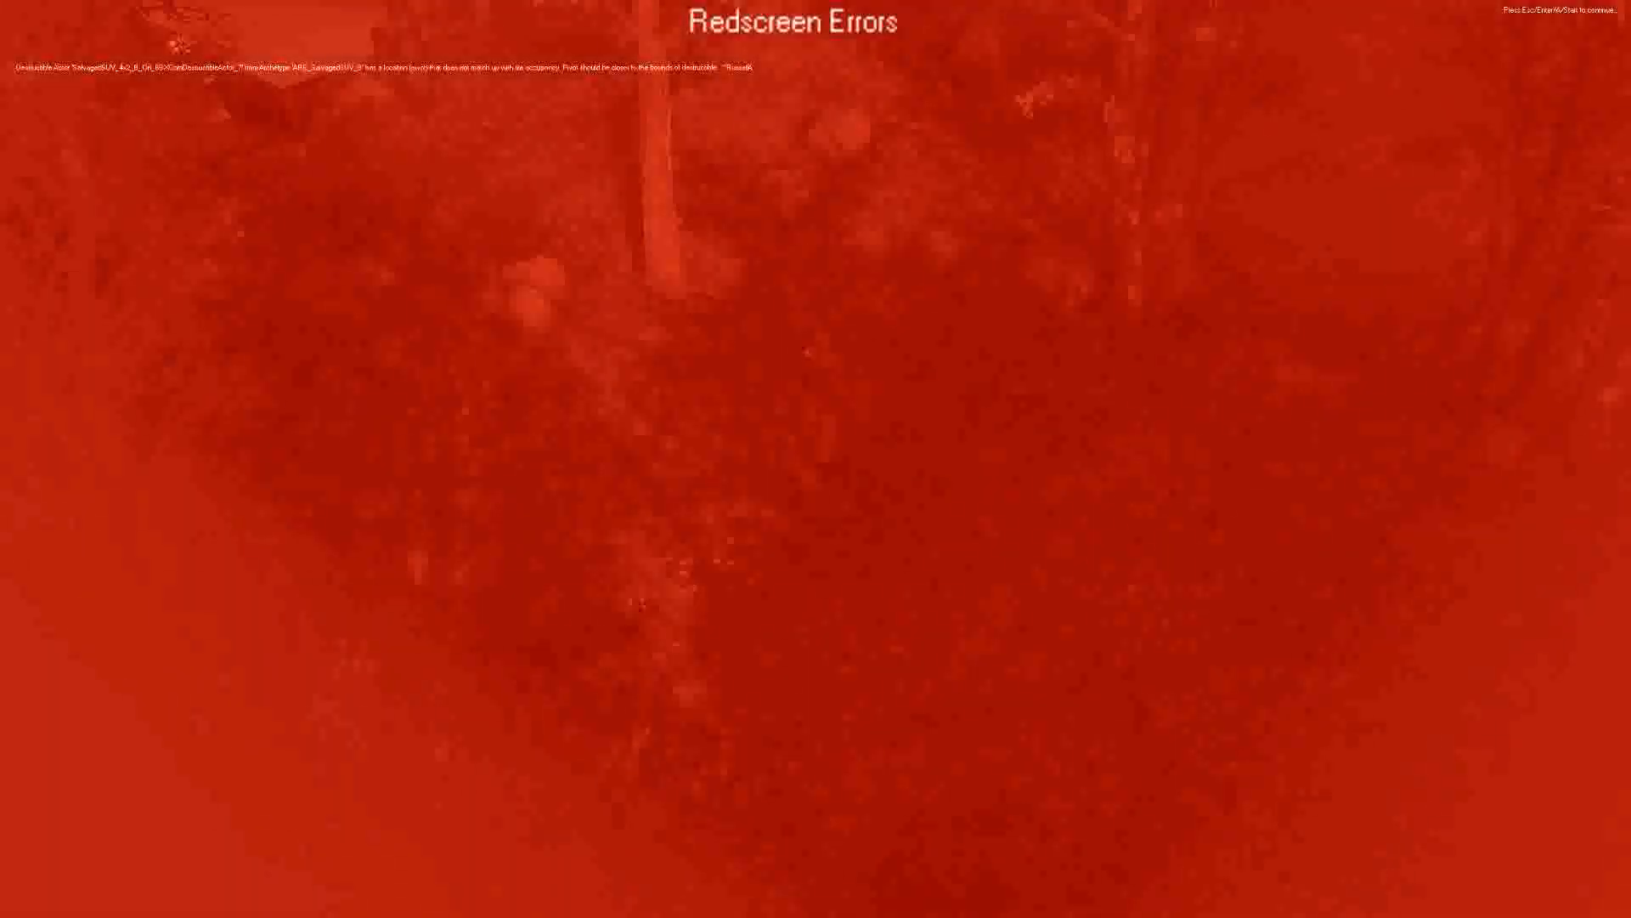
pyautogui.press('Escape')
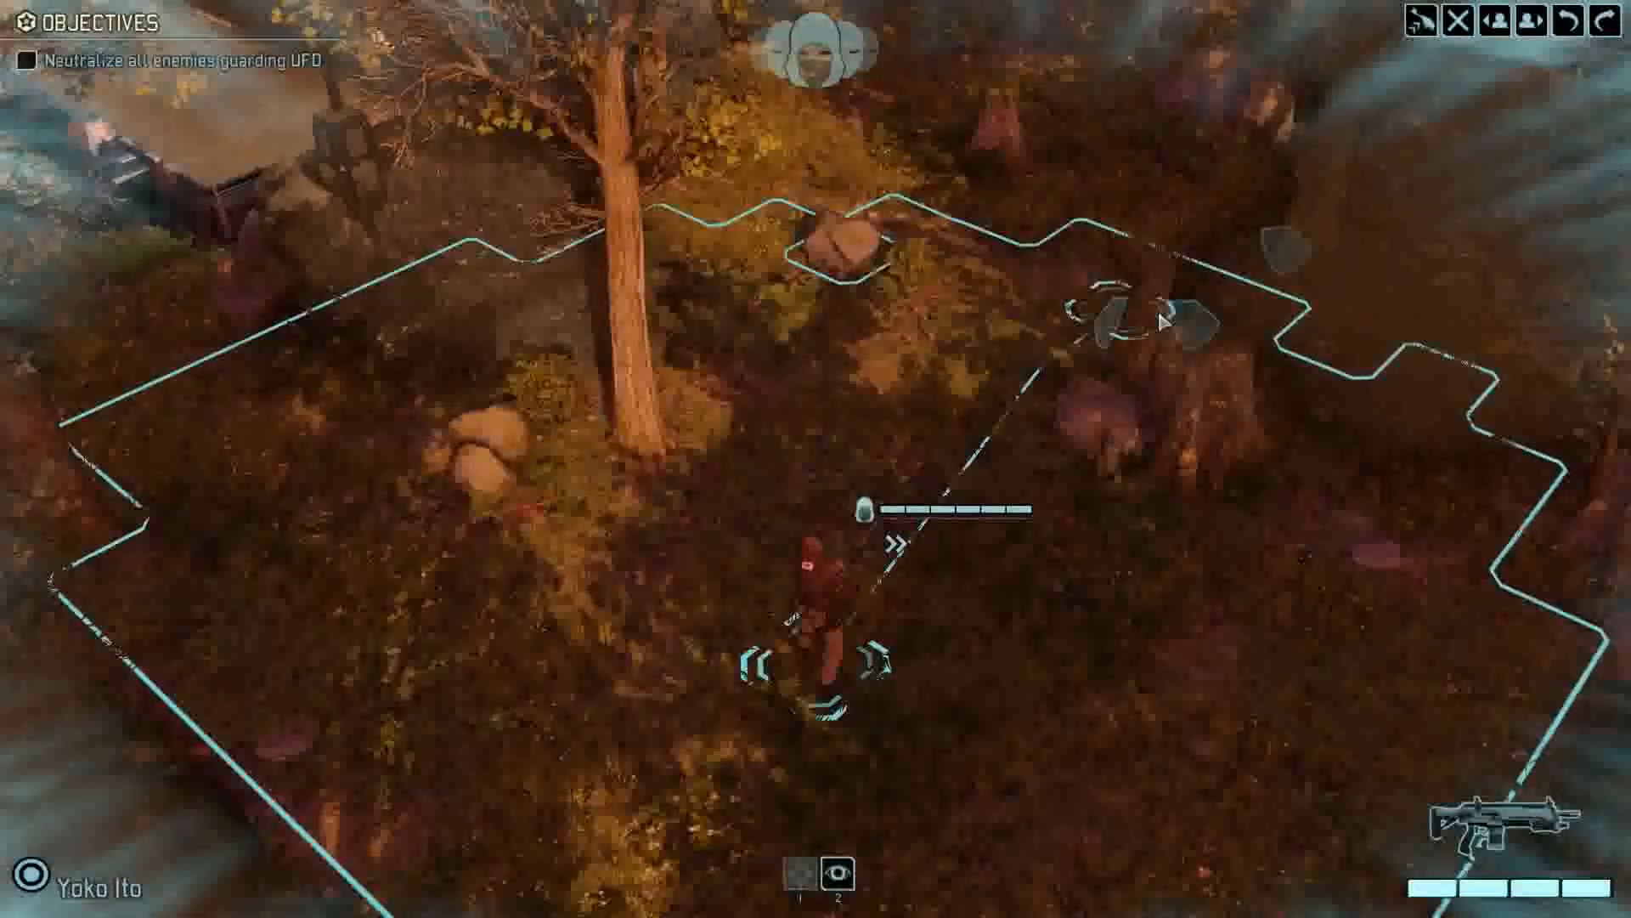
# Order the soldier to dash to a far tile in the outer movement range to test the voice.
pyautogui.press('d')
pyautogui.press('w')
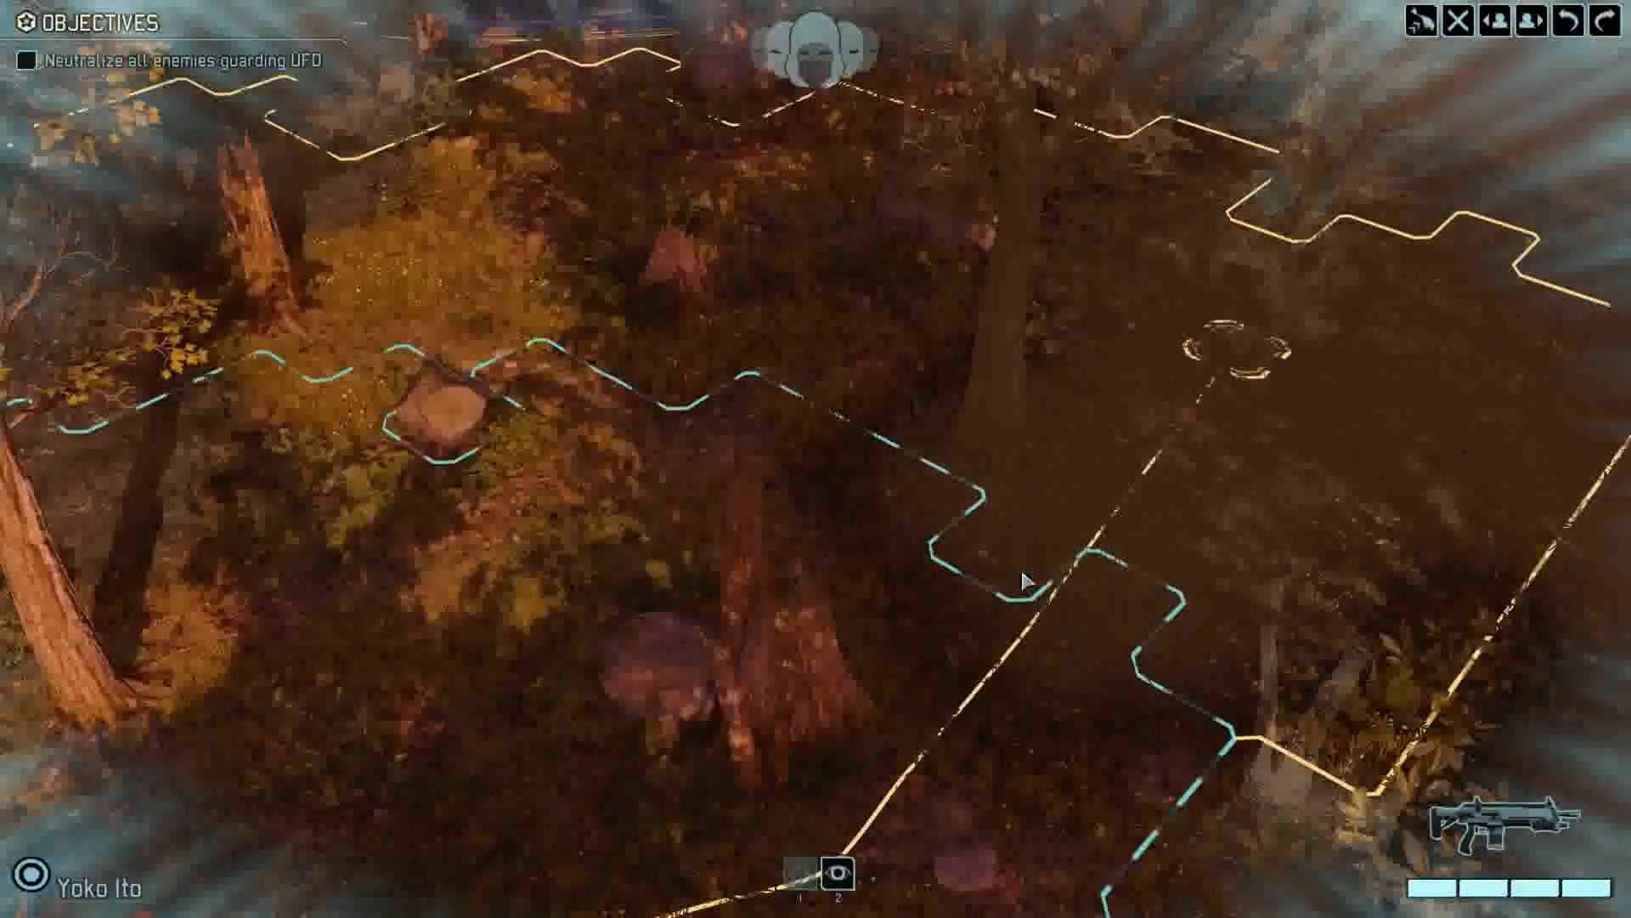
pyautogui.press('s')
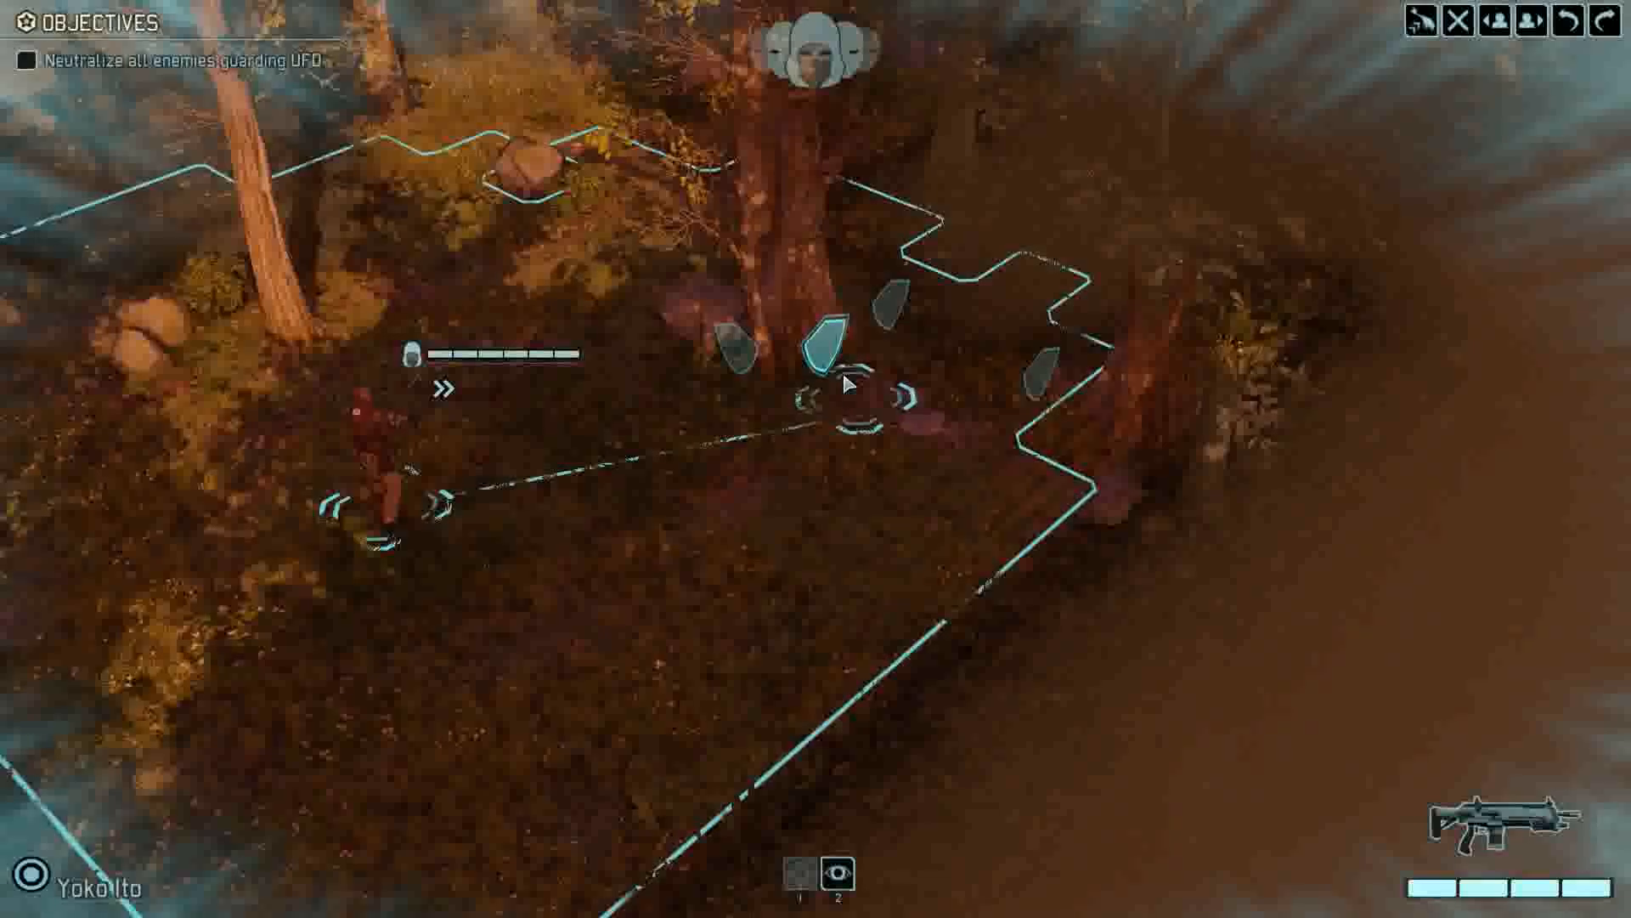
pyautogui.press('w')
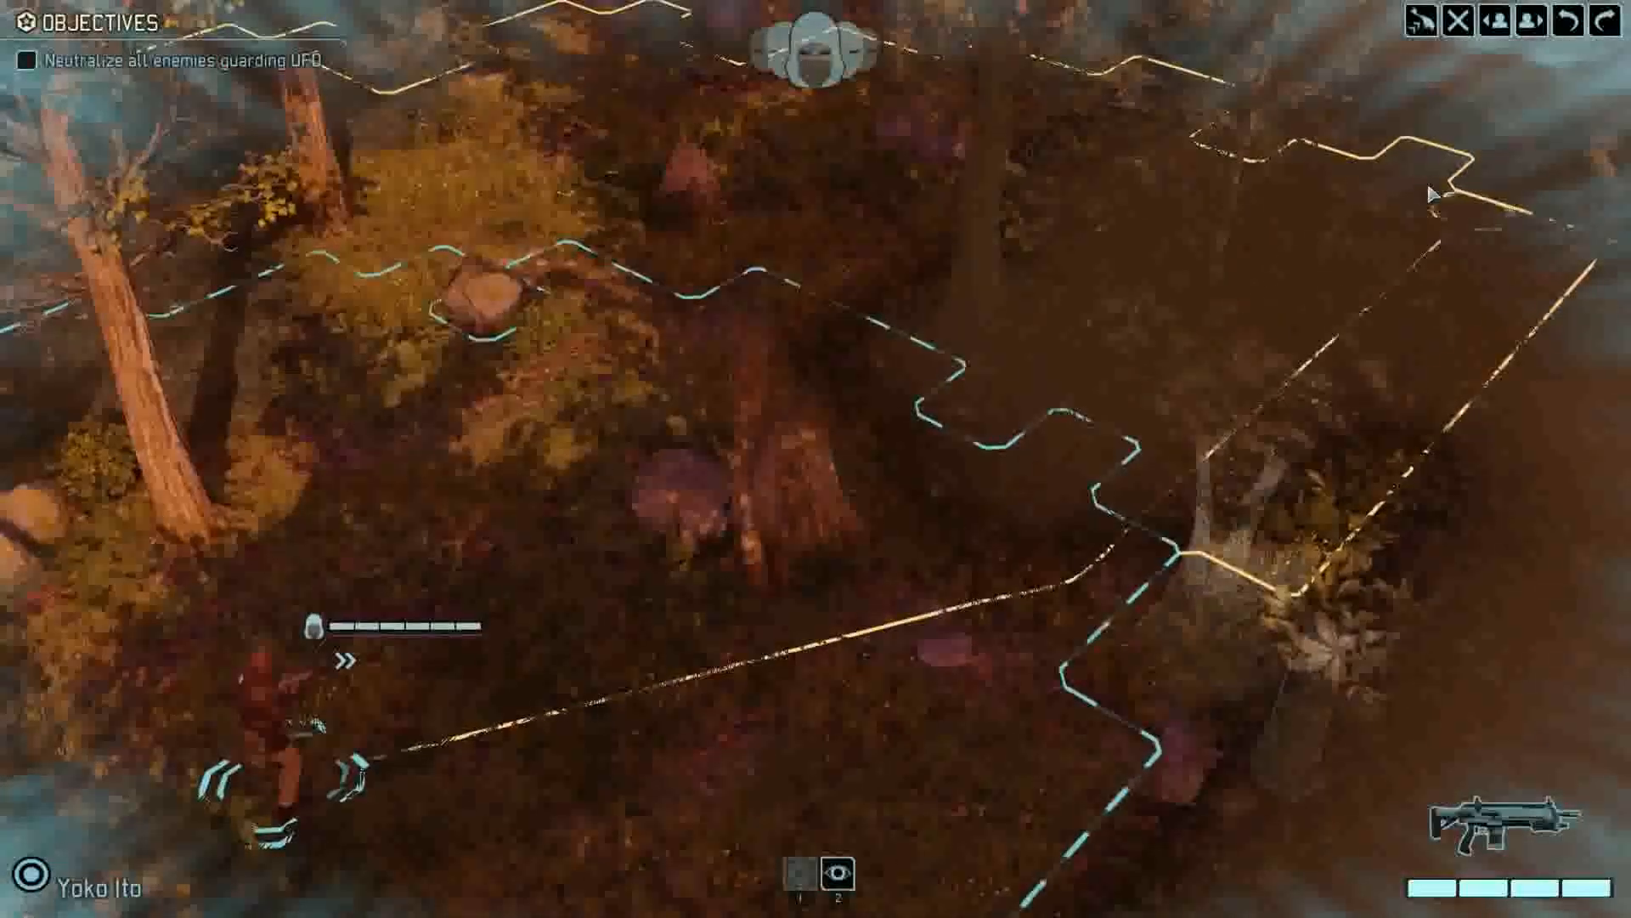
pyautogui.click(1430, 179)
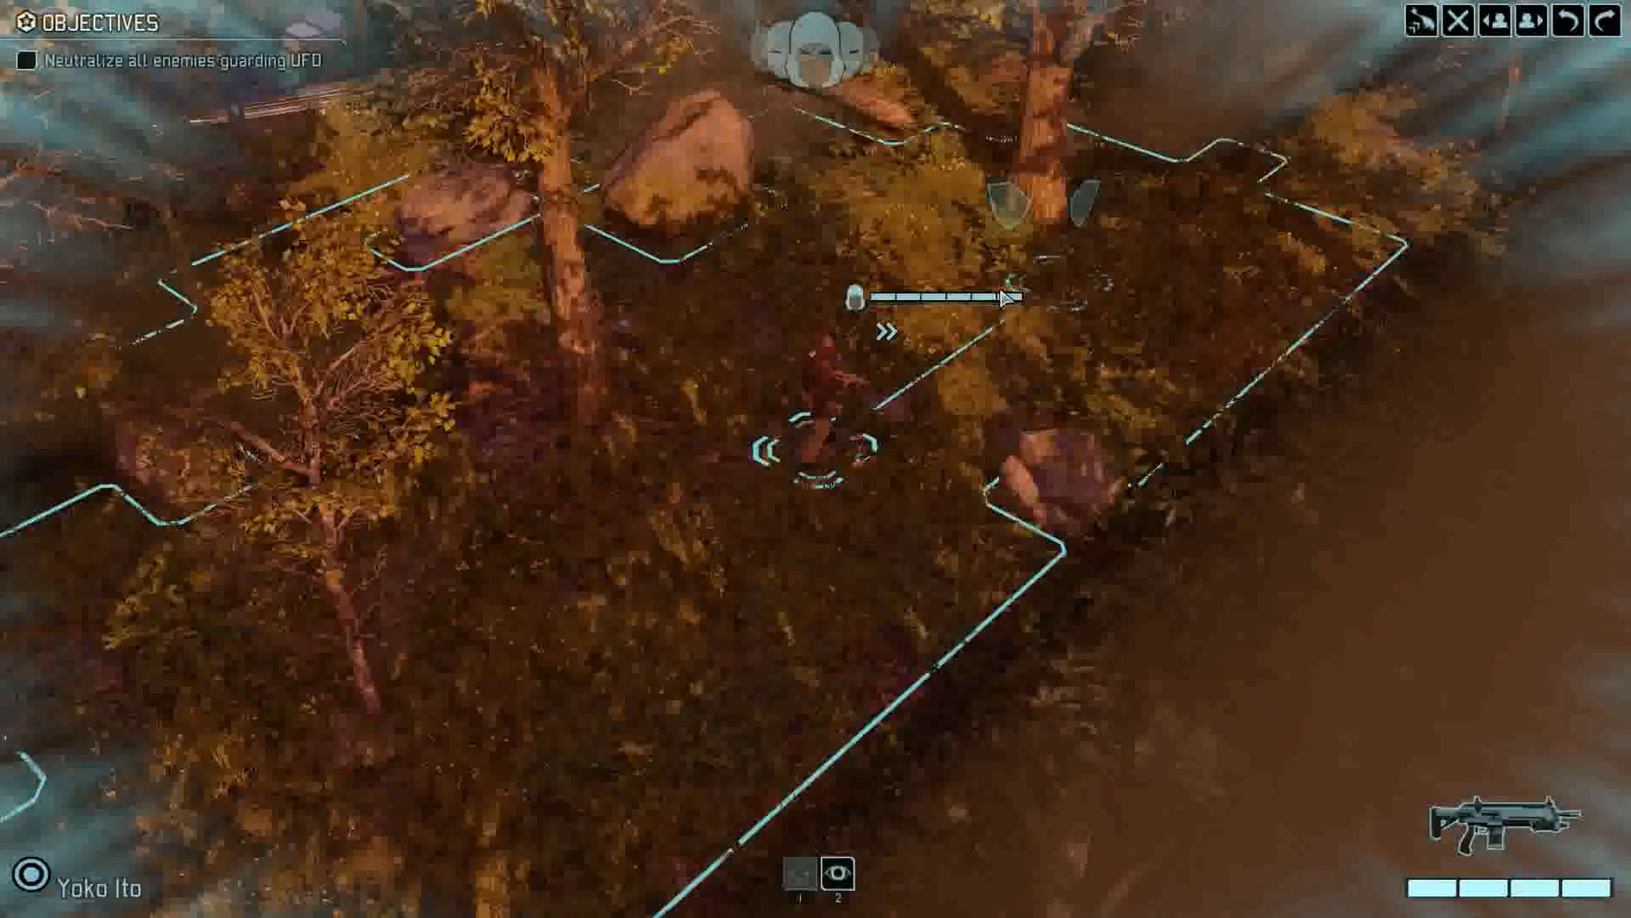
# Leave the game, switch to XCOM ModBuddy and open the Upload To Steam Workshop window.
pyautogui.press('`')
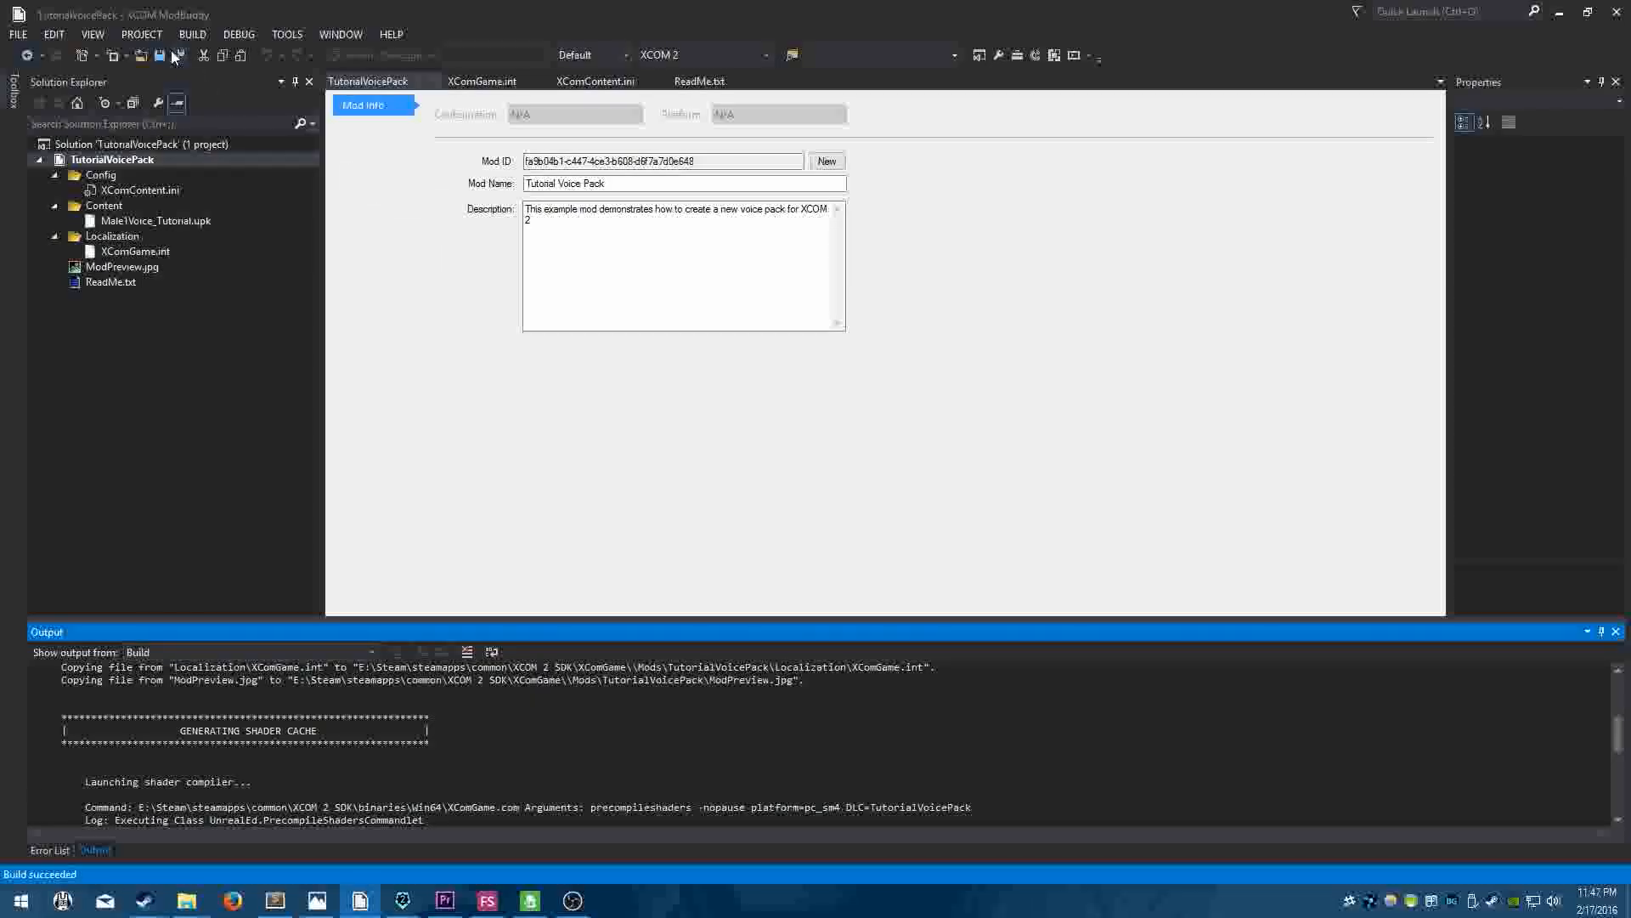
pyautogui.click(288, 34)
pyautogui.click(288, 51)
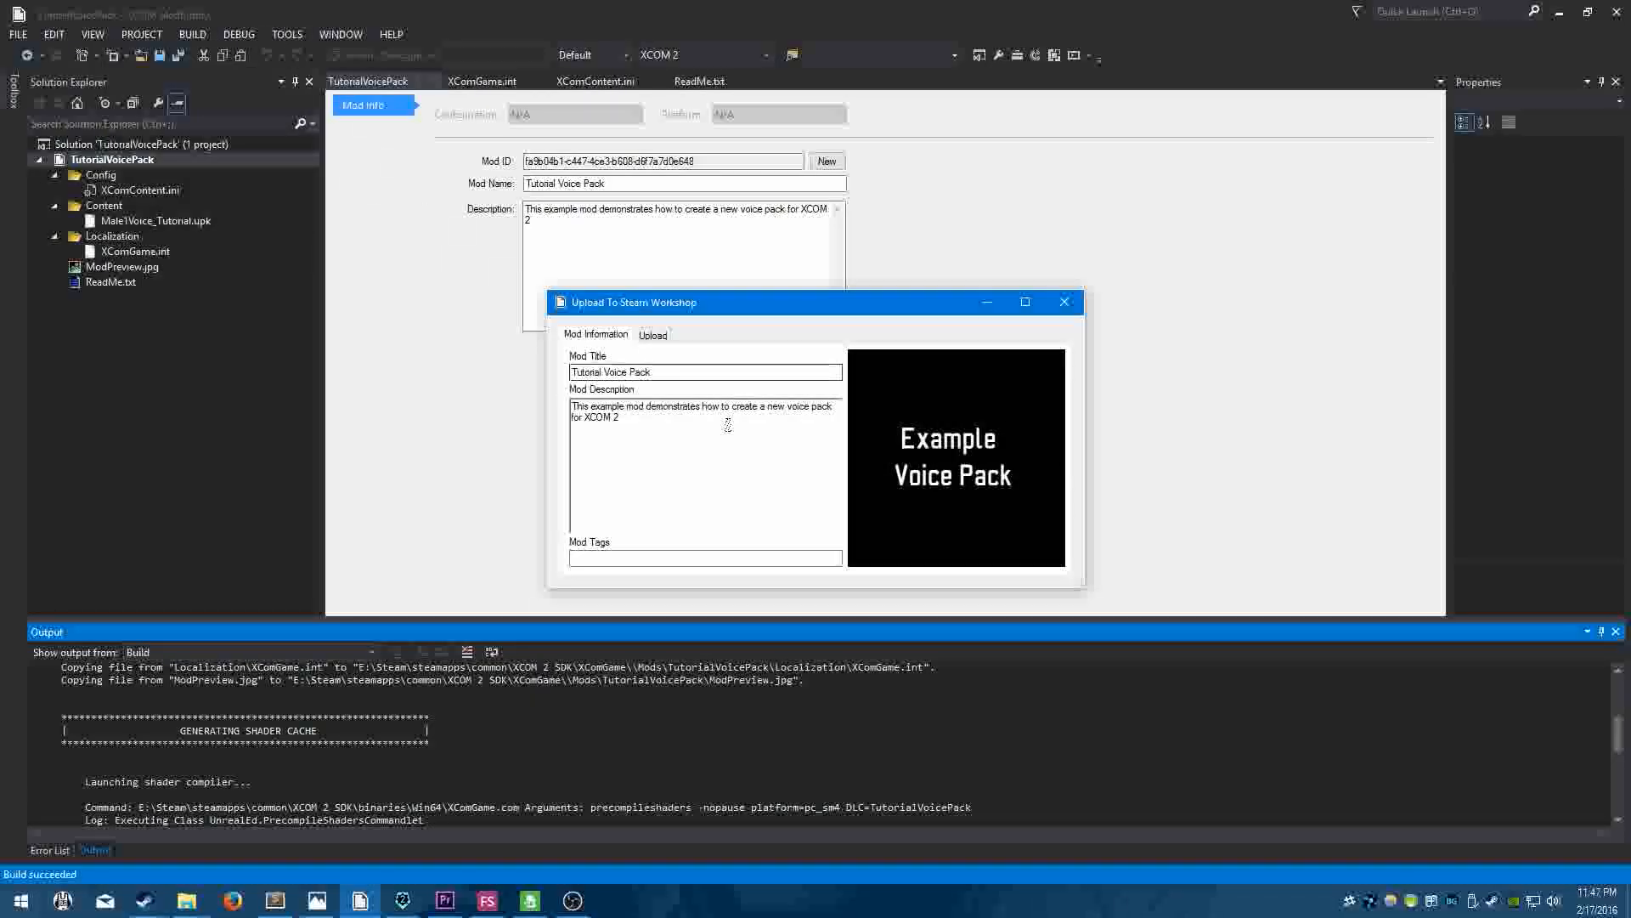
# Review the mod's title, description and tags for the Workshop, and show the Create and Upload Mod option.
pyautogui.moveTo(669, 374); pyautogui.dragTo(571, 375)
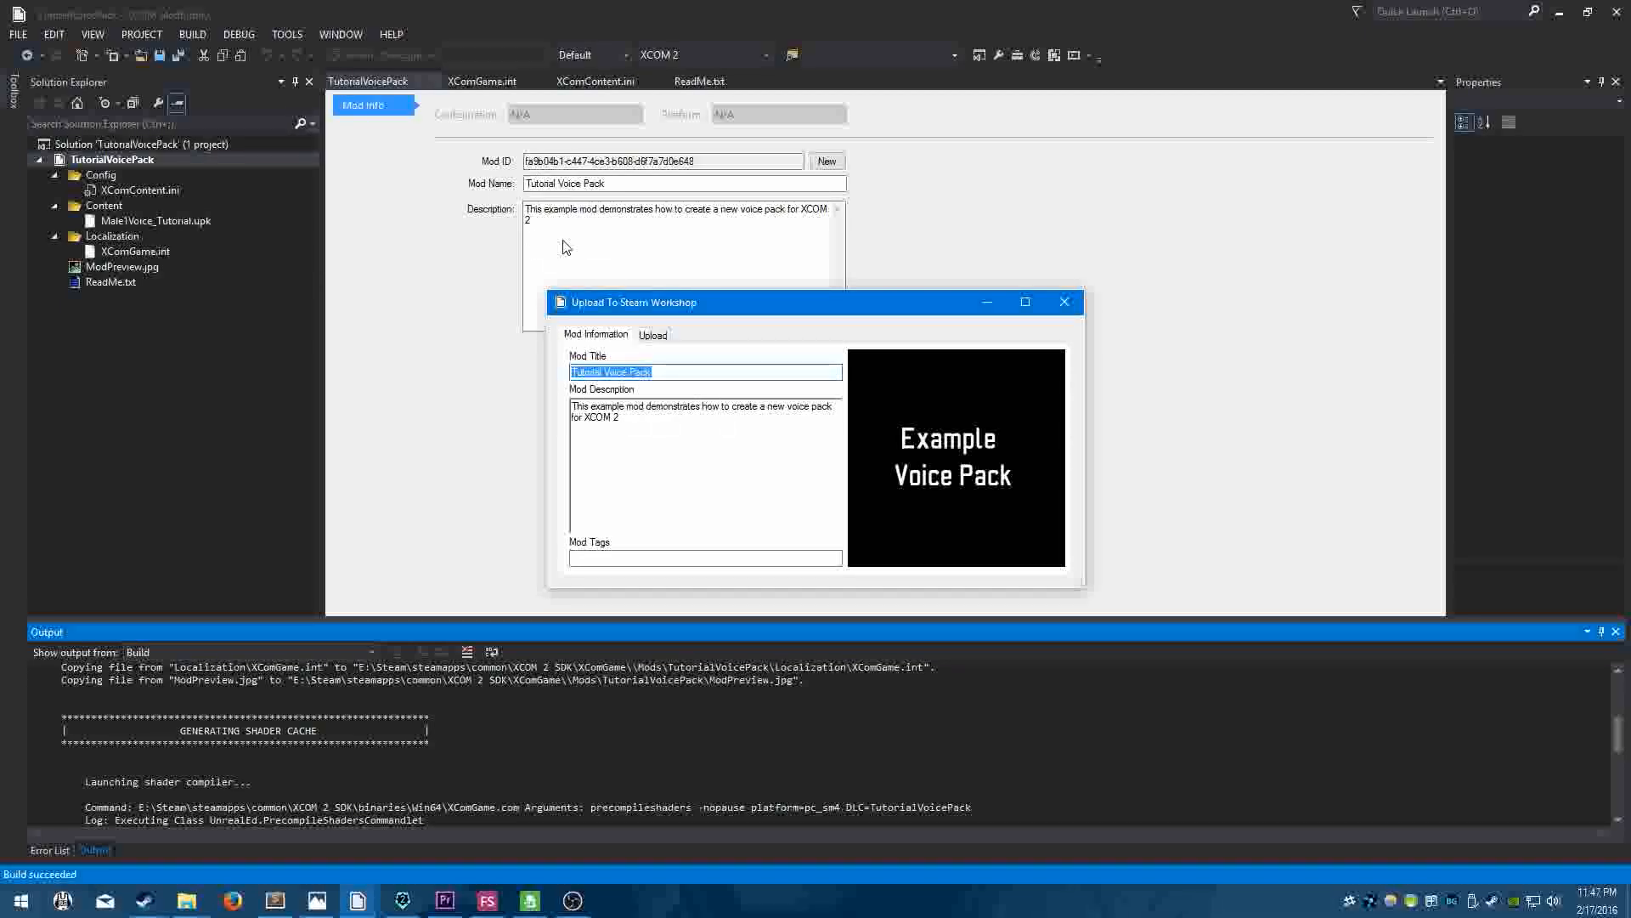
pyautogui.moveTo(650, 439); pyautogui.dragTo(518, 401)
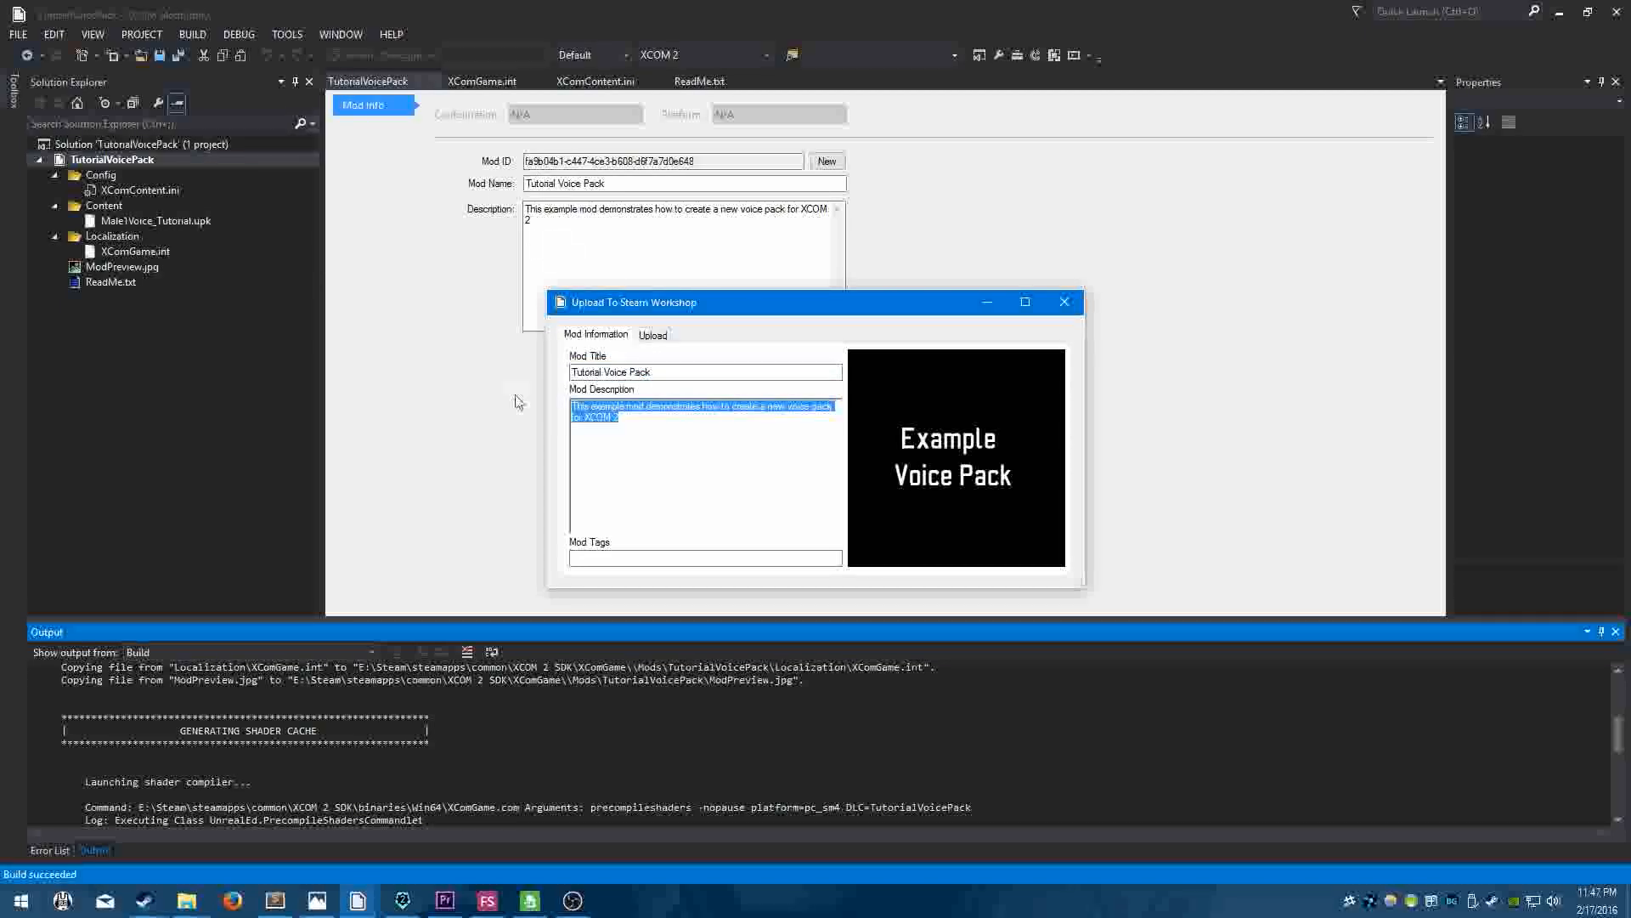
pyautogui.click(640, 443)
pyautogui.click(622, 556)
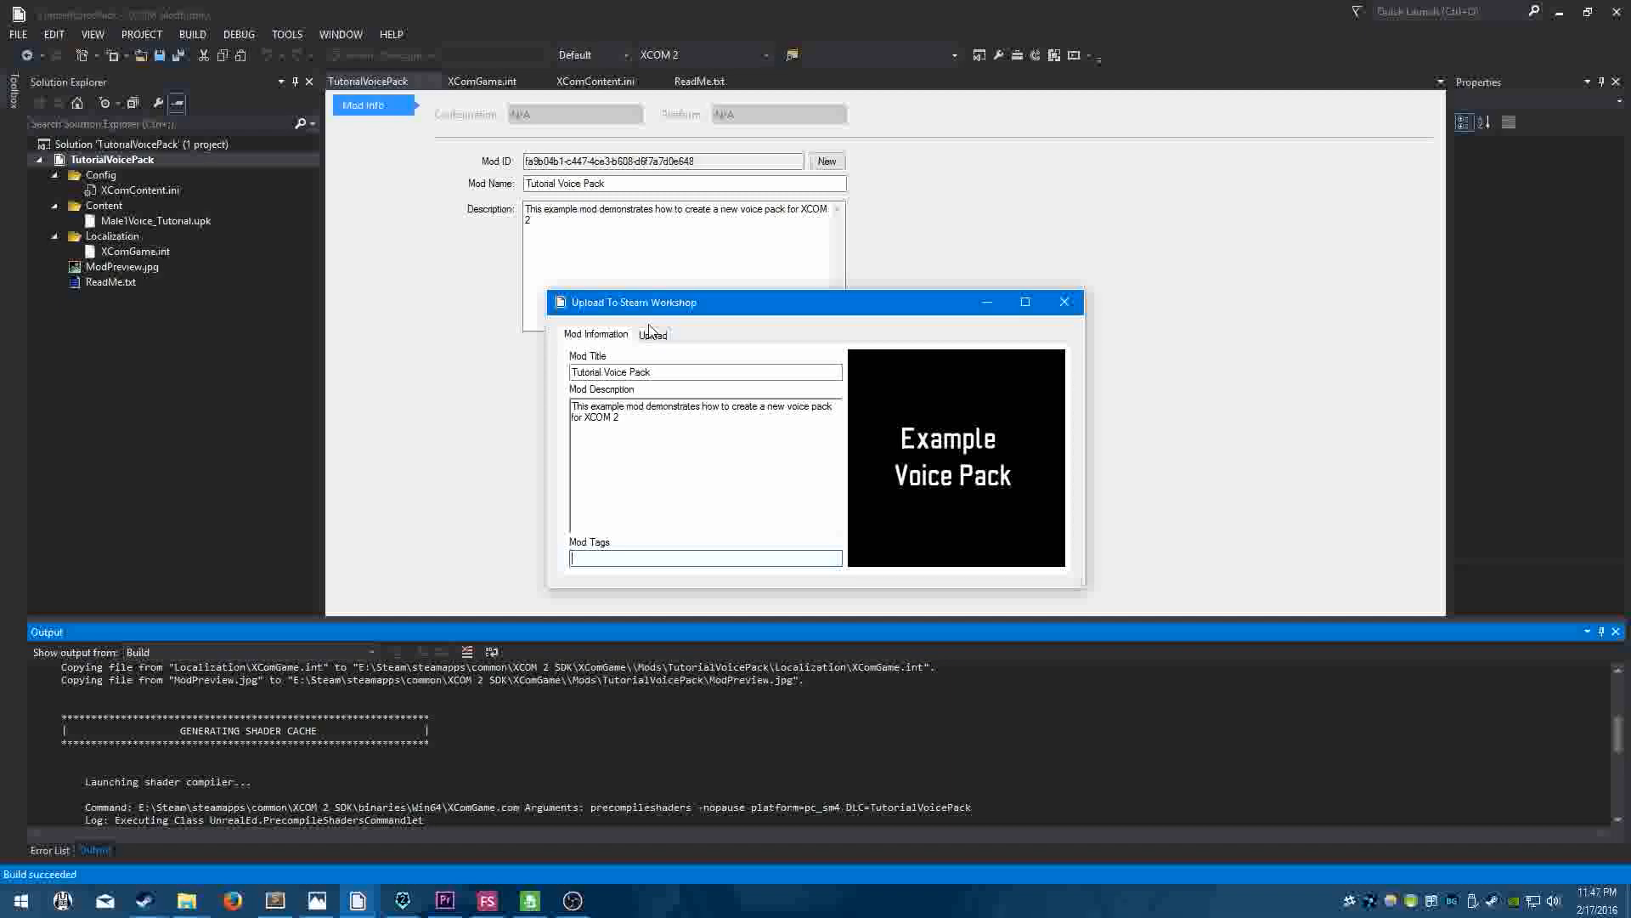
pyautogui.click(651, 336)
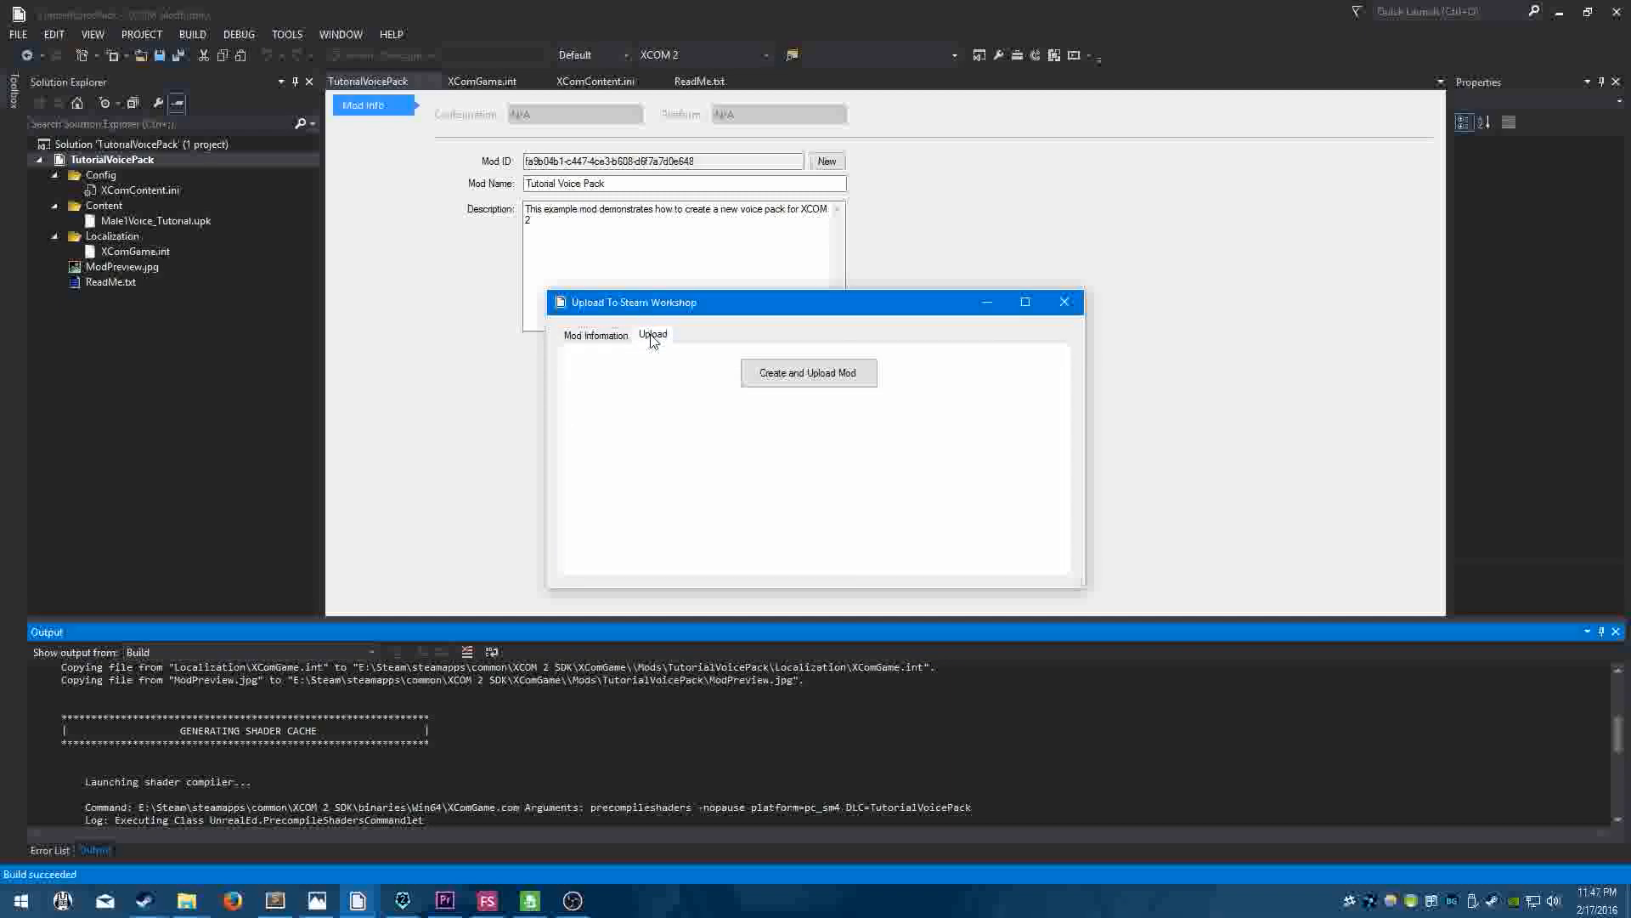
pyautogui.click(595, 335)
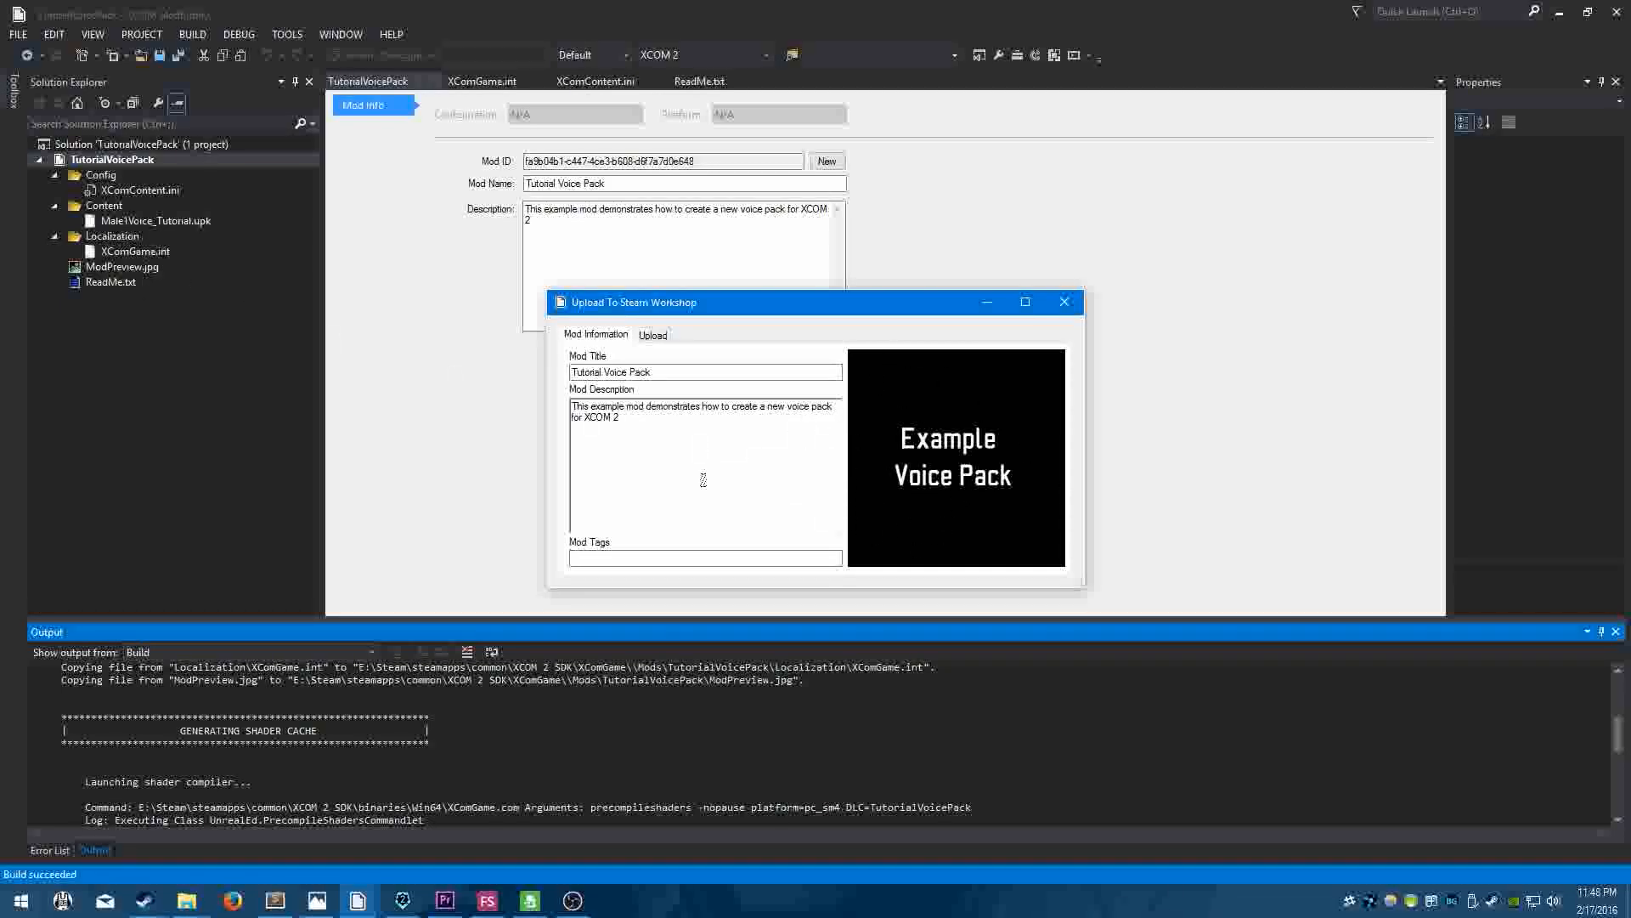
pyautogui.click(654, 337)
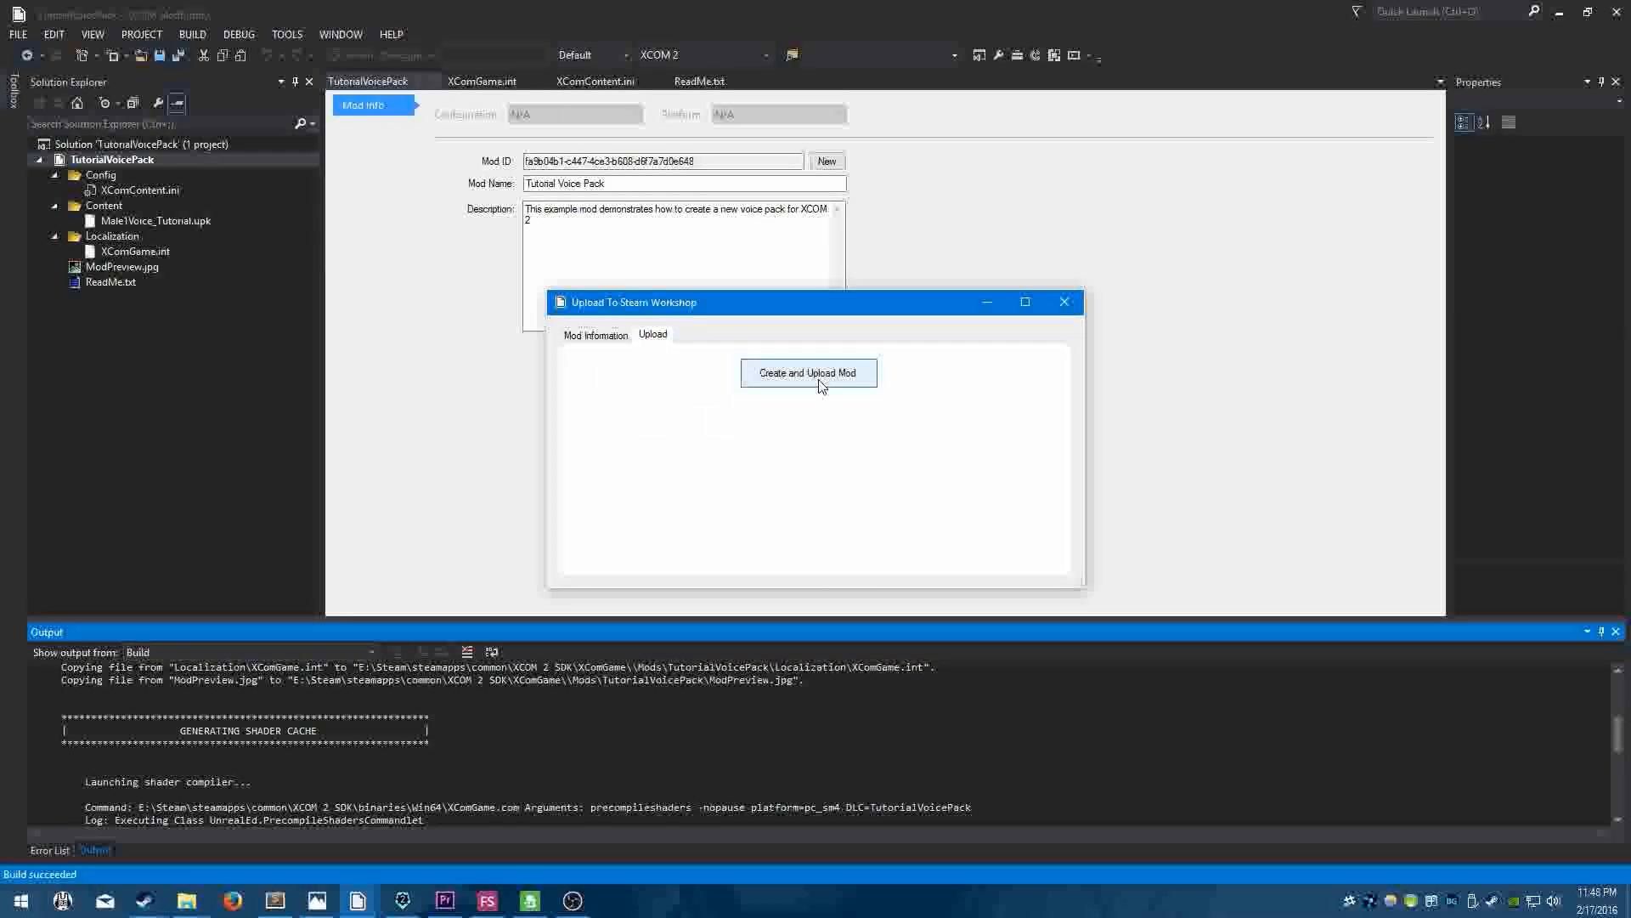